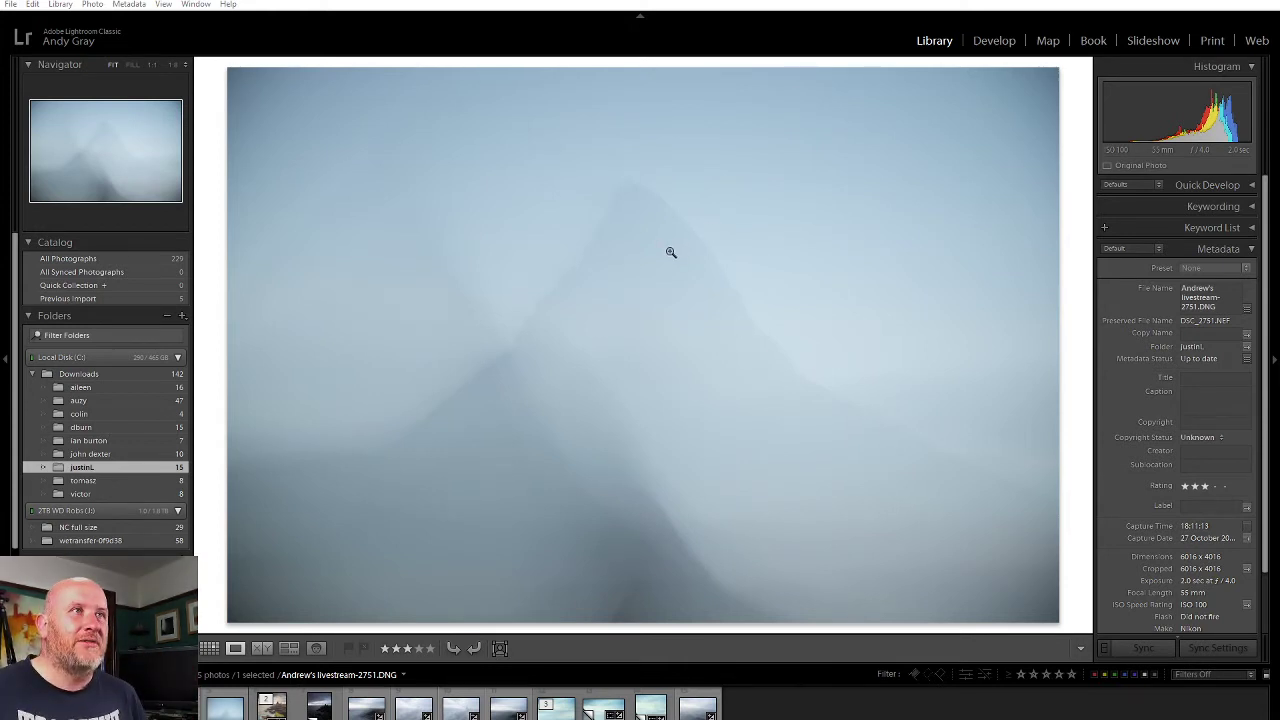
Step: Browse the misty mountain photos in the library, comparing the frames as candidates, and return to the 2751 photo
{"action": "key", "text": "Right"}
{"action": "key", "text": "Right"}
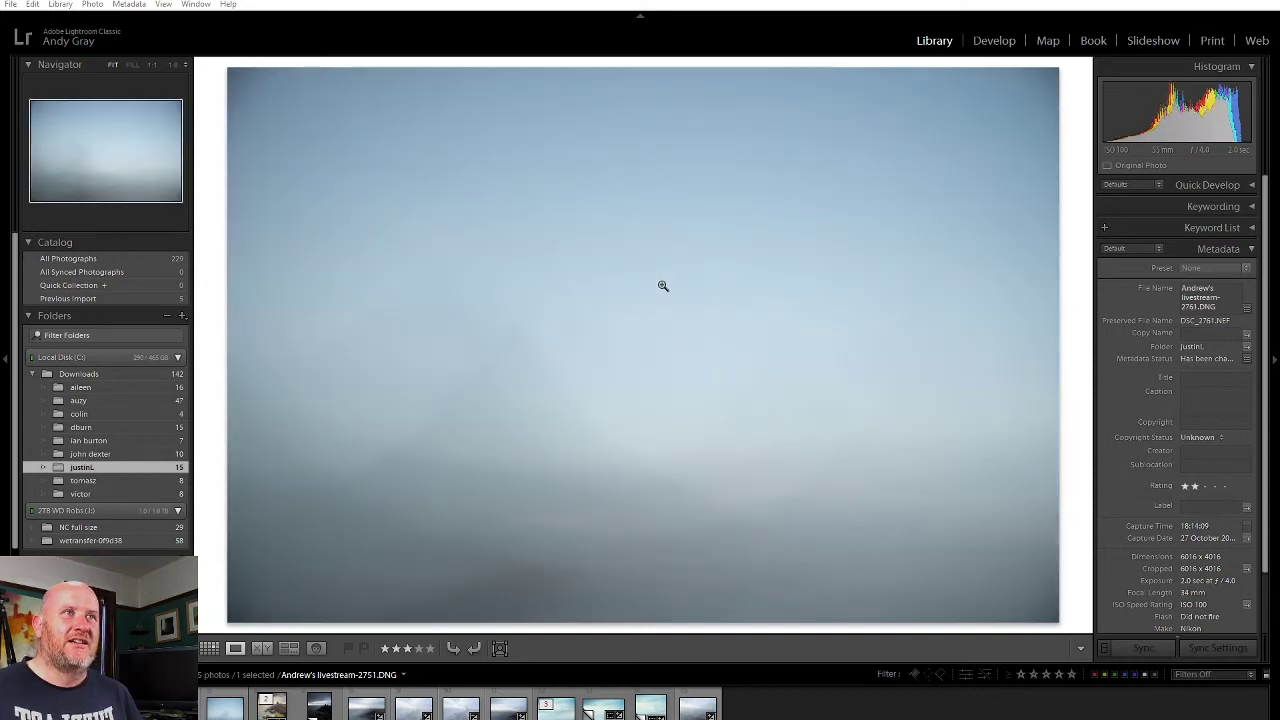
{"action": "key", "text": "Right"}
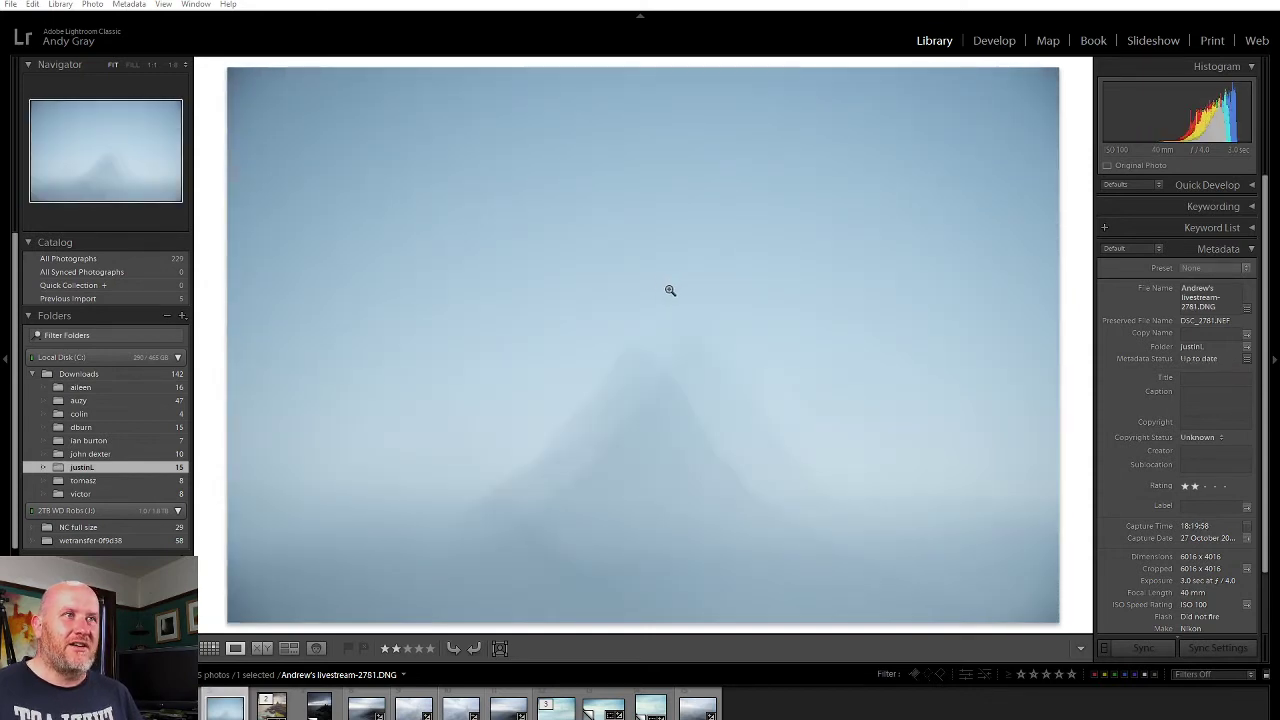
{"action": "key", "text": "Left"}
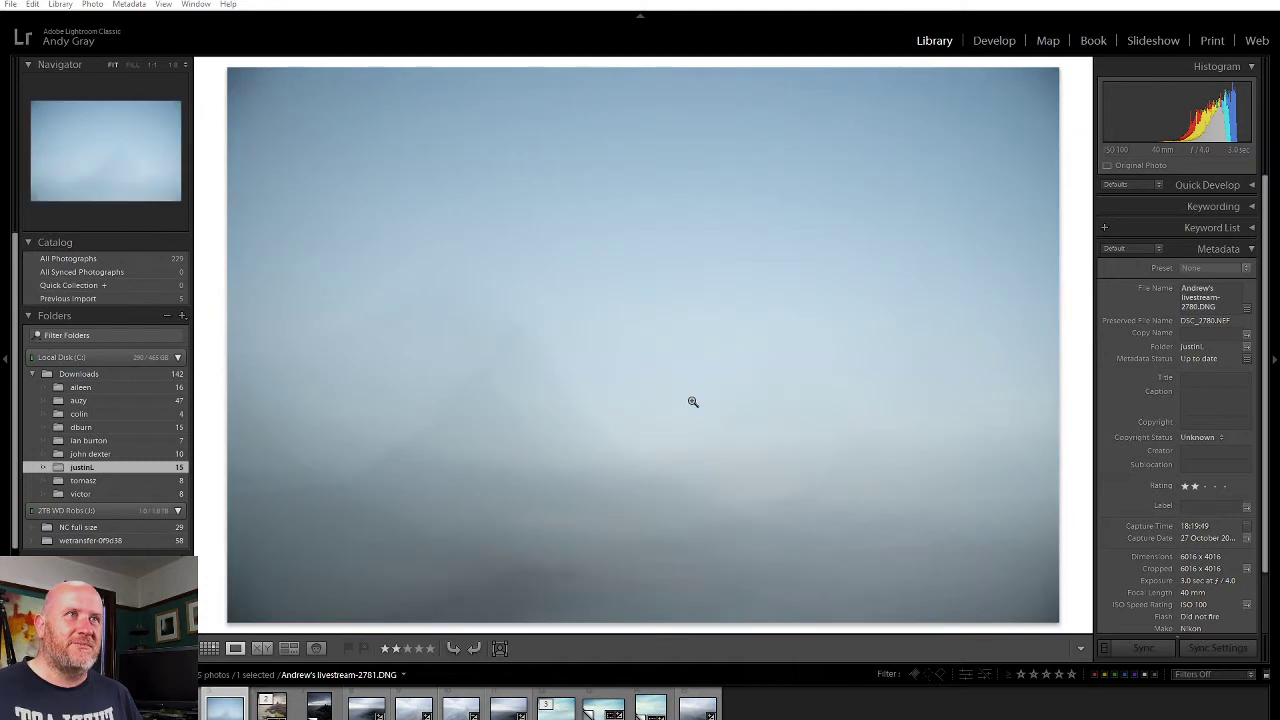
{"action": "key", "text": "Left"}
{"action": "key", "text": "Left"}
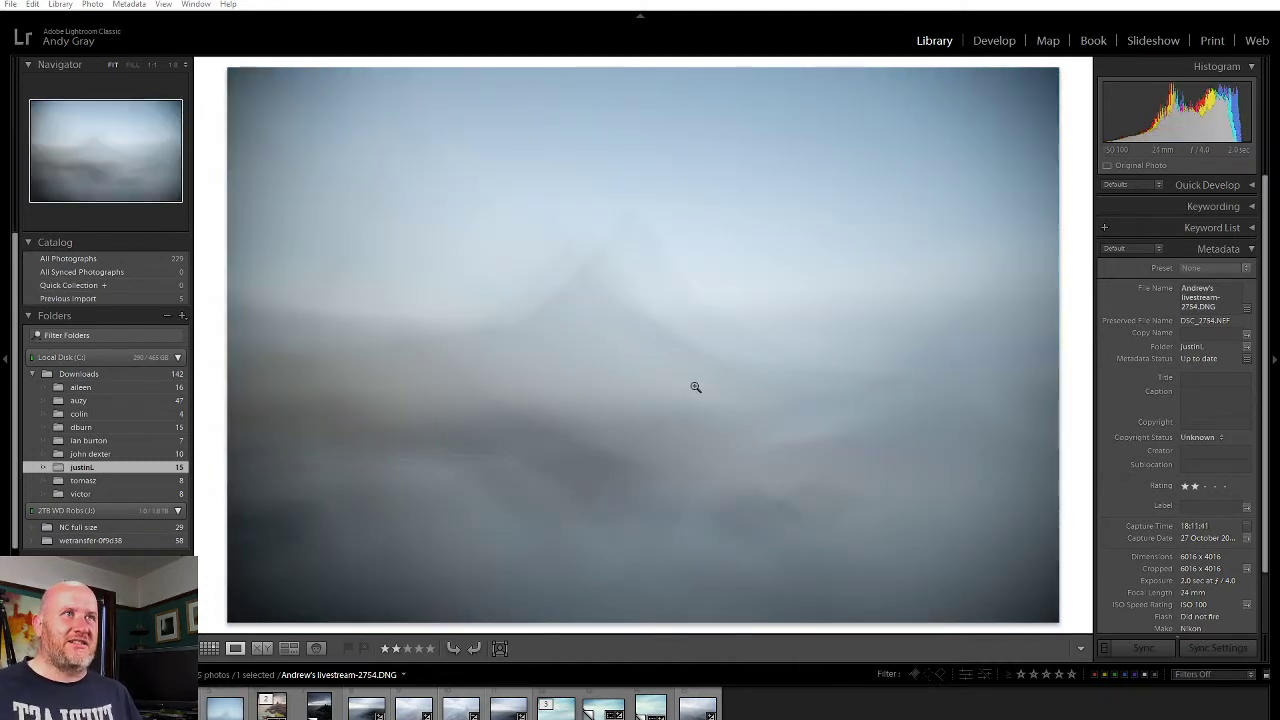
{"action": "key", "text": "Right"}
{"action": "key", "text": "Right"}
{"action": "key", "text": "Right"}
{"action": "key", "text": "Right"}
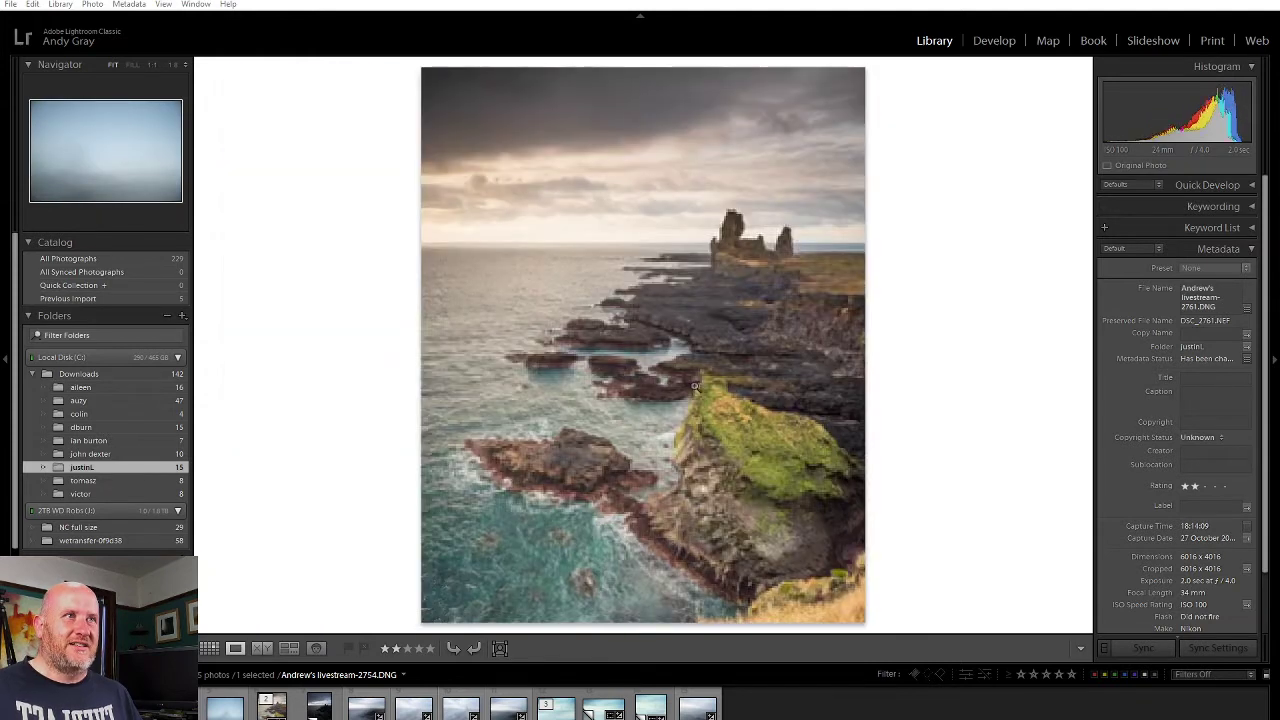
{"action": "key", "text": "Left"}
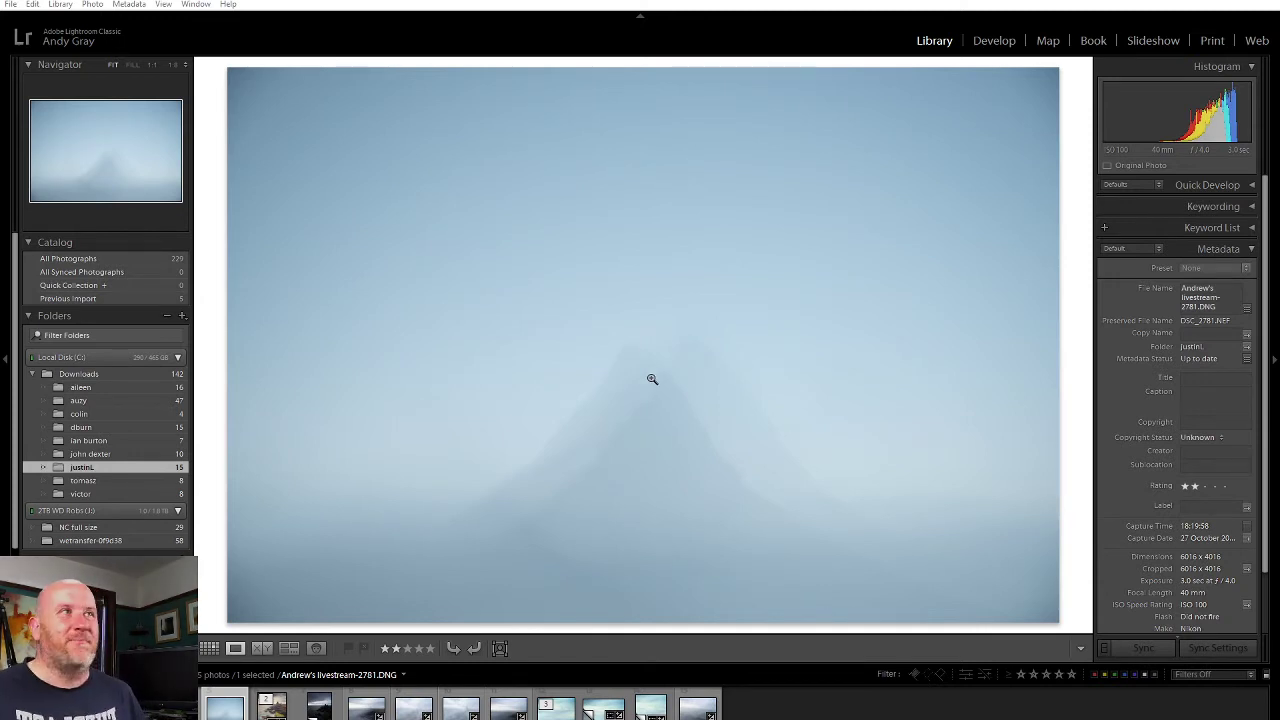
{"action": "key", "text": "Left"}
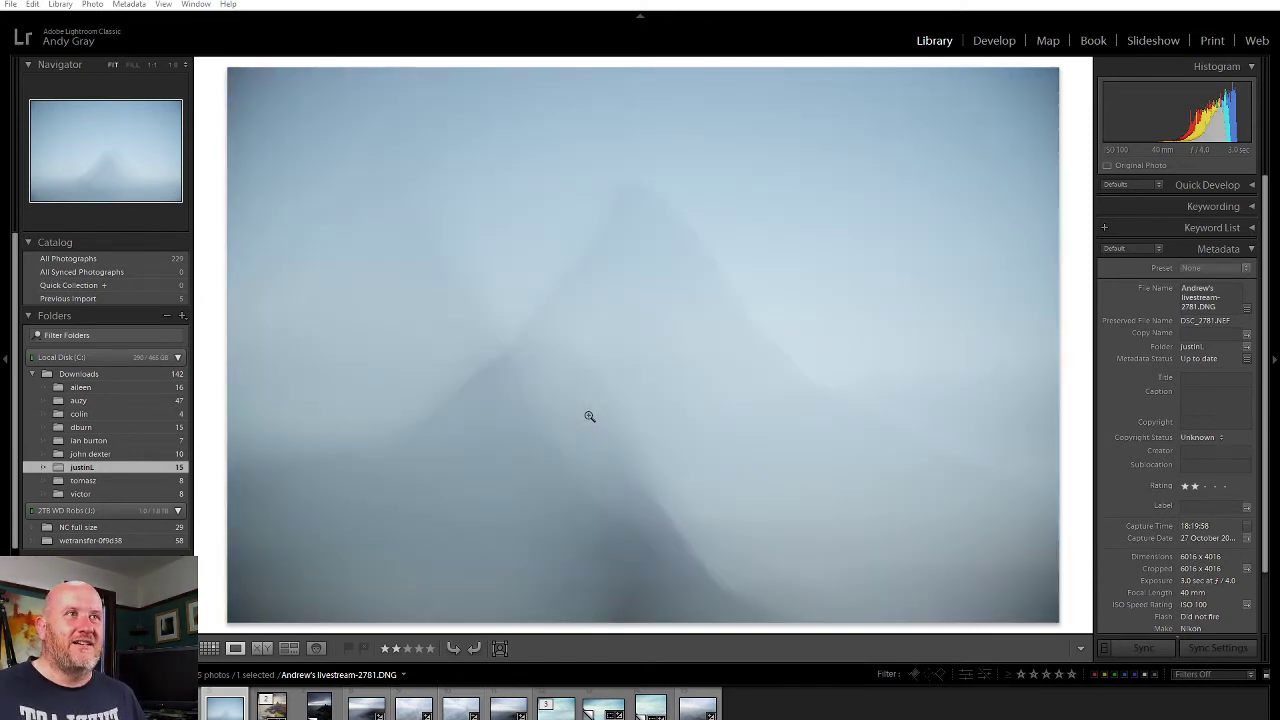
{"action": "key", "text": "Left"}
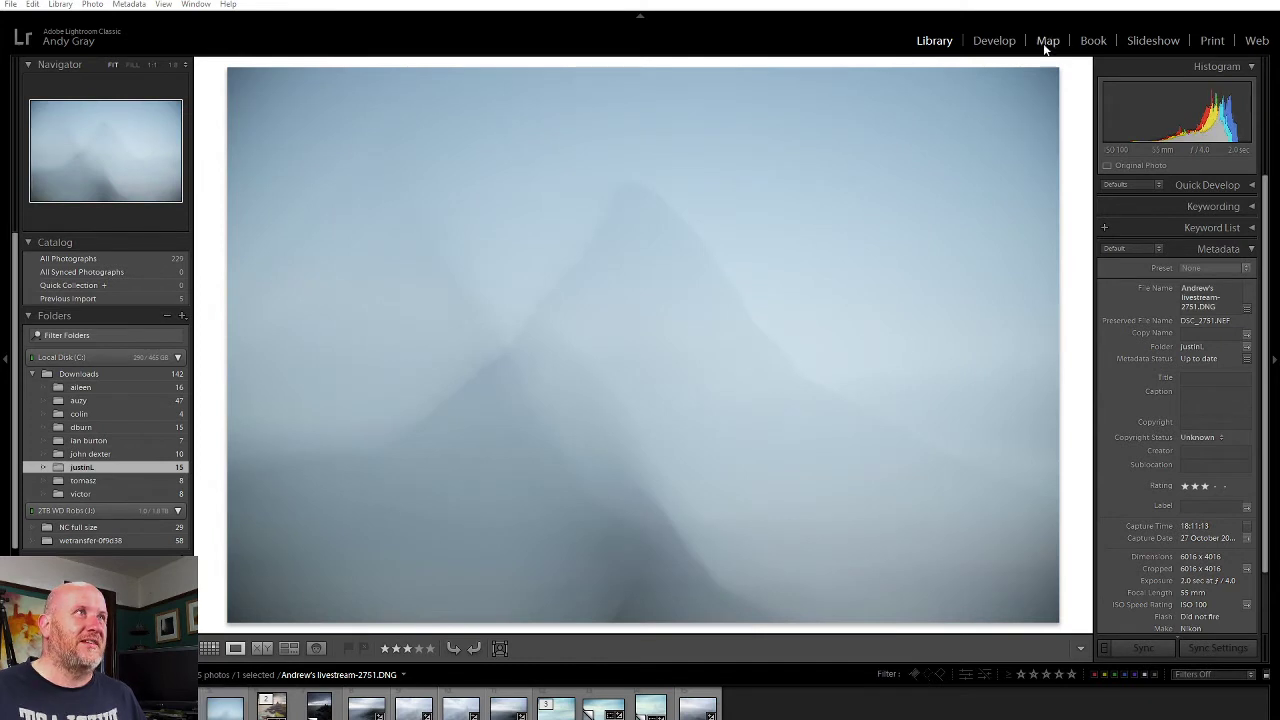
Step: Enable chromatic aberration removal and profile corrections for the 2751 mountain photo in the Develop module
{"action": "left_click", "coordinate": [995, 41]}
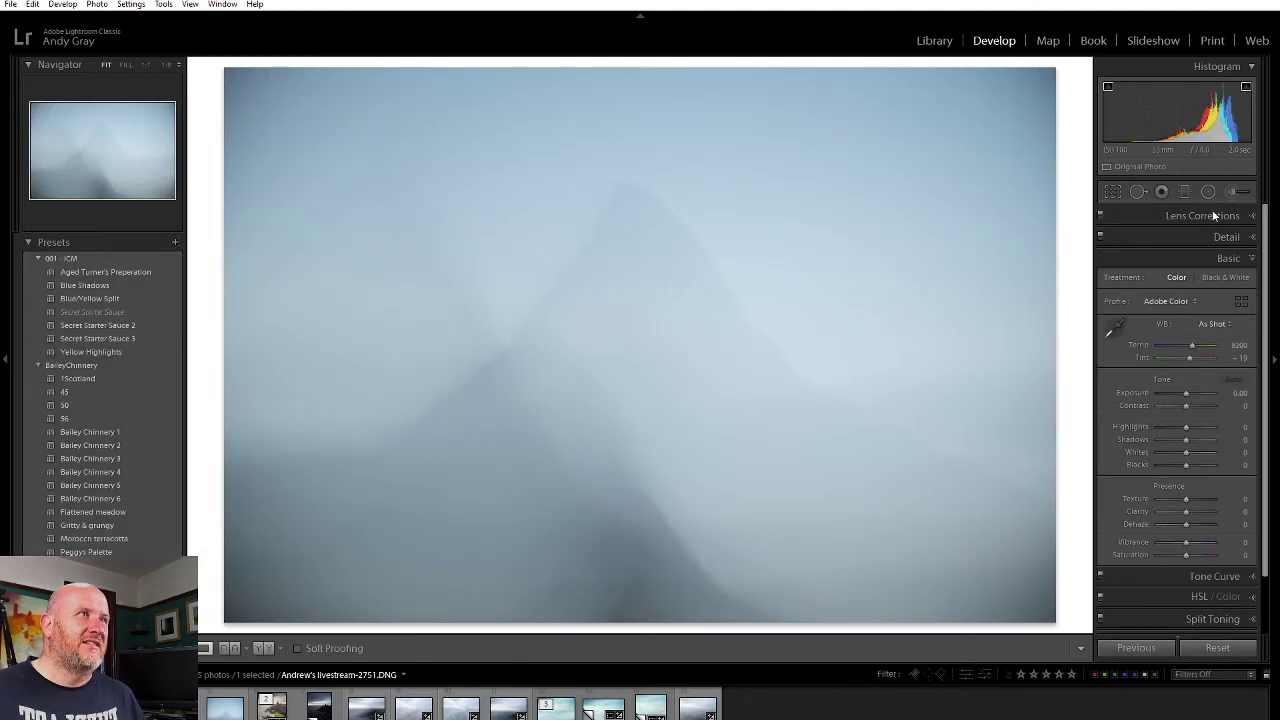
{"action": "left_click", "coordinate": [1238, 218]}
{"action": "left_click", "coordinate": [1181, 257]}
{"action": "left_click", "coordinate": [1181, 266]}
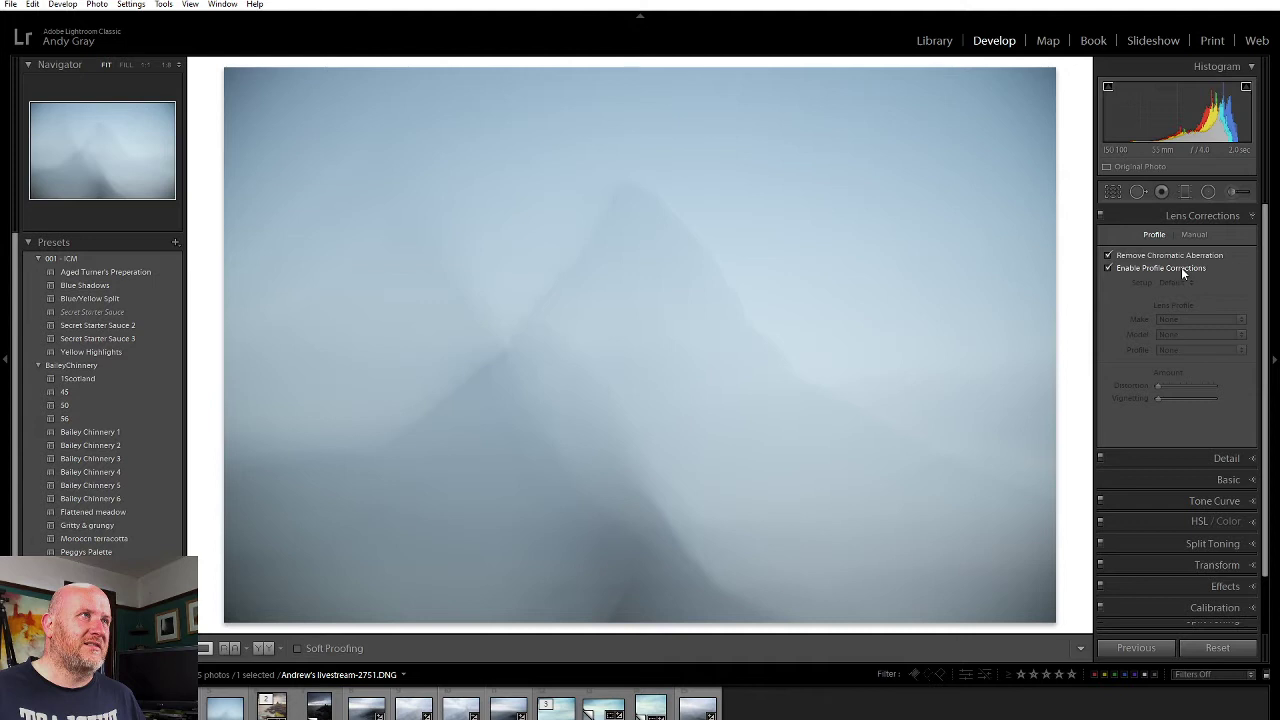
{"action": "left_click", "coordinate": [1226, 216]}
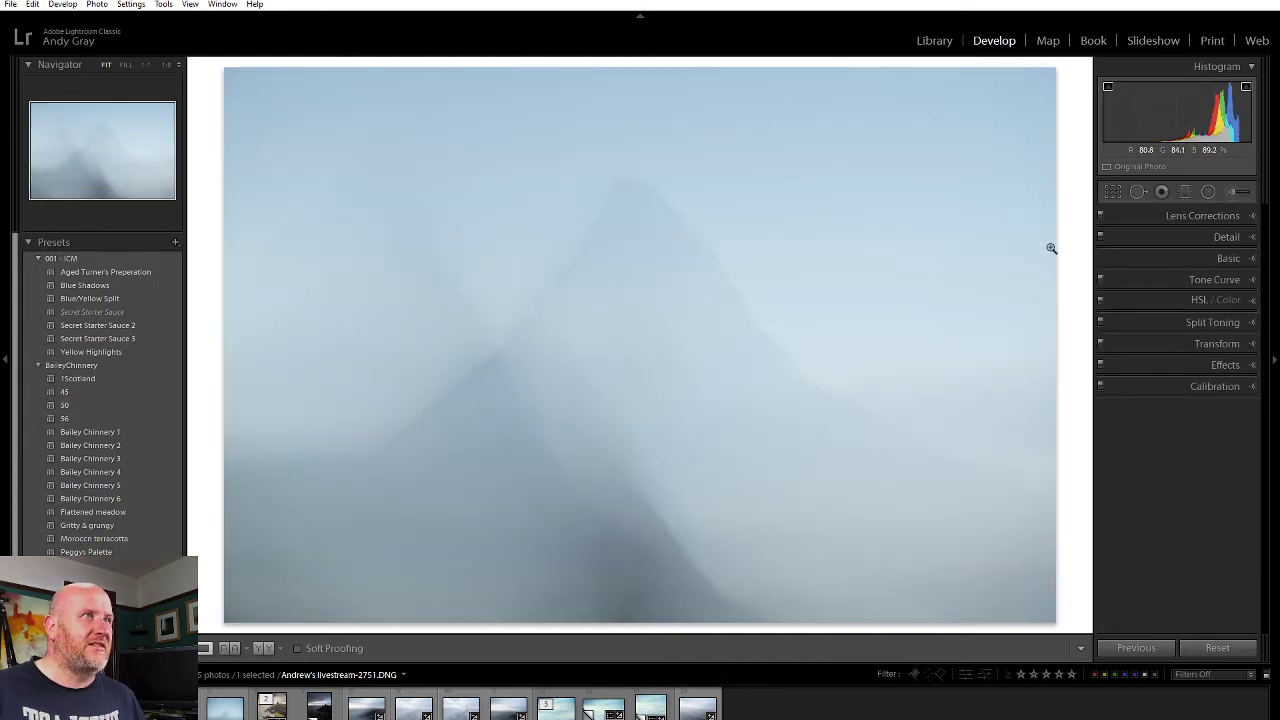
Step: Adjust the mountain photo's noise reduction in the Detail settings
{"action": "left_click", "coordinate": [1235, 237]}
{"action": "left_click_drag", "start_coordinate": [1158, 466], "coordinate": [1184, 490]}
{"action": "left_click", "coordinate": [1226, 242]}
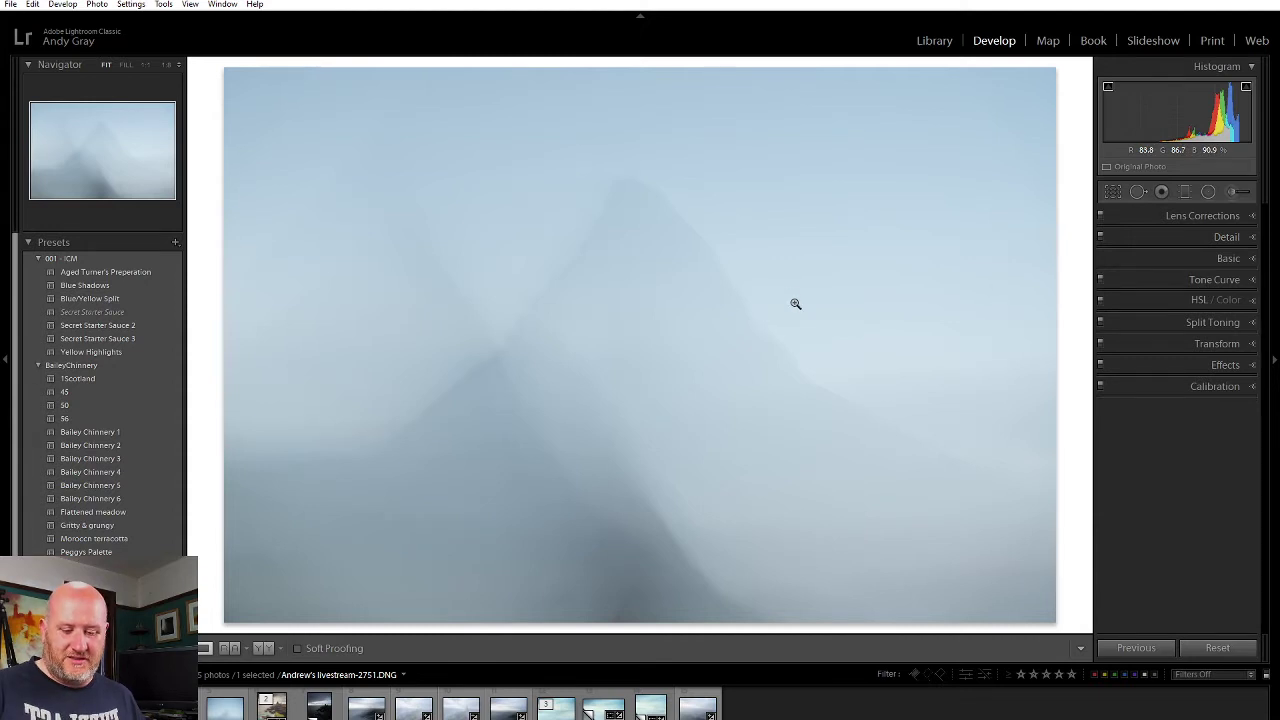
Step: Check the capture date and the exposure and lens information in the photo's info overlay, and hide the overlay again
{"action": "key", "text": "i"}
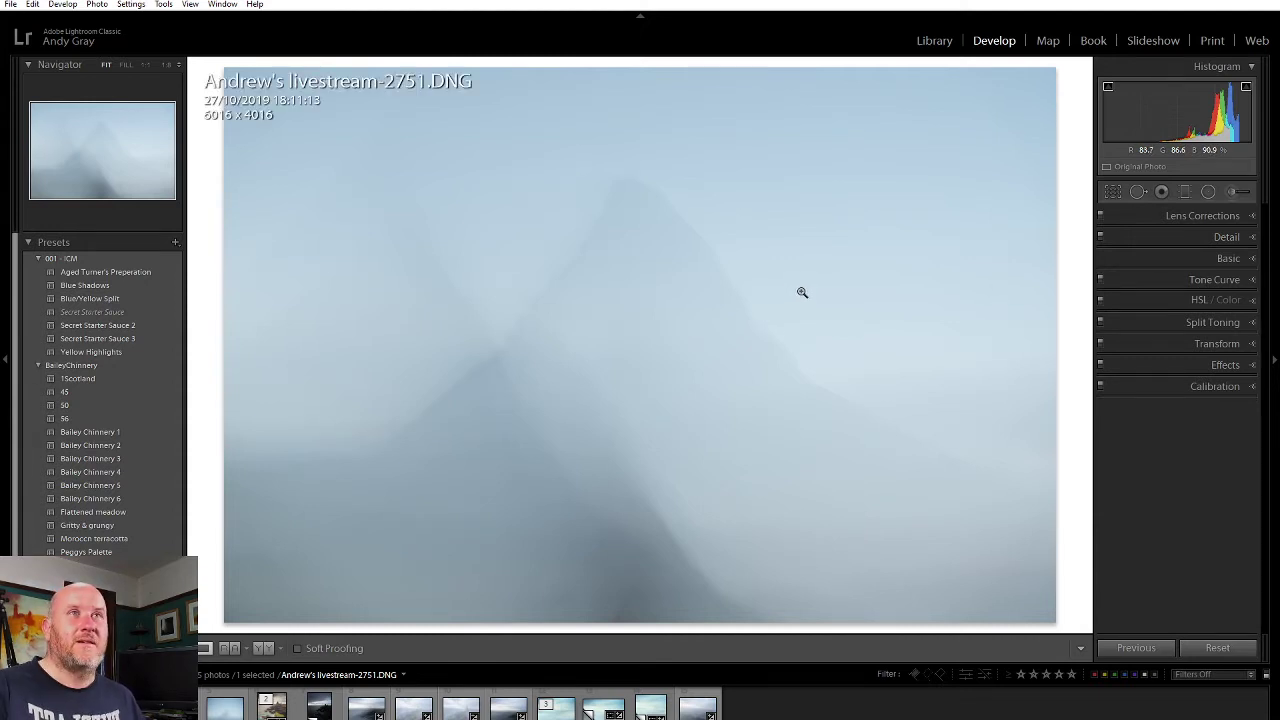
{"action": "key", "text": "i"}
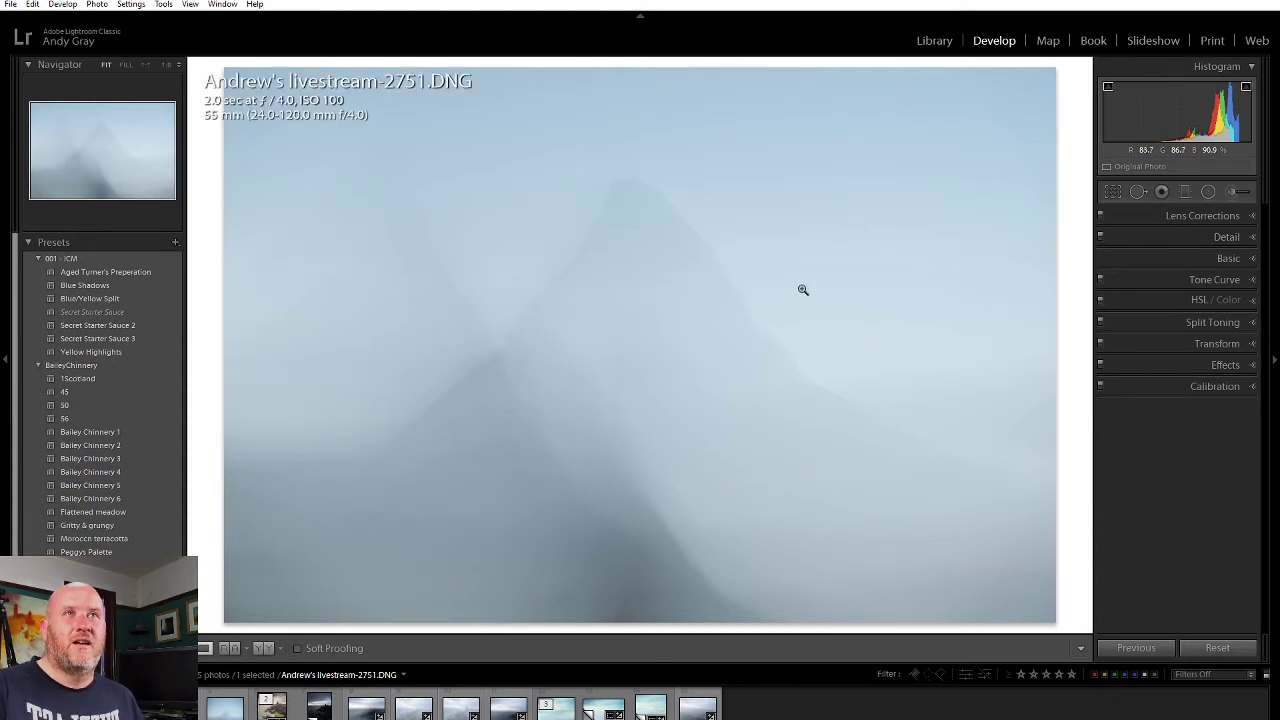
{"action": "key", "text": "i"}
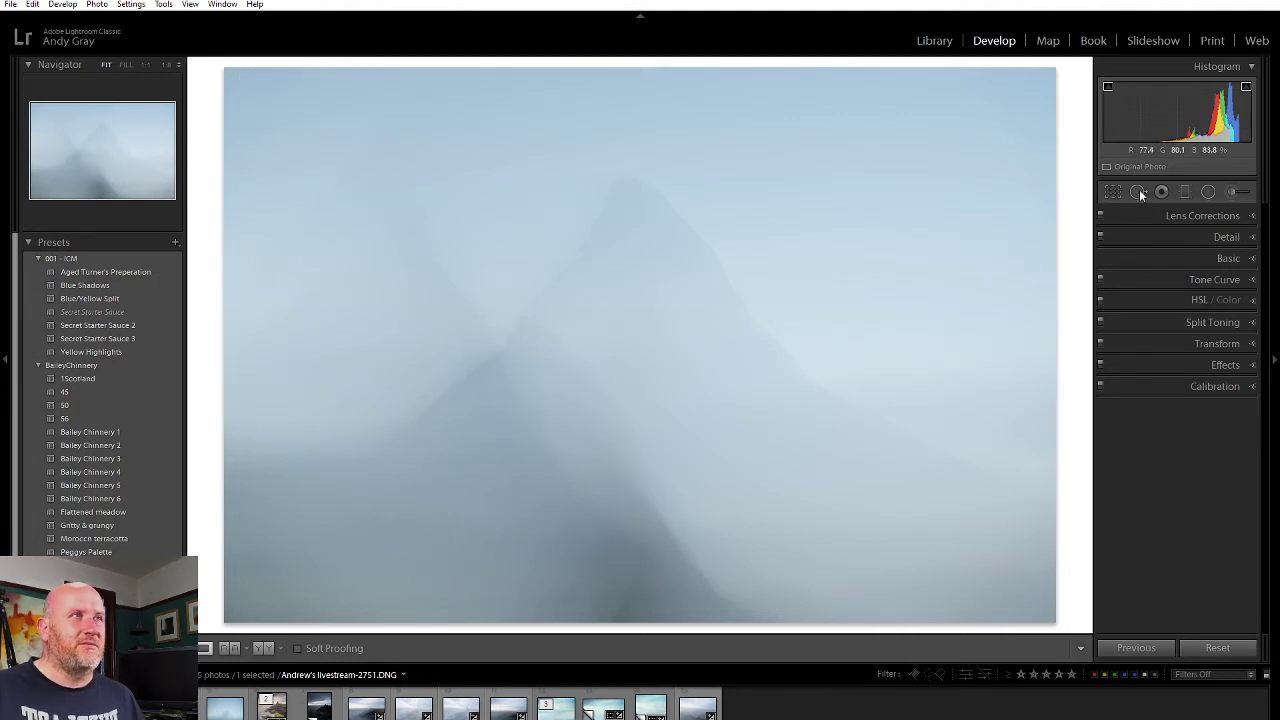
Step: Change the photo's color profile to Adobe Landscape in the Basic settings
{"action": "left_click", "coordinate": [1229, 258]}
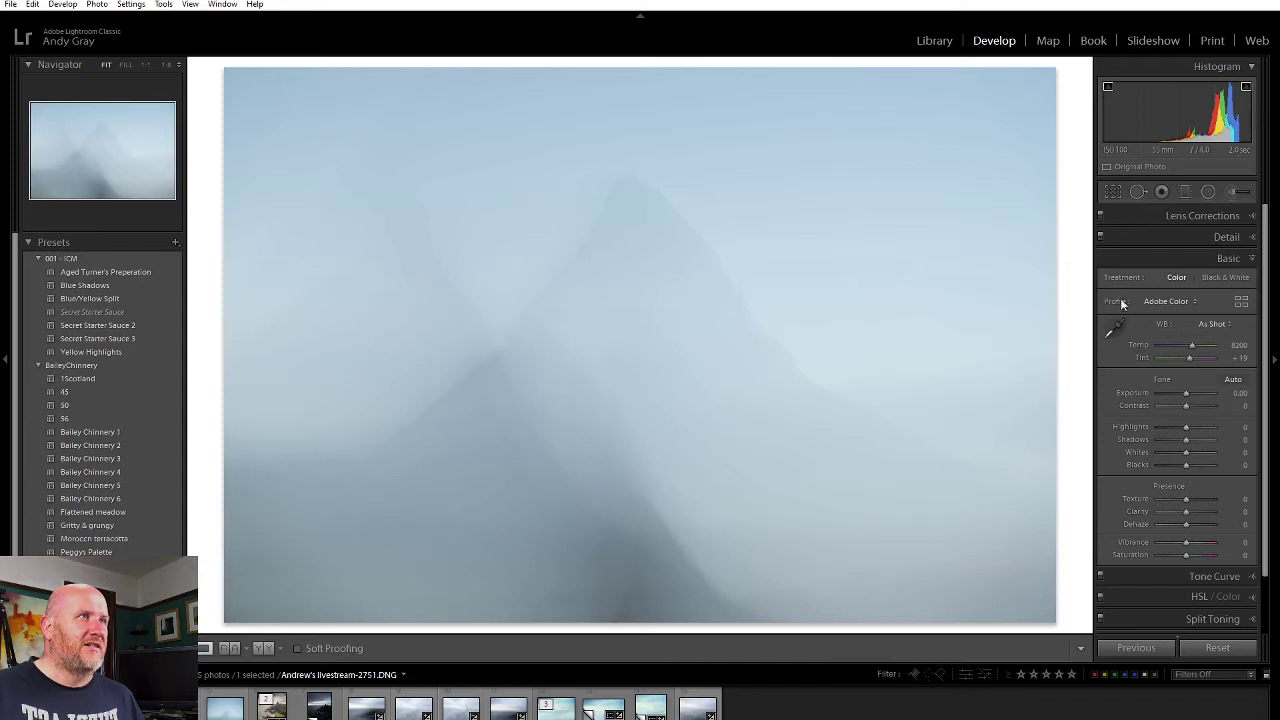
{"action": "left_click", "coordinate": [1172, 302]}
{"action": "left_click", "coordinate": [1150, 332]}
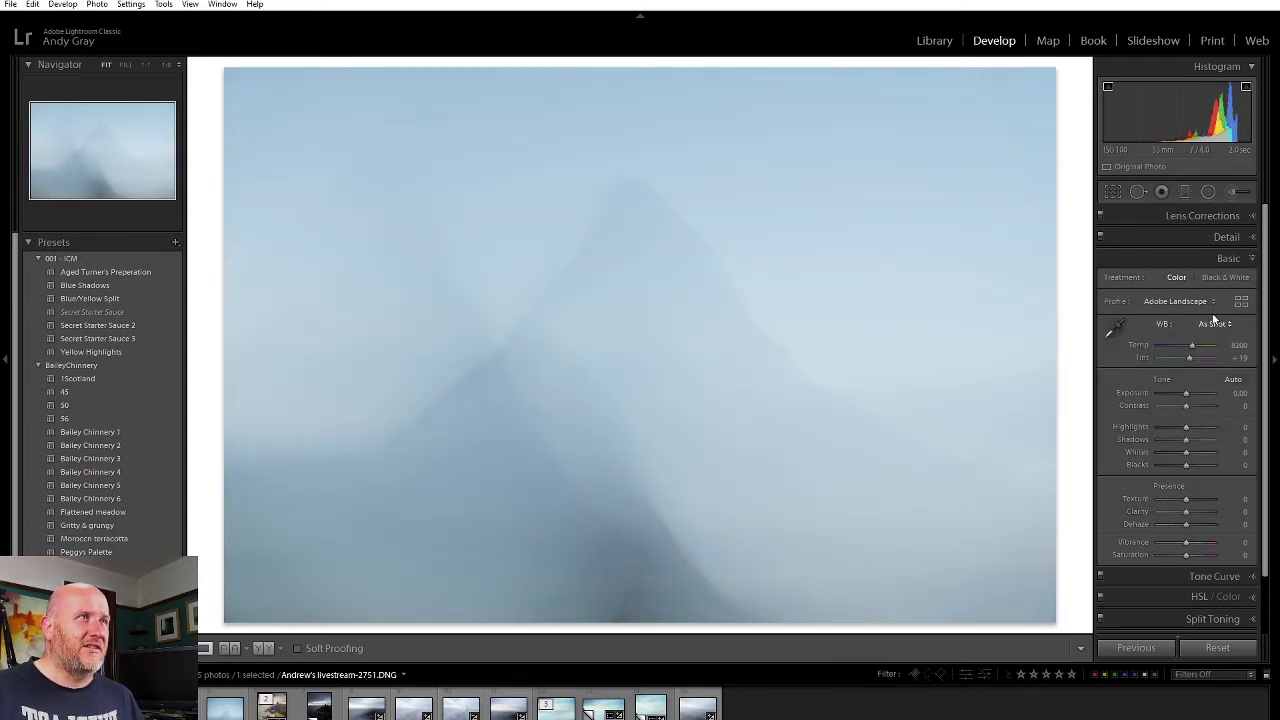
Step: Try the Auto and Daylight white balance presets on the mountain photo
{"action": "left_click", "coordinate": [1214, 324]}
{"action": "left_click", "coordinate": [1184, 354]}
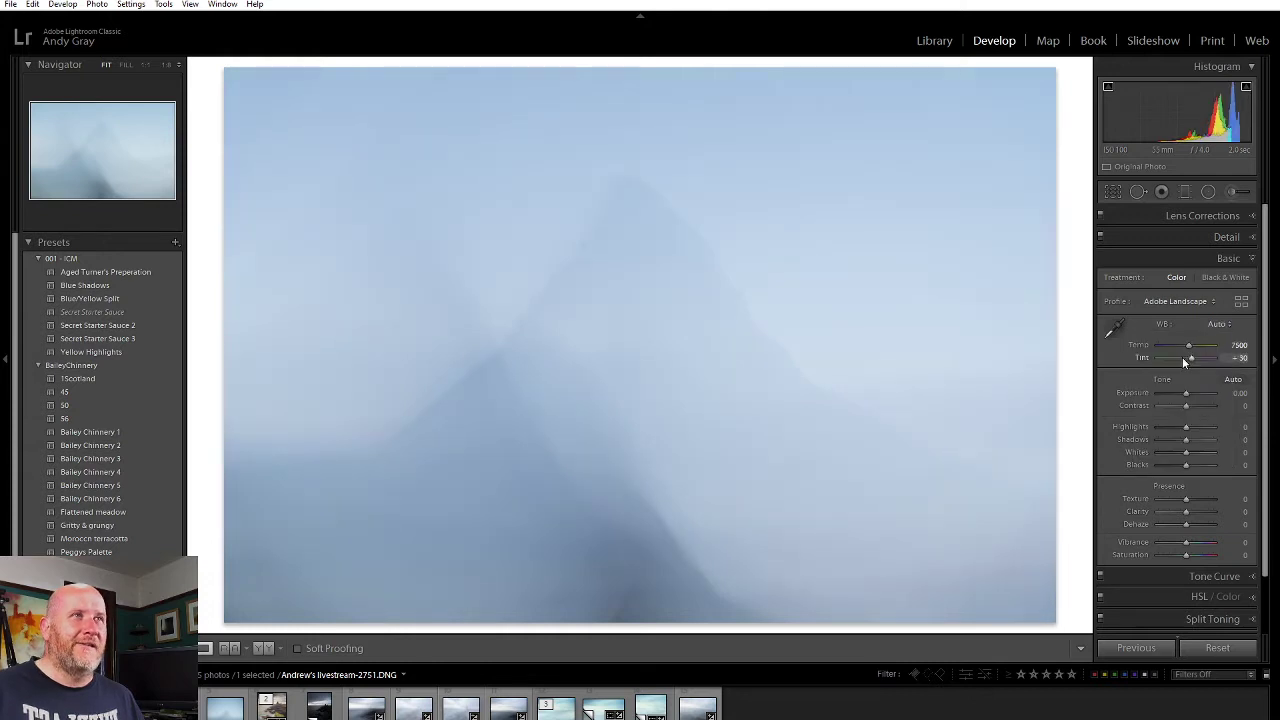
{"action": "left_click", "coordinate": [1217, 324]}
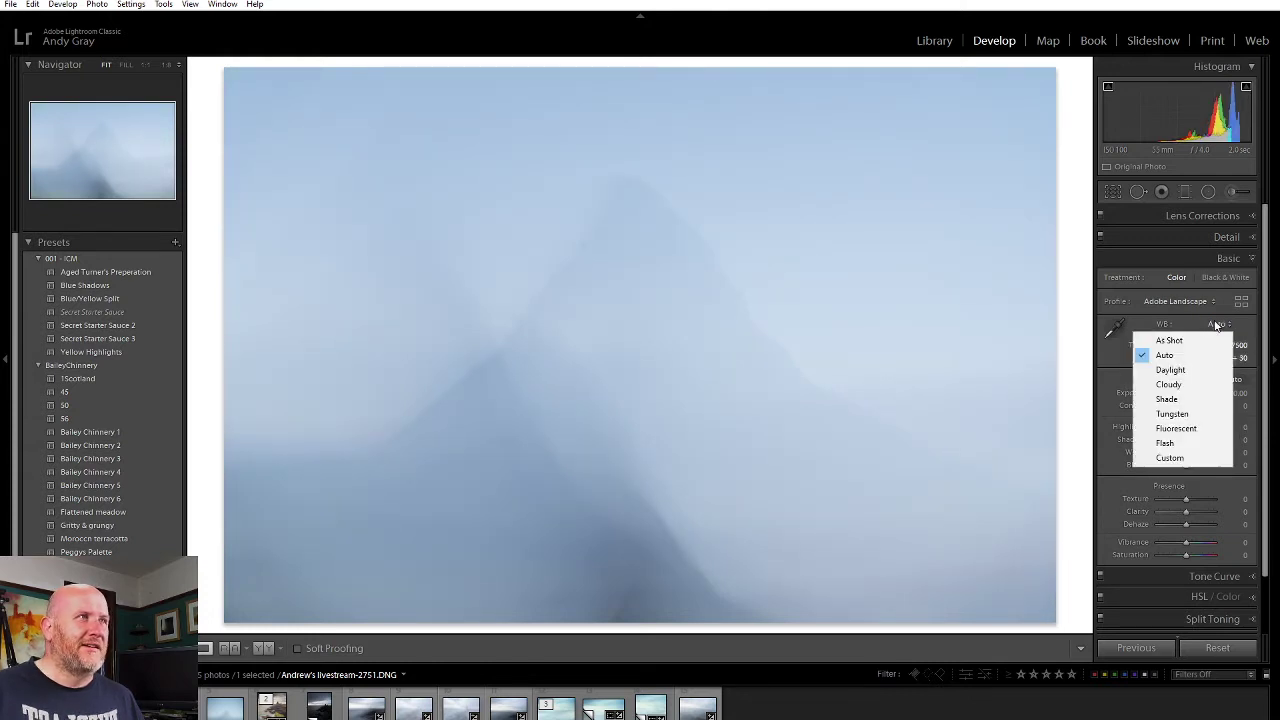
{"action": "left_click", "coordinate": [1186, 368]}
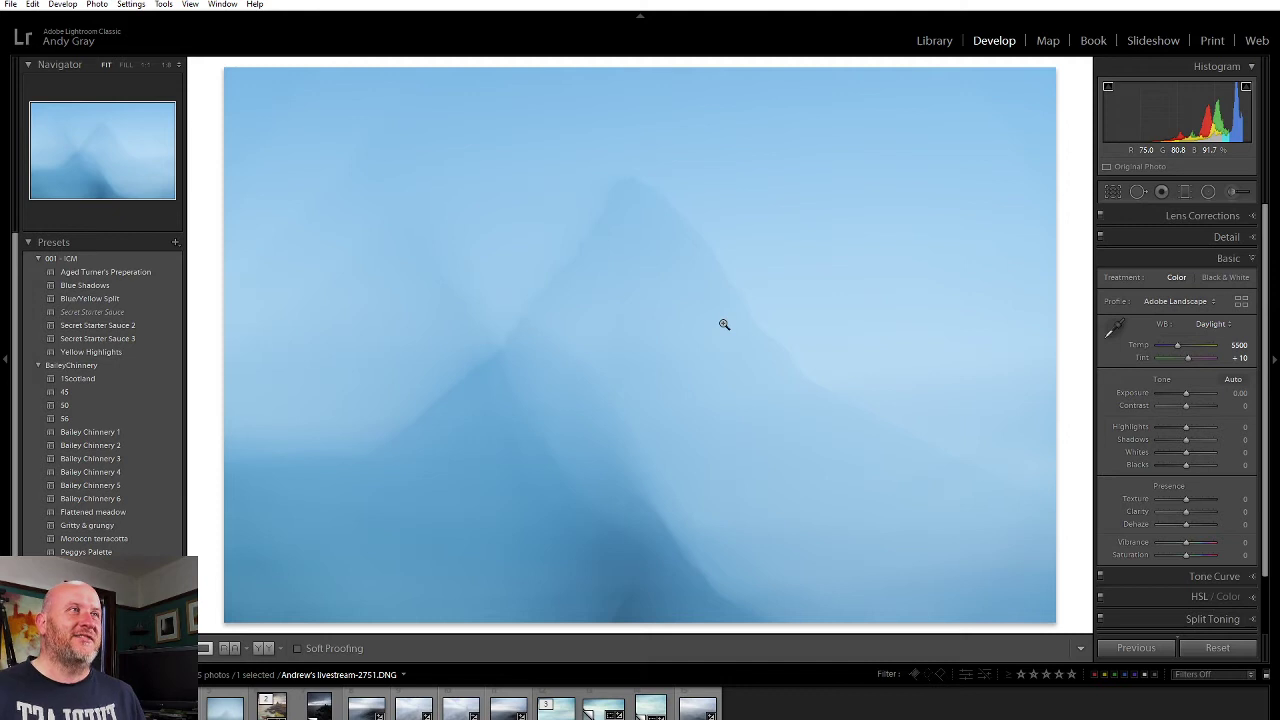
Step: Set the white balance to Cloudy and adjust the tone to Contrast +38, Highlights +12 and Shadows -17
{"action": "left_click", "coordinate": [1229, 326]}
{"action": "left_click", "coordinate": [1188, 390]}
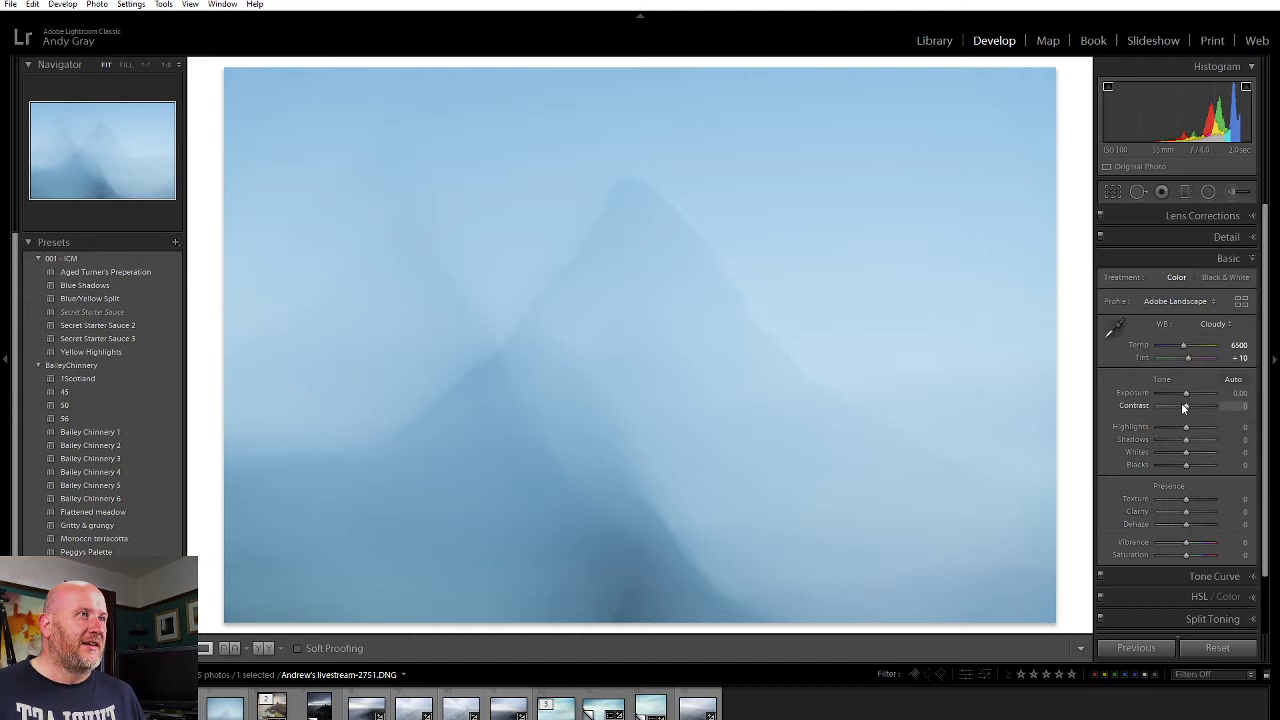
{"action": "left_click_drag", "start_coordinate": [1180, 407], "coordinate": [1188, 435]}
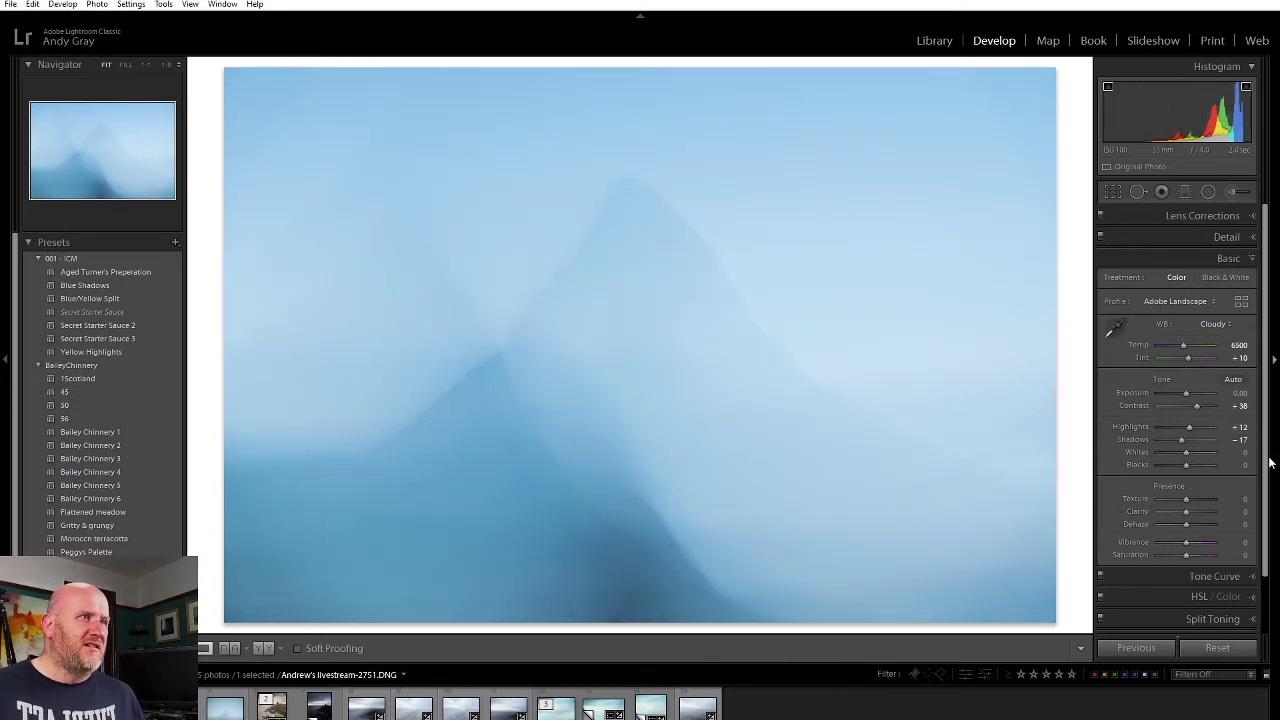
{"action": "left_click", "coordinate": [1225, 258]}
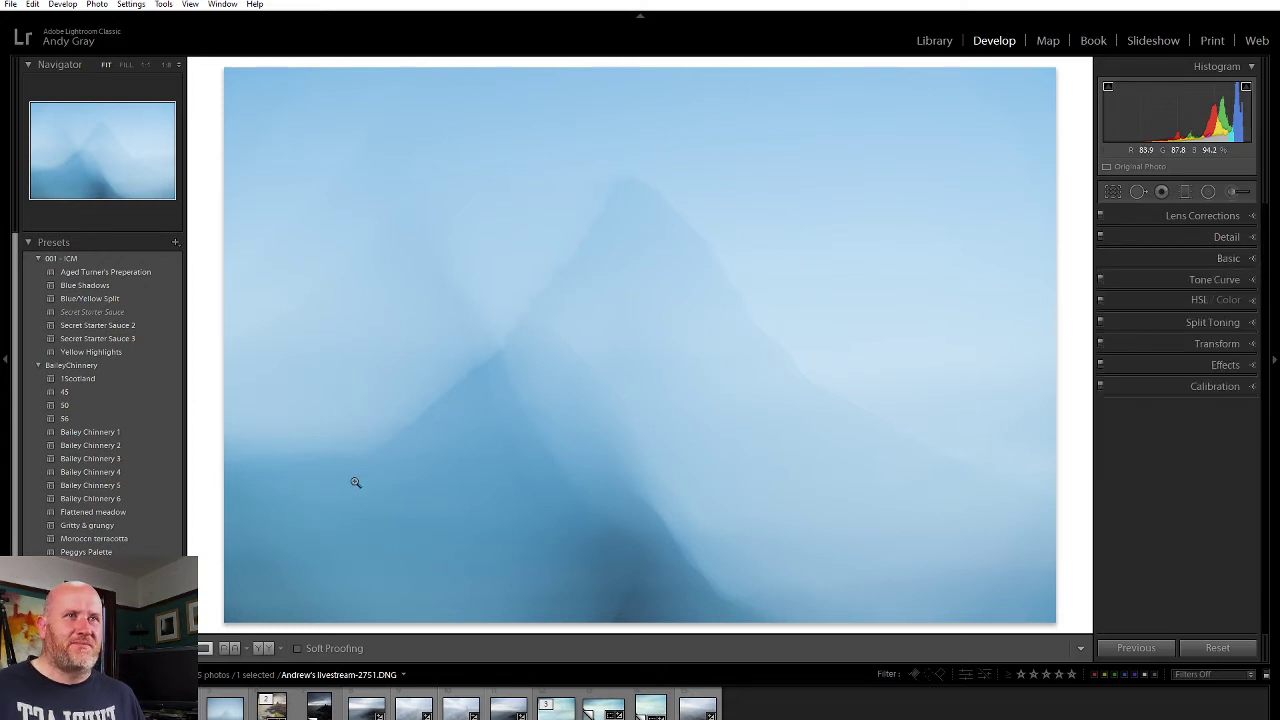
Step: Select the five misty mountain photos and synchronize all Develop settings from the 2751 photo to the others
{"action": "left_click", "coordinate": [228, 705], "text": "shift"}
{"action": "right_click", "coordinate": [486, 363]}
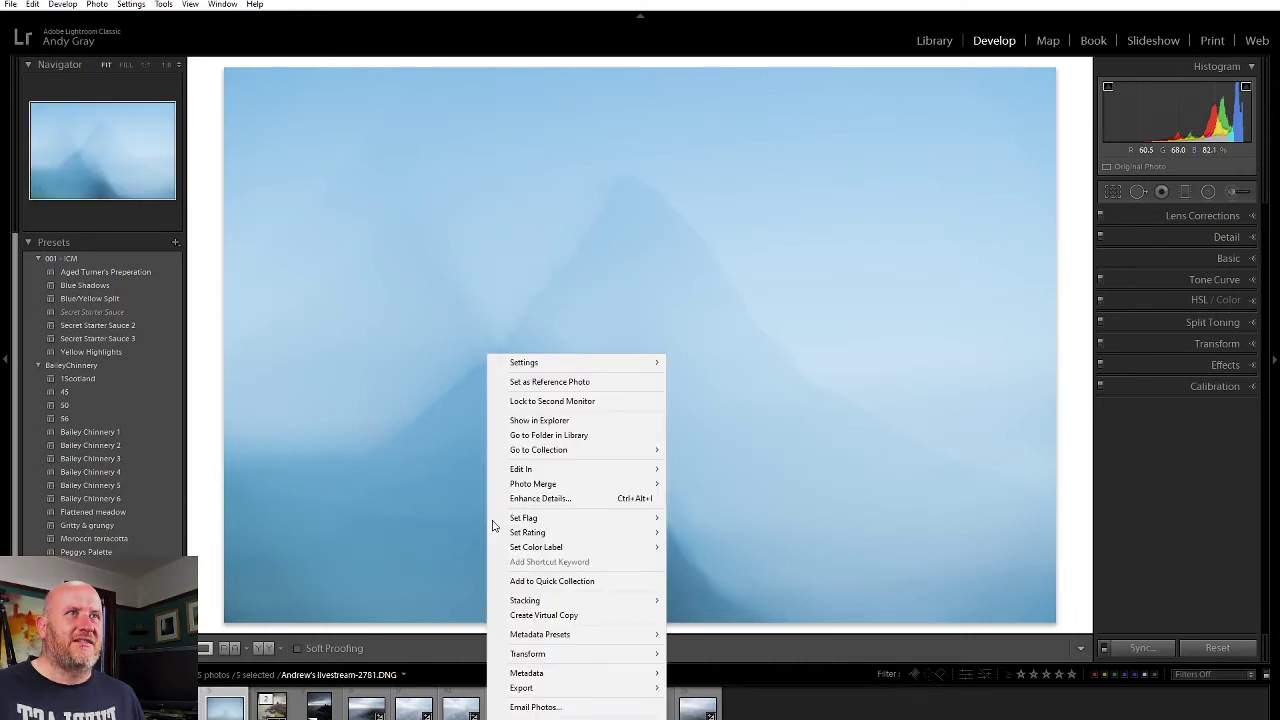
{"action": "mouse_move", "coordinate": [597, 556]}
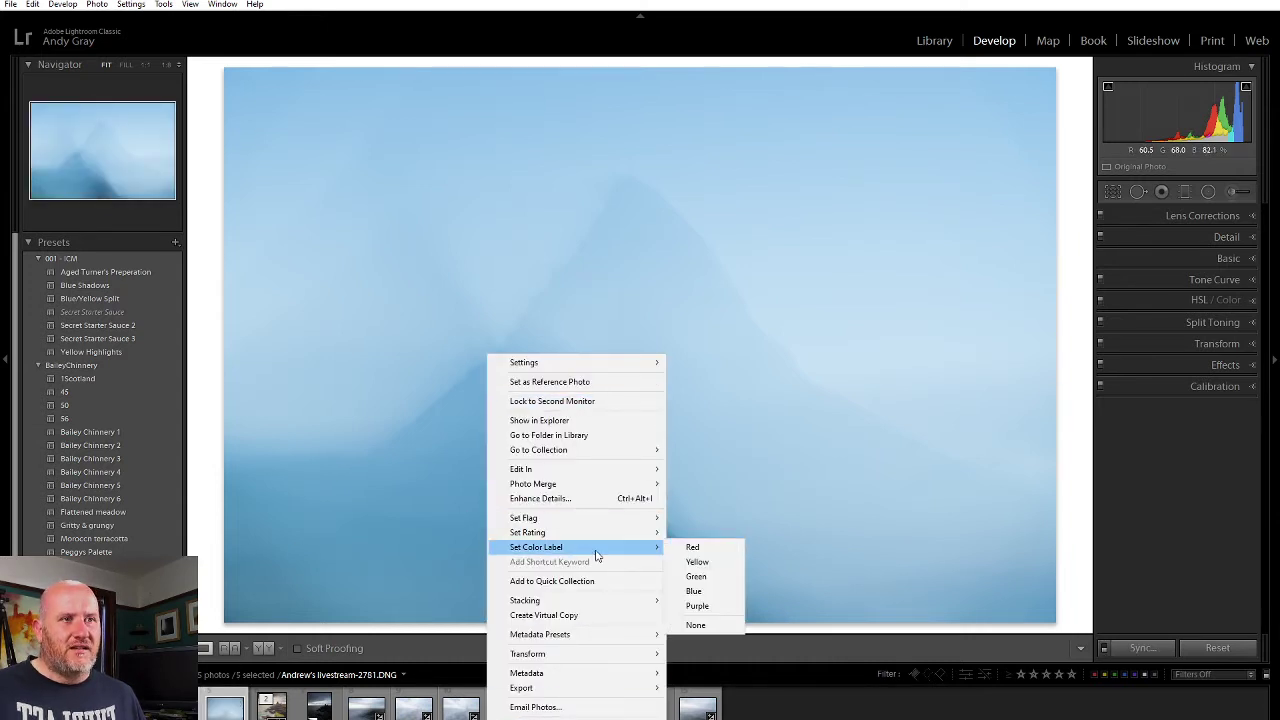
{"action": "left_click", "coordinate": [722, 6]}
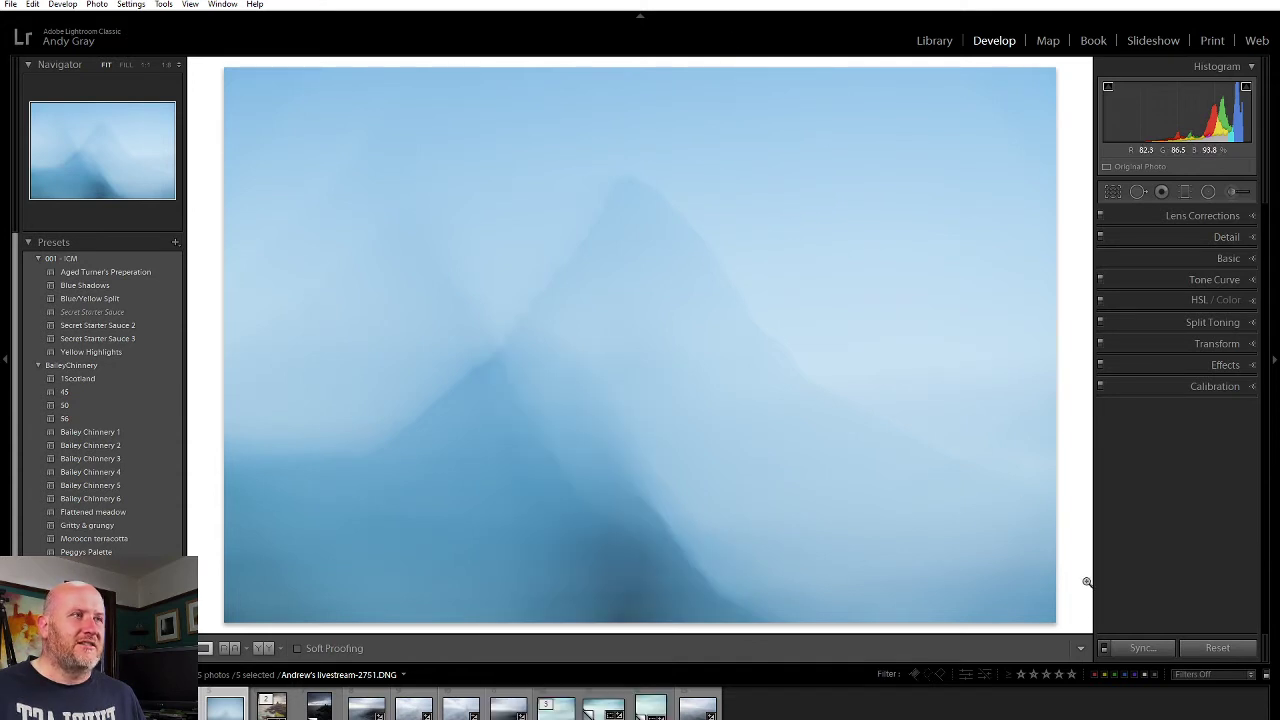
{"action": "left_click", "coordinate": [1142, 648]}
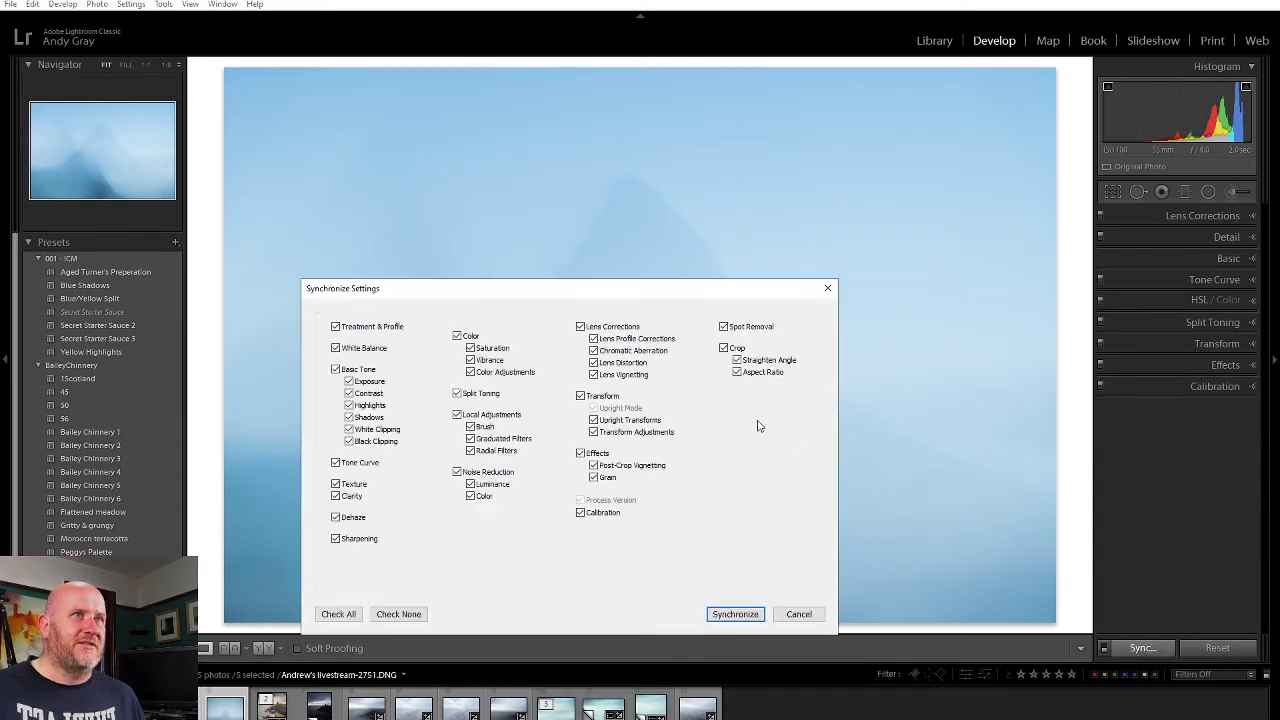
{"action": "left_click", "coordinate": [735, 614]}
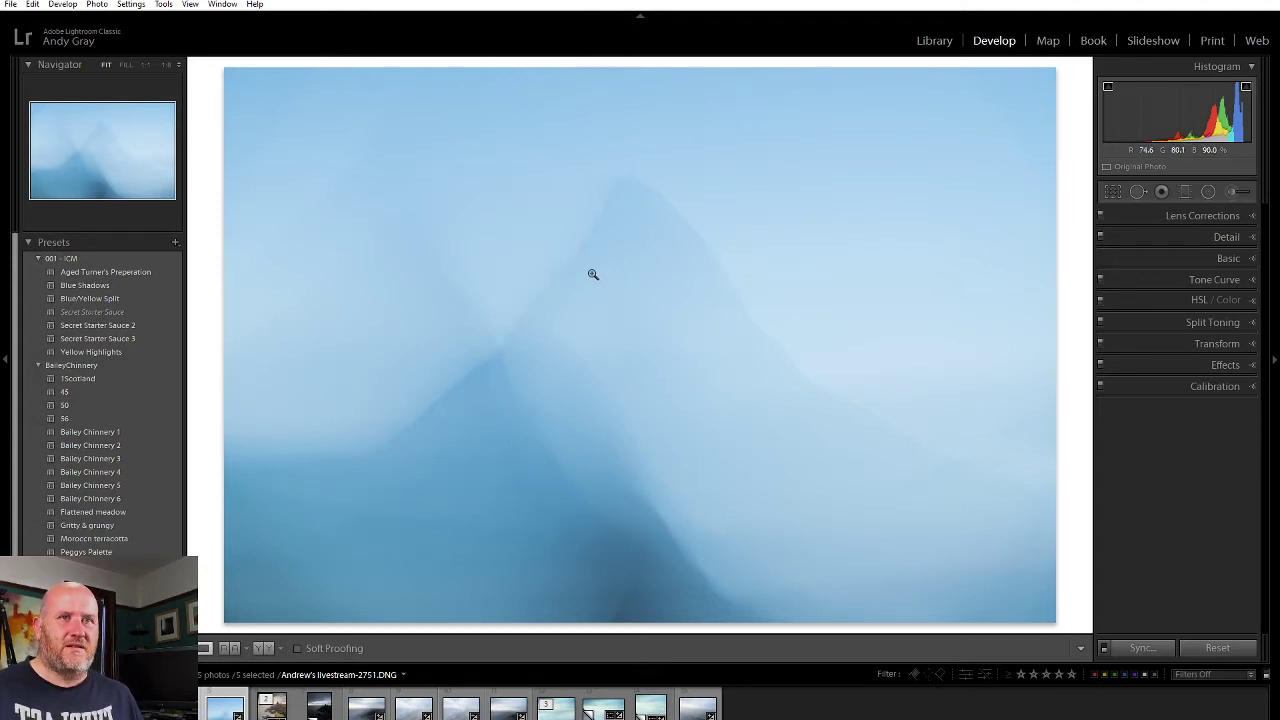
Step: Open the five selected photos as layers of one document in Photoshop
{"action": "right_click", "coordinate": [501, 430]}
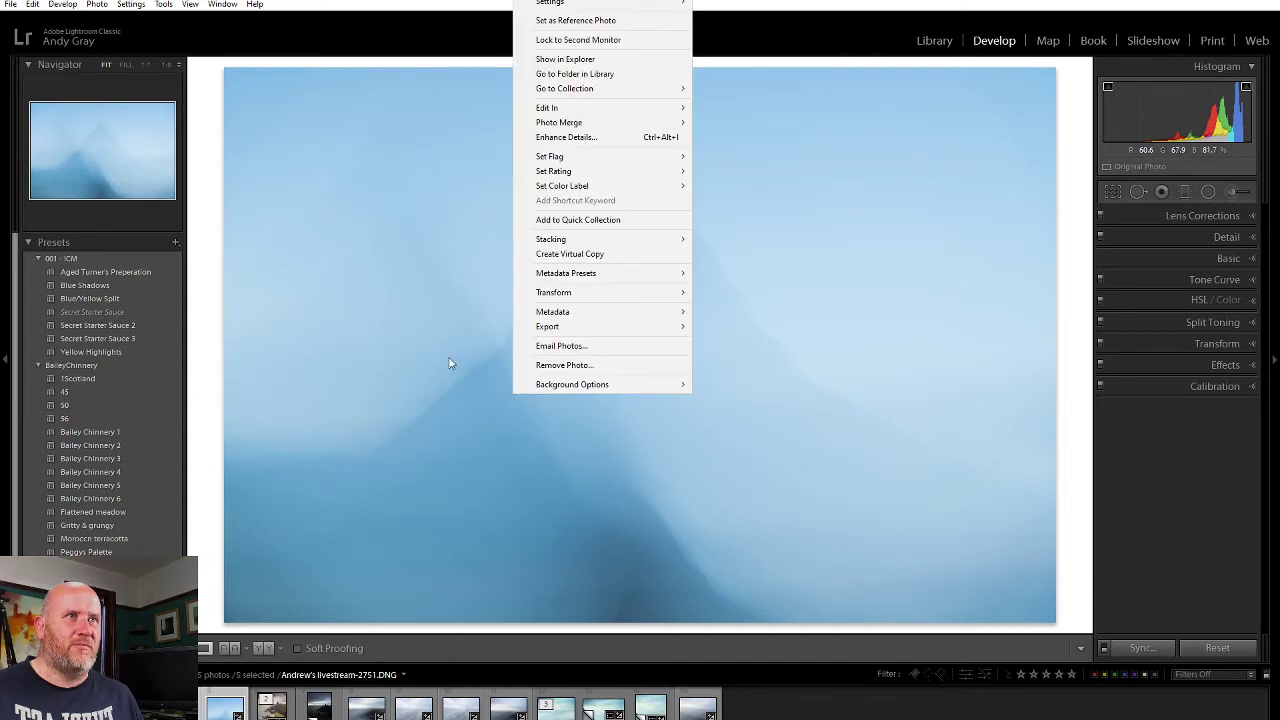
{"action": "mouse_move", "coordinate": [578, 110]}
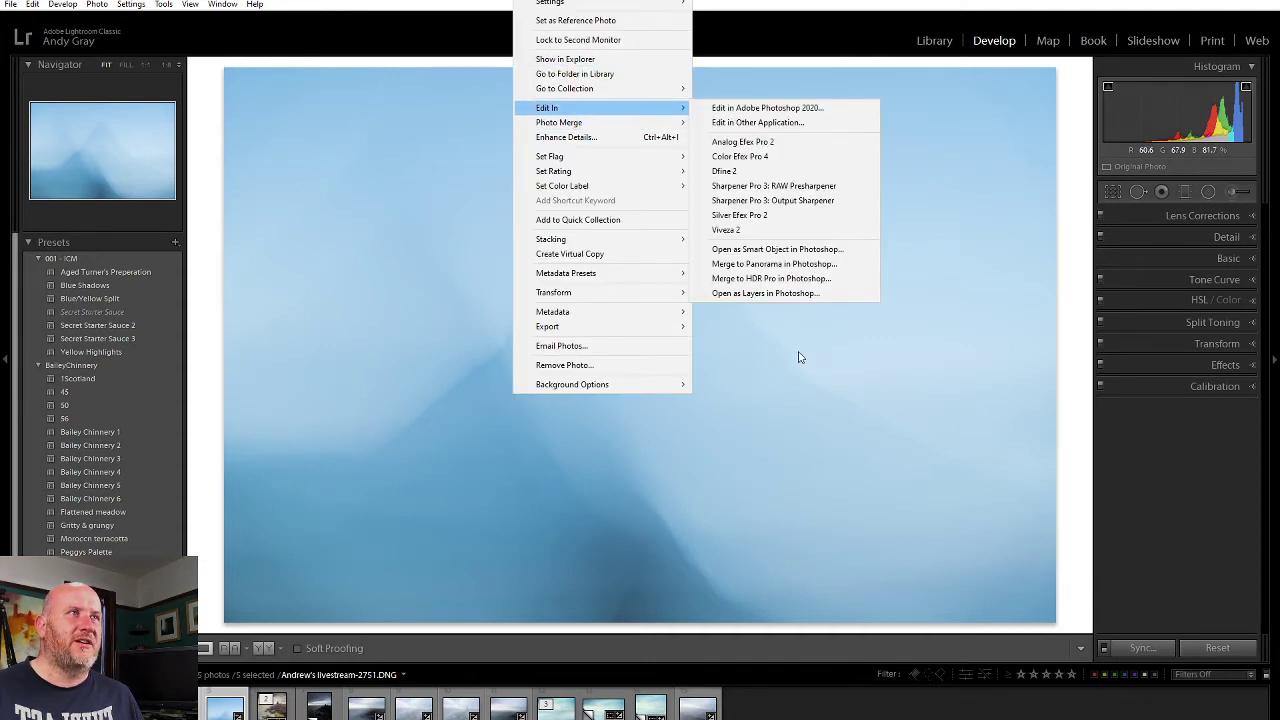
{"action": "left_click", "coordinate": [797, 294]}
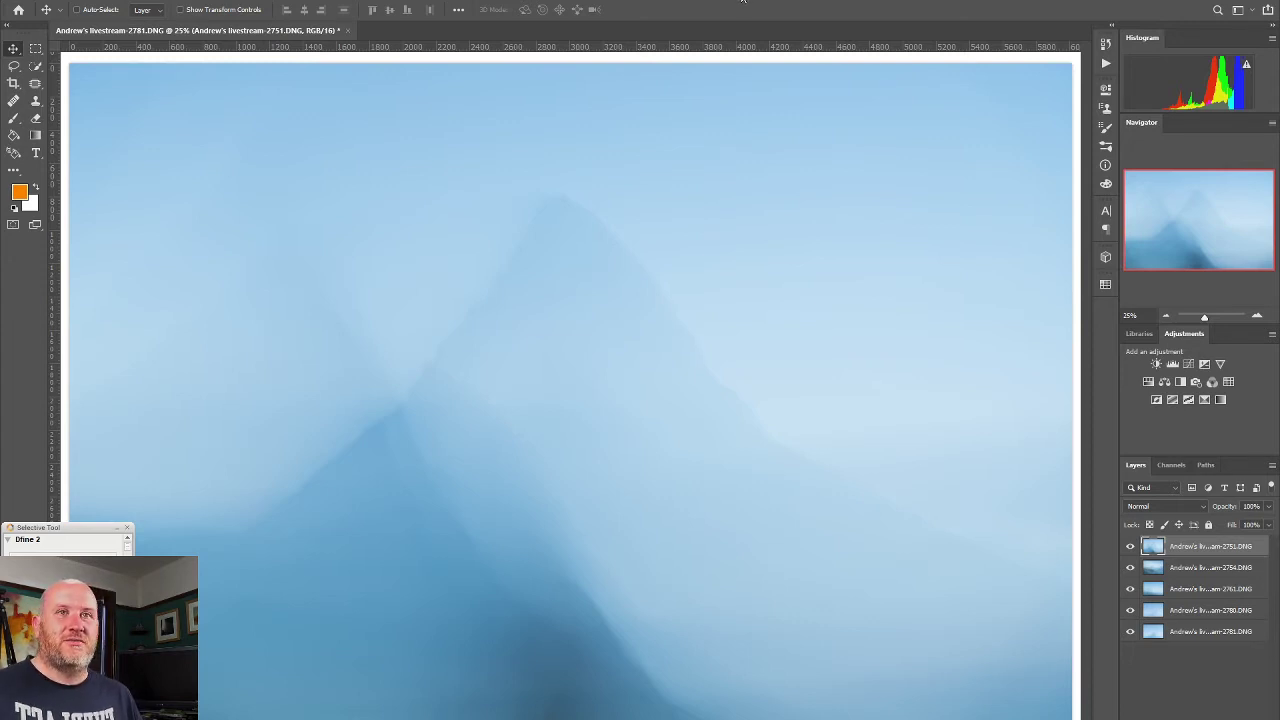
Step: Select all five photo layers and set their blend mode to Multiply
{"action": "left_click", "coordinate": [1222, 634], "text": "shift"}
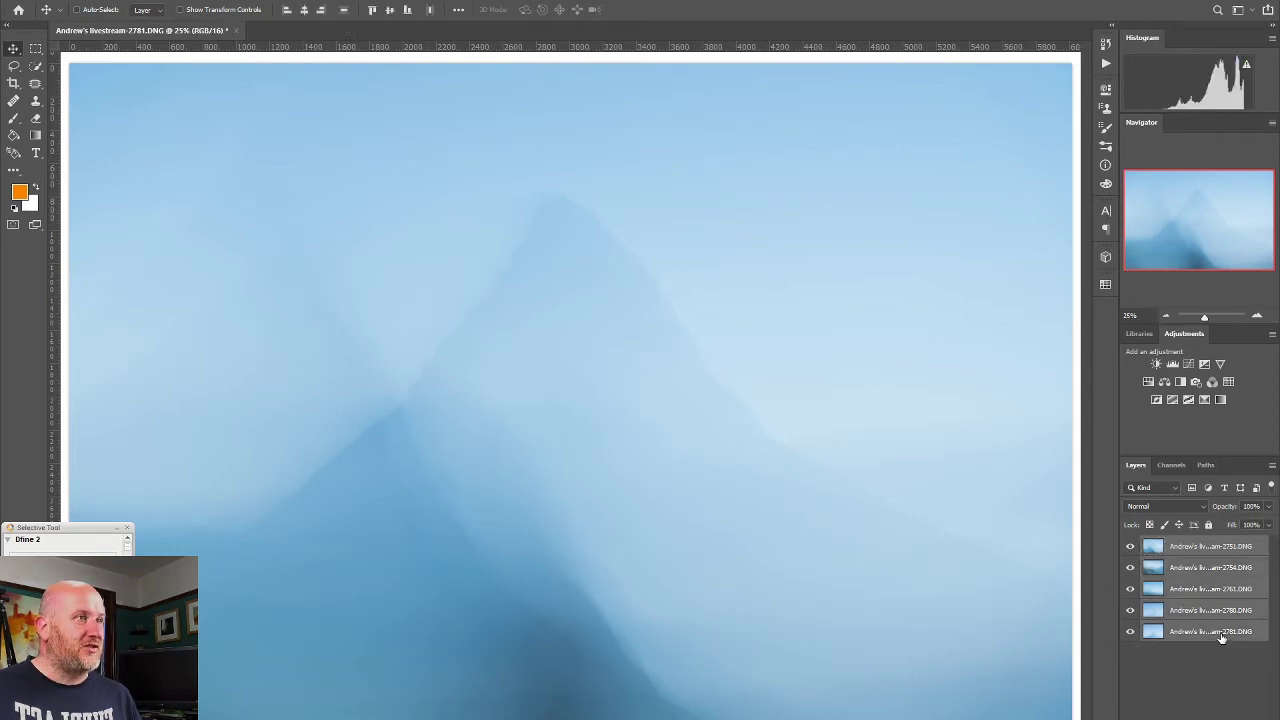
{"action": "left_click", "coordinate": [1180, 508]}
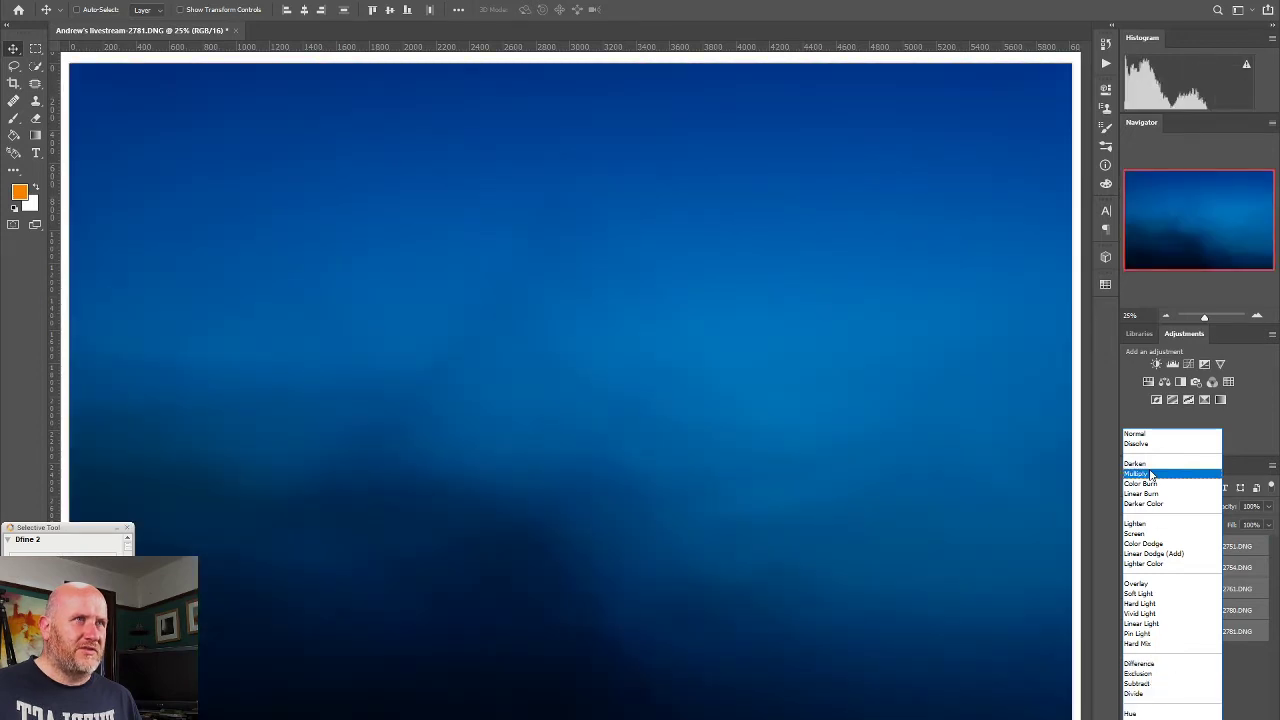
{"action": "left_click", "coordinate": [1145, 473]}
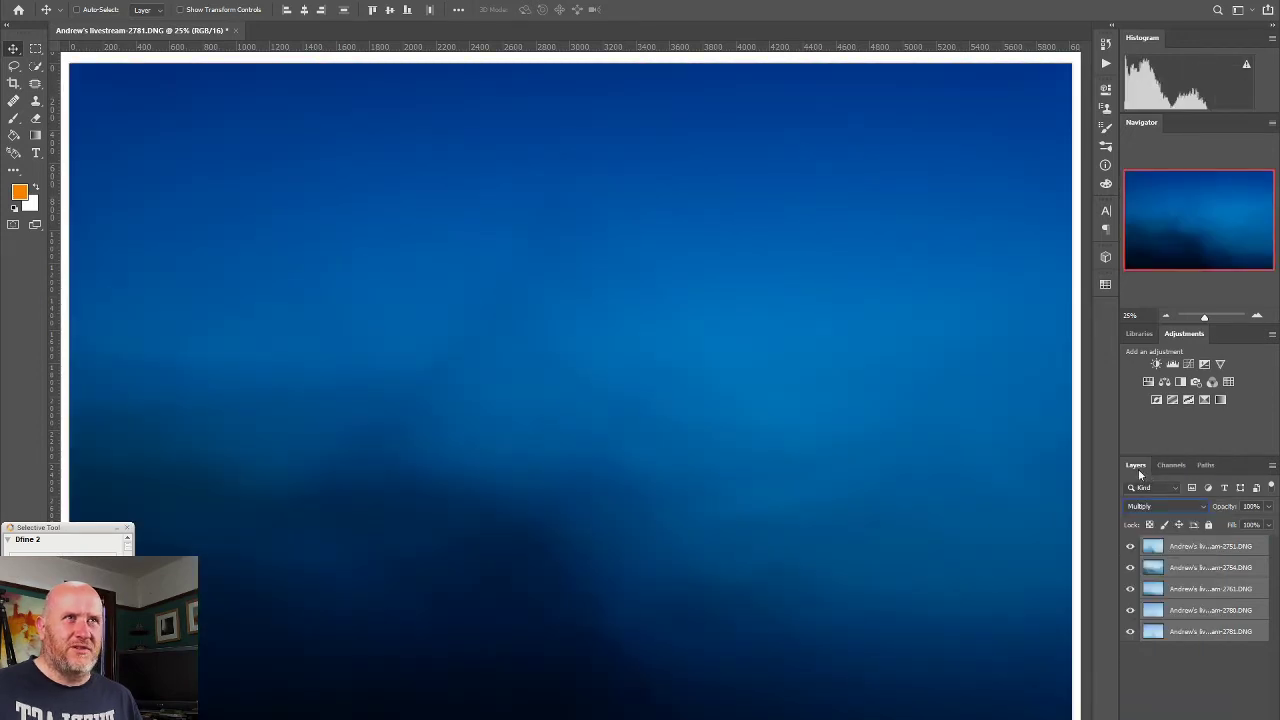
Step: Hide the 2751, 2754 and 2761 layers and select the 2780 layer, keeping it and the 2781 layer visible
{"action": "left_click_drag", "start_coordinate": [1130, 547], "coordinate": [1130, 620]}
{"action": "left_click", "coordinate": [1130, 610]}
{"action": "left_click", "coordinate": [1169, 607]}
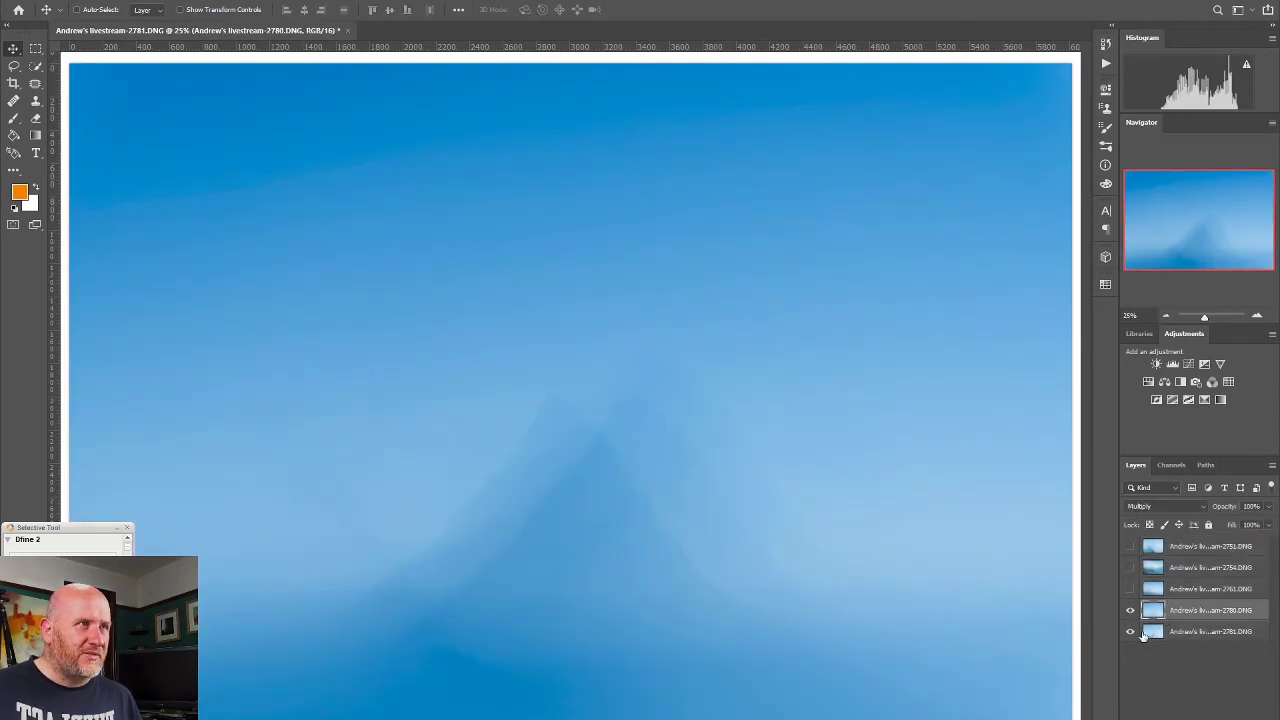
Step: Move the 2780 layer down and left, and reveal the 2761 layer and offset it to the lower right
{"action": "left_click_drag", "start_coordinate": [743, 383], "coordinate": [655, 436]}
{"action": "left_click", "coordinate": [1130, 588]}
{"action": "left_click", "coordinate": [1210, 588]}
{"action": "left_click_drag", "start_coordinate": [736, 507], "coordinate": [783, 563]}
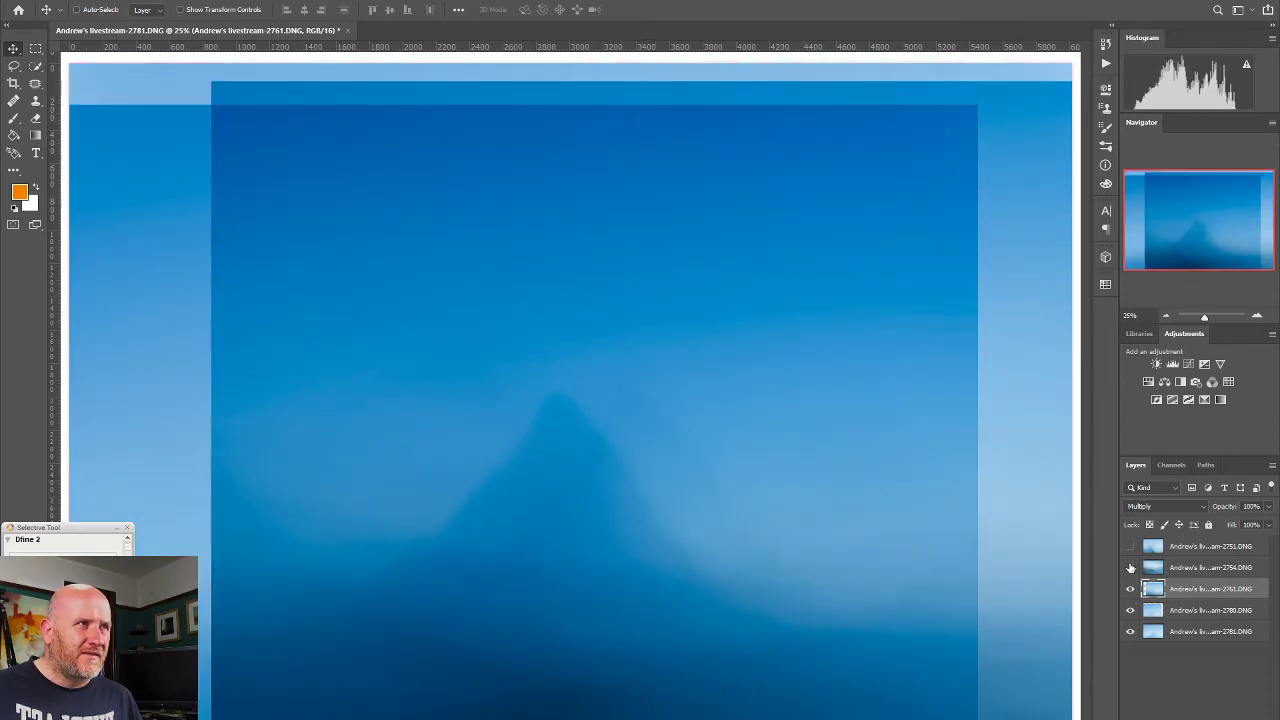
Step: Show the 2754 layer and offset it down and to the right over the layers below
{"action": "left_click", "coordinate": [1130, 567]}
{"action": "left_click", "coordinate": [1215, 567]}
{"action": "left_click_drag", "start_coordinate": [803, 466], "coordinate": [854, 563]}
Step: Try adding the 2751 layer to the blend with a slight shift, and hide it again
{"action": "left_click", "coordinate": [1131, 547]}
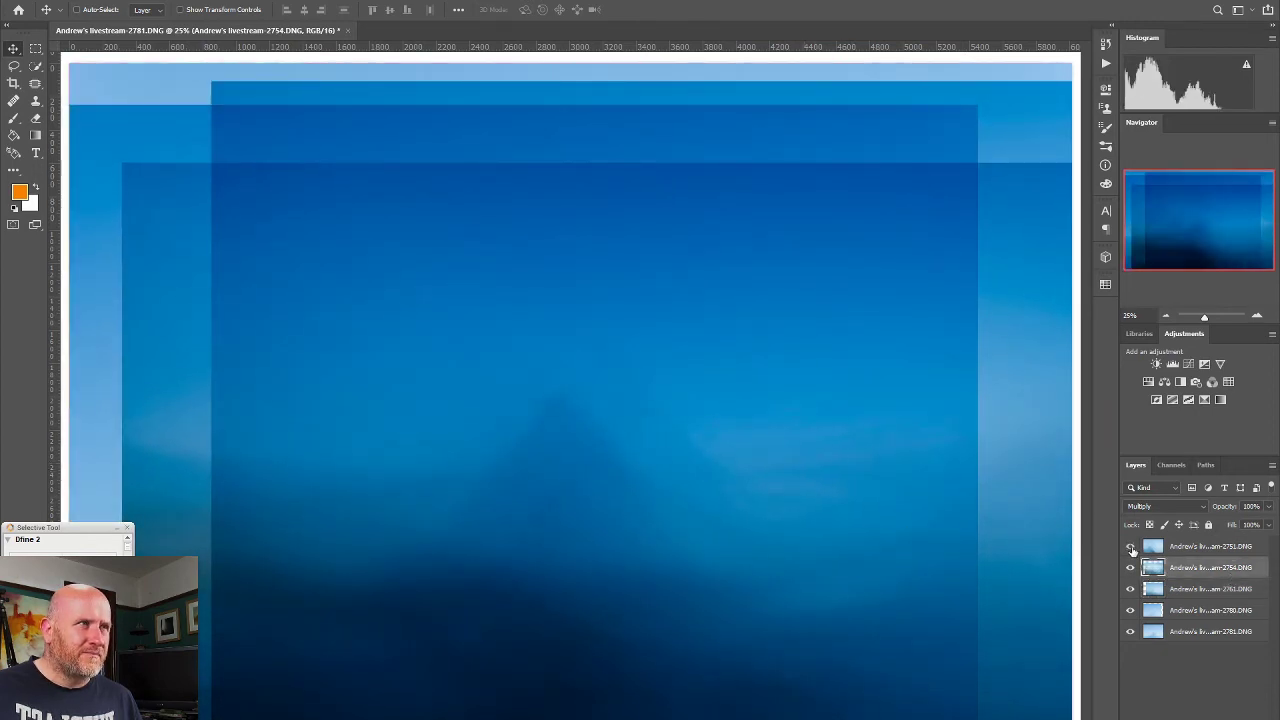
{"action": "left_click", "coordinate": [1209, 547]}
{"action": "mouse_move", "coordinate": [850, 486]}
{"action": "left_mouse_down"}
{"action": "mouse_move", "coordinate": [858, 578]}
{"action": "mouse_move", "coordinate": [845, 556]}
{"action": "mouse_move", "coordinate": [815, 672]}
{"action": "mouse_move", "coordinate": [846, 677]}
{"action": "mouse_move", "coordinate": [851, 694]}
{"action": "mouse_move", "coordinate": [847, 468]}
{"action": "left_mouse_up"}
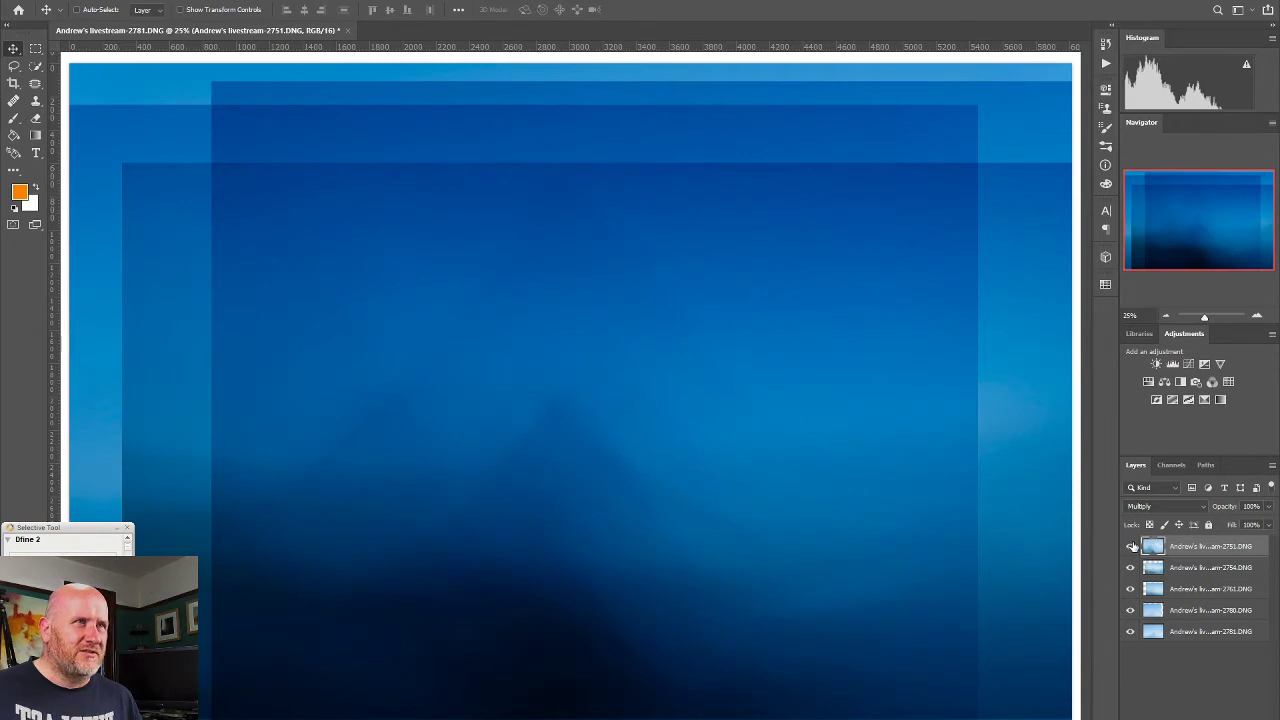
{"action": "left_click", "coordinate": [1131, 546]}
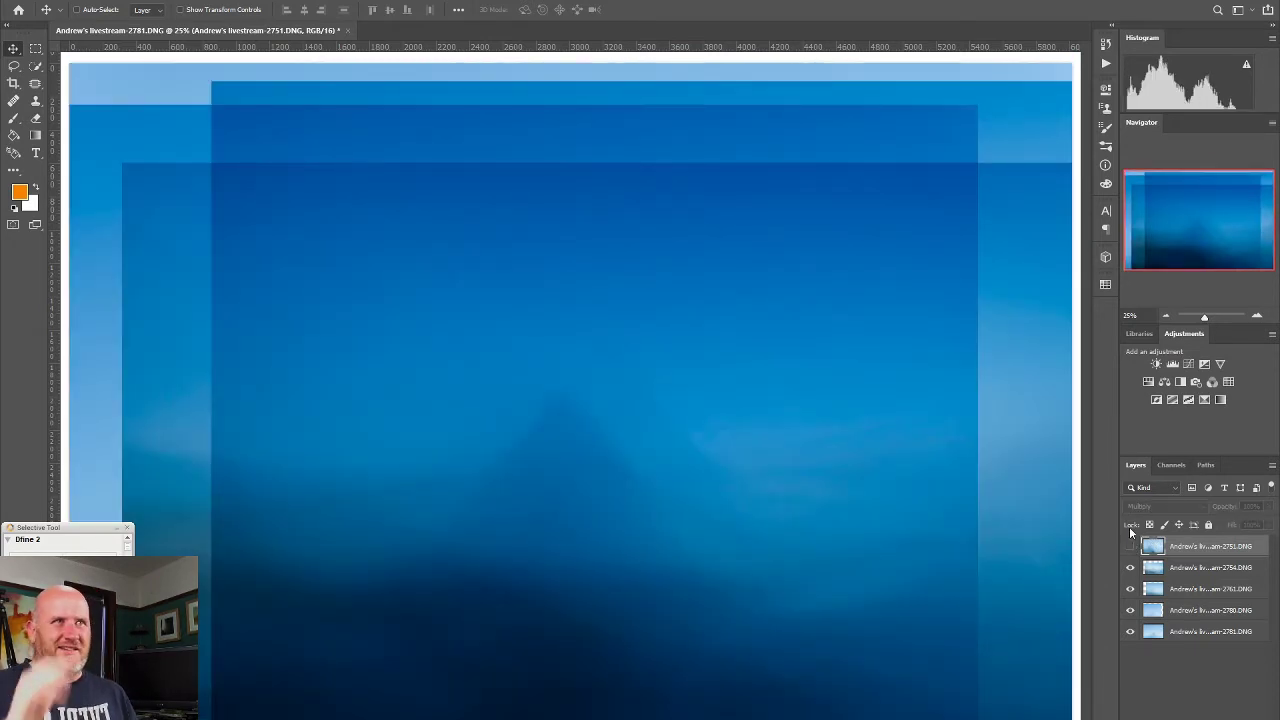
Step: Compare the composite with and without the 2754 layer by switching its visibility
{"action": "left_click", "coordinate": [1131, 567]}
{"action": "left_click", "coordinate": [1131, 567]}
{"action": "left_click", "coordinate": [1131, 567]}
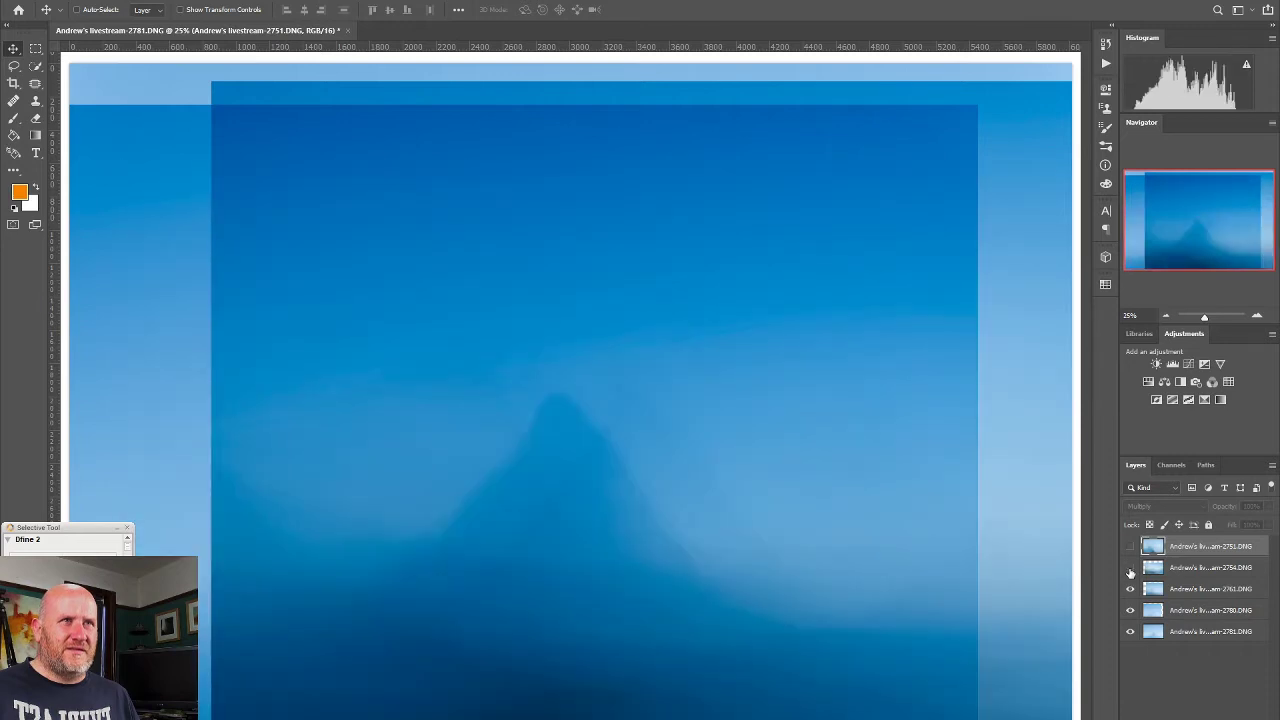
{"action": "left_click", "coordinate": [1131, 567]}
{"action": "left_click", "coordinate": [1131, 567]}
{"action": "left_click", "coordinate": [1131, 567]}
Step: Try the Pin Light blend mode on the 2754 layer, comparing it on and off and shifting the layer
{"action": "left_click", "coordinate": [1231, 570]}
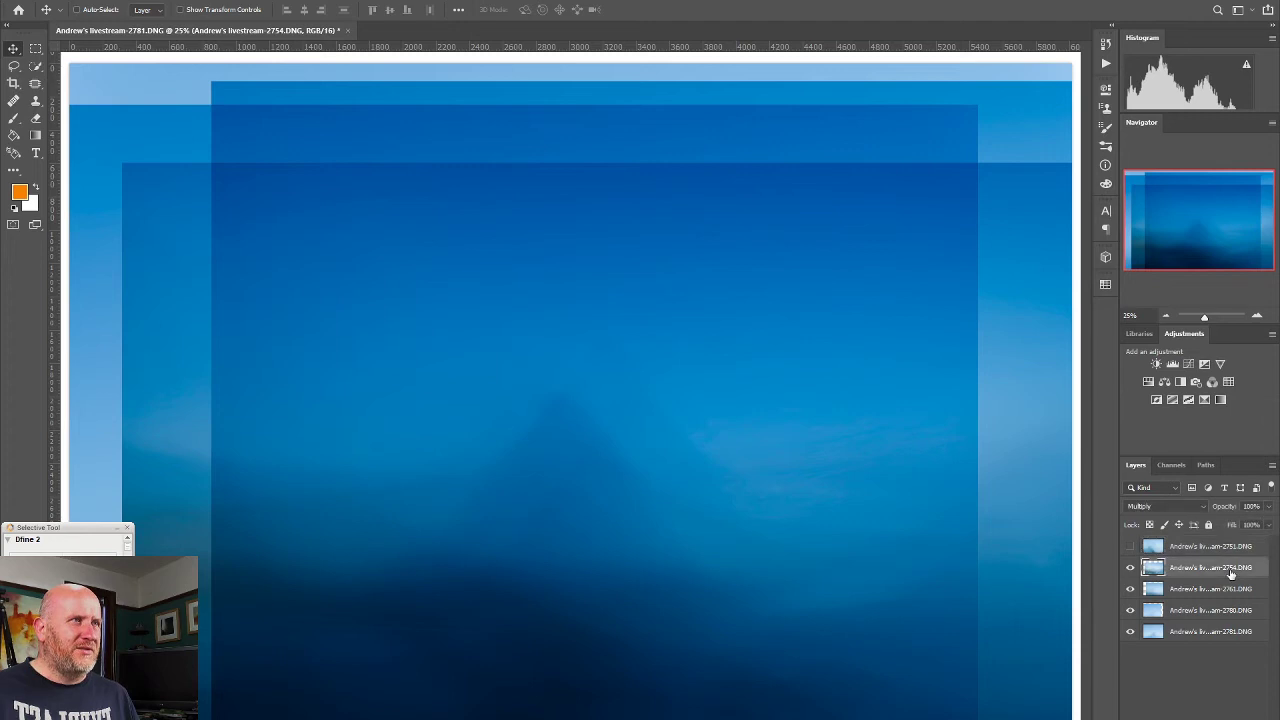
{"action": "left_click", "coordinate": [1188, 508]}
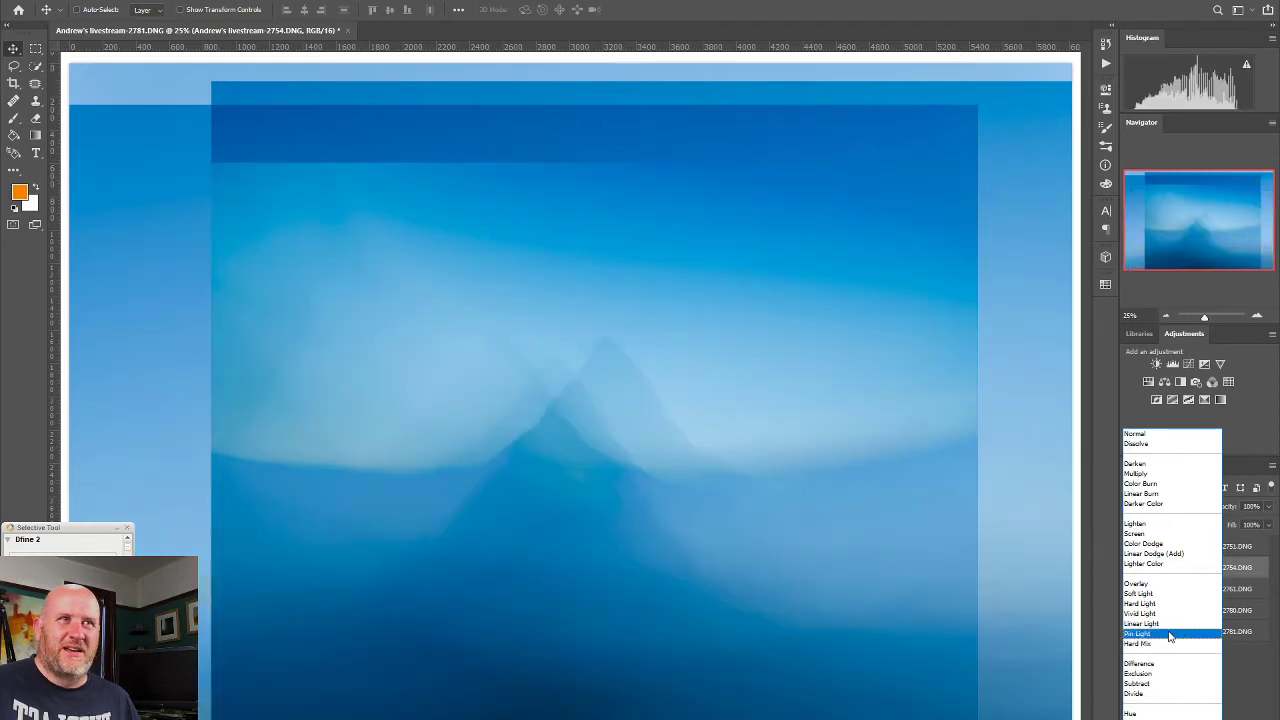
{"action": "left_click", "coordinate": [1170, 636]}
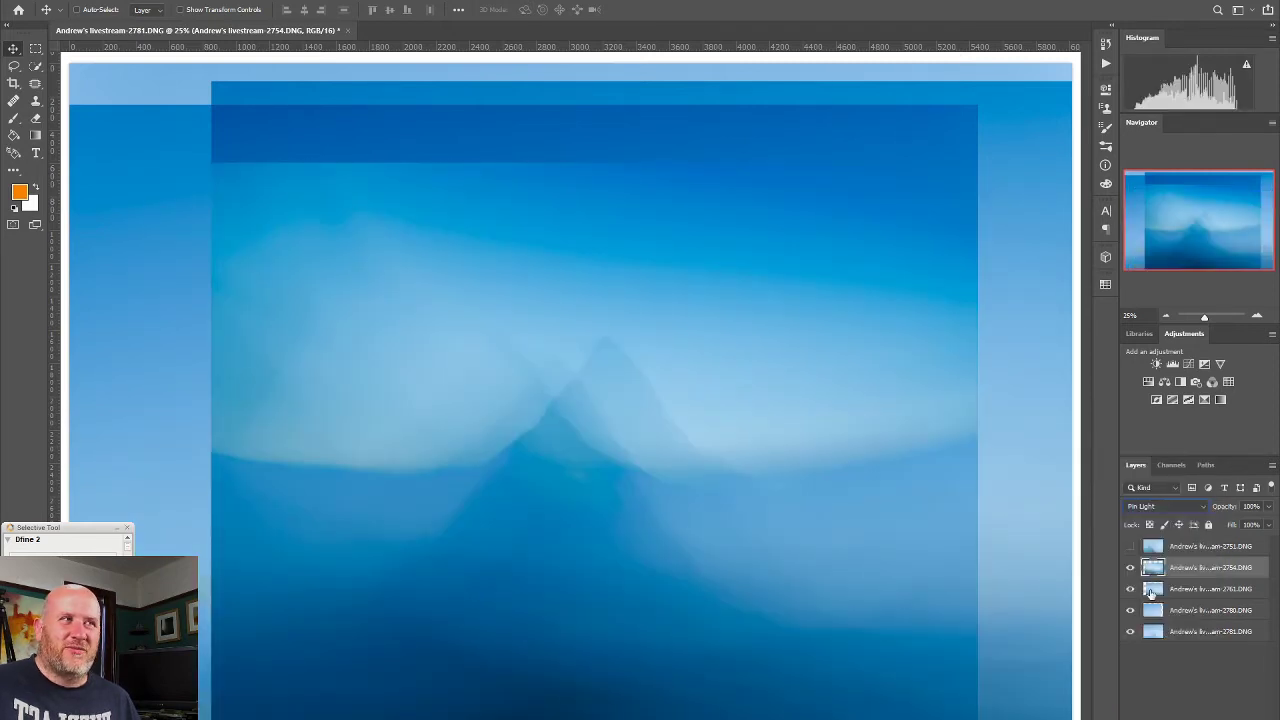
{"action": "left_click", "coordinate": [1128, 572]}
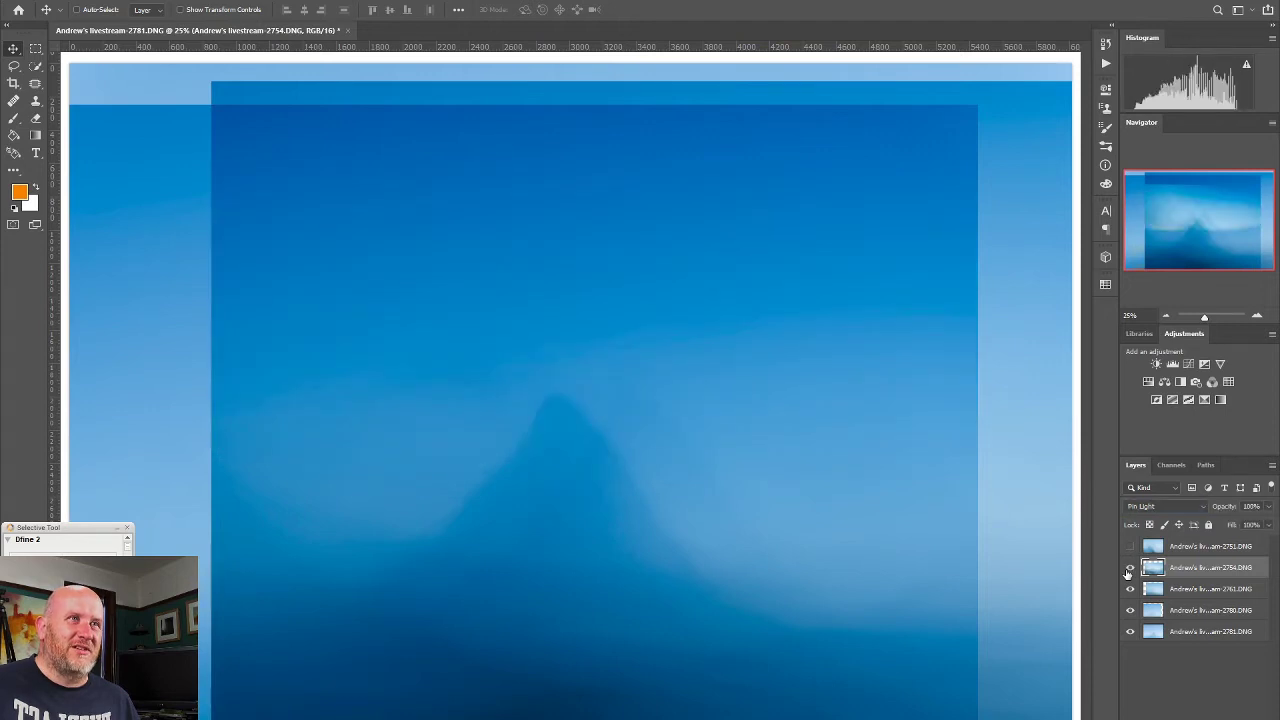
{"action": "left_click", "coordinate": [1129, 569]}
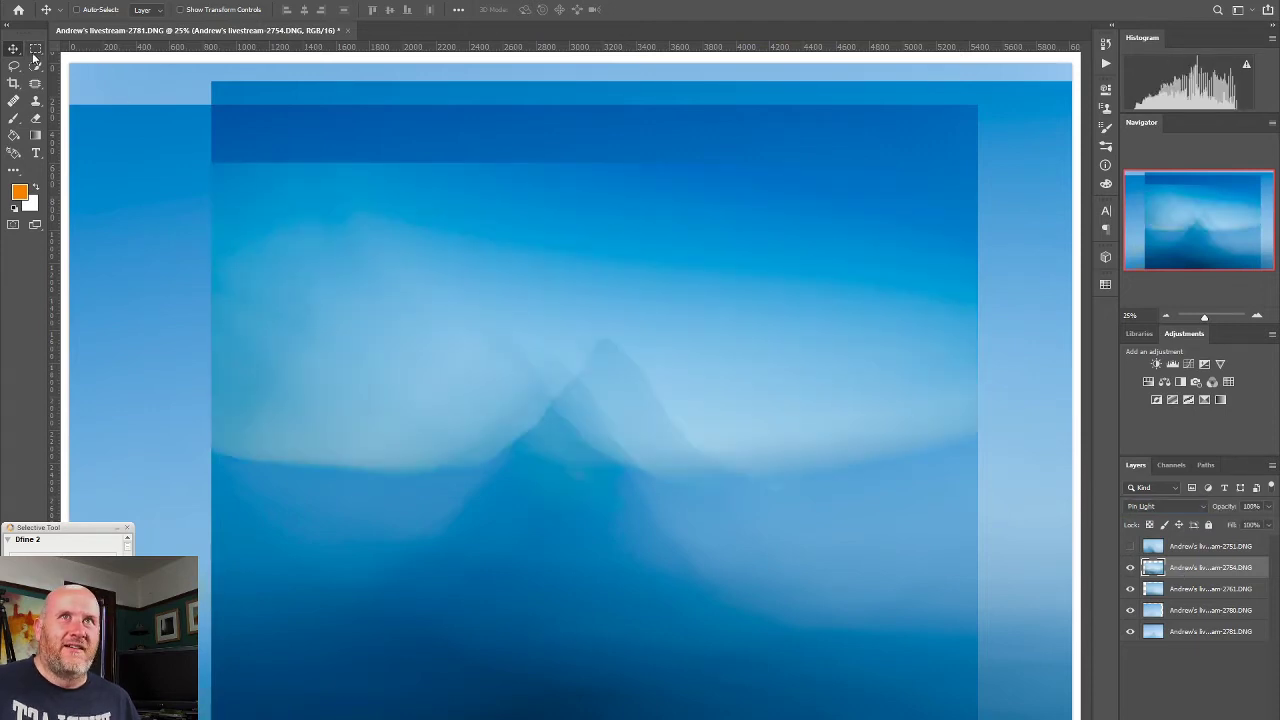
{"action": "left_click_drag", "start_coordinate": [634, 372], "coordinate": [681, 387]}
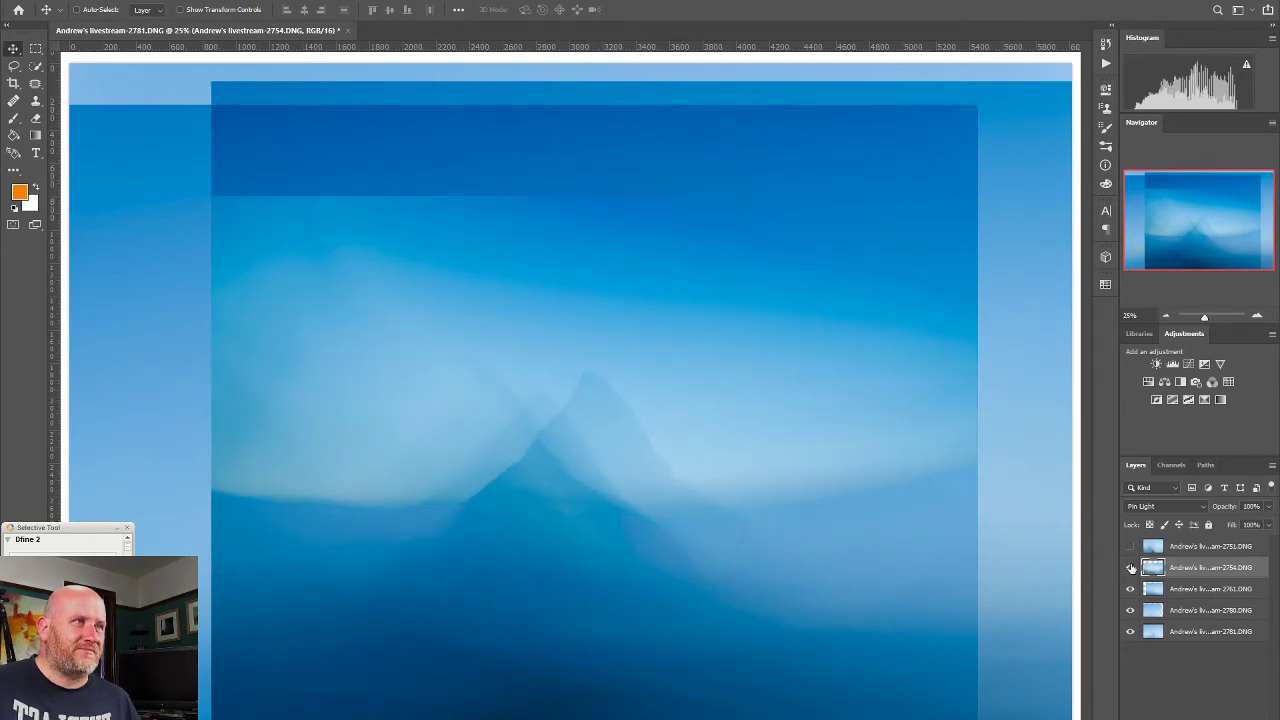
Step: Try the Darken blend mode on the 2754 layer and reposition it horizontally centred on the canvas
{"action": "left_click", "coordinate": [1160, 508]}
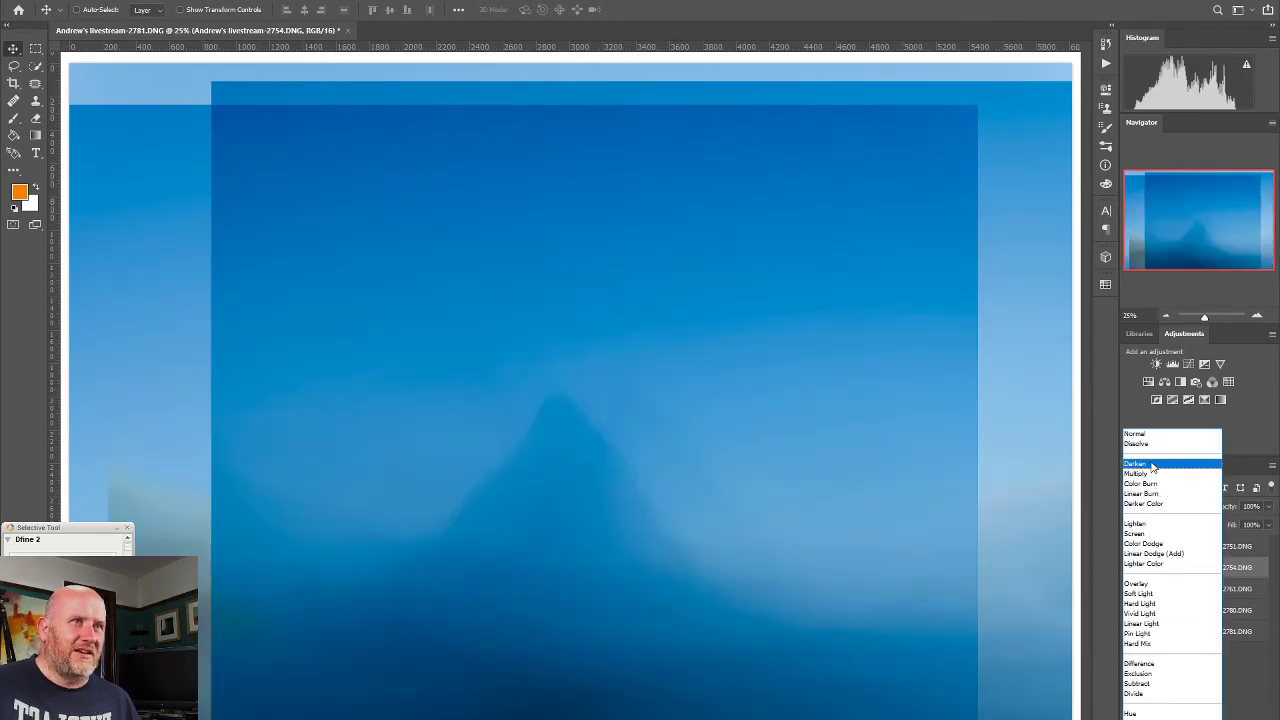
{"action": "left_click", "coordinate": [1136, 463]}
{"action": "left_click_drag", "start_coordinate": [796, 462], "coordinate": [758, 446]}
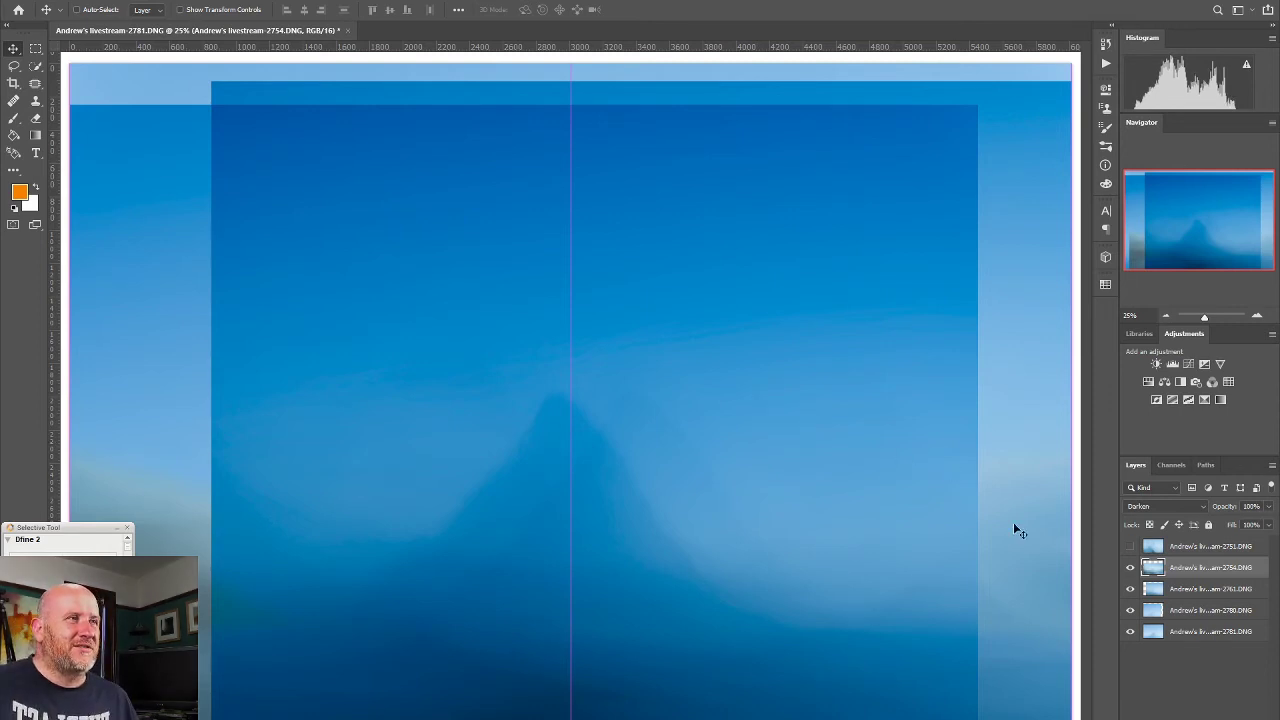
Step: Change the 2754 layer's blend mode to Darker Color, move the layer upward and compare the image without it
{"action": "left_click", "coordinate": [1165, 506]}
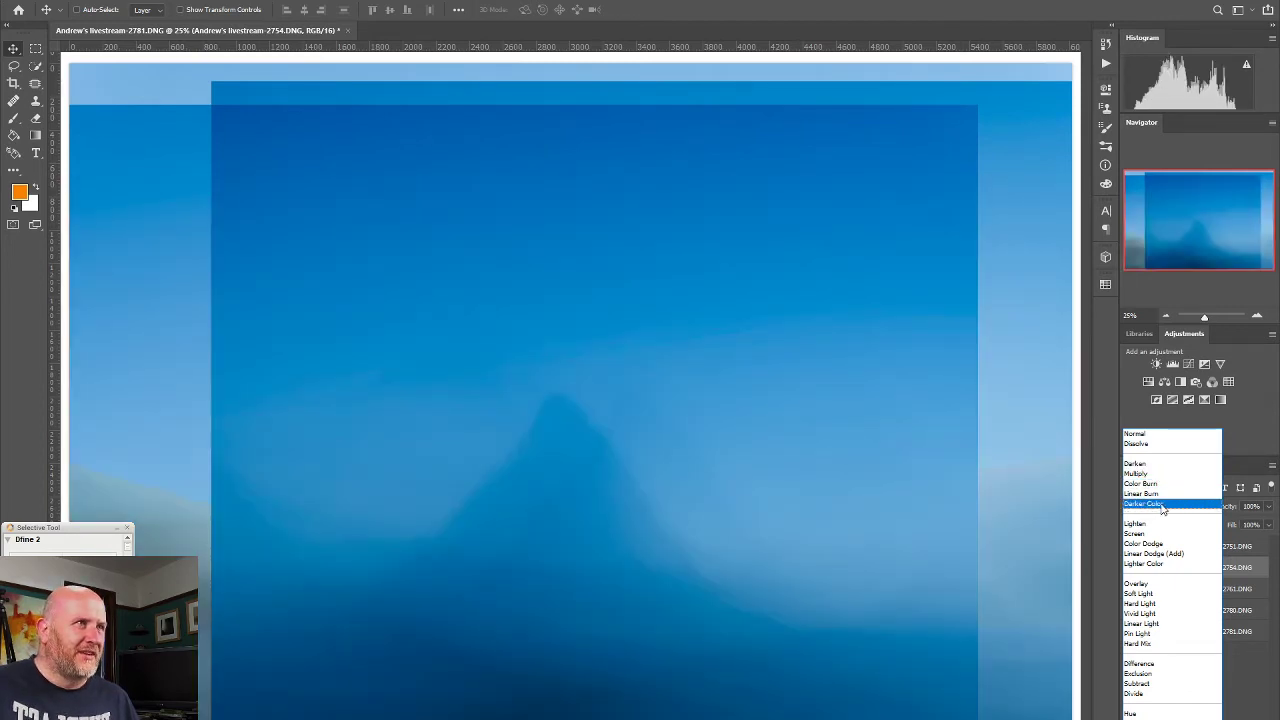
{"action": "left_click", "coordinate": [1163, 505]}
{"action": "left_click", "coordinate": [1131, 567]}
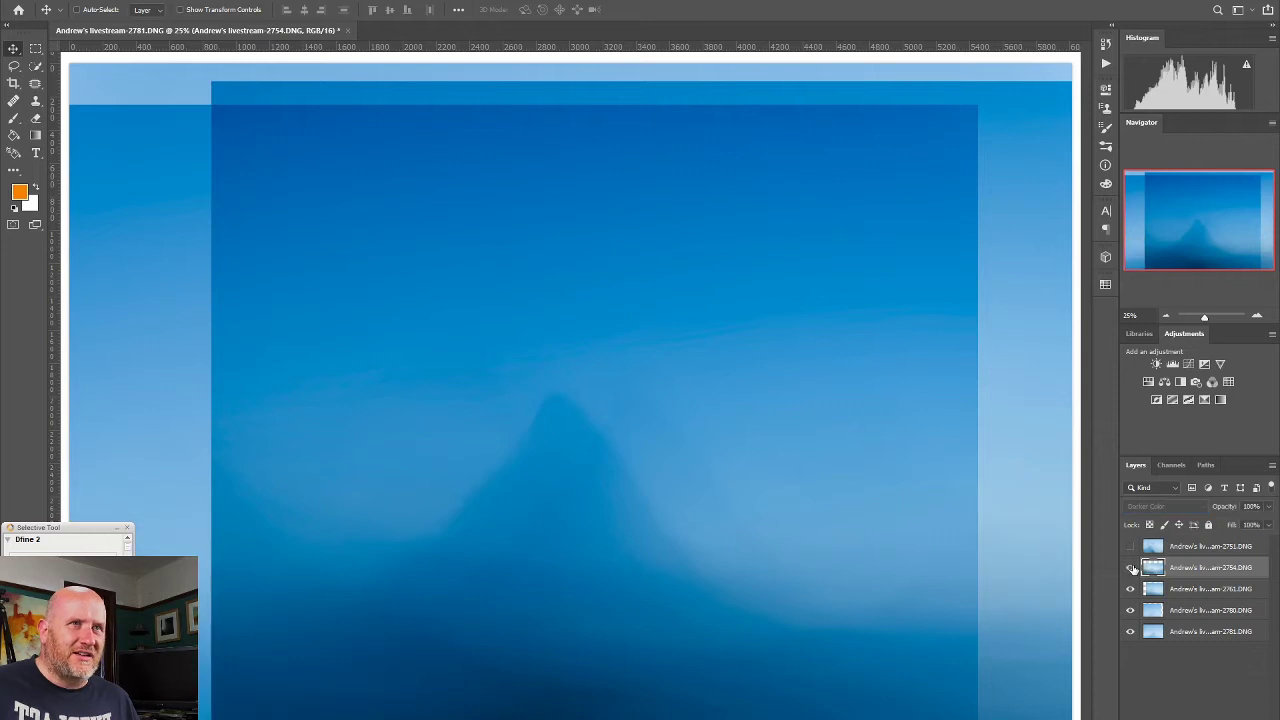
{"action": "left_click", "coordinate": [1131, 567]}
{"action": "left_click_drag", "start_coordinate": [747, 532], "coordinate": [744, 418]}
{"action": "left_click", "coordinate": [1131, 567]}
{"action": "left_click", "coordinate": [1131, 567]}
Step: Set the 2754 layer's blend mode to Difference and check its effect with the layer hidden and shown
{"action": "left_click", "coordinate": [1183, 507]}
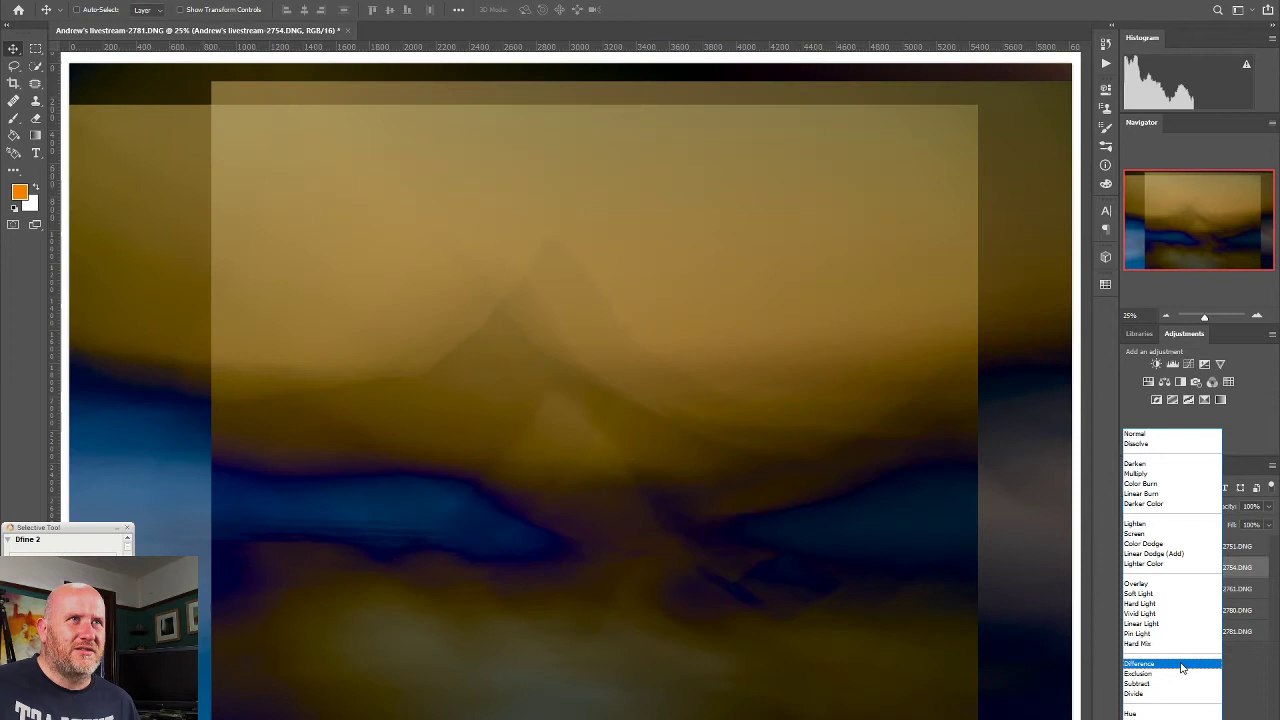
{"action": "left_click", "coordinate": [1181, 665]}
{"action": "left_click", "coordinate": [1130, 567]}
{"action": "left_click", "coordinate": [1130, 567]}
Step: Compare how the 2761 and 2780 layers each contribute to the Difference blend by hiding and showing them
{"action": "left_click", "coordinate": [1131, 589]}
{"action": "left_click", "coordinate": [1131, 589]}
{"action": "left_click", "coordinate": [1131, 589]}
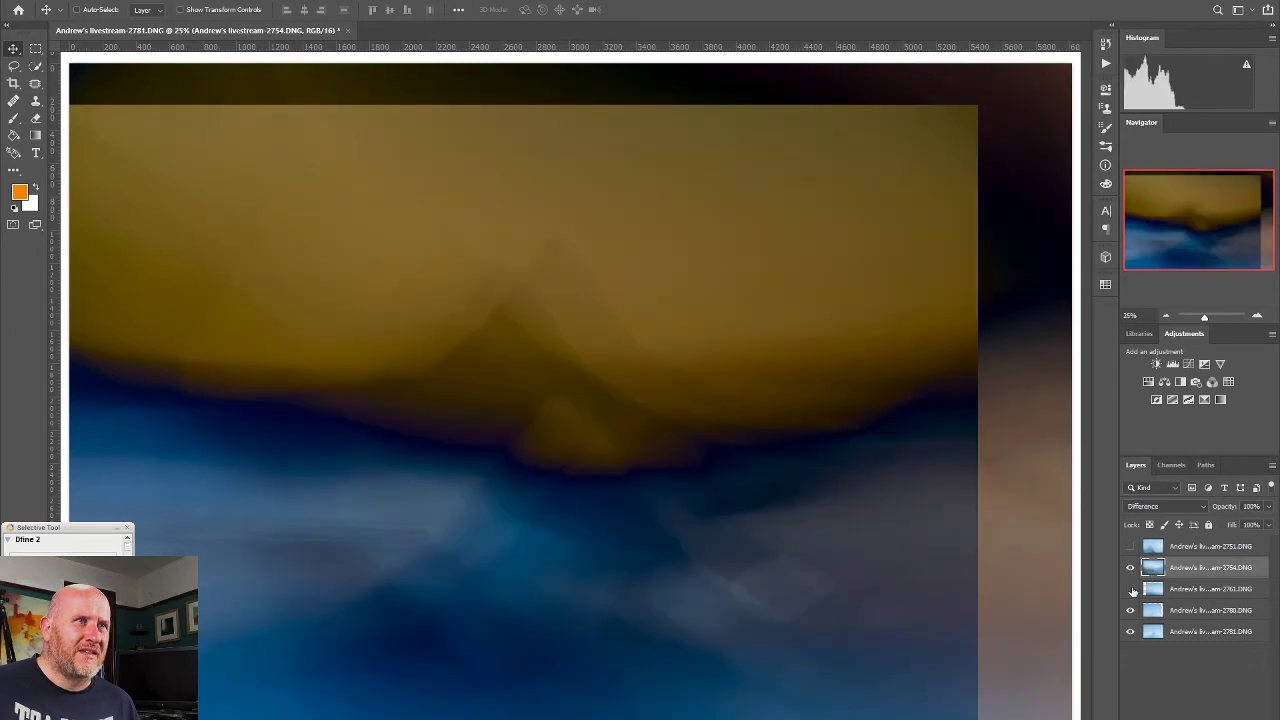
{"action": "left_click", "coordinate": [1131, 589]}
{"action": "left_click", "coordinate": [1133, 614]}
{"action": "left_click", "coordinate": [1133, 614]}
{"action": "left_click", "coordinate": [1133, 614]}
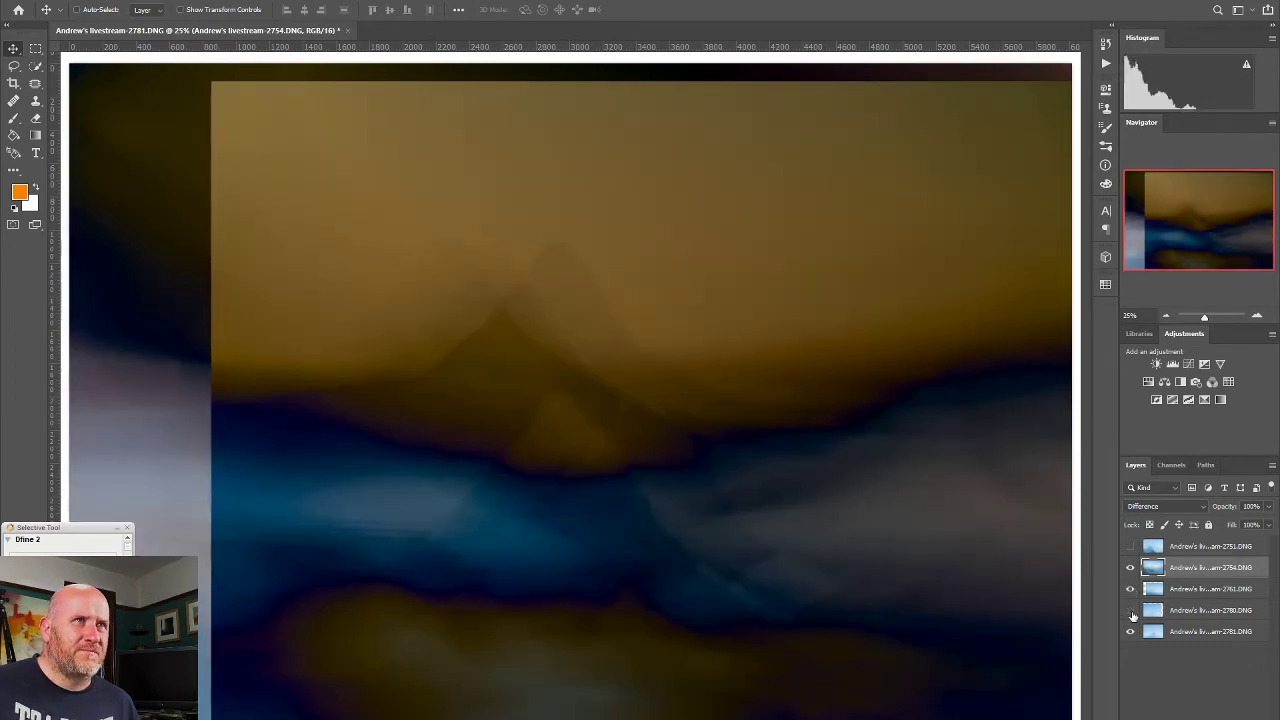
{"action": "left_click", "coordinate": [25, 42]}
{"action": "mouse_move", "coordinate": [498, 280]}
{"action": "left_mouse_down"}
{"action": "mouse_move", "coordinate": [523, 323]}
{"action": "mouse_move", "coordinate": [531, 397]}
{"action": "mouse_move", "coordinate": [520, 418]}
{"action": "mouse_move", "coordinate": [526, 299]}
{"action": "mouse_move", "coordinate": [506, 280]}
{"action": "mouse_move", "coordinate": [552, 281]}
{"action": "mouse_move", "coordinate": [498, 277]}
{"action": "left_mouse_up"}
{"action": "left_click", "coordinate": [1131, 610]}
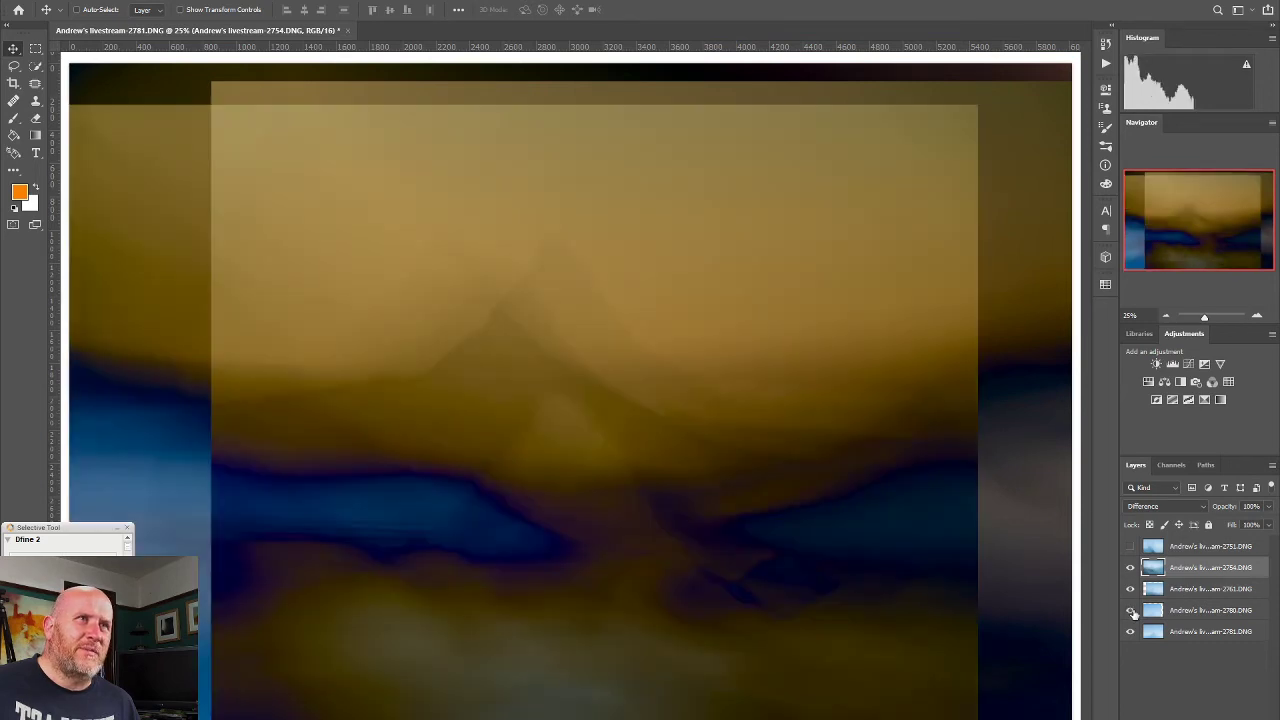
Step: Examine the composite without the 2781 layer while switching the 2761 and 2754 layers off and on
{"action": "left_click", "coordinate": [1130, 632]}
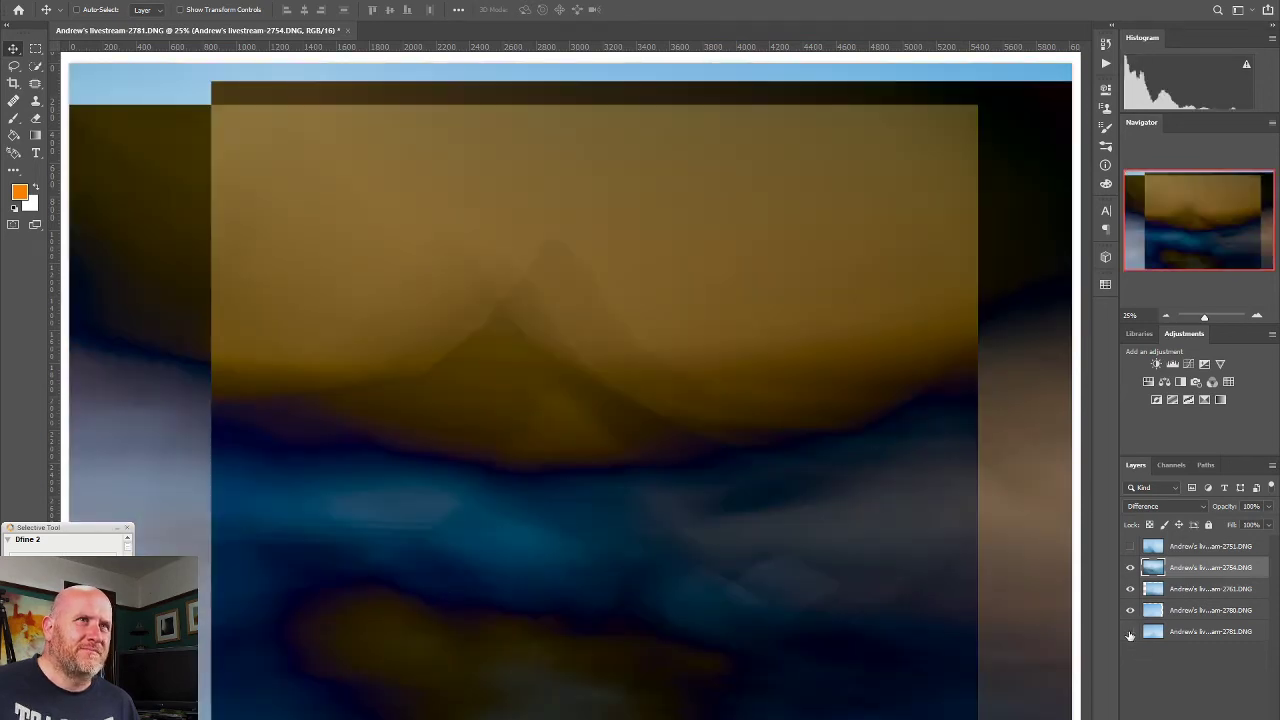
{"action": "left_click", "coordinate": [1130, 632]}
{"action": "left_click", "coordinate": [1130, 634]}
{"action": "left_click_drag", "start_coordinate": [1130, 636], "coordinate": [1131, 594]}
{"action": "left_click", "coordinate": [1131, 590]}
{"action": "left_click", "coordinate": [1131, 590]}
{"action": "left_click", "coordinate": [1131, 590]}
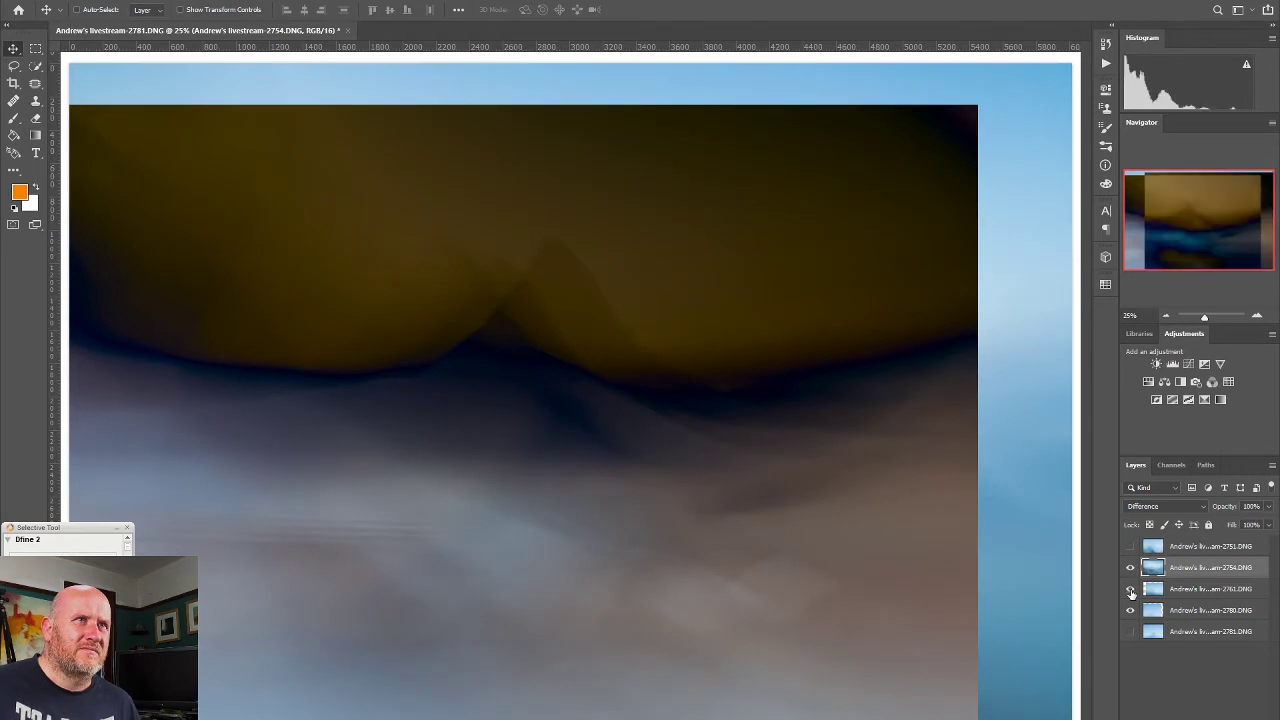
{"action": "left_click", "coordinate": [1131, 568]}
{"action": "left_click", "coordinate": [1131, 568]}
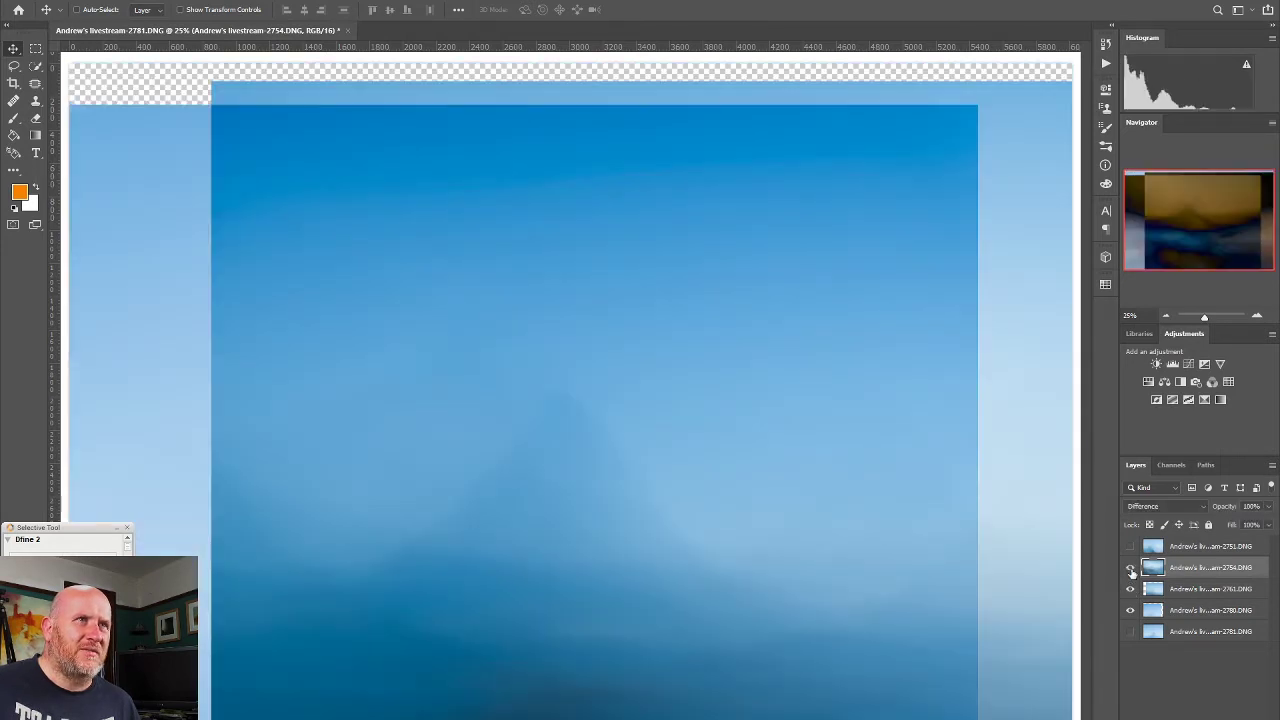
Step: Check the effect of the 2751, 2780, 2761 and 2781 layers on the composite by switching each one's visibility
{"action": "left_click", "coordinate": [1131, 548]}
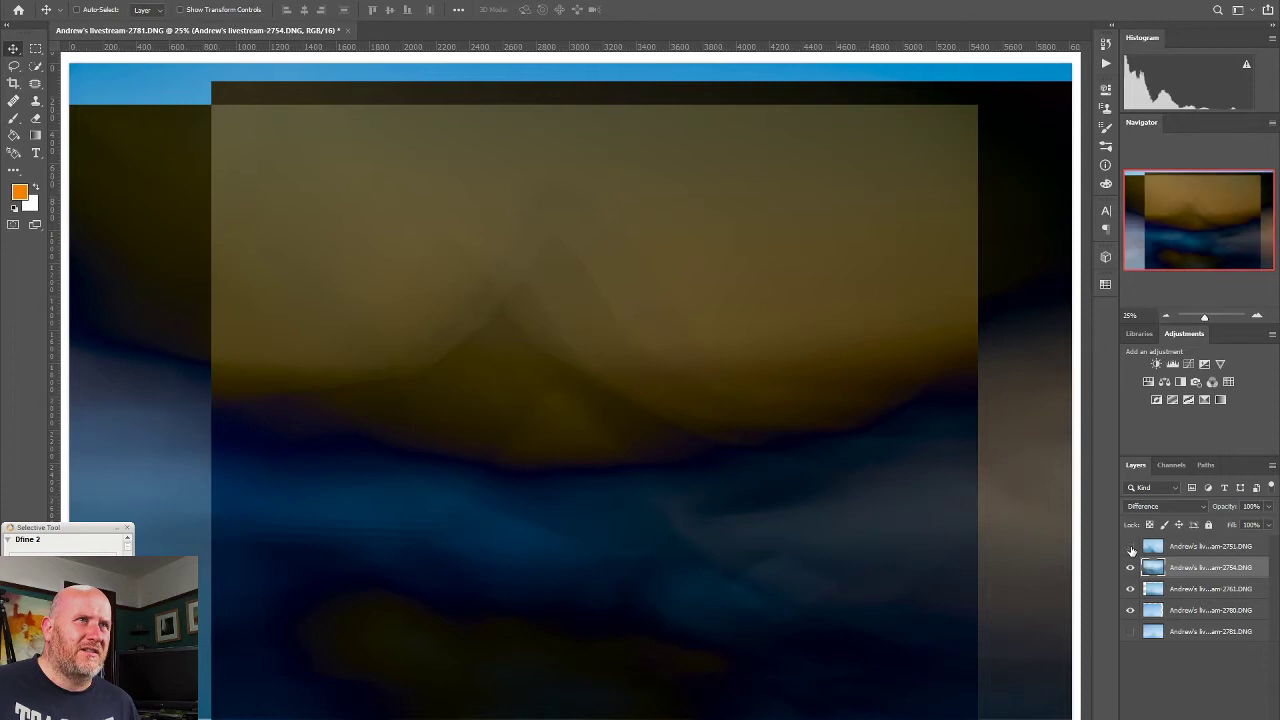
{"action": "left_click", "coordinate": [1131, 548]}
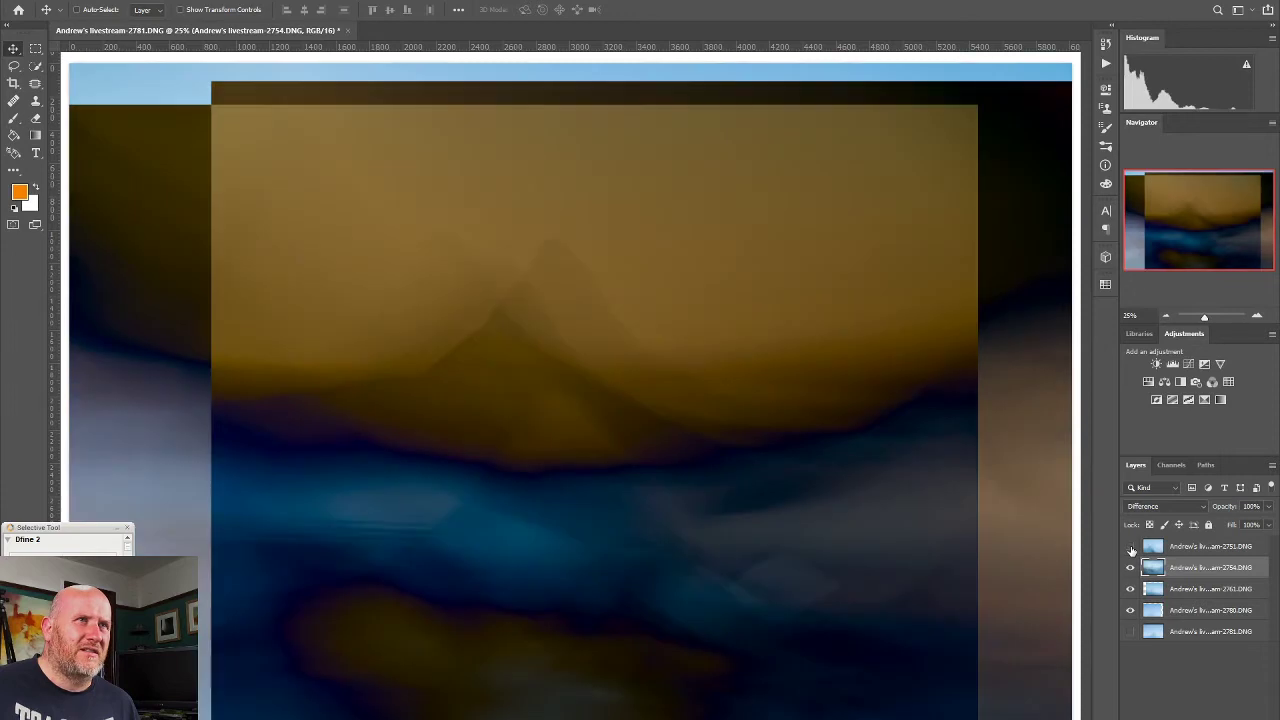
{"action": "left_click", "coordinate": [1131, 610]}
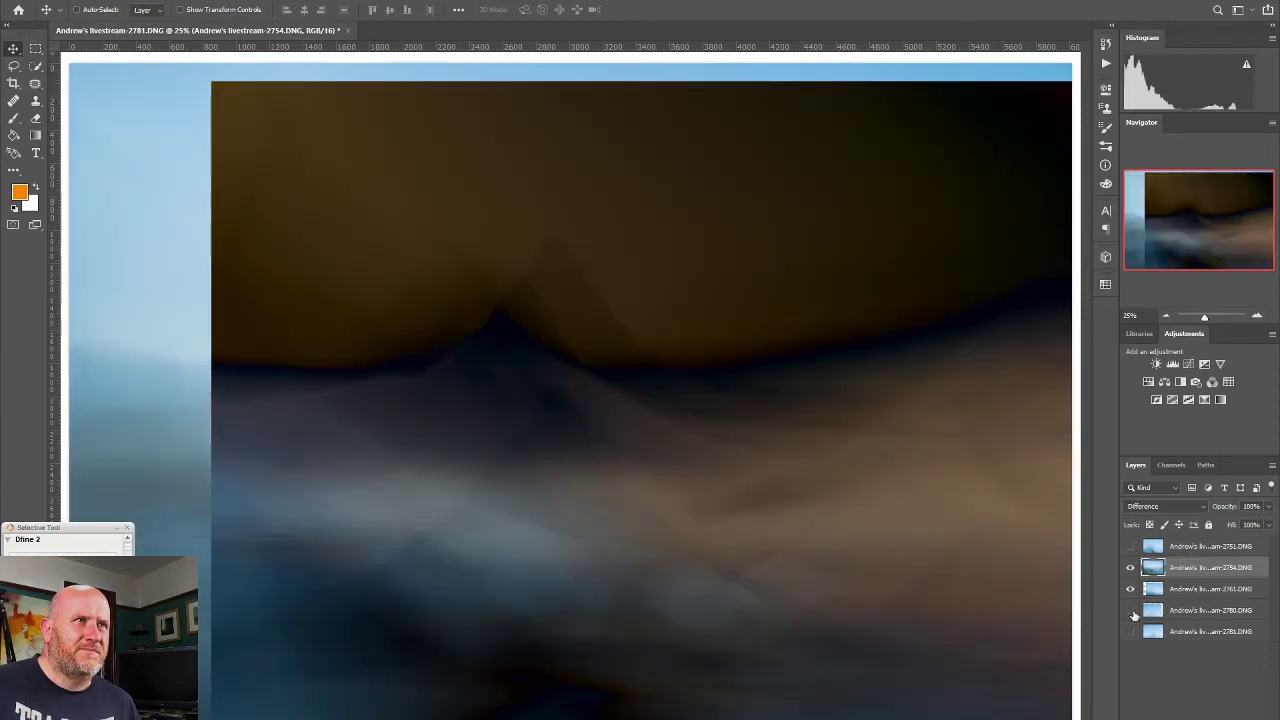
{"action": "left_click", "coordinate": [1132, 611]}
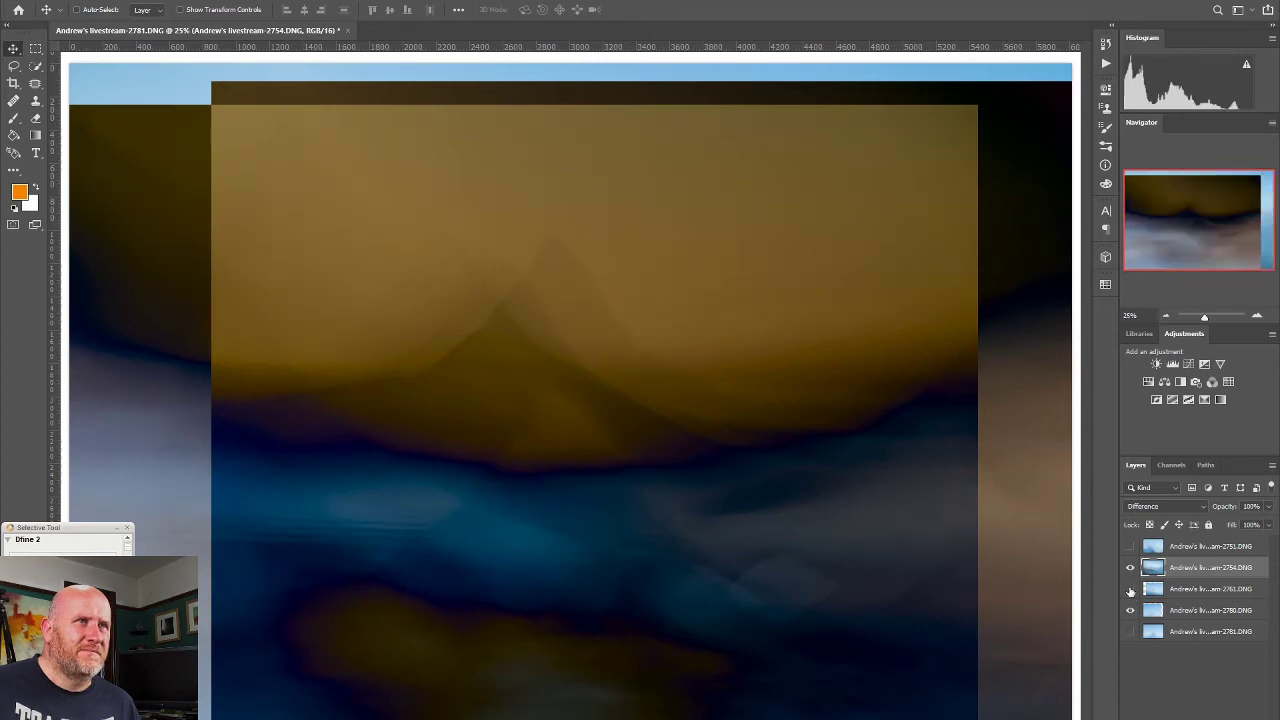
{"action": "left_click", "coordinate": [1131, 590]}
{"action": "left_click", "coordinate": [1131, 590]}
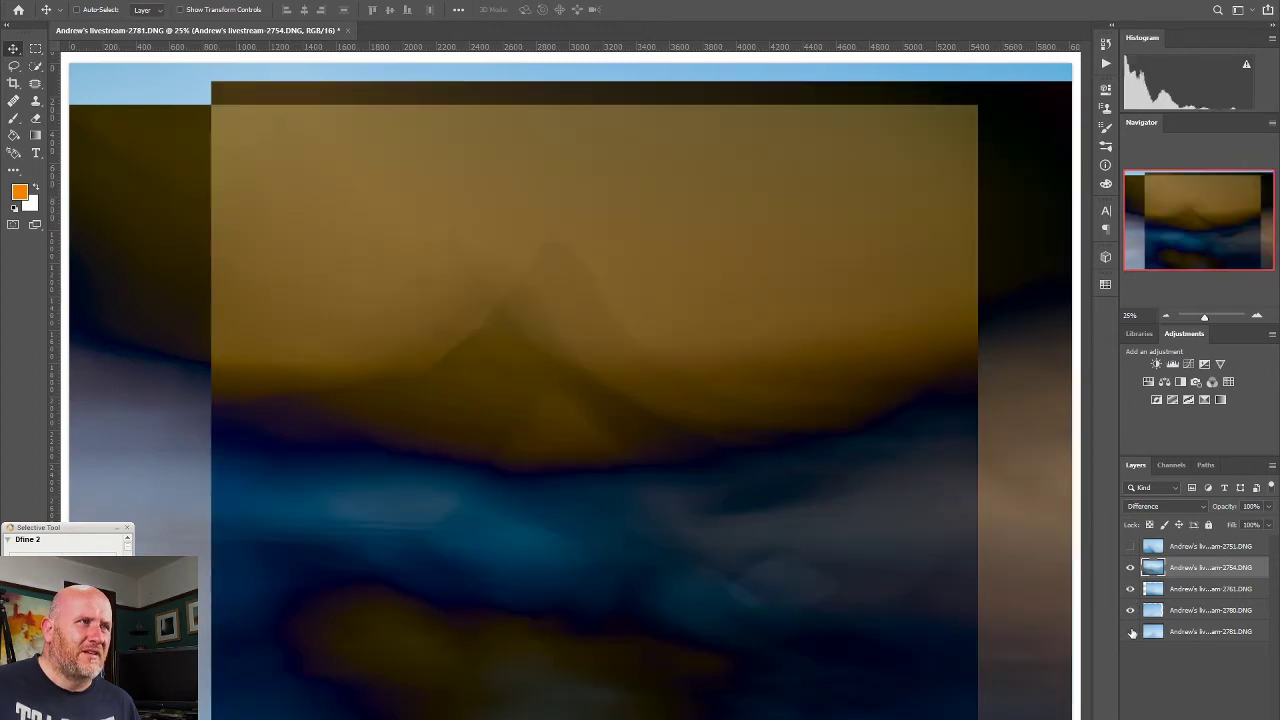
{"action": "left_click", "coordinate": [1132, 632]}
{"action": "left_click", "coordinate": [1132, 632]}
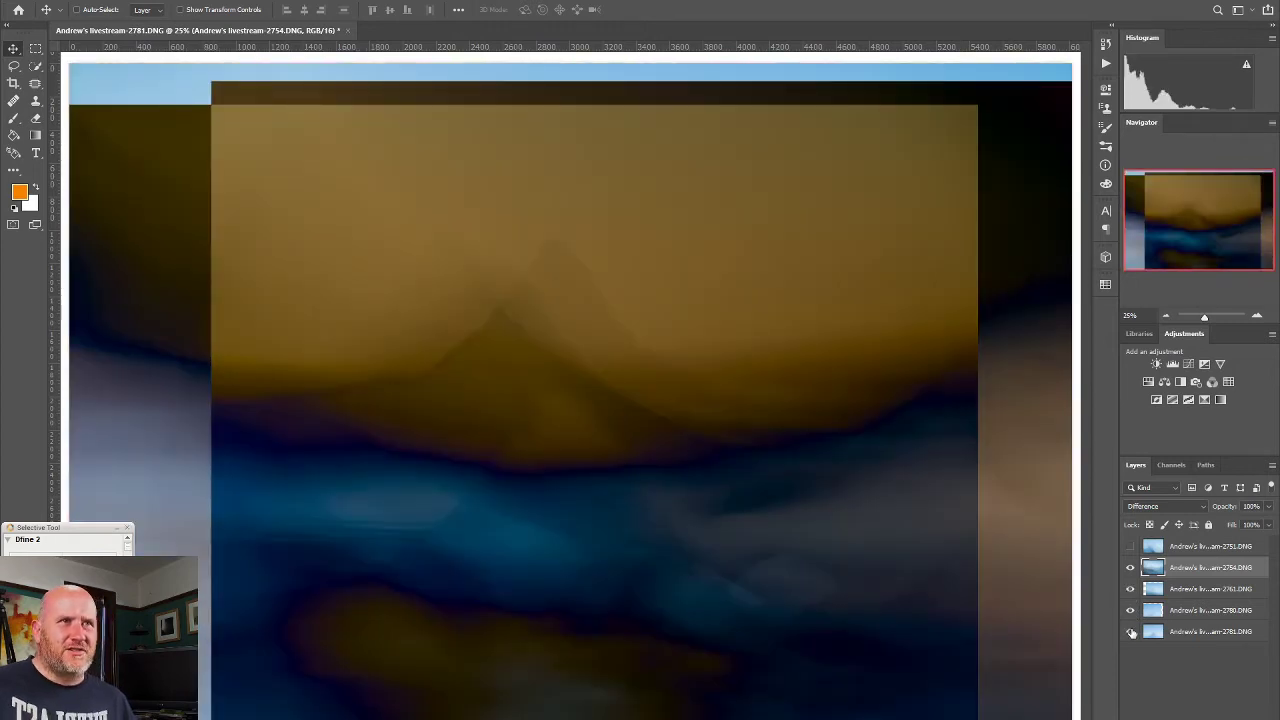
{"action": "left_click", "coordinate": [1132, 632]}
{"action": "left_click", "coordinate": [1132, 632]}
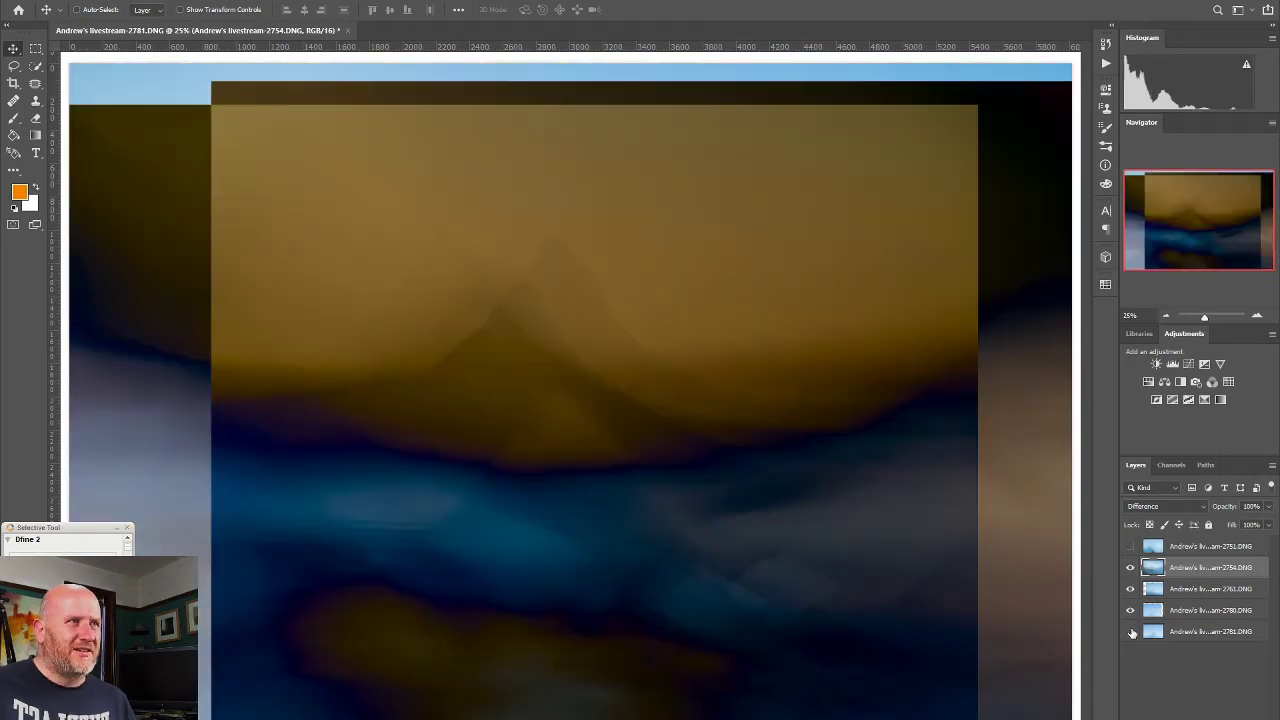
Step: Select the visible 2781 layer and add a white layer mask to it
{"action": "key", "text": "shift+alt+m"}
{"action": "left_click", "coordinate": [1200, 631]}
{"action": "key", "text": "ctrl+shift+m"}
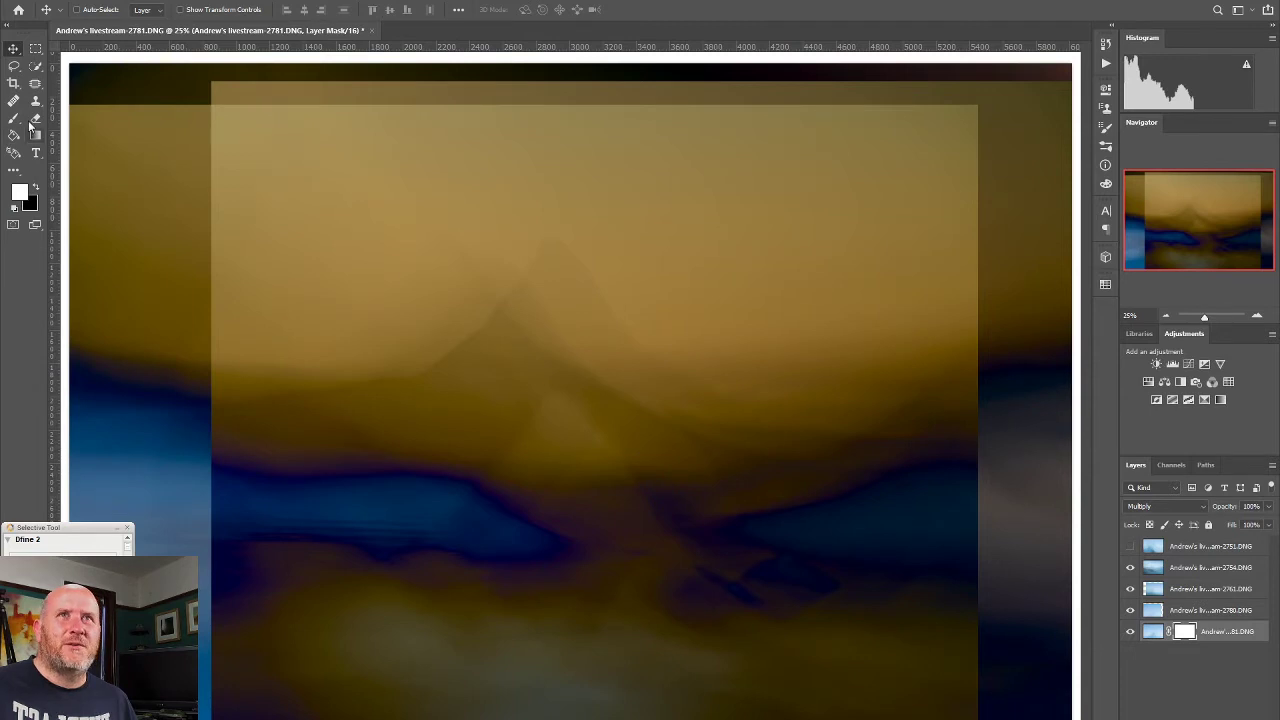
Step: Try vertical white-to-black gradients through the middle of the 2781 layer's mask, undoing each one
{"action": "left_click", "coordinate": [36, 135]}
{"action": "left_click_drag", "start_coordinate": [657, 371], "coordinate": [668, 645]}
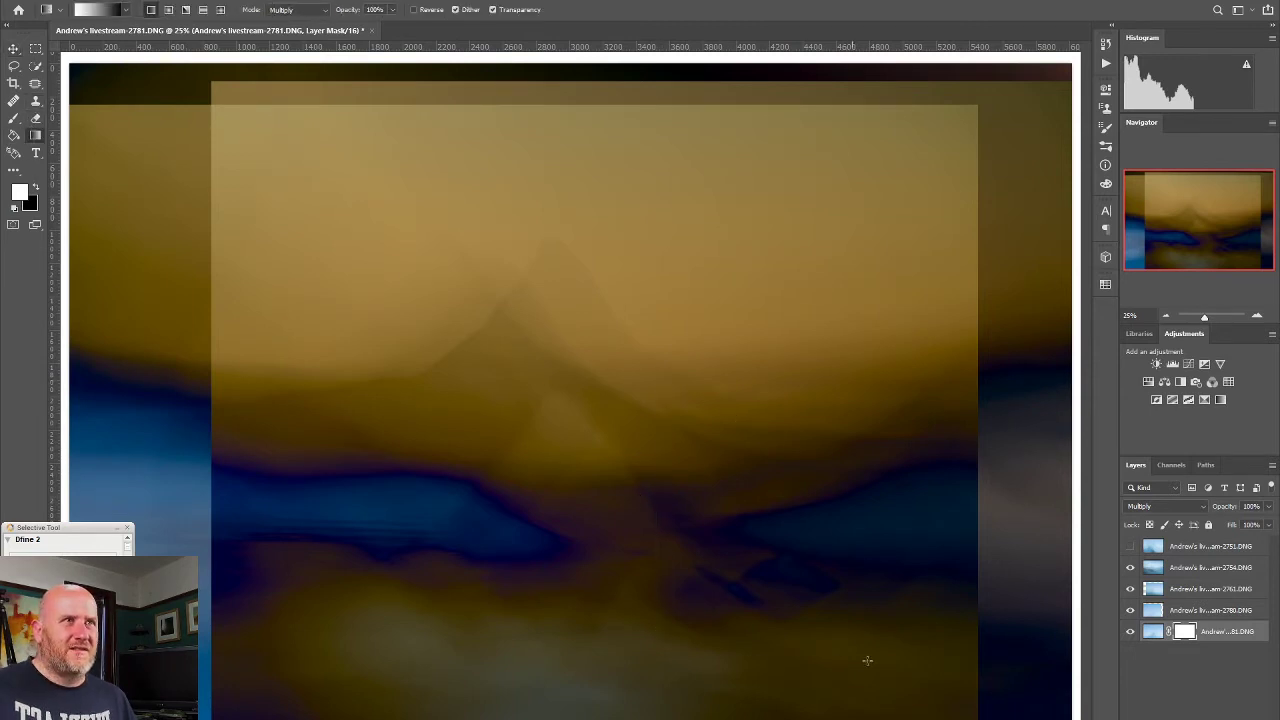
{"action": "key", "text": "ctrl+z"}
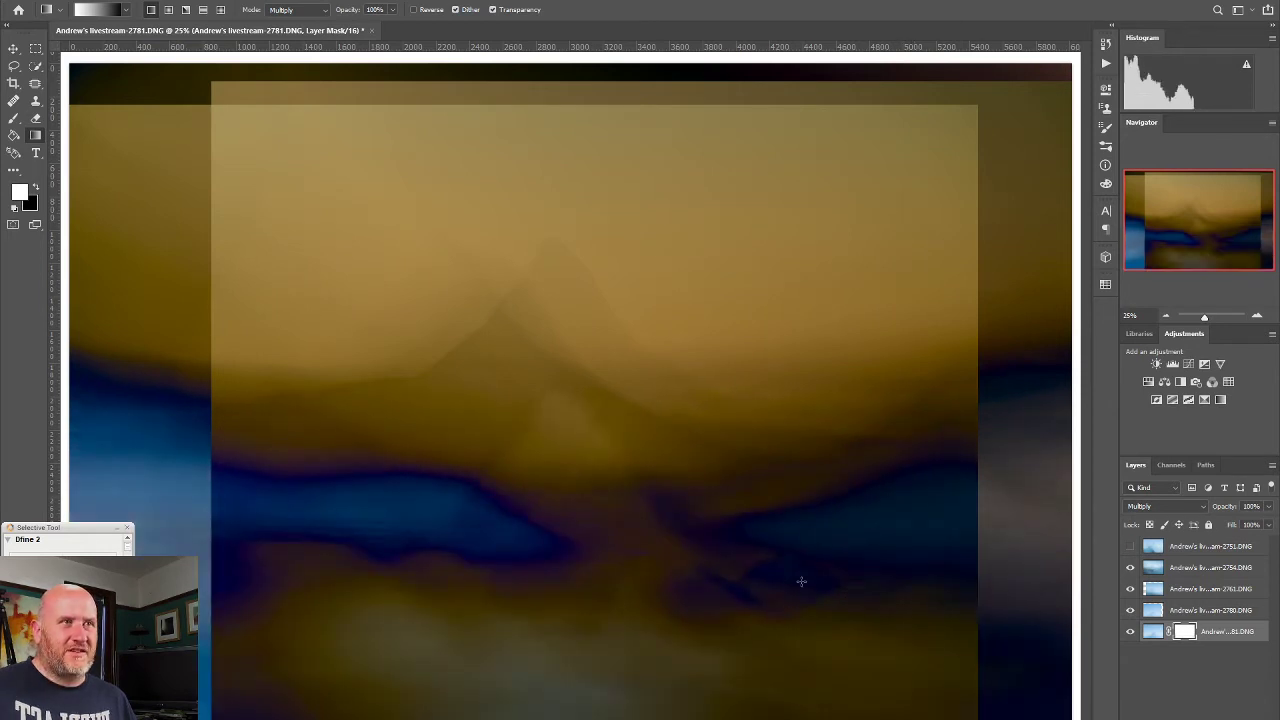
{"action": "left_click_drag", "start_coordinate": [678, 556], "coordinate": [678, 262]}
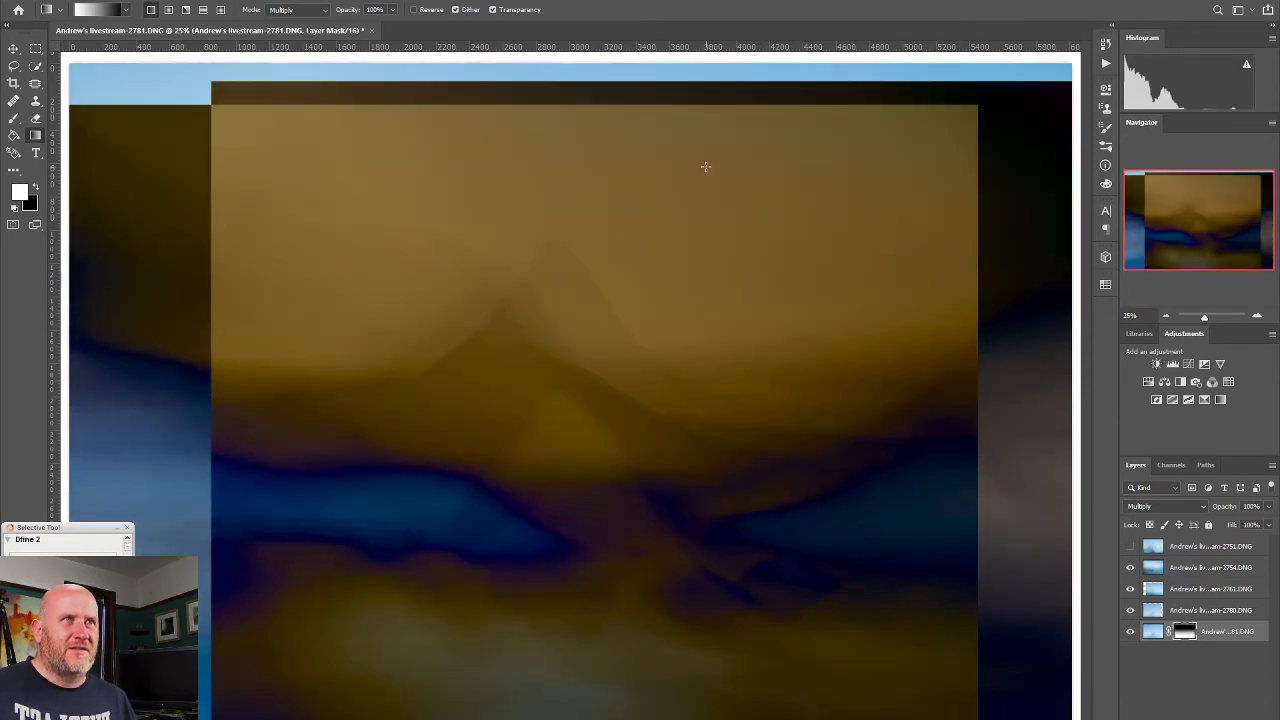
{"action": "key", "text": "ctrl+z"}
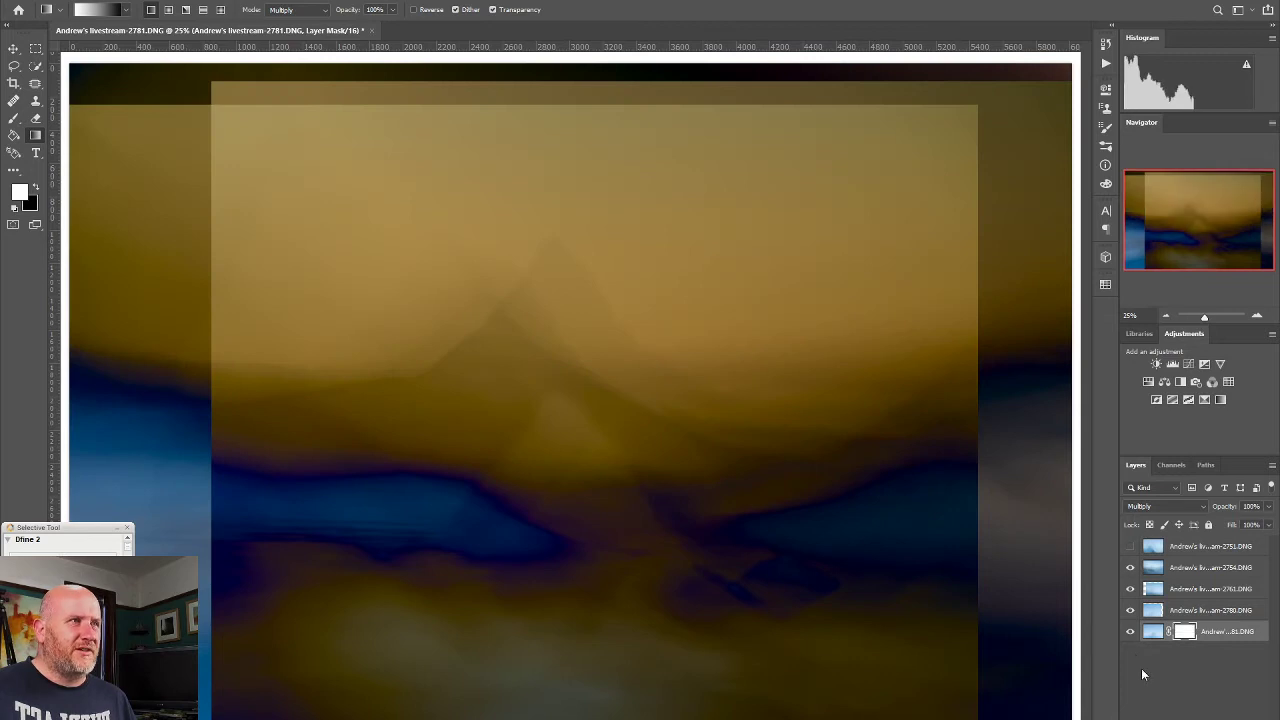
Step: Check the 2781 layer's effect by switching its visibility, and try a short vertical gradient on its mask, undoing it
{"action": "left_click", "coordinate": [1131, 633]}
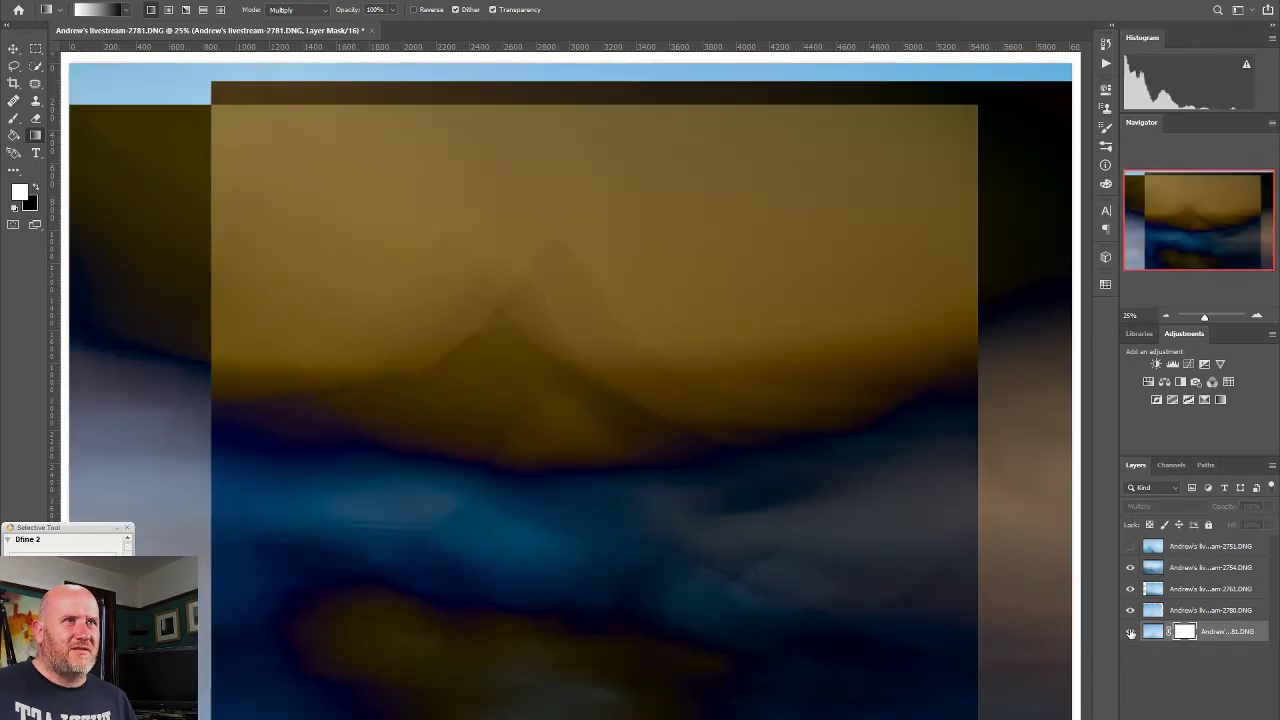
{"action": "left_click", "coordinate": [1131, 633]}
{"action": "left_click", "coordinate": [1131, 633]}
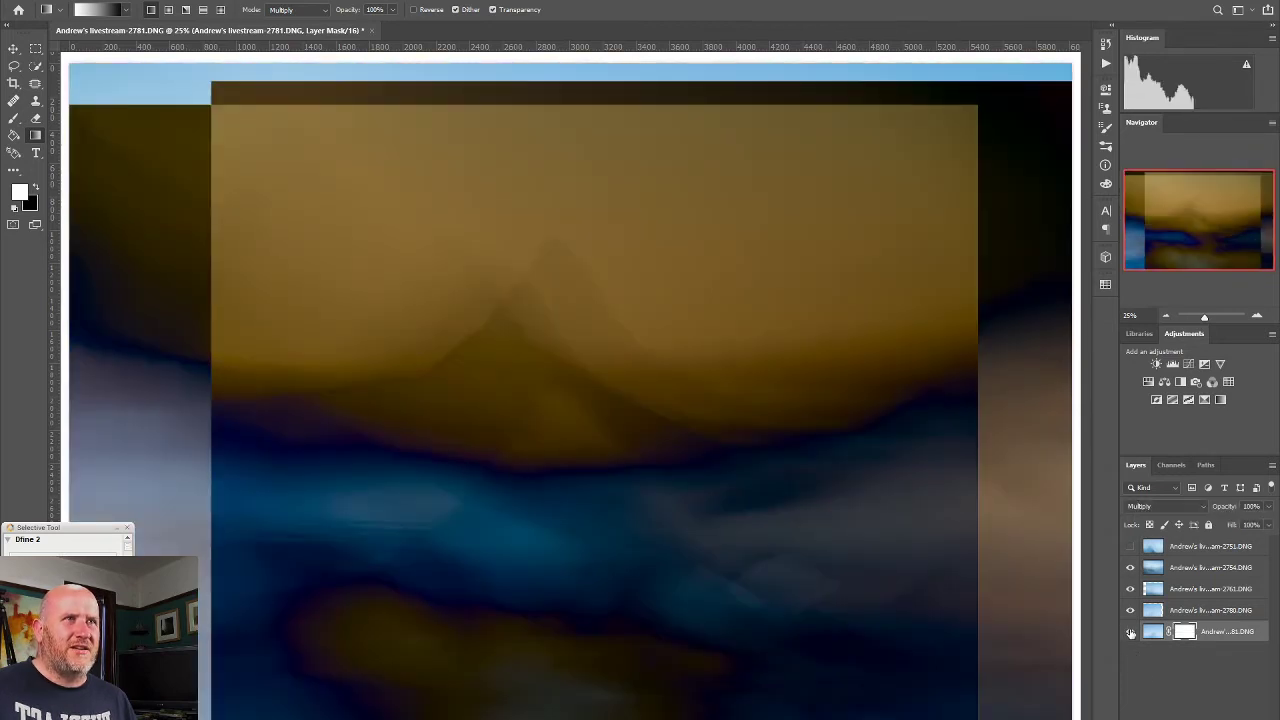
{"action": "left_click", "coordinate": [1131, 633]}
{"action": "left_click_drag", "start_coordinate": [649, 599], "coordinate": [657, 354]}
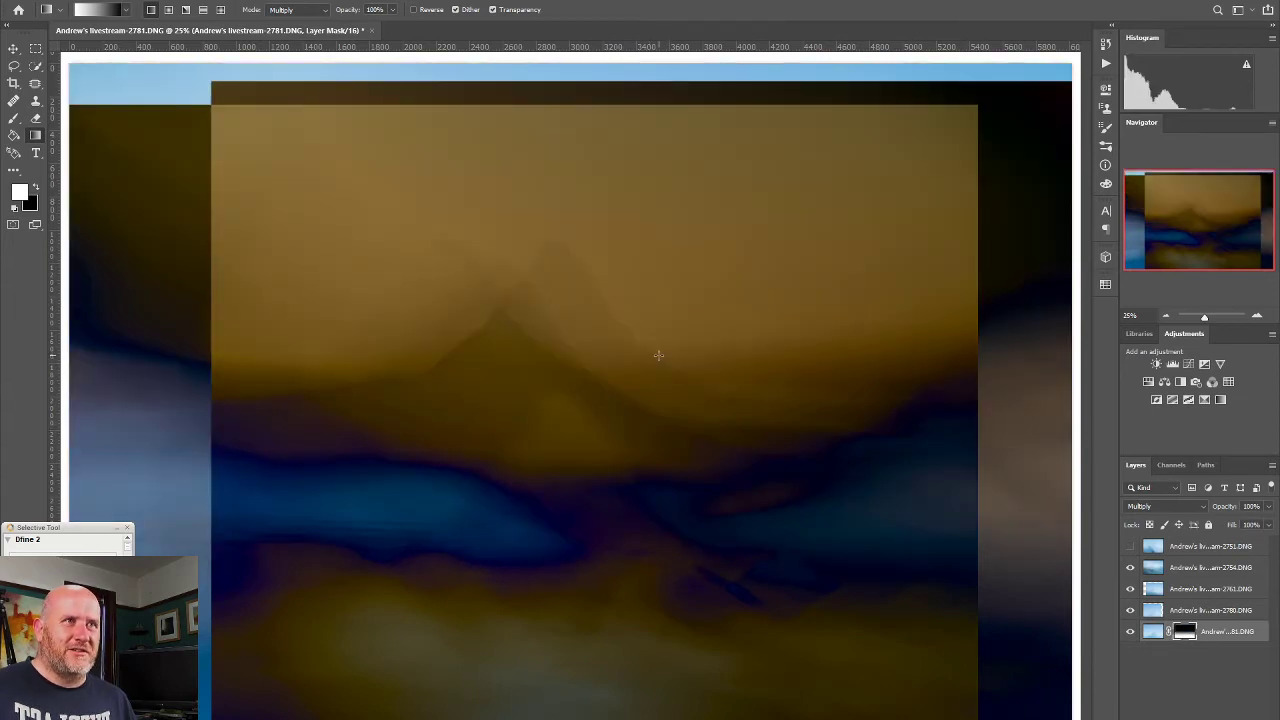
{"action": "key", "text": "ctrl+z"}
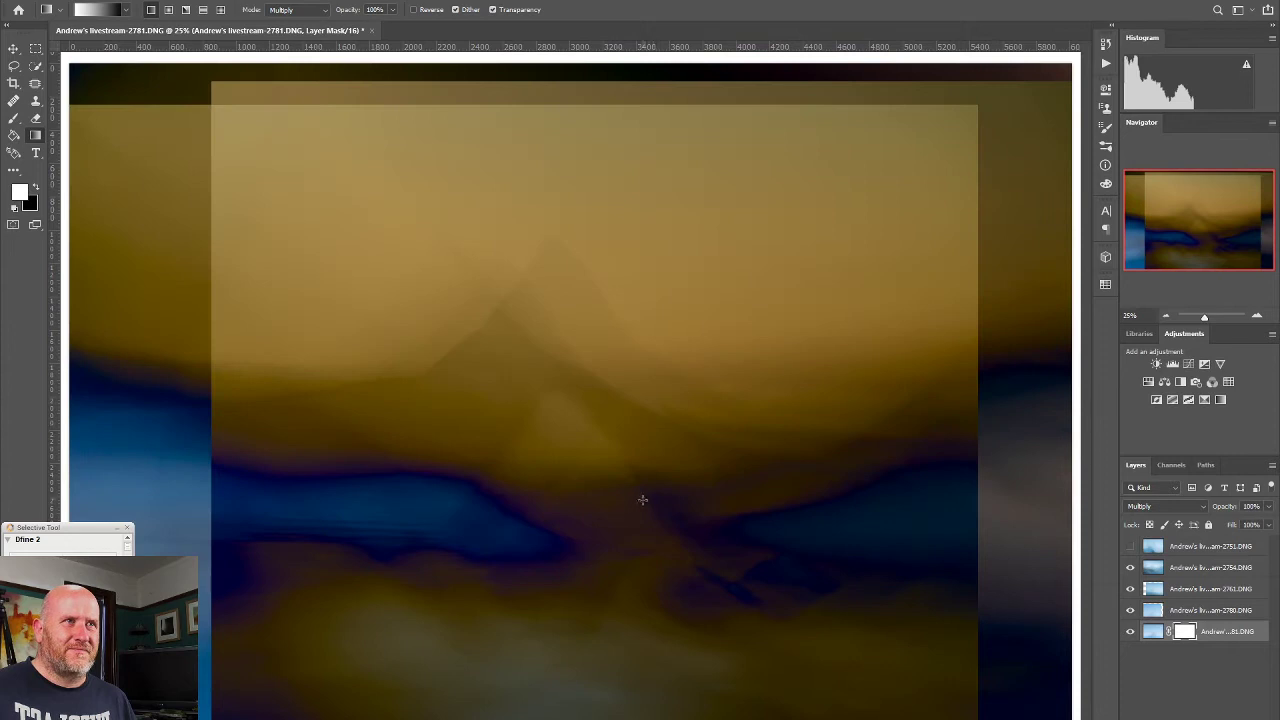
Step: Draw a longer vertical gradient on the 2781 layer's mask, from white below the mountains to black in the sky, and check its effect
{"action": "left_click_drag", "start_coordinate": [639, 543], "coordinate": [637, 240]}
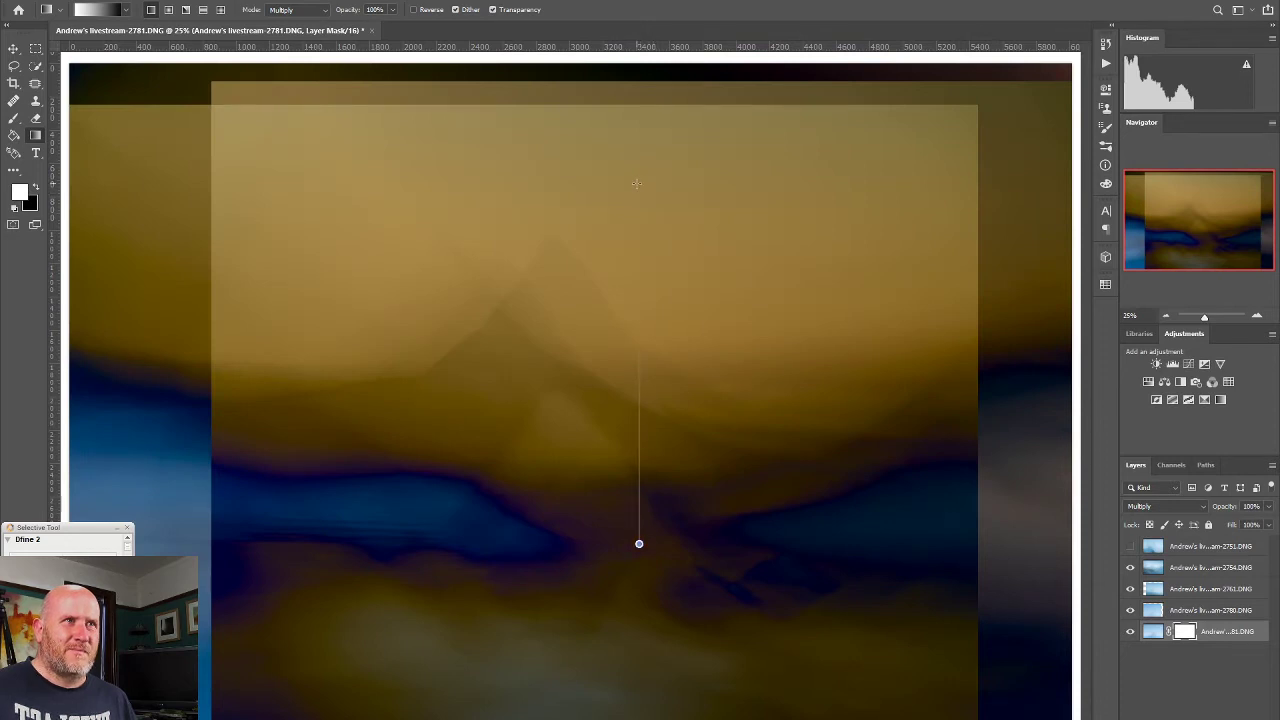
{"action": "left_click_drag", "start_coordinate": [636, 183], "coordinate": [635, 185]}
{"action": "left_click", "coordinate": [1131, 632]}
{"action": "left_click", "coordinate": [1131, 632]}
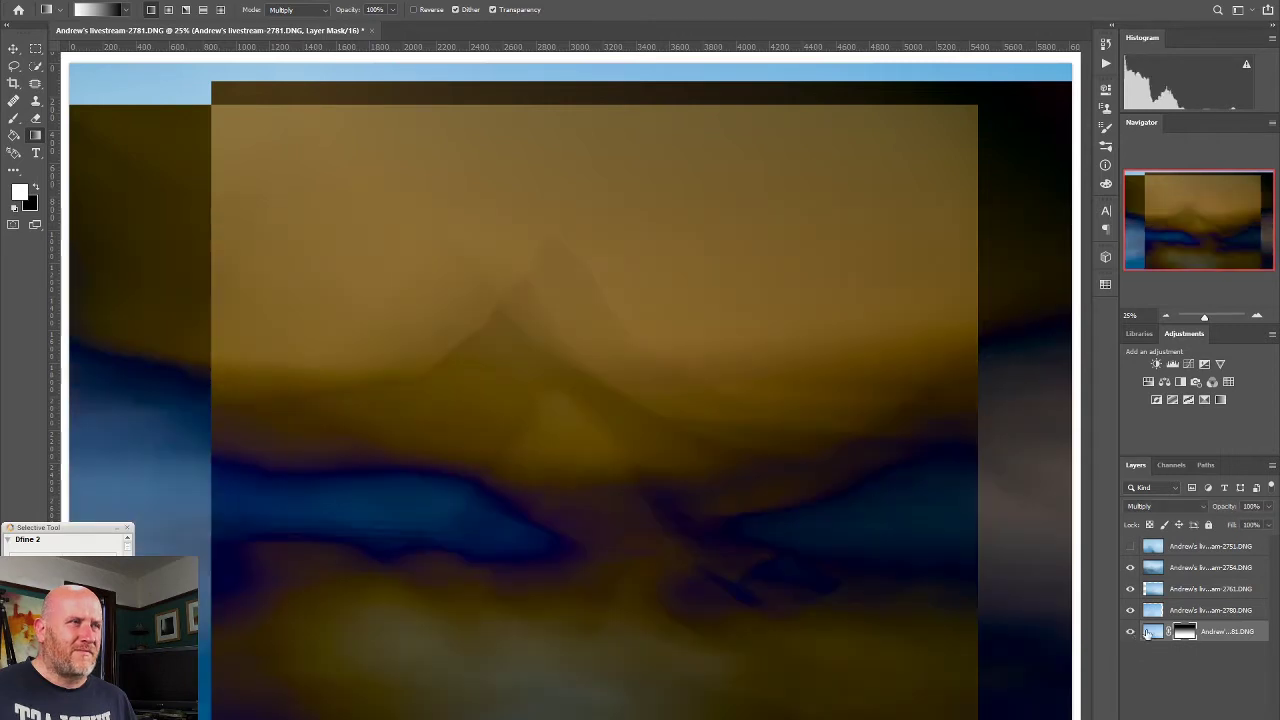
Step: Invert the gradient mask of the 2781 layer
{"action": "right_click", "coordinate": [1184, 632]}
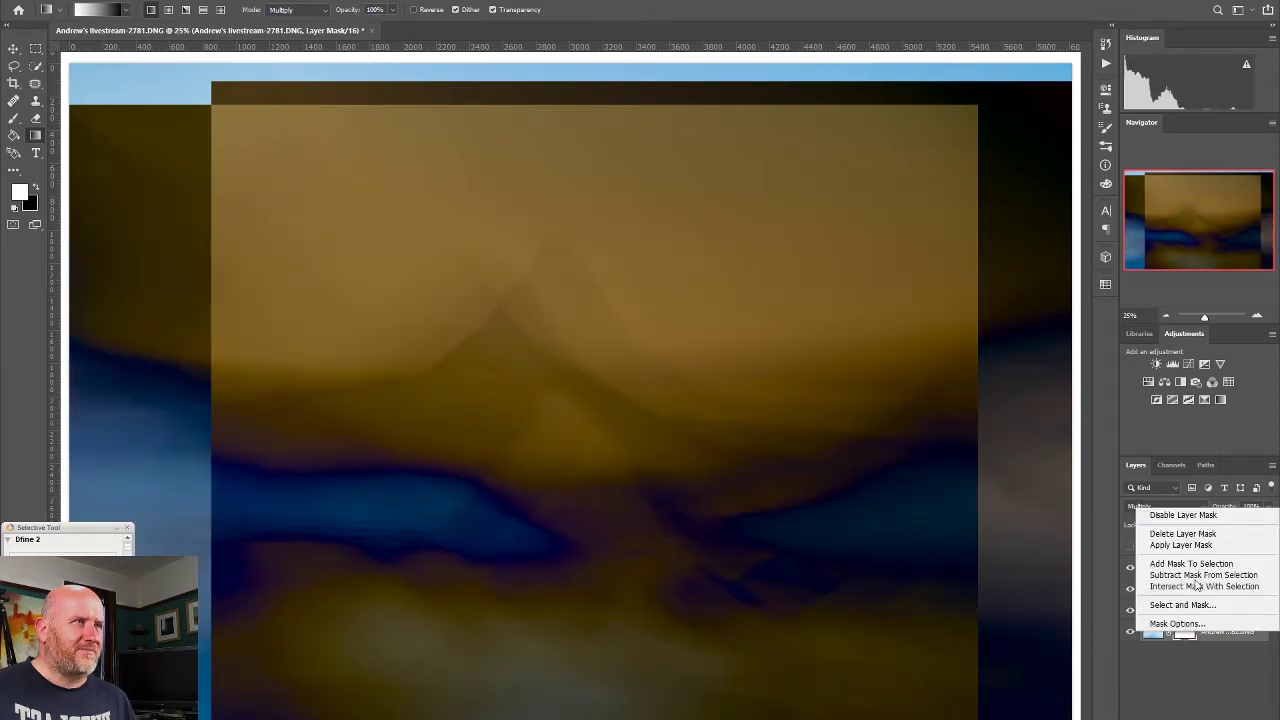
{"action": "left_click", "coordinate": [1203, 690]}
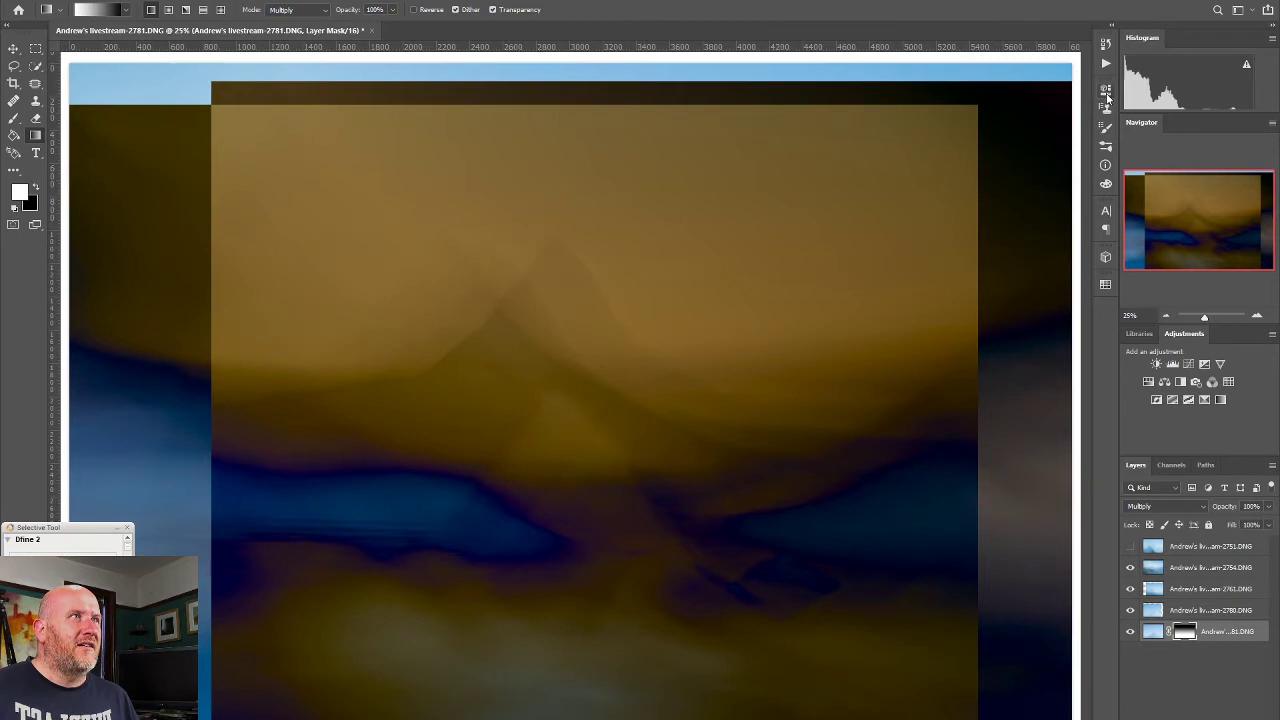
{"action": "left_click", "coordinate": [1105, 89]}
{"action": "left_click", "coordinate": [1032, 285]}
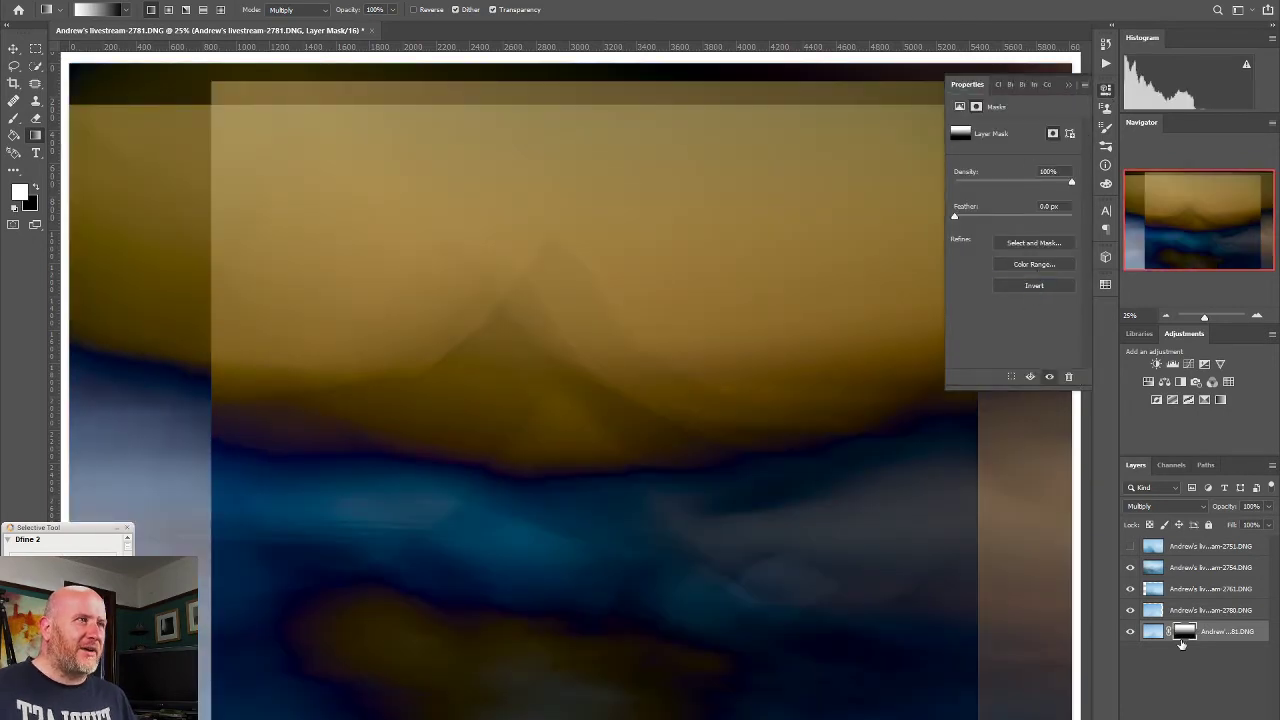
{"action": "left_click", "coordinate": [1105, 89]}
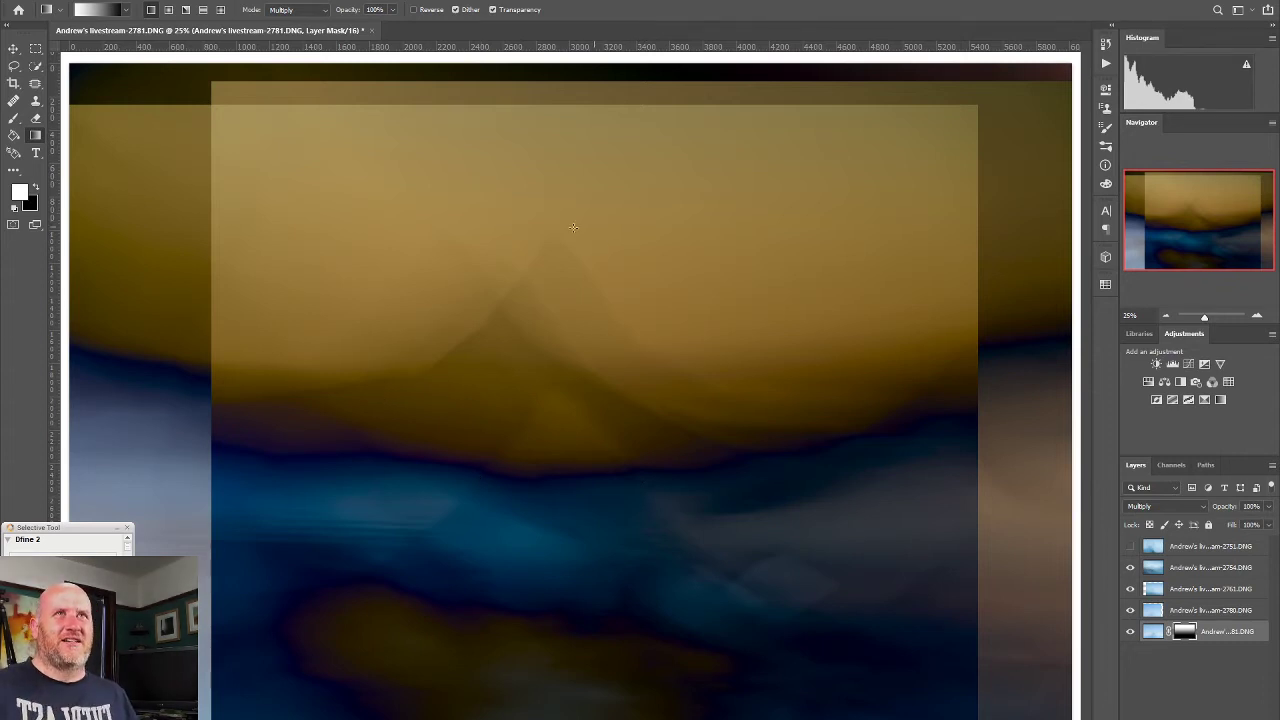
Step: Crop the image's upper, left and right sides so that the visible edges of the offset layers are removed
{"action": "left_click", "coordinate": [14, 84]}
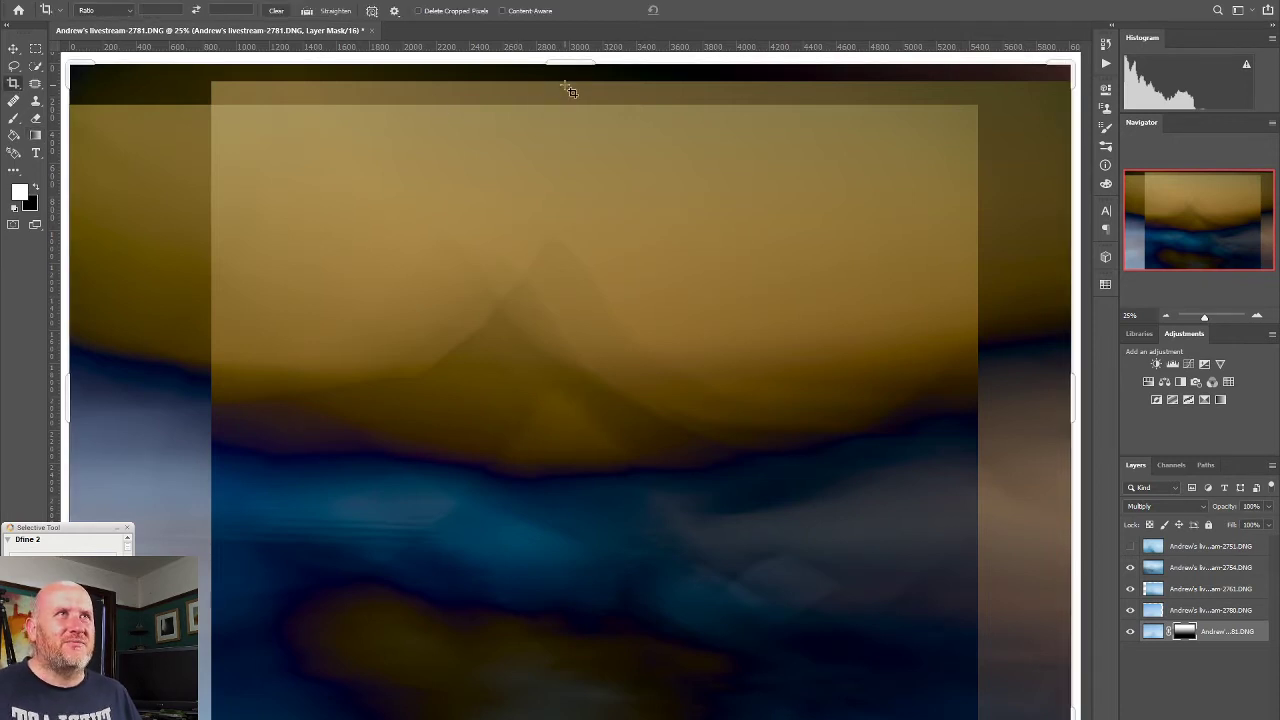
{"action": "left_click_drag", "start_coordinate": [571, 62], "coordinate": [576, 86]}
{"action": "left_click_drag", "start_coordinate": [70, 387], "coordinate": [140, 382]}
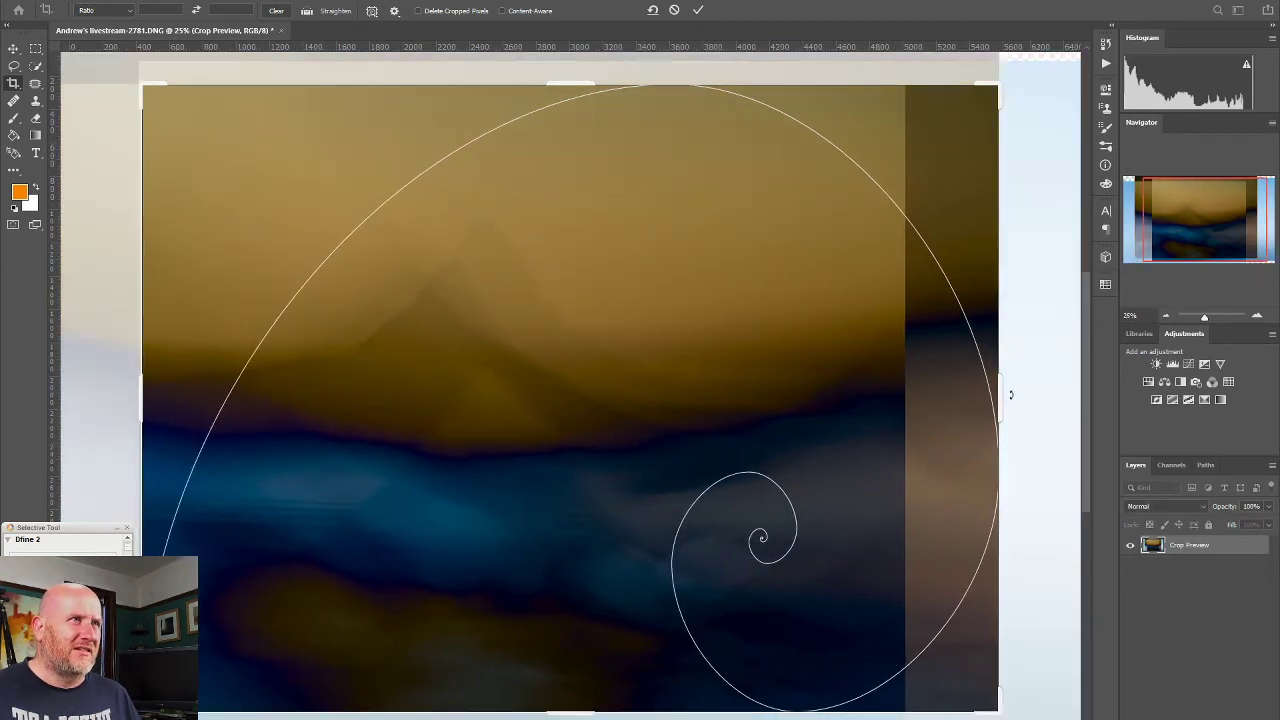
{"action": "left_click_drag", "start_coordinate": [1005, 394], "coordinate": [957, 400]}
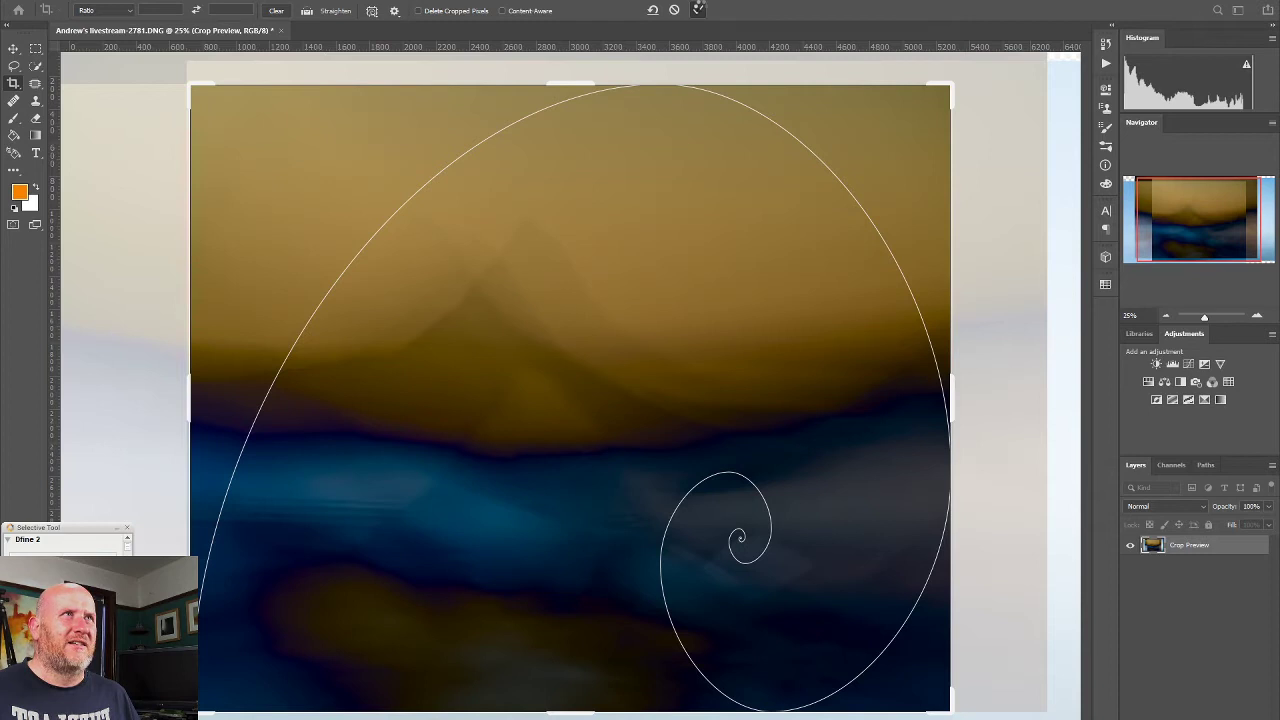
{"action": "left_click", "coordinate": [699, 9]}
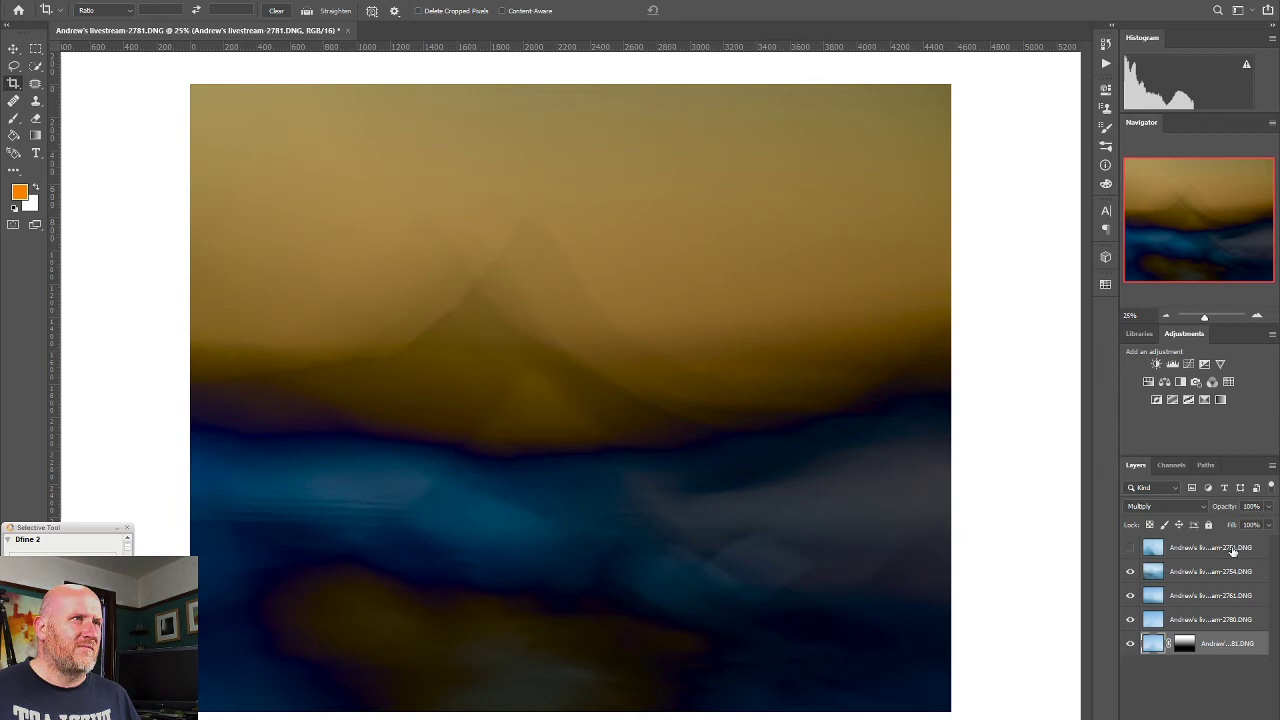
Step: Add a Curves adjustment above the 2751 layer, lifting the shadows and midtones and pulling the white end point far down
{"action": "left_click", "coordinate": [1233, 548]}
{"action": "left_click", "coordinate": [1189, 364]}
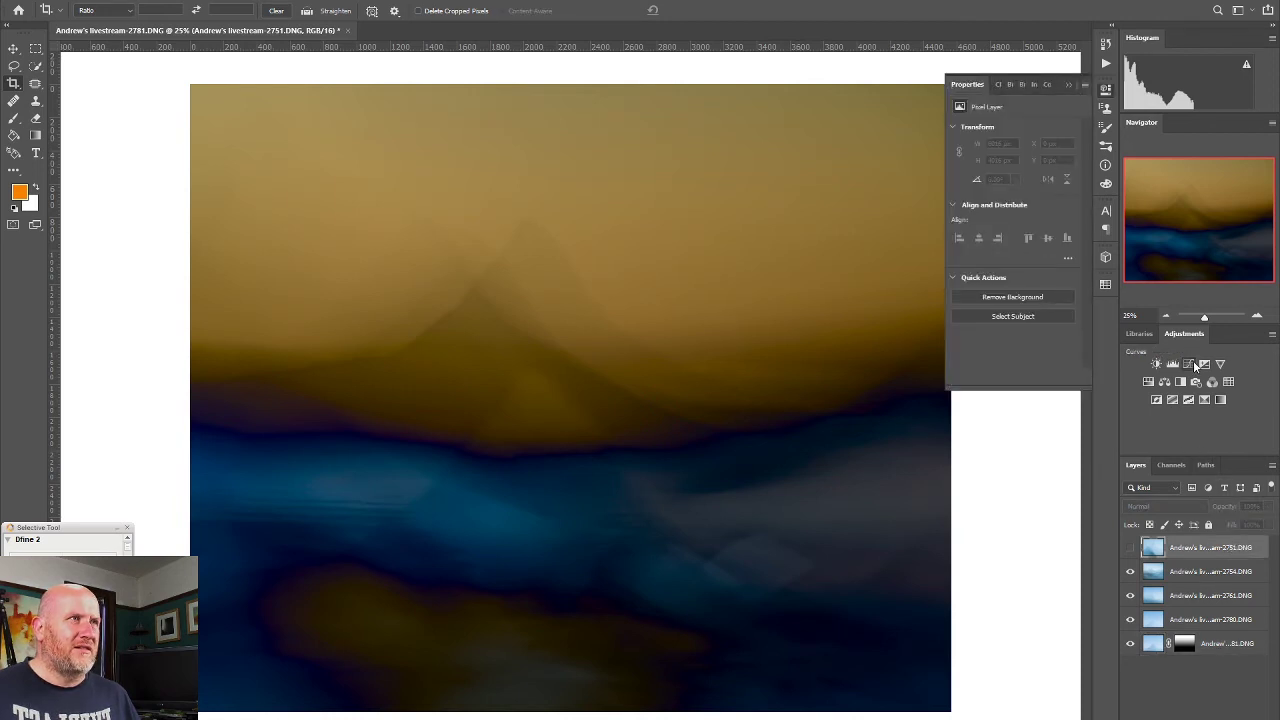
{"action": "mouse_move", "coordinate": [1040, 188]}
{"action": "left_mouse_down"}
{"action": "mouse_move", "coordinate": [1036, 166]}
{"action": "mouse_move", "coordinate": [1040, 182]}
{"action": "left_mouse_up"}
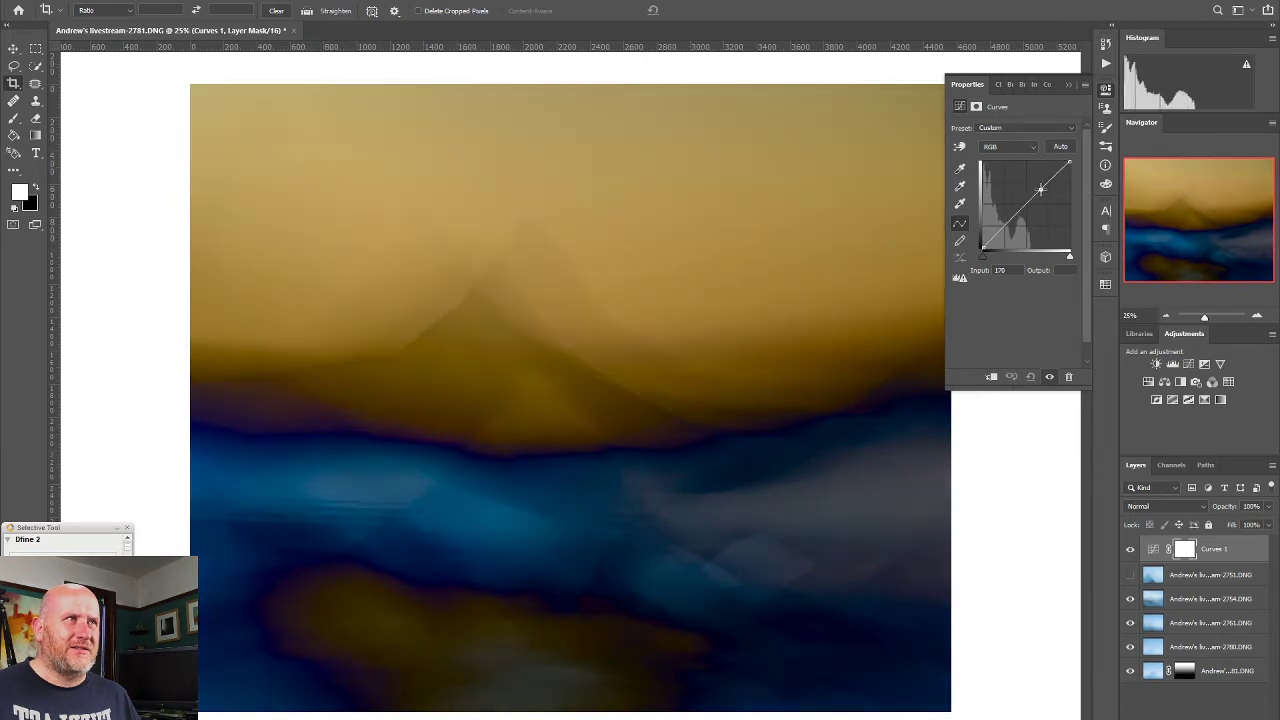
{"action": "left_click_drag", "start_coordinate": [1005, 228], "coordinate": [980, 250]}
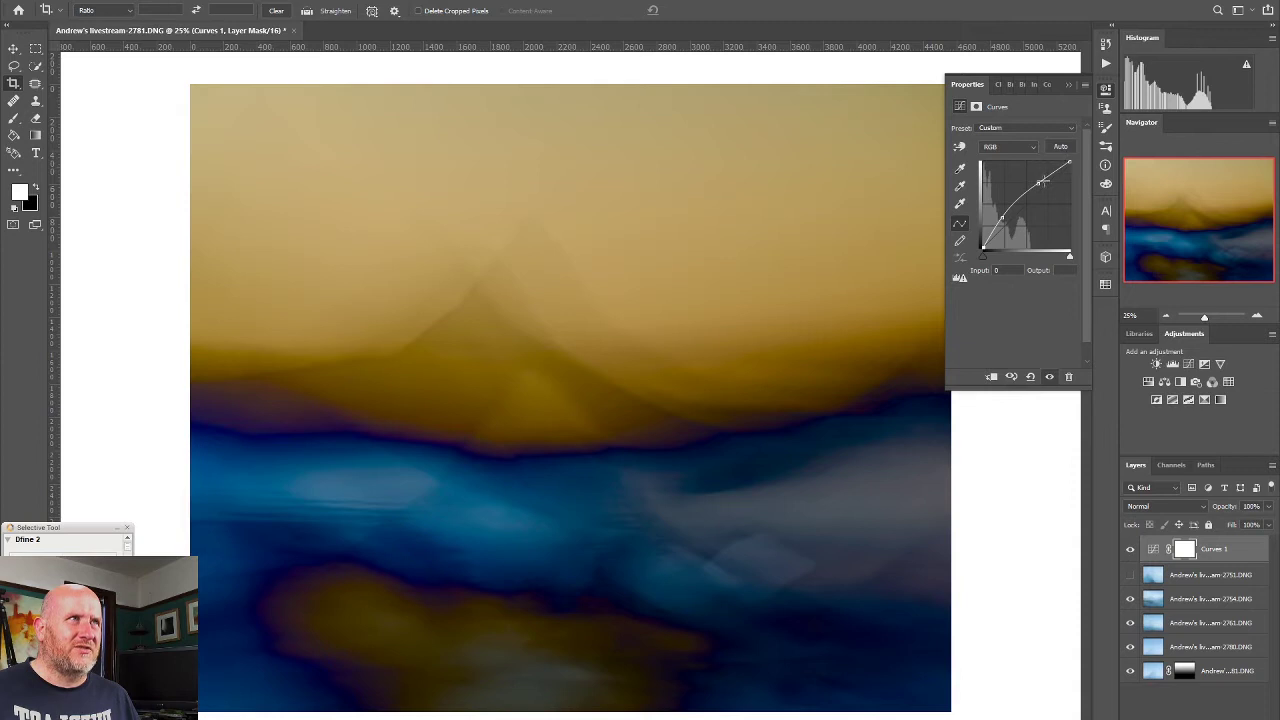
{"action": "left_click_drag", "start_coordinate": [1042, 182], "coordinate": [1042, 183]}
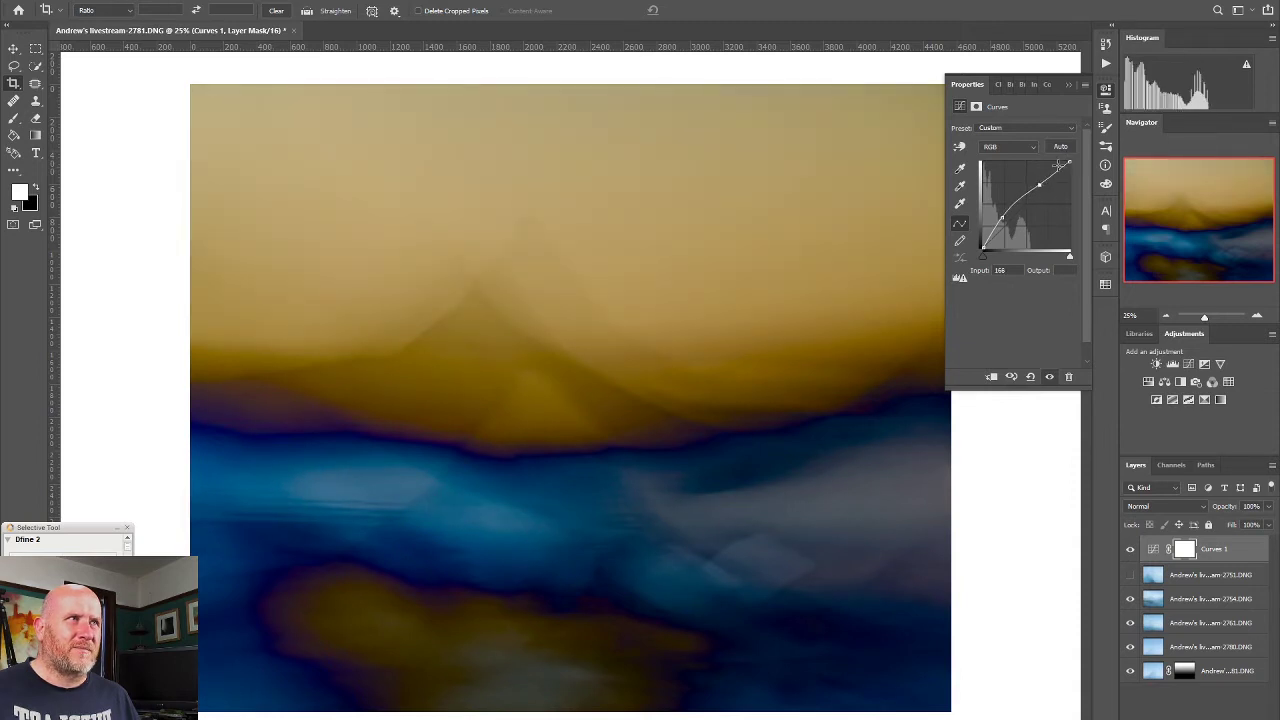
{"action": "left_click_drag", "start_coordinate": [1069, 163], "coordinate": [1090, 237]}
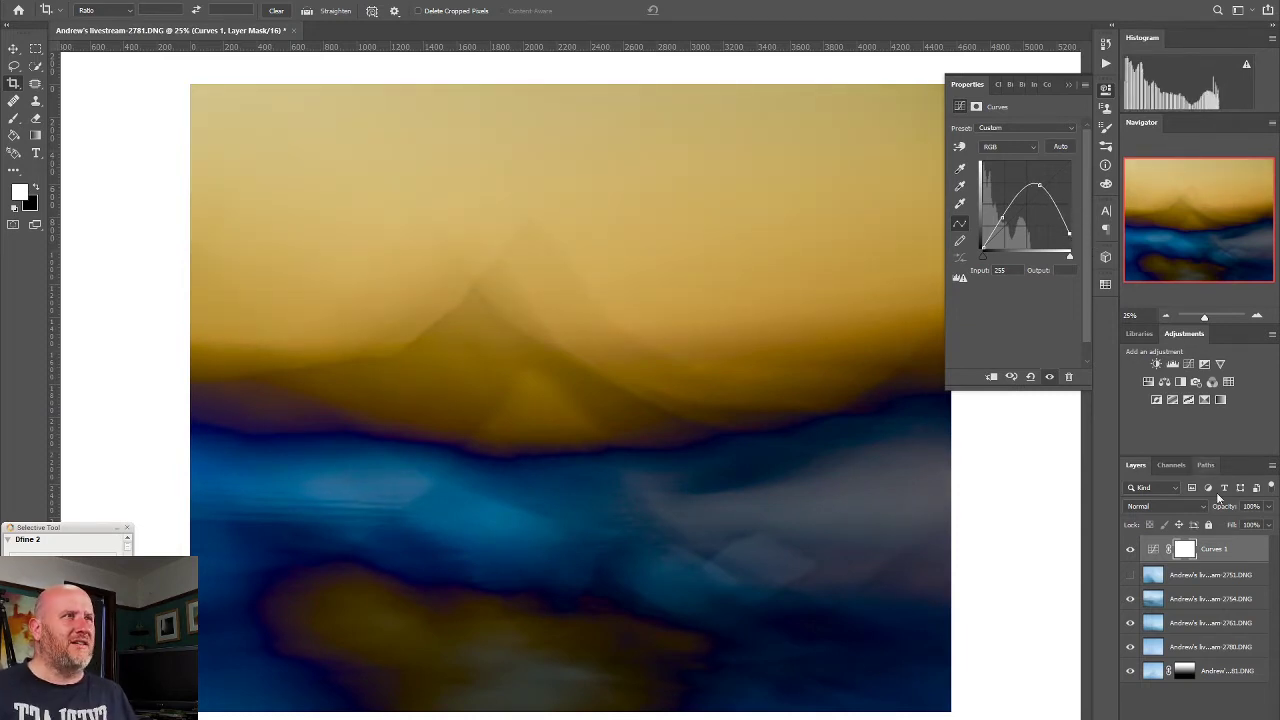
Step: Add a Hue/Saturation adjustment layer with hue -13 and saturation +6
{"action": "left_click", "coordinate": [1148, 383]}
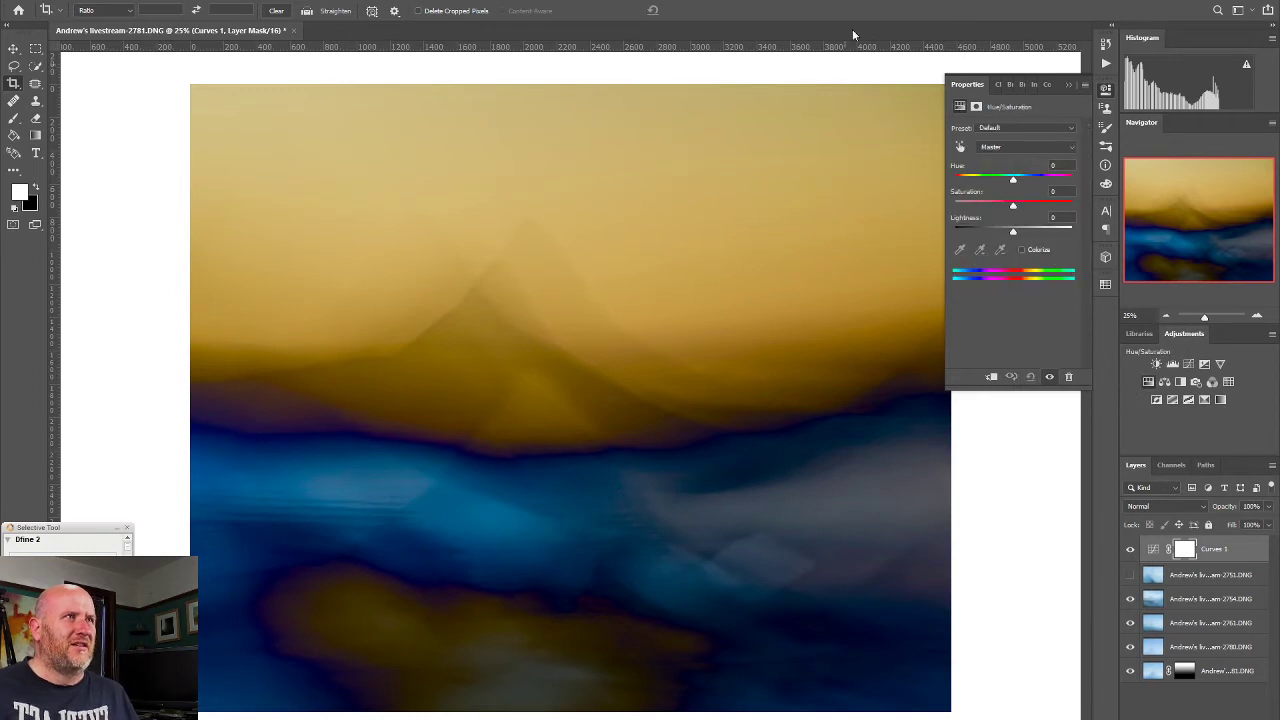
{"action": "left_click_drag", "start_coordinate": [1013, 185], "coordinate": [1007, 185]}
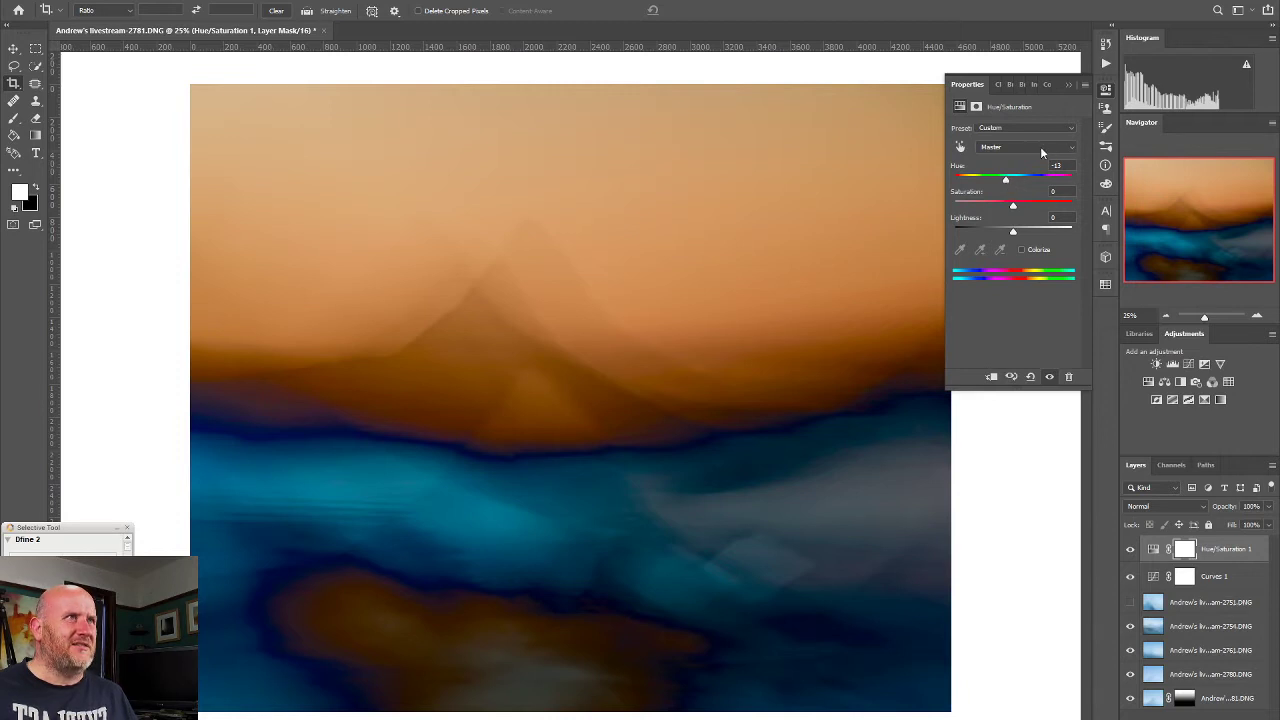
{"action": "mouse_move", "coordinate": [1011, 207]}
{"action": "left_mouse_down"}
{"action": "mouse_move", "coordinate": [1043, 206]}
{"action": "mouse_move", "coordinate": [1015, 207]}
{"action": "left_mouse_up"}
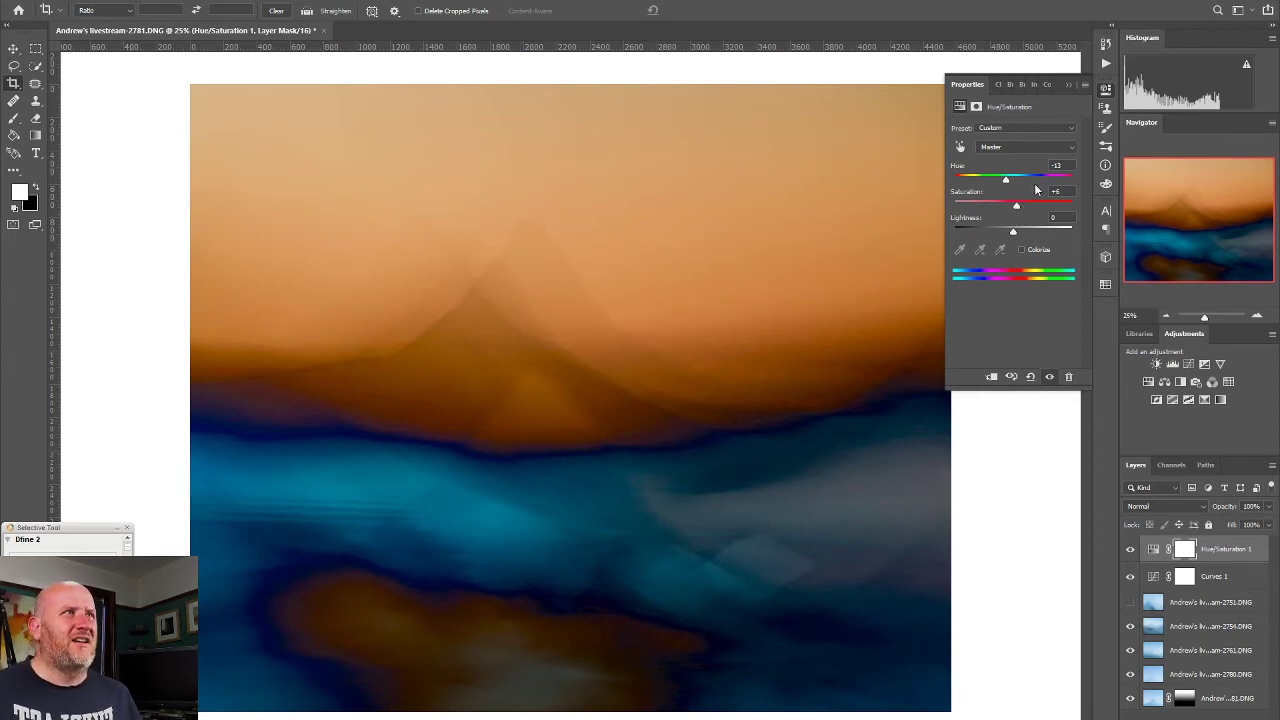
{"action": "mouse_move", "coordinate": [1015, 207]}
{"action": "left_mouse_down"}
{"action": "mouse_move", "coordinate": [1001, 207]}
{"action": "mouse_move", "coordinate": [1025, 207]}
{"action": "mouse_move", "coordinate": [1015, 211]}
{"action": "left_mouse_up"}
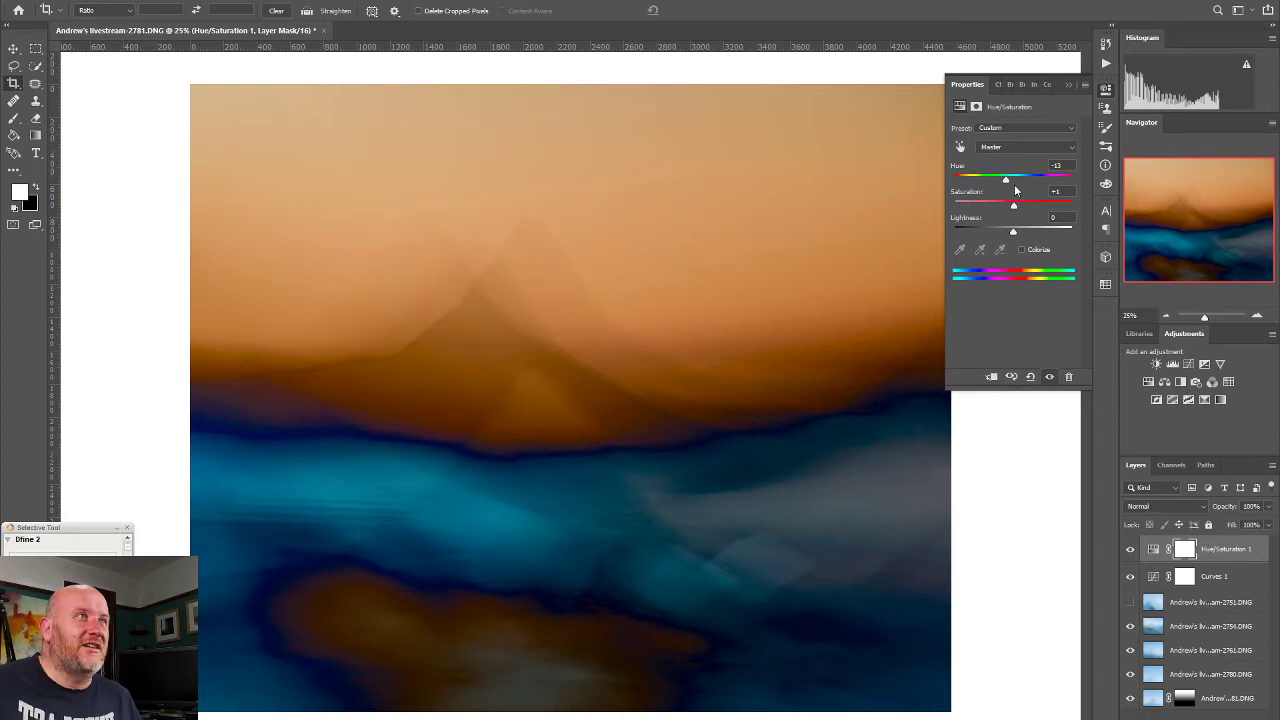
{"action": "left_click_drag", "start_coordinate": [1013, 205], "coordinate": [1018, 203]}
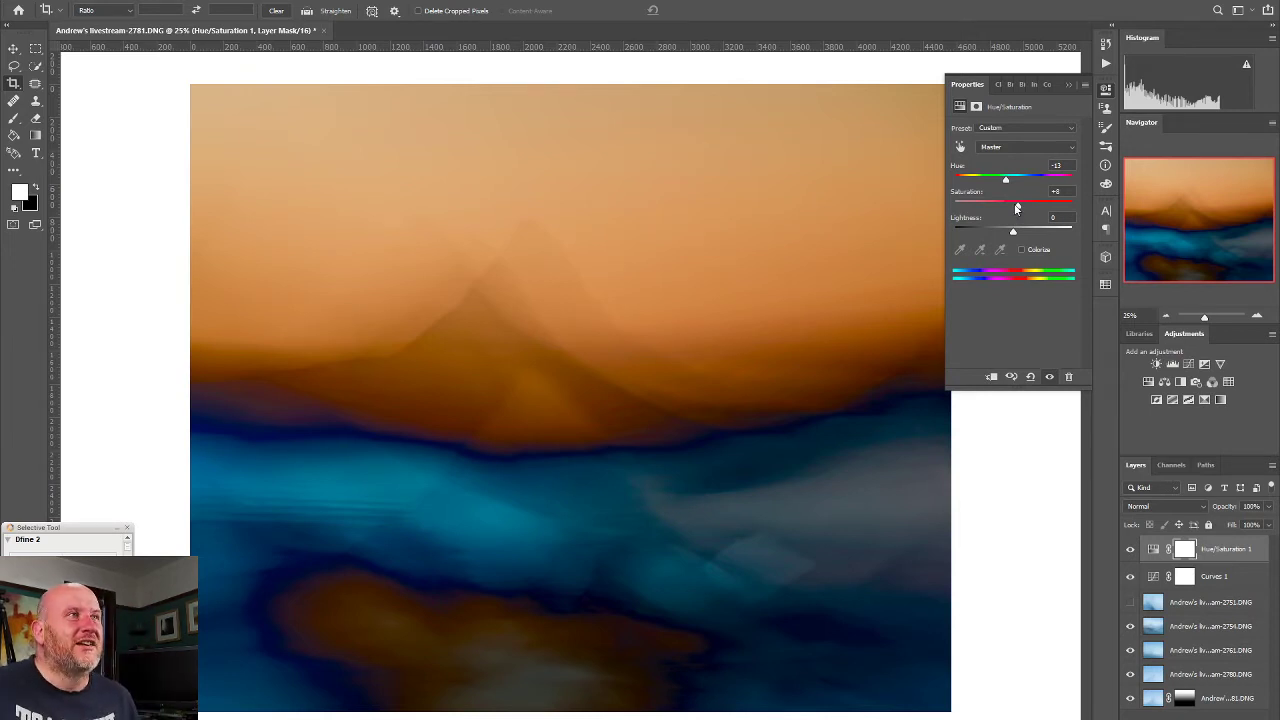
{"action": "left_click_drag", "start_coordinate": [1016, 208], "coordinate": [1017, 216]}
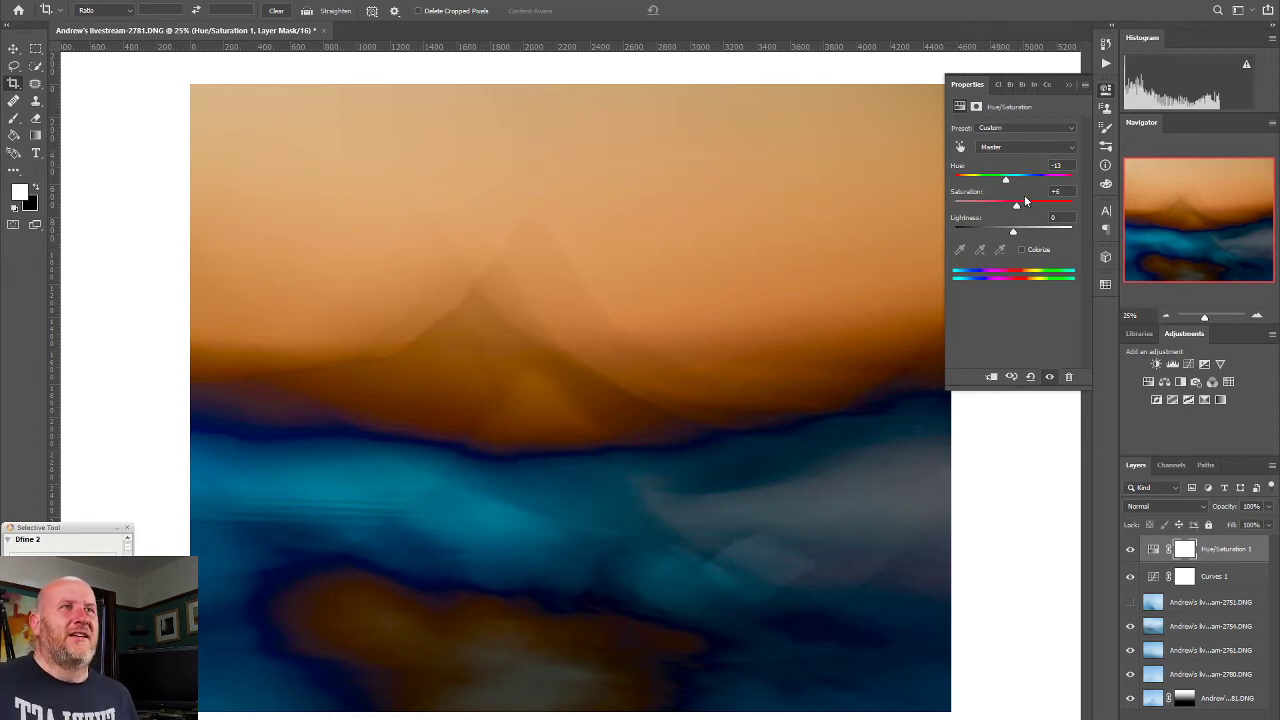
Step: Compare the composite with the Hue/Saturation and Curves adjustment layers switched off and on
{"action": "left_click", "coordinate": [1130, 550]}
{"action": "left_click", "coordinate": [1129, 553]}
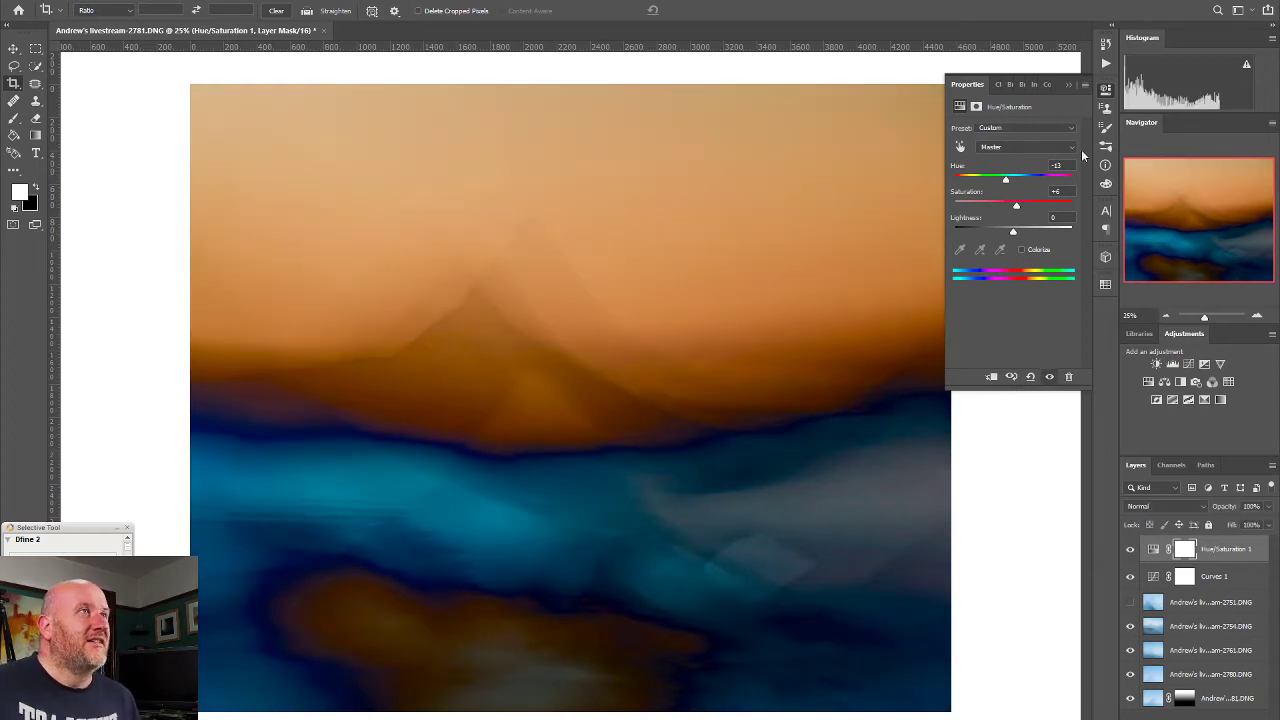
{"action": "left_click", "coordinate": [1107, 90]}
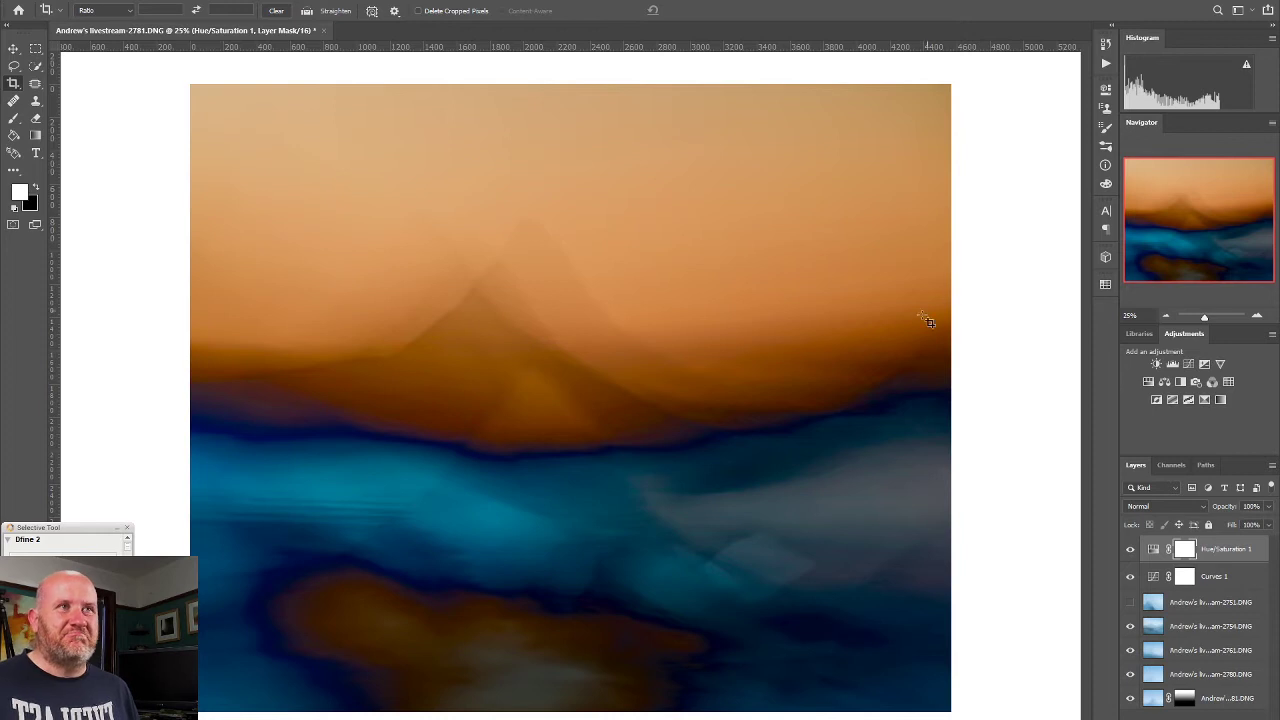
{"action": "left_click", "coordinate": [1131, 549]}
{"action": "left_click", "coordinate": [1131, 550]}
{"action": "left_click", "coordinate": [1131, 550]}
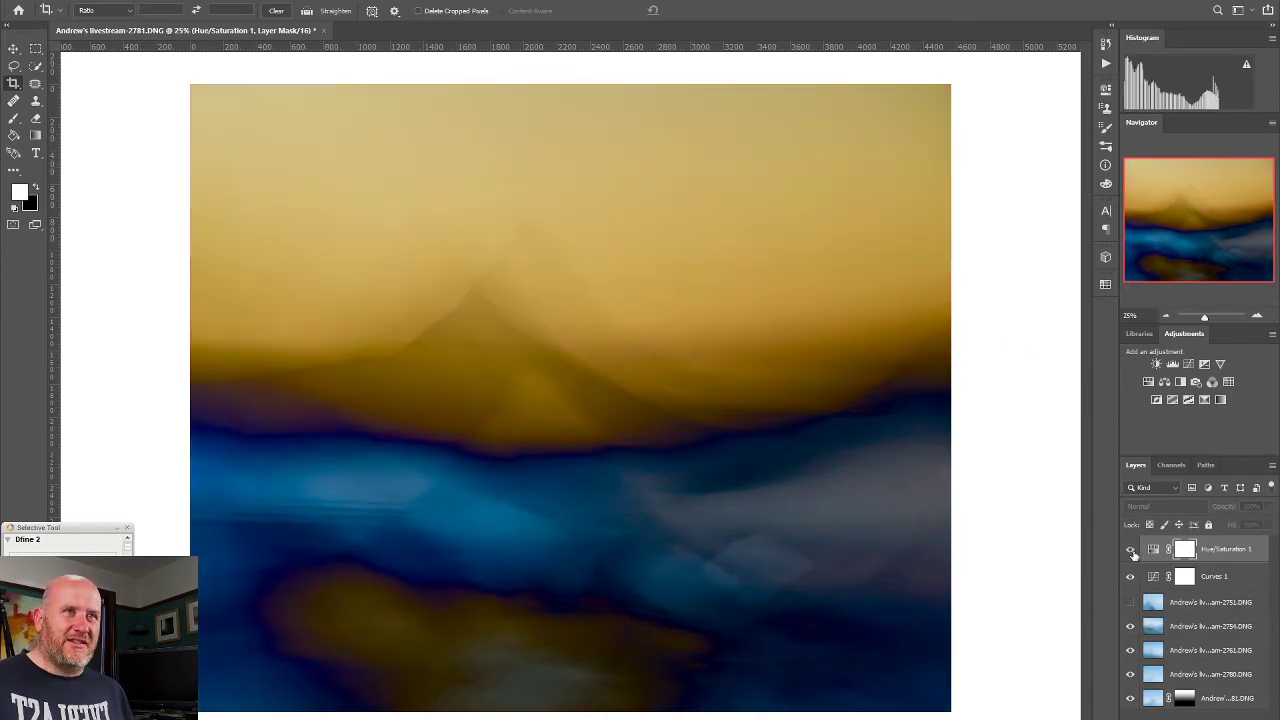
{"action": "left_click", "coordinate": [1131, 550]}
{"action": "left_click", "coordinate": [1130, 577]}
{"action": "left_click", "coordinate": [1130, 577]}
{"action": "left_click", "coordinate": [1130, 578]}
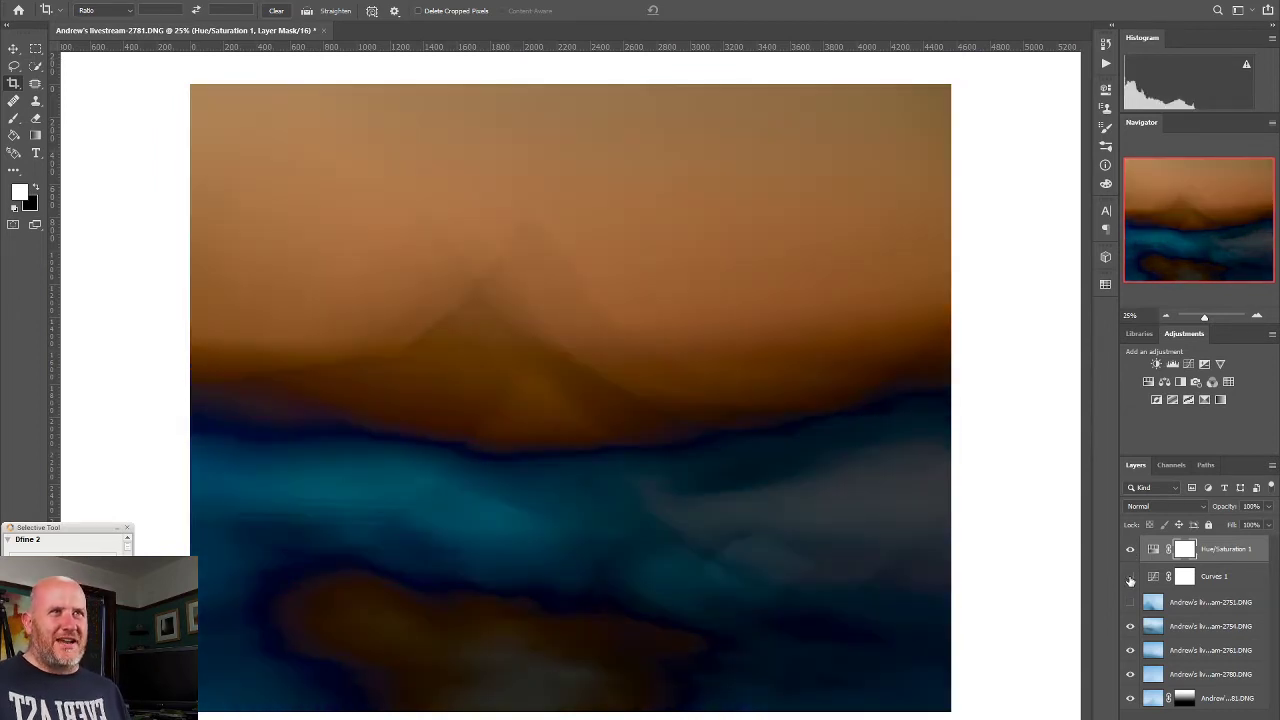
{"action": "left_click", "coordinate": [1130, 578]}
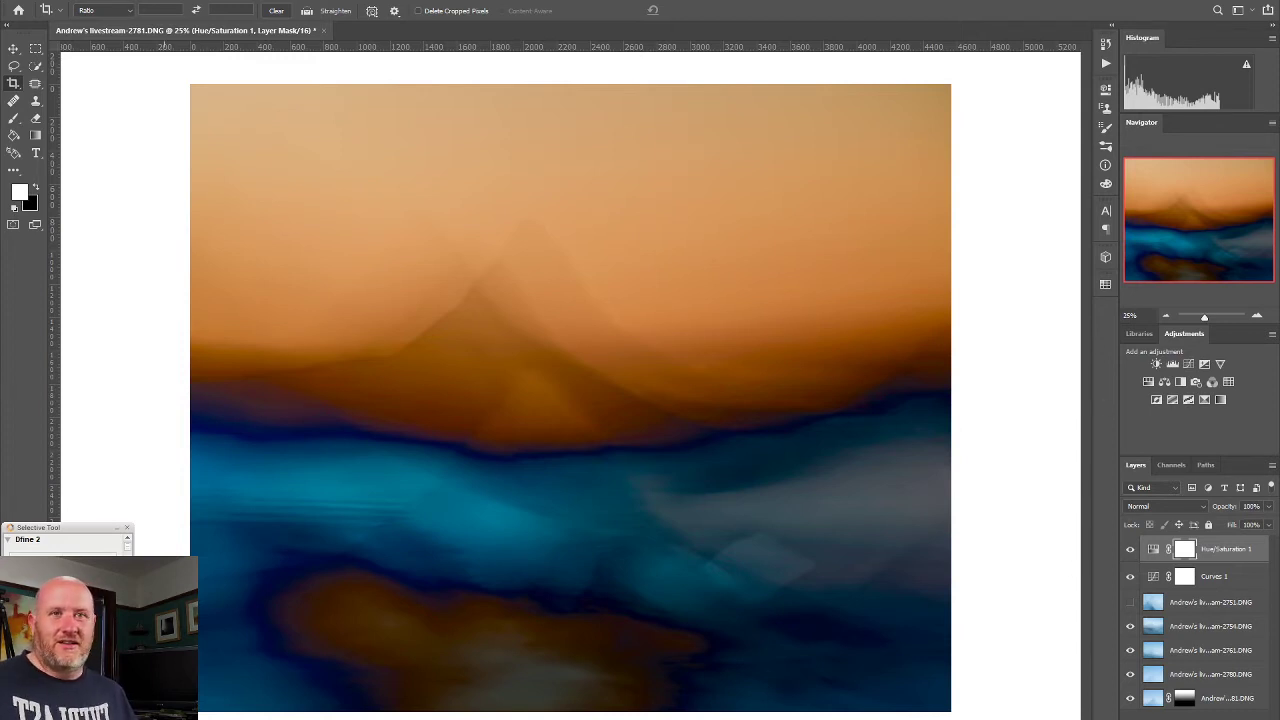
Step: Open the composite in Analog Efex Pro 2, extend the effect across the whole preview and apply the imported Abbey on Fire preset
{"action": "key", "text": "ctrl+shift+alt+n"}
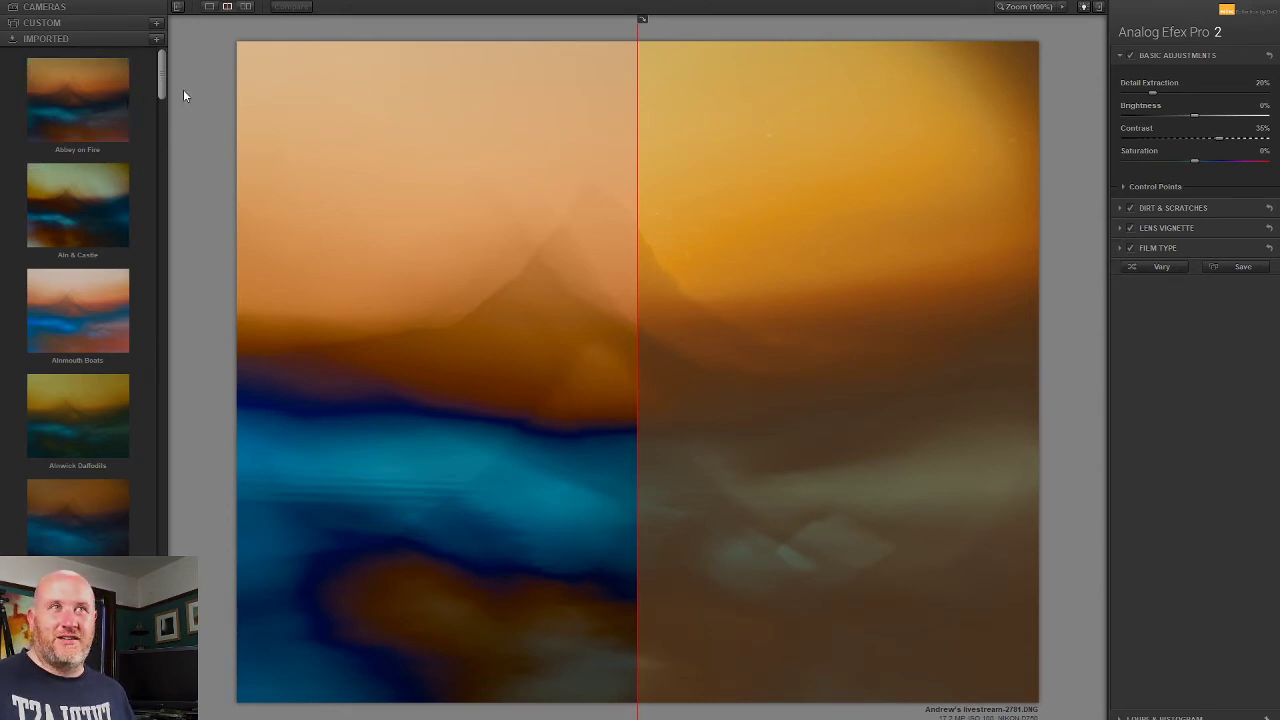
{"action": "left_click_drag", "start_coordinate": [641, 313], "coordinate": [199, 290]}
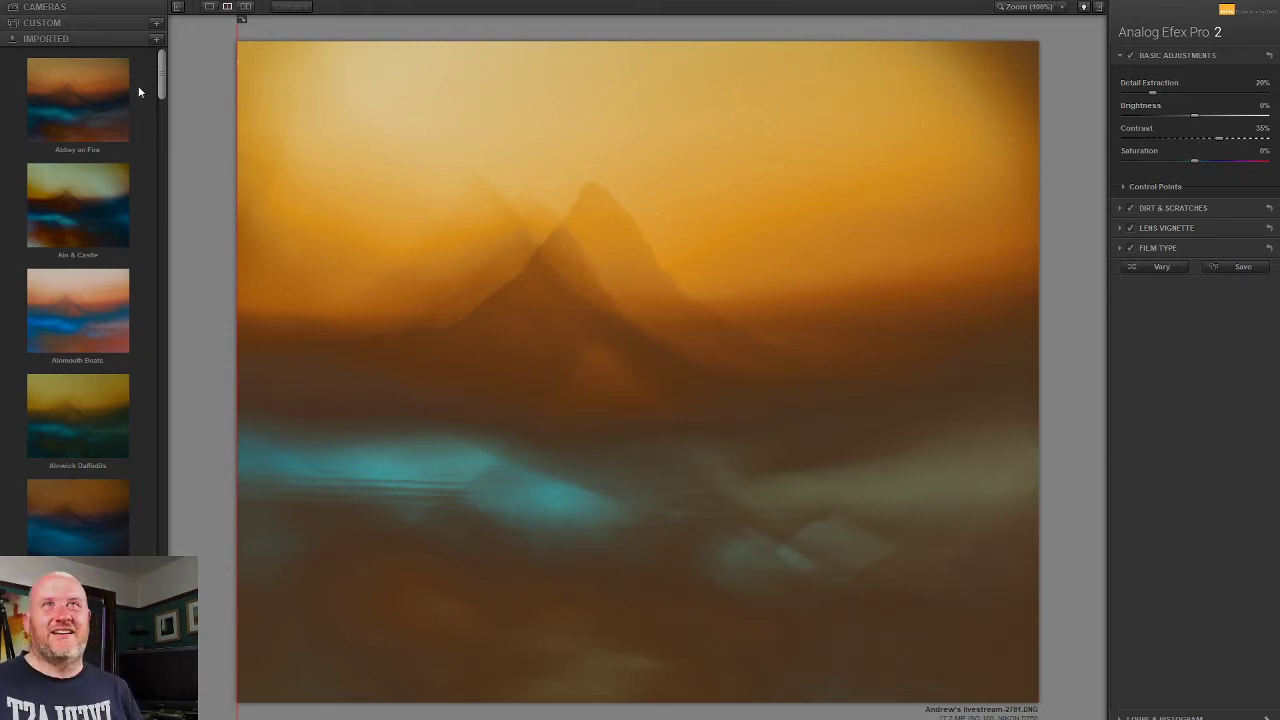
{"action": "left_click", "coordinate": [81, 94]}
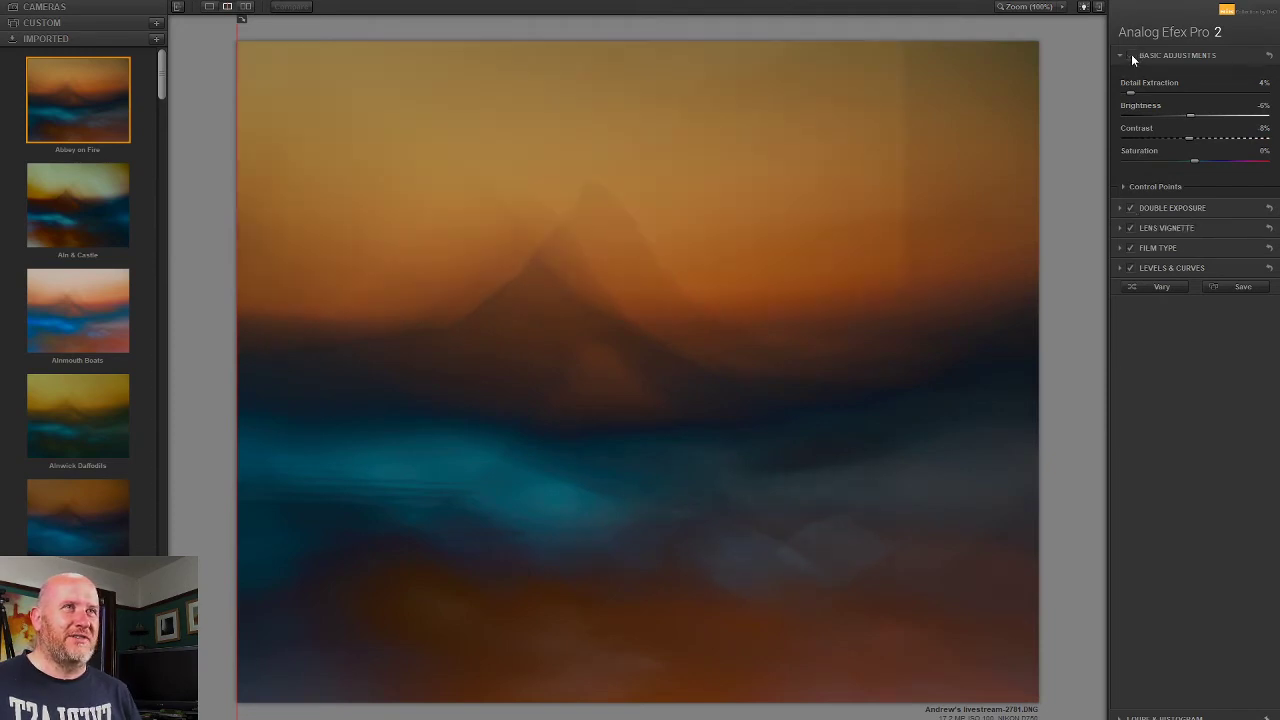
Step: Compare the image with the Double Exposure effect off and on, and reposition its second exposure slightly up and to the left
{"action": "left_click", "coordinate": [1131, 207]}
{"action": "left_click", "coordinate": [1131, 207]}
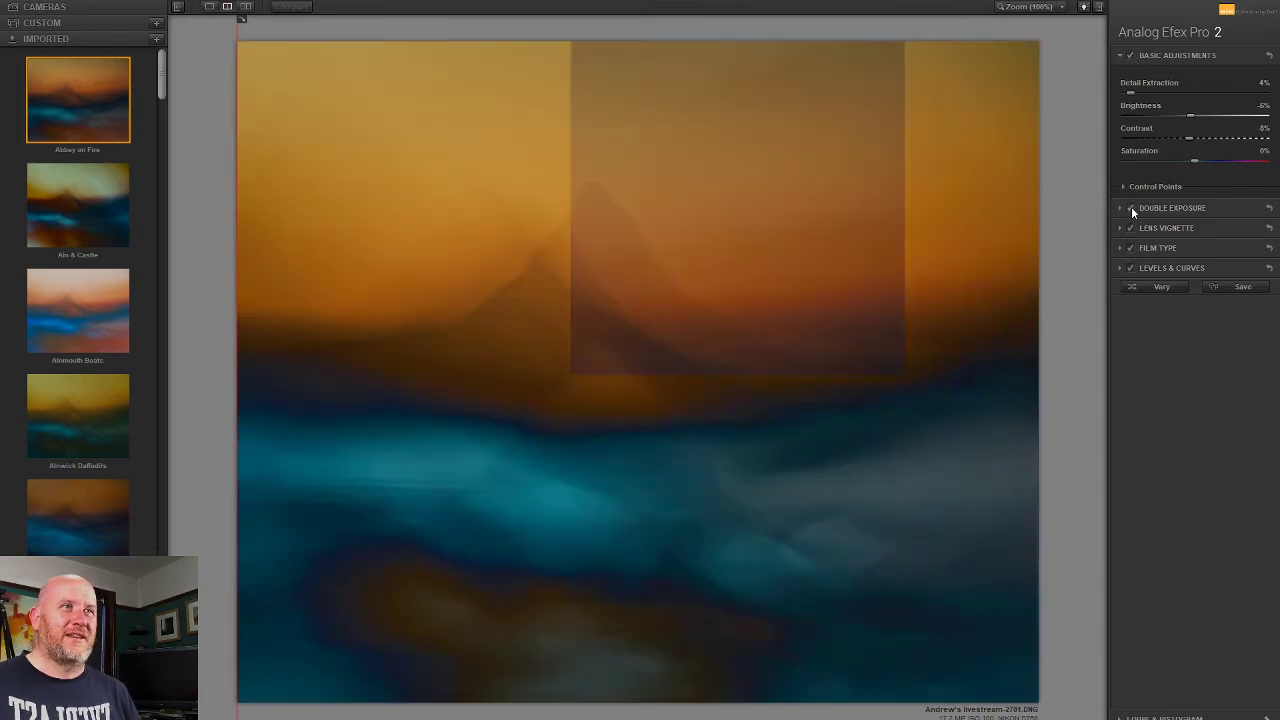
{"action": "left_click", "coordinate": [1175, 208]}
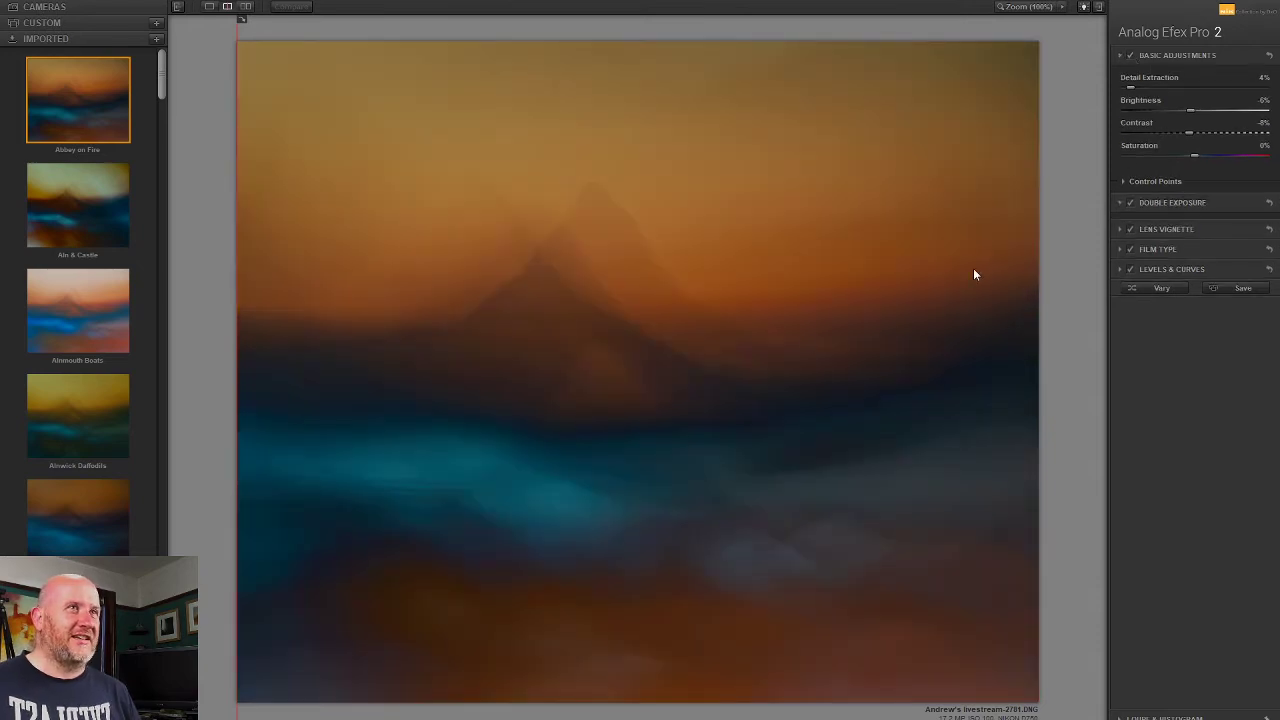
{"action": "left_click_drag", "start_coordinate": [954, 447], "coordinate": [902, 363]}
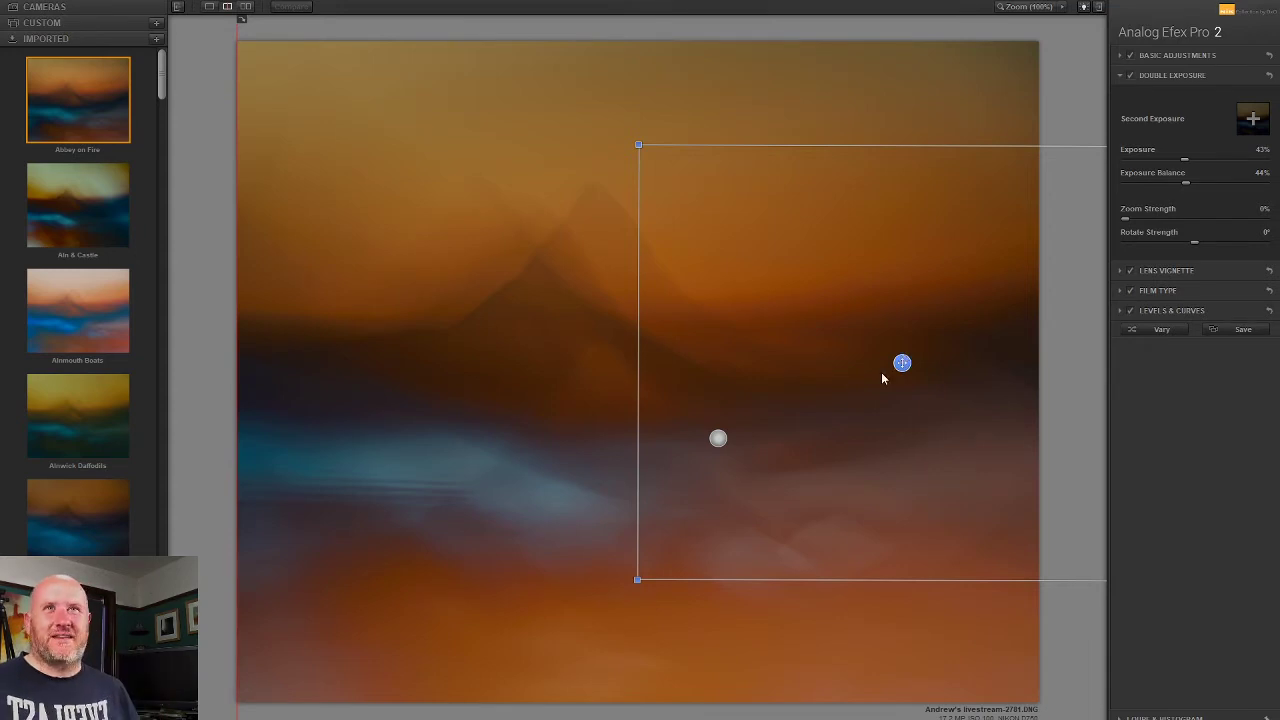
Step: Try the imported Autumn Fall, Alnwick Daffodils and Bamburgh Sketch presets and the red-and-yellow Bamburgh preset on the image
{"action": "left_click_drag", "start_coordinate": [164, 90], "coordinate": [165, 124]}
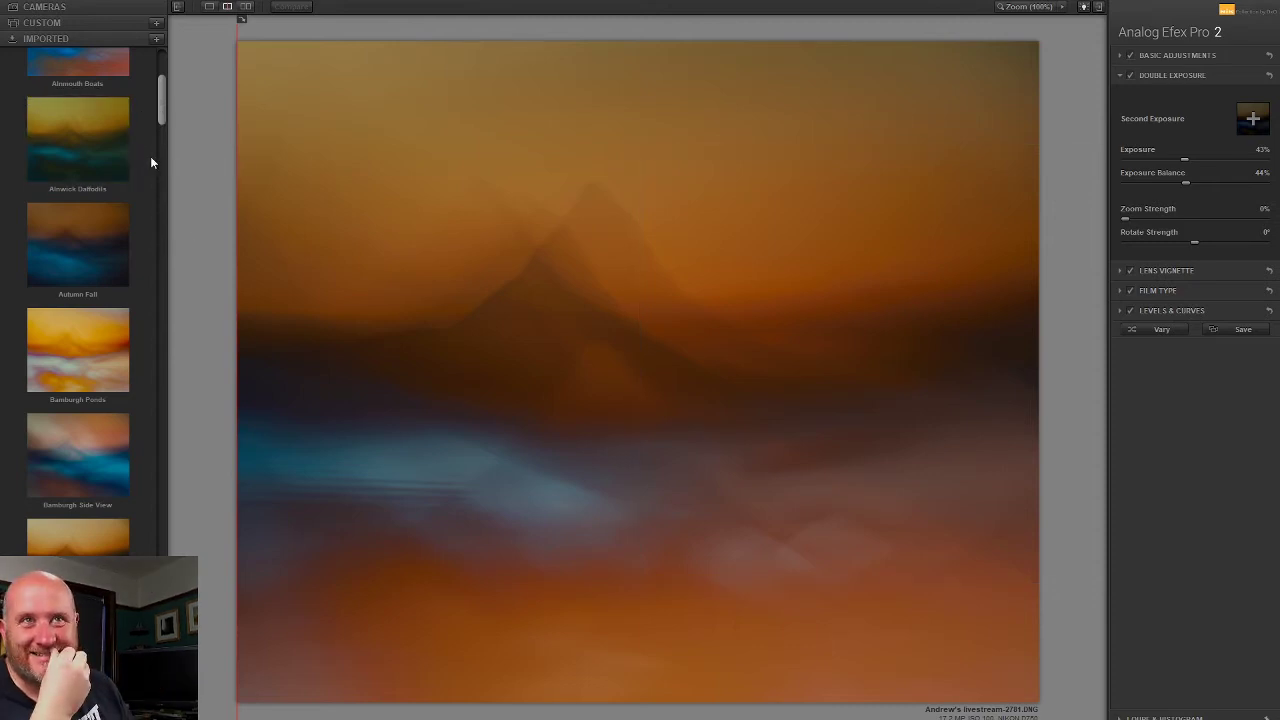
{"action": "left_click", "coordinate": [72, 249]}
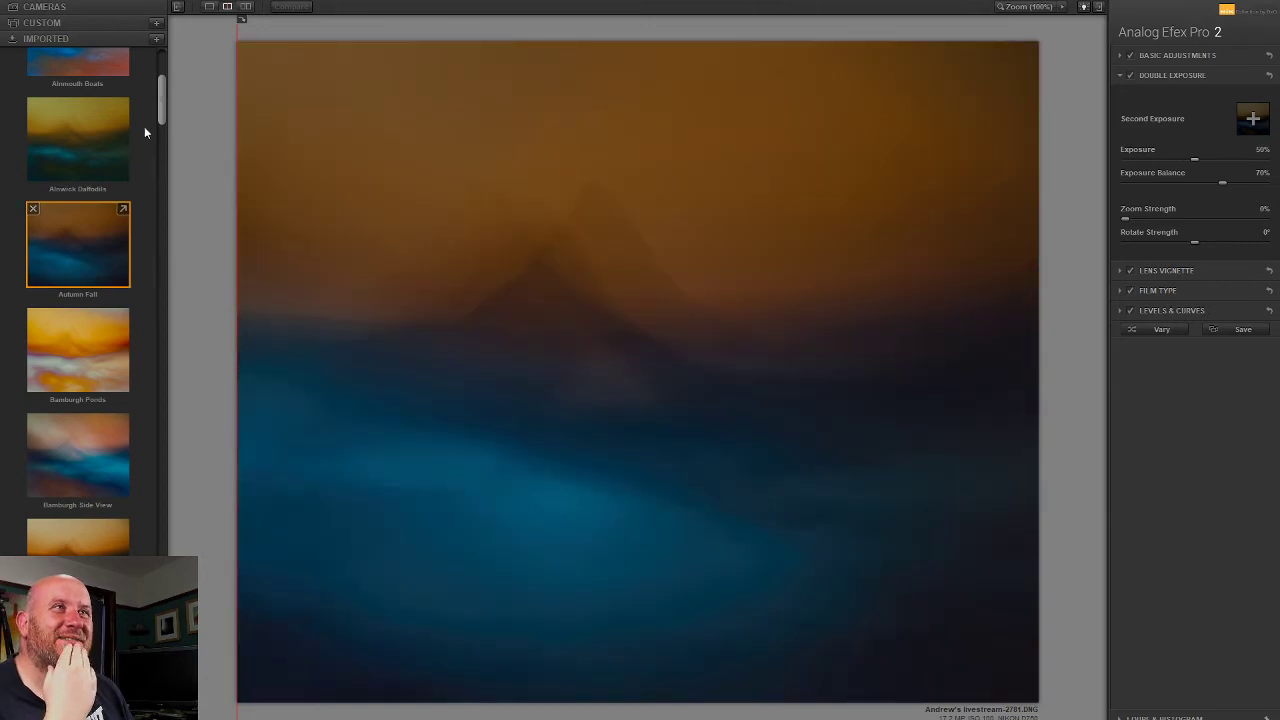
{"action": "left_click", "coordinate": [64, 145]}
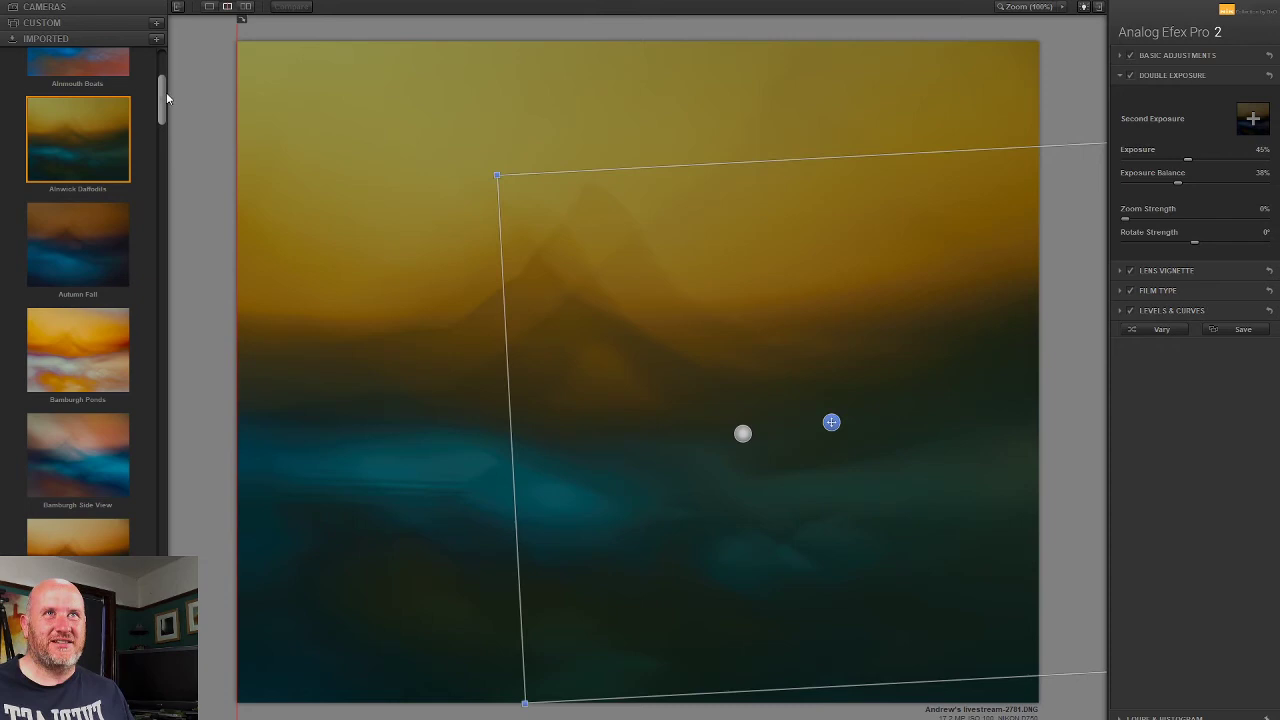
{"action": "left_click_drag", "start_coordinate": [162, 96], "coordinate": [163, 111]}
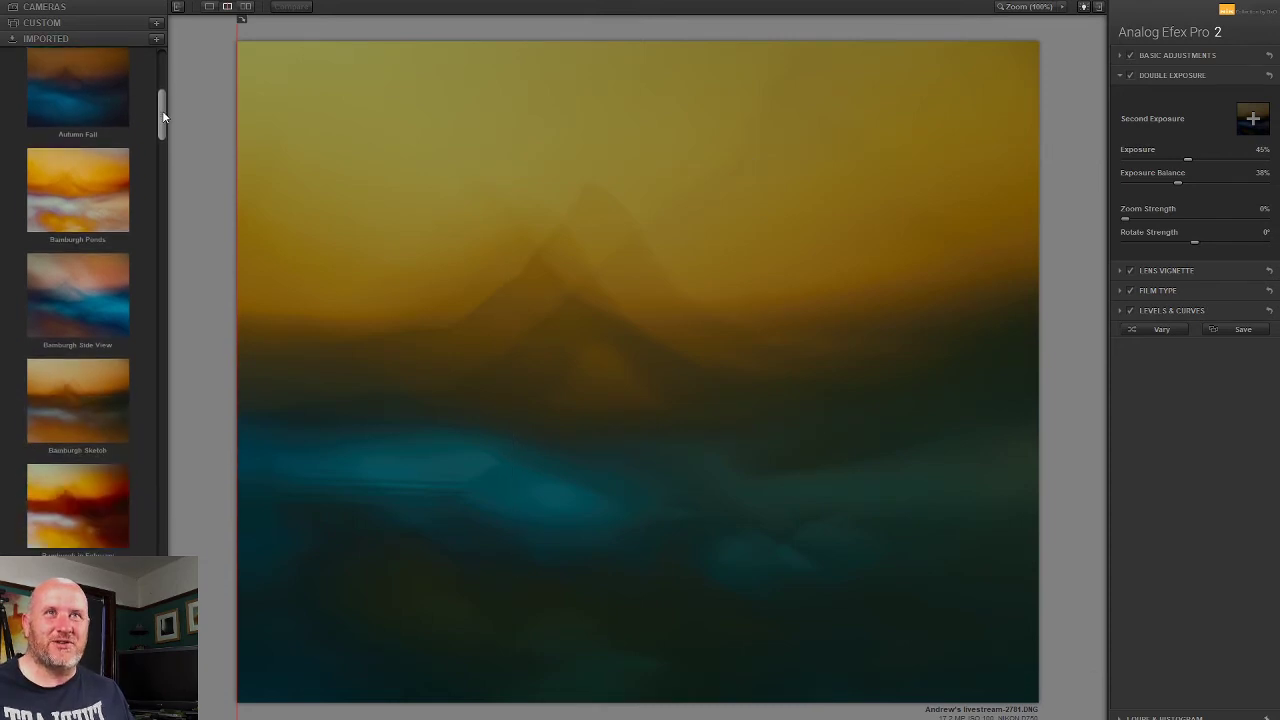
{"action": "left_click", "coordinate": [86, 399]}
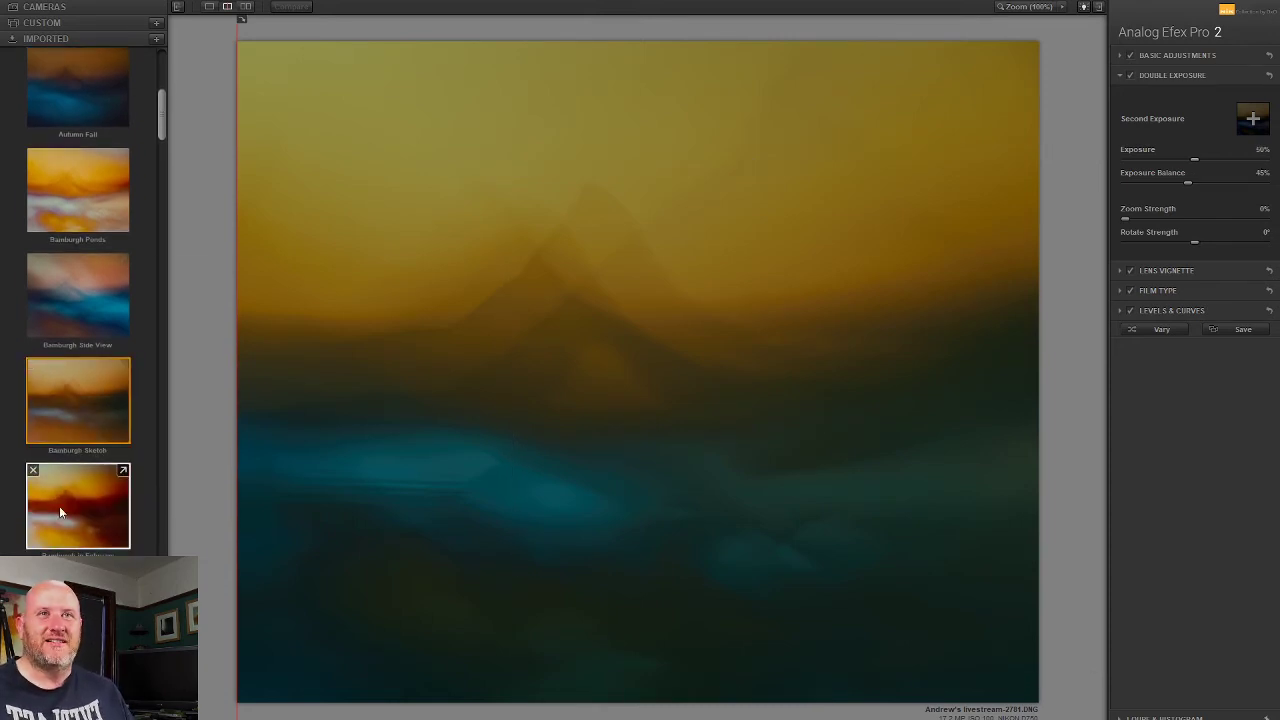
{"action": "left_click", "coordinate": [59, 512]}
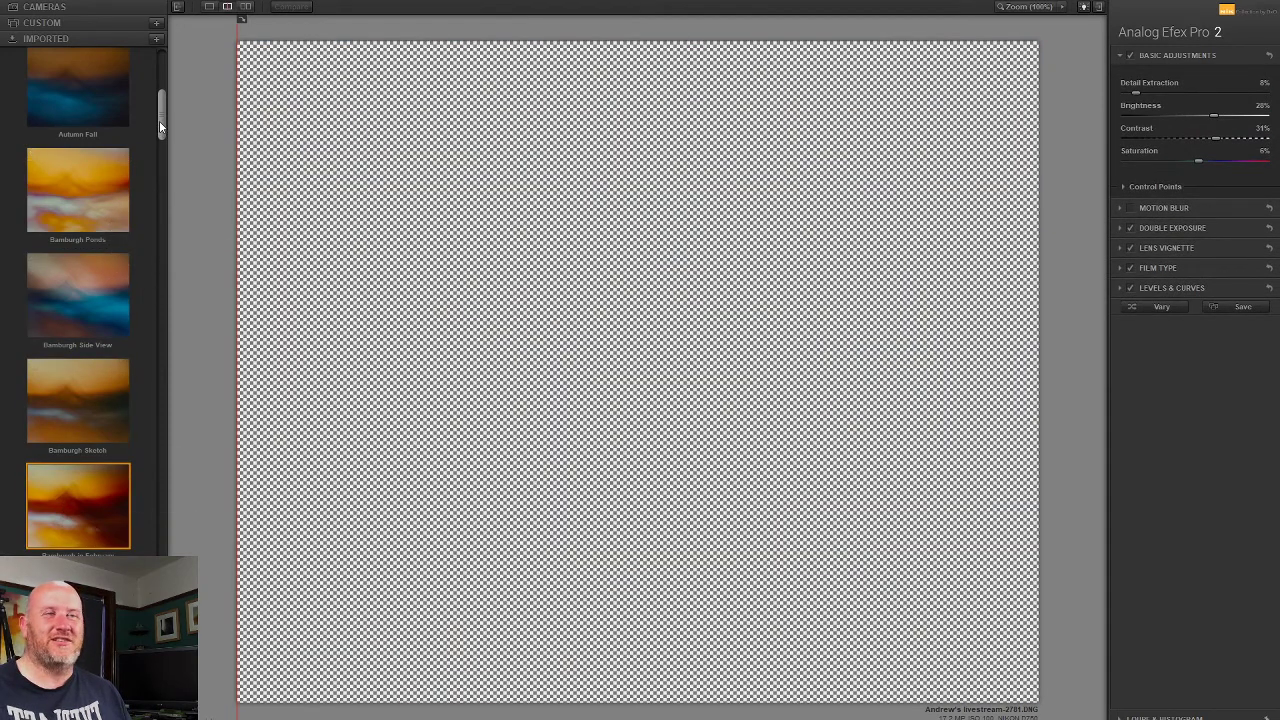
Step: Try the imported Blawearie sunset, Dark Poppies, Grasmere Scene and Guiding Heaton presets on the image
{"action": "left_click_drag", "start_coordinate": [159, 120], "coordinate": [167, 178]}
{"action": "left_click", "coordinate": [70, 178]}
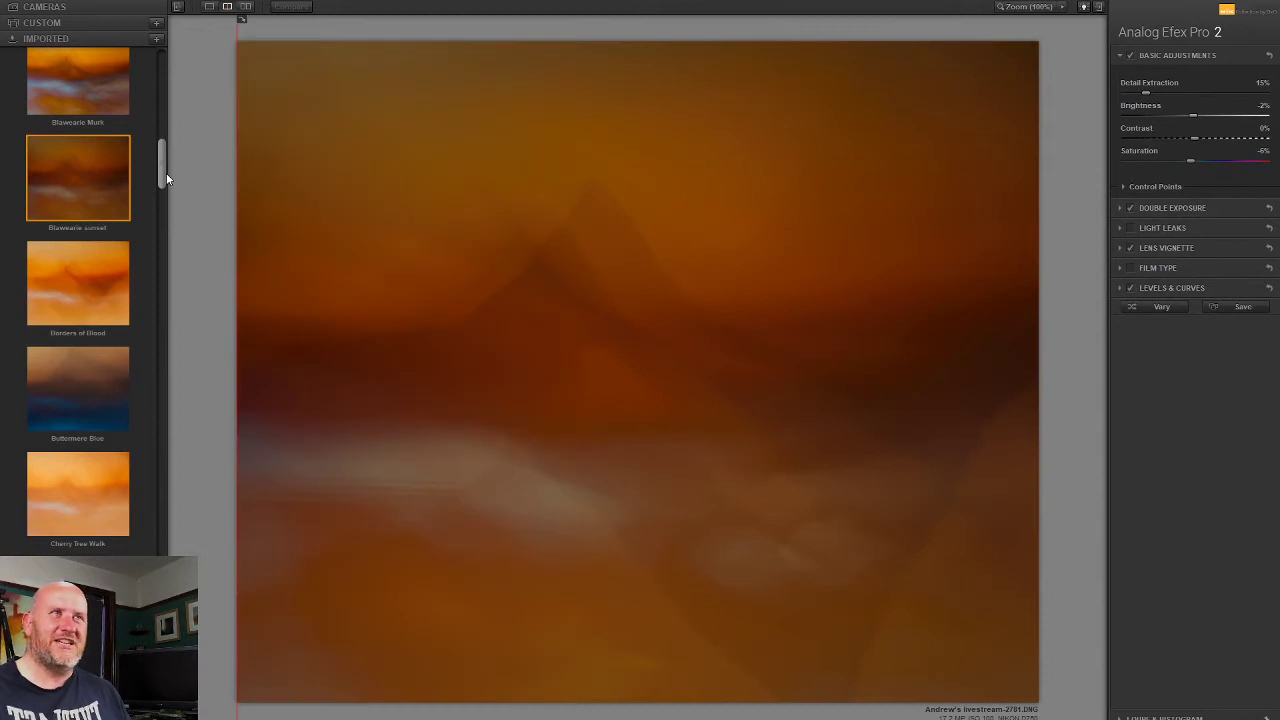
{"action": "left_click_drag", "start_coordinate": [162, 164], "coordinate": [166, 240]}
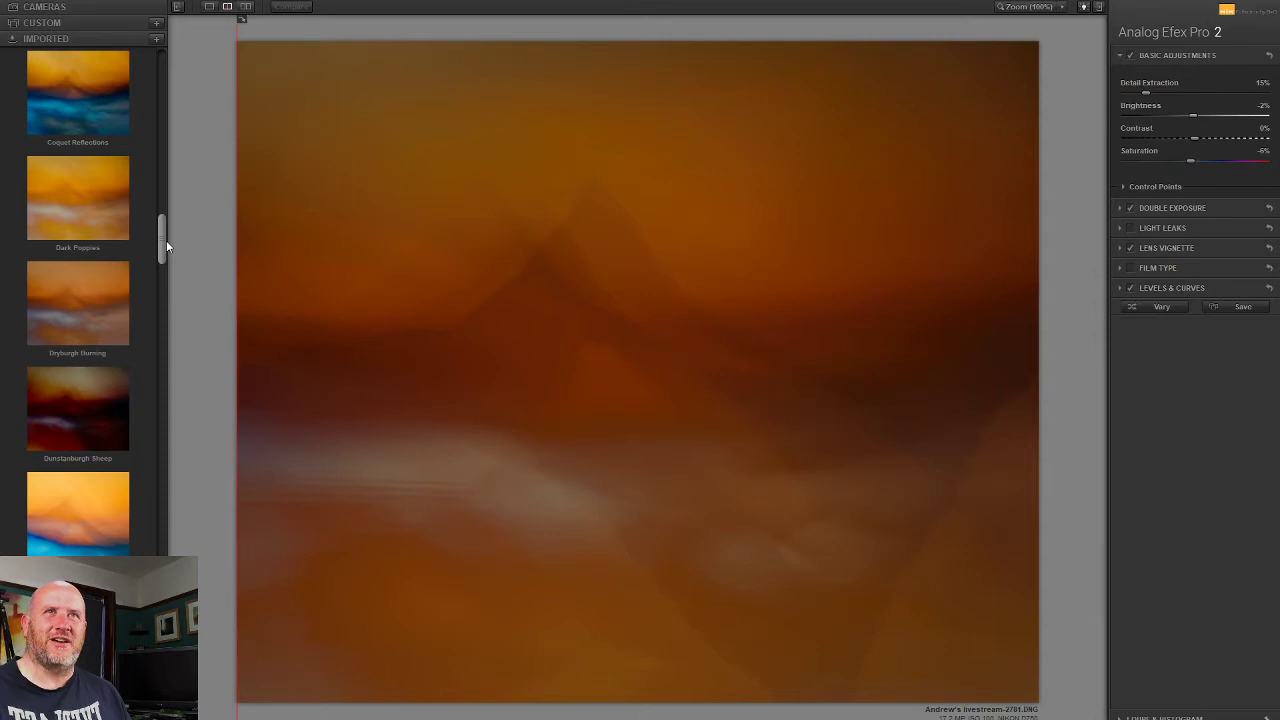
{"action": "left_click", "coordinate": [79, 210]}
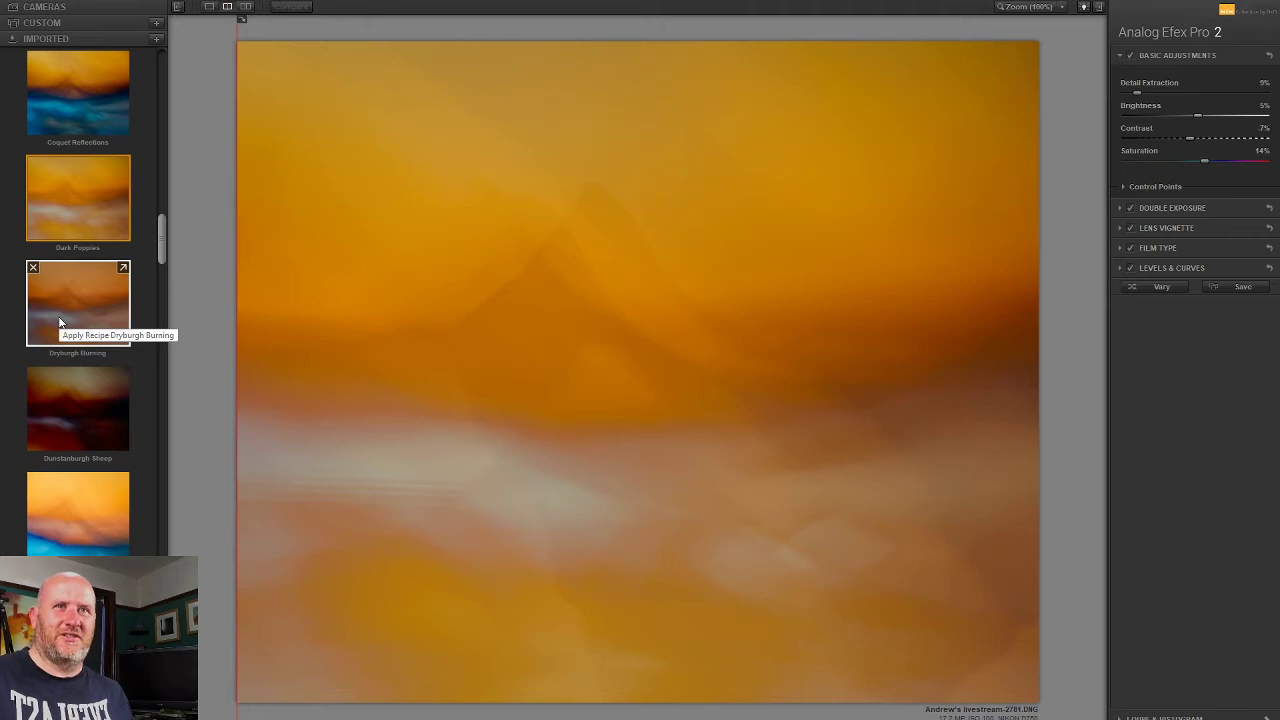
{"action": "left_click_drag", "start_coordinate": [165, 241], "coordinate": [166, 336]}
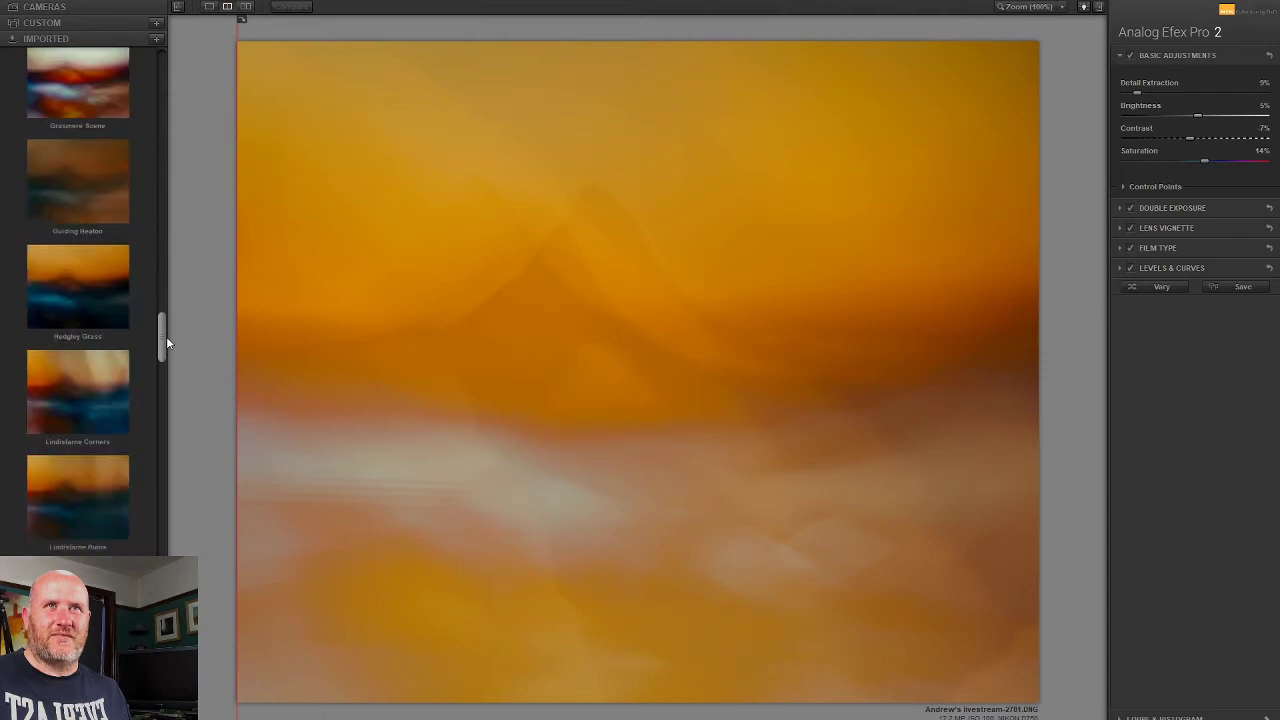
{"action": "left_click", "coordinate": [99, 263]}
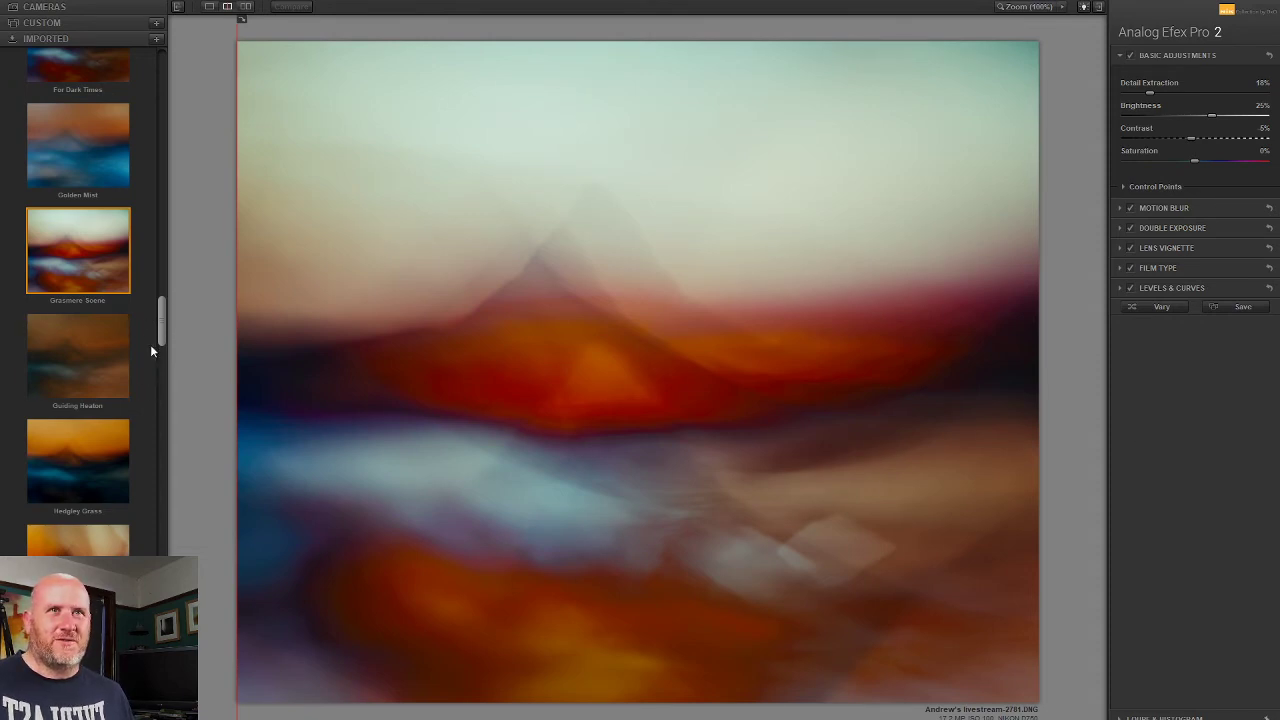
{"action": "left_click", "coordinate": [92, 353]}
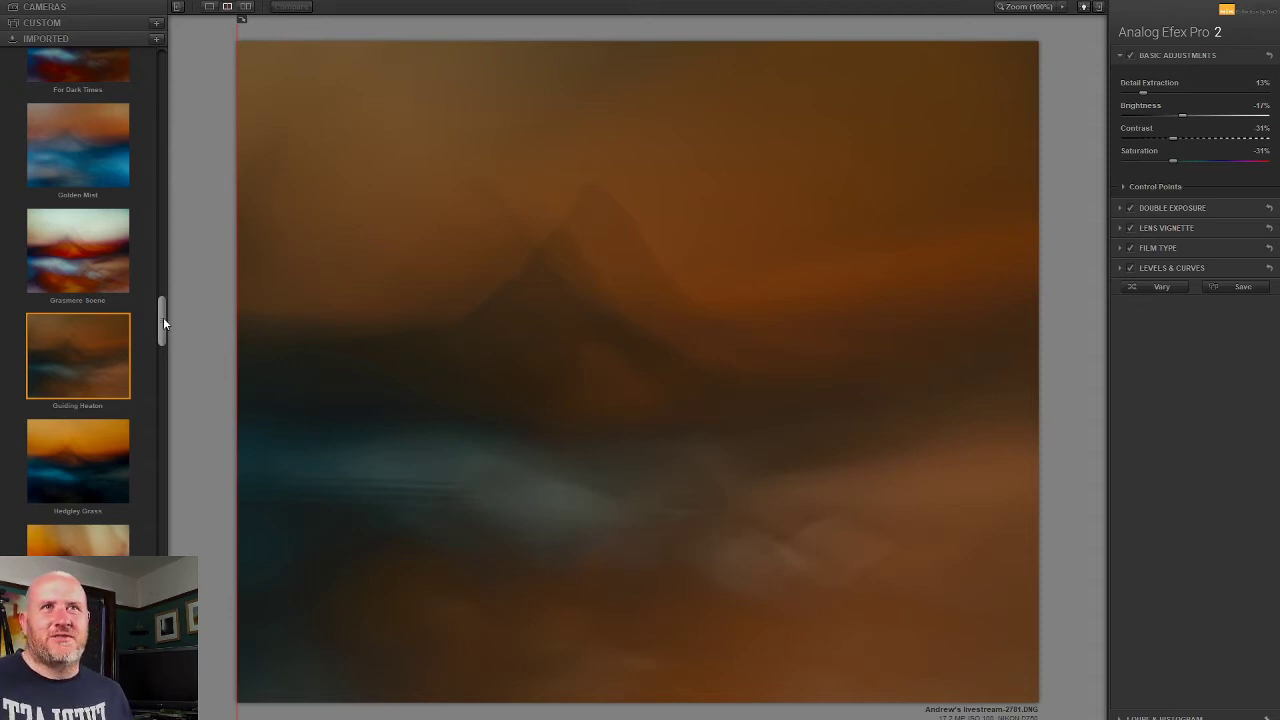
Step: Try the imported Norham Watercolour Yellow, Psycadelic Sycamore and Red Sky Graphical presets on the image
{"action": "left_click_drag", "start_coordinate": [165, 316], "coordinate": [164, 392]}
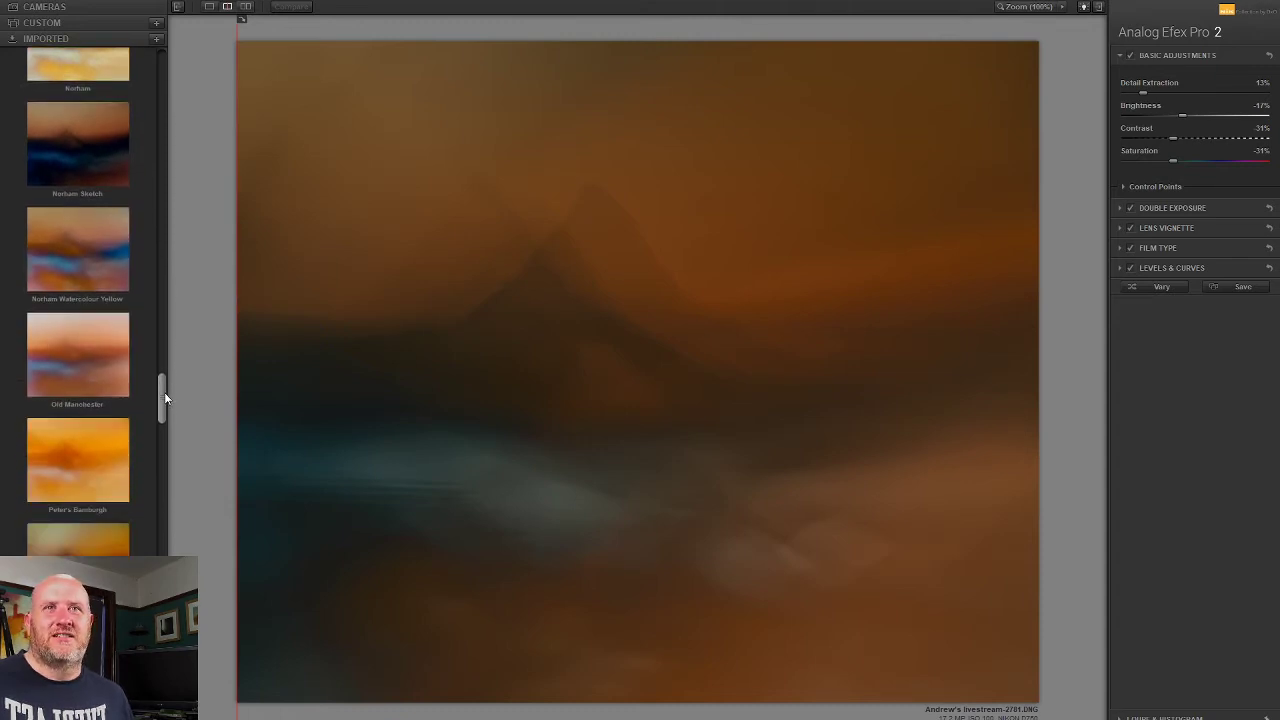
{"action": "left_click", "coordinate": [72, 270]}
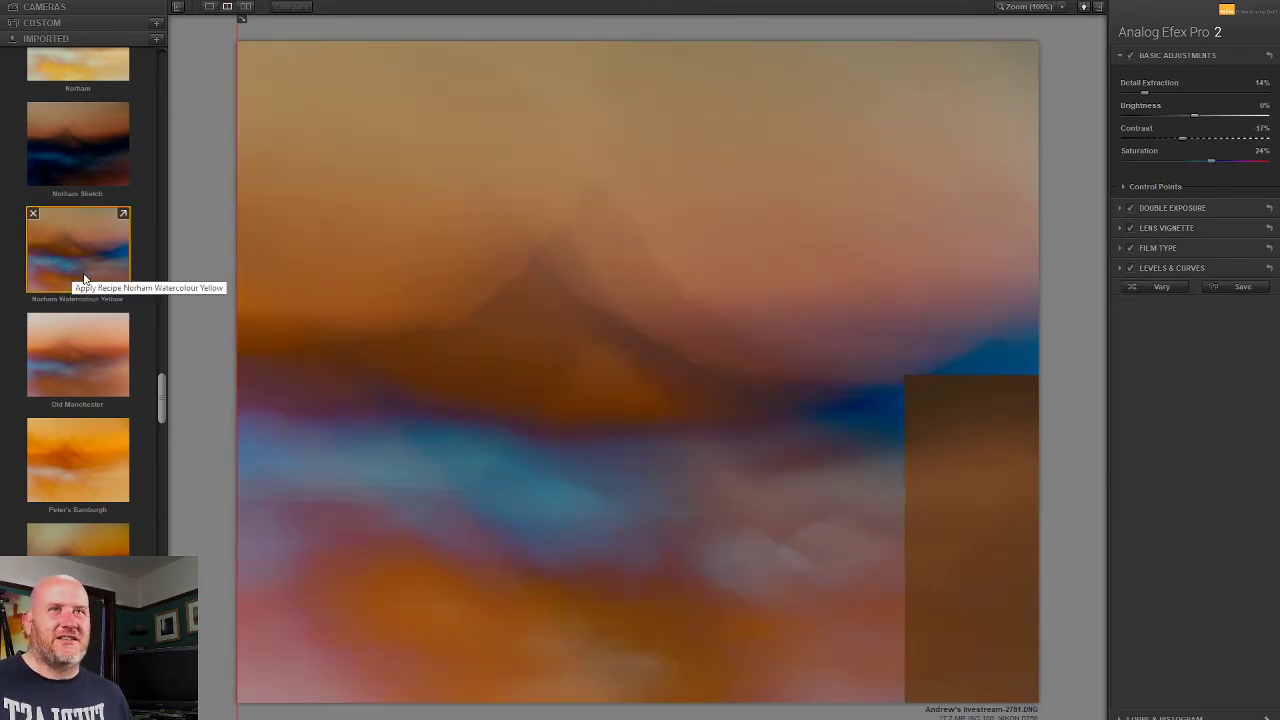
{"action": "left_click_drag", "start_coordinate": [163, 392], "coordinate": [163, 405]}
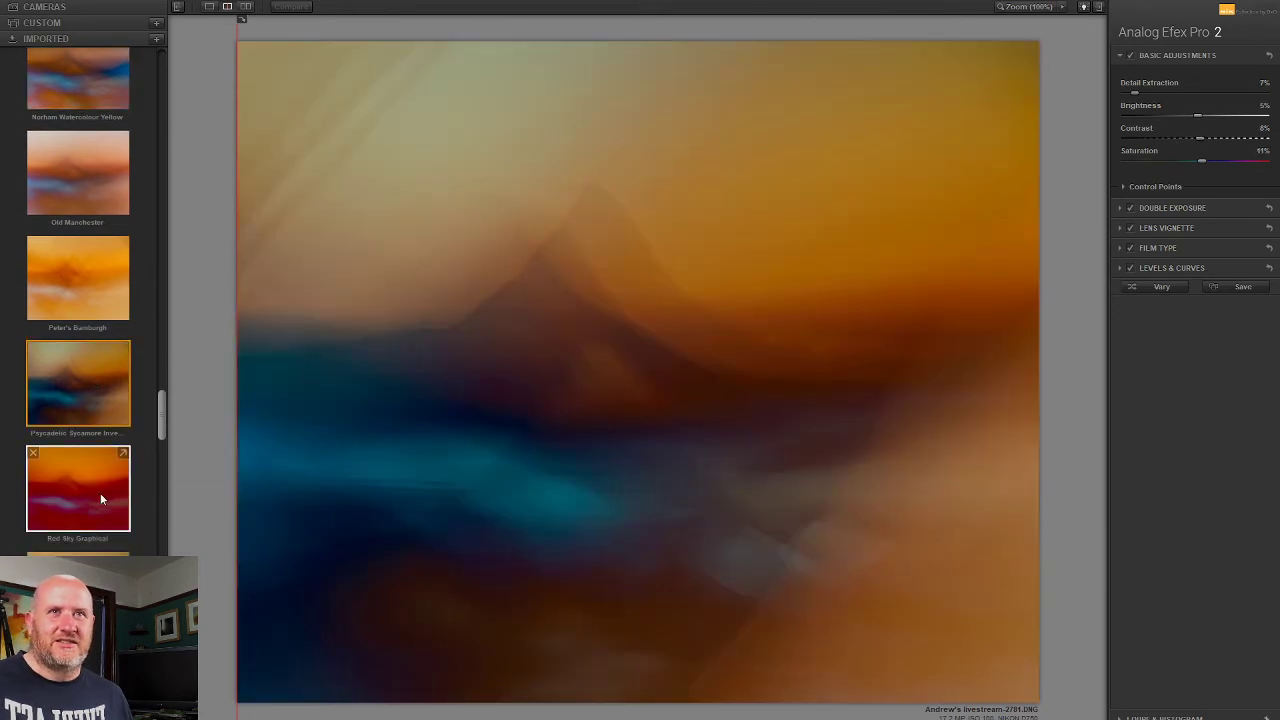
{"action": "left_click", "coordinate": [94, 492]}
Step: Apply the imported York Autumn Parks preset and shift its double exposure's second image slightly up and to the left
{"action": "left_click_drag", "start_coordinate": [160, 428], "coordinate": [171, 570]}
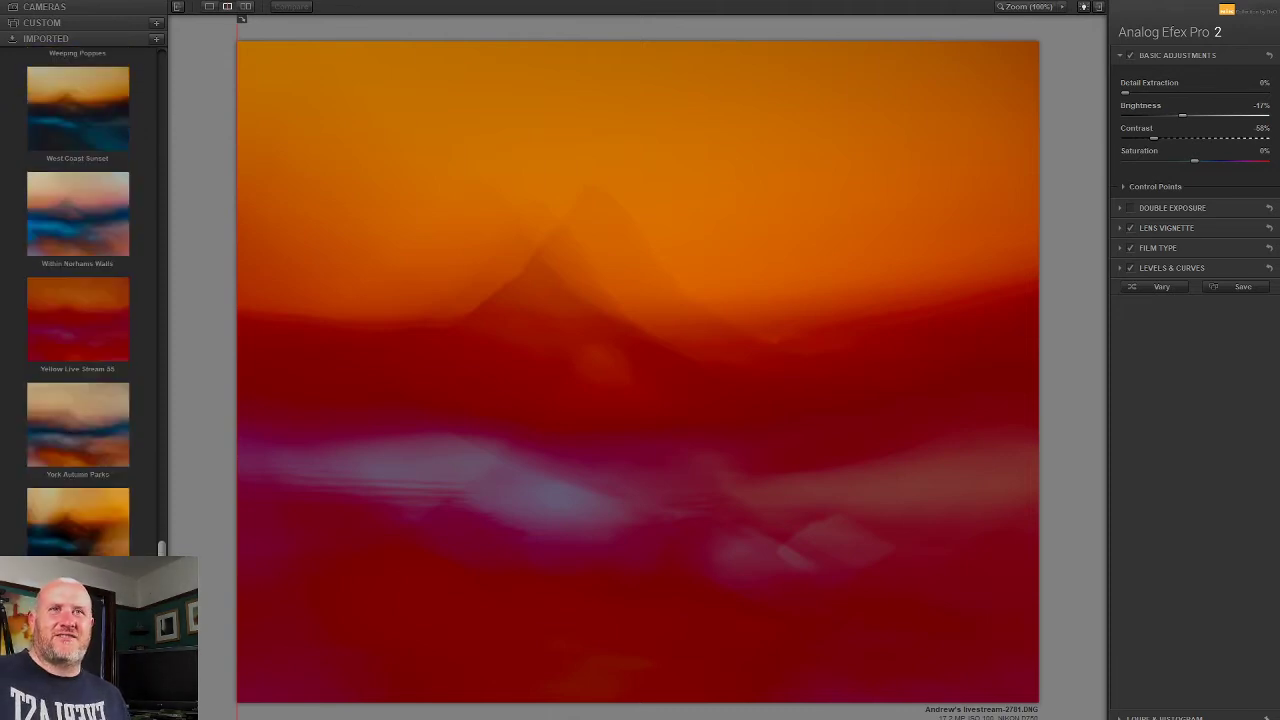
{"action": "left_click", "coordinate": [69, 446]}
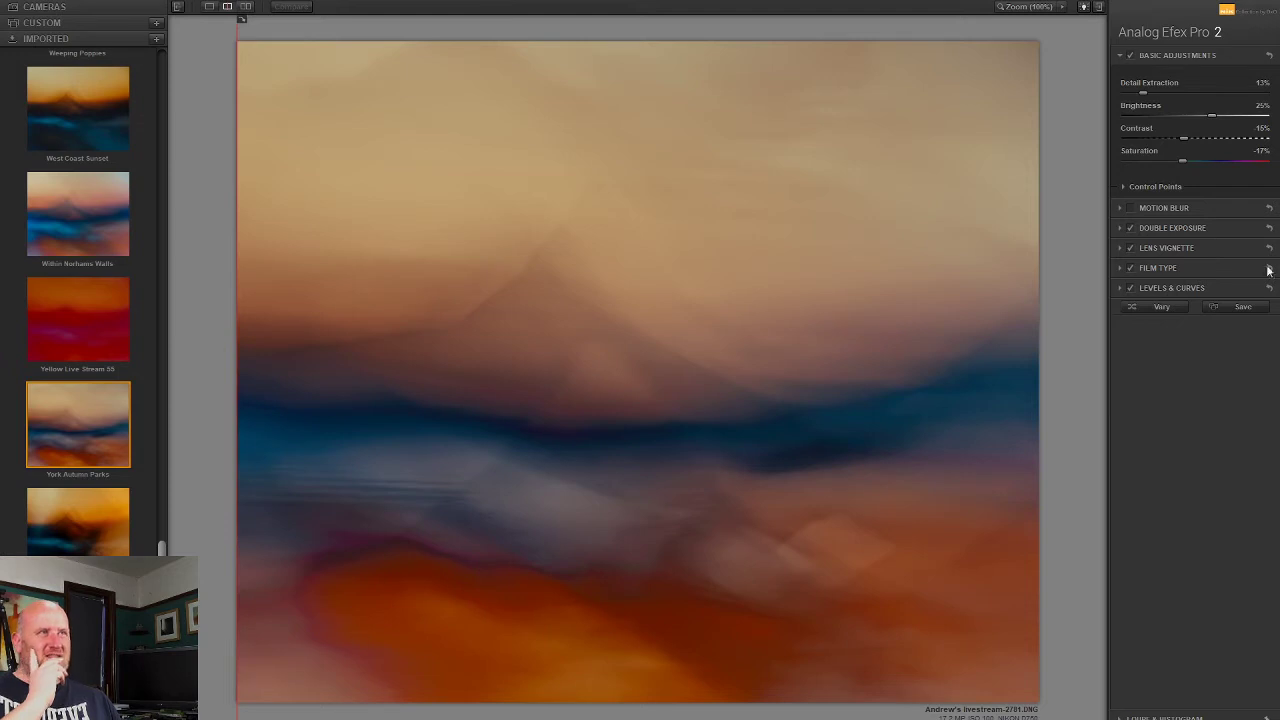
{"action": "left_click", "coordinate": [1163, 228]}
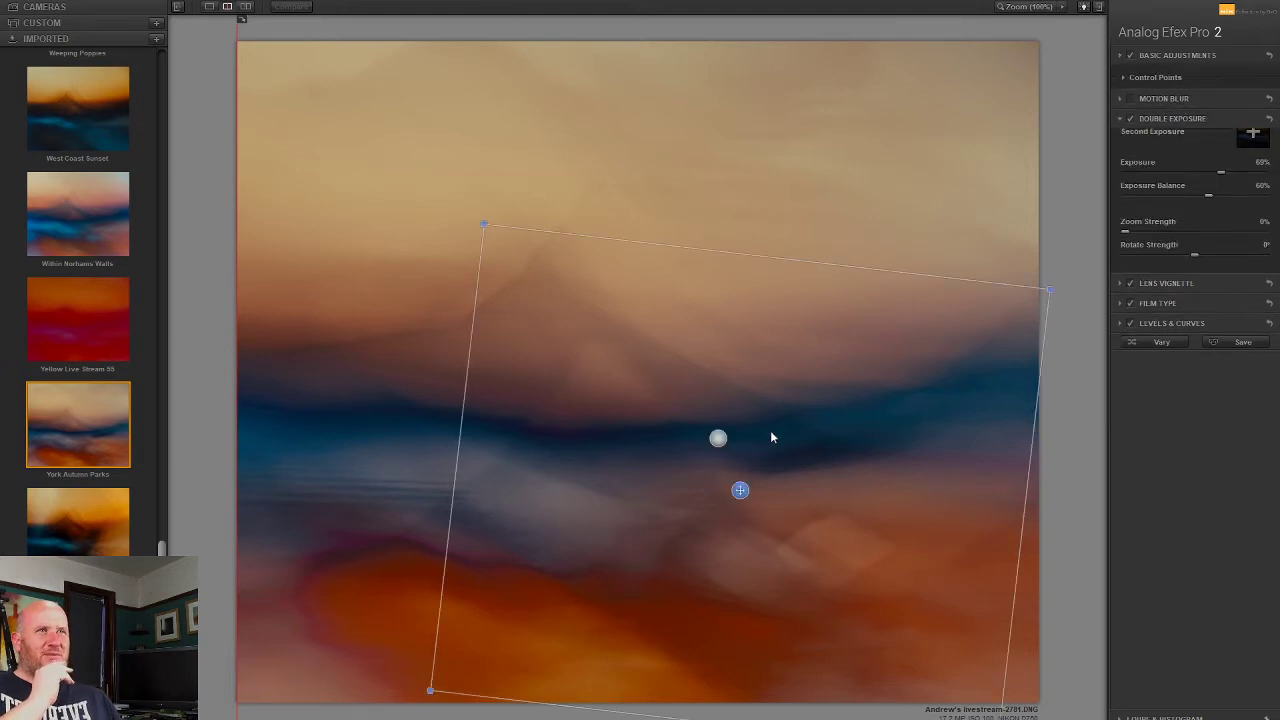
{"action": "left_click_drag", "start_coordinate": [753, 495], "coordinate": [720, 478]}
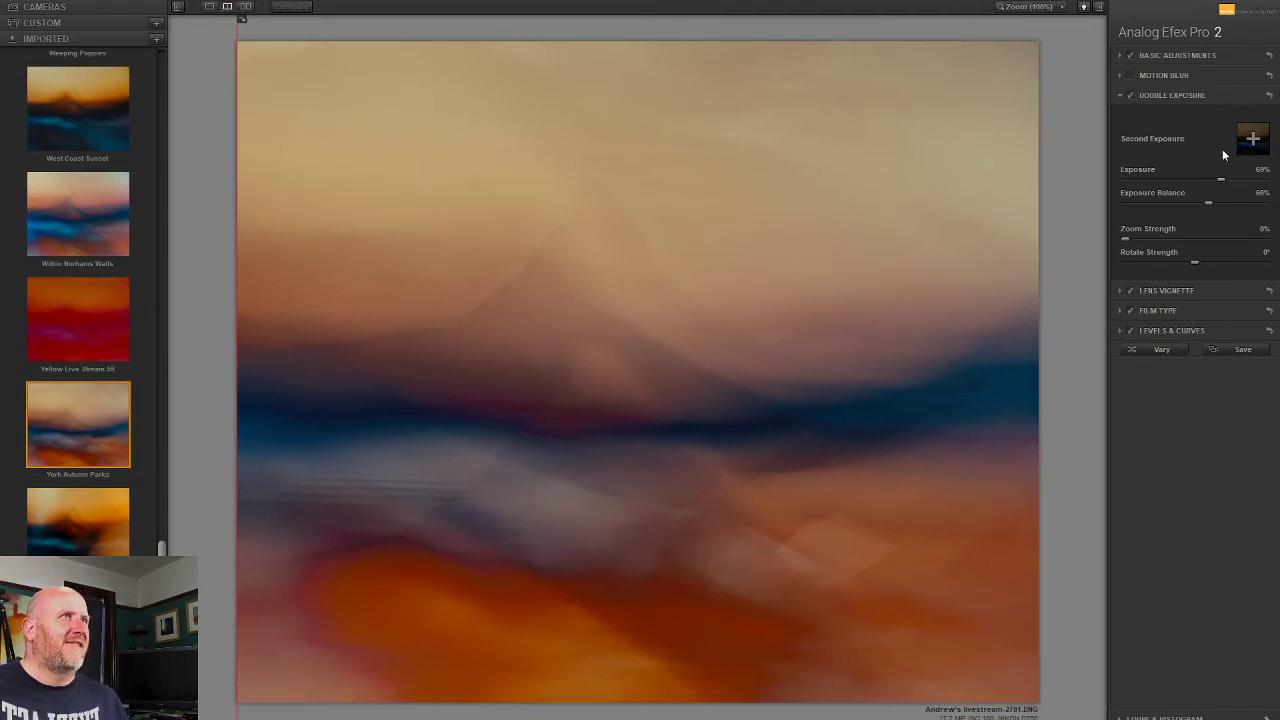
Step: Set the double exposure's Exposure to 61% and its Exposure Balance to 55%
{"action": "double_click", "coordinate": [1222, 178]}
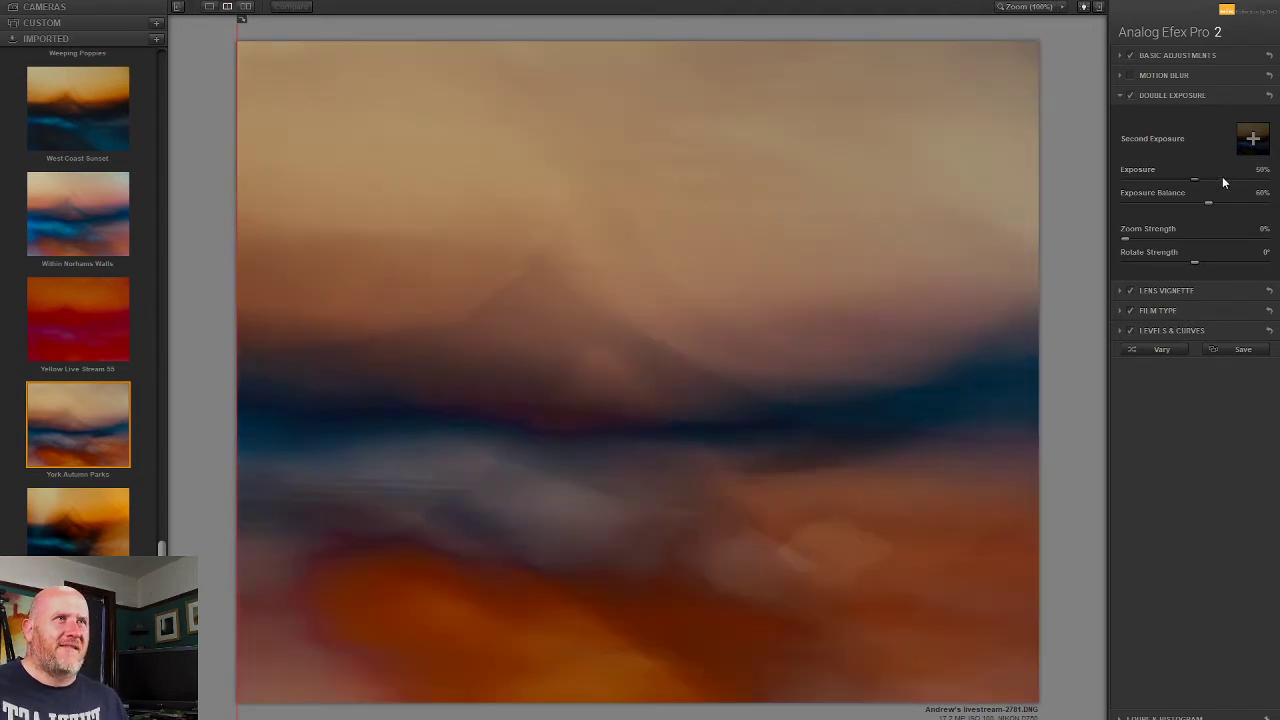
{"action": "left_click", "coordinate": [1222, 178]}
{"action": "left_click", "coordinate": [1210, 178]}
{"action": "double_click", "coordinate": [1207, 203]}
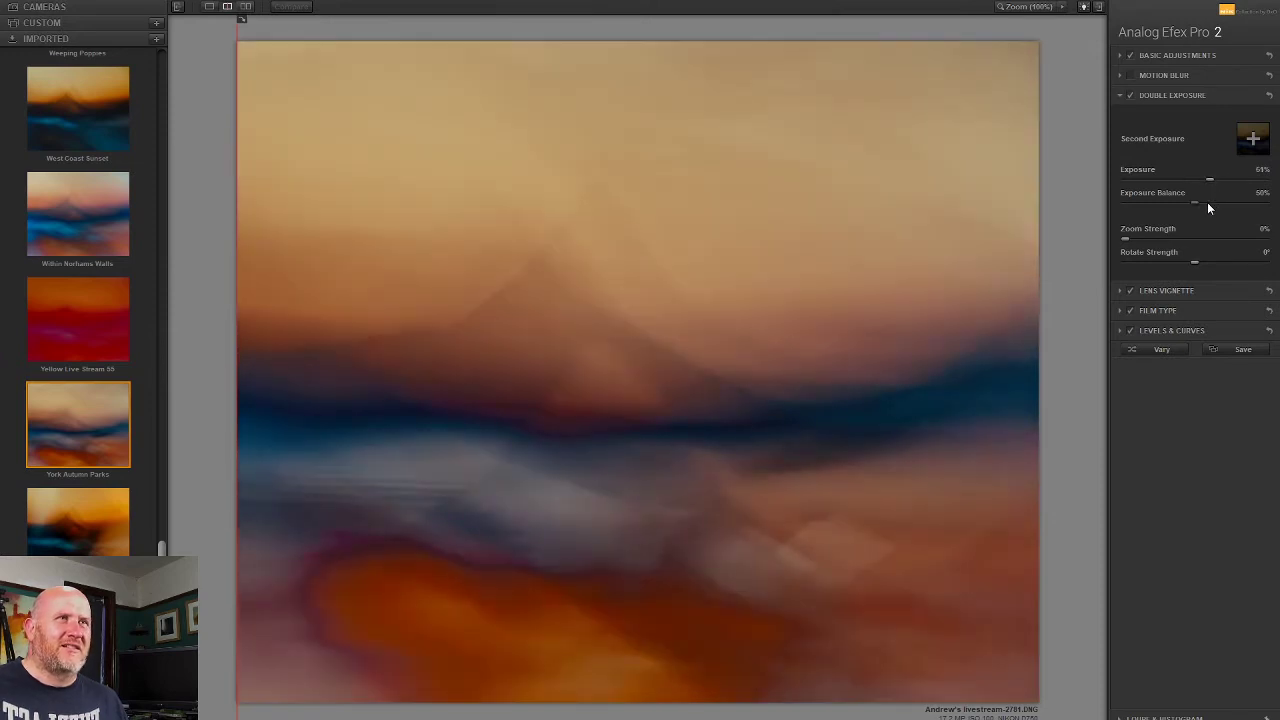
{"action": "left_click", "coordinate": [1207, 203]}
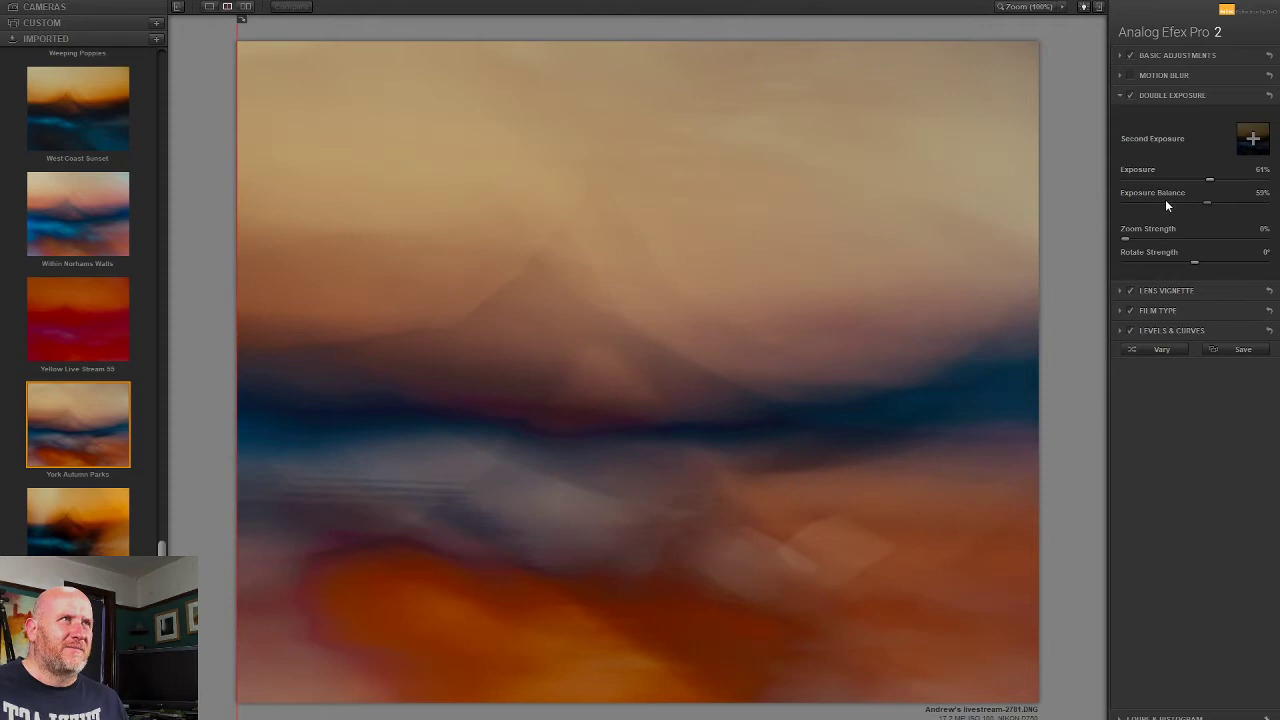
{"action": "mouse_move", "coordinate": [1207, 200]}
{"action": "left_mouse_down"}
{"action": "mouse_move", "coordinate": [1166, 204]}
{"action": "mouse_move", "coordinate": [1220, 210]}
{"action": "mouse_move", "coordinate": [1207, 210]}
{"action": "left_mouse_up"}
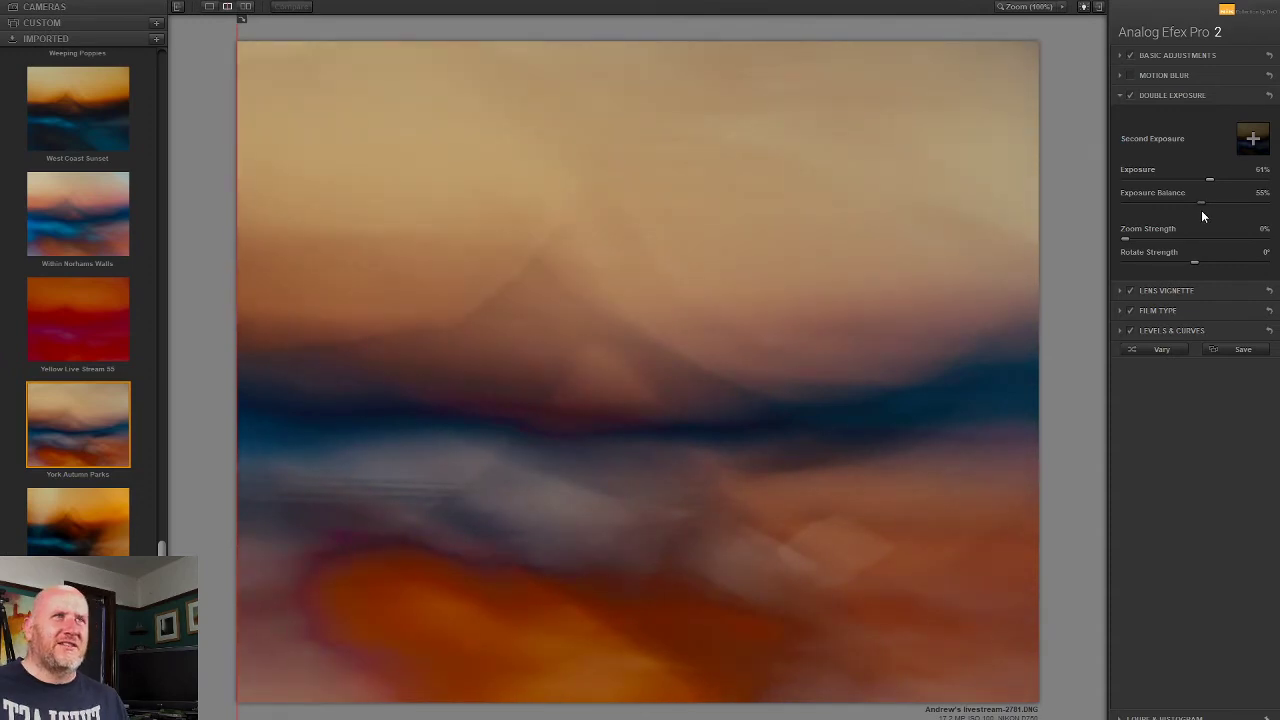
Step: Compare the Basic Adjustments off and on, then set Contrast to 0%, Saturation to -21% and Detail Extraction to 14%
{"action": "left_click", "coordinate": [1130, 54]}
{"action": "left_click", "coordinate": [1130, 54]}
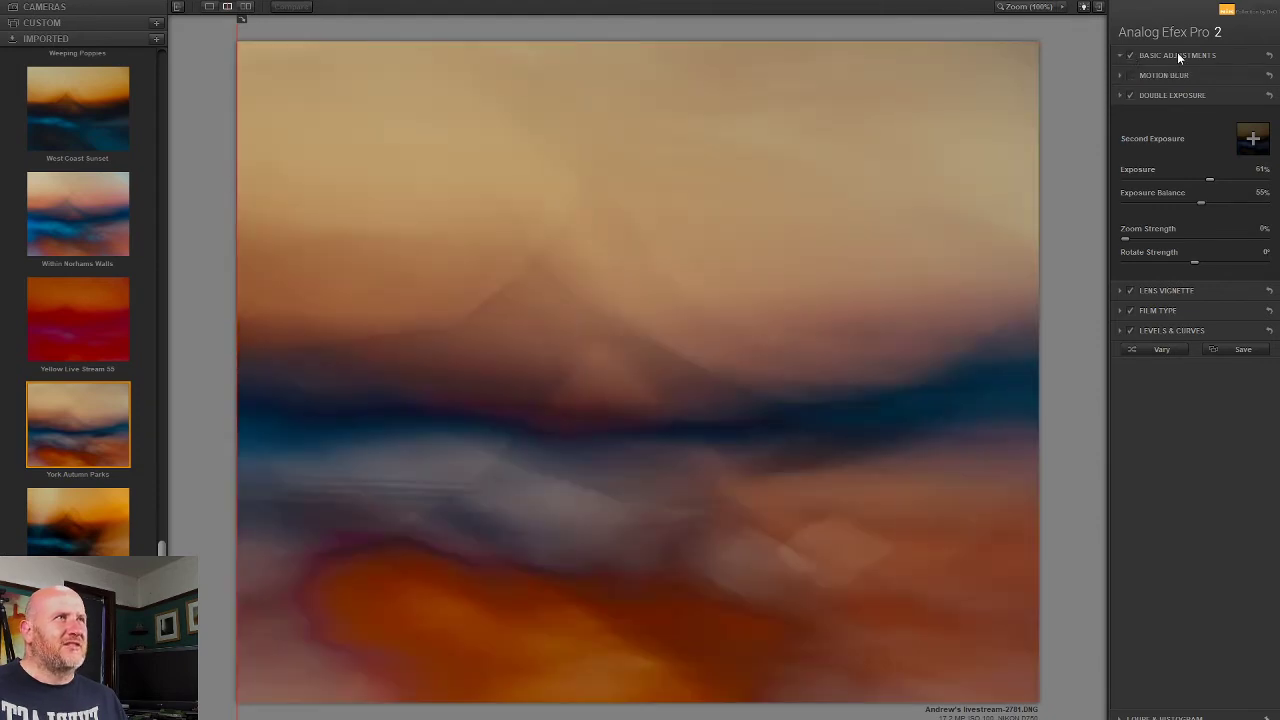
{"action": "left_click", "coordinate": [1178, 55]}
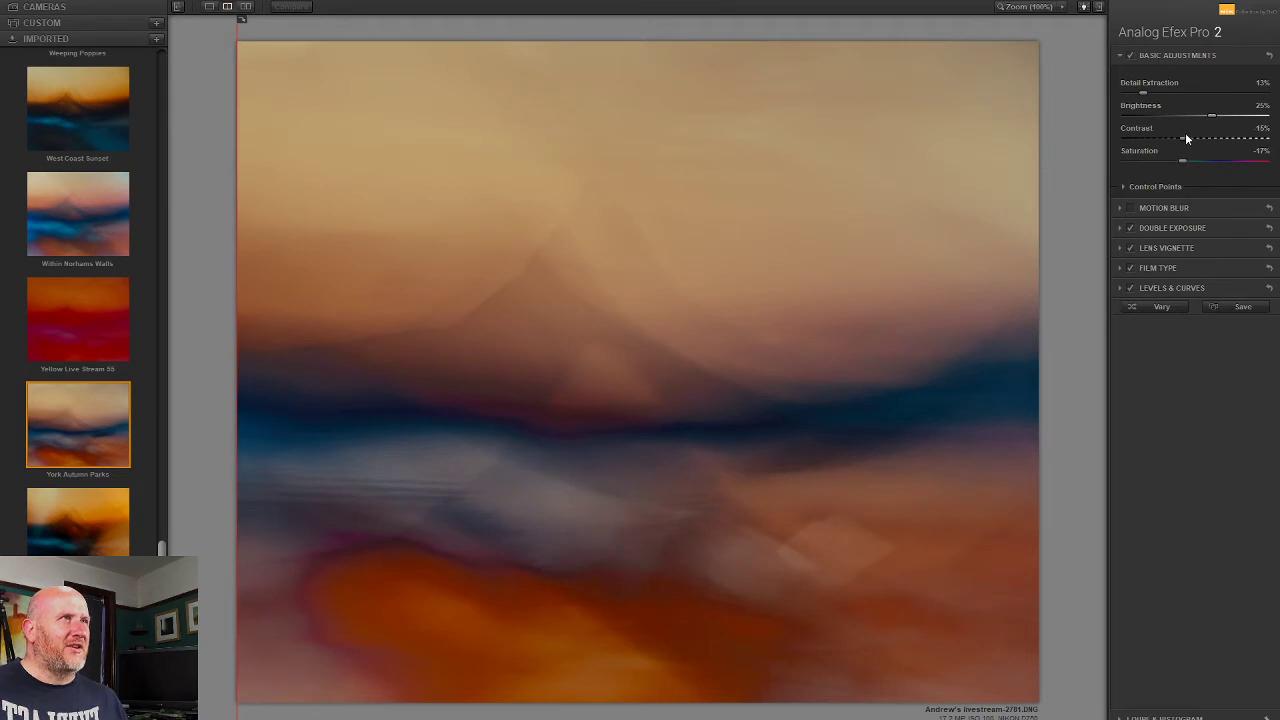
{"action": "left_click", "coordinate": [1185, 140]}
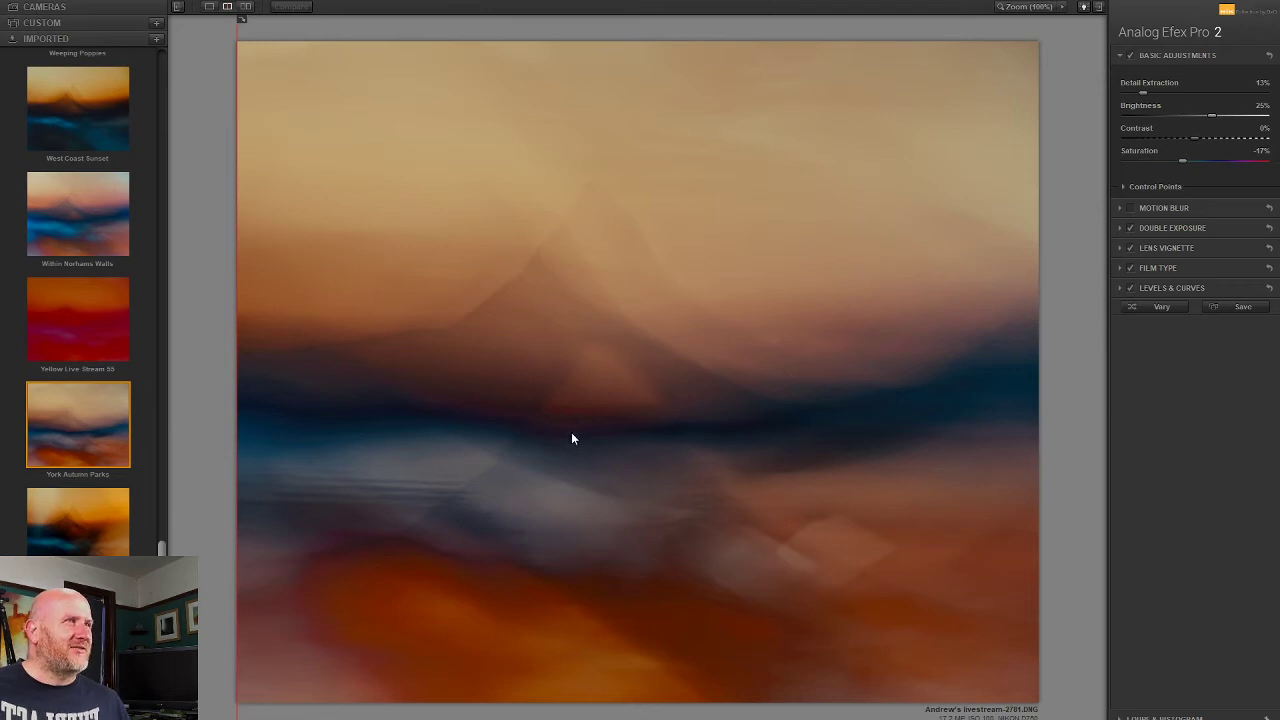
{"action": "double_click", "coordinate": [1182, 159]}
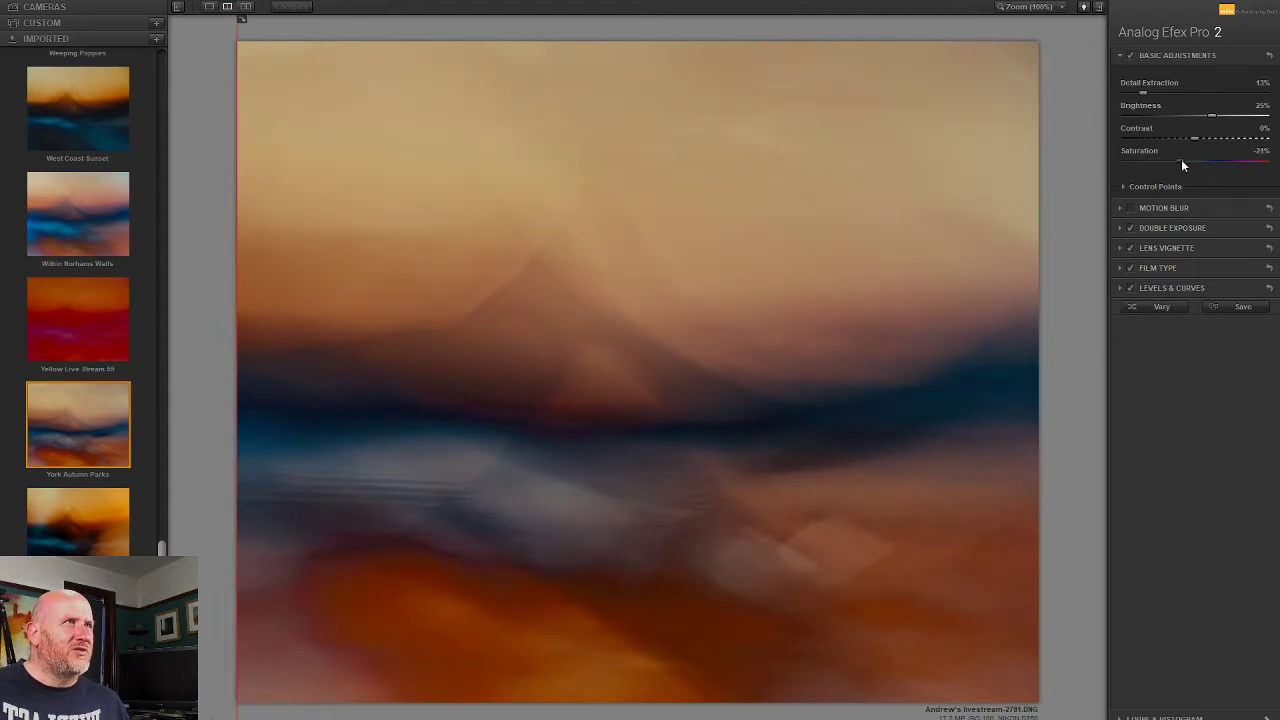
{"action": "left_click_drag", "start_coordinate": [1131, 91], "coordinate": [1064, 87]}
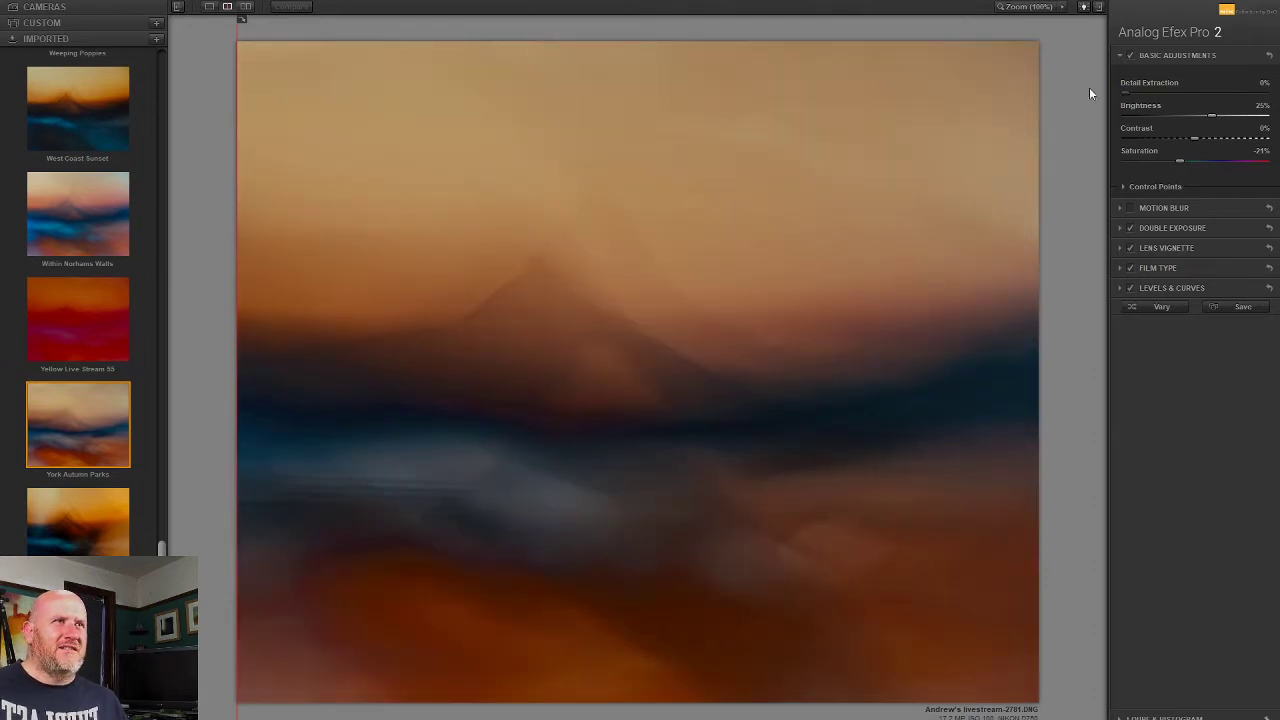
{"action": "left_click_drag", "start_coordinate": [1143, 96], "coordinate": [1148, 98]}
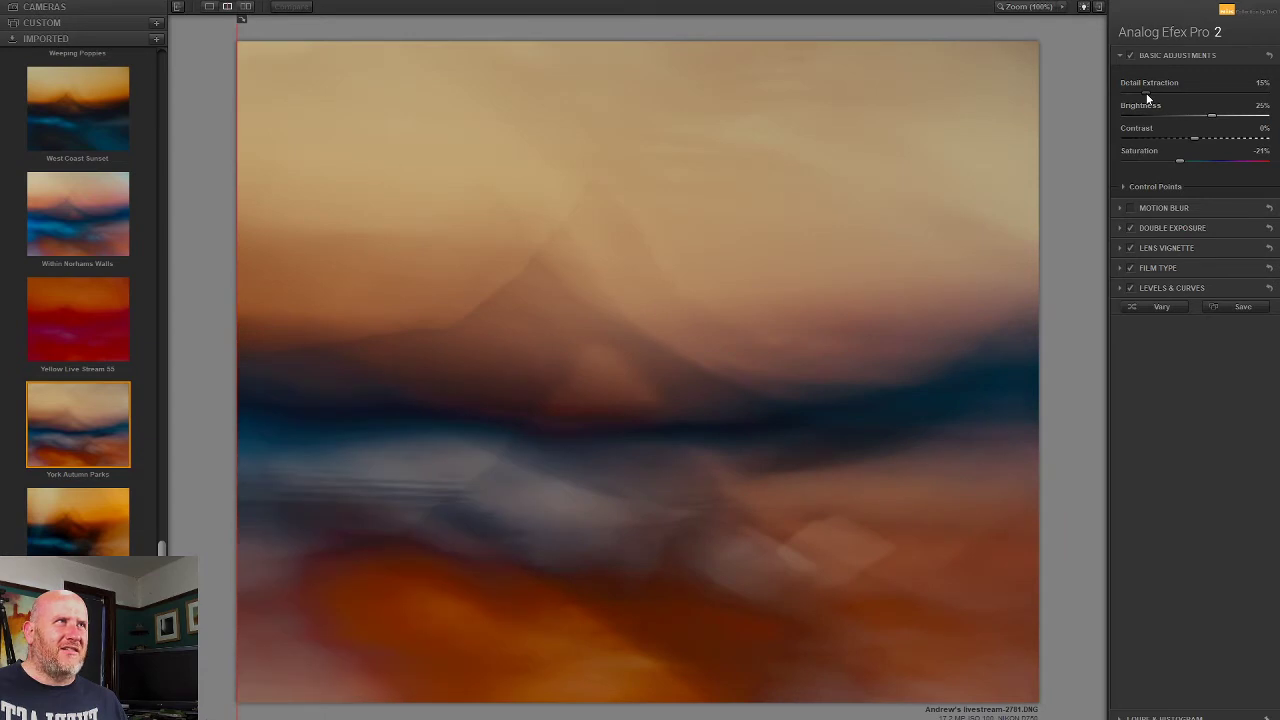
{"action": "left_click_drag", "start_coordinate": [1145, 92], "coordinate": [1144, 92]}
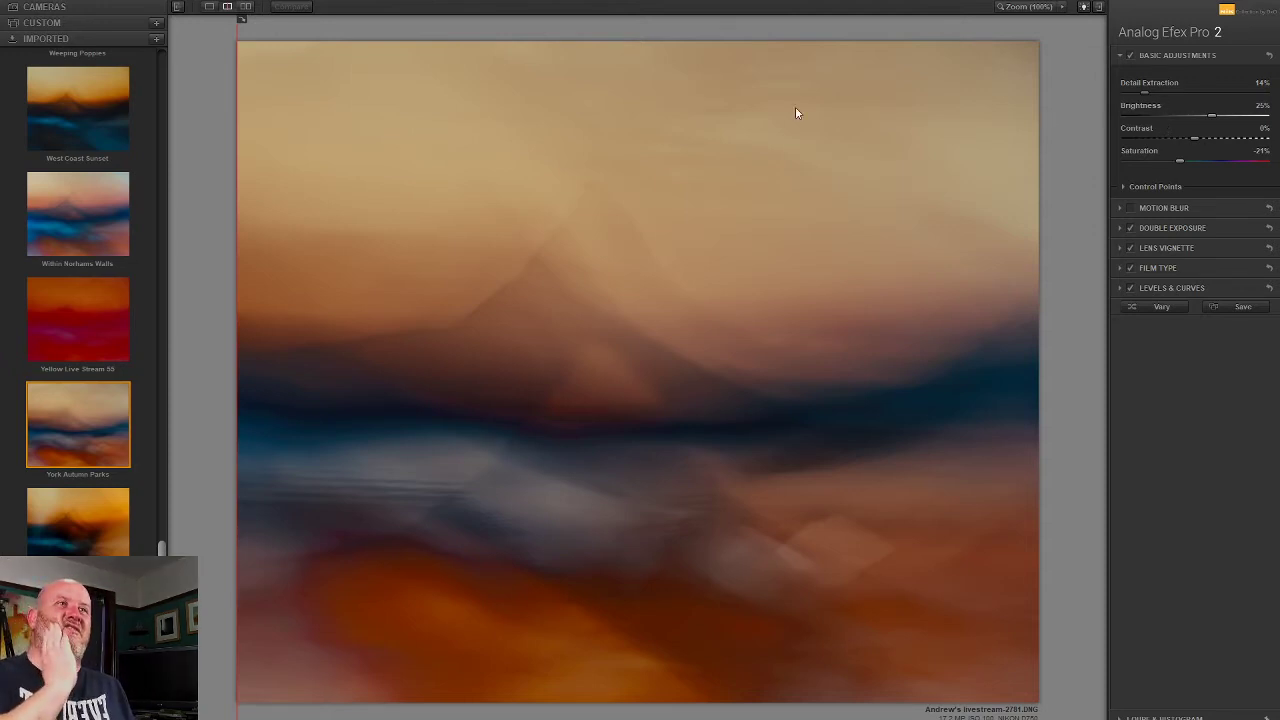
Step: Move the lens vignette's centre down into the orange foreground and set its Amount to -2%
{"action": "left_click", "coordinate": [1146, 247]}
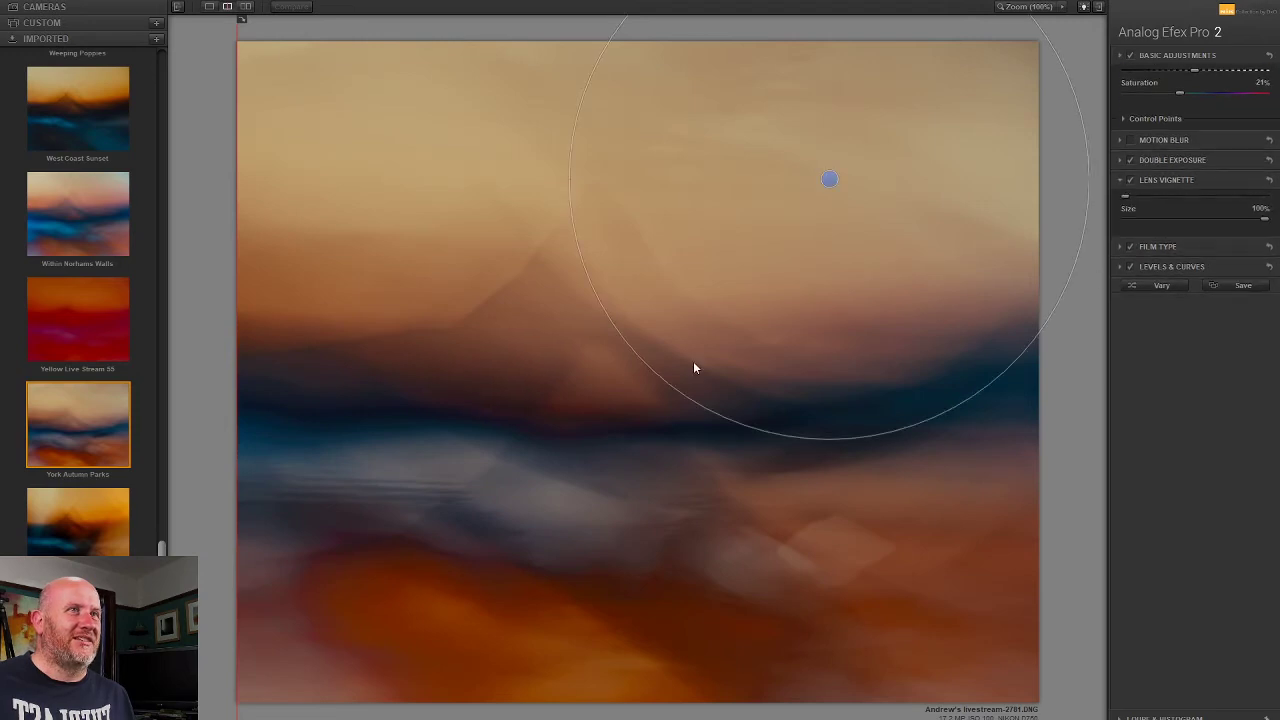
{"action": "left_click_drag", "start_coordinate": [830, 179], "coordinate": [618, 424]}
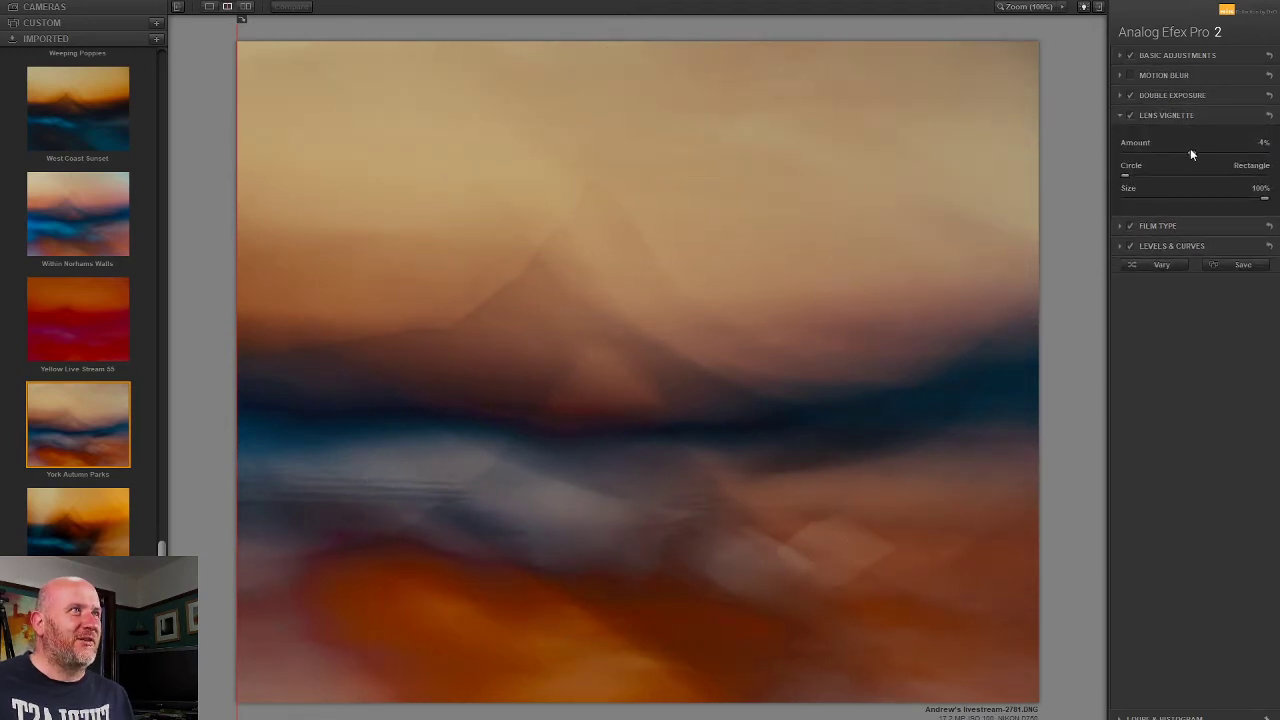
{"action": "mouse_move", "coordinate": [1193, 150]}
{"action": "left_mouse_down"}
{"action": "mouse_move", "coordinate": [1208, 154]}
{"action": "mouse_move", "coordinate": [1167, 154]}
{"action": "mouse_move", "coordinate": [1226, 156]}
{"action": "mouse_move", "coordinate": [1190, 152]}
{"action": "left_mouse_up"}
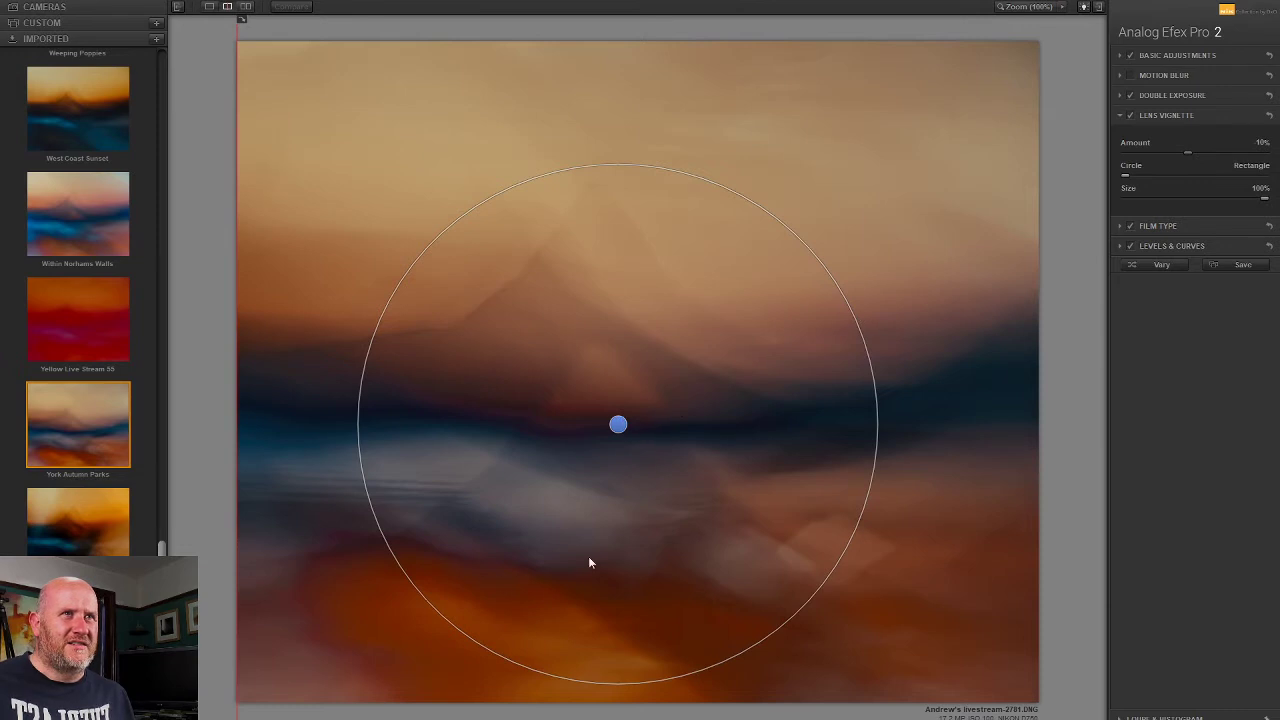
{"action": "left_click_drag", "start_coordinate": [618, 423], "coordinate": [557, 606]}
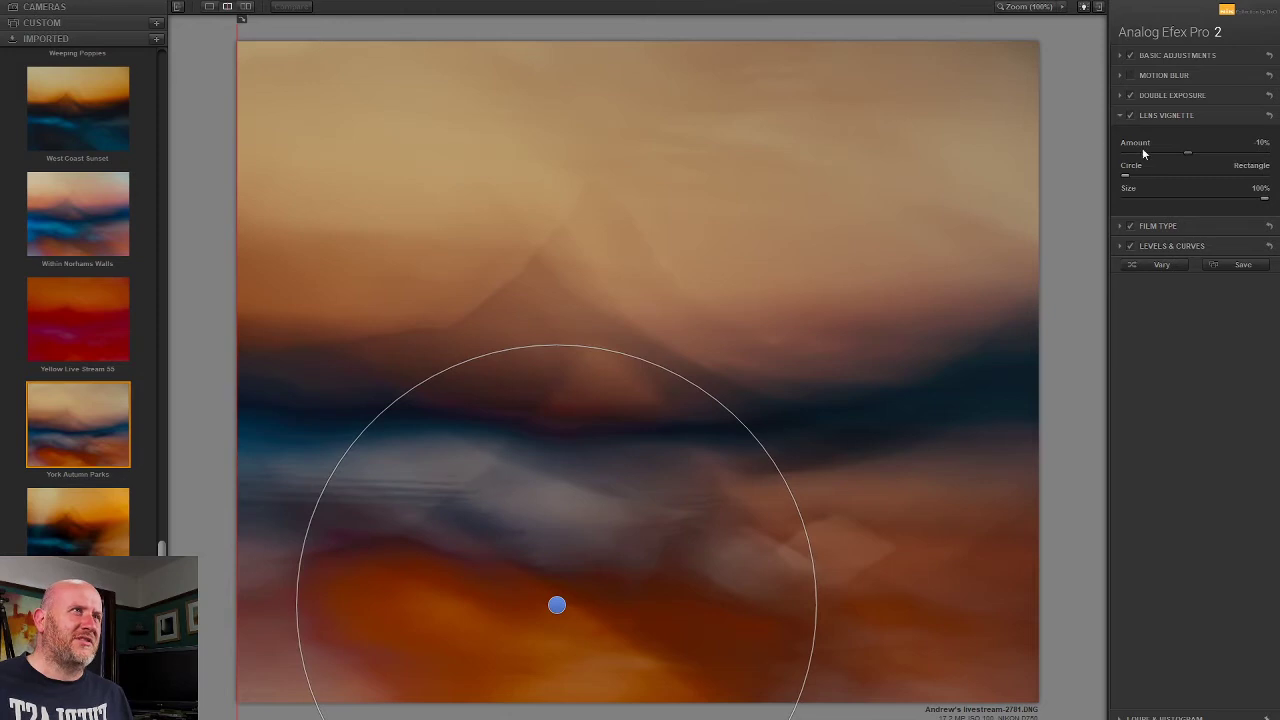
{"action": "mouse_move", "coordinate": [1186, 152]}
{"action": "left_mouse_down"}
{"action": "mouse_move", "coordinate": [1200, 153]}
{"action": "mouse_move", "coordinate": [1186, 154]}
{"action": "left_mouse_up"}
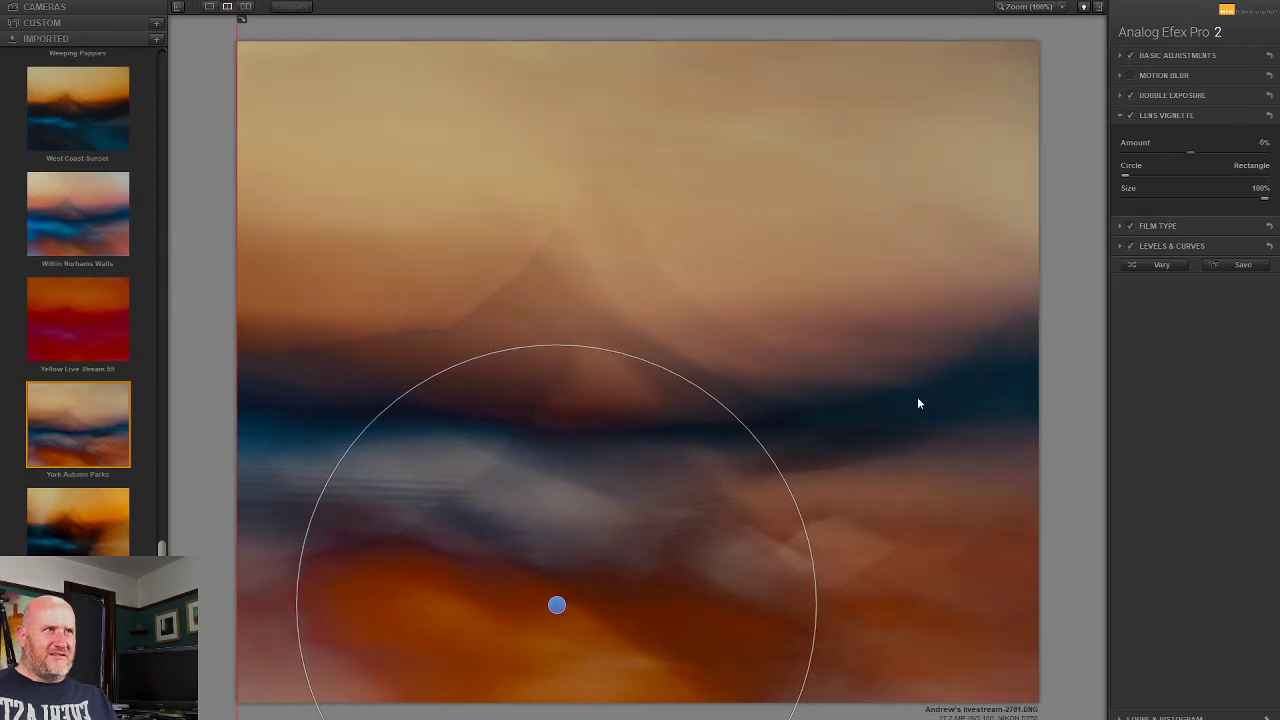
{"action": "left_click", "coordinate": [1189, 152]}
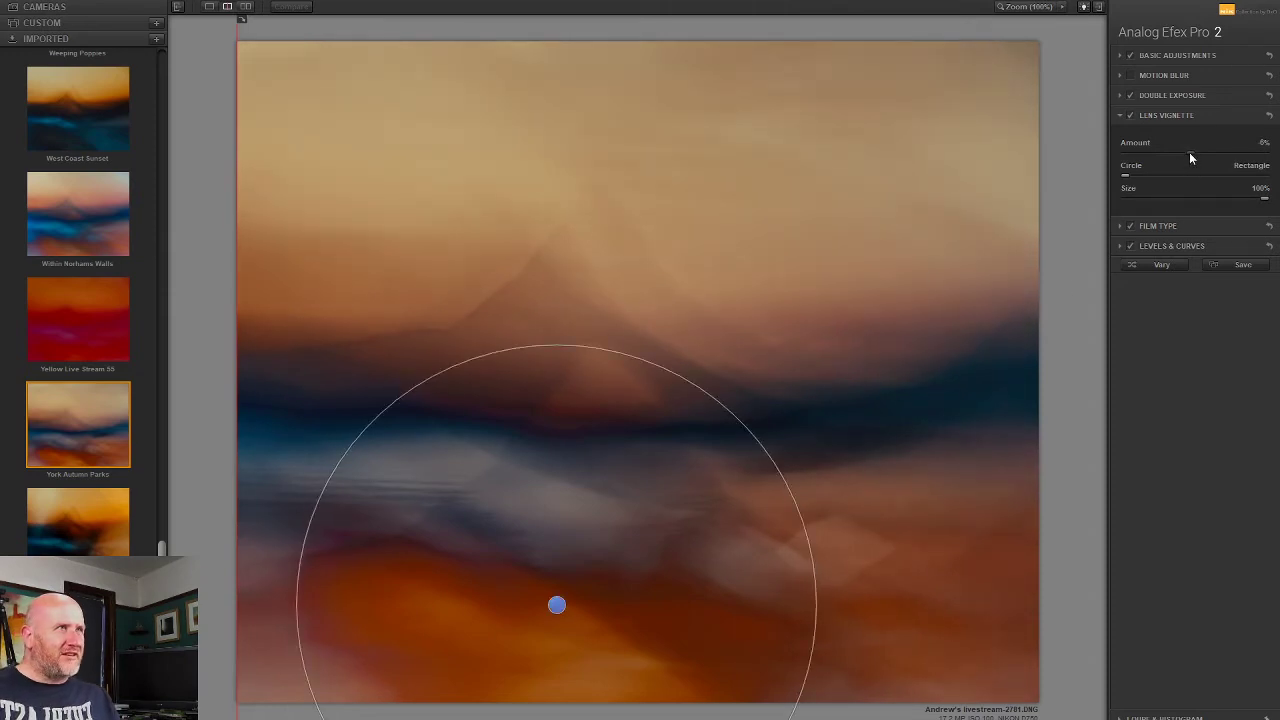
{"action": "left_click_drag", "start_coordinate": [1190, 152], "coordinate": [1192, 152]}
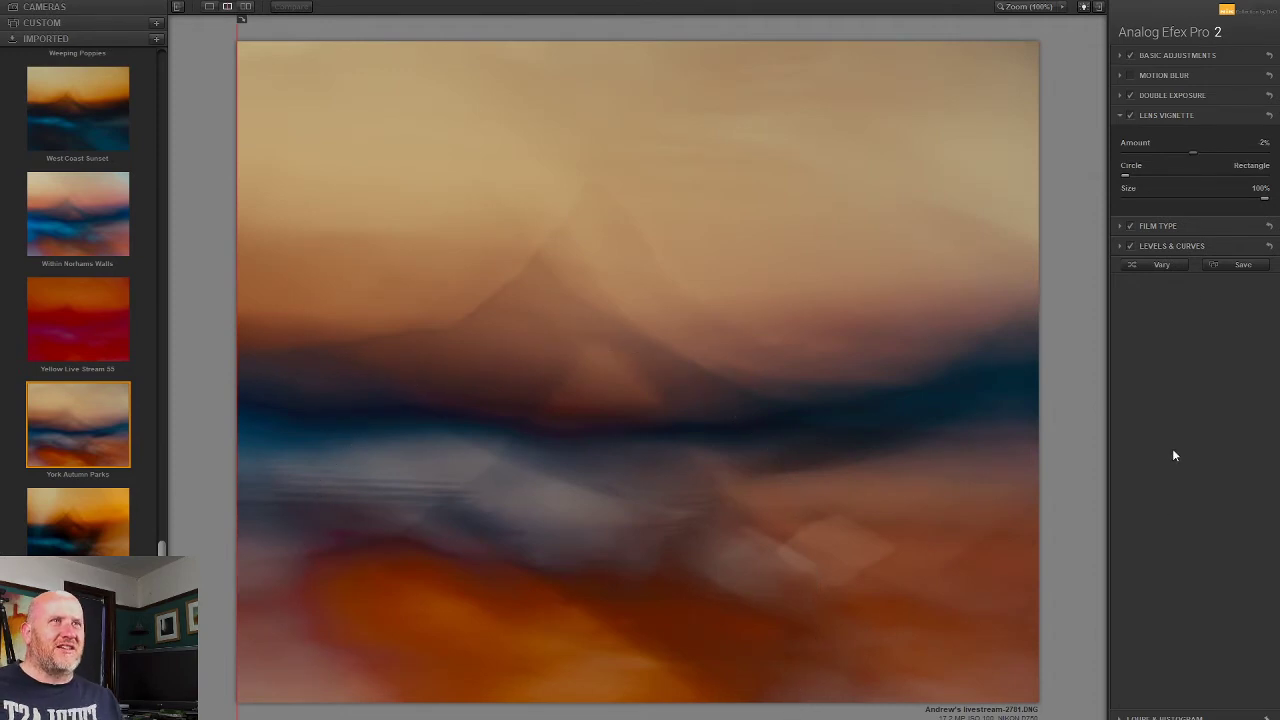
Step: Compare the image with the Film Type and the Levels & Curves effects switched off and on
{"action": "left_click", "coordinate": [1130, 226]}
{"action": "left_click", "coordinate": [1129, 225]}
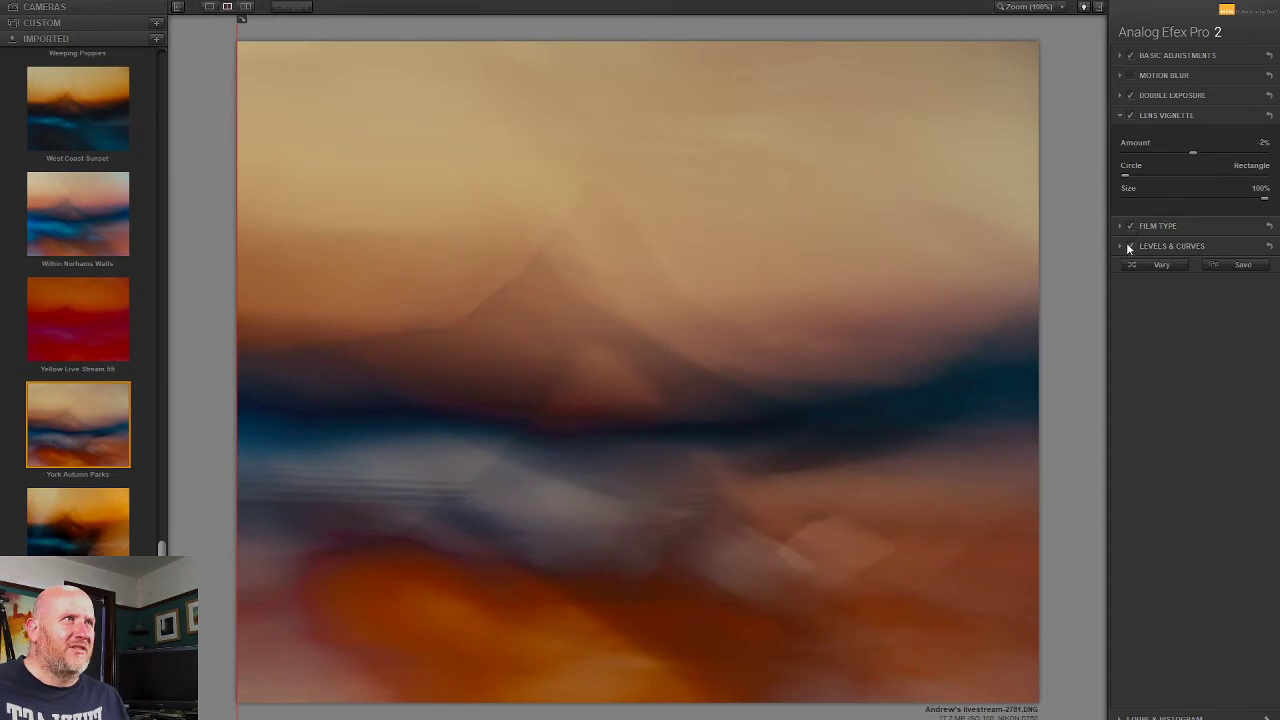
{"action": "left_click", "coordinate": [1129, 246]}
{"action": "left_click", "coordinate": [1129, 246]}
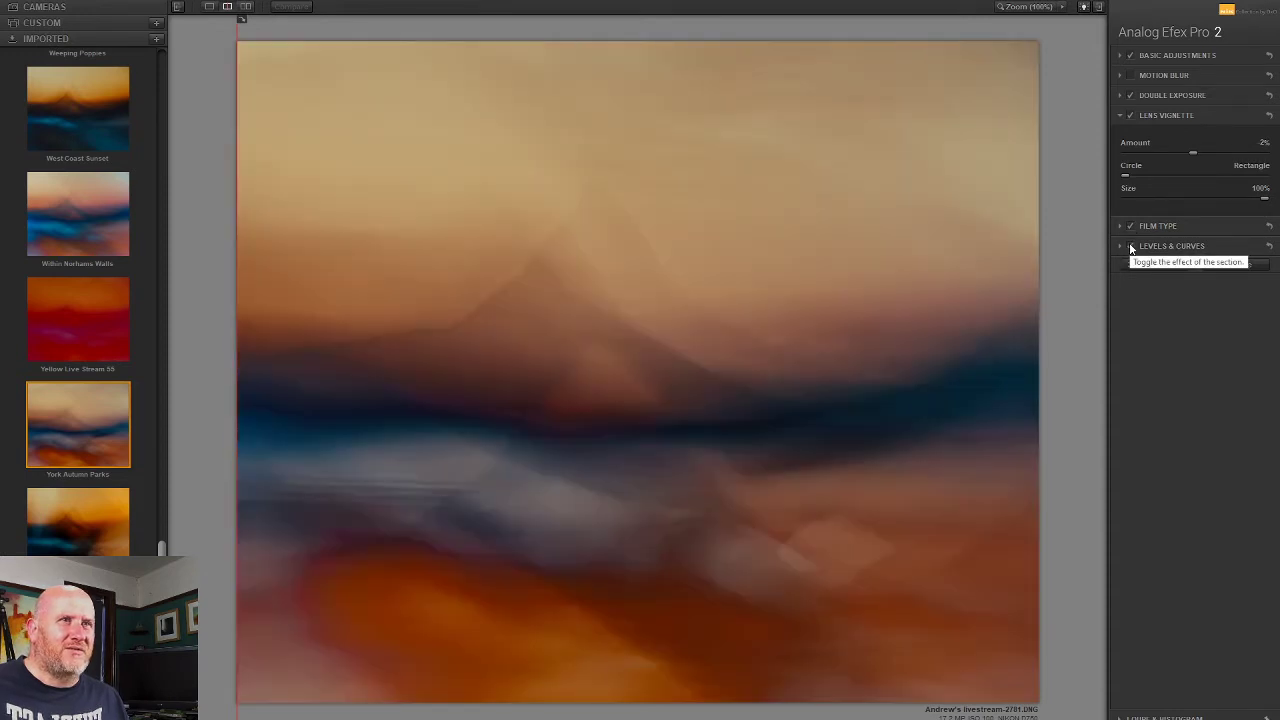
Step: Raise the RGB curve's white point to full, lift its upper-midtone point slightly, and apply the filter to the image
{"action": "left_click", "coordinate": [1165, 246]}
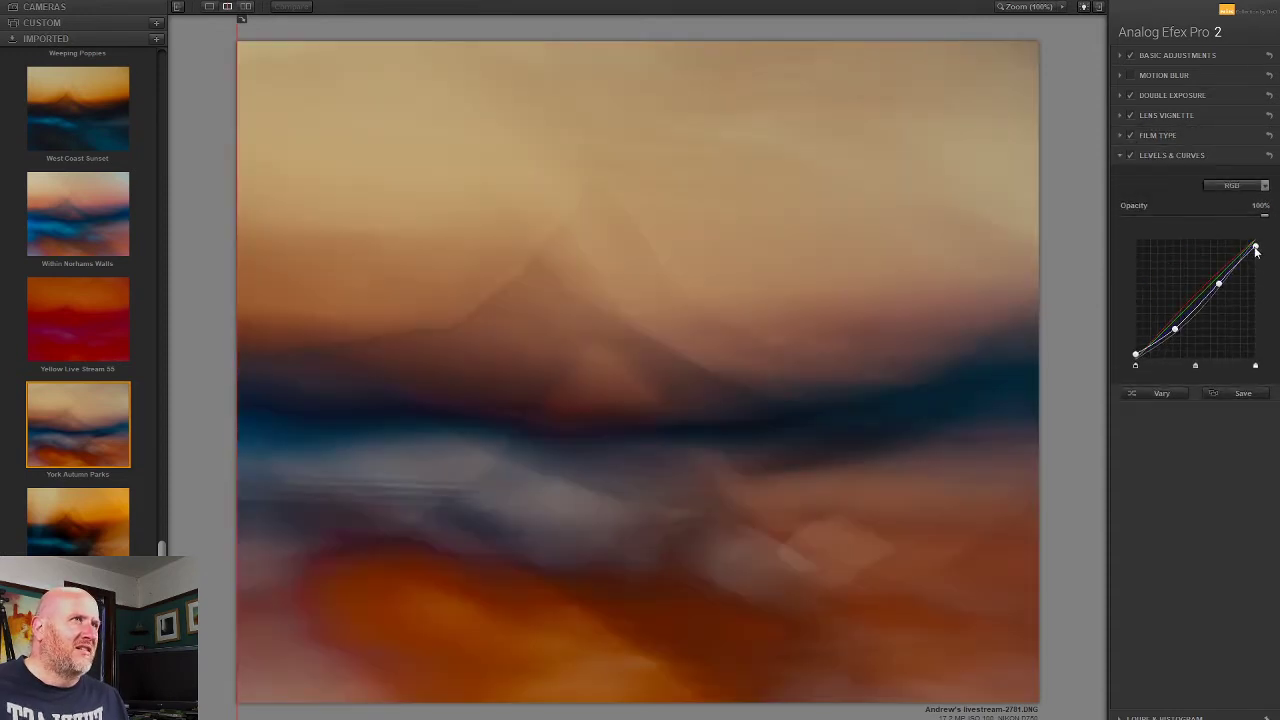
{"action": "left_click_drag", "start_coordinate": [1256, 251], "coordinate": [1255, 229]}
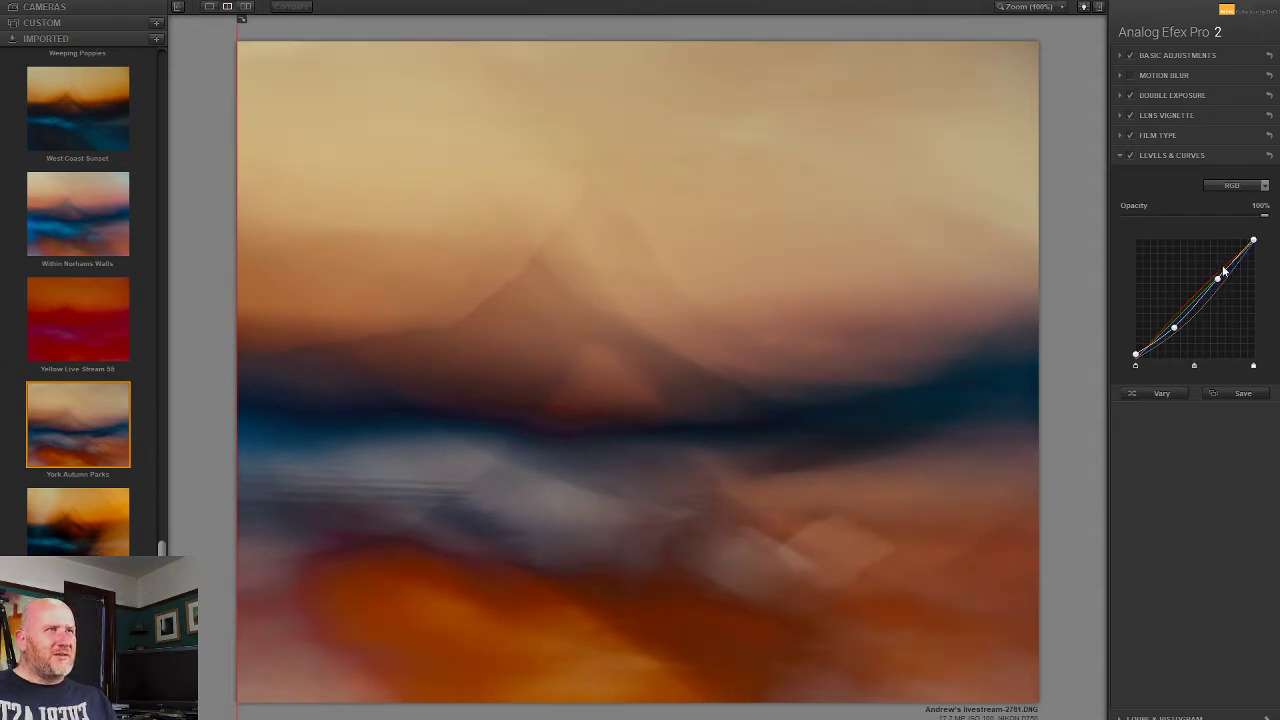
{"action": "left_click_drag", "start_coordinate": [1217, 284], "coordinate": [1217, 281]}
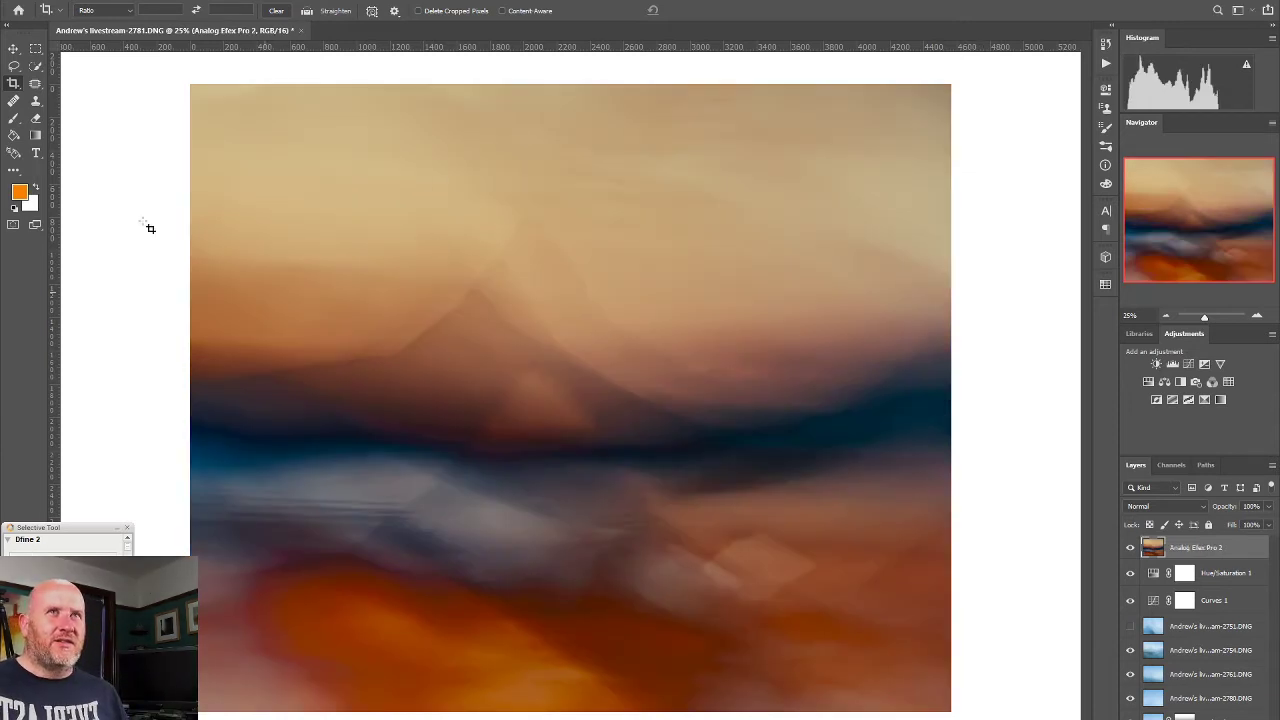
Step: Crop the image to a 1:1 square with the rule-of-thirds overlay, shifting the picture slightly right within the frame
{"action": "left_click", "coordinate": [15, 83]}
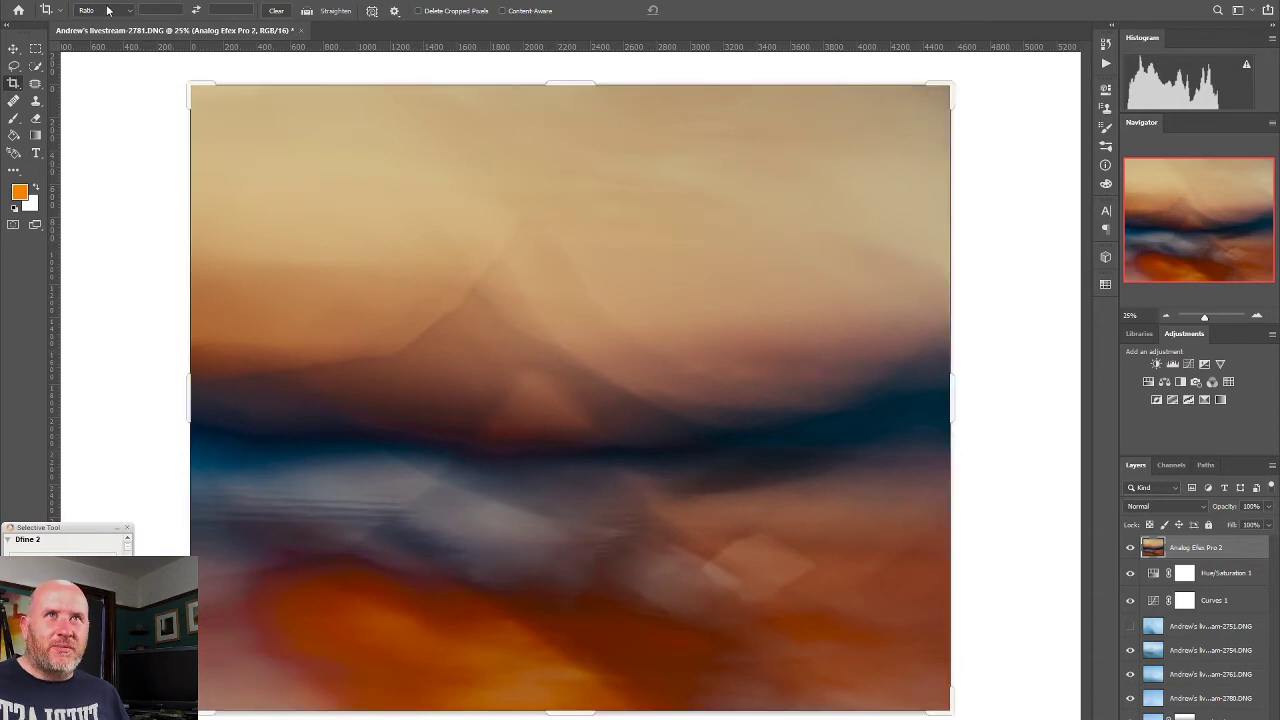
{"action": "left_click", "coordinate": [107, 10]}
{"action": "left_click", "coordinate": [110, 65]}
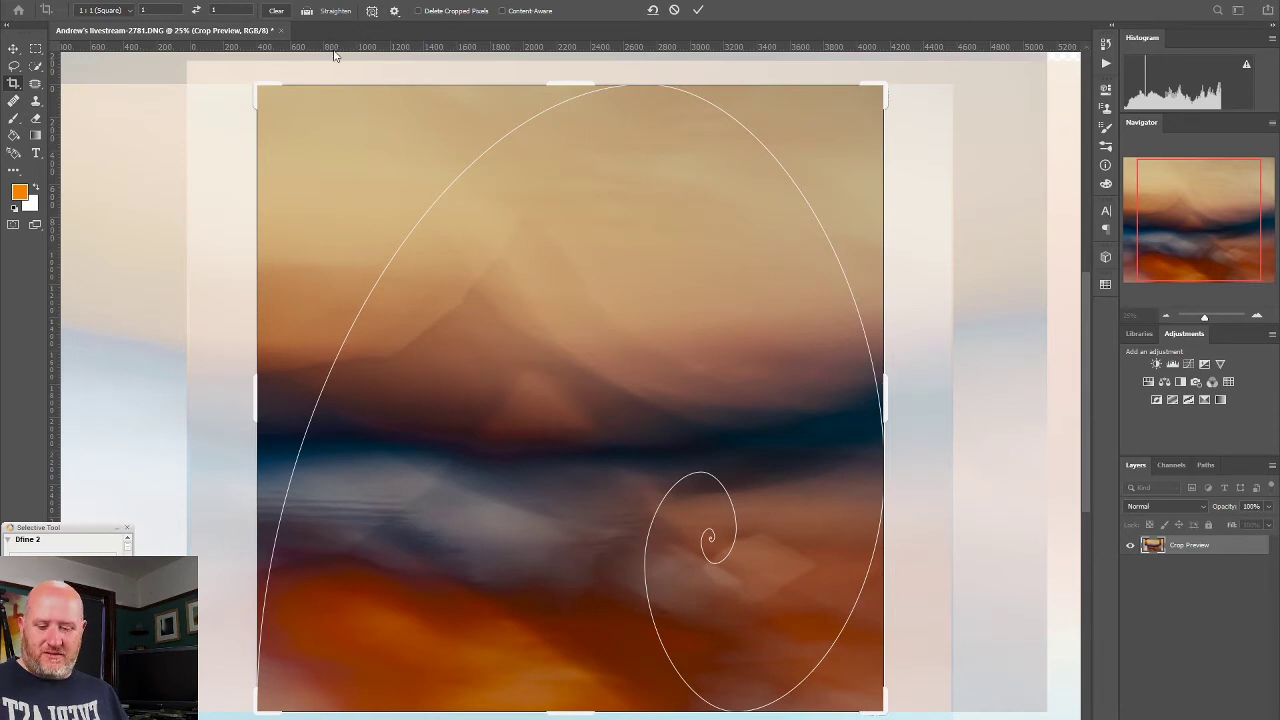
{"action": "key", "text": "o"}
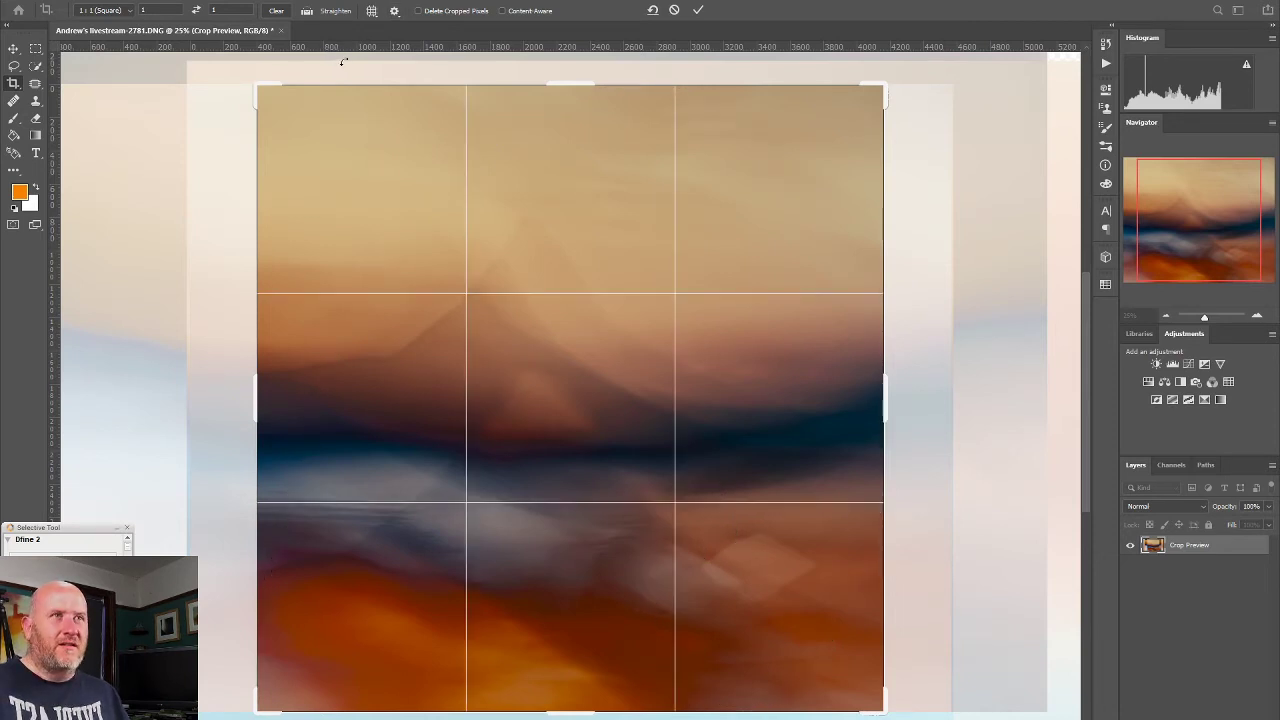
{"action": "left_click_drag", "start_coordinate": [553, 220], "coordinate": [591, 220]}
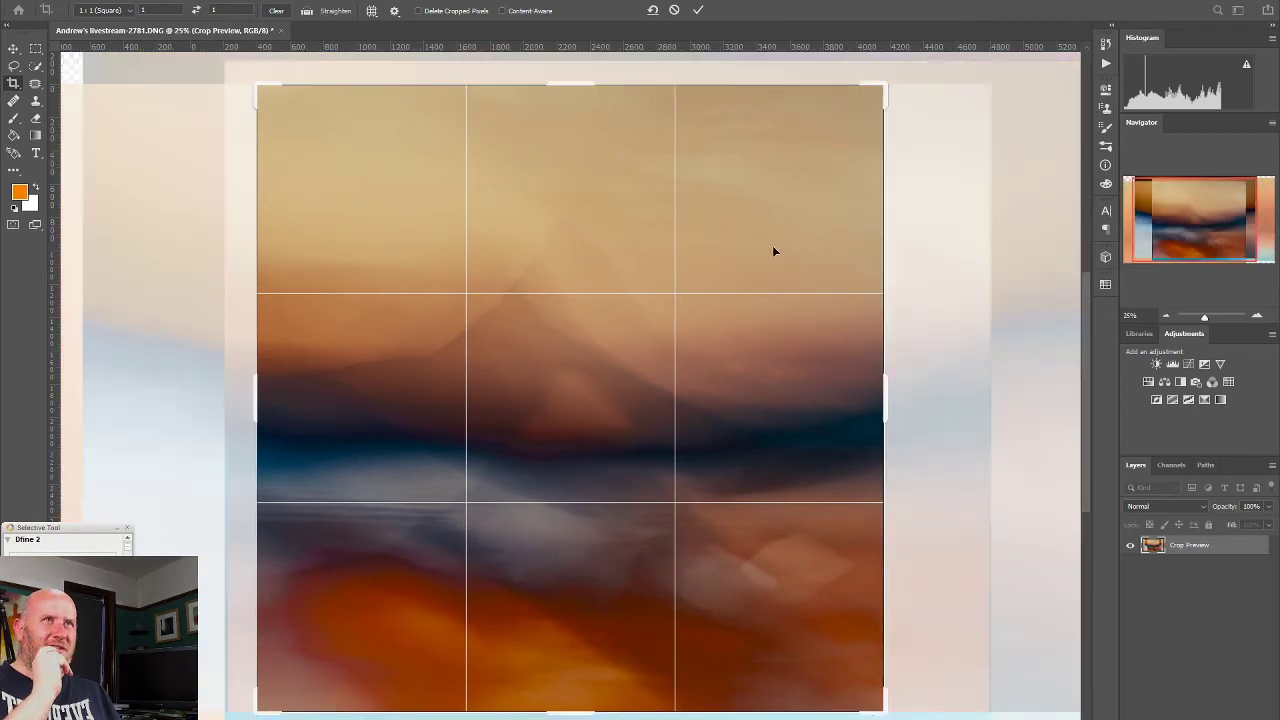
{"action": "left_click", "coordinate": [698, 9]}
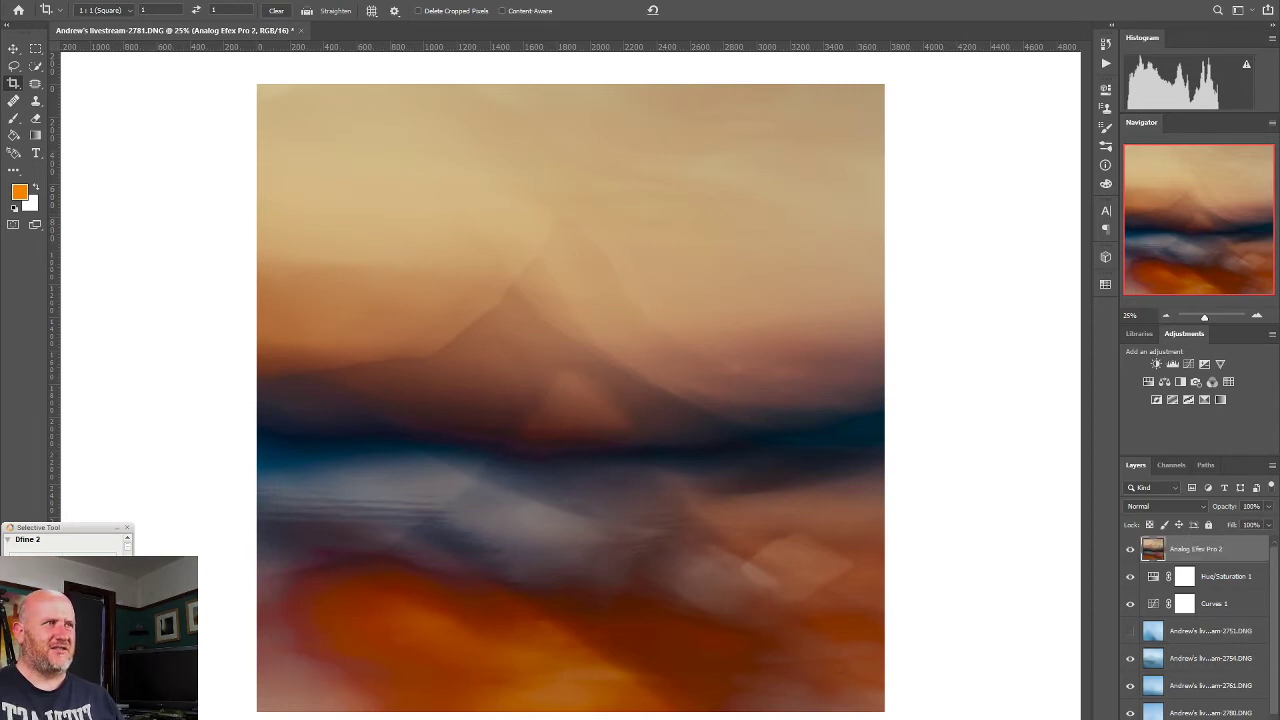
Step: Flatten the composite's layers into a single background and save the document
{"action": "left_click", "coordinate": [1272, 466]}
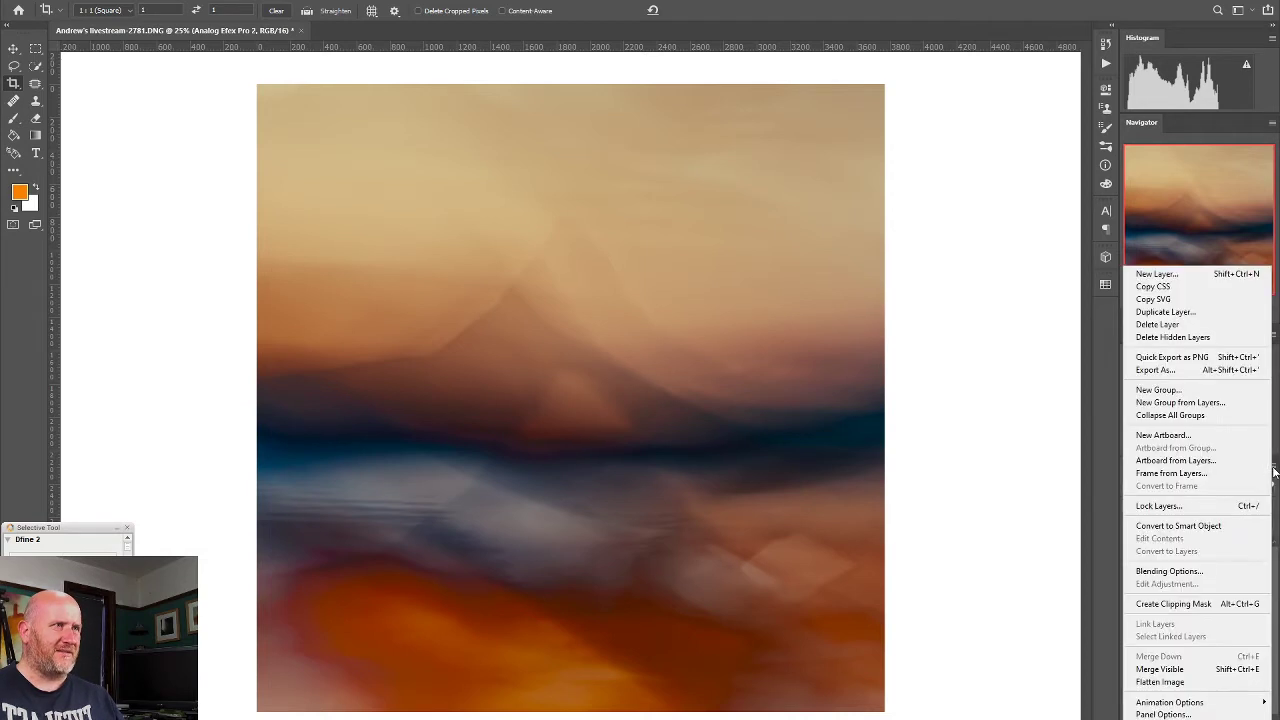
{"action": "left_click", "coordinate": [1190, 682]}
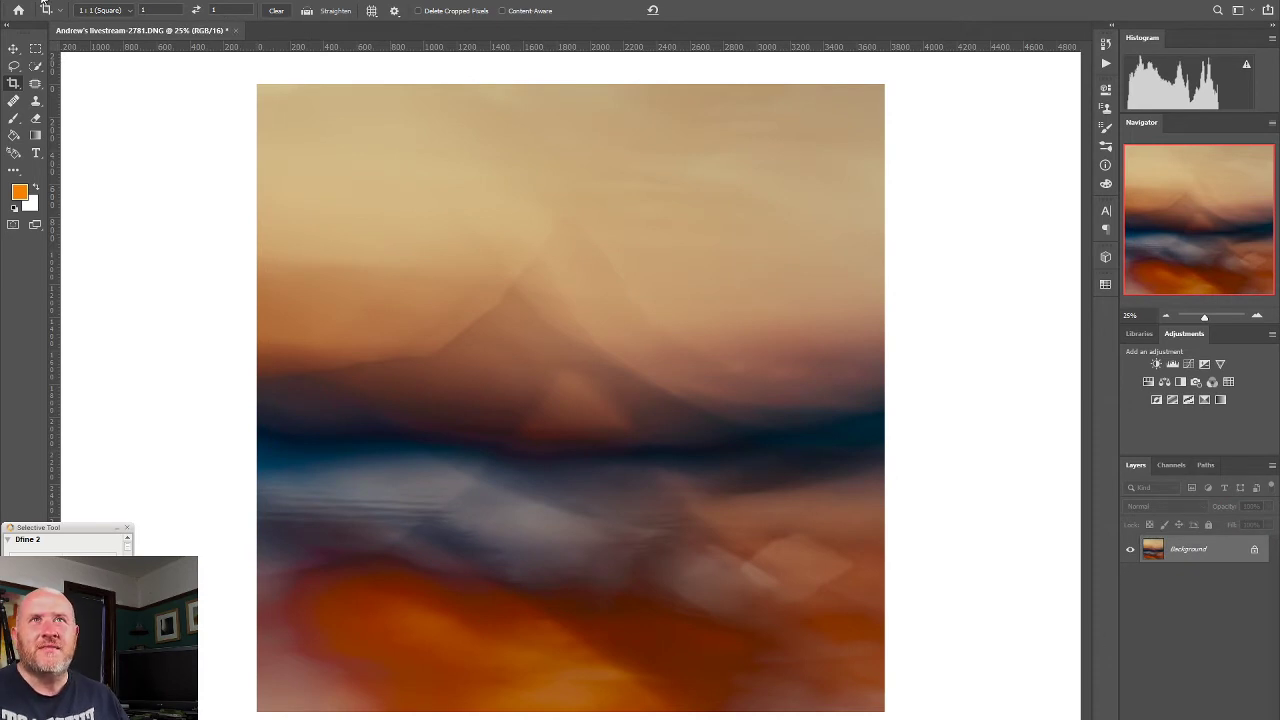
{"action": "left_click", "coordinate": [40, 2]}
{"action": "left_click", "coordinate": [59, 143]}
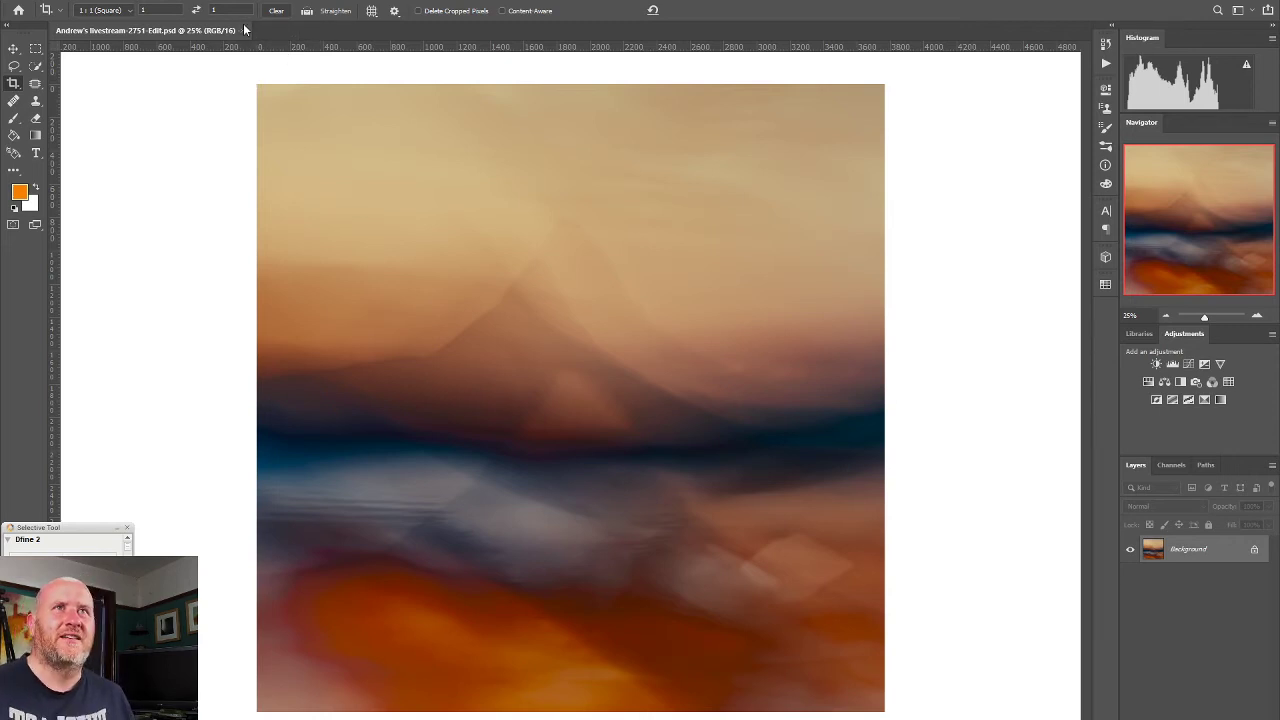
Step: Close the saved composite and switch to Lightroom Classic
{"action": "left_click", "coordinate": [244, 30]}
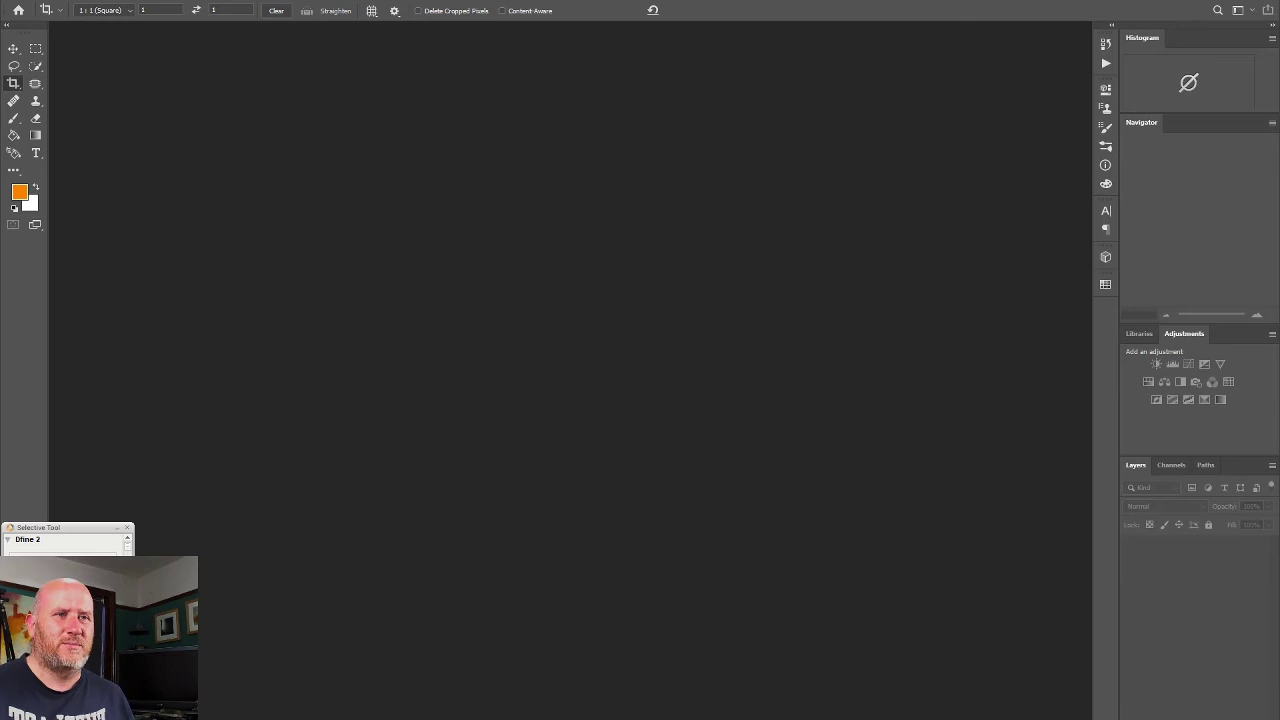
{"action": "mouse_move", "coordinate": [421, 719]}
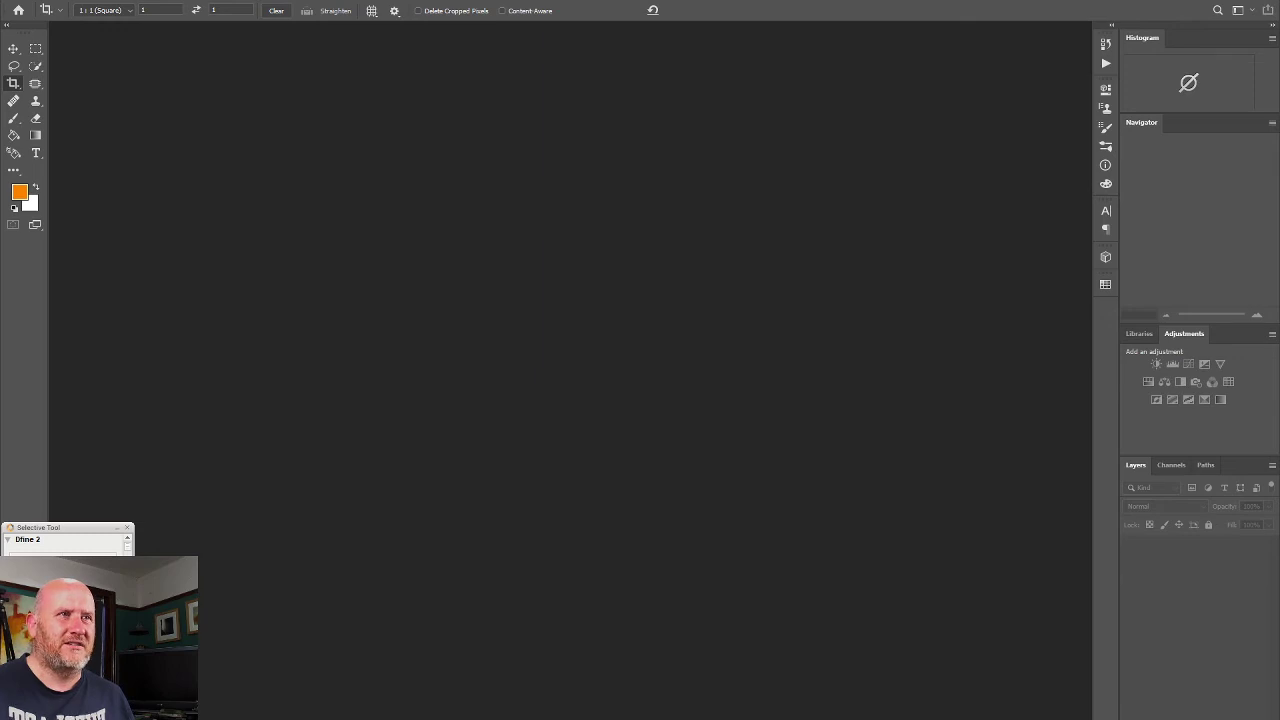
{"action": "key", "text": "alt+Tab"}
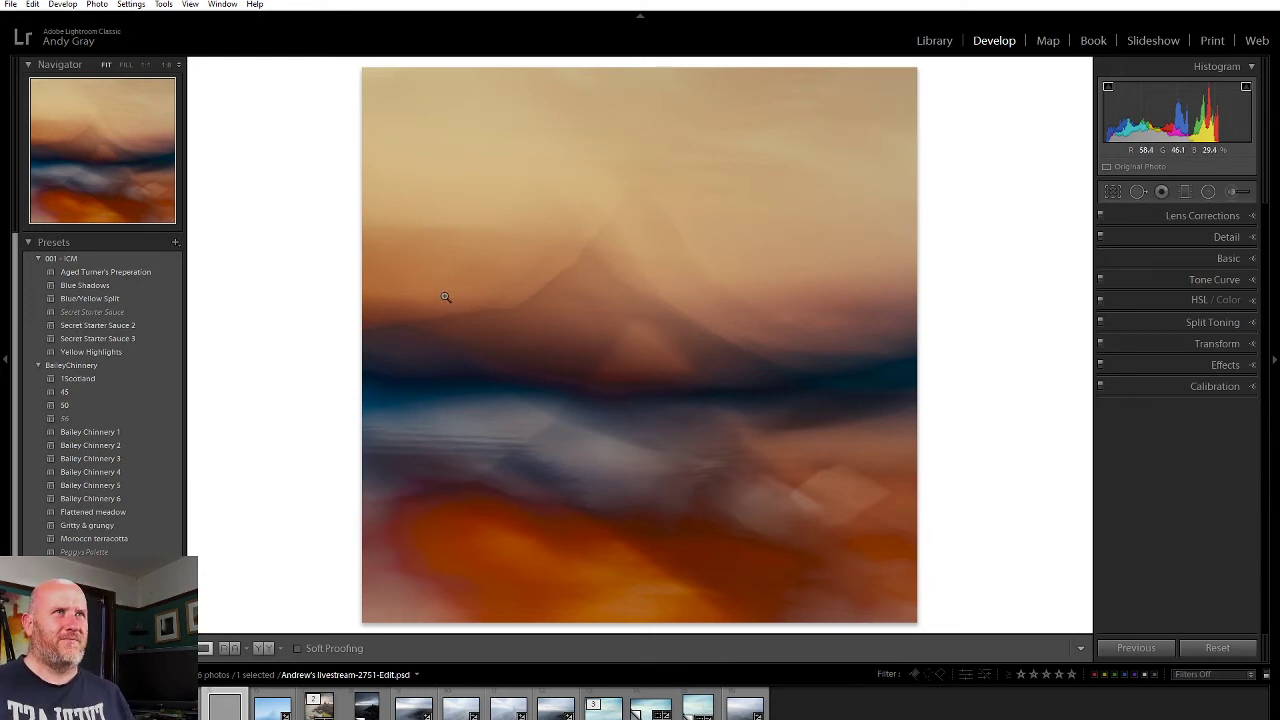
Step: Add a wide elliptical radial filter over the sky and mountain with Exposure 0.26 and Temp 15
{"action": "left_click", "coordinate": [1208, 193]}
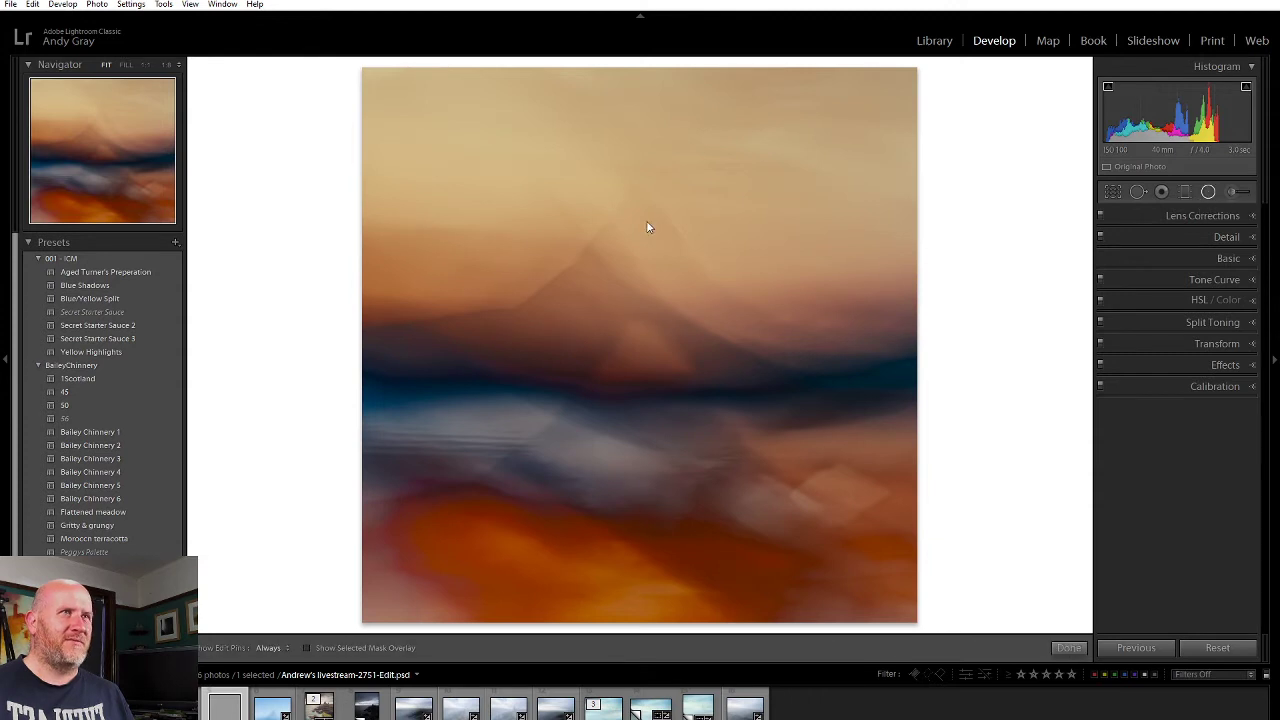
{"action": "left_click_drag", "start_coordinate": [641, 267], "coordinate": [1072, 392]}
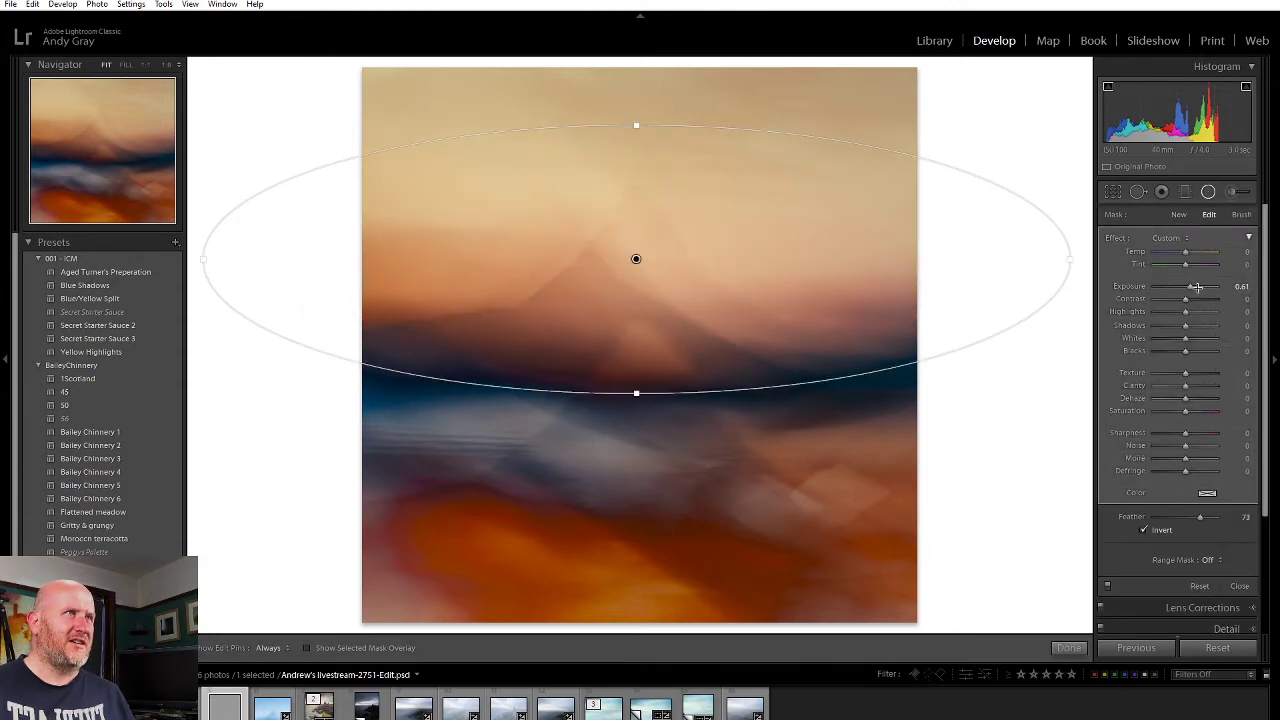
{"action": "left_click_drag", "start_coordinate": [1190, 291], "coordinate": [1188, 291]}
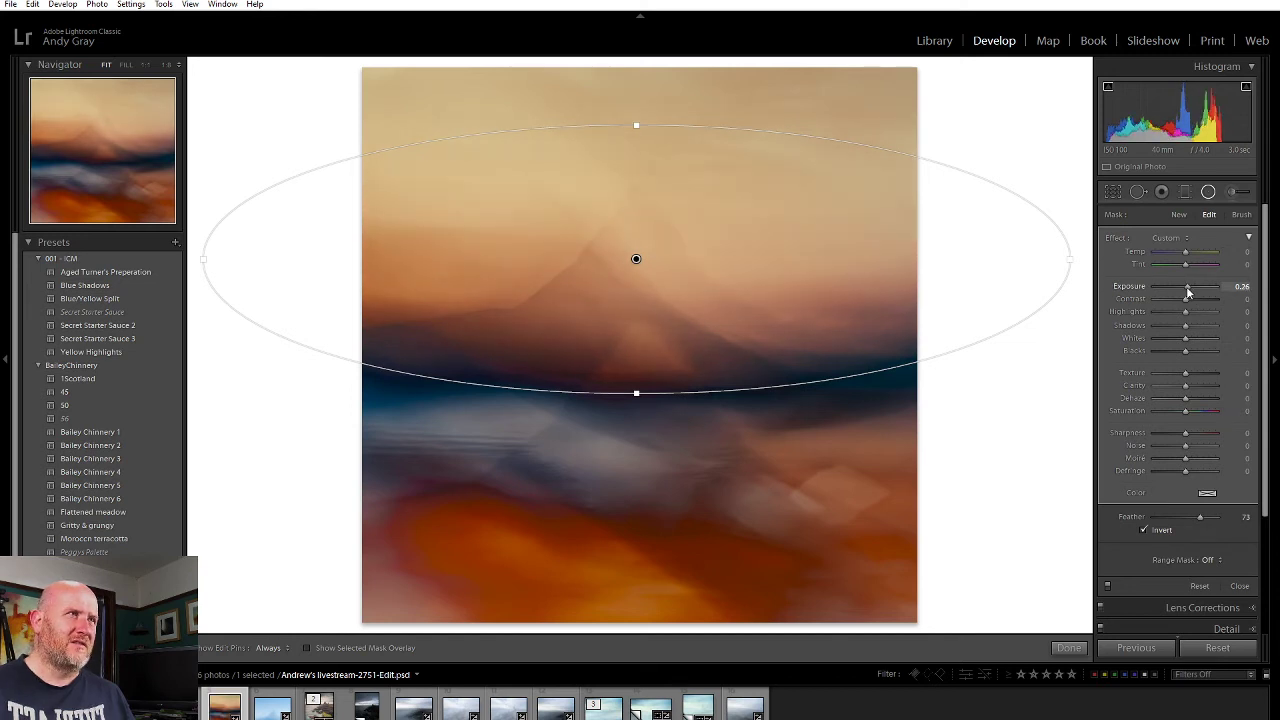
{"action": "left_click_drag", "start_coordinate": [1186, 256], "coordinate": [1190, 256]}
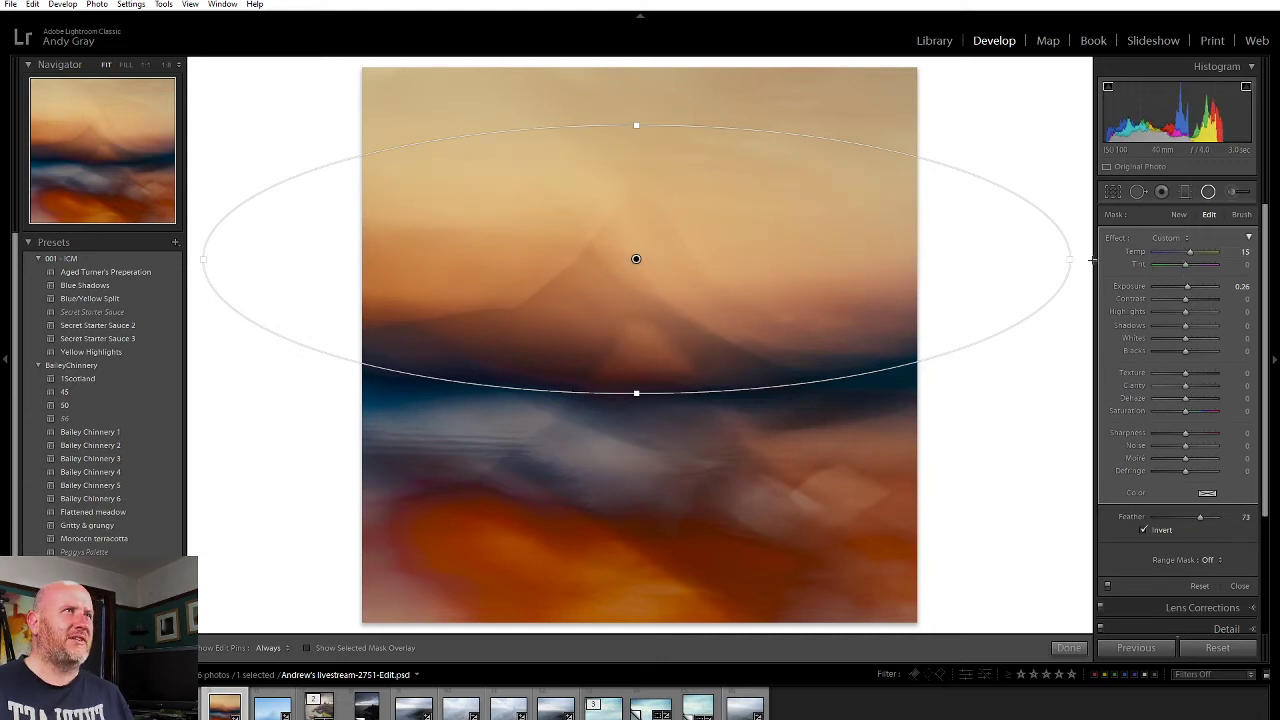
{"action": "left_click", "coordinate": [1069, 648]}
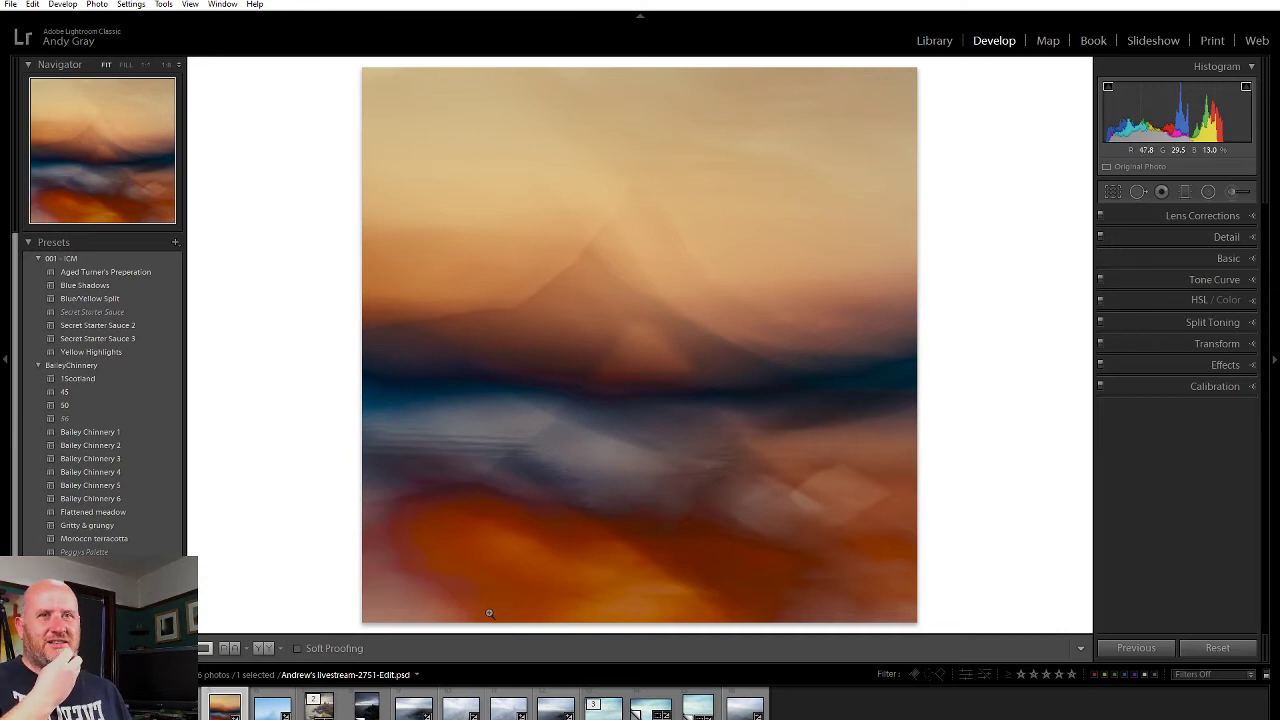
Step: Compare the finished composite with the blue misty mountain source photo numbered 2754
{"action": "left_click", "coordinate": [693, 708]}
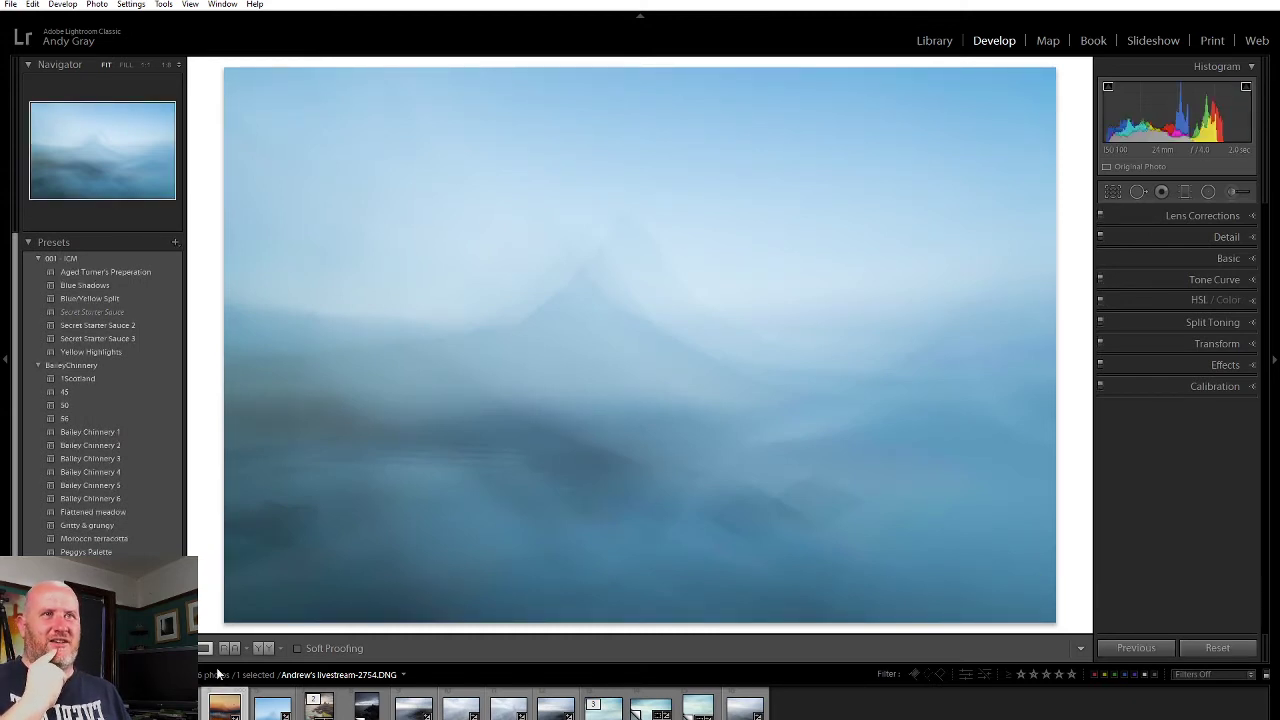
{"action": "left_click", "coordinate": [233, 703]}
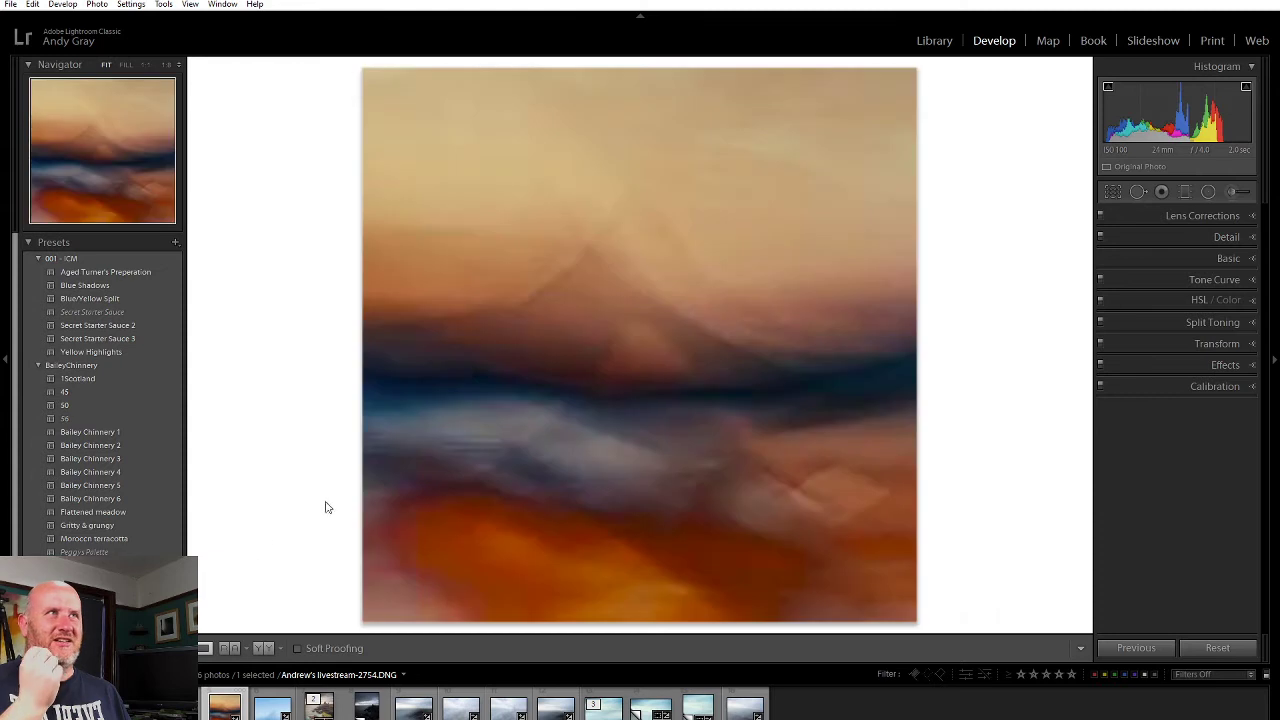
Step: Find the pier and lighthouse photo untitled-0009.nef in the coastal photos' library folder and open it for developing
{"action": "left_click", "coordinate": [940, 42]}
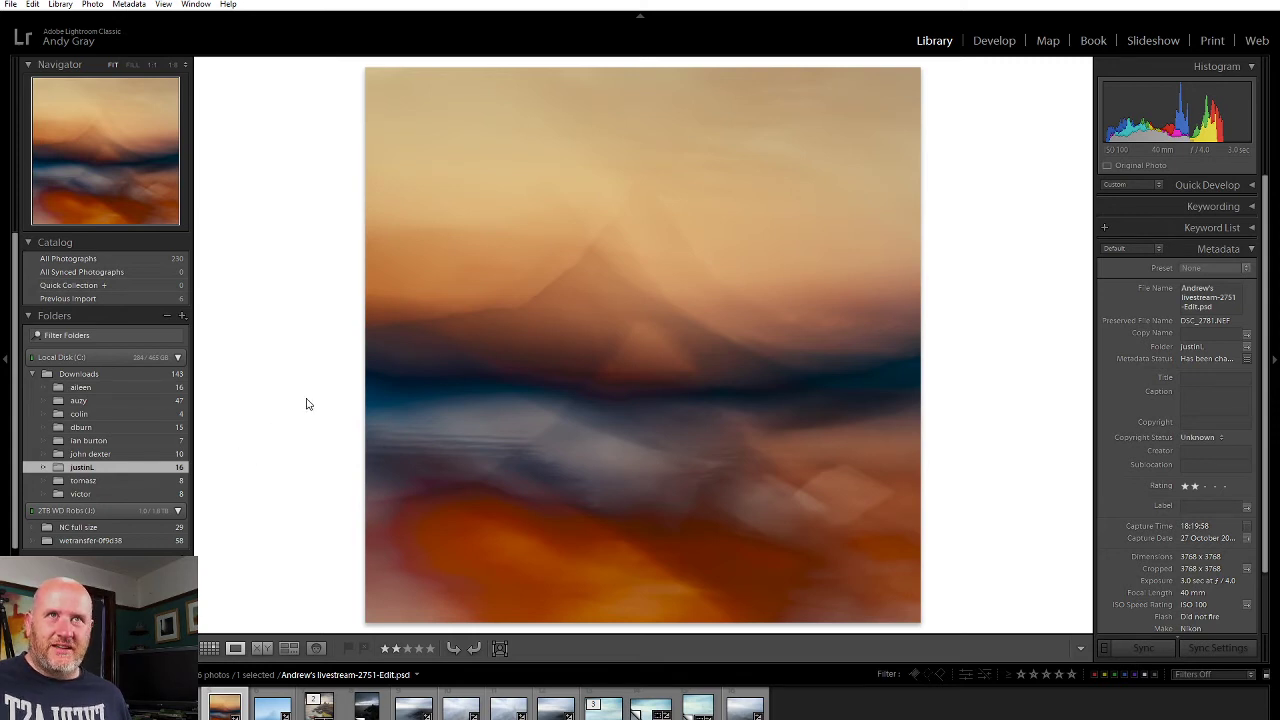
{"action": "left_click", "coordinate": [121, 428]}
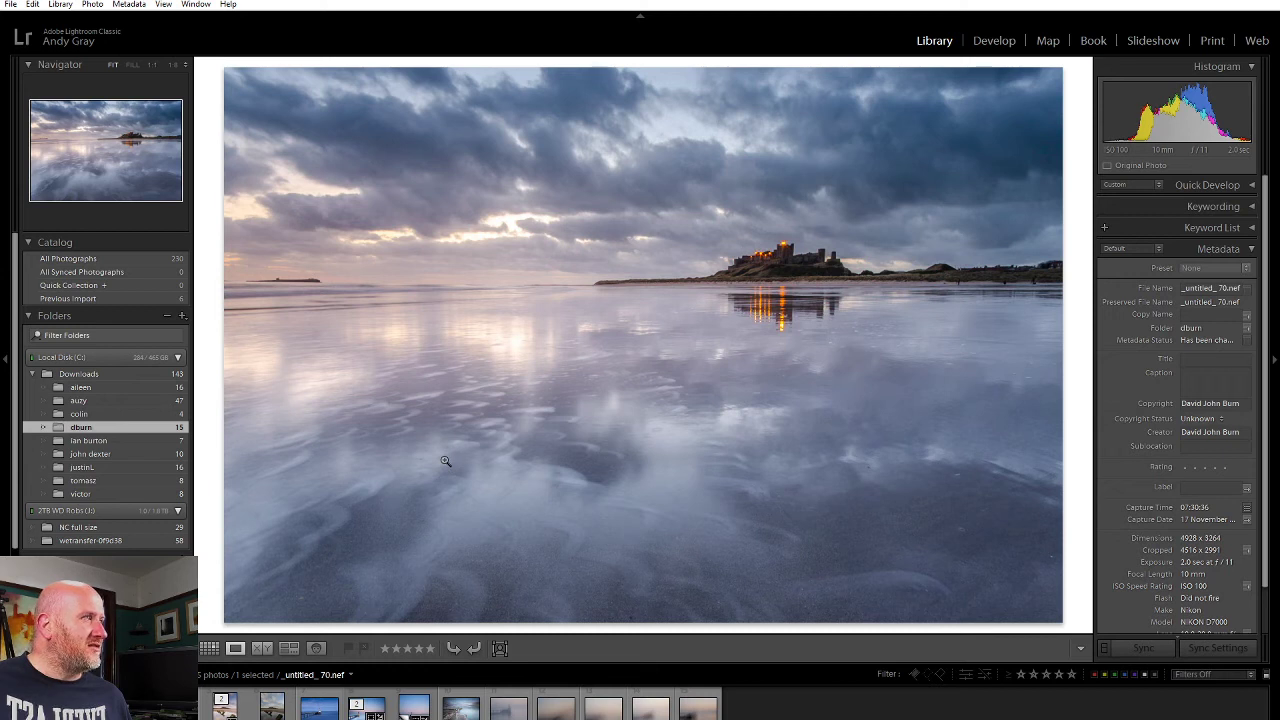
{"action": "left_click", "coordinate": [466, 705]}
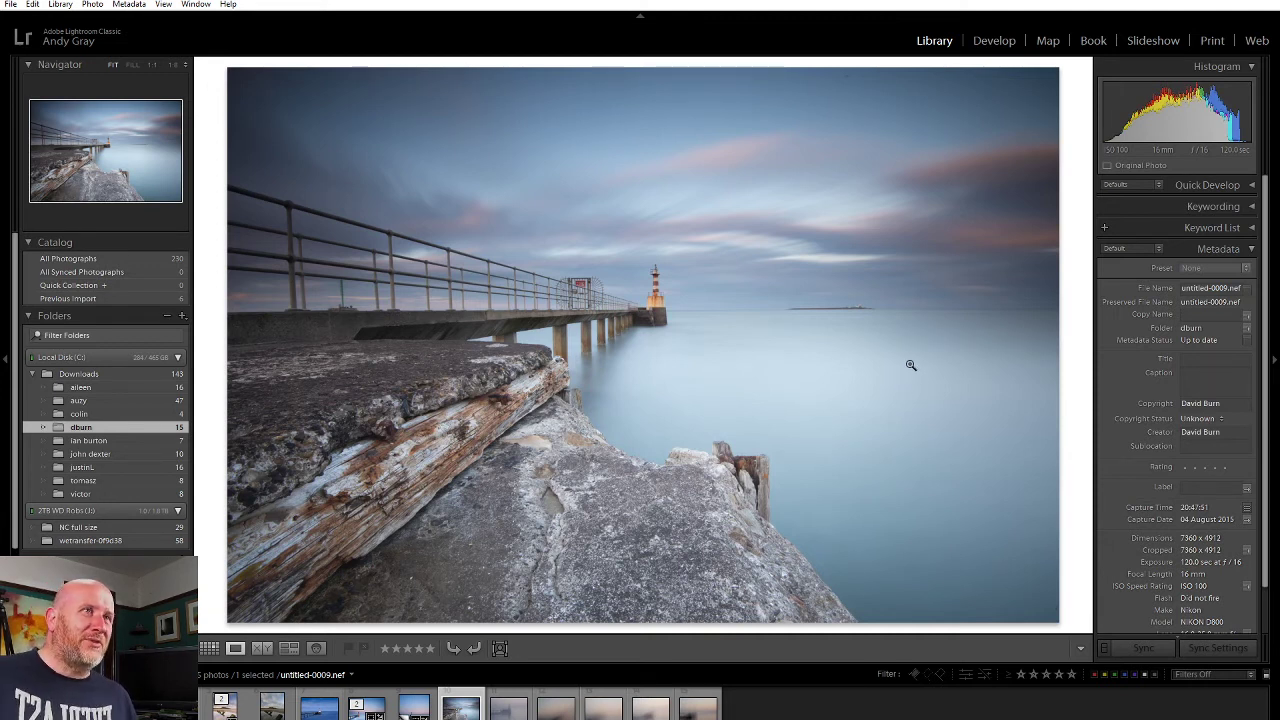
{"action": "left_click", "coordinate": [995, 42]}
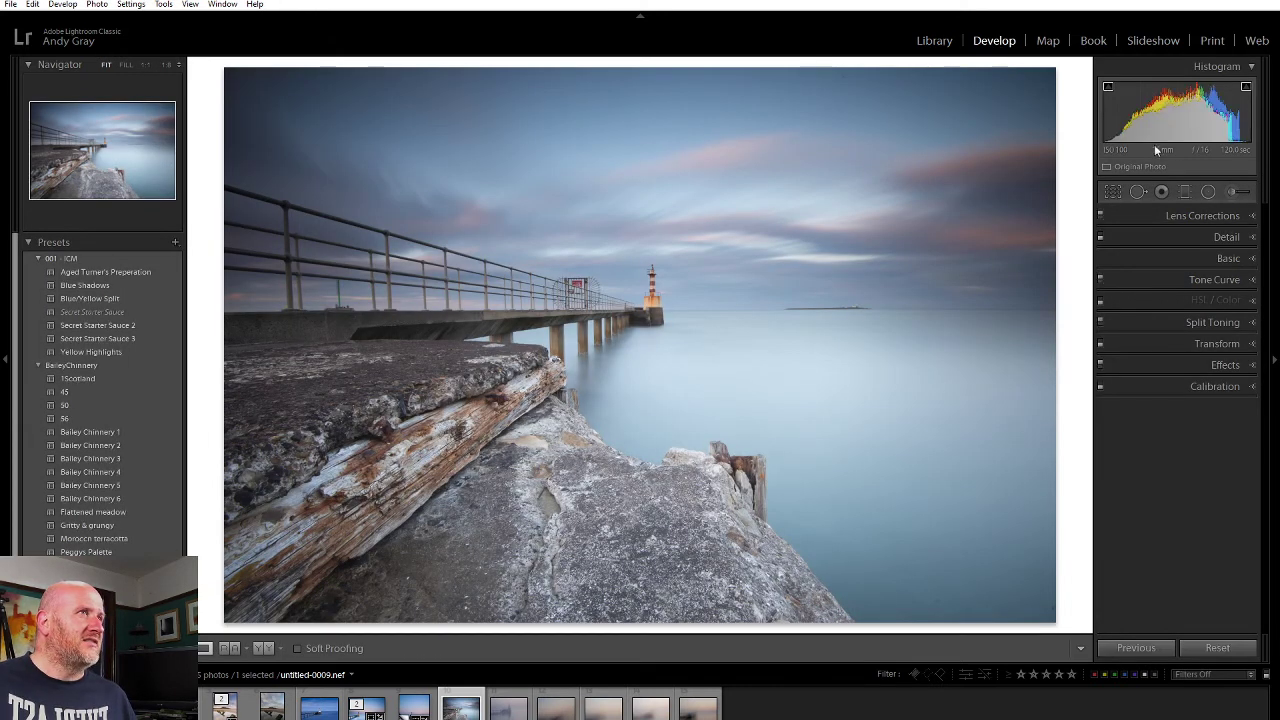
Step: Turn on chromatic aberration removal and lens profile corrections for the pier photo
{"action": "left_click", "coordinate": [1203, 216]}
{"action": "left_click", "coordinate": [1183, 256]}
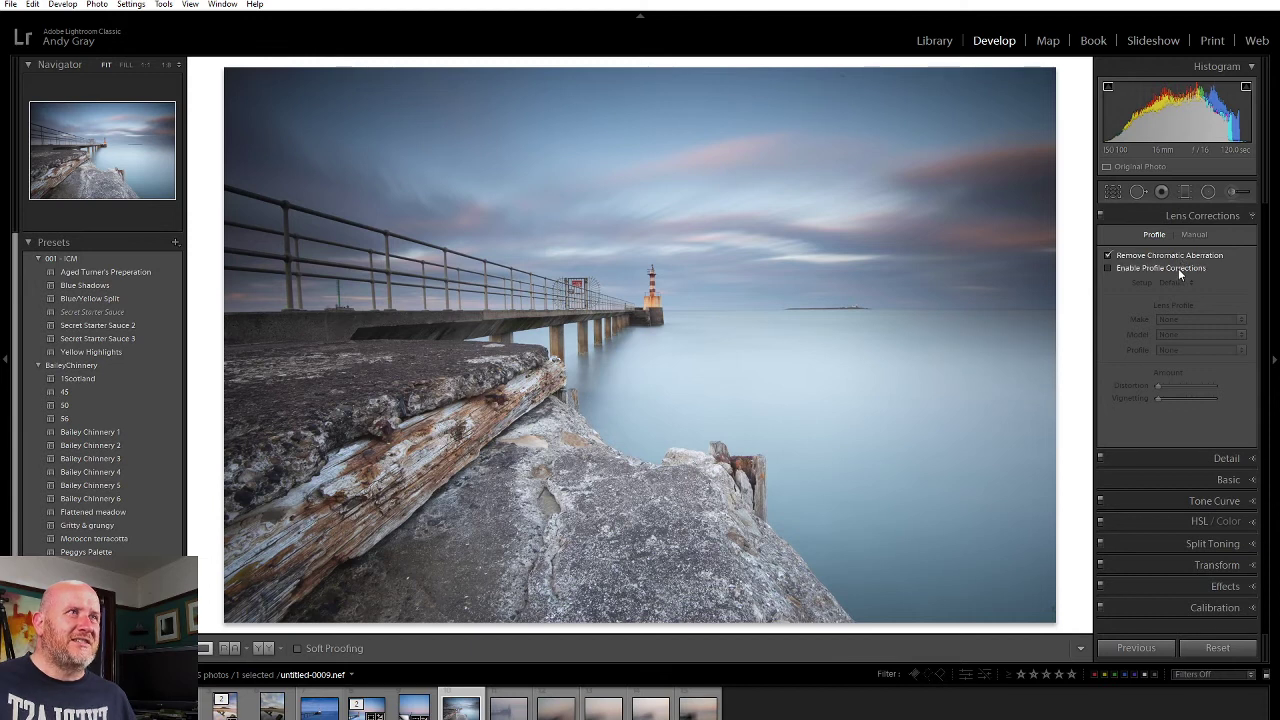
{"action": "left_click", "coordinate": [1179, 270]}
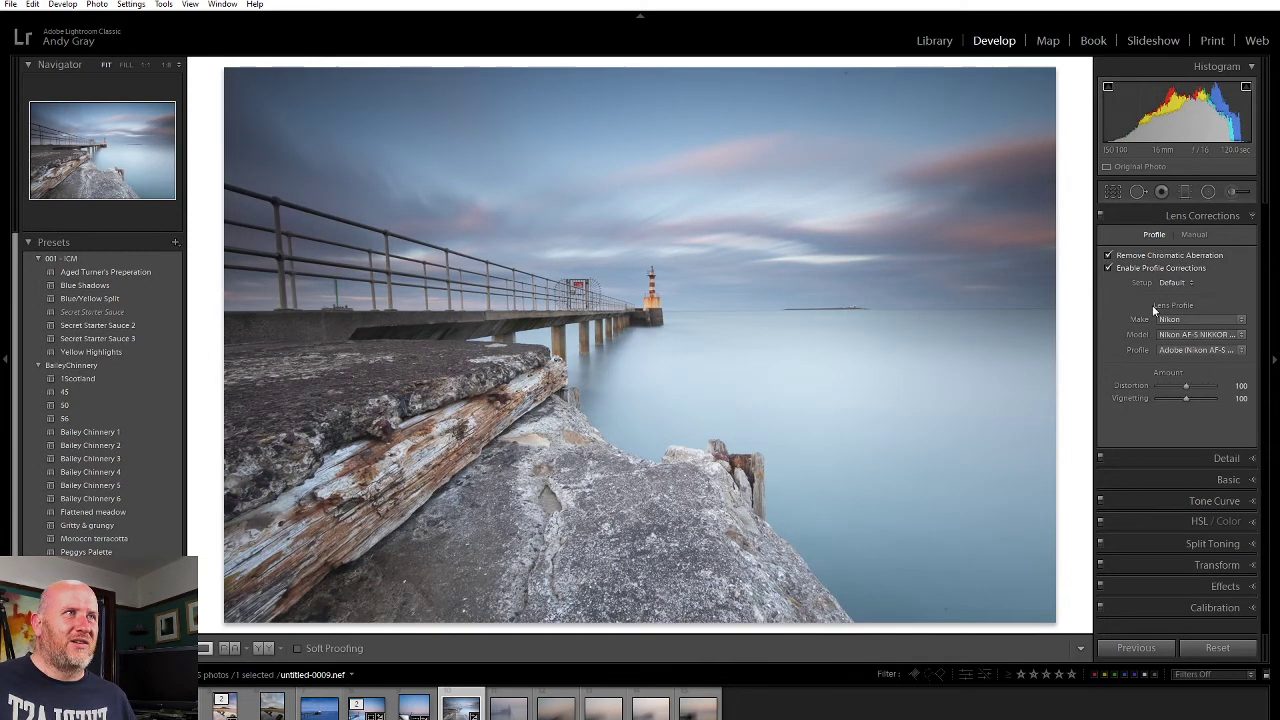
{"action": "left_click", "coordinate": [1190, 217]}
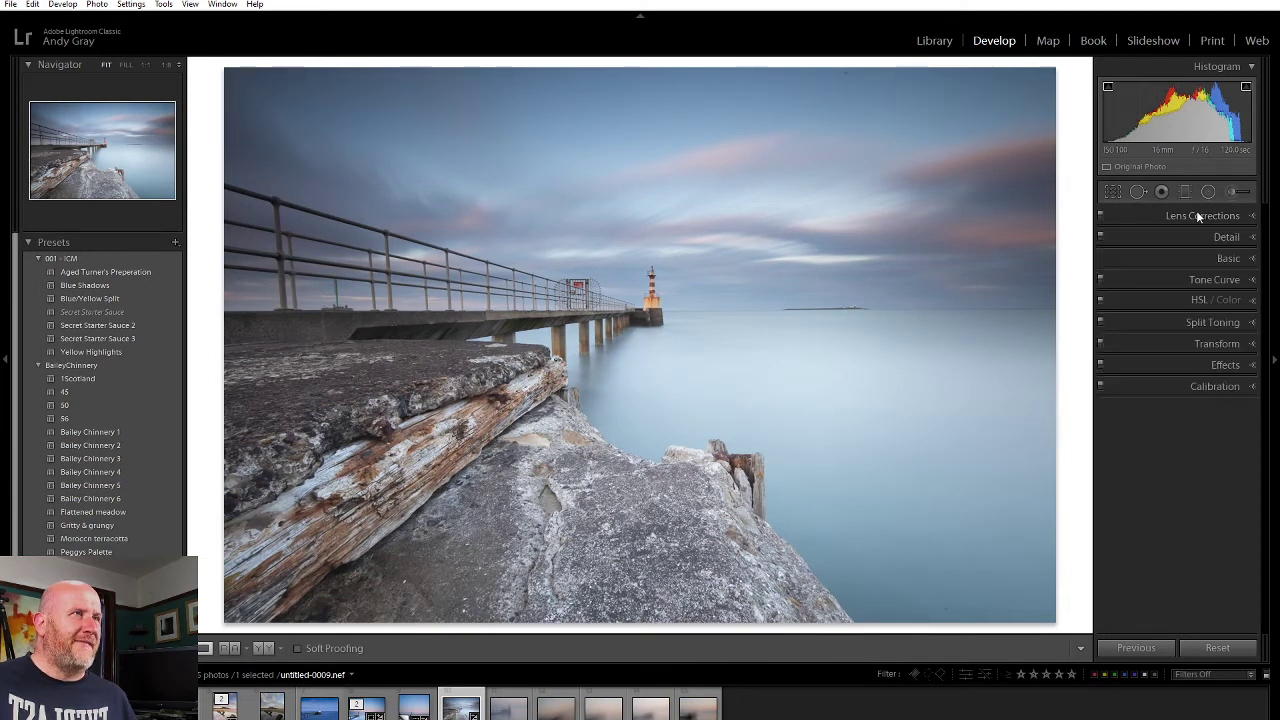
Step: Straighten the pier photo's horizon with a 0.12 degree crop rotation, keeping the original aspect ratio
{"action": "left_click", "coordinate": [1113, 191]}
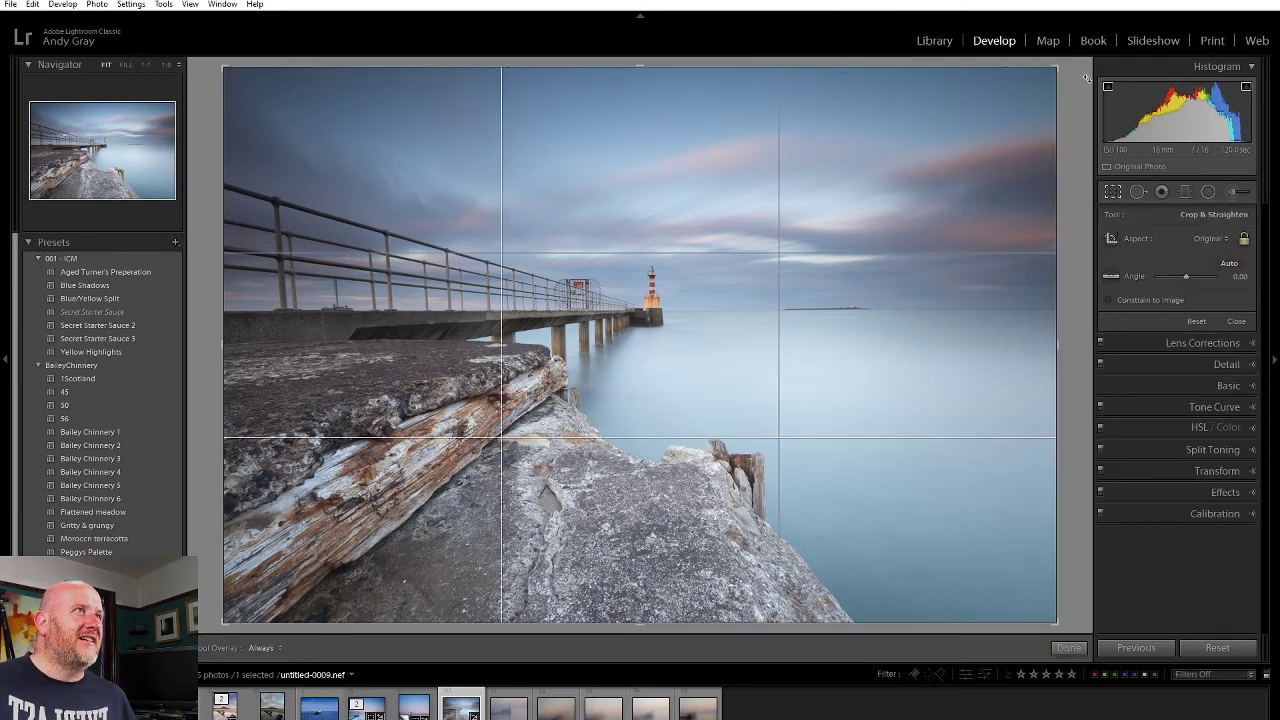
{"action": "left_click_drag", "start_coordinate": [1073, 62], "coordinate": [1071, 61]}
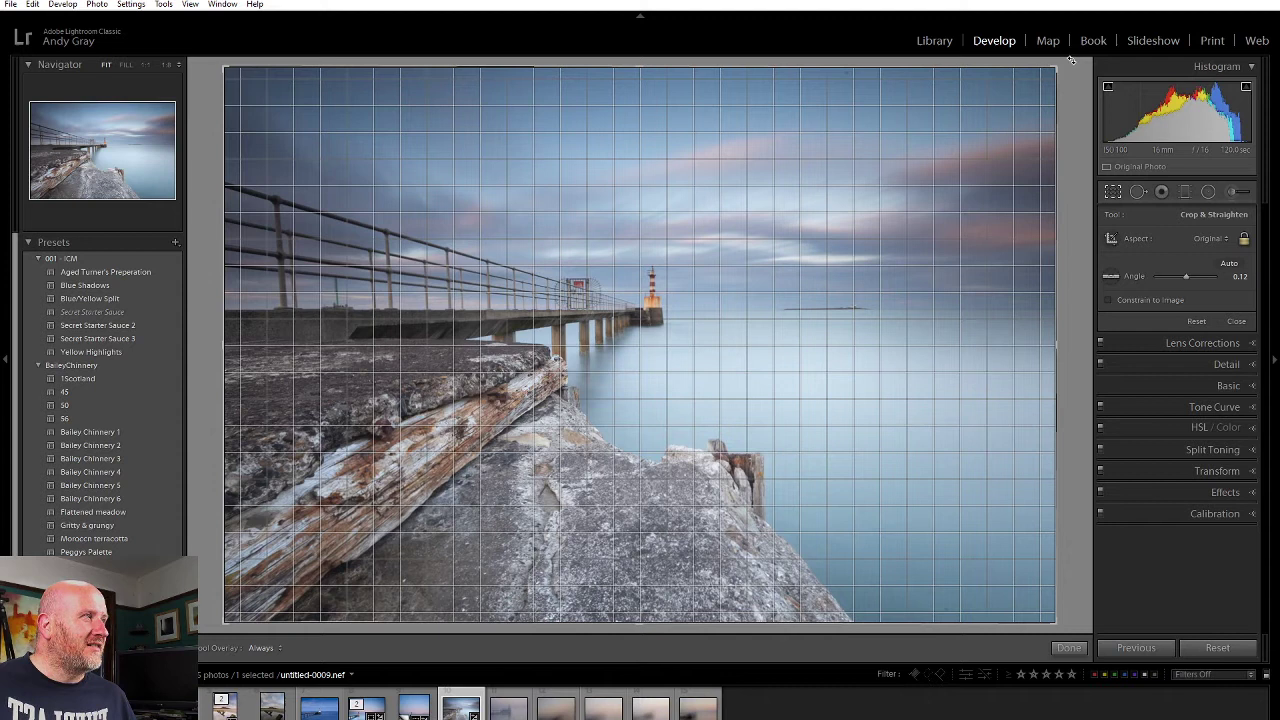
{"action": "left_click_drag", "start_coordinate": [1071, 61], "coordinate": [1071, 61]}
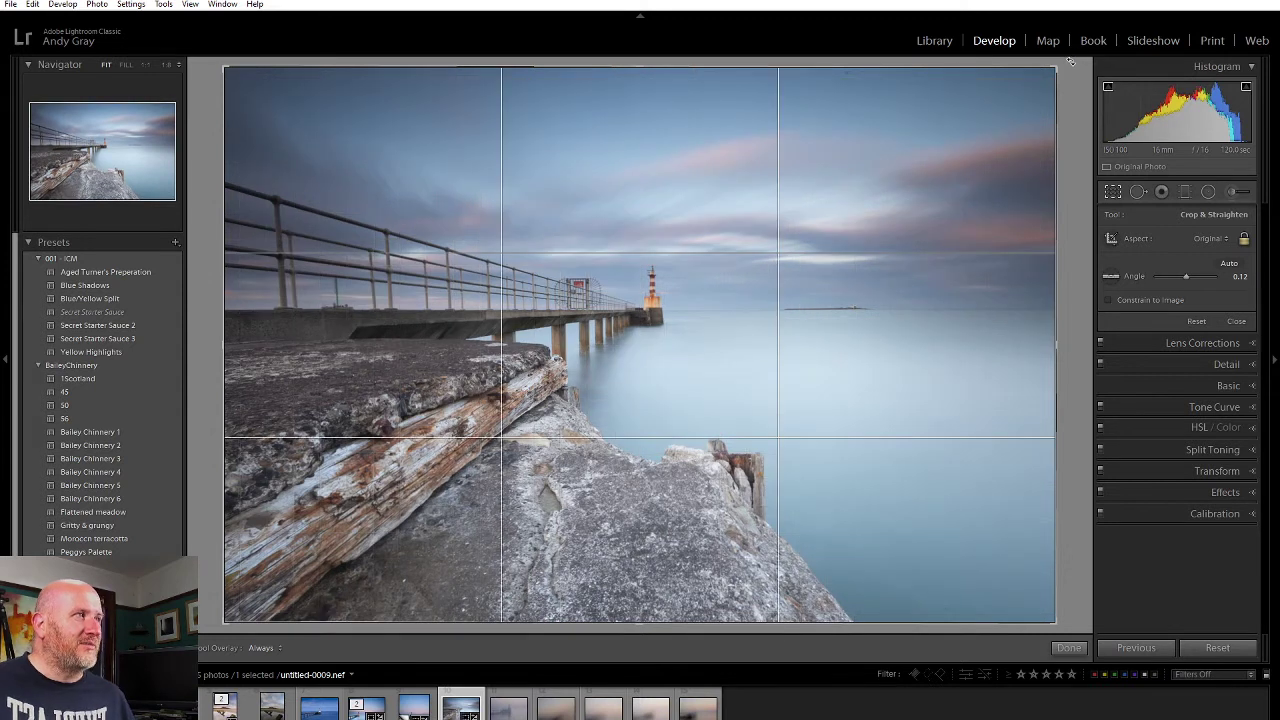
{"action": "left_click", "coordinate": [1068, 648]}
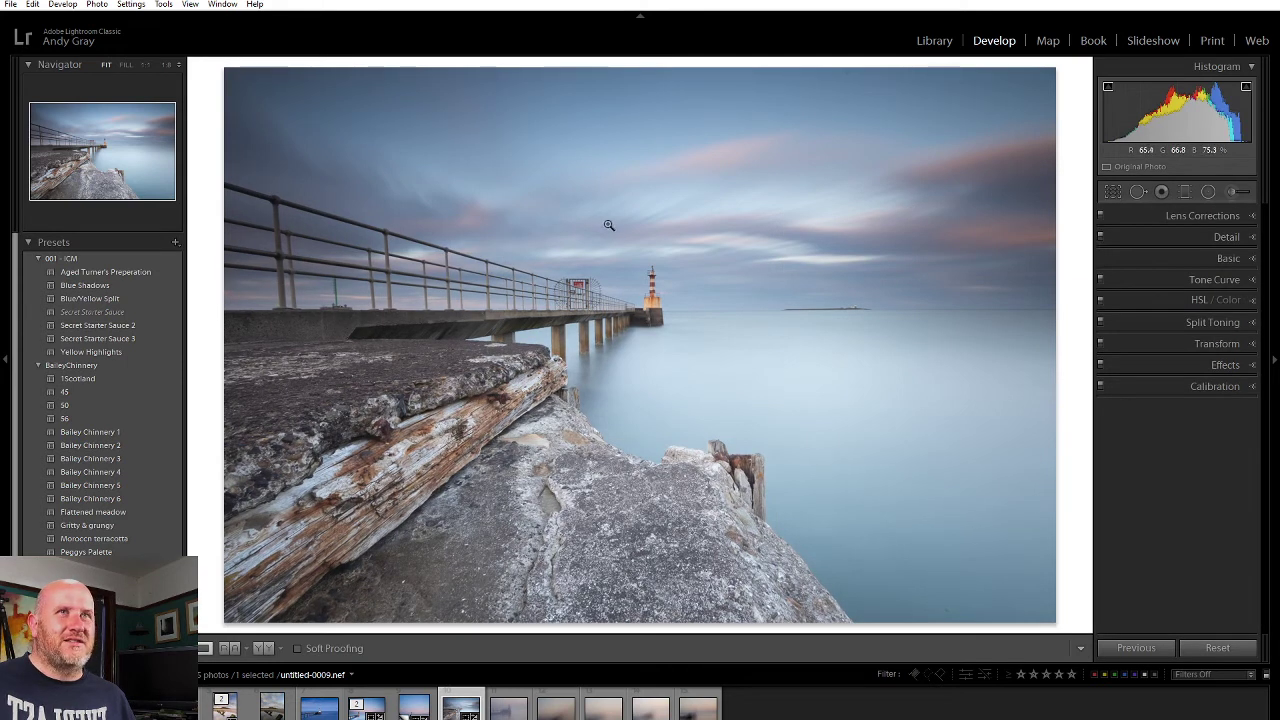
Step: Try the Upright perspective corrections, settle on Auto, and set the Vertical transform to +14
{"action": "left_click", "coordinate": [1225, 343]}
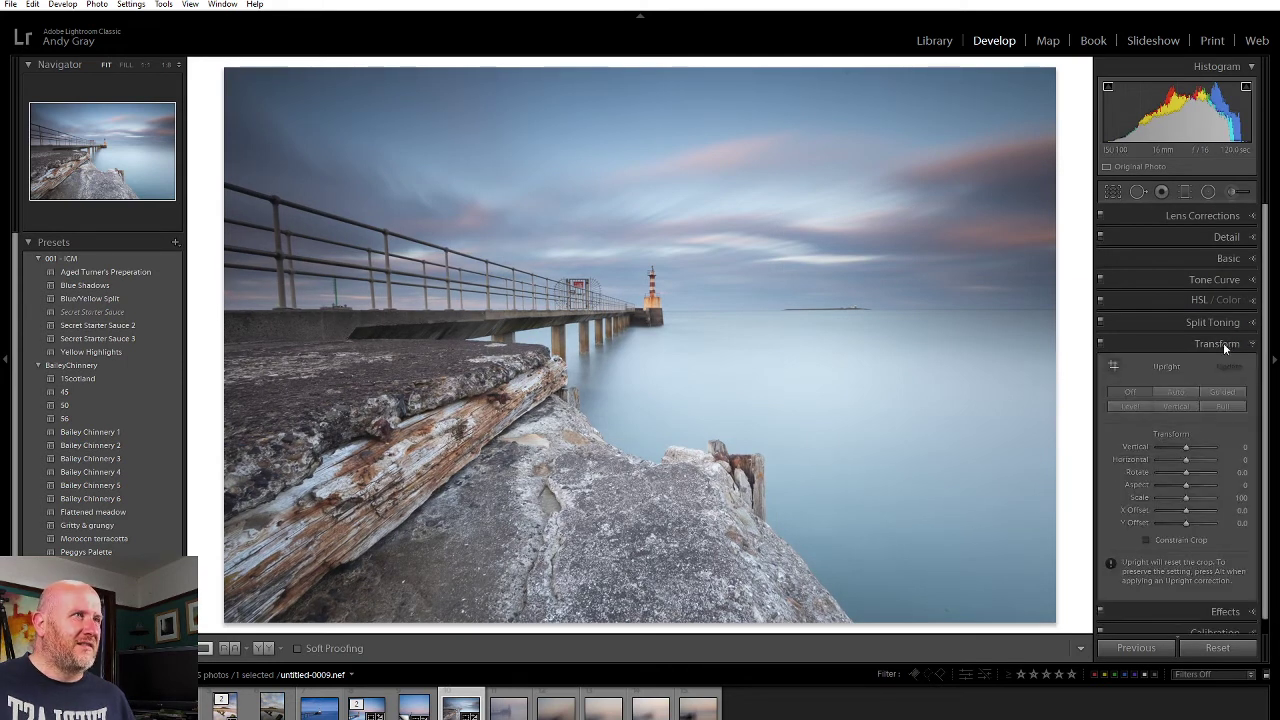
{"action": "left_click", "coordinate": [1180, 406]}
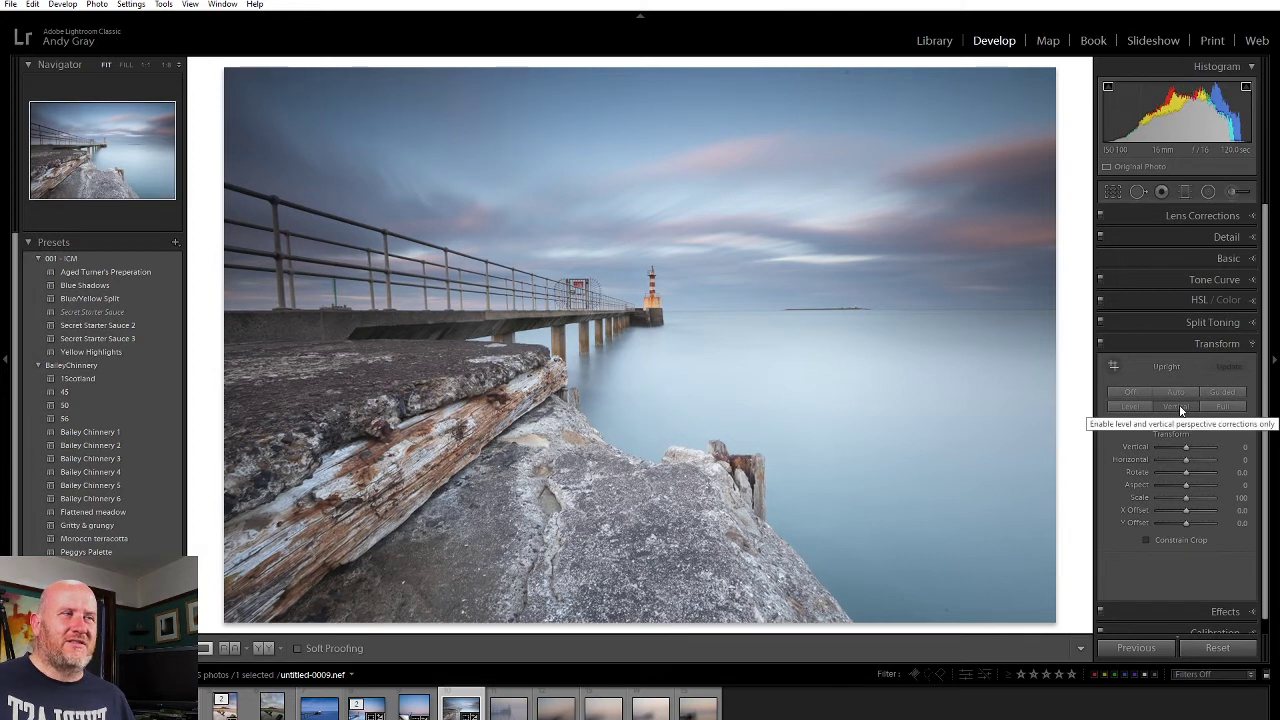
{"action": "left_click", "coordinate": [1172, 392]}
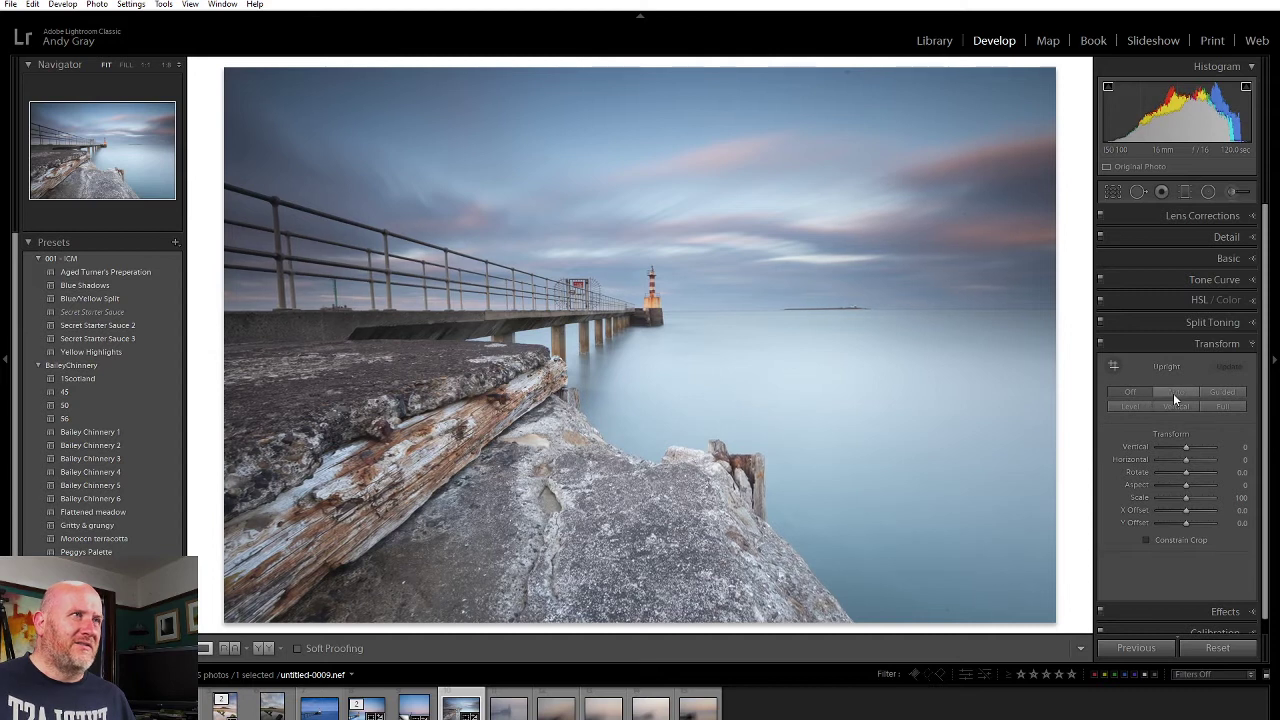
{"action": "left_click", "coordinate": [1177, 394]}
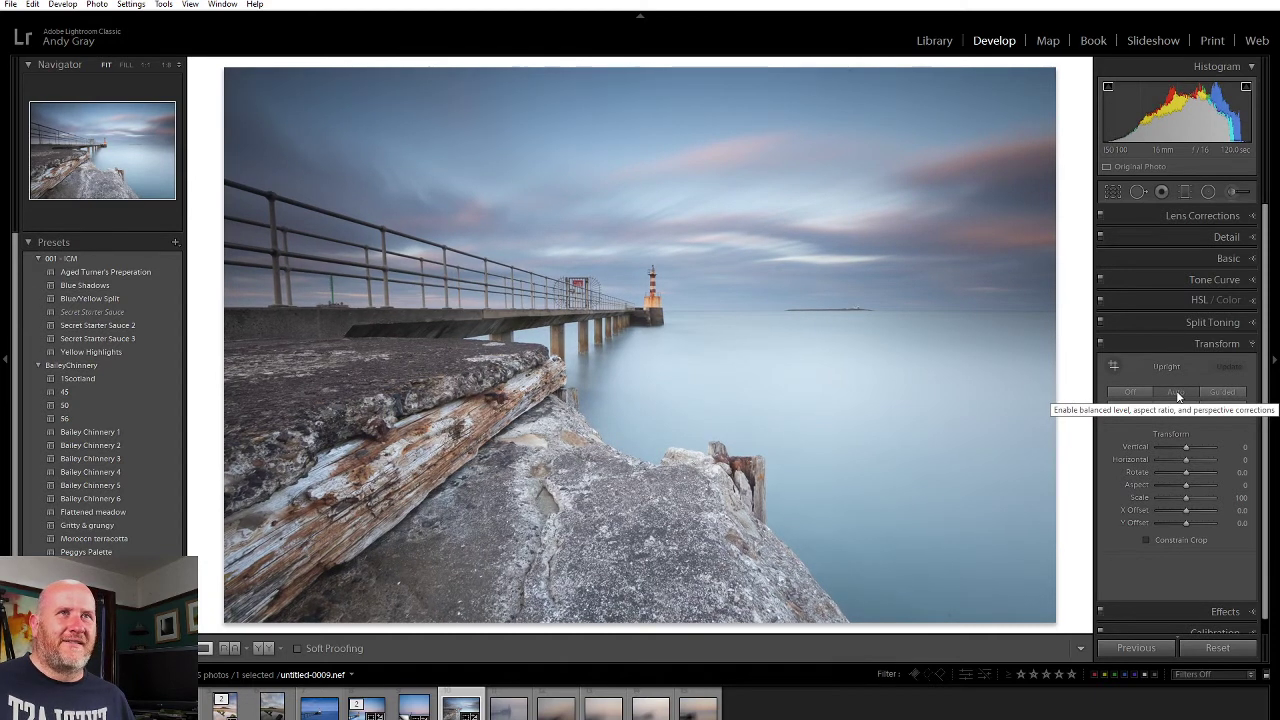
{"action": "mouse_move", "coordinate": [1186, 447]}
{"action": "left_mouse_down"}
{"action": "mouse_move", "coordinate": [1172, 445]}
{"action": "mouse_move", "coordinate": [1191, 447]}
{"action": "left_mouse_up"}
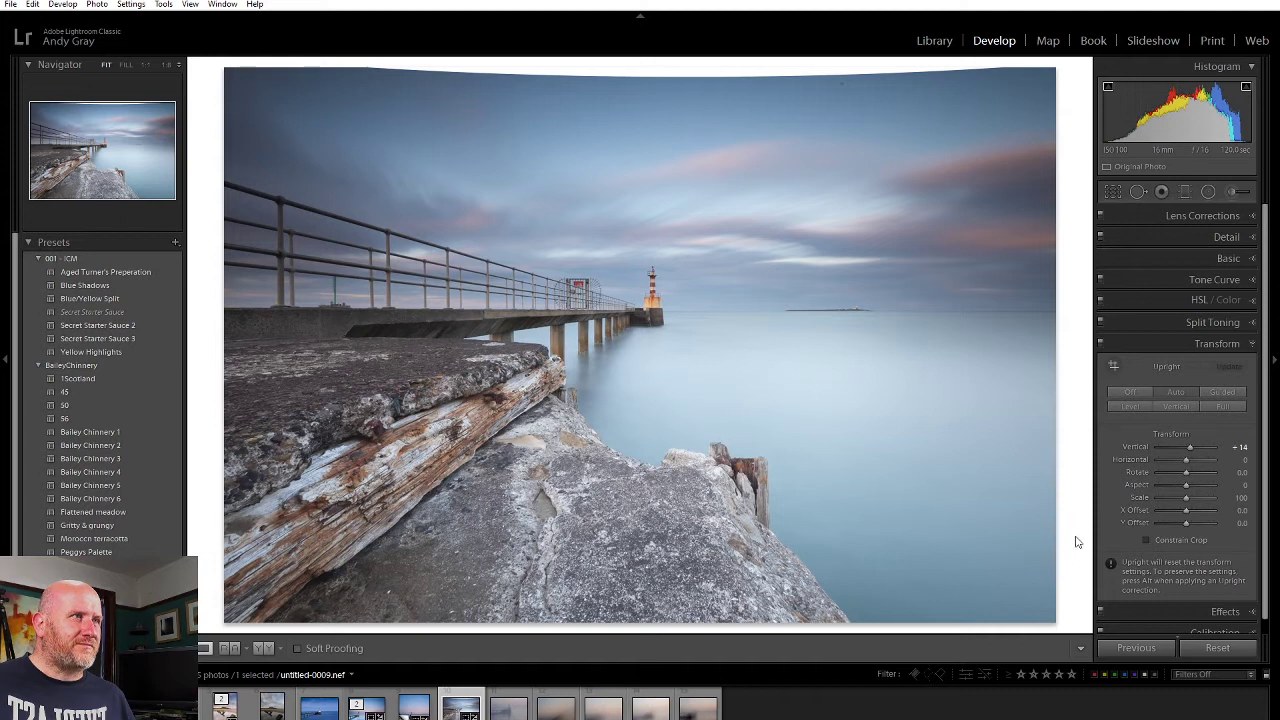
{"action": "left_click", "coordinate": [1213, 342]}
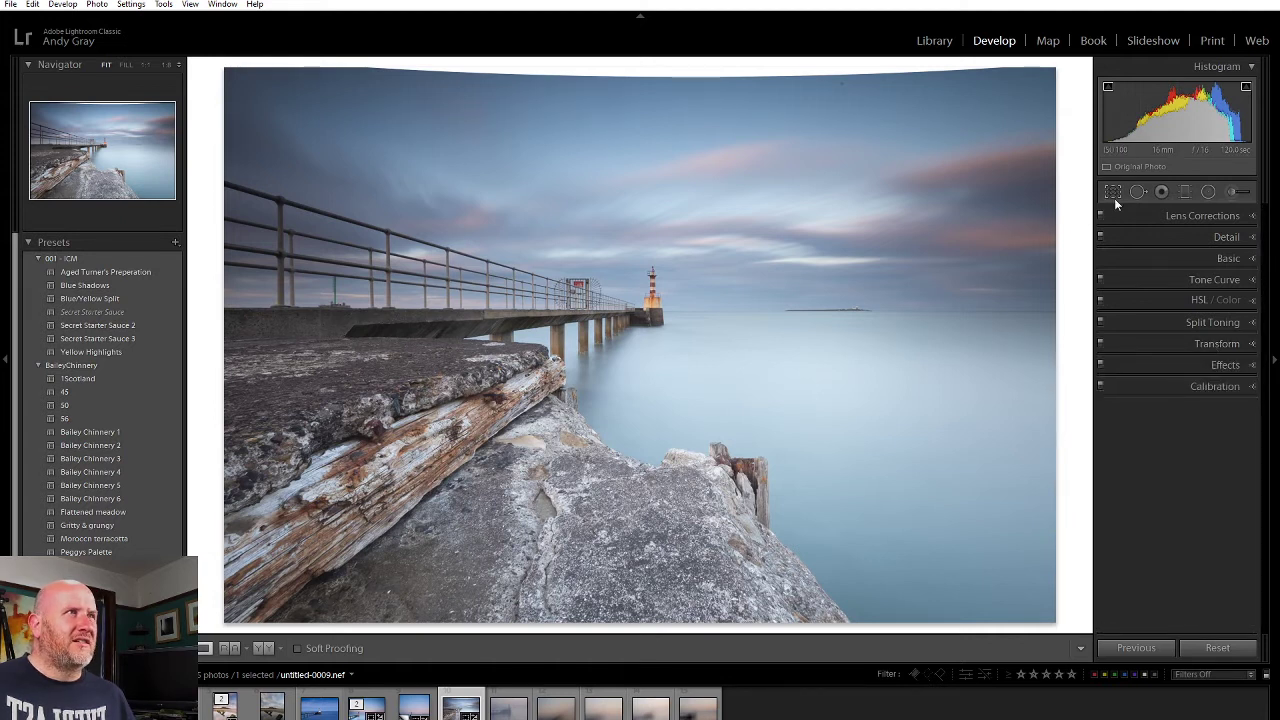
Step: Crop the photo slightly at the original aspect ratio to remove the blank curved strip above the sky
{"action": "key", "text": "r"}
{"action": "left_click_drag", "start_coordinate": [630, 68], "coordinate": [632, 75]}
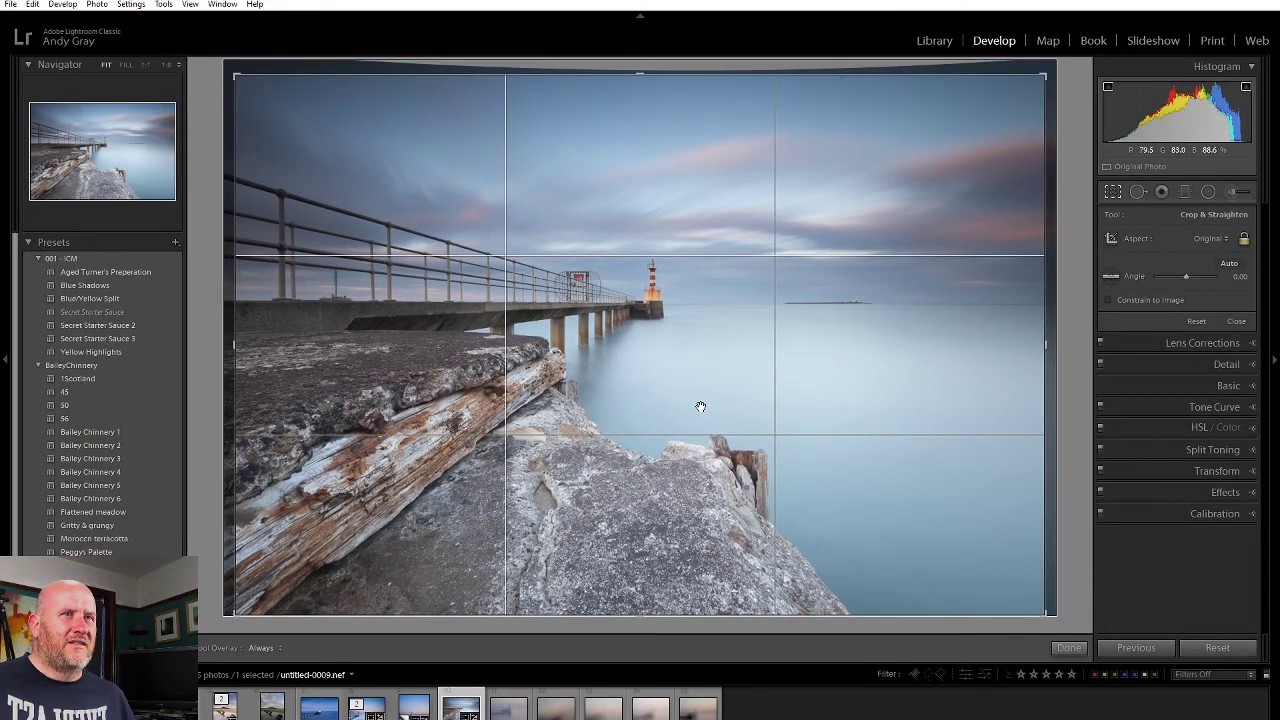
{"action": "left_click", "coordinate": [1068, 648]}
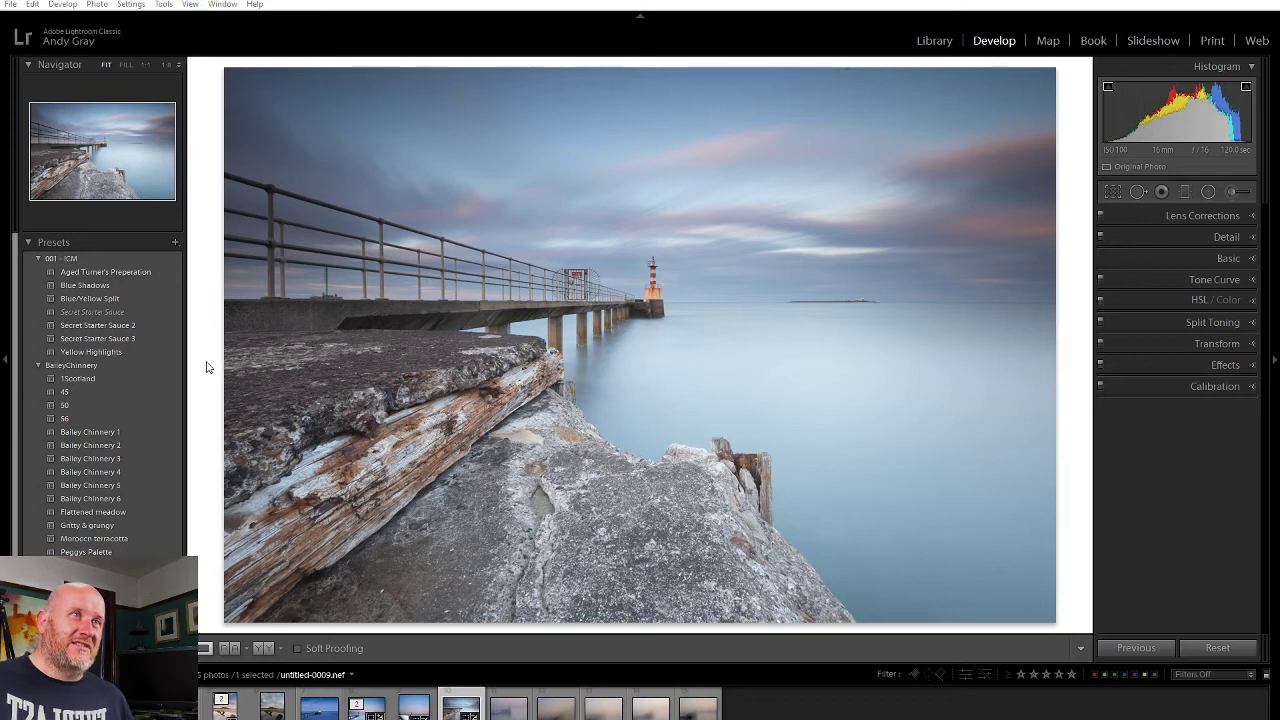
Step: Preview a preset on the pier photo and collapse the 001 - ICM and BaileyChinnery preset groups
{"action": "key", "text": "backslash"}
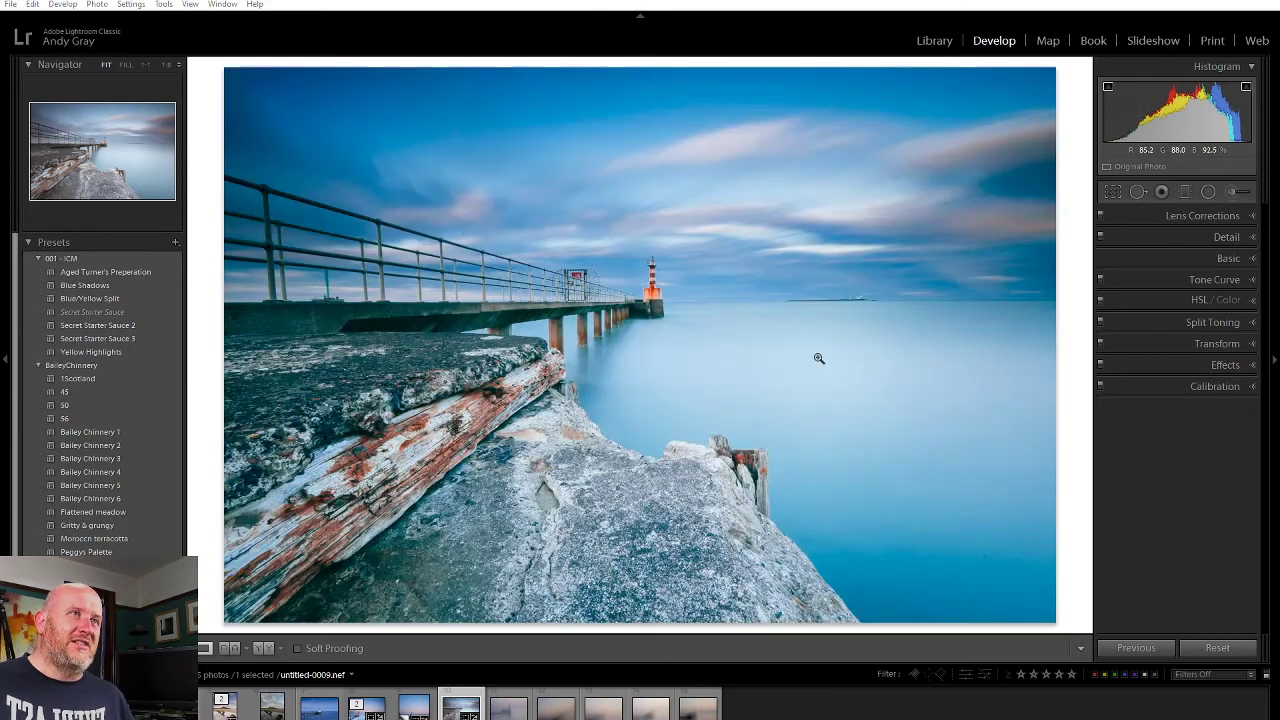
{"action": "left_click", "coordinate": [37, 365]}
{"action": "left_click", "coordinate": [38, 258]}
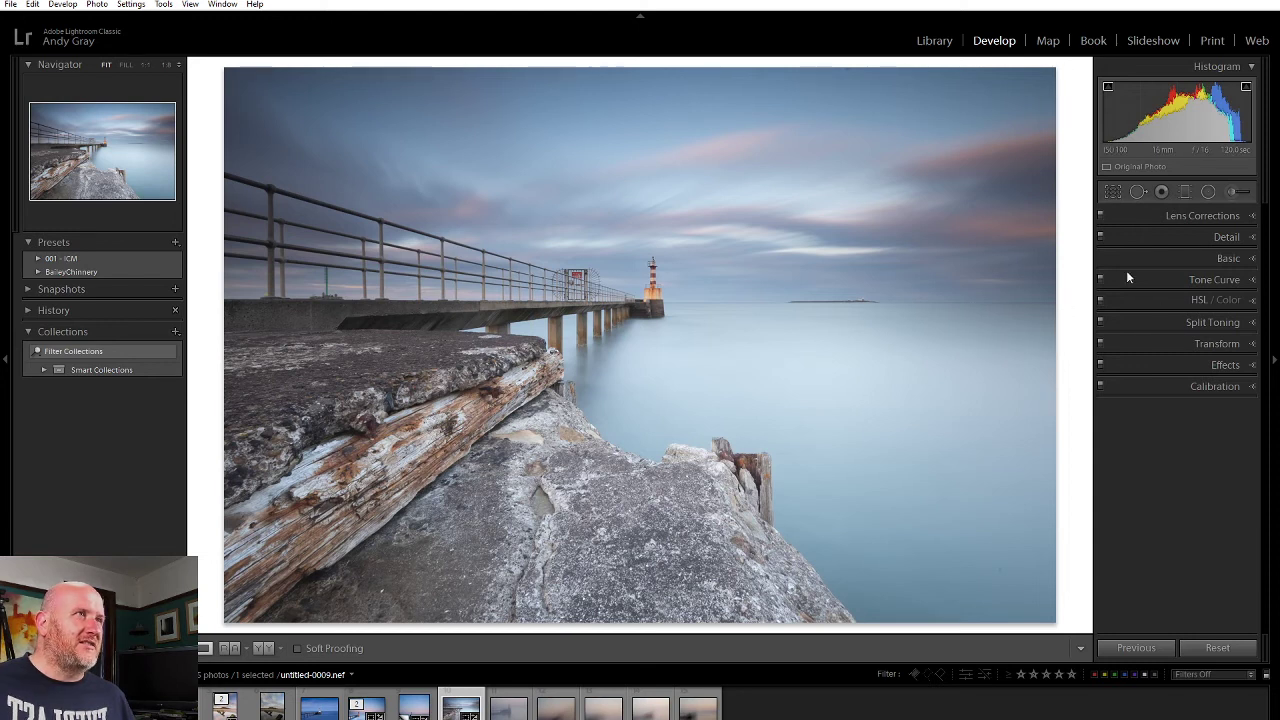
Step: Set the photo's profile to Adobe Landscape and its white balance to Auto
{"action": "left_click", "coordinate": [1228, 258]}
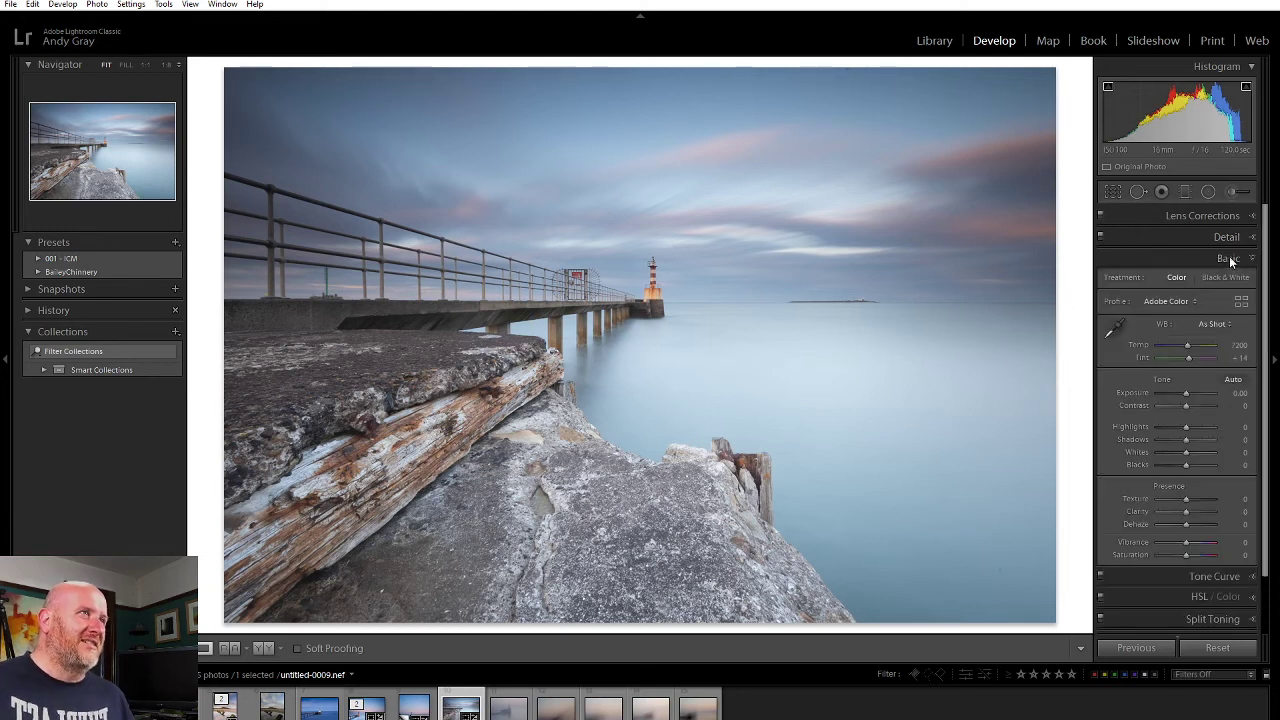
{"action": "left_click", "coordinate": [1194, 302]}
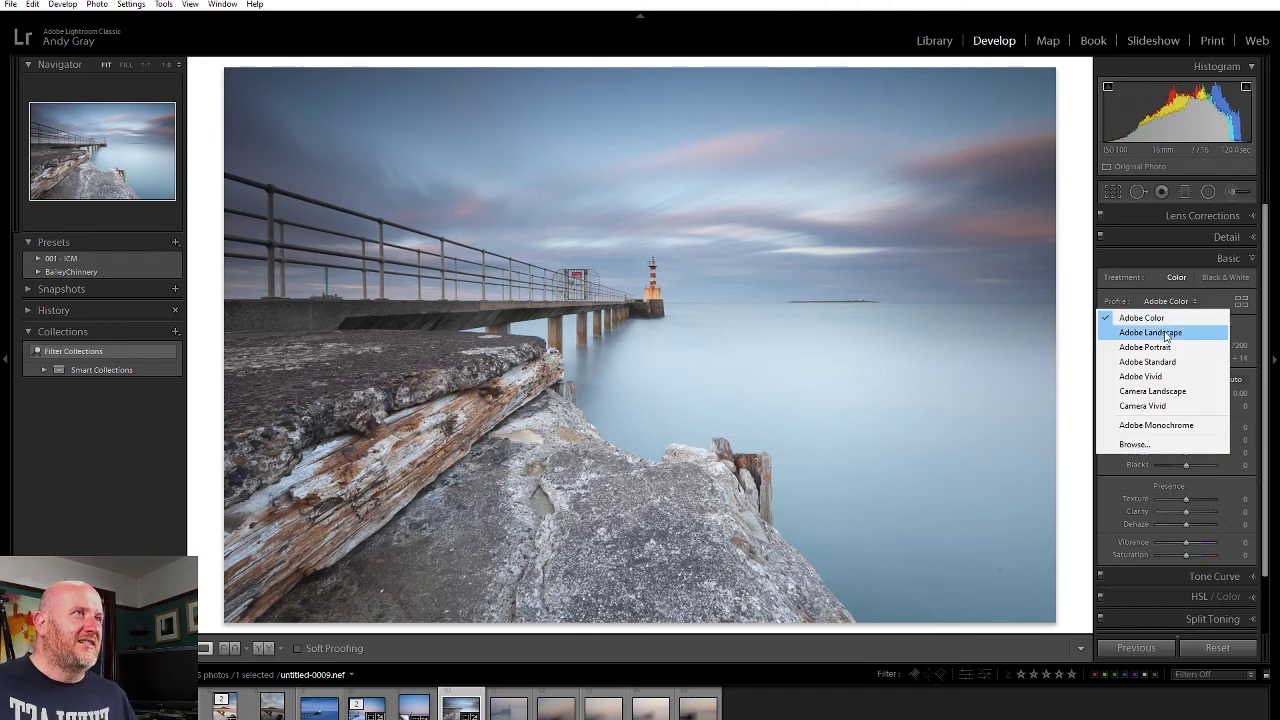
{"action": "key", "text": "Escape"}
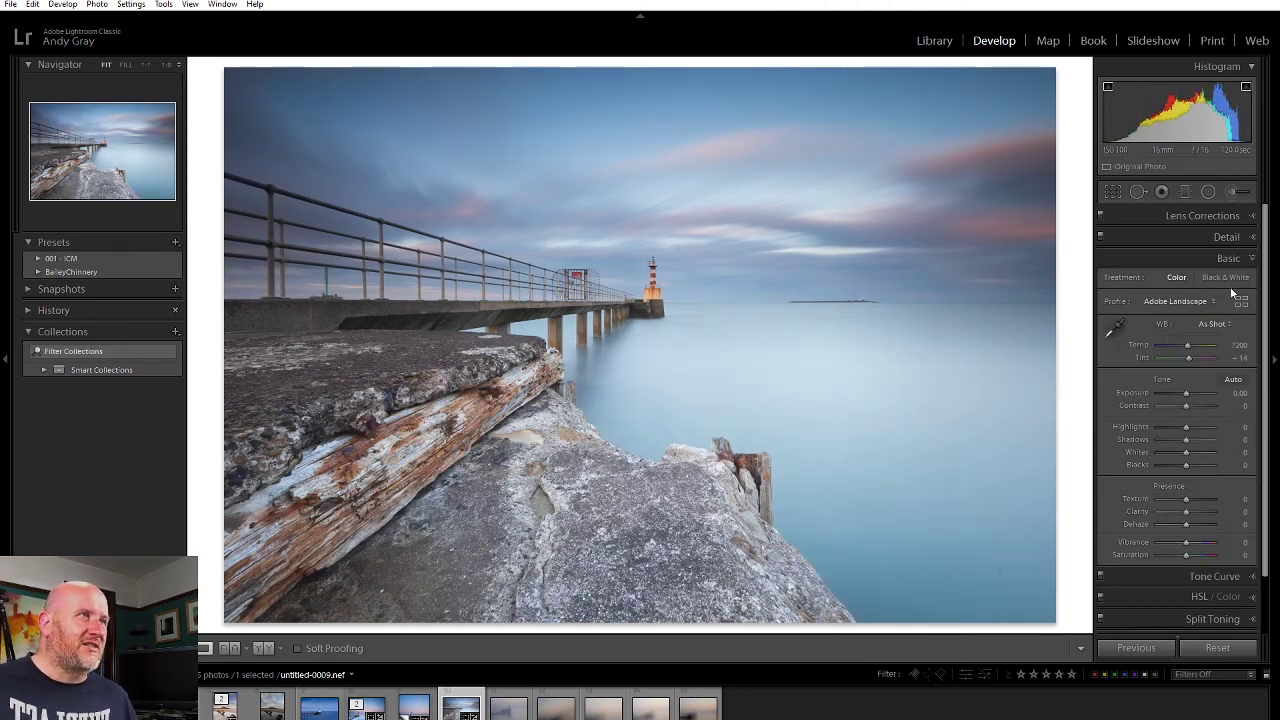
{"action": "left_click", "coordinate": [1214, 325]}
{"action": "left_click", "coordinate": [1215, 326]}
{"action": "left_click", "coordinate": [1215, 326]}
{"action": "left_click", "coordinate": [1198, 354]}
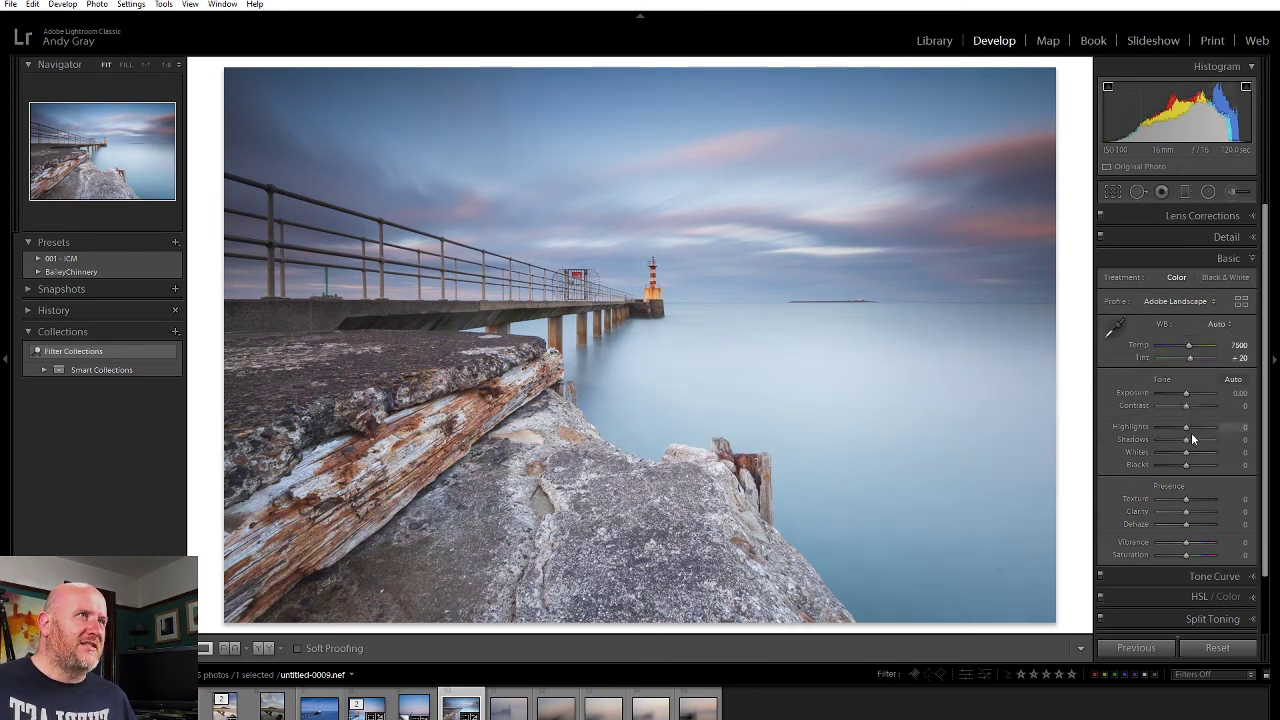
Step: Apply auto tone, reset only the Tone sliders to keep Vibrance +14 and Saturation +1, and set Contrast to +12
{"action": "left_click", "coordinate": [1233, 381]}
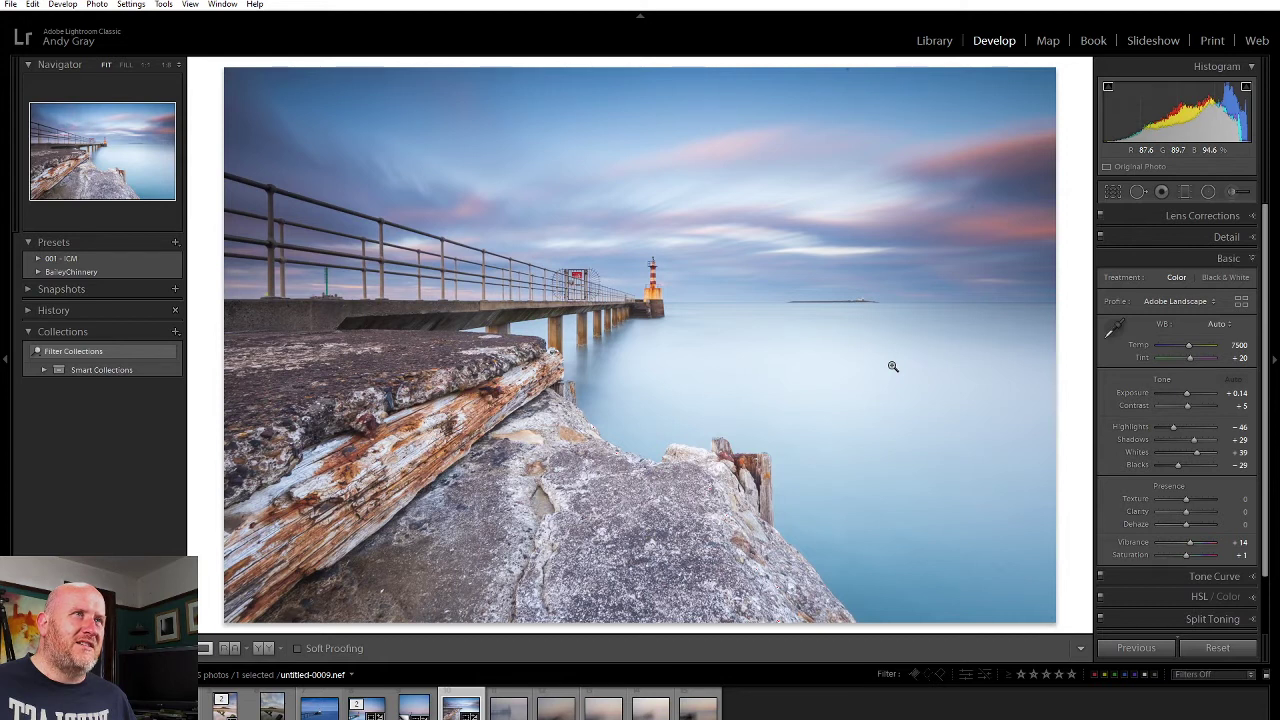
{"action": "double_click", "coordinate": [1157, 378]}
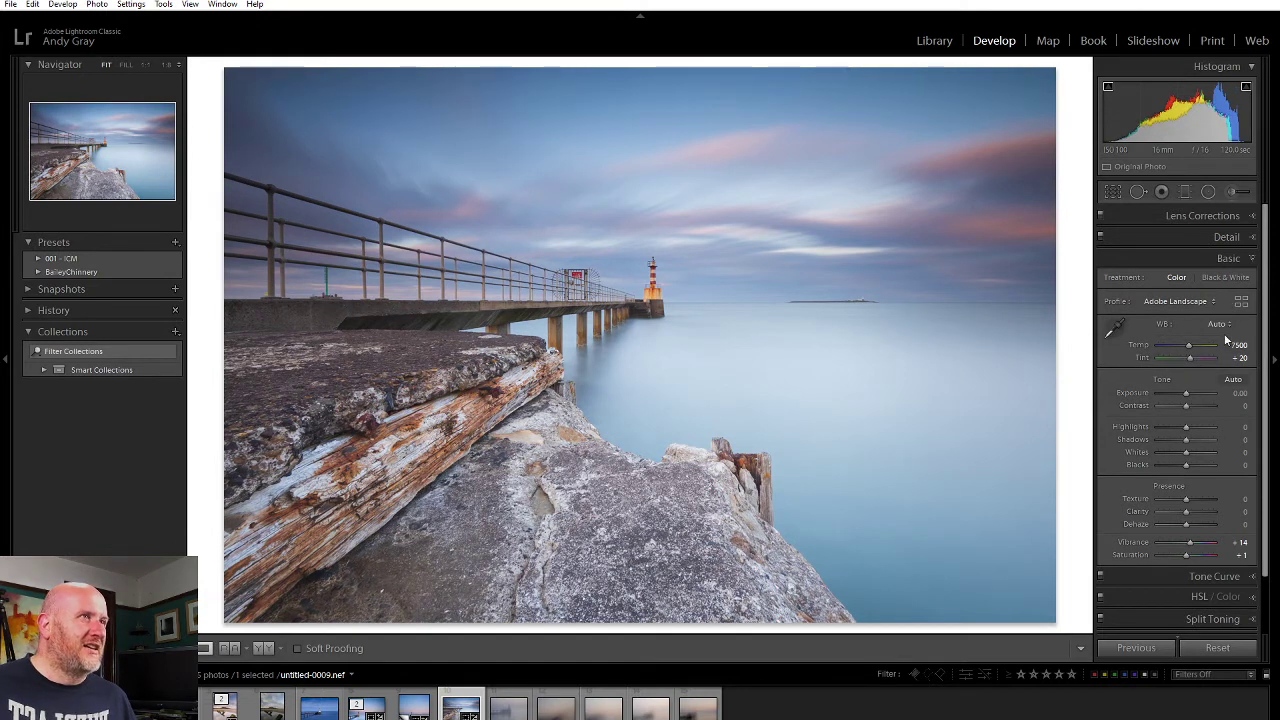
{"action": "left_click_drag", "start_coordinate": [1187, 406], "coordinate": [1190, 406]}
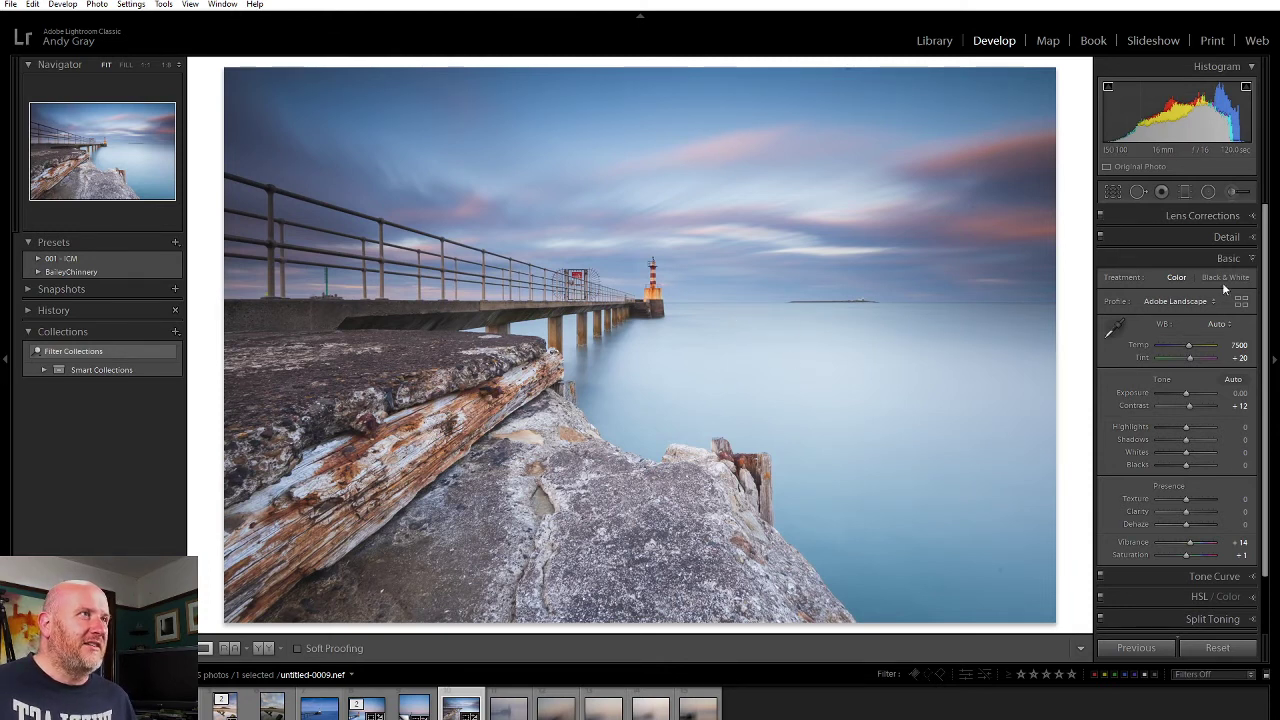
Step: Add a graduated filter from the top of the sky to just below the horizon with Exposure −1.30
{"action": "left_click", "coordinate": [1185, 191]}
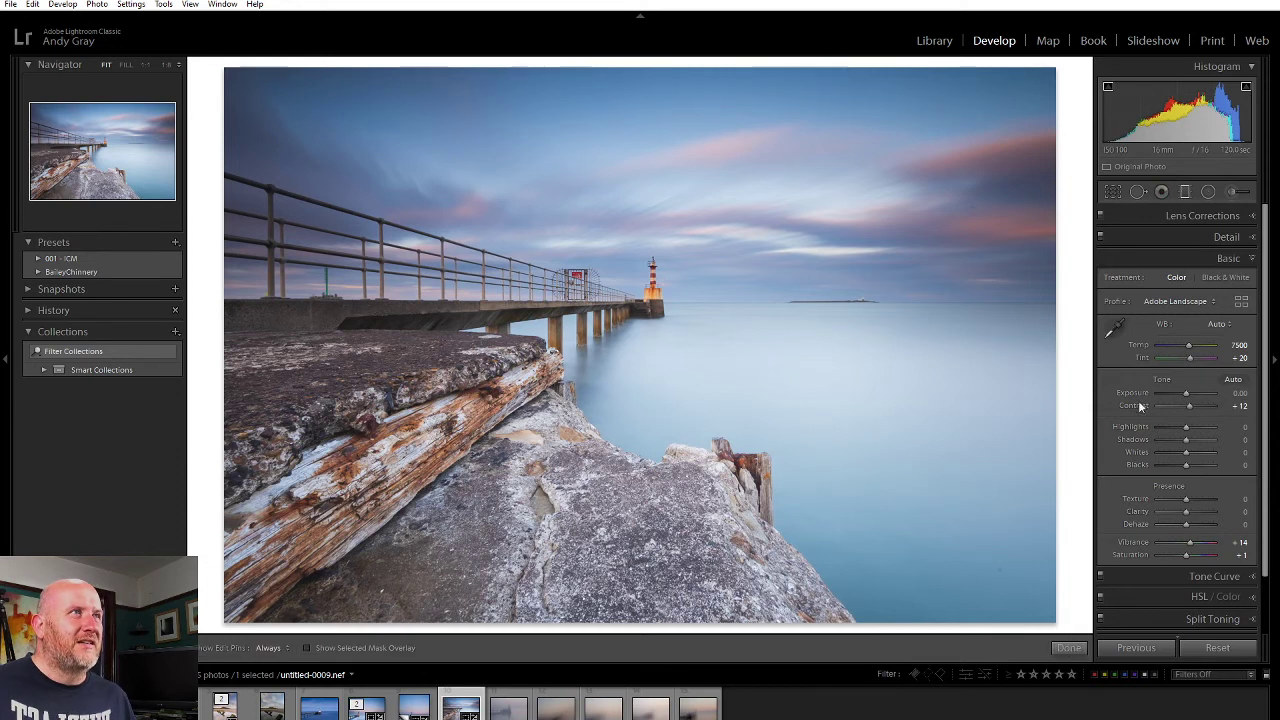
{"action": "left_click_drag", "start_coordinate": [637, 70], "coordinate": [645, 340]}
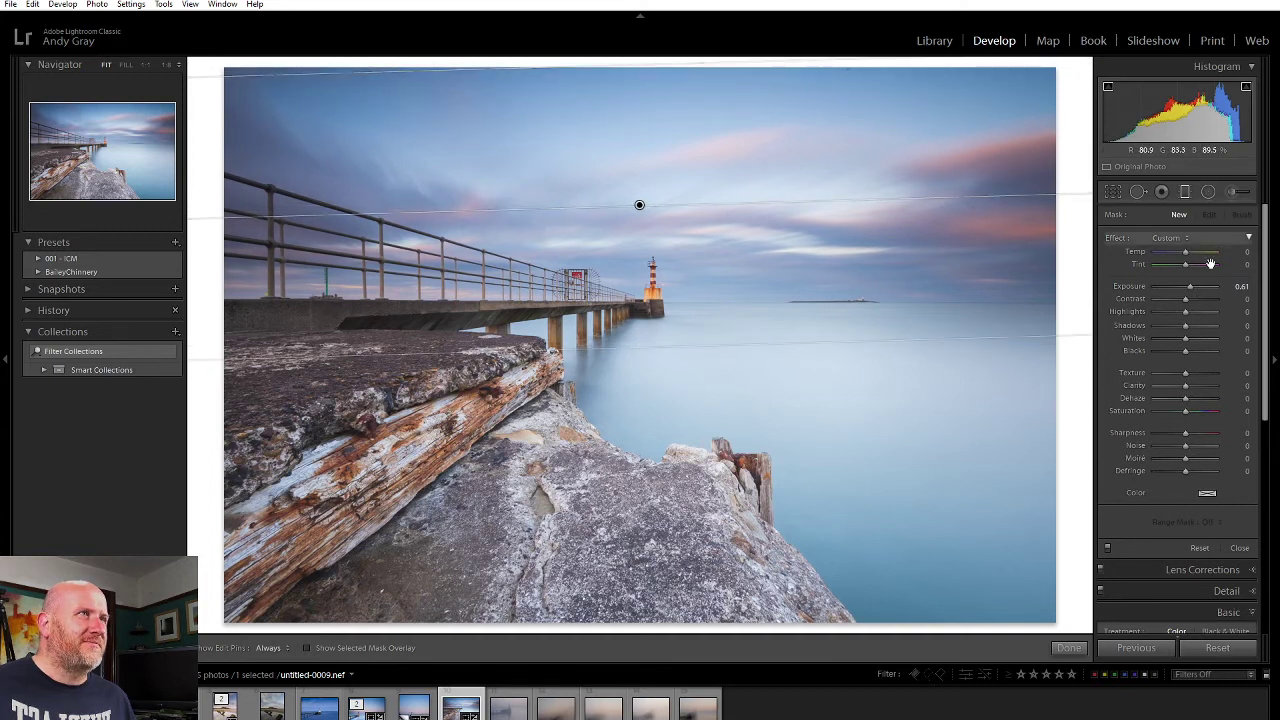
{"action": "left_click_drag", "start_coordinate": [1191, 286], "coordinate": [1179, 290]}
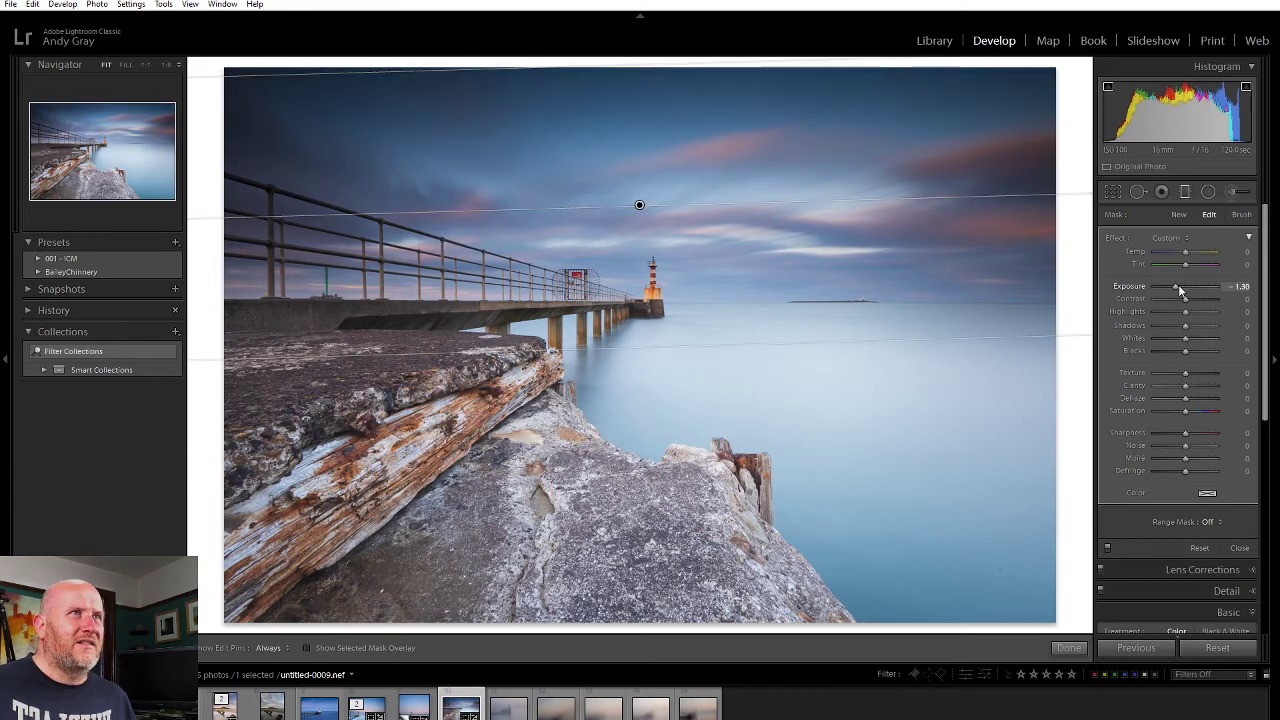
Step: Move the sky's graduated filter slightly higher, adjust its tilt to near level, and set its Exposure to −0.96
{"action": "left_click_drag", "start_coordinate": [1069, 188], "coordinate": [1077, 191]}
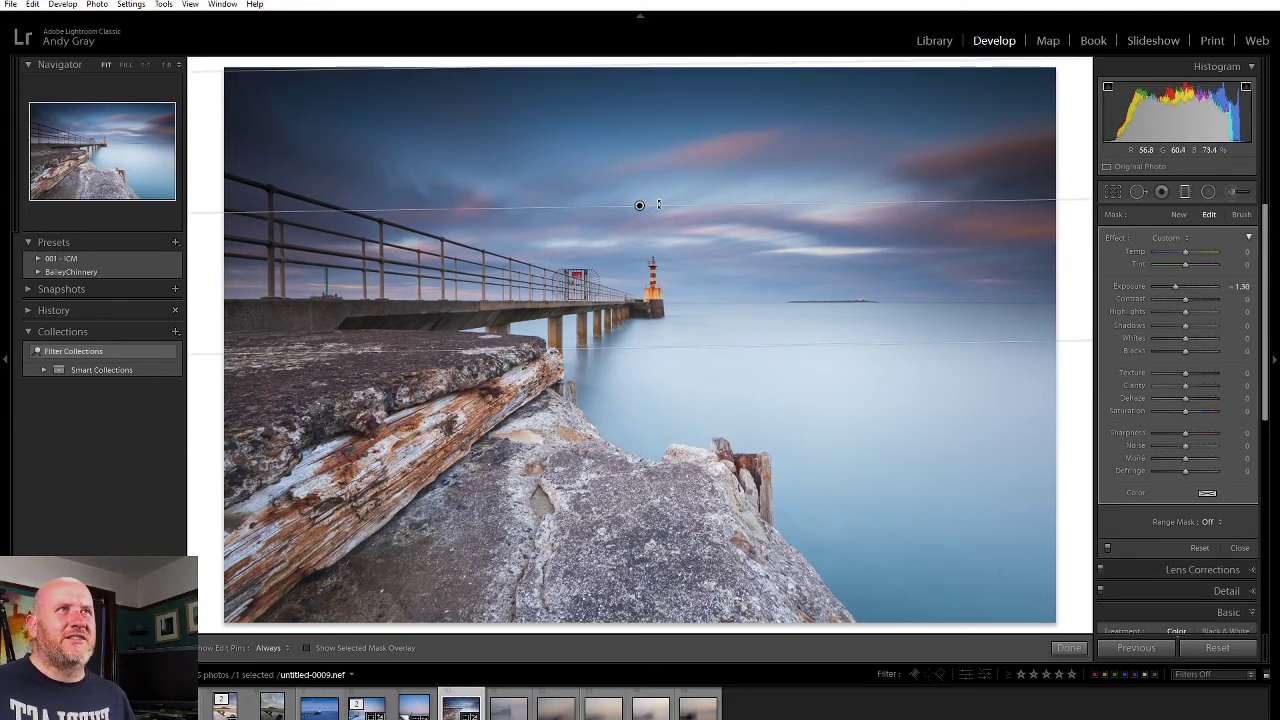
{"action": "mouse_move", "coordinate": [639, 200]}
{"action": "left_mouse_down"}
{"action": "mouse_move", "coordinate": [640, 123]}
{"action": "mouse_move", "coordinate": [636, 183]}
{"action": "left_mouse_up"}
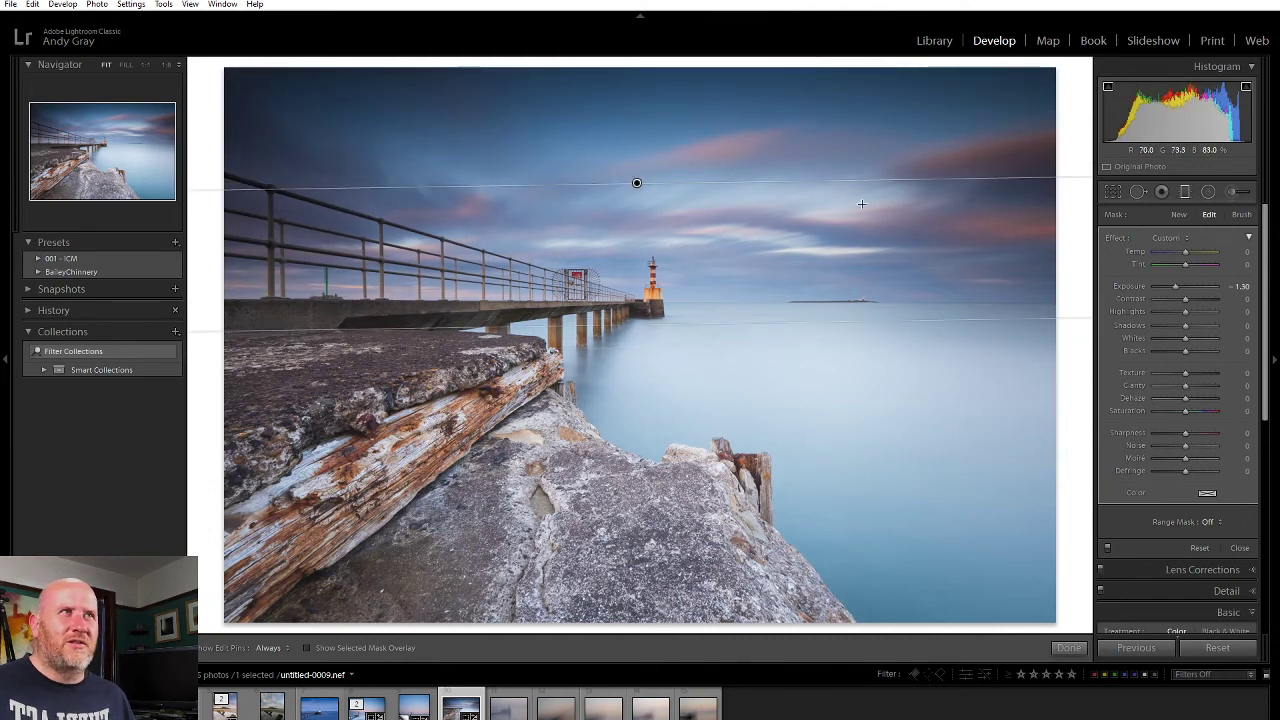
{"action": "left_click_drag", "start_coordinate": [1182, 288], "coordinate": [1176, 287]}
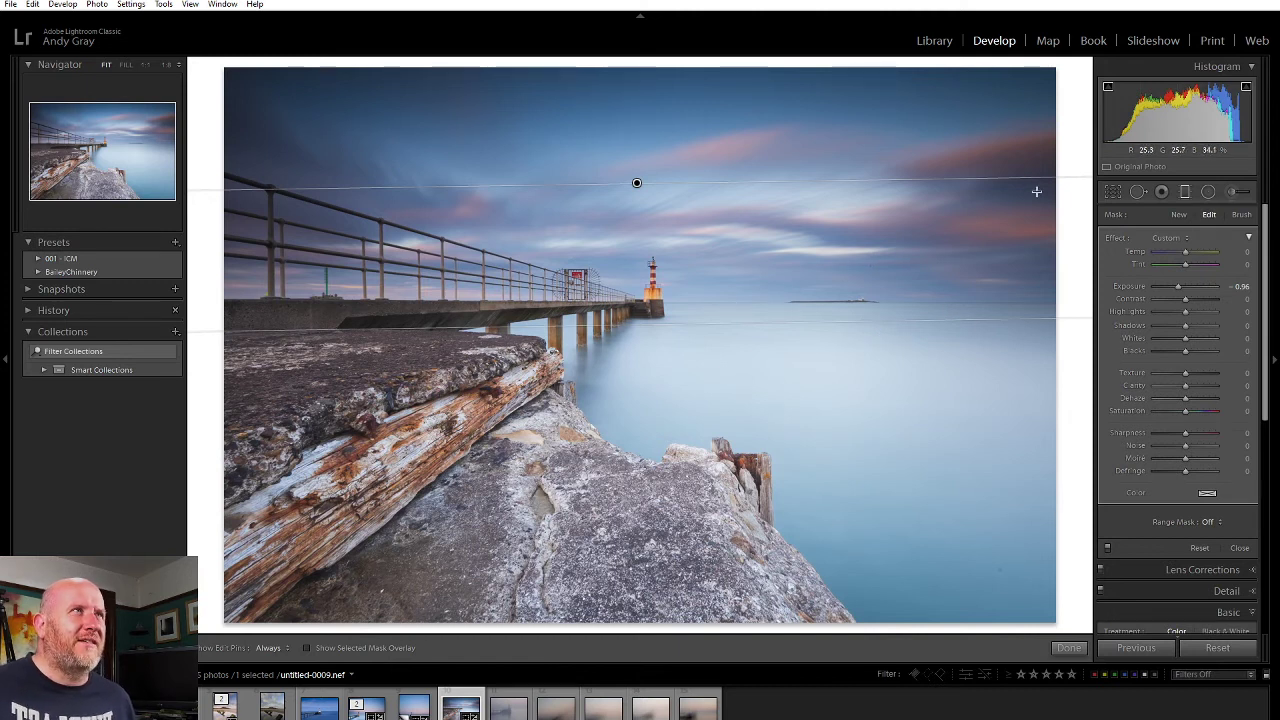
{"action": "left_click_drag", "start_coordinate": [1073, 178], "coordinate": [1071, 194]}
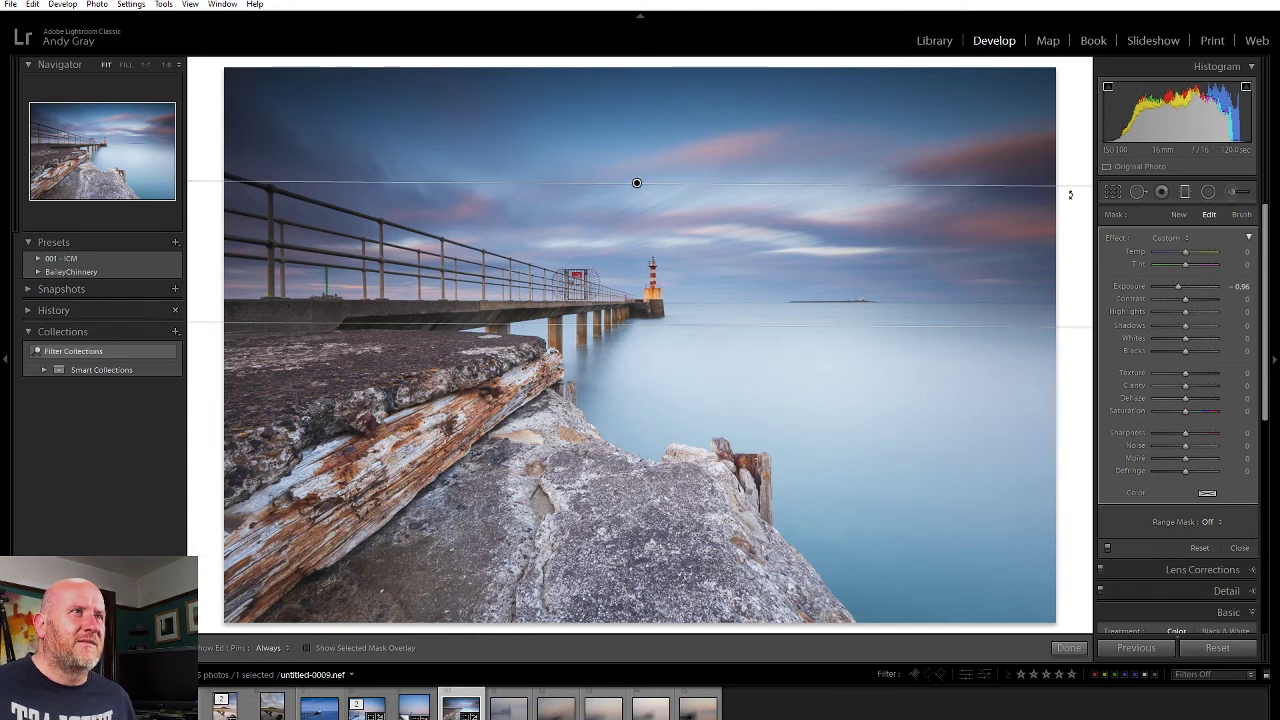
{"action": "left_click", "coordinate": [1068, 647]}
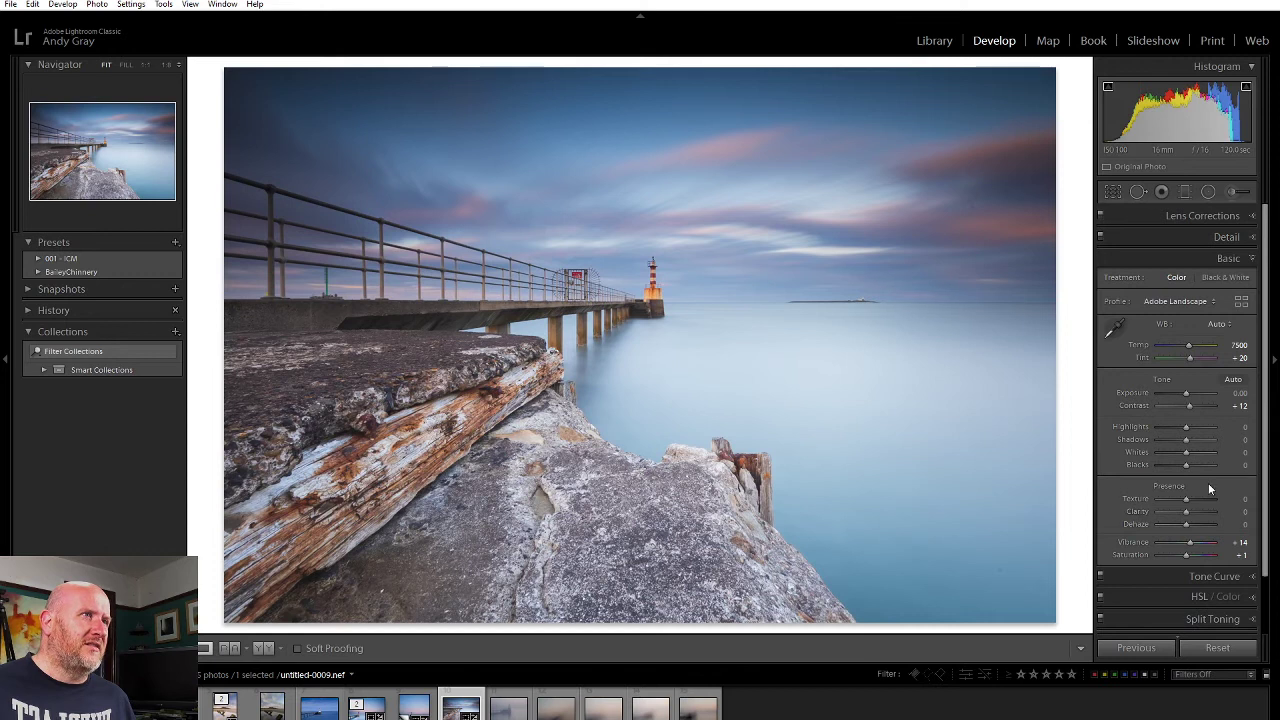
Step: Set Highlights to −21, Shadows to +26, Whites to −5 and Blacks to −12, and examine the foreground rock at 1:1
{"action": "mouse_move", "coordinate": [1188, 443]}
{"action": "left_mouse_down"}
{"action": "mouse_move", "coordinate": [1202, 446]}
{"action": "mouse_move", "coordinate": [1150, 423]}
{"action": "mouse_move", "coordinate": [1206, 429]}
{"action": "mouse_move", "coordinate": [1147, 428]}
{"action": "mouse_move", "coordinate": [1244, 435]}
{"action": "mouse_move", "coordinate": [1143, 431]}
{"action": "mouse_move", "coordinate": [1180, 430]}
{"action": "mouse_move", "coordinate": [1212, 455]}
{"action": "mouse_move", "coordinate": [1169, 466]}
{"action": "mouse_move", "coordinate": [1182, 467]}
{"action": "left_mouse_up"}
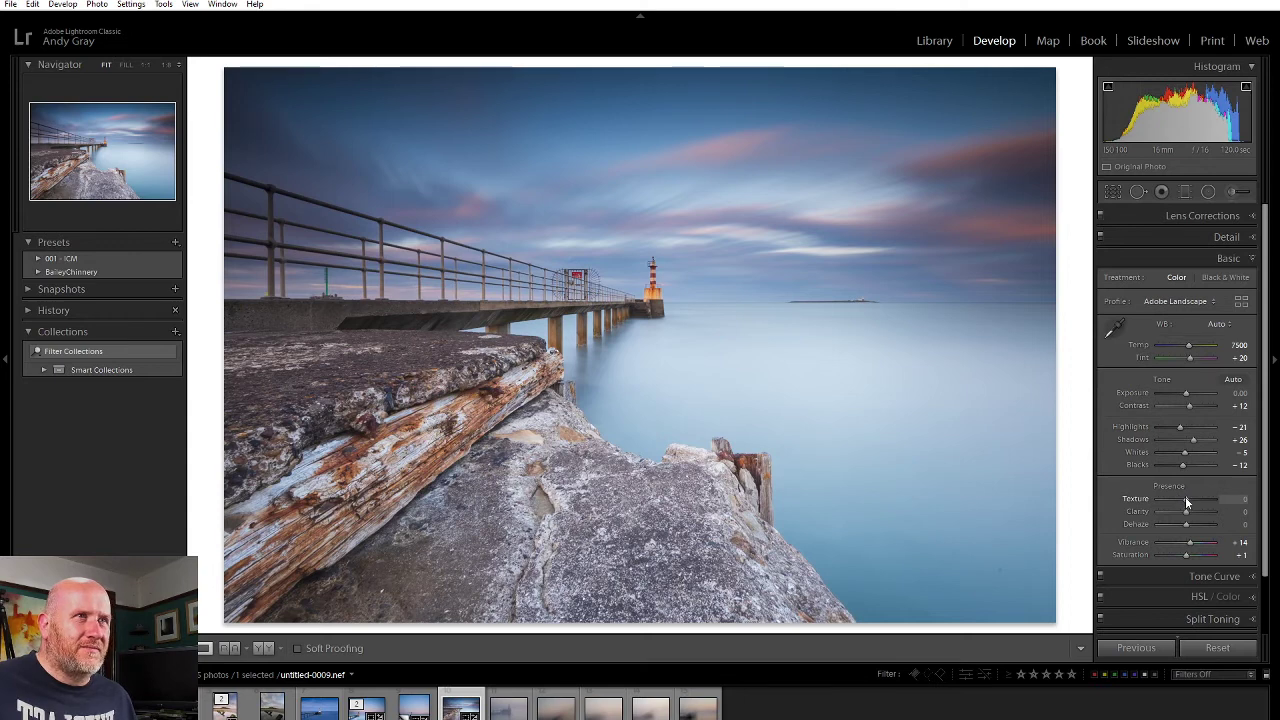
{"action": "left_click", "coordinate": [612, 468]}
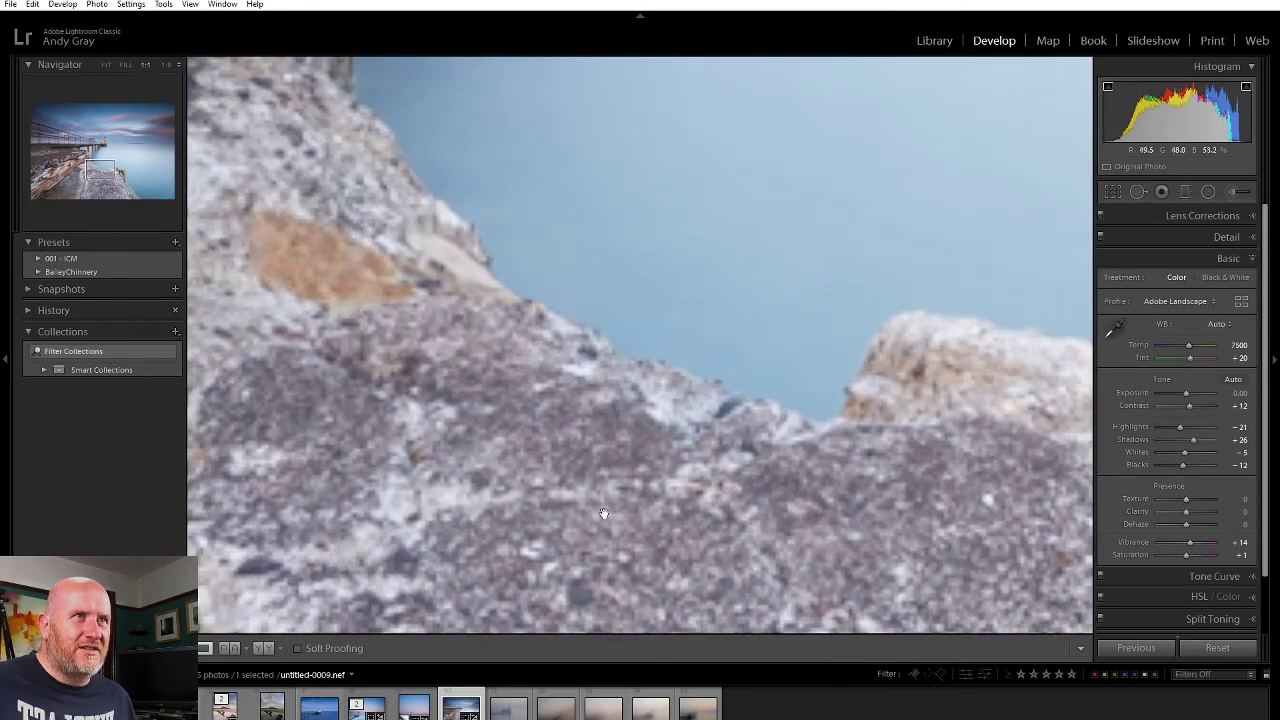
{"action": "left_click_drag", "start_coordinate": [662, 452], "coordinate": [574, 374]}
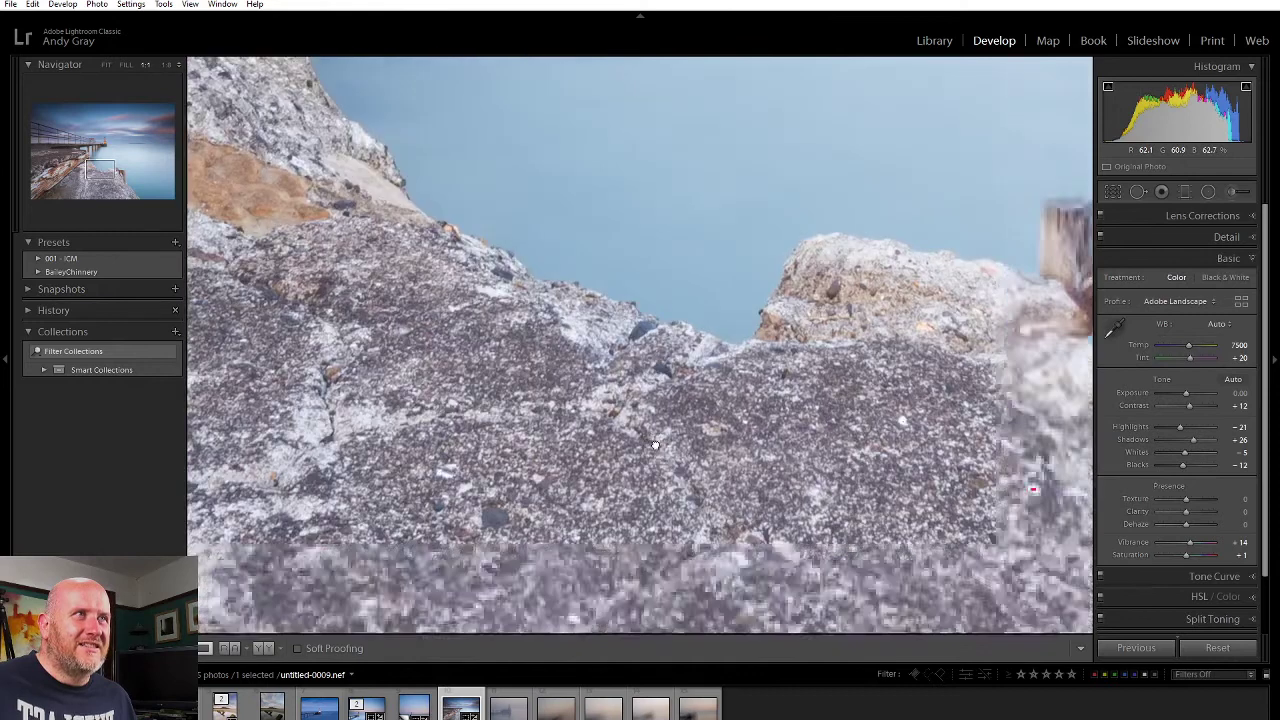
Step: Set Texture to +10 and Clarity to +10 to bring out detail in the foreground rock
{"action": "left_click_drag", "start_coordinate": [834, 438], "coordinate": [723, 493]}
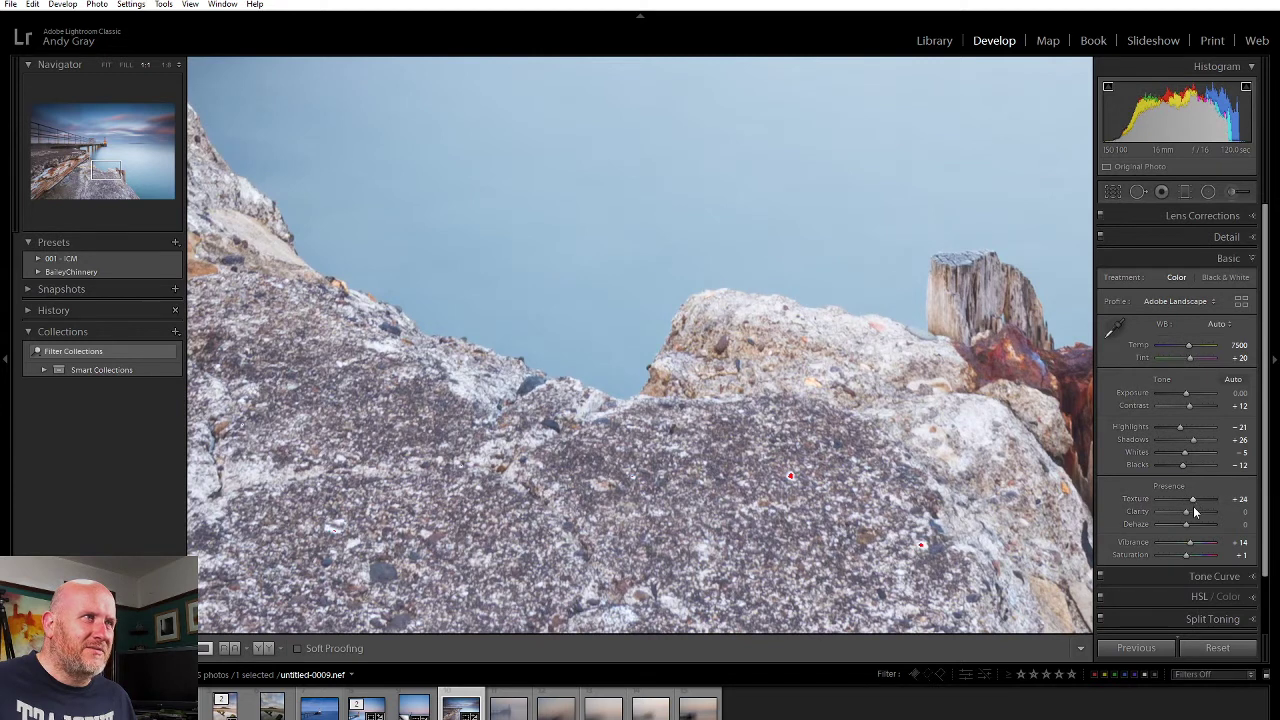
{"action": "left_click_drag", "start_coordinate": [1191, 498], "coordinate": [1190, 511]}
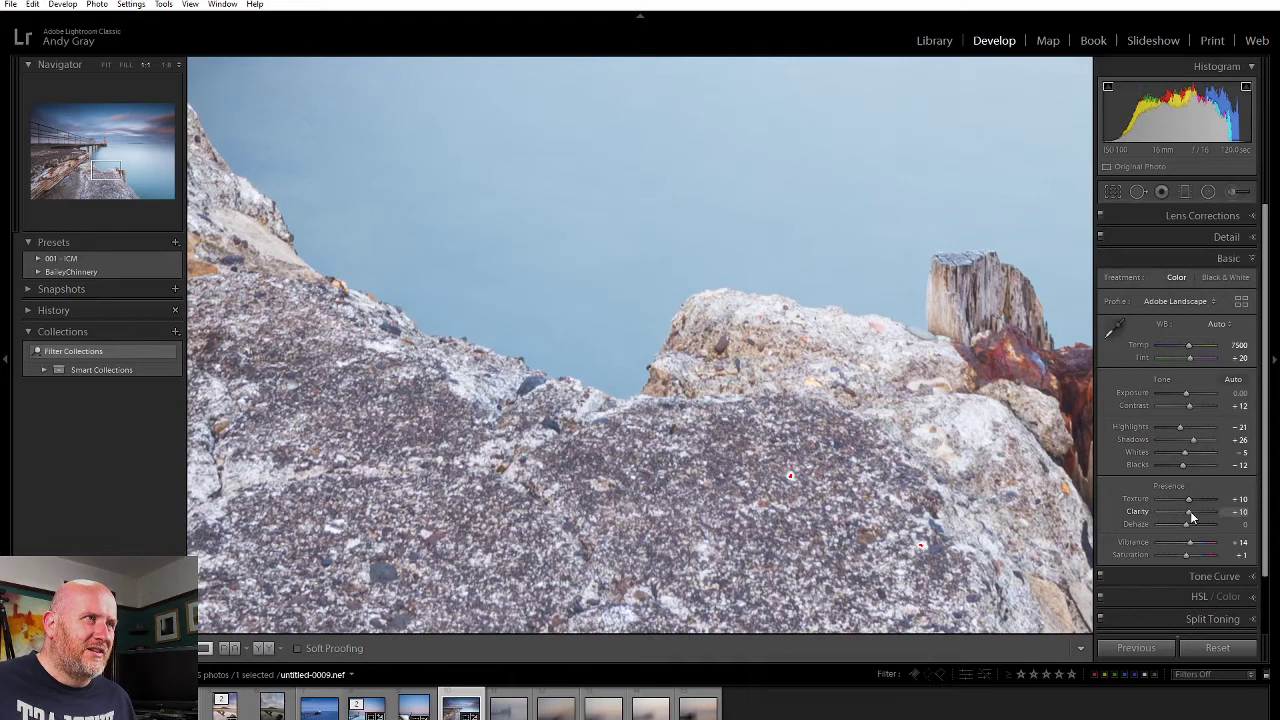
Step: Examine the Detail sharpening settings and check sharpness up close on the rocks, the weathered timber, the pier supports and the lighthouse
{"action": "left_click", "coordinate": [1234, 236]}
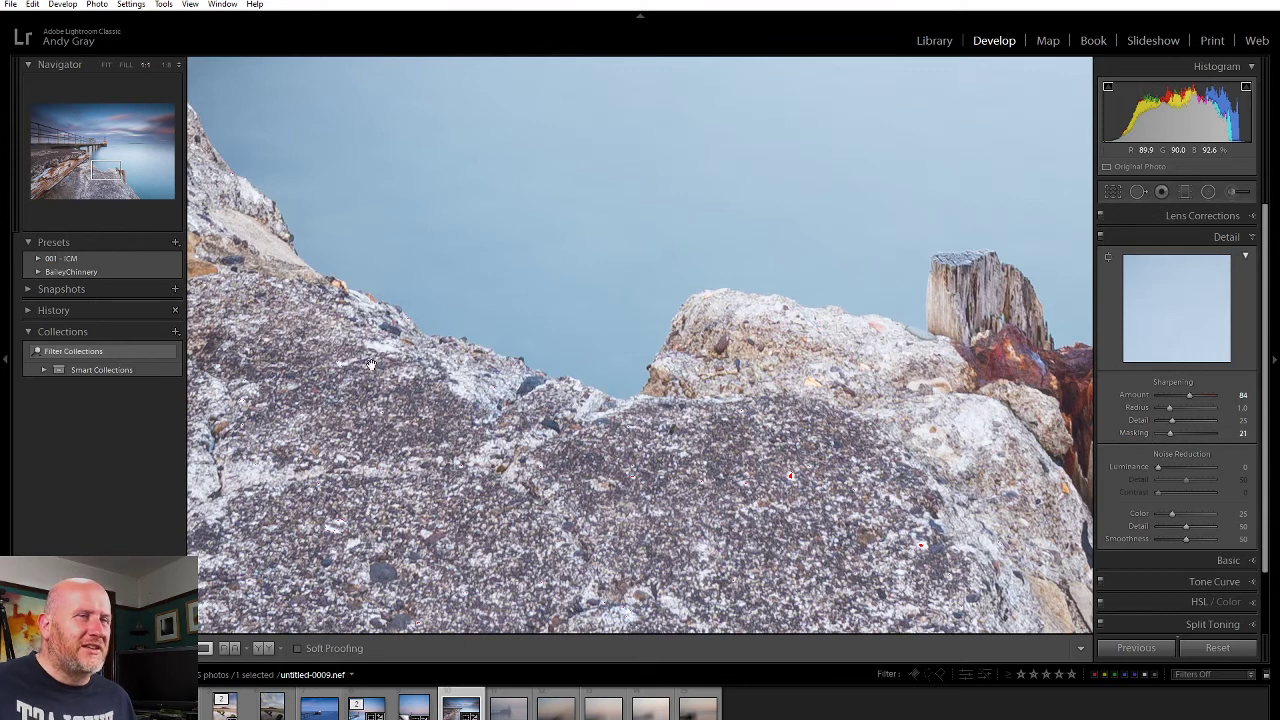
{"action": "key", "text": "ctrl+equal"}
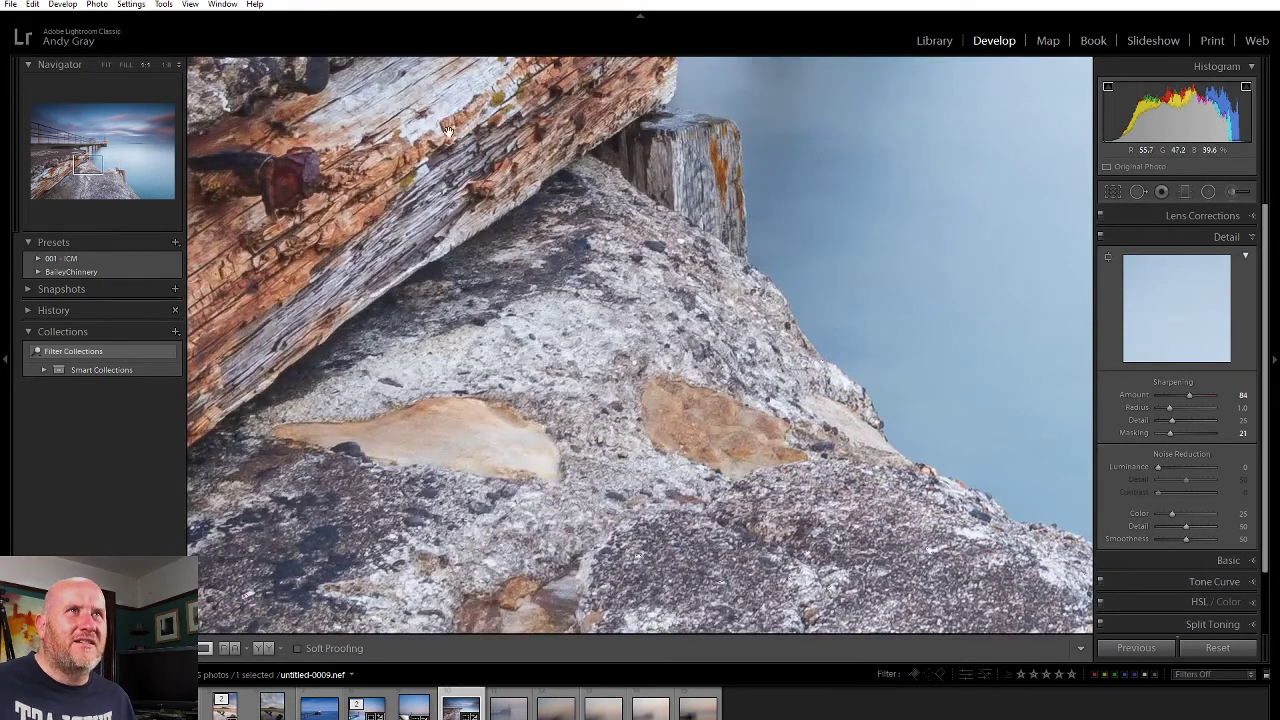
{"action": "left_click_drag", "start_coordinate": [456, 330], "coordinate": [460, 530]}
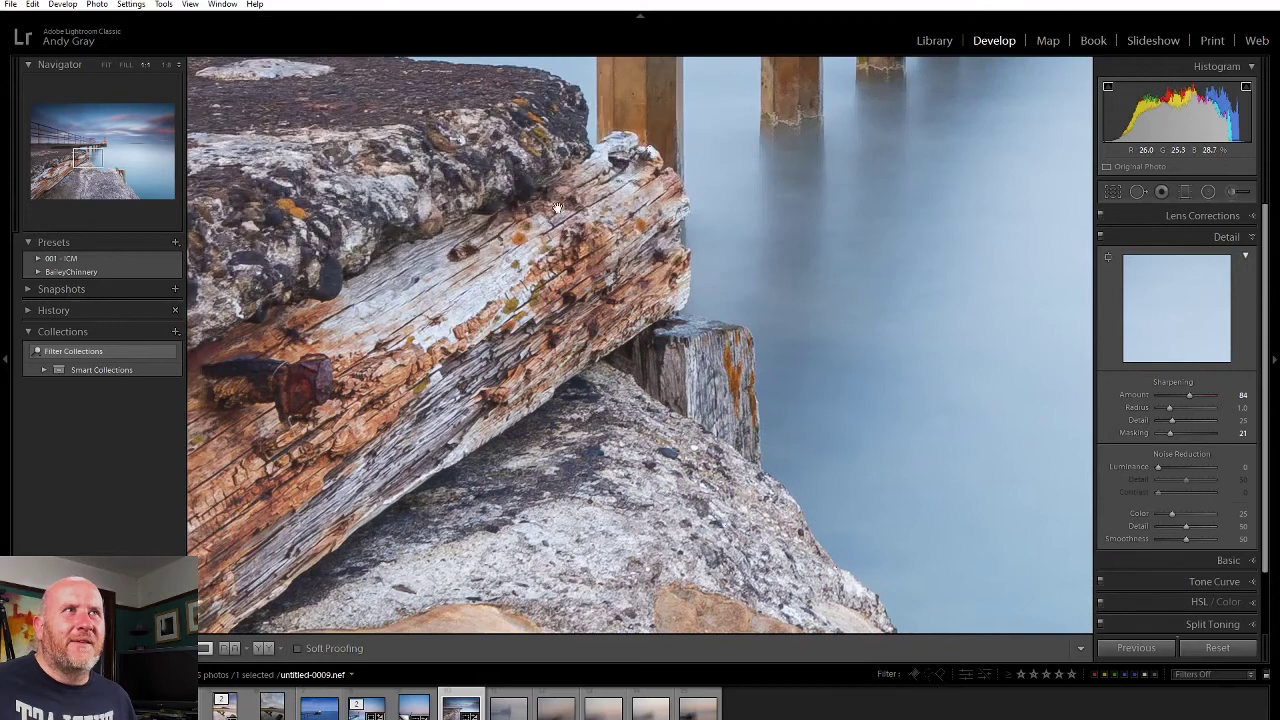
{"action": "left_click_drag", "start_coordinate": [510, 150], "coordinate": [488, 402]}
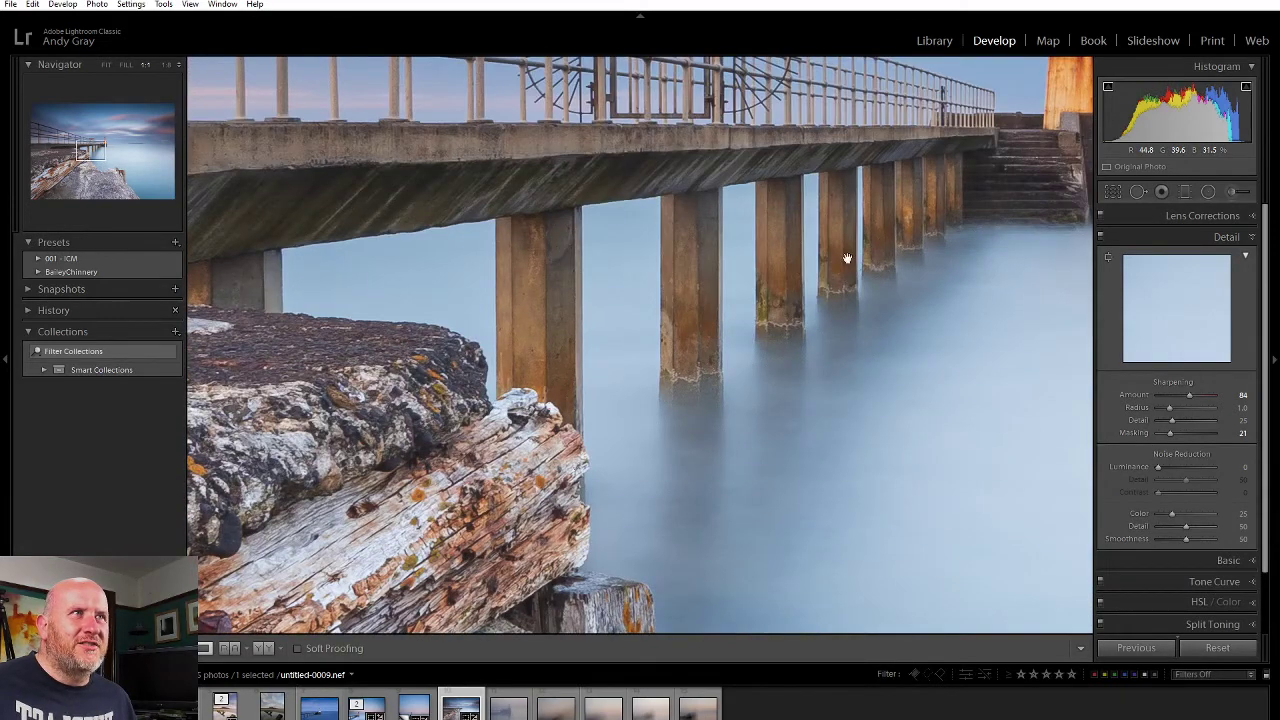
{"action": "left_click", "coordinate": [847, 258]}
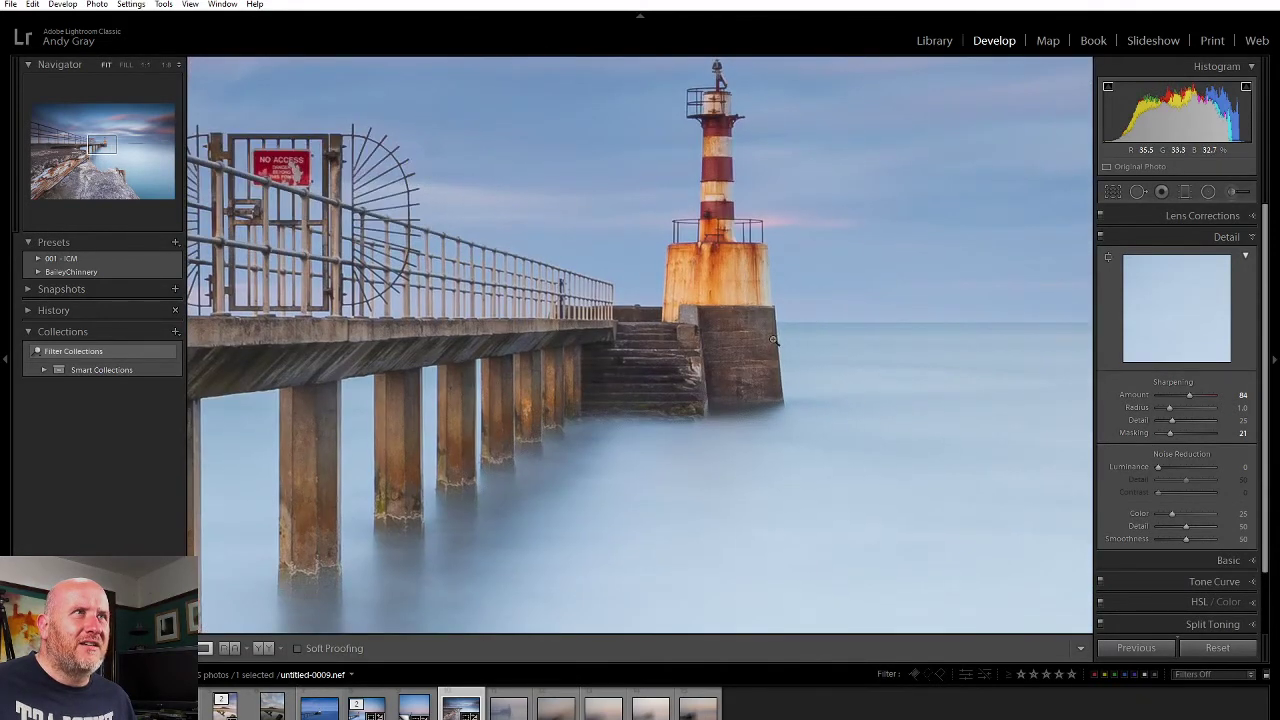
{"action": "left_click", "coordinate": [773, 340]}
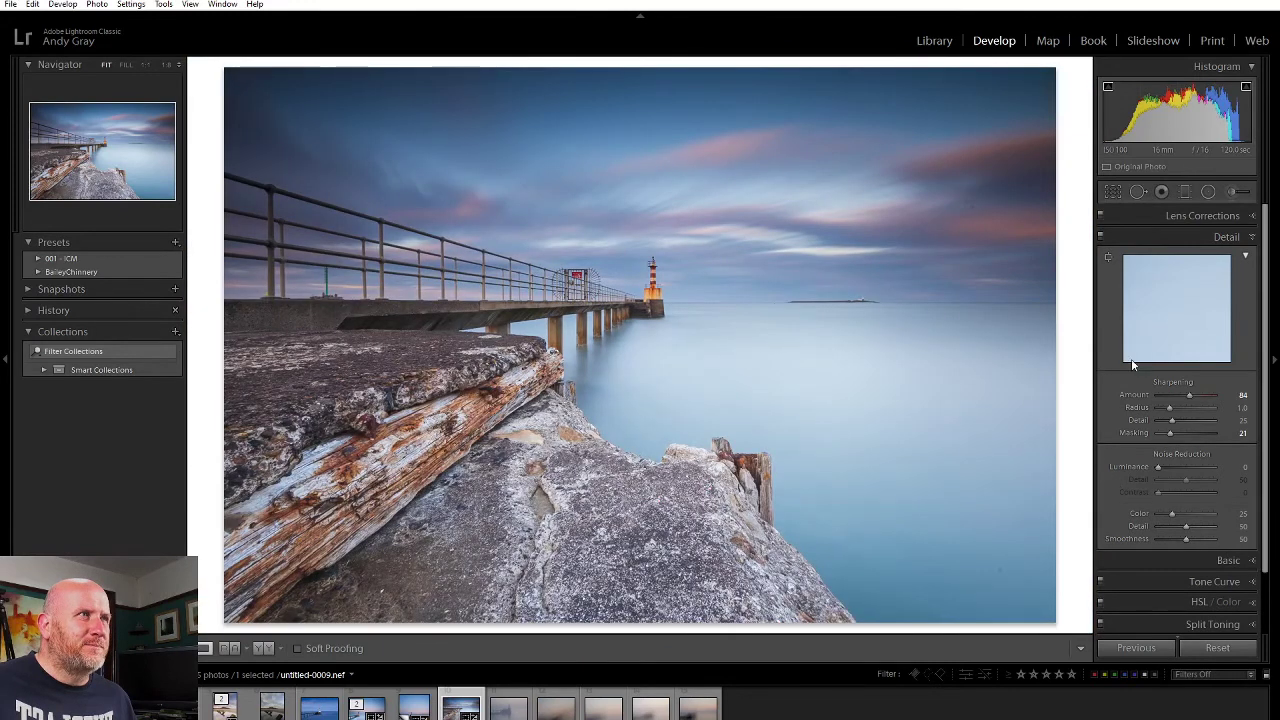
{"action": "left_click", "coordinate": [1234, 239]}
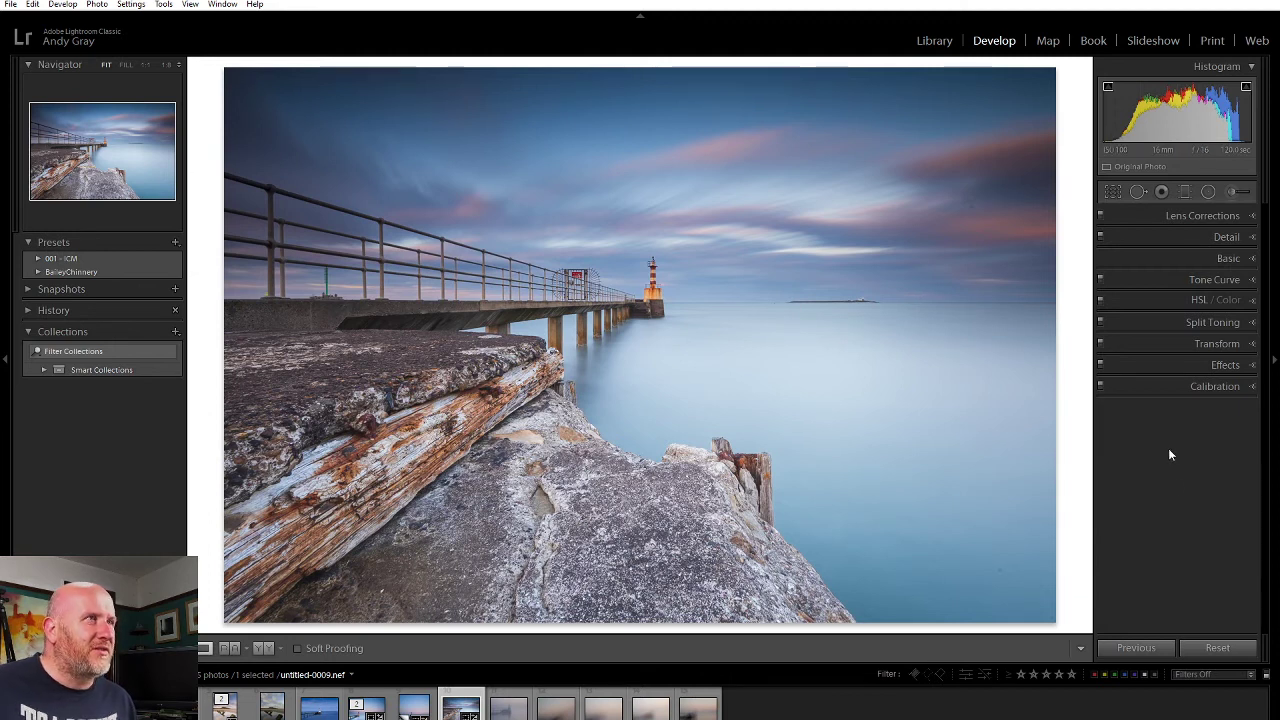
Step: Crop the photo tighter from its upper-left corner, keeping the original aspect ratio
{"action": "left_click", "coordinate": [1107, 196]}
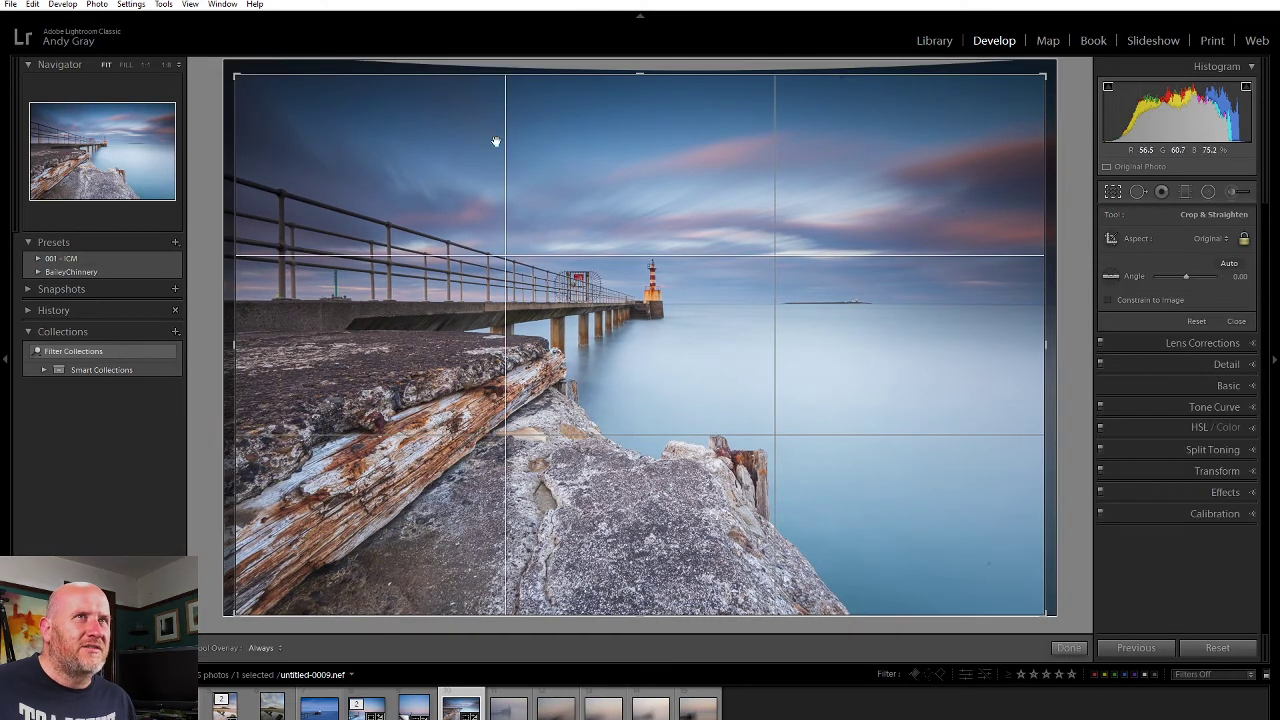
{"action": "left_click_drag", "start_coordinate": [237, 76], "coordinate": [283, 91]}
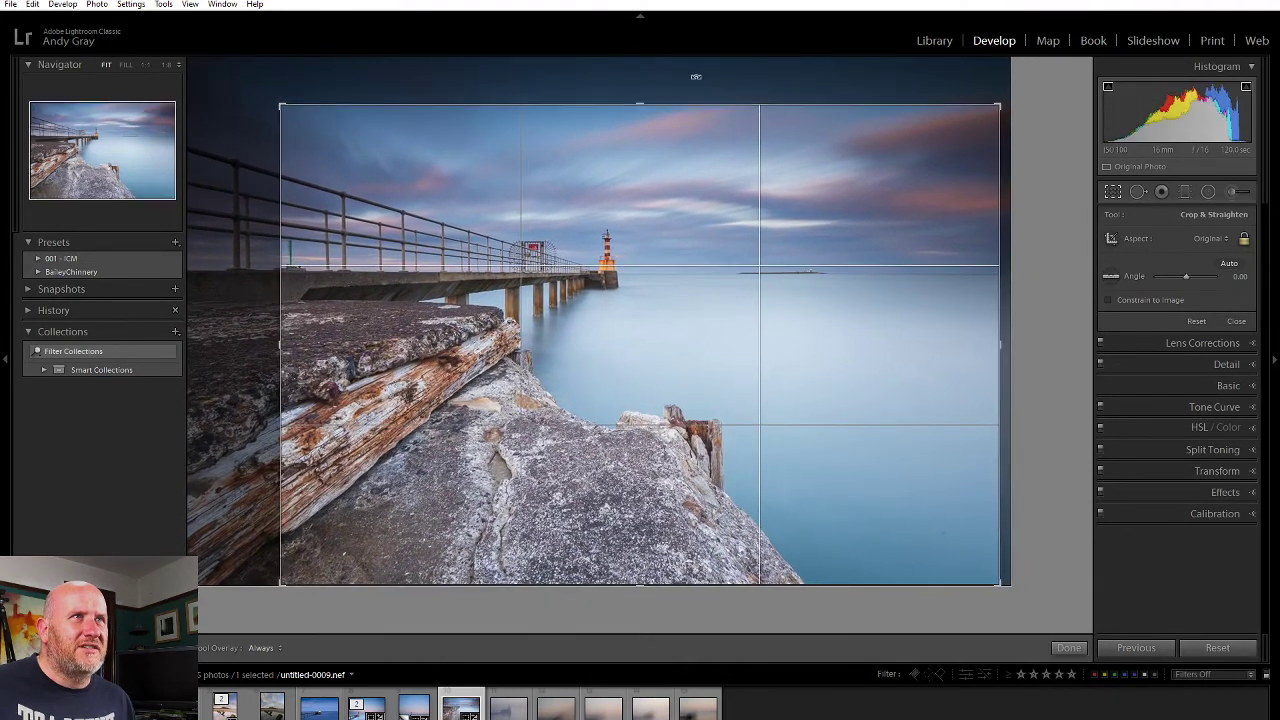
Step: Try a 4 x 5 / 8 x 10 crop ratio, resizing the frame and repositioning the pier and lighthouse inside it
{"action": "left_click", "coordinate": [1212, 239]}
{"action": "left_click", "coordinate": [1168, 320]}
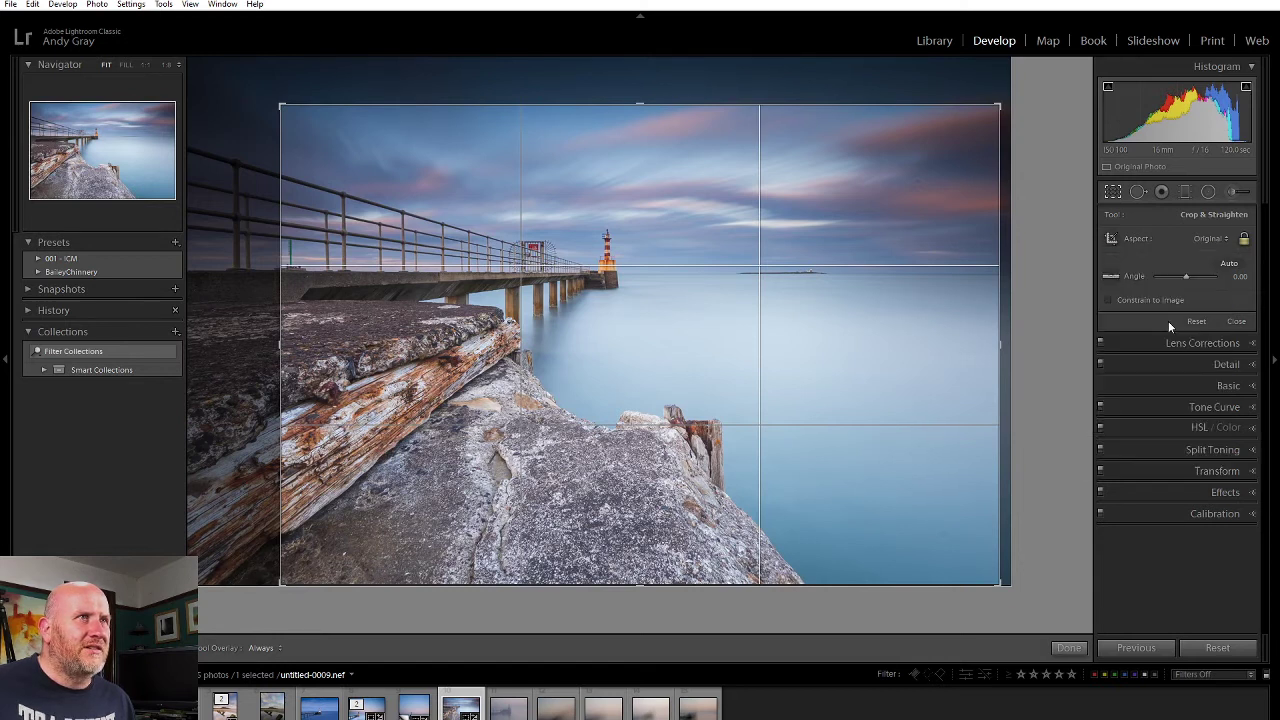
{"action": "left_click_drag", "start_coordinate": [777, 289], "coordinate": [843, 265]}
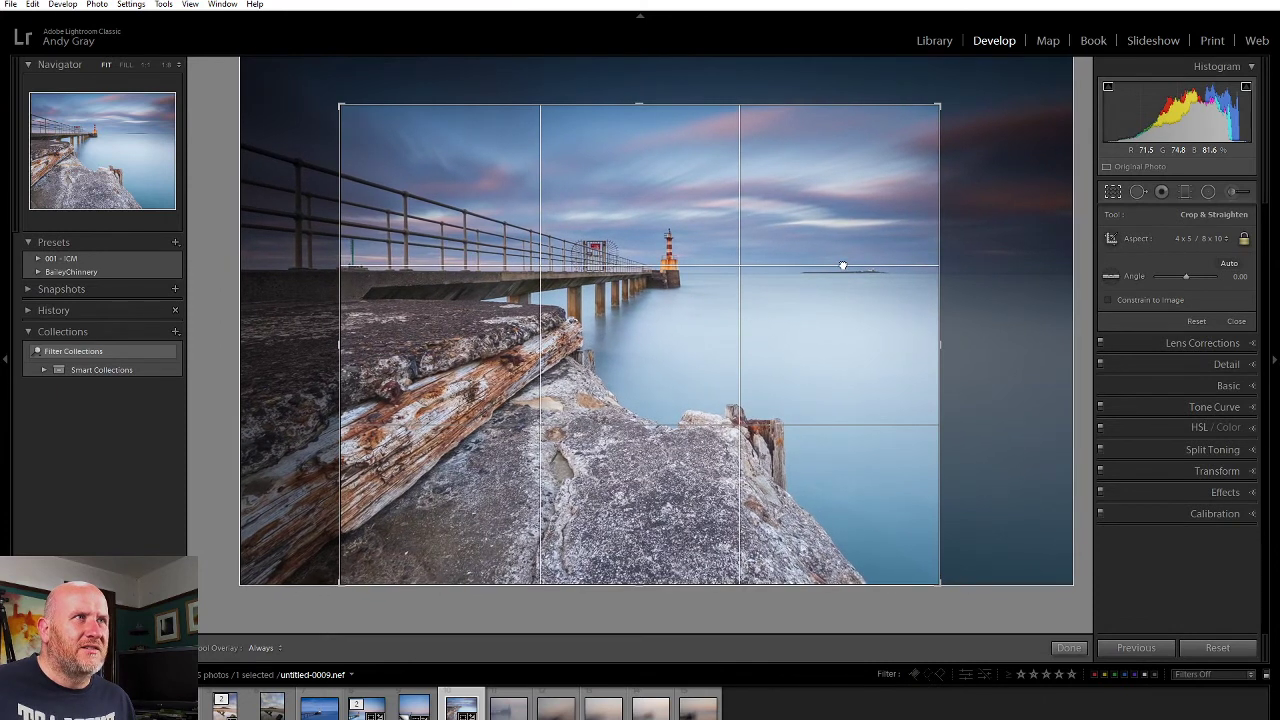
{"action": "mouse_move", "coordinate": [344, 287]}
{"action": "left_mouse_down"}
{"action": "mouse_move", "coordinate": [384, 290]}
{"action": "mouse_move", "coordinate": [378, 304]}
{"action": "mouse_move", "coordinate": [362, 292]}
{"action": "left_mouse_up"}
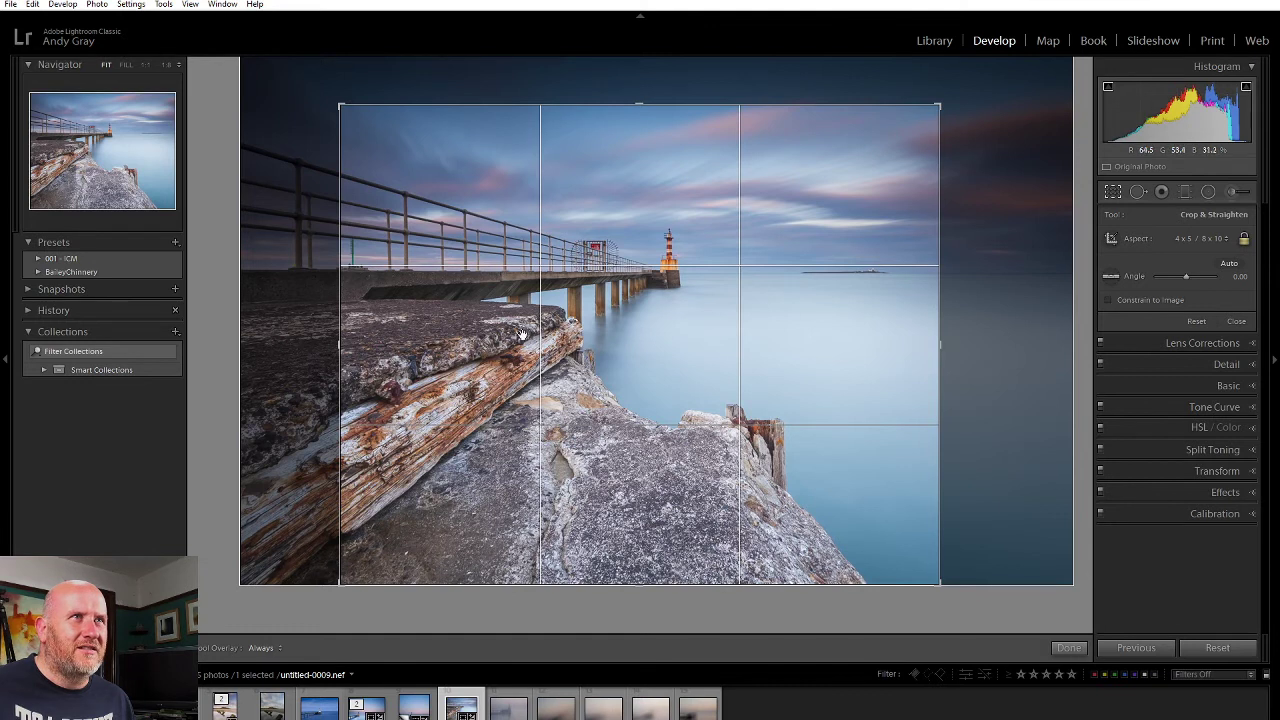
{"action": "left_click_drag", "start_coordinate": [341, 345], "coordinate": [355, 344]}
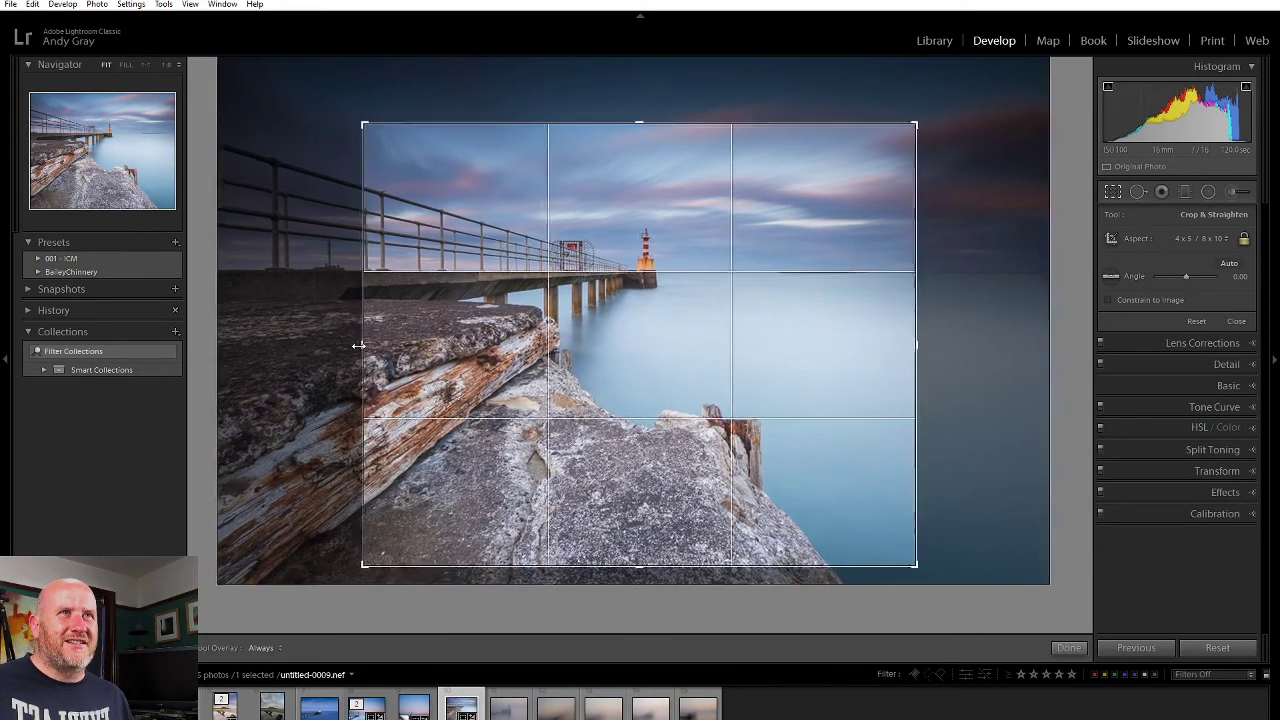
{"action": "left_click", "coordinate": [562, 272]}
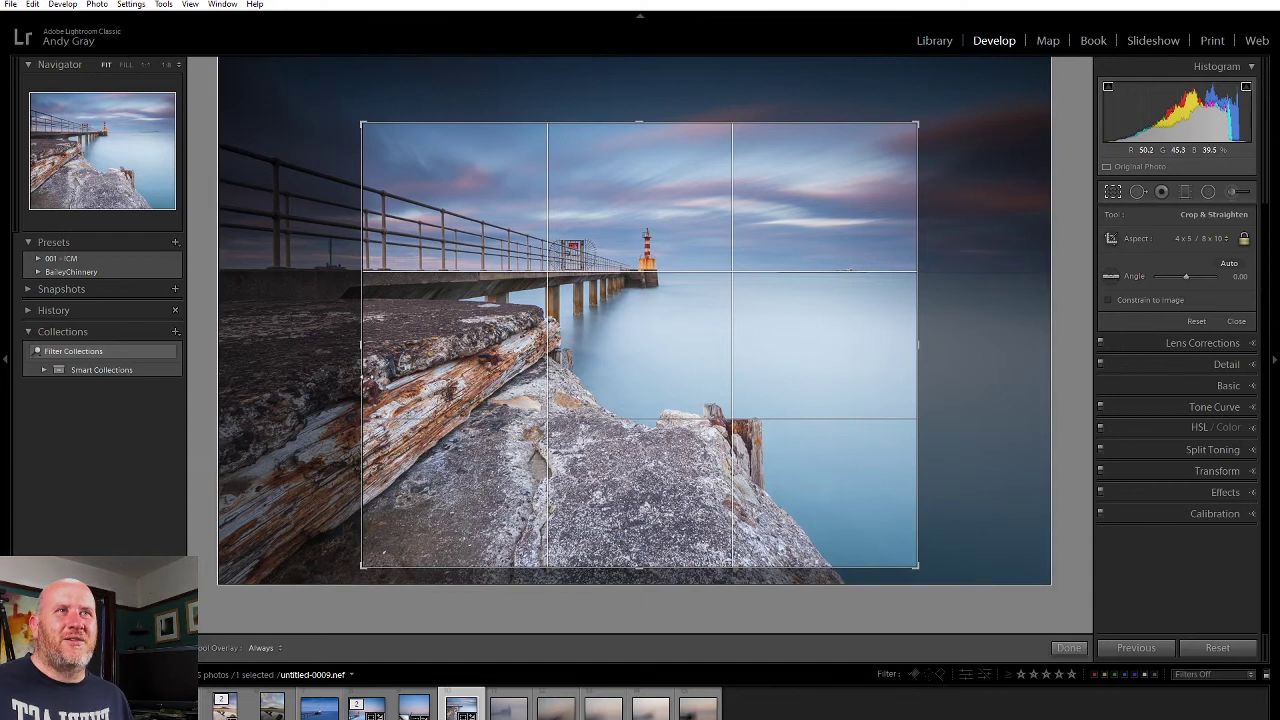
{"action": "left_click_drag", "start_coordinate": [357, 346], "coordinate": [312, 350]}
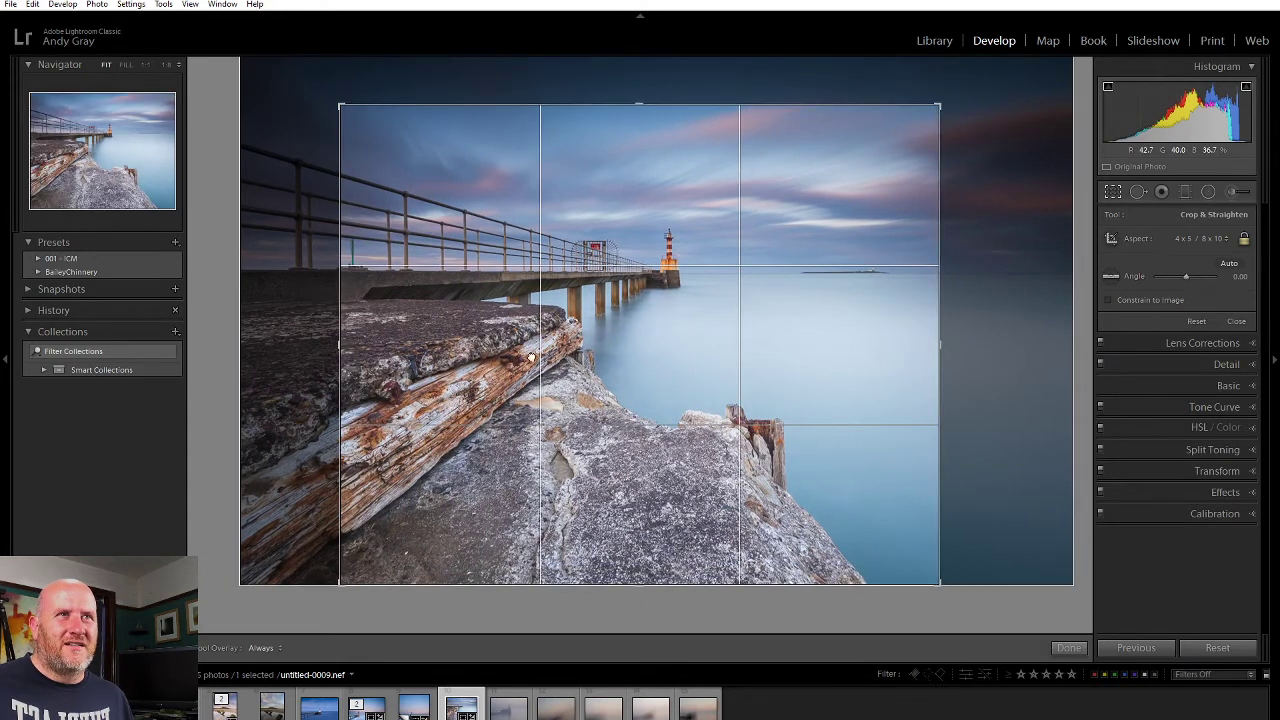
{"action": "left_click_drag", "start_coordinate": [576, 356], "coordinate": [520, 338]}
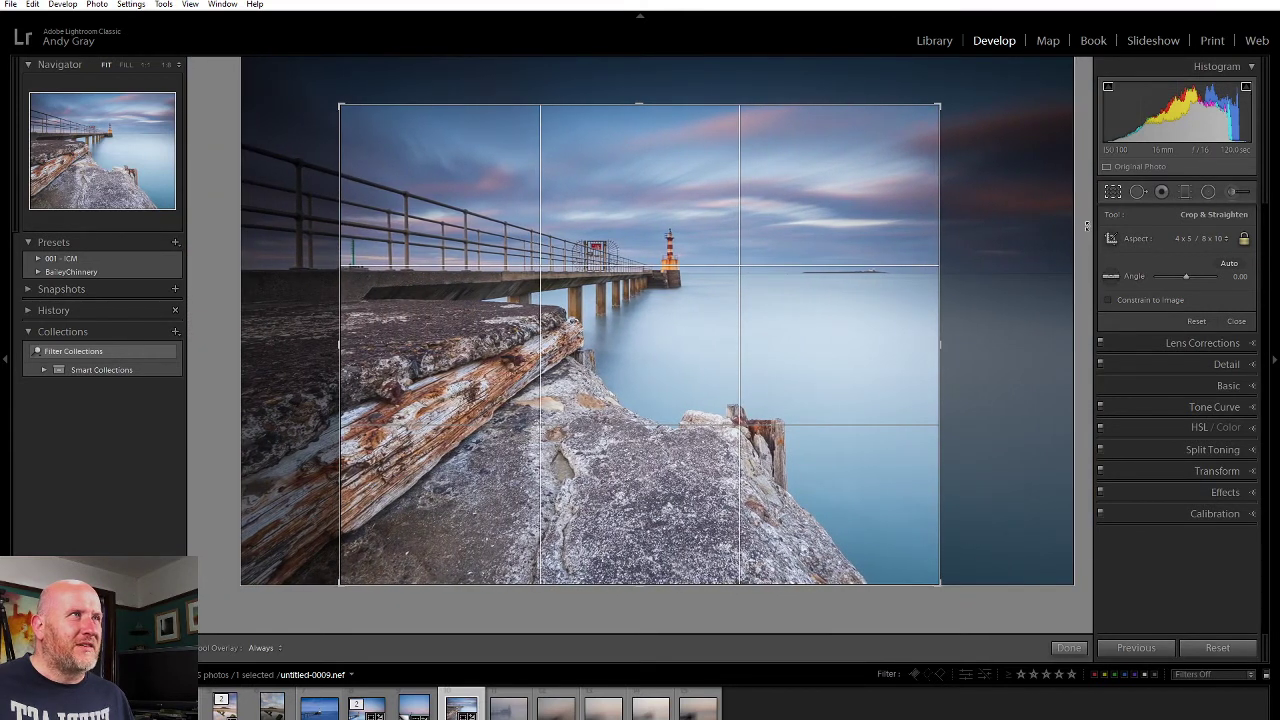
Step: Set the crop ratio to 2 x 3 / 4 x 6, widen the frame, reposition the photo within it and apply the crop
{"action": "left_click", "coordinate": [1205, 240]}
{"action": "left_click", "coordinate": [1113, 362]}
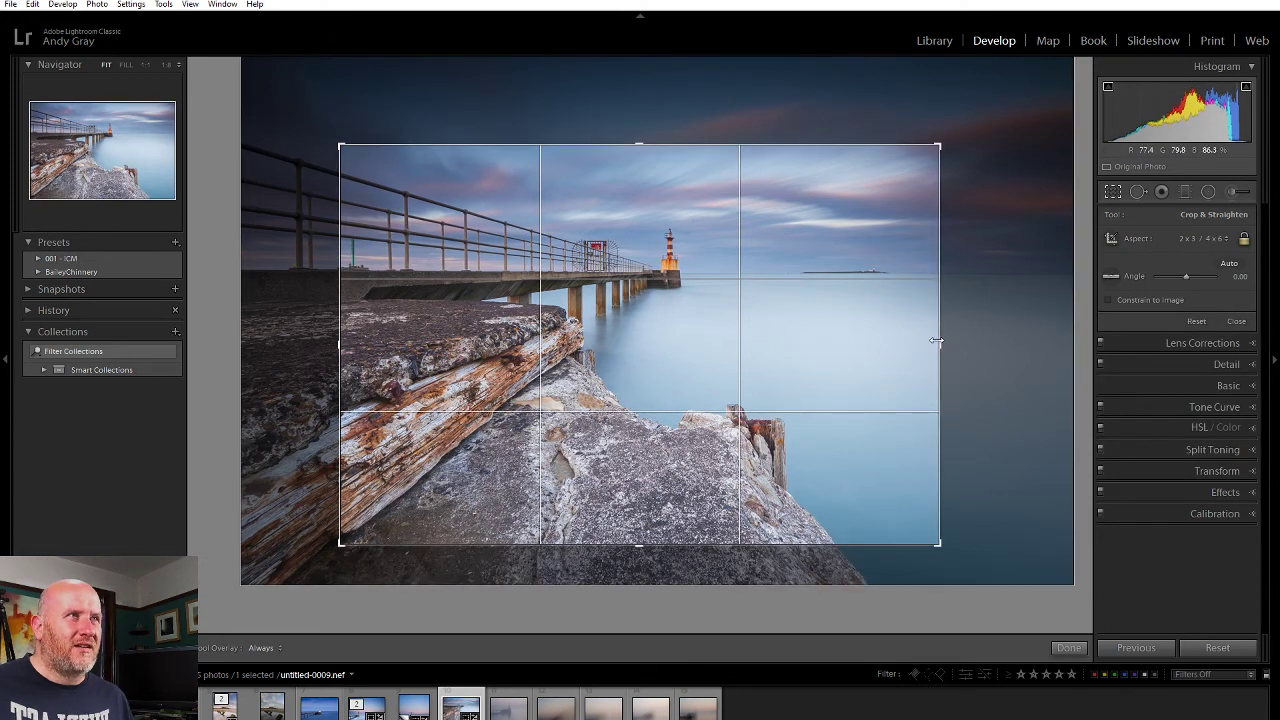
{"action": "left_click_drag", "start_coordinate": [941, 344], "coordinate": [993, 346]}
{"action": "left_click_drag", "start_coordinate": [993, 346], "coordinate": [1009, 351]}
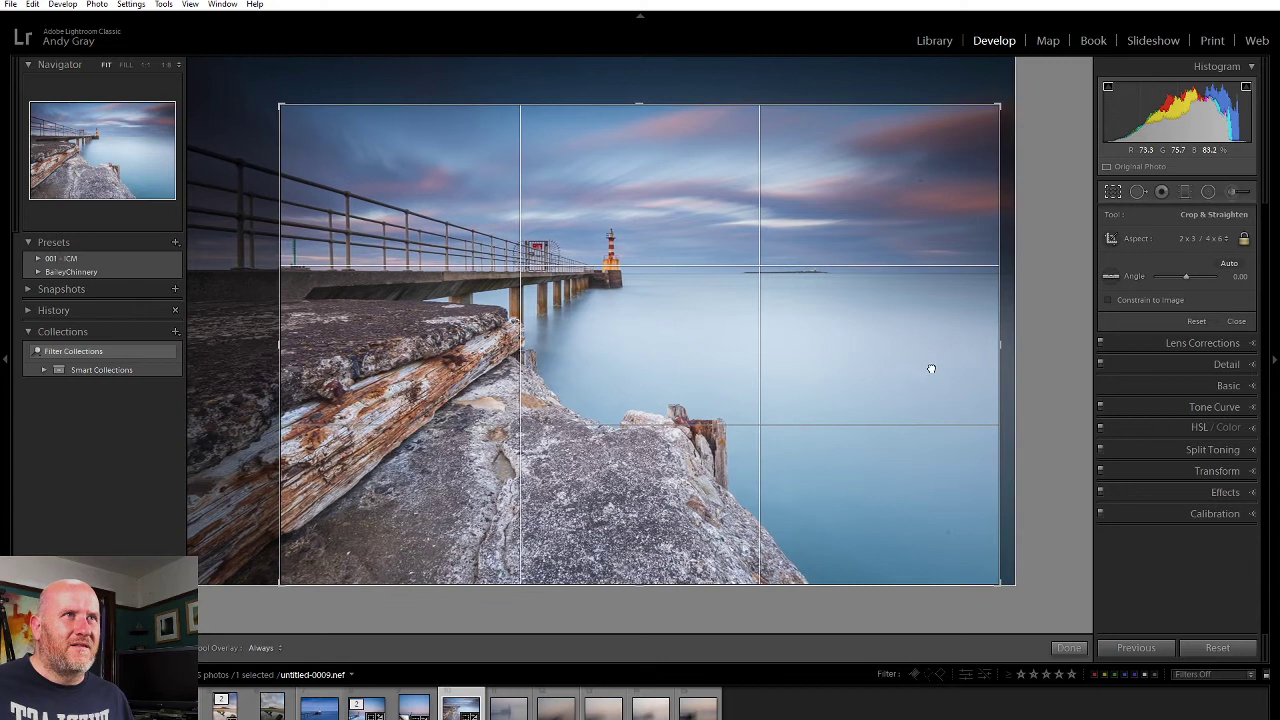
{"action": "left_click_drag", "start_coordinate": [931, 363], "coordinate": [926, 363]}
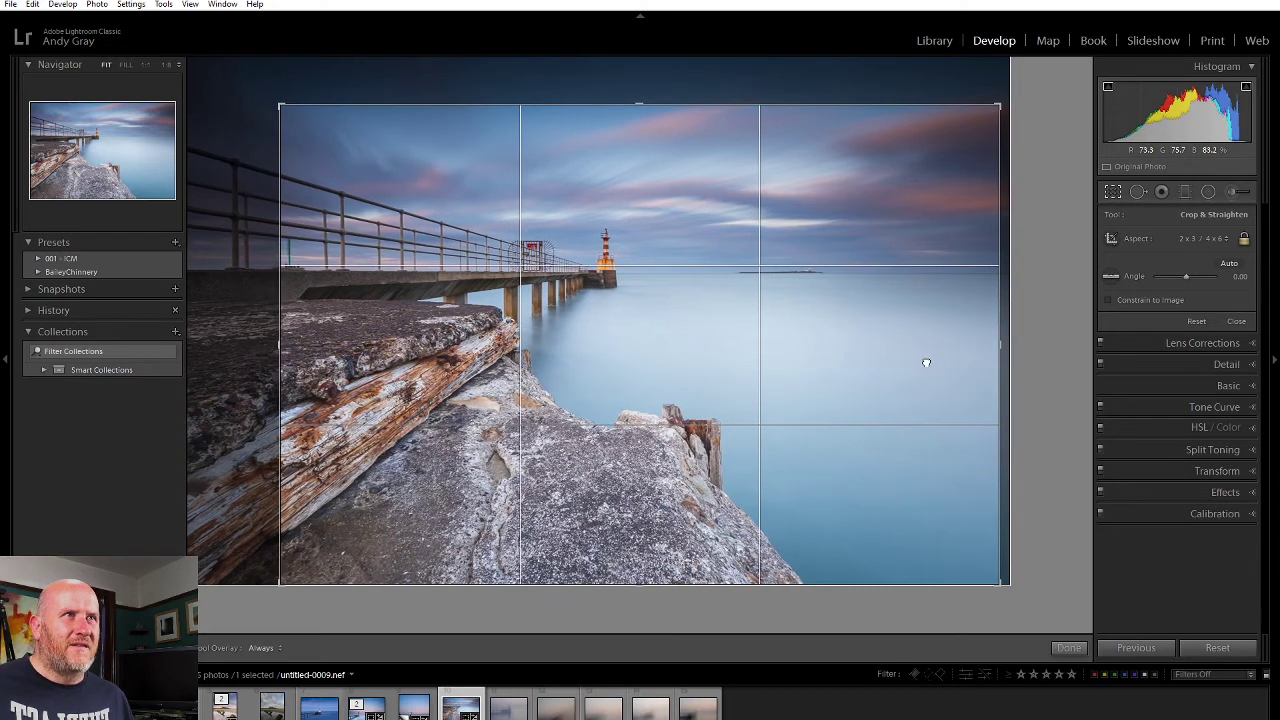
{"action": "left_click", "coordinate": [345, 289]}
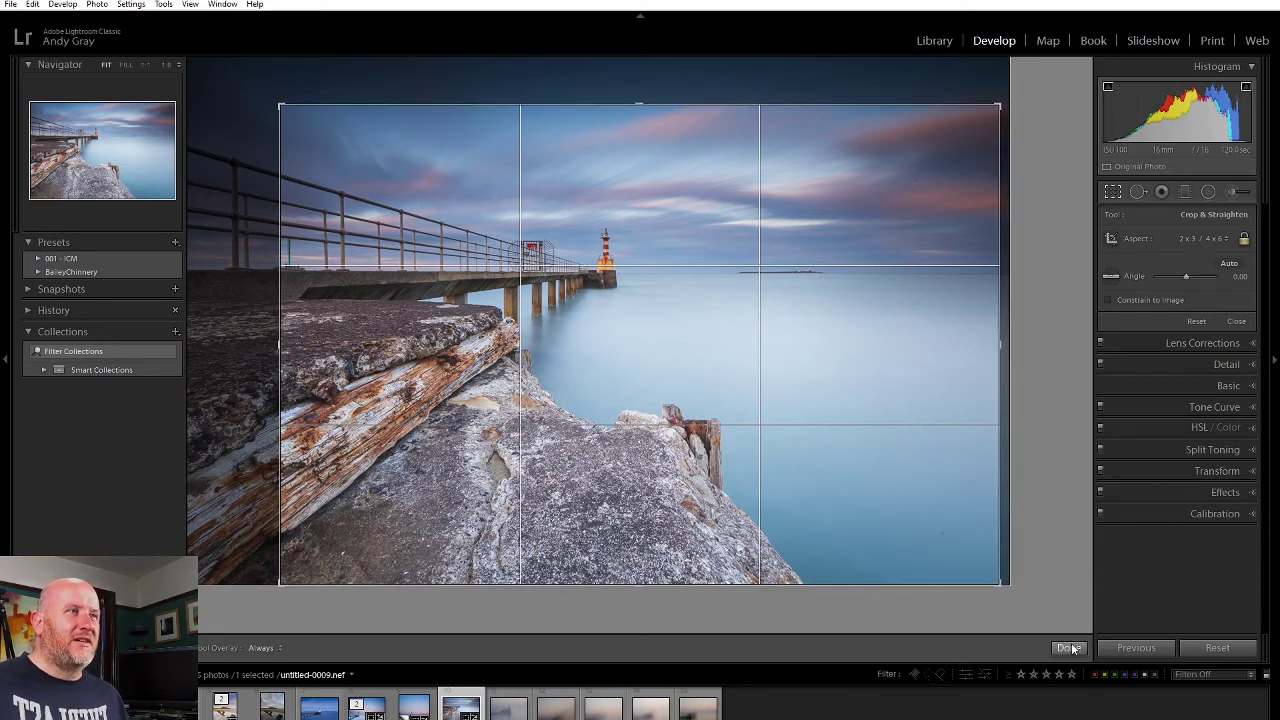
{"action": "key", "text": "Return"}
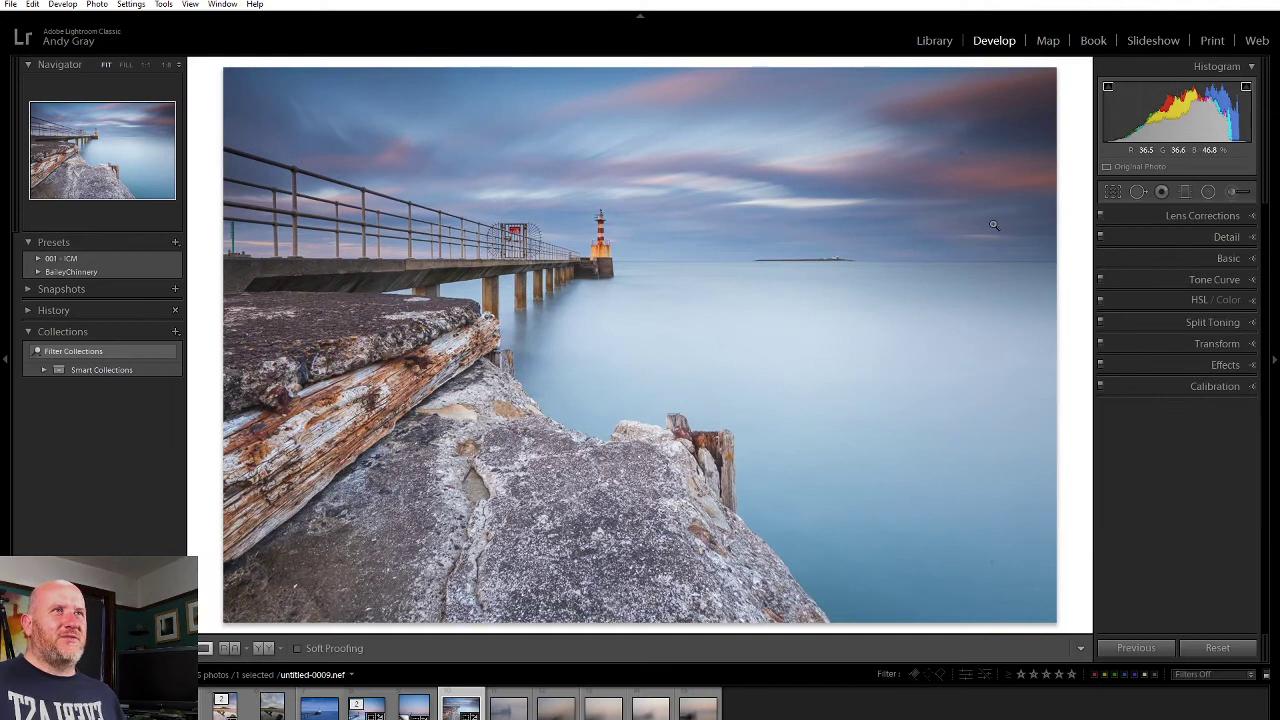
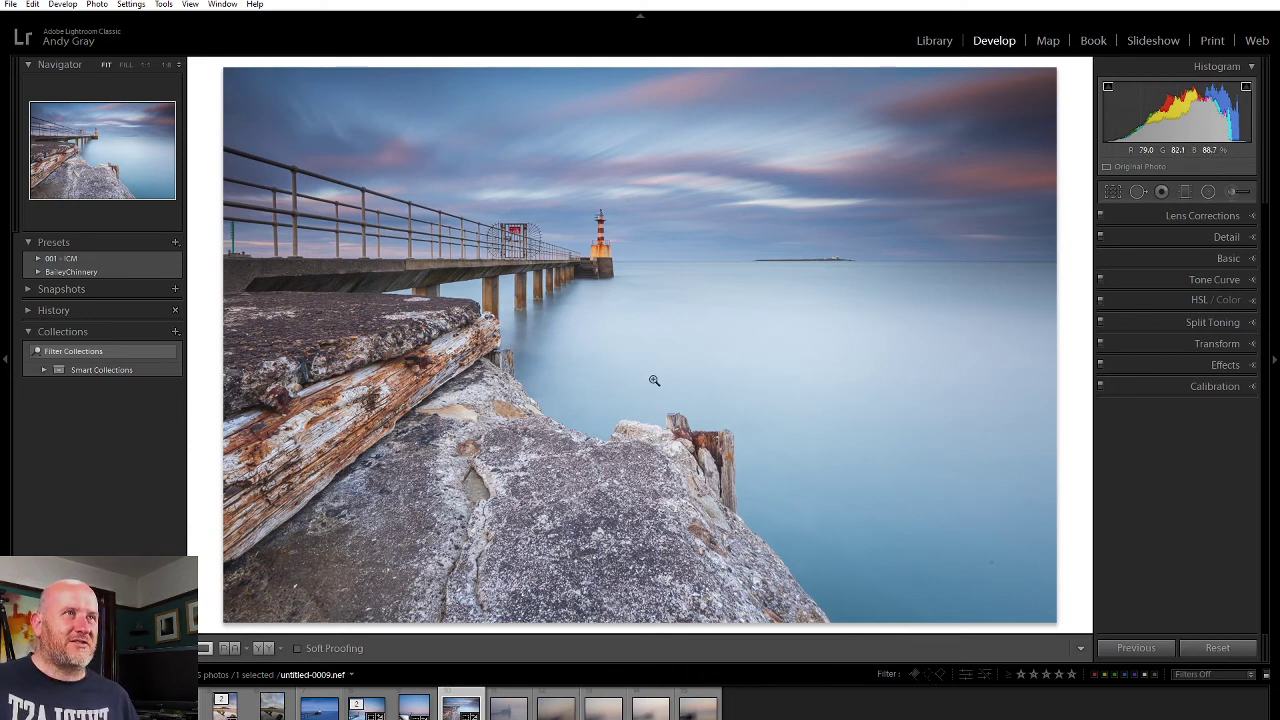
Step: Brush an exposure boost of 0.44 over the orange base of the lighthouse with a size 5.0 Adjustment Brush and Auto Mask on
{"action": "left_click", "coordinate": [600, 238]}
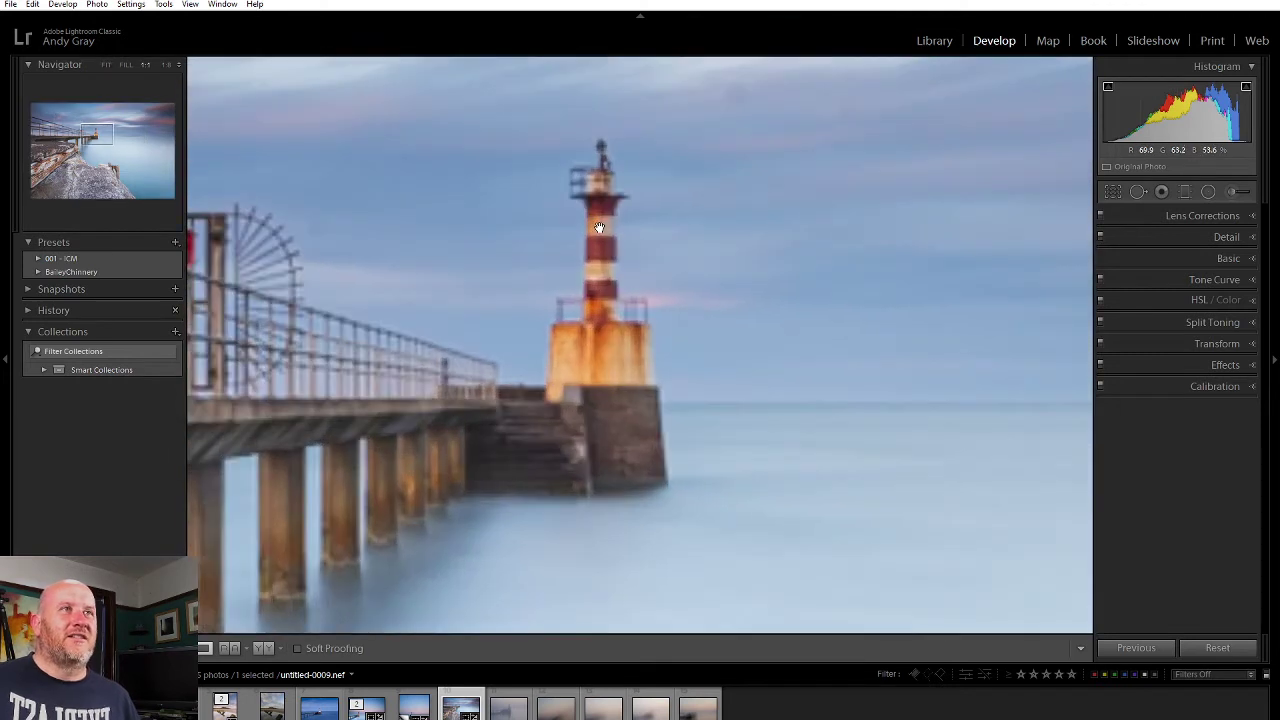
{"action": "left_click", "coordinate": [1233, 191]}
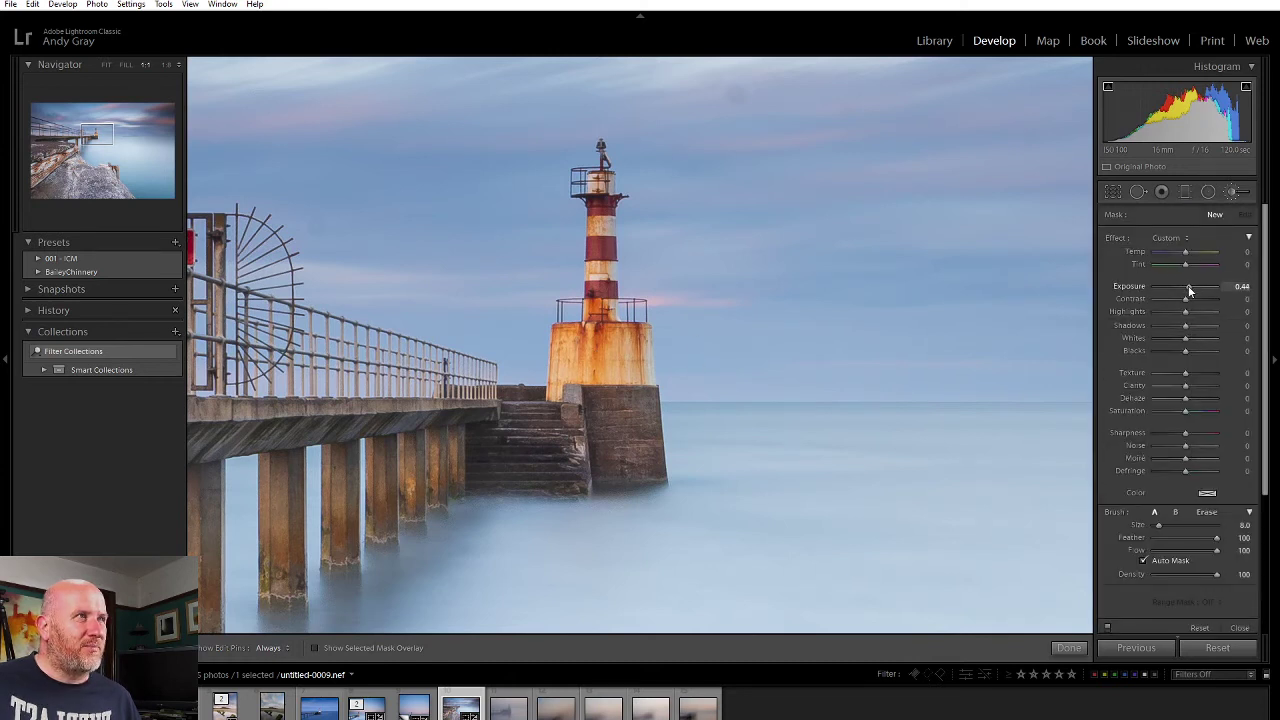
{"action": "key", "text": "bracketleft"}
{"action": "key", "text": "bracketleft"}
{"action": "key", "text": "bracketleft"}
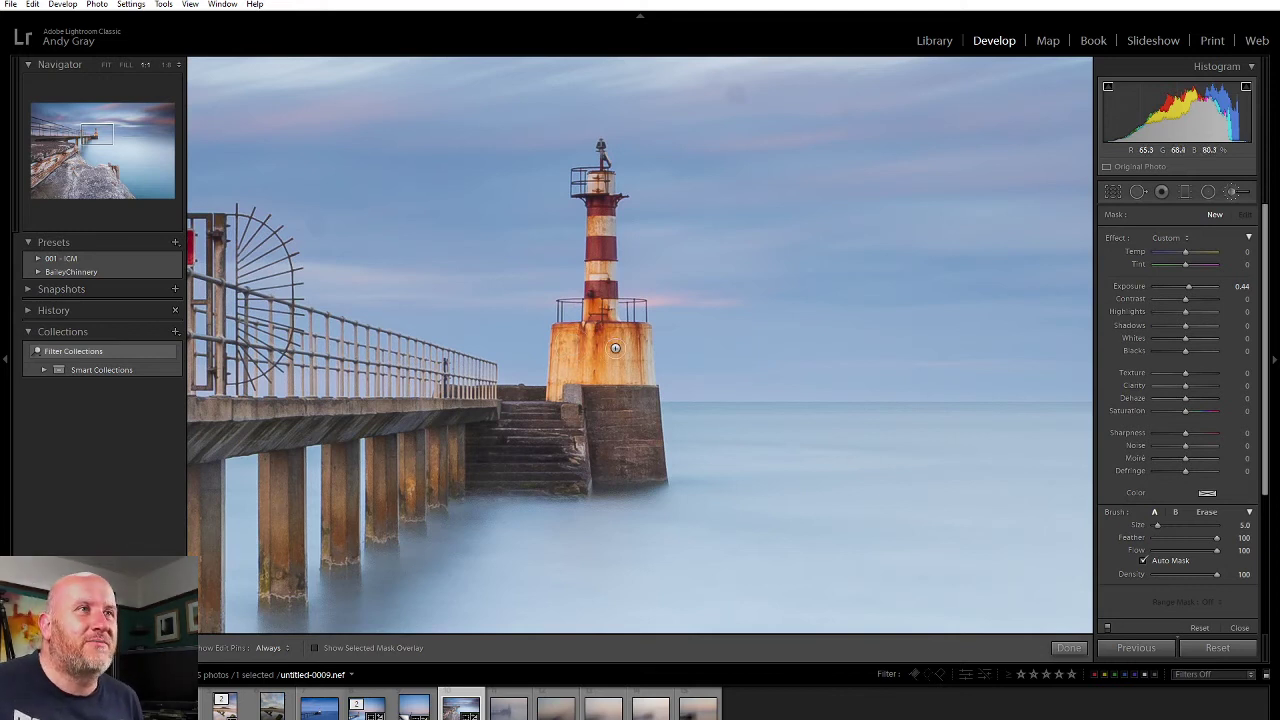
{"action": "key", "text": "h"}
{"action": "mouse_move", "coordinate": [578, 336]}
{"action": "left_mouse_down"}
{"action": "mouse_move", "coordinate": [640, 338]}
{"action": "mouse_move", "coordinate": [642, 377]}
{"action": "mouse_move", "coordinate": [591, 374]}
{"action": "mouse_move", "coordinate": [600, 355]}
{"action": "mouse_move", "coordinate": [555, 394]}
{"action": "left_mouse_up"}
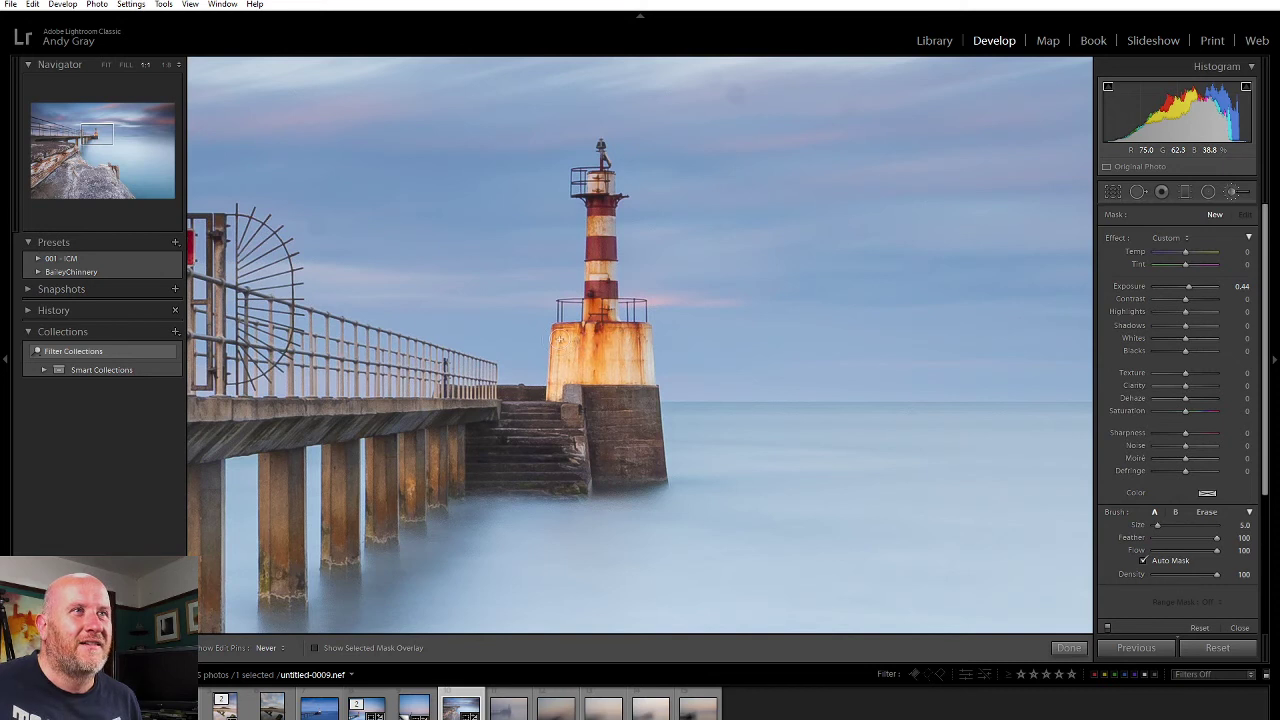
{"action": "key", "text": "h"}
{"action": "key", "text": "h"}
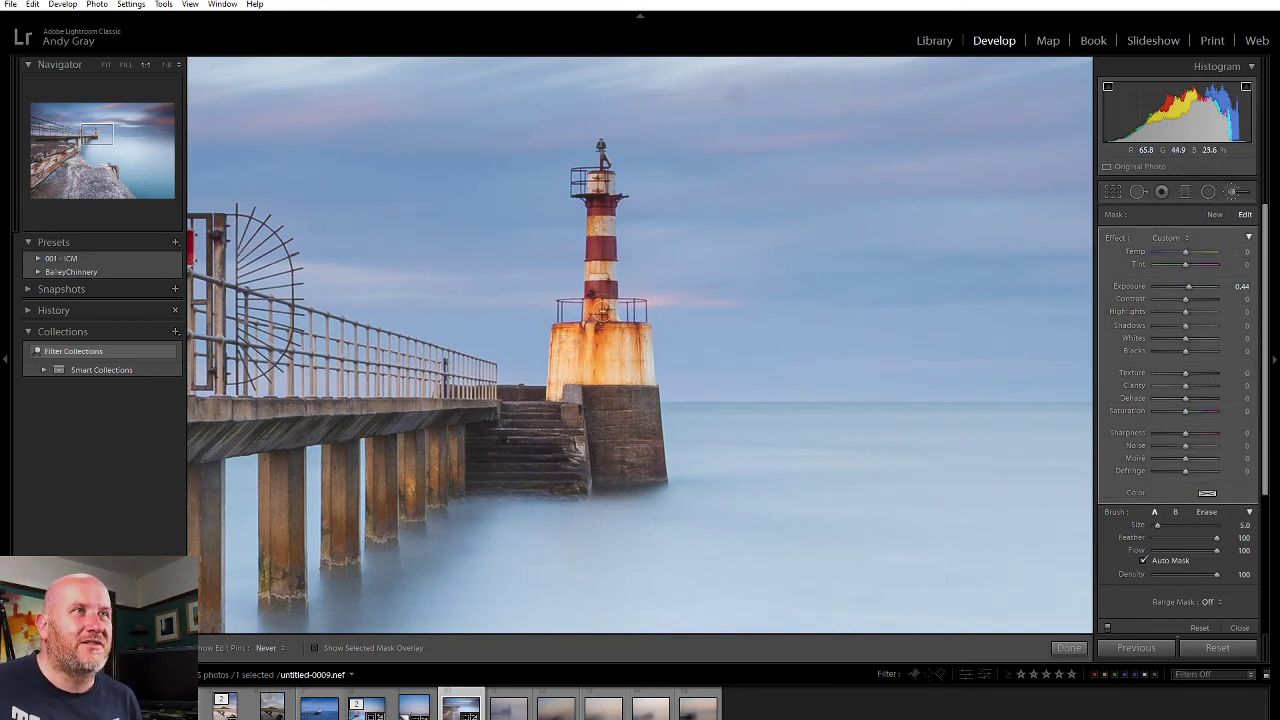
Step: Extend the brushed exposure boost up the lighthouse tower towards the lantern, checking the mask's edit pin
{"action": "key", "text": "h"}
{"action": "key", "text": "h"}
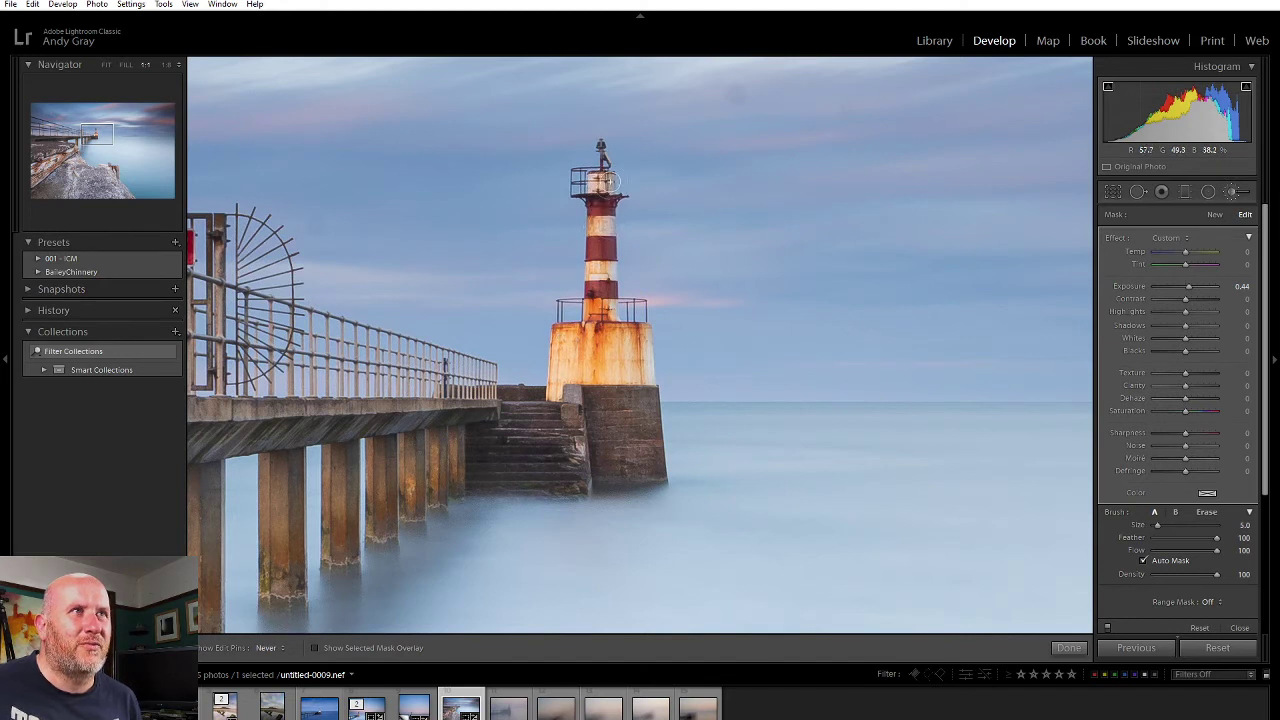
{"action": "key", "text": "h"}
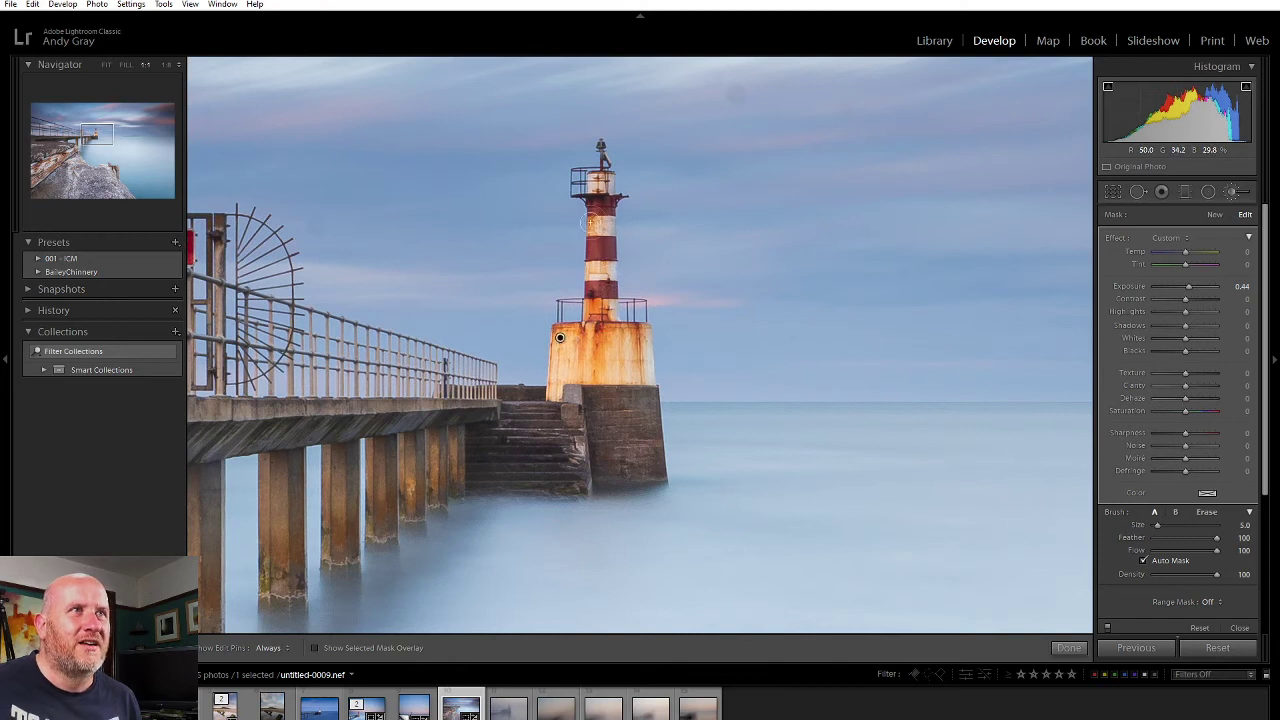
{"action": "key", "text": "h"}
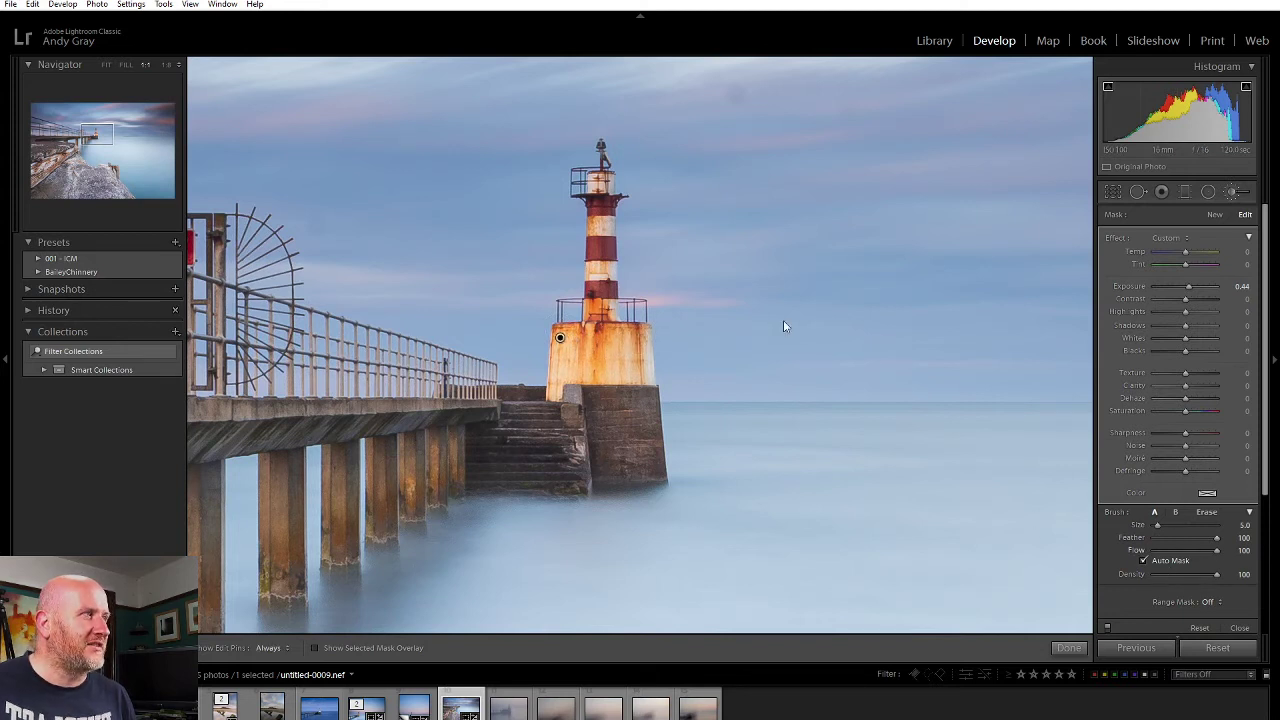
Step: Reduce the Adjustment Brush size to 2.0, check the lighthouse brushing with the edit pins shown and hidden, and finish the brush adjustment
{"action": "key", "text": "bracketleft"}
{"action": "key", "text": "h"}
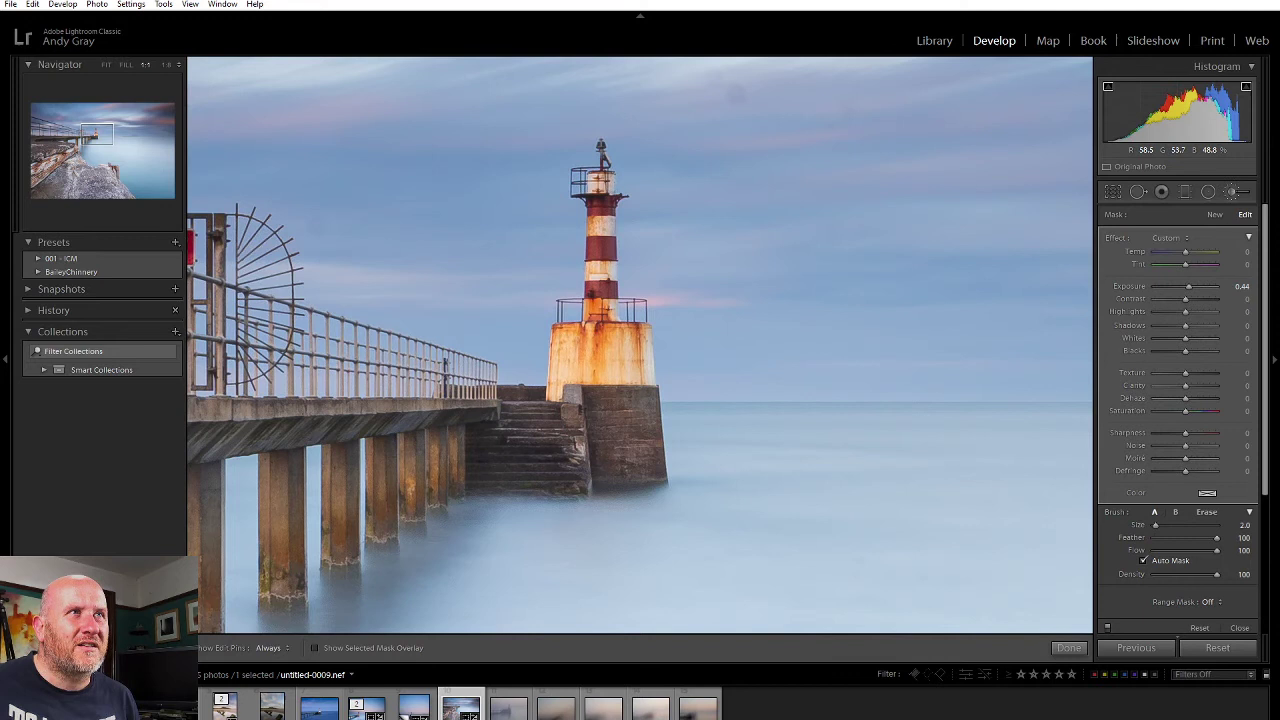
{"action": "key", "text": "h"}
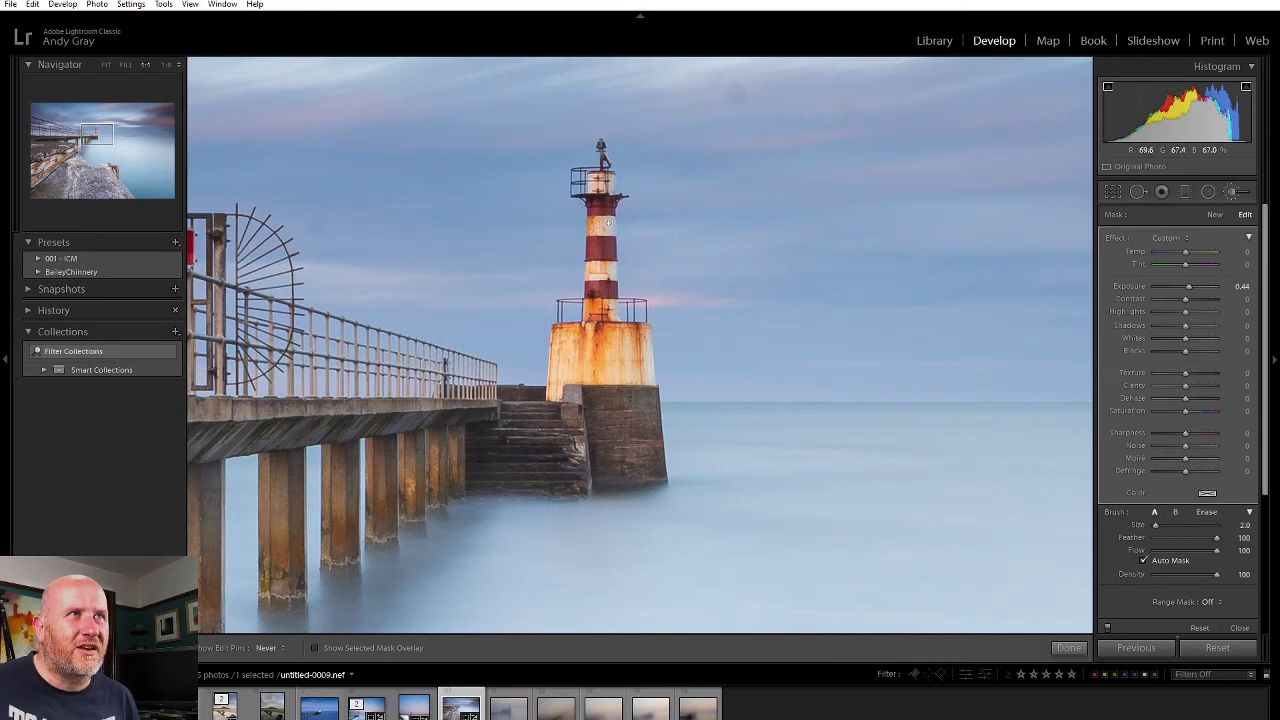
{"action": "key", "text": "h"}
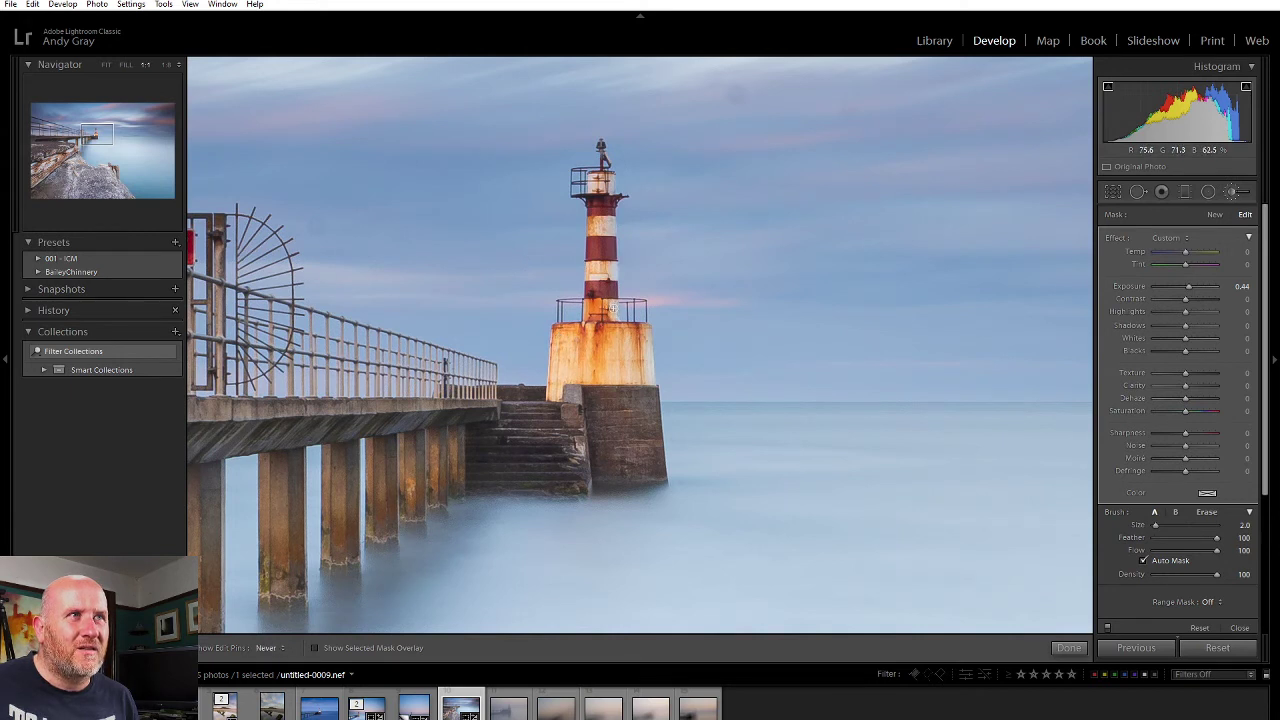
{"action": "key", "text": "h"}
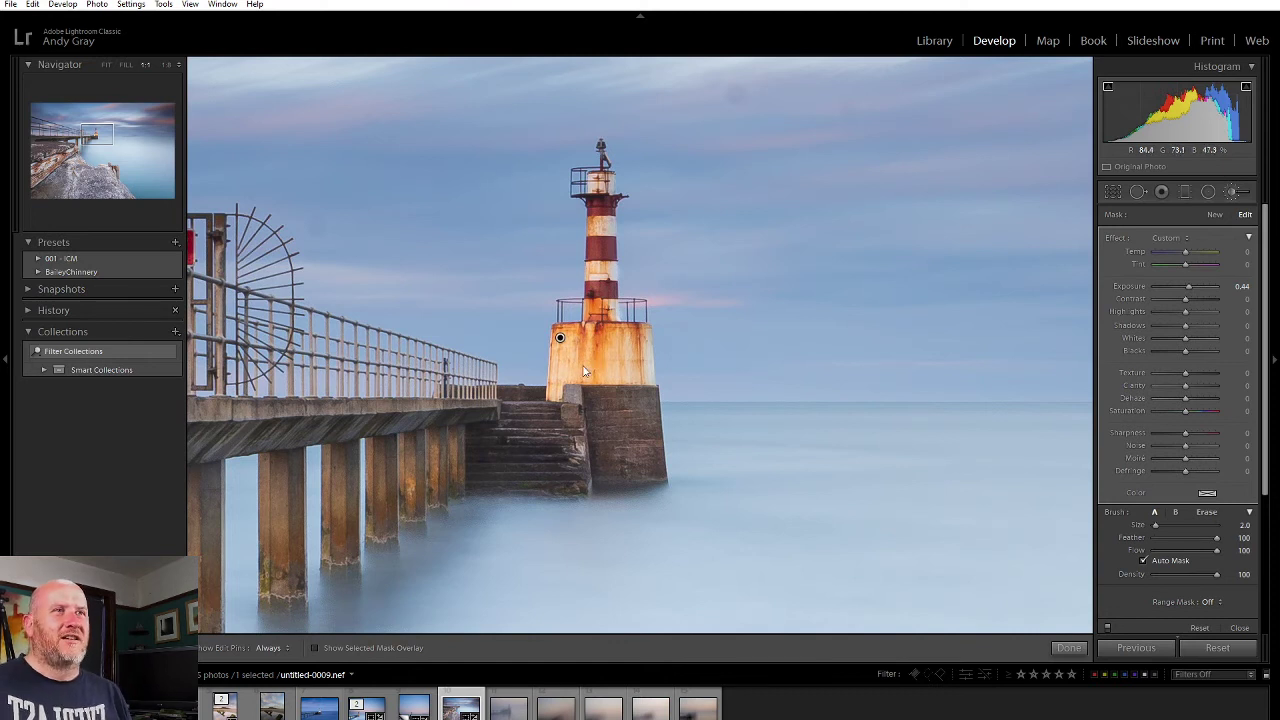
{"action": "key", "text": "z"}
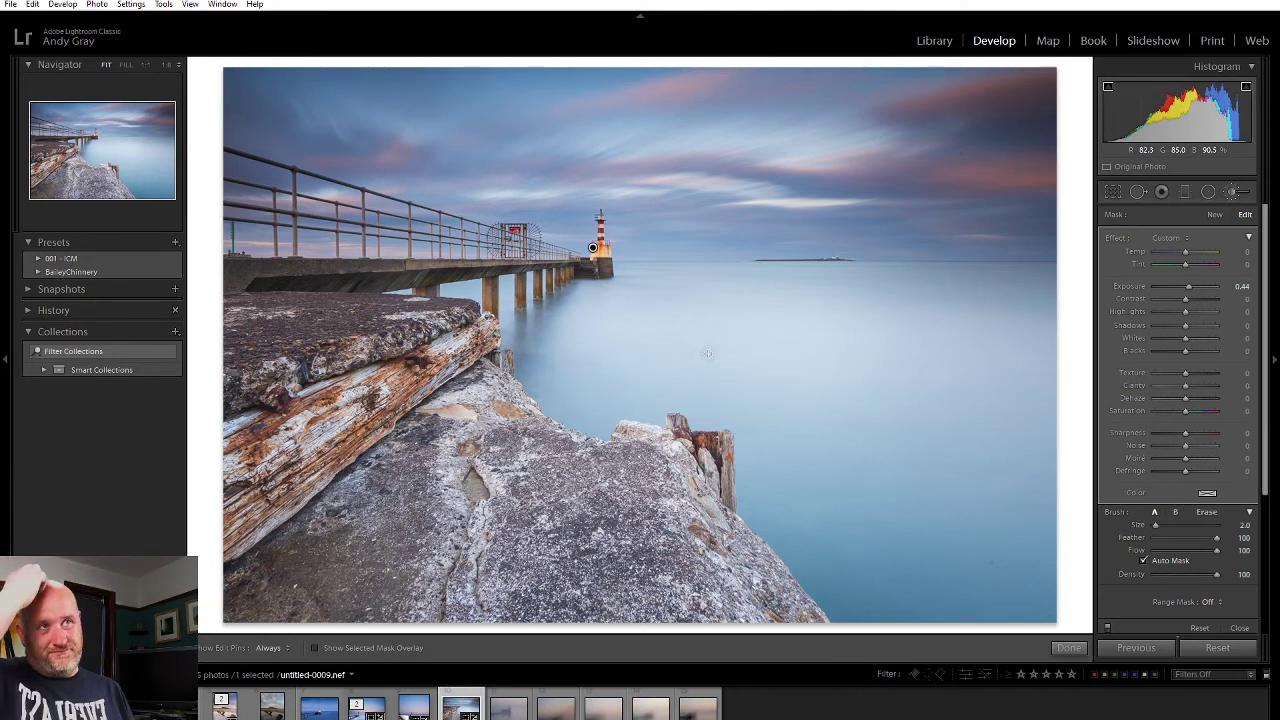
{"action": "left_click", "coordinate": [1069, 648]}
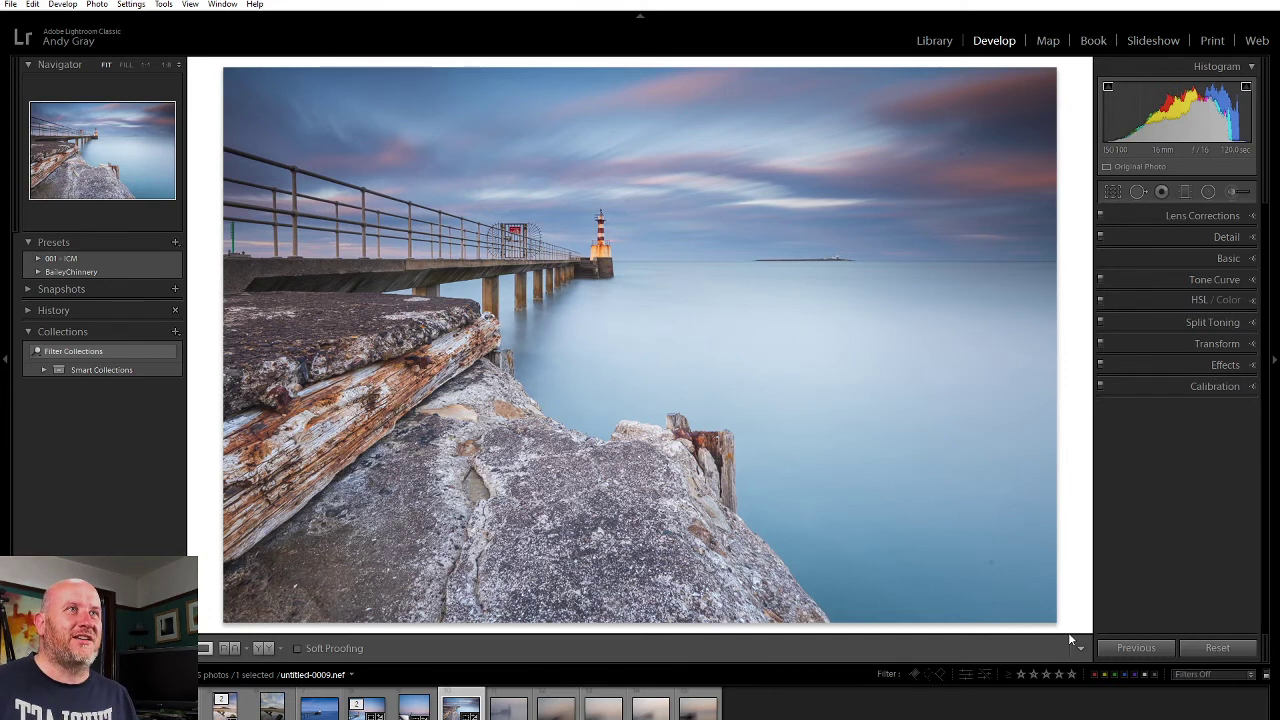
Step: Inspect the lighthouse and the sky at 1:1 for the quality of the local brightening and for dust spots
{"action": "left_click", "coordinate": [602, 249]}
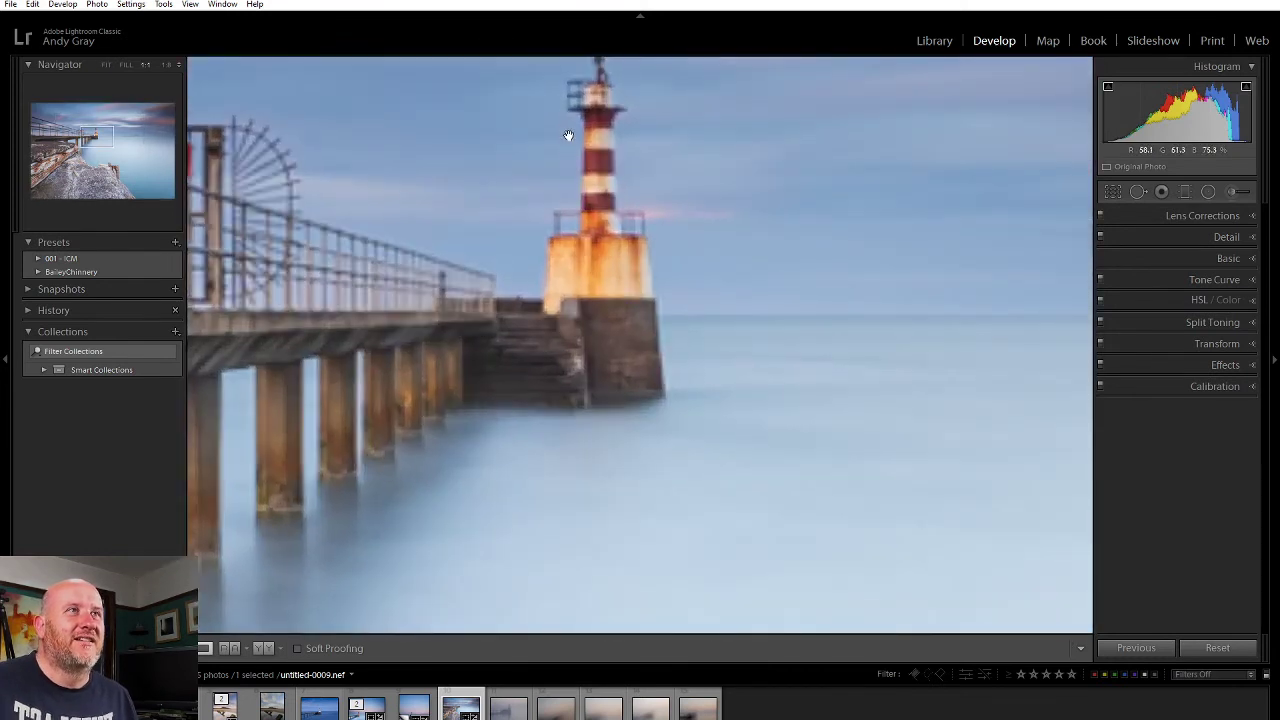
{"action": "left_click", "coordinate": [564, 190]}
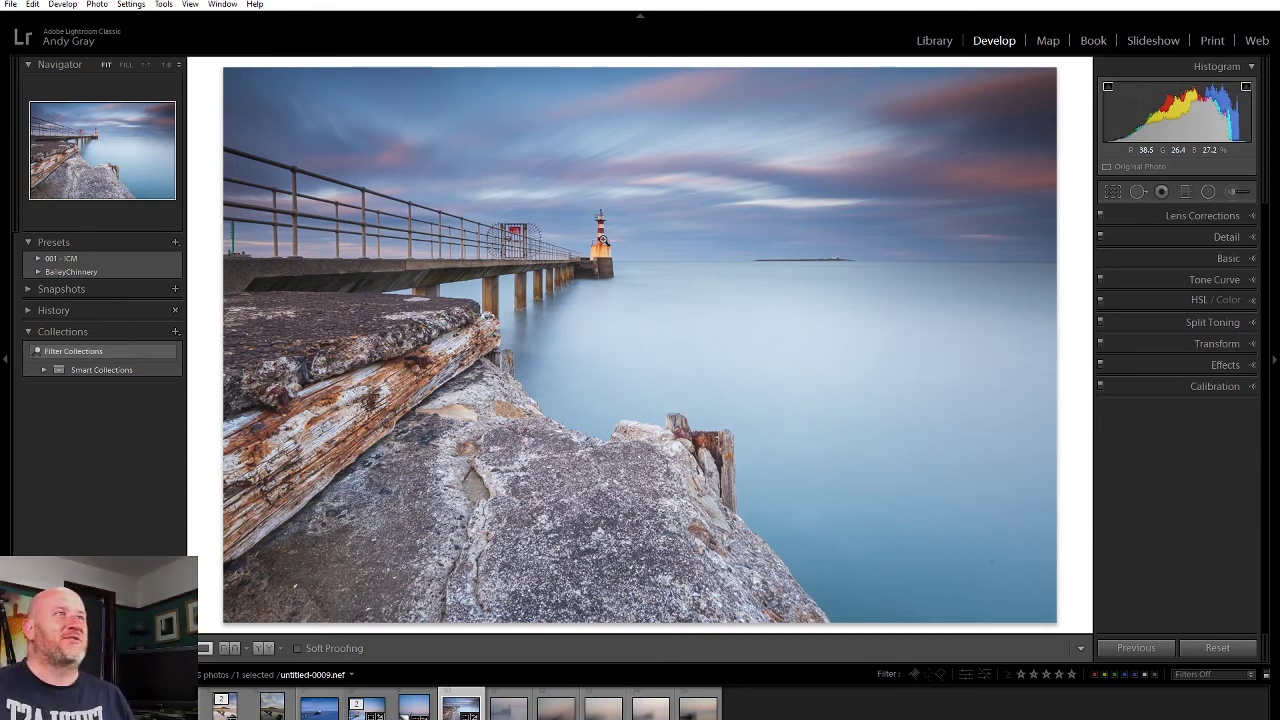
{"action": "left_click", "coordinate": [988, 150]}
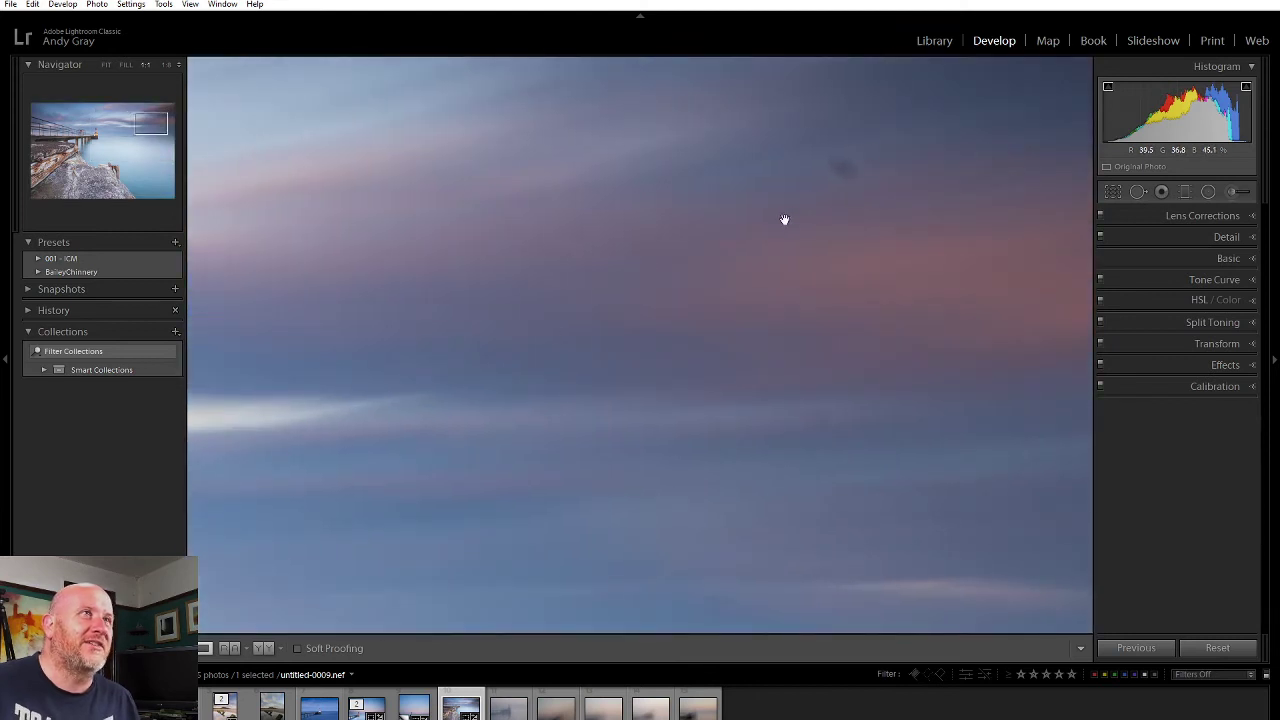
{"action": "left_click_drag", "start_coordinate": [784, 219], "coordinate": [1060, 100]}
{"action": "left_click_drag", "start_coordinate": [366, 283], "coordinate": [1043, 357]}
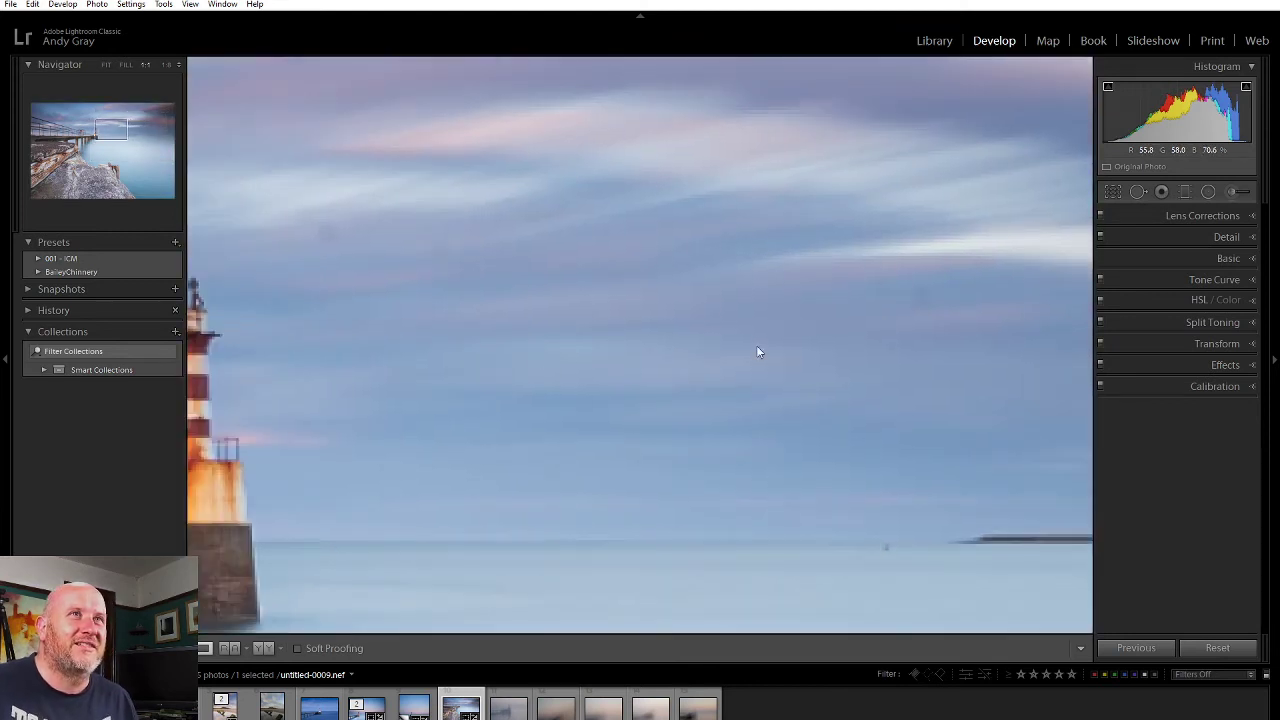
{"action": "left_click", "coordinate": [514, 266]}
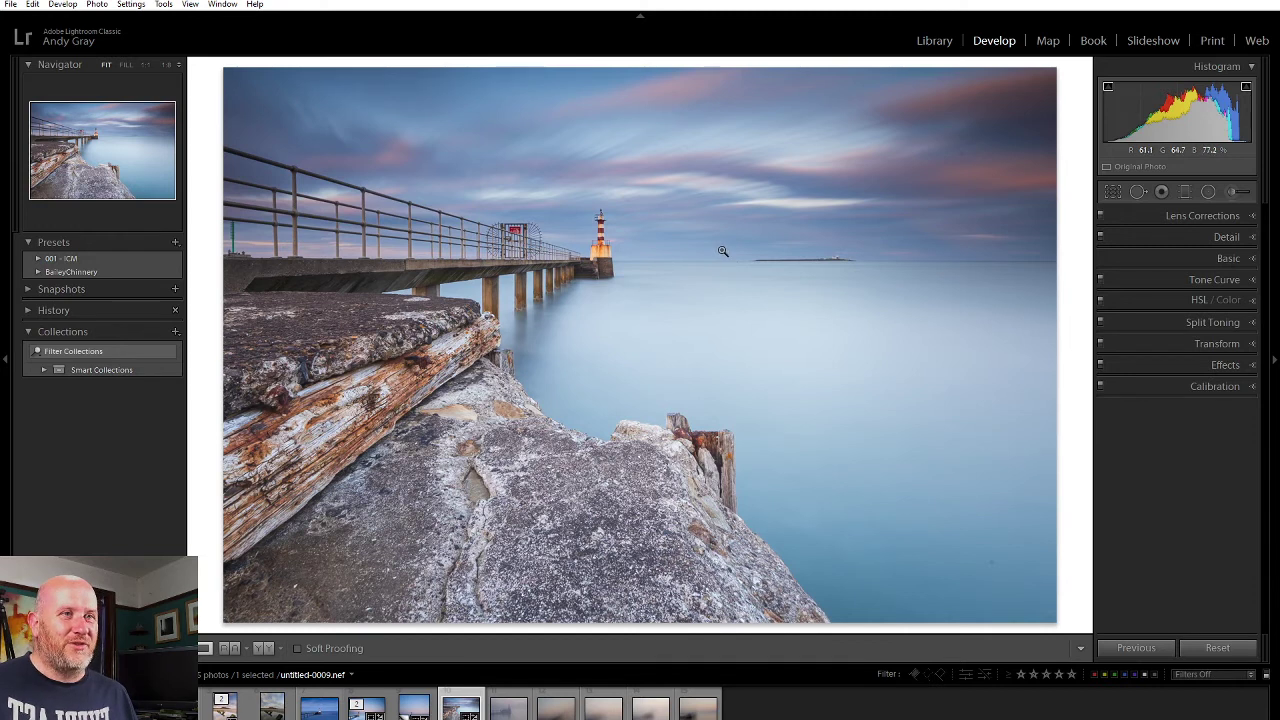
Step: Check the whole photo for dust spots with the Spot Removal tool's Visualize Spots view, and close the tool
{"action": "left_click", "coordinate": [1138, 191]}
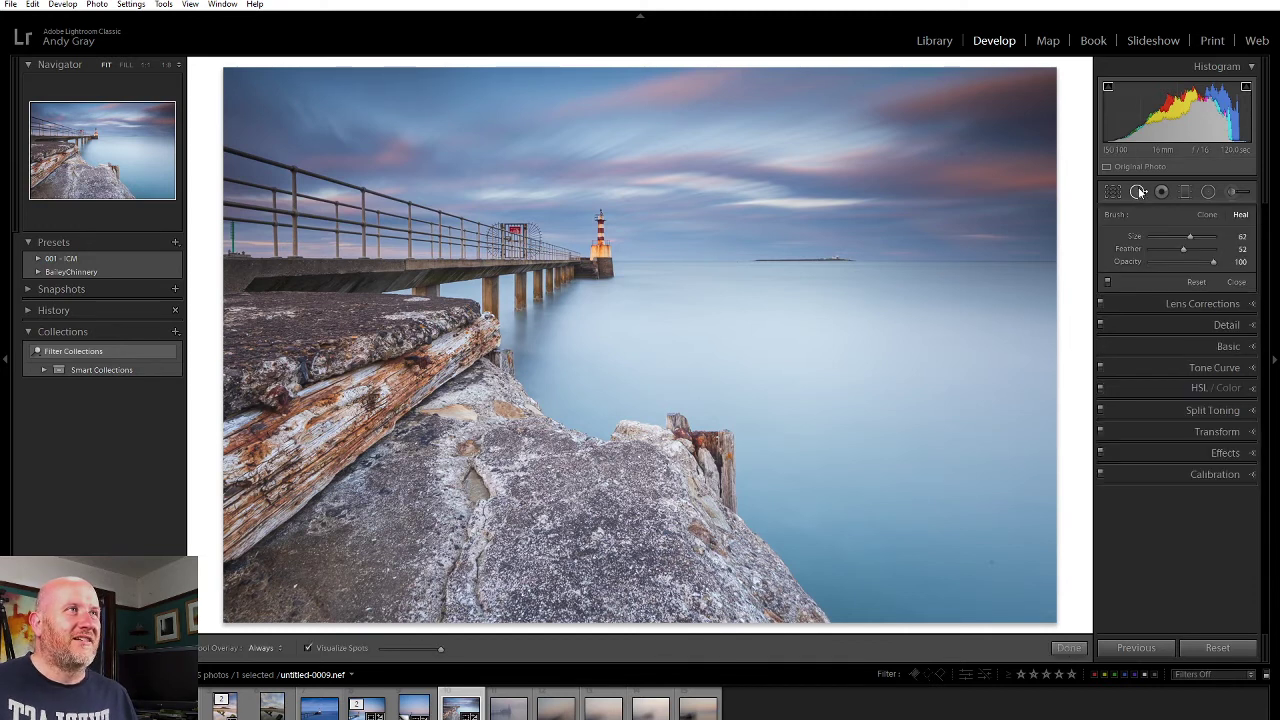
{"action": "key", "text": "a"}
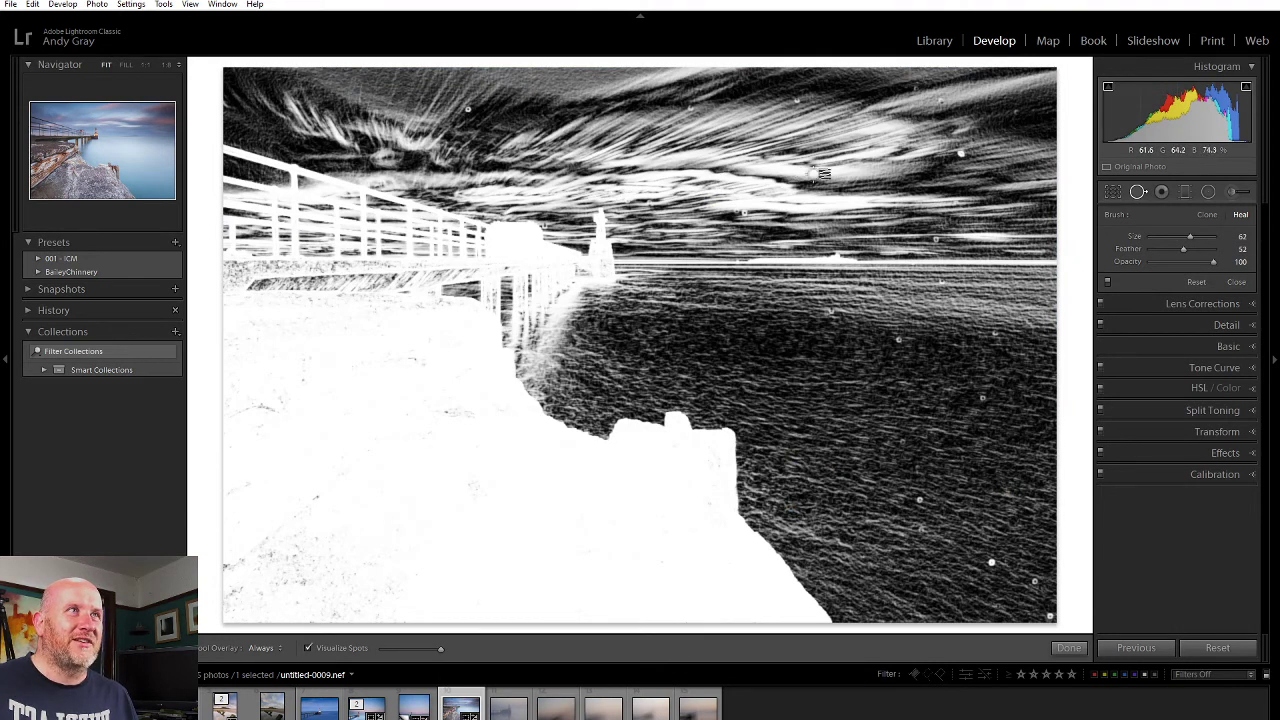
{"action": "left_click", "coordinate": [1078, 649]}
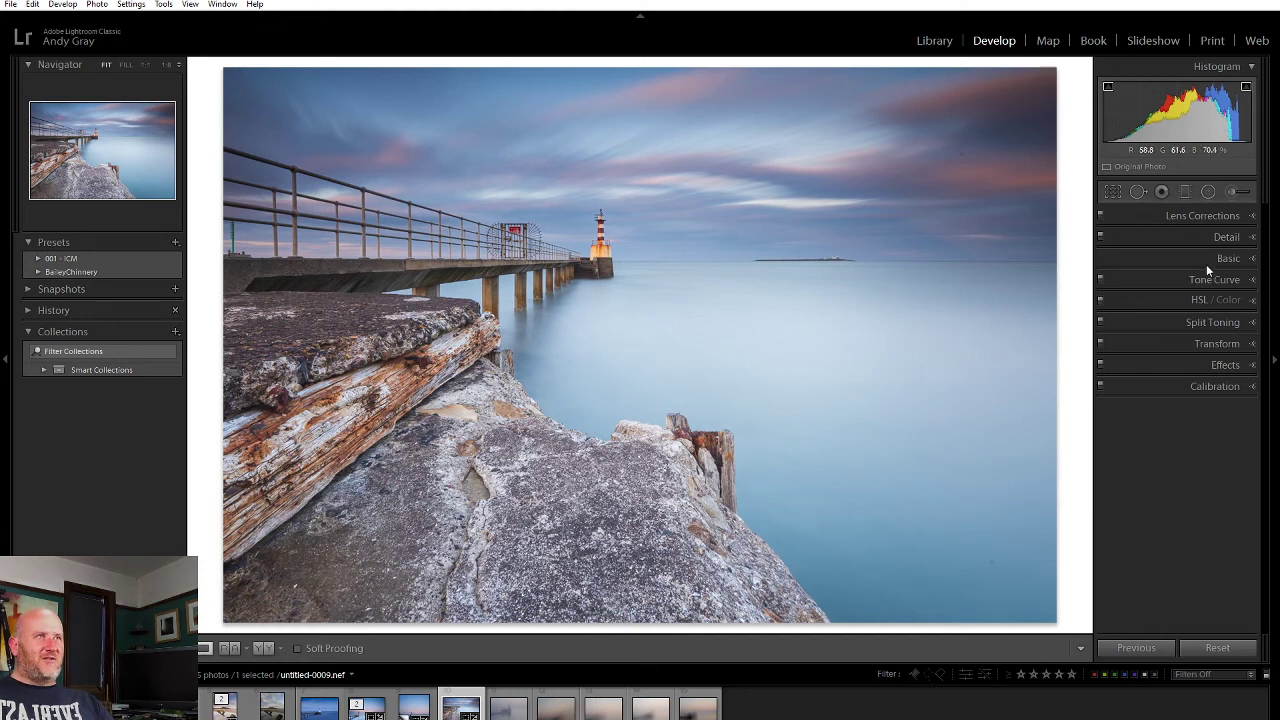
Step: Cool the white balance temperature to 6762 with a slightly greener tint, and compare the photo before and after the edits
{"action": "left_click", "coordinate": [1236, 259]}
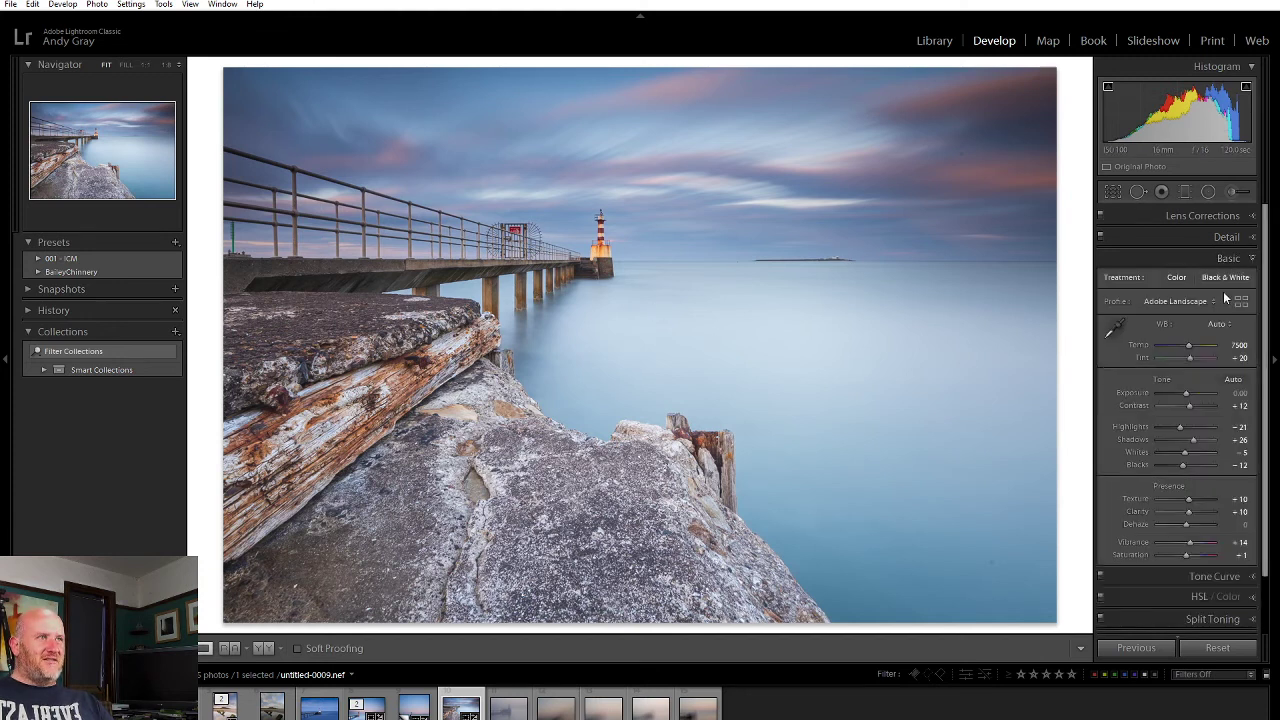
{"action": "mouse_move", "coordinate": [1189, 346]}
{"action": "left_mouse_down"}
{"action": "mouse_move", "coordinate": [1201, 351]}
{"action": "mouse_move", "coordinate": [1186, 353]}
{"action": "left_mouse_up"}
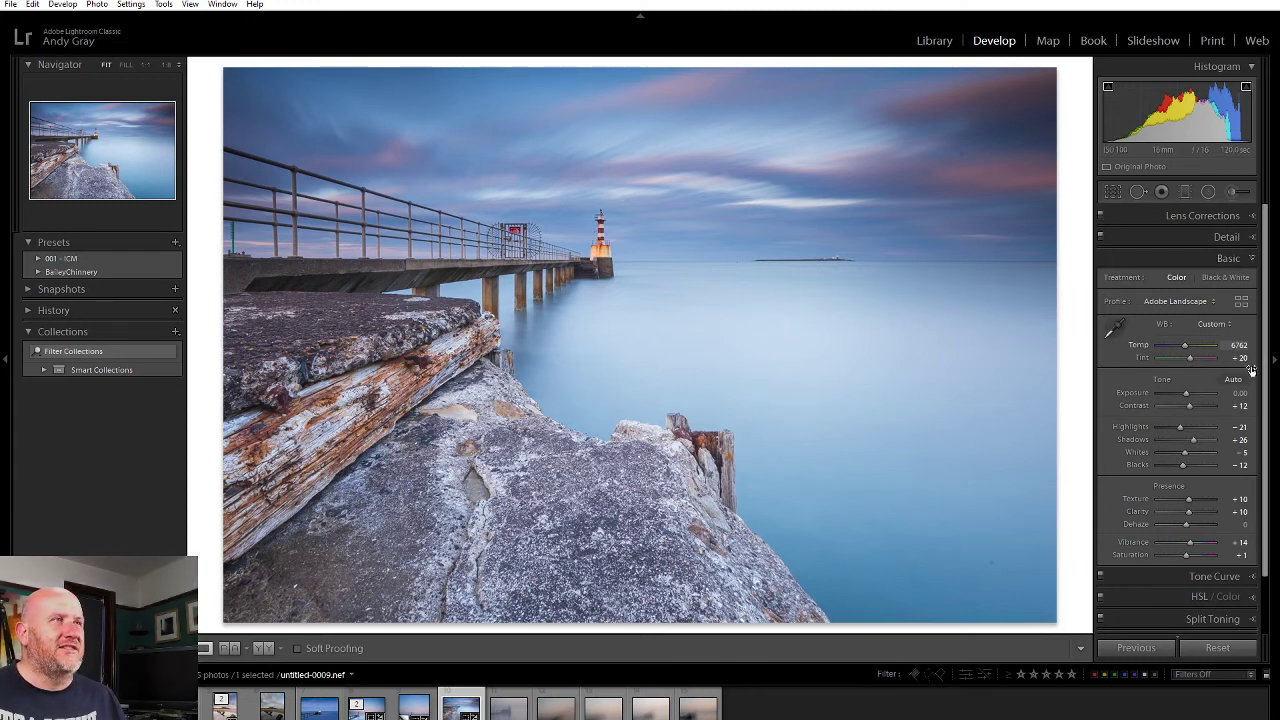
{"action": "left_click_drag", "start_coordinate": [1187, 364], "coordinate": [1195, 360]}
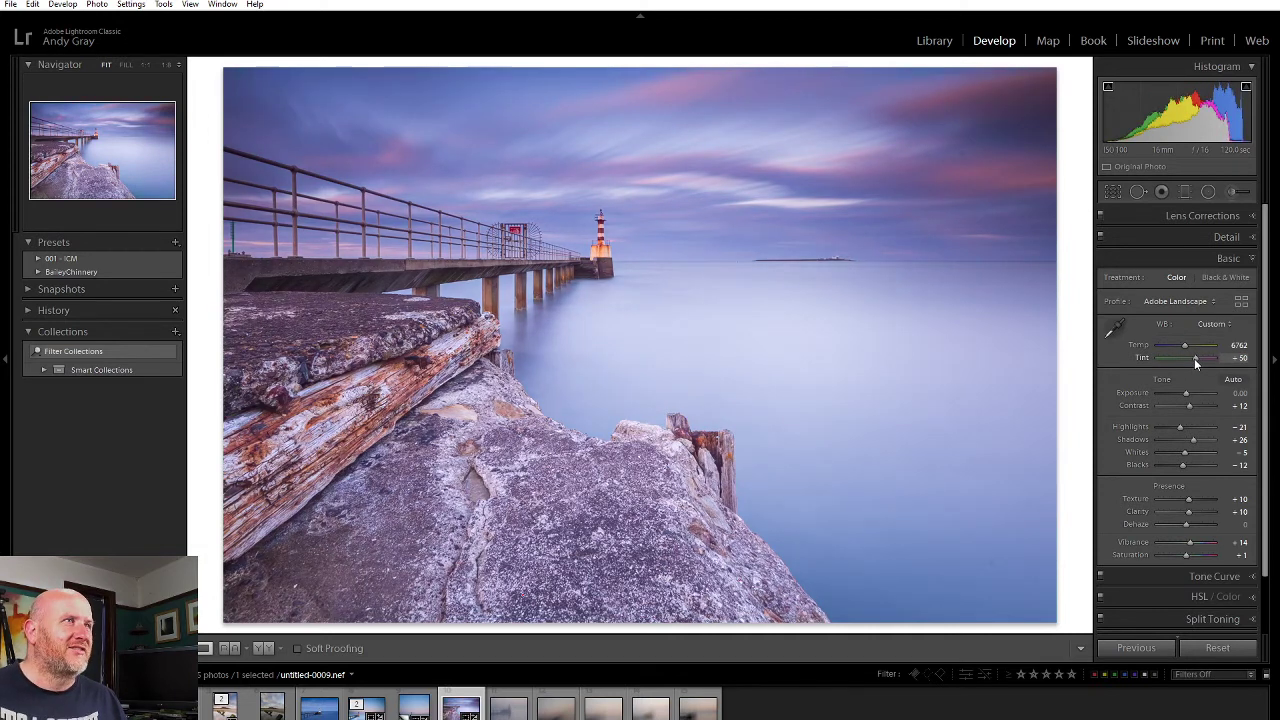
{"action": "key", "text": "ctrl+z"}
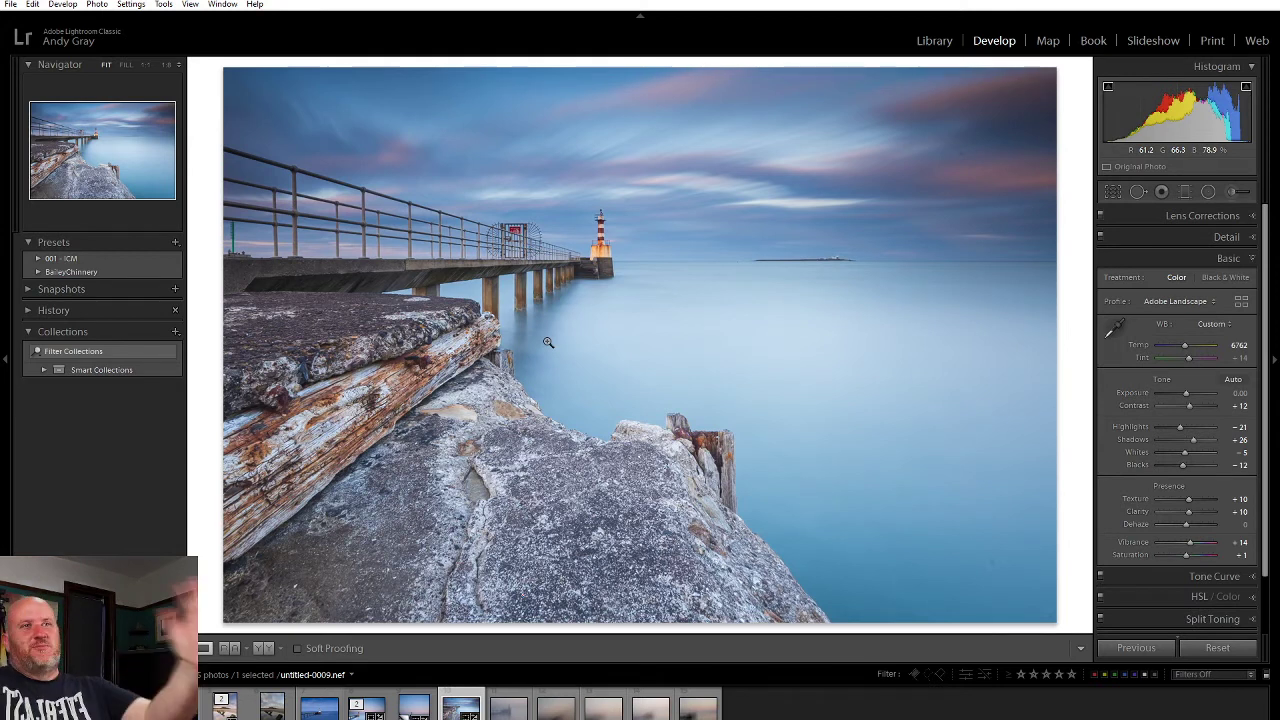
{"action": "left_click", "coordinate": [259, 650]}
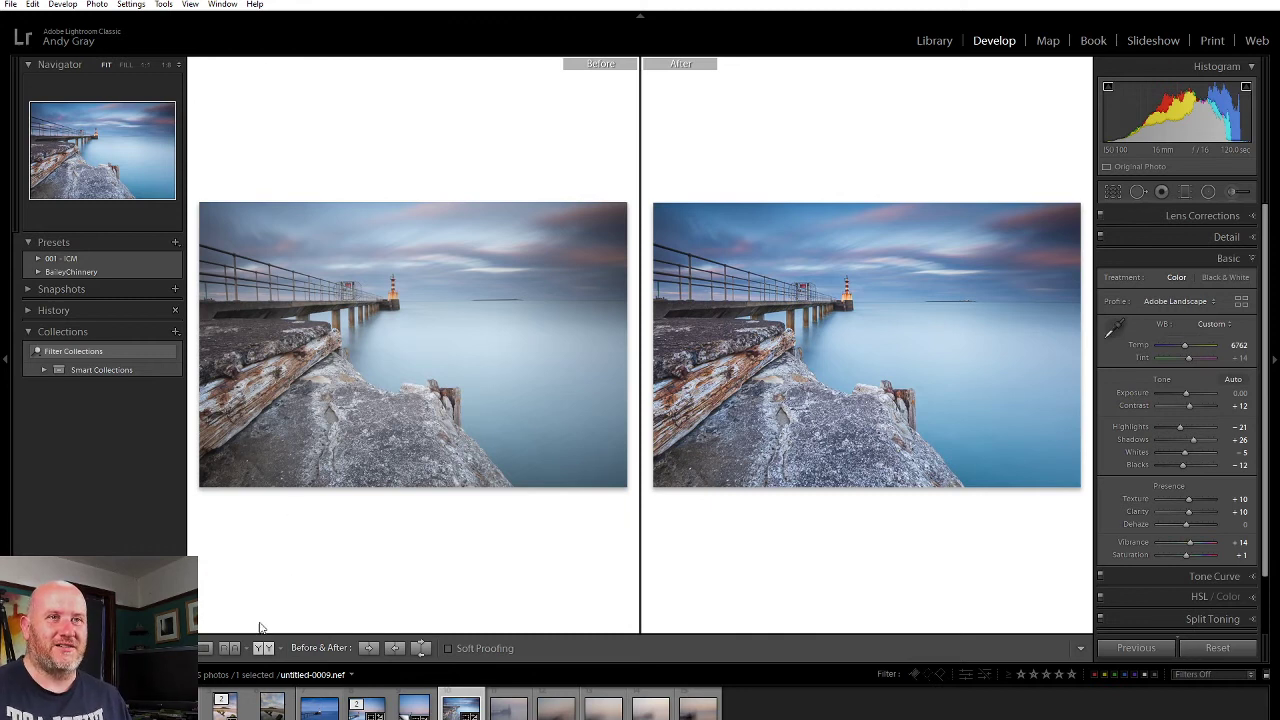
{"action": "left_click", "coordinate": [205, 648]}
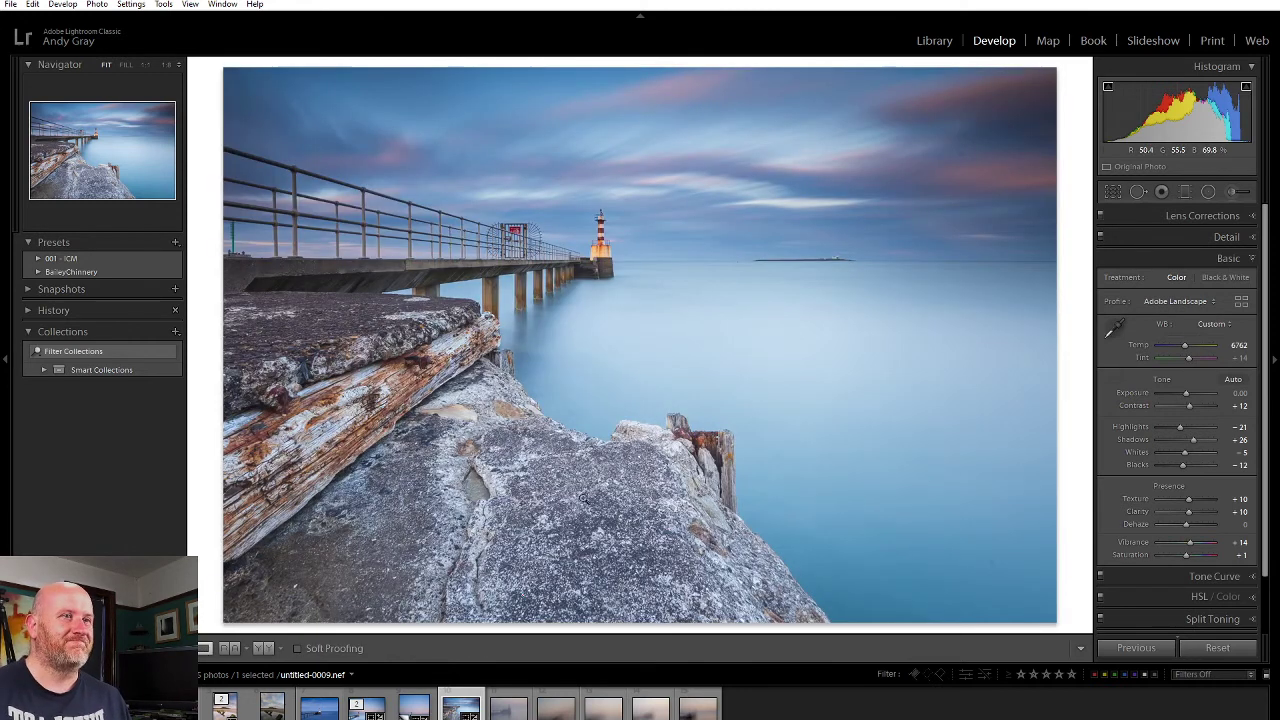
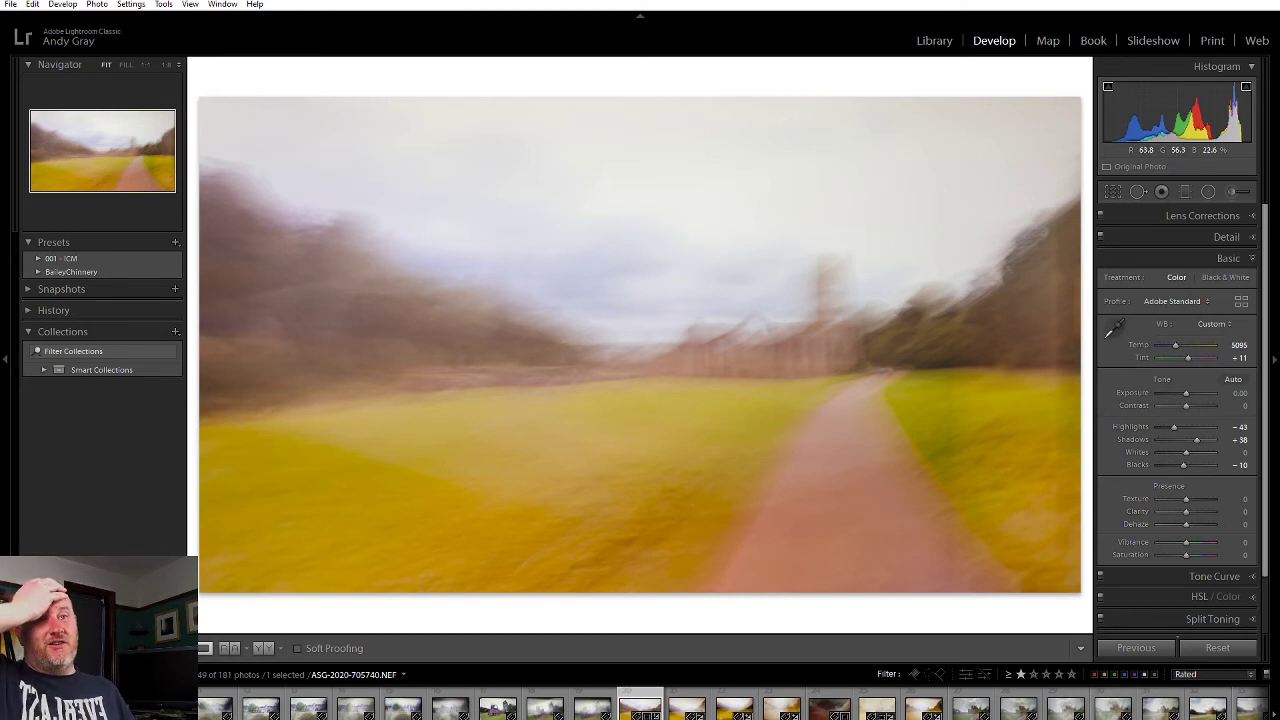
Step: Switch to the Library and browse the rated motion-blur photos of the abbey ruins as far as ASG-2020-705658.NEF
{"action": "scroll", "coordinate": [490, 705], "scroll_direction": "left", "scroll_amount": 3}
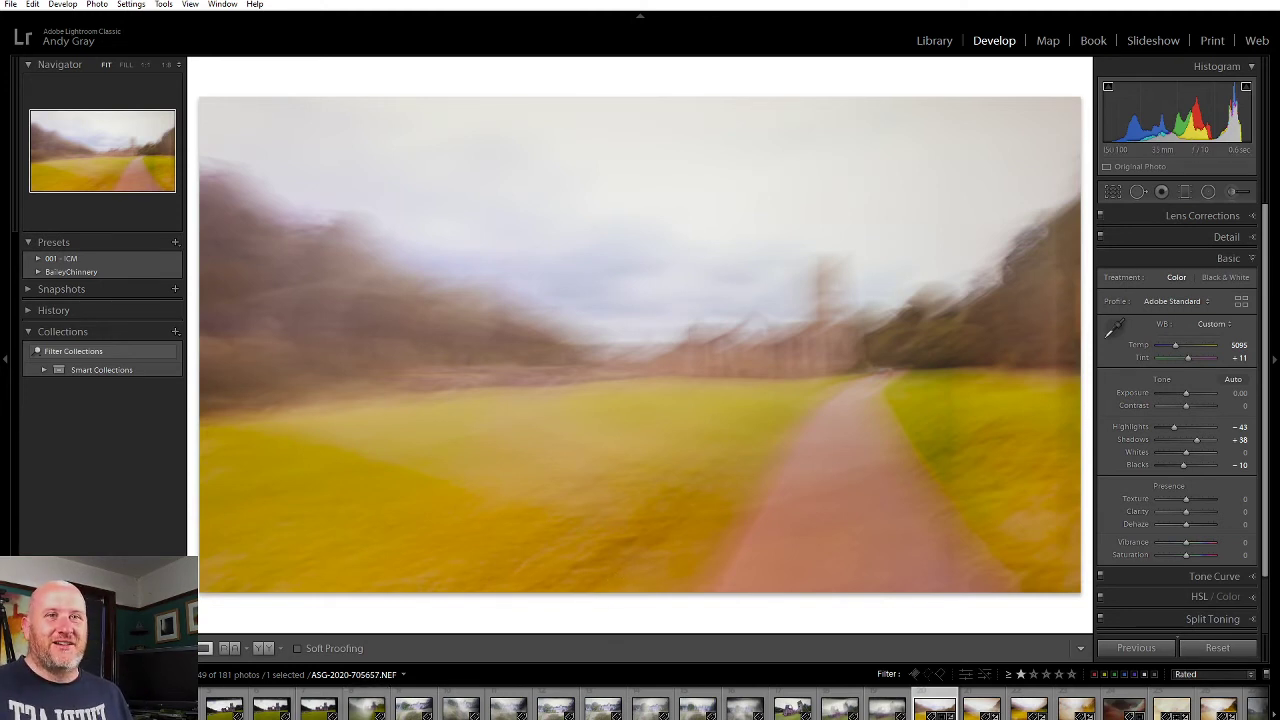
{"action": "key", "text": "ctrl+shift+r"}
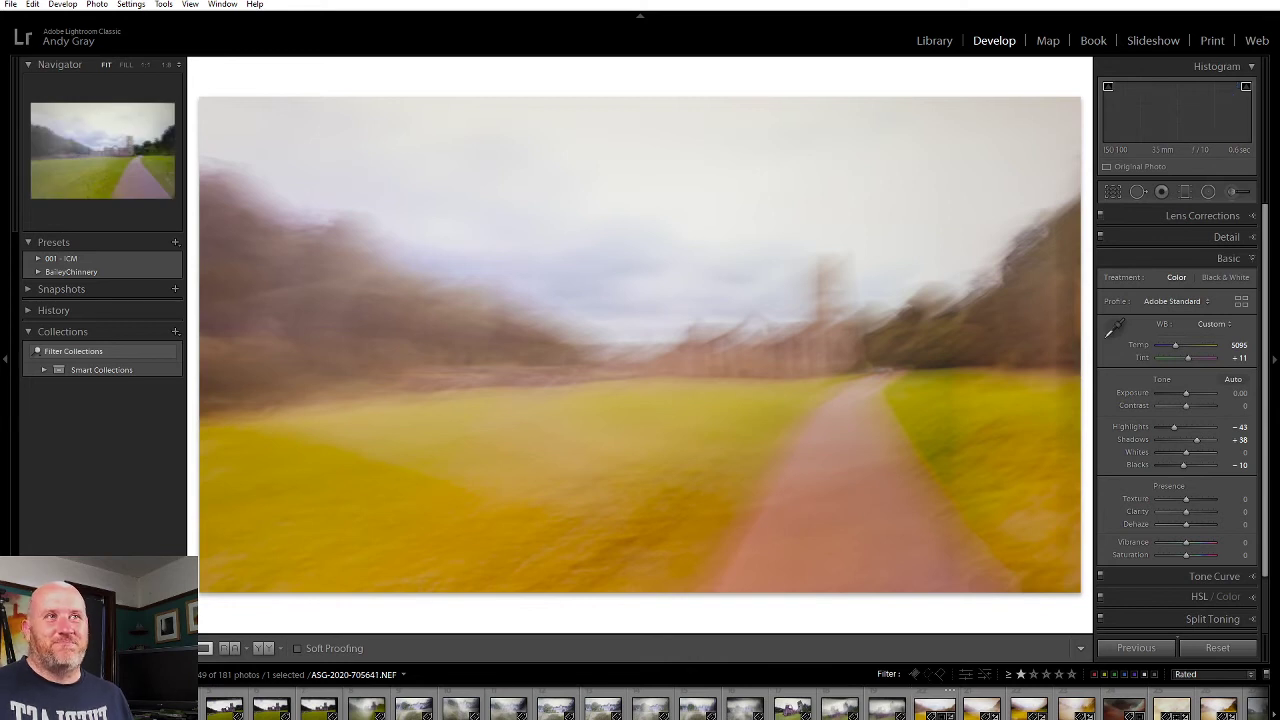
{"action": "left_click", "coordinate": [945, 42]}
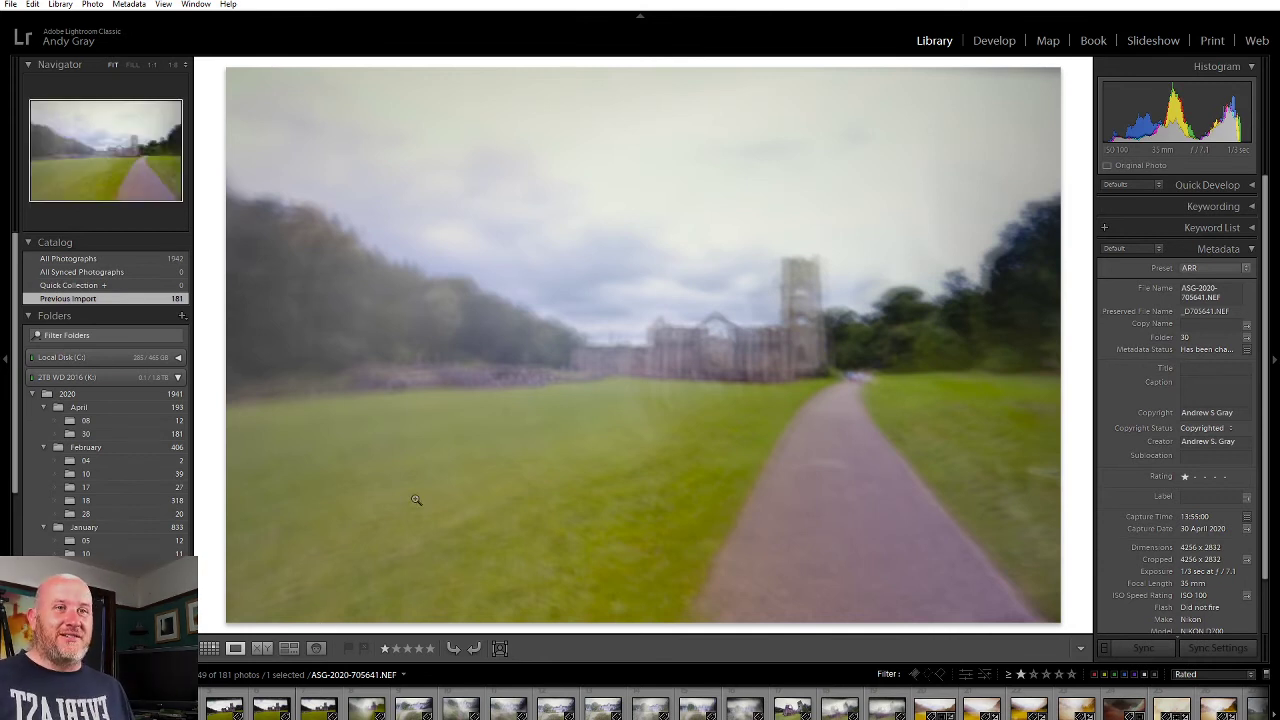
{"action": "key", "text": "Left"}
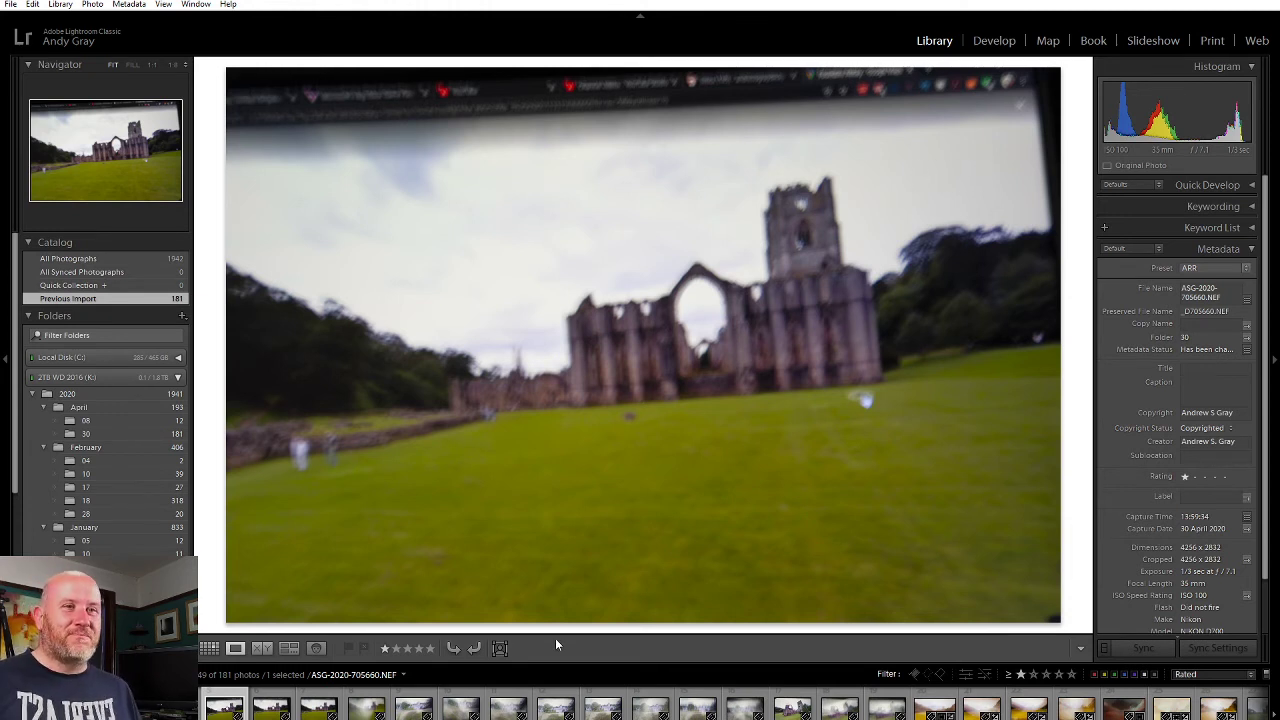
{"action": "key", "text": "Left"}
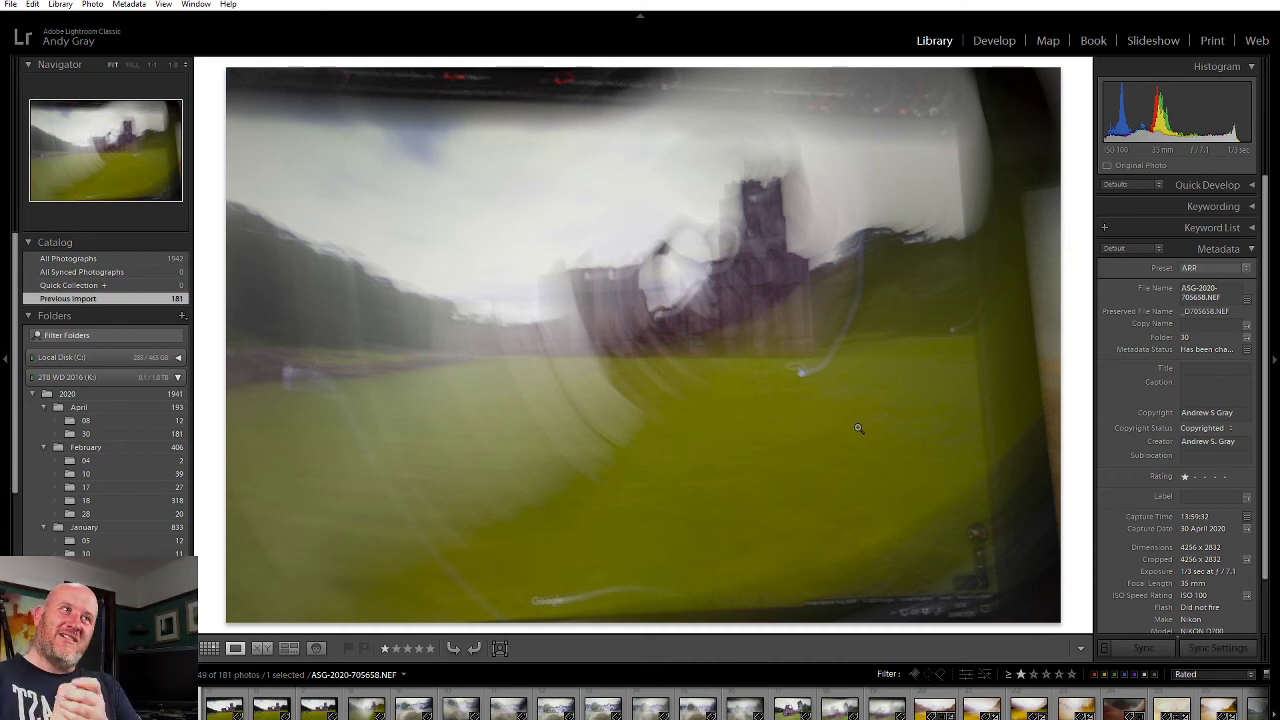
Step: Examine the cursor light trail on the lawn and the Google watermark at the lower edge of ASG-2020-705658.NEF at 1:1
{"action": "left_click", "coordinate": [805, 374]}
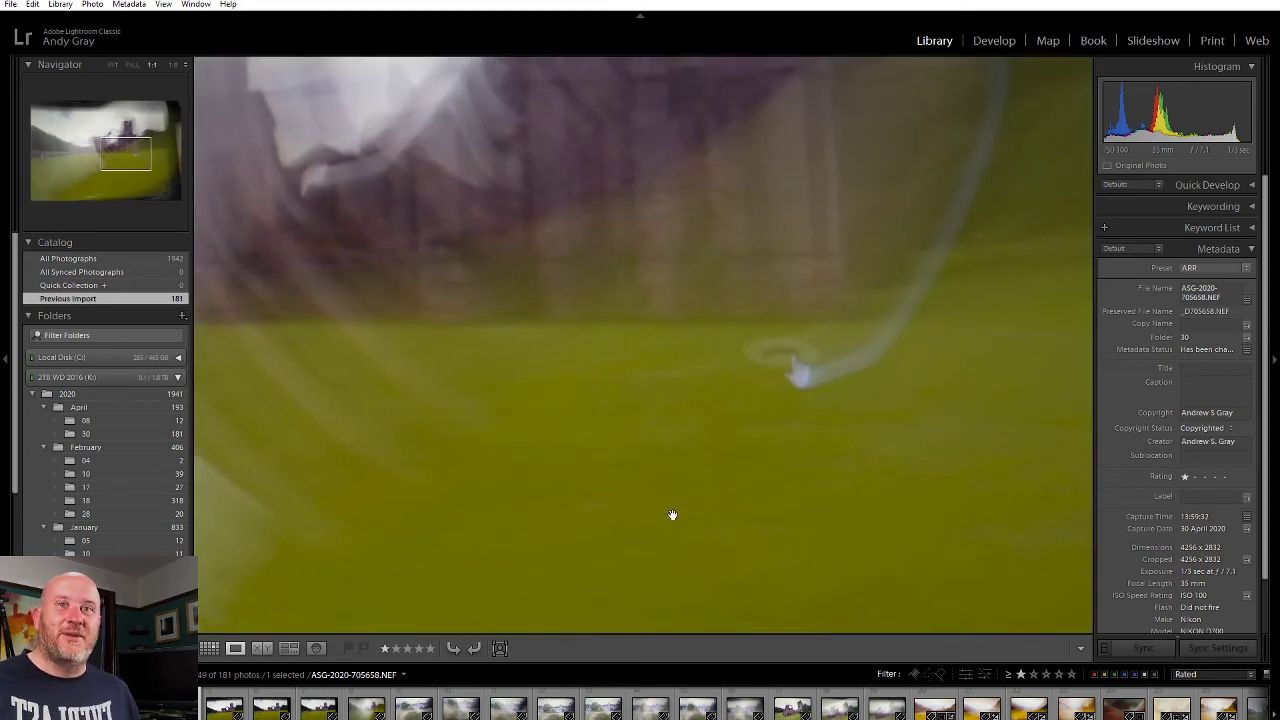
{"action": "left_click", "coordinate": [713, 396]}
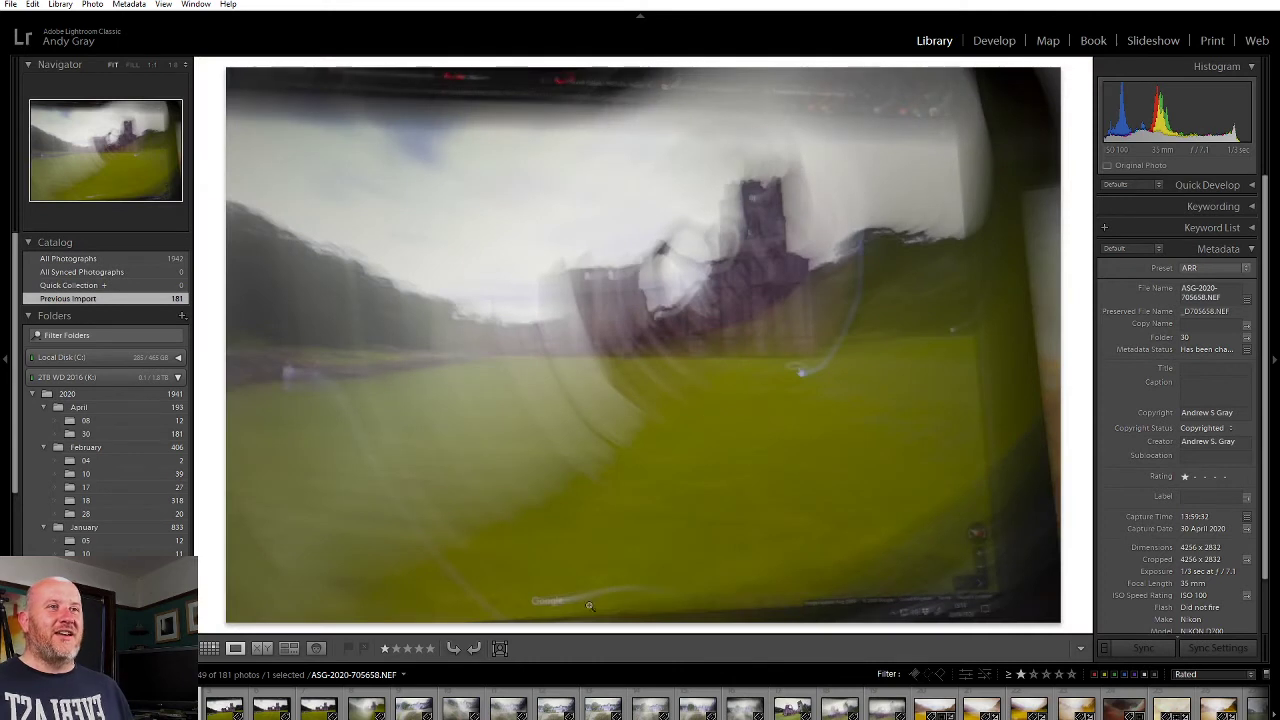
{"action": "left_click", "coordinate": [523, 600]}
{"action": "left_click_drag", "start_coordinate": [683, 597], "coordinate": [683, 440]}
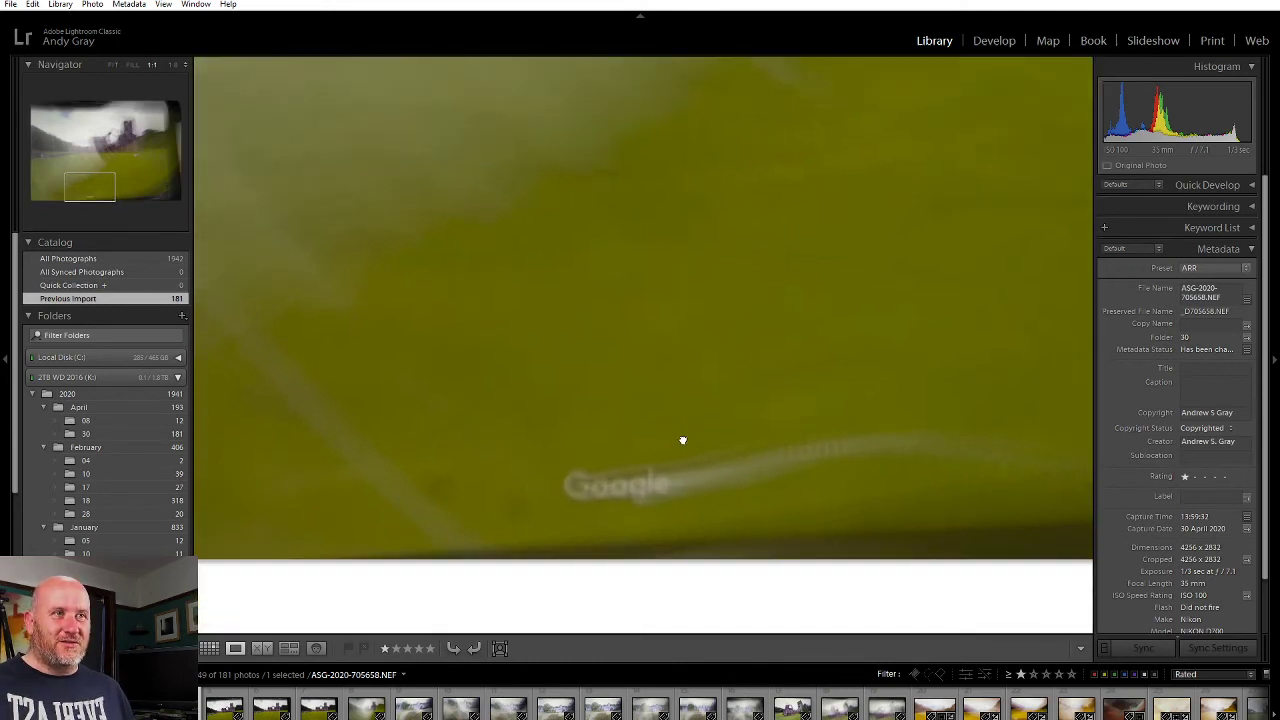
{"action": "left_click", "coordinate": [749, 364]}
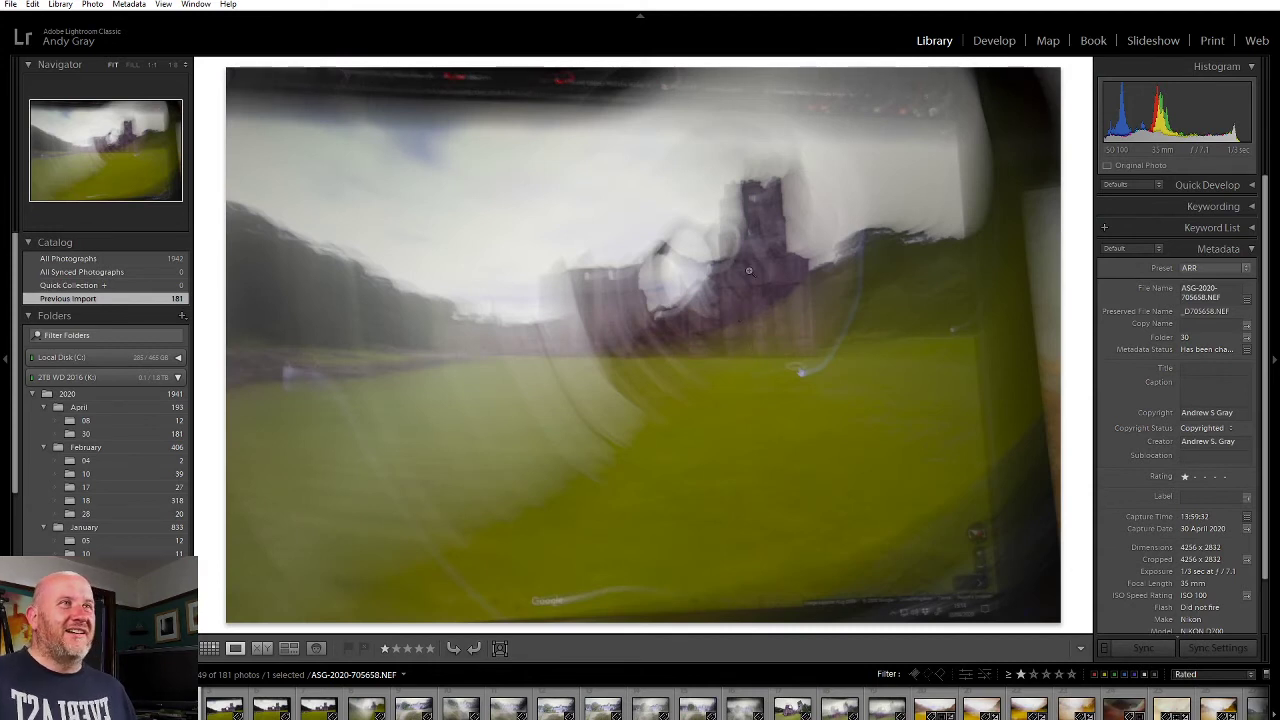
Step: Review the blurred abbey-and-meadow shots from ASG-2020-705666.NEF through to ASG-2020-705693.NEF, checking the building up close
{"action": "left_click", "coordinate": [360, 710]}
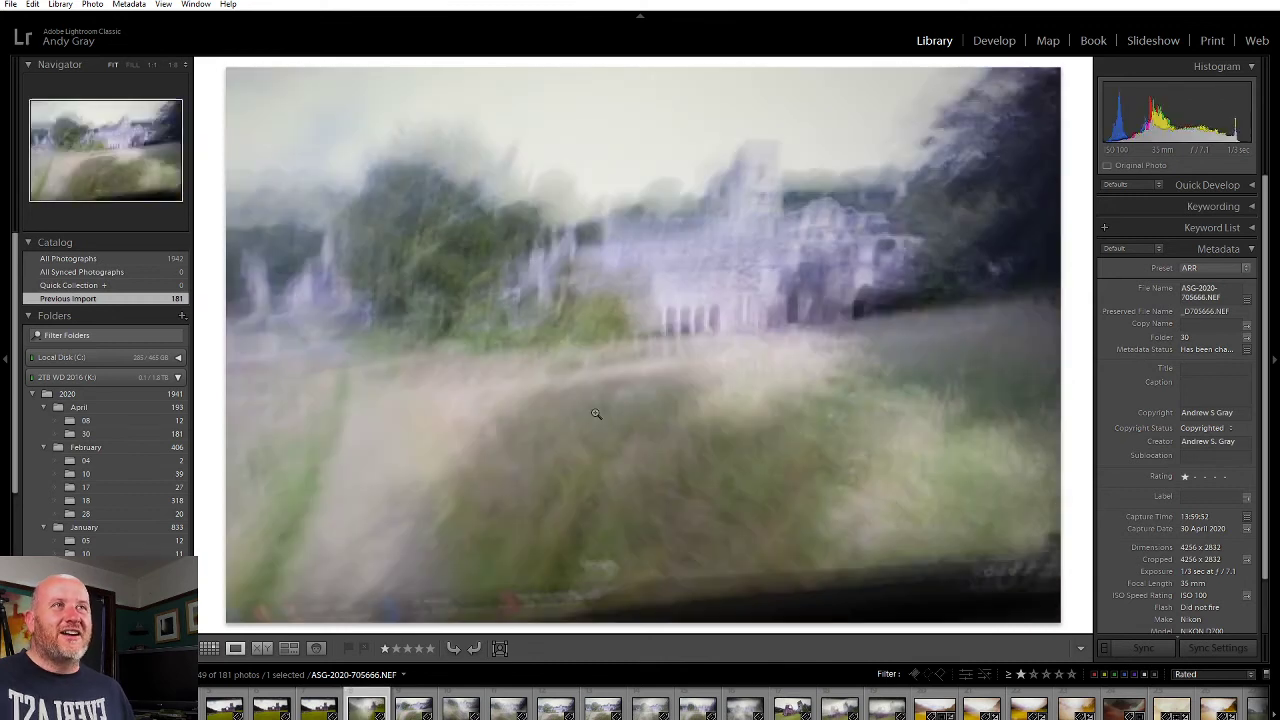
{"action": "left_click", "coordinate": [664, 356]}
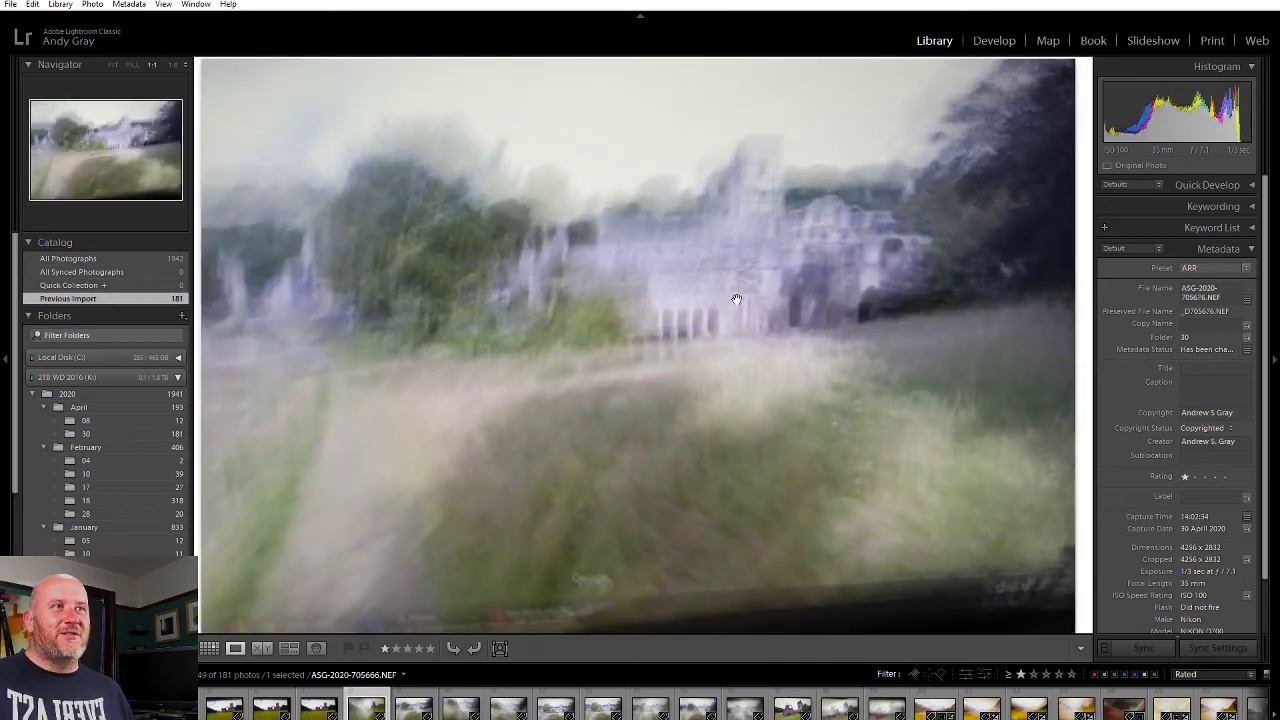
{"action": "left_click", "coordinate": [736, 299]}
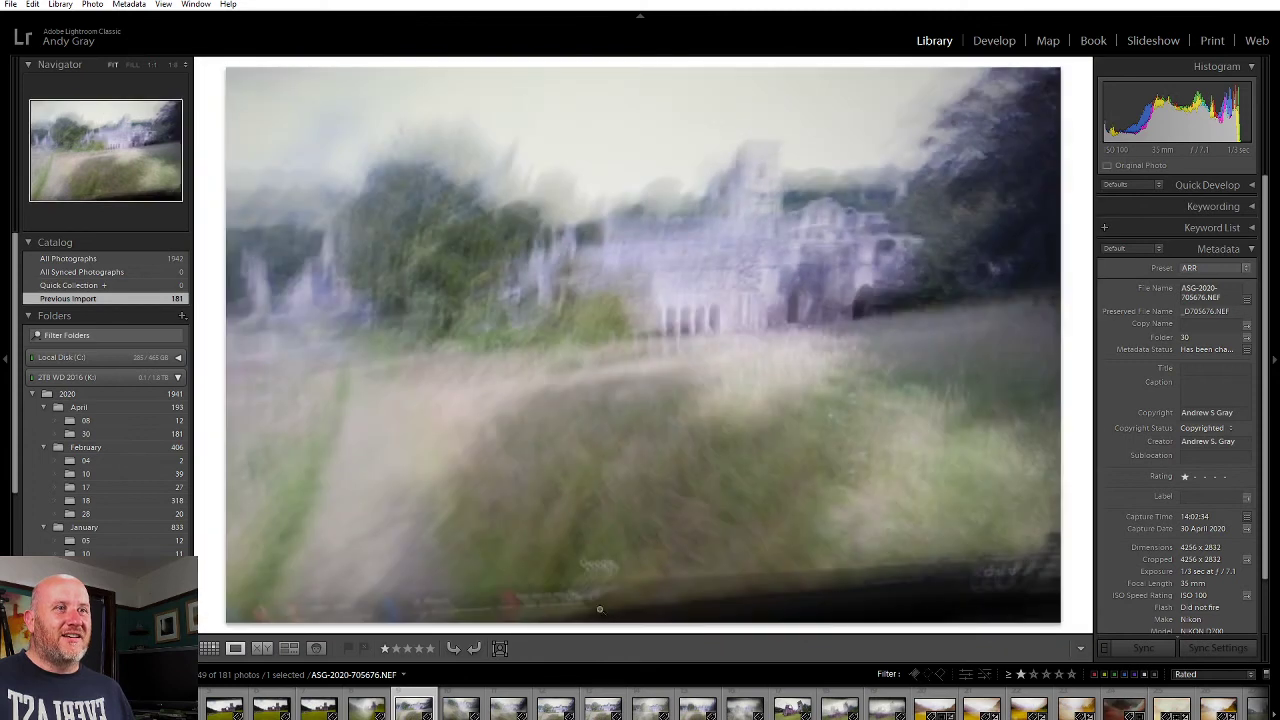
{"action": "key", "text": "Right"}
{"action": "key", "text": "Right"}
{"action": "key", "text": "Right"}
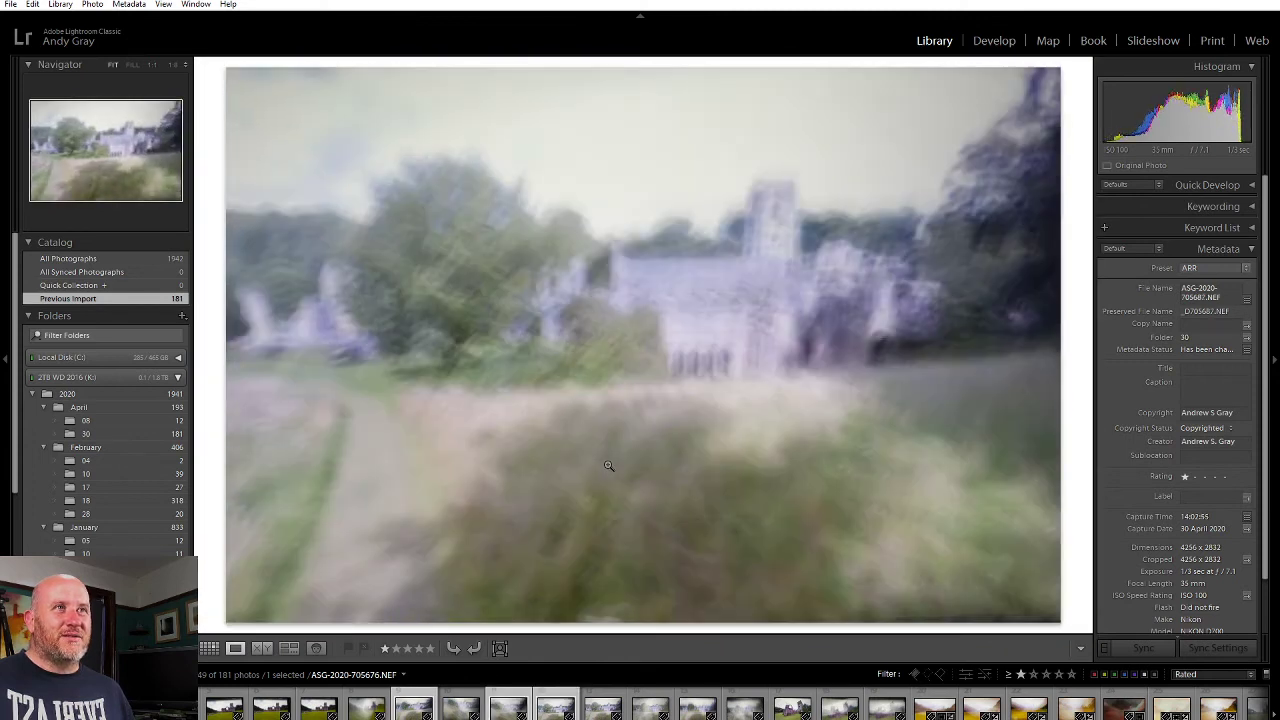
{"action": "key", "text": "Right"}
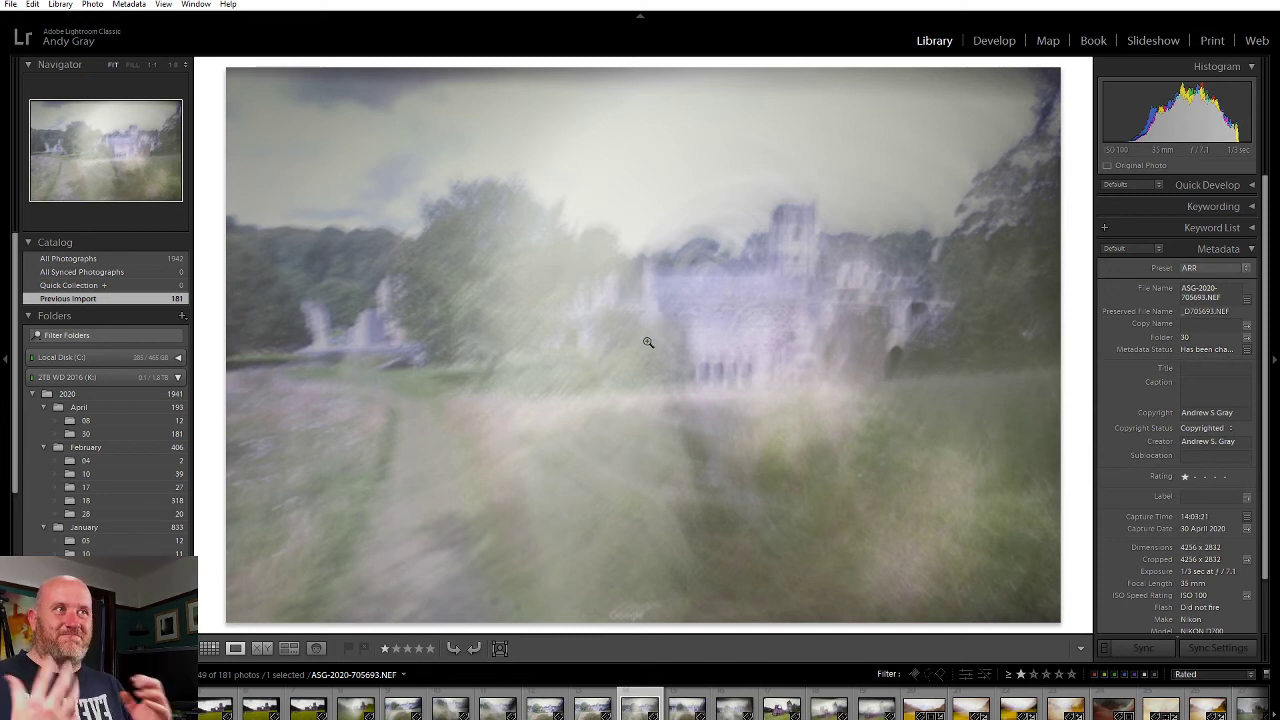
Step: Review the blurred abbey ruins shots as far as ASG-2020-705731.NEF, comparing the sharp ASG-2020-705726.NEF with the blurred ASG-2020-705730.NEF
{"action": "key", "text": "Right"}
{"action": "key", "text": "Right"}
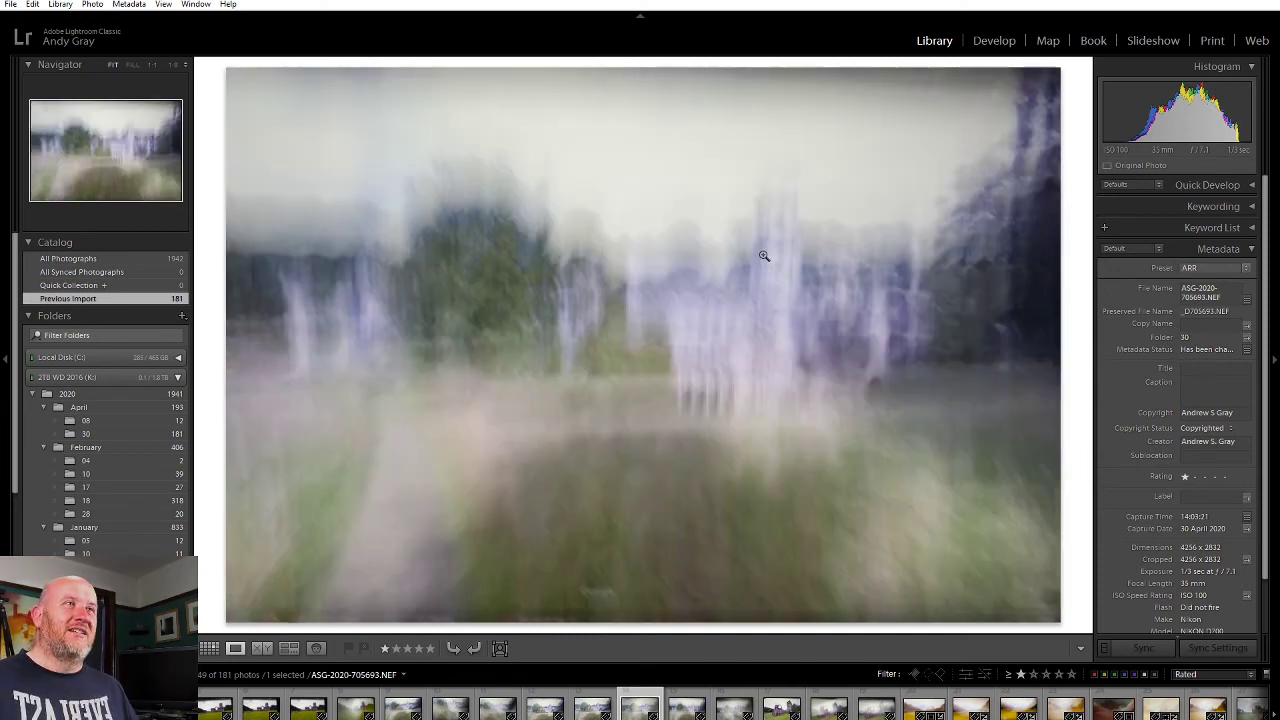
{"action": "key", "text": "Right"}
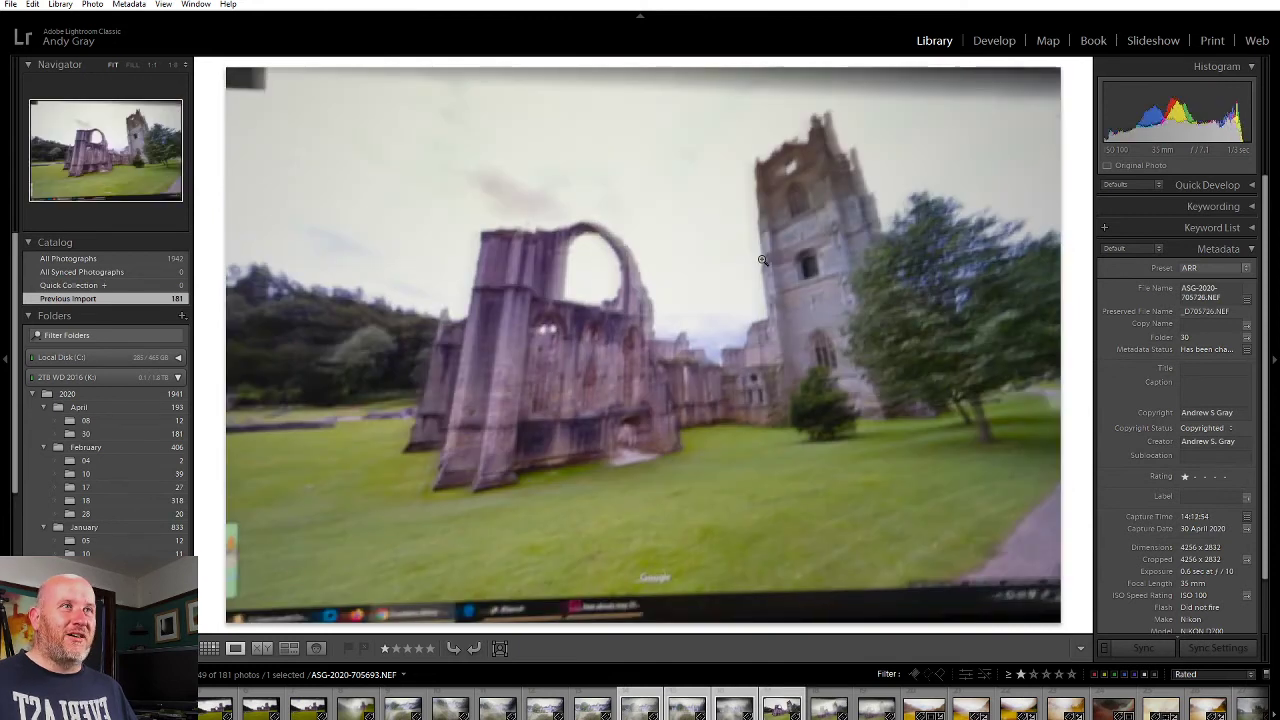
{"action": "key", "text": "Right"}
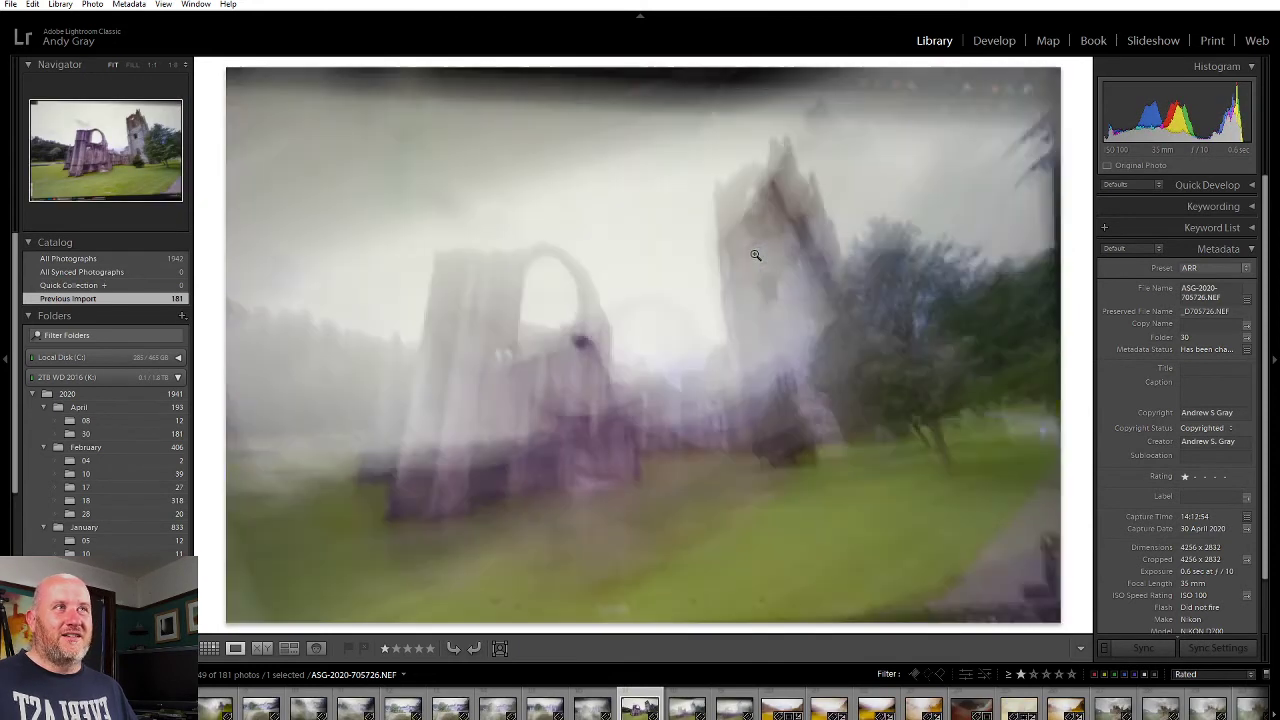
{"action": "key", "text": "Left"}
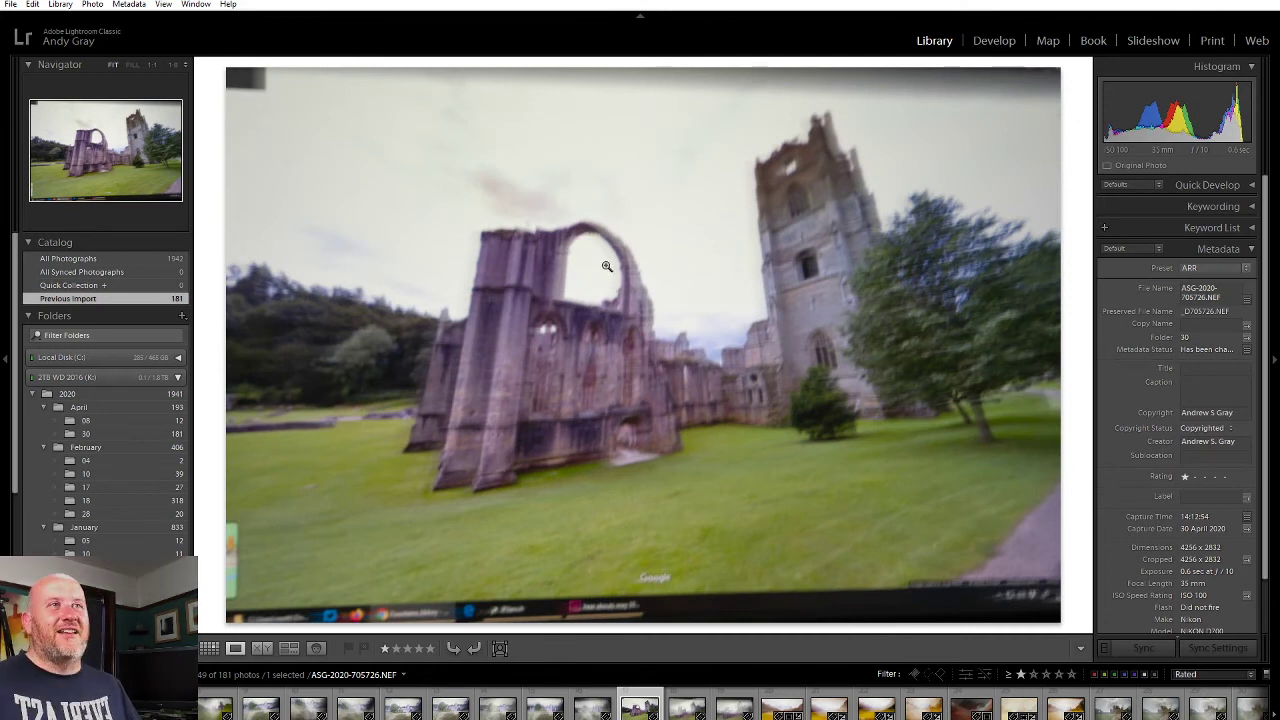
{"action": "key", "text": "Right"}
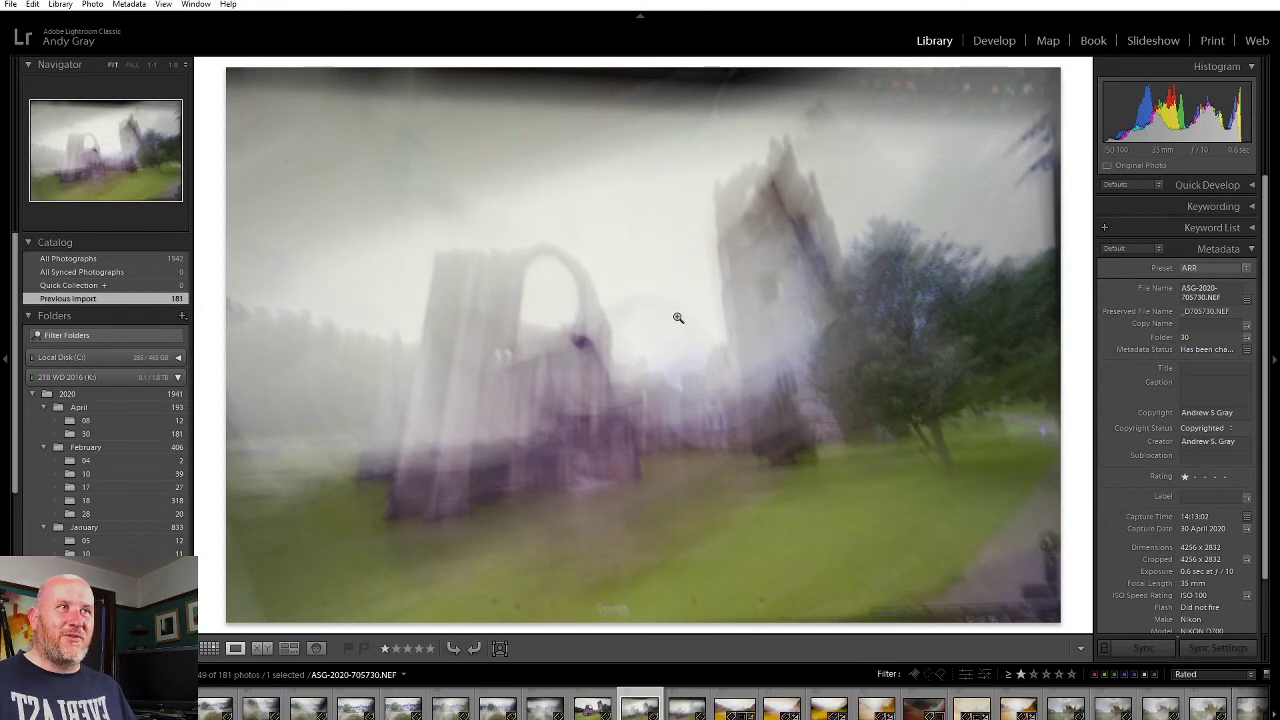
{"action": "key", "text": "Right"}
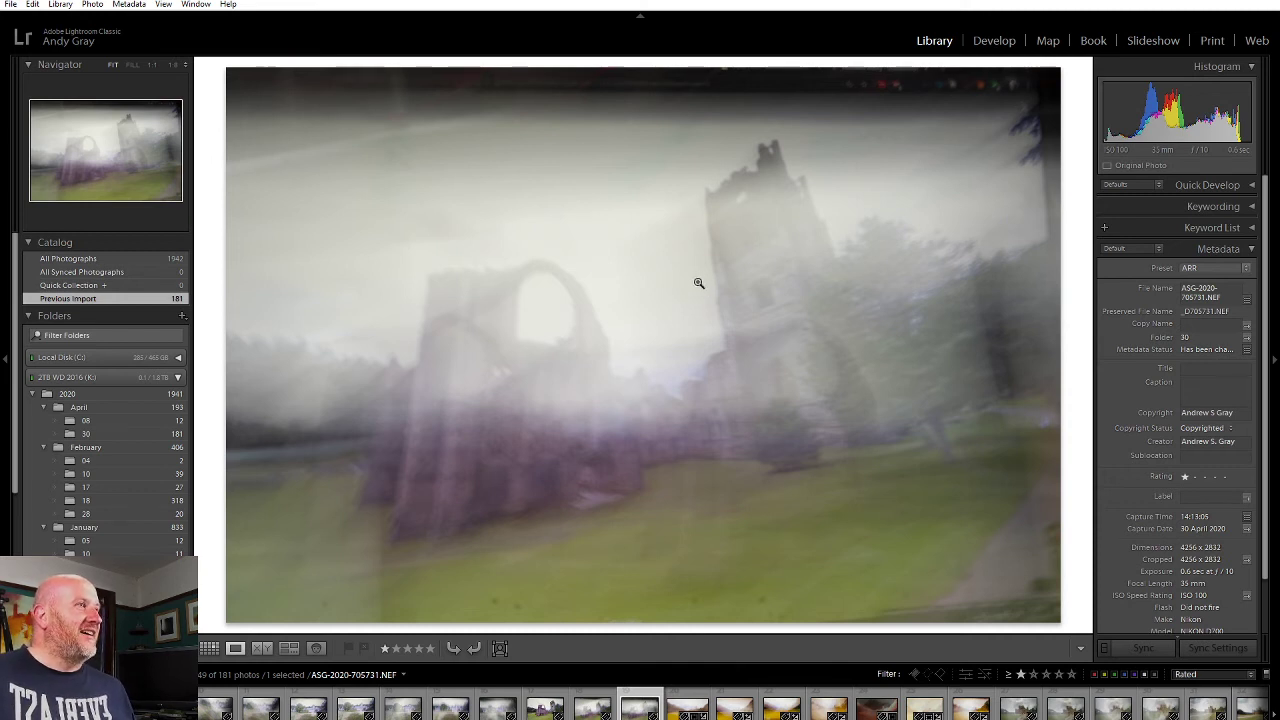
Step: Browse the yellow-meadow and path shots from ASG-2020-705740.NEF through ASG-2020-705744.NEF
{"action": "key", "text": "Right"}
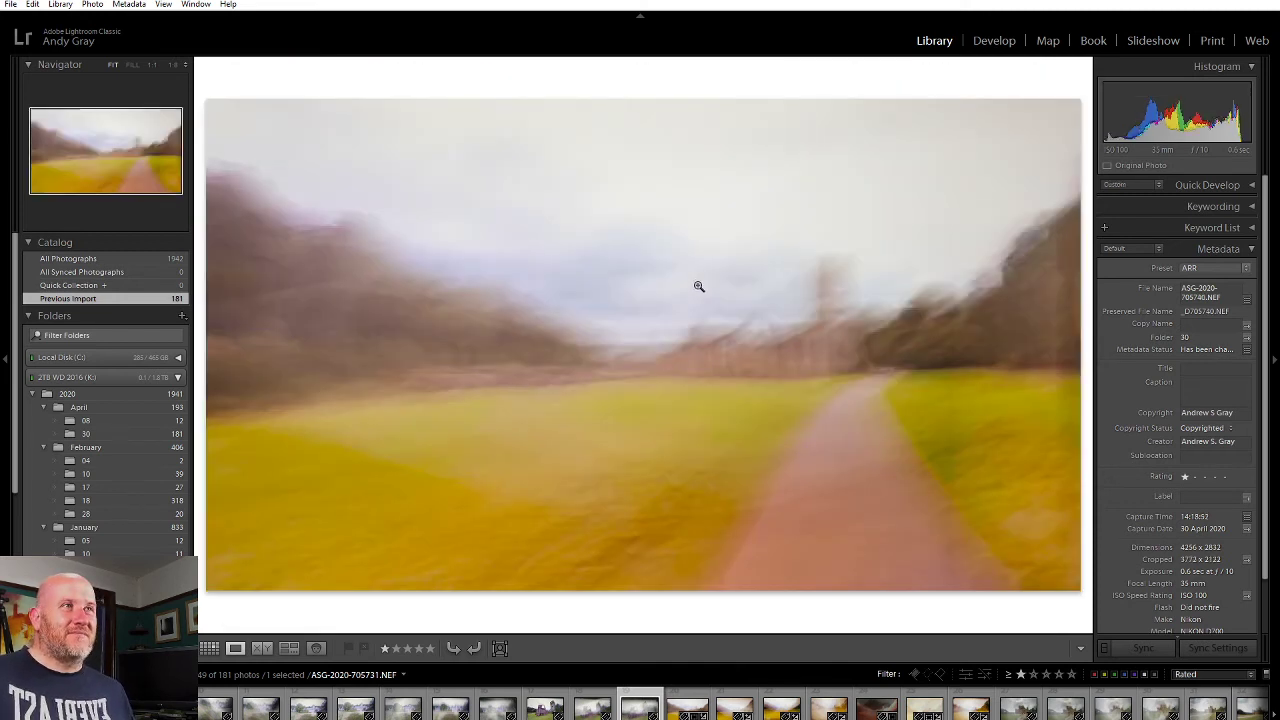
{"action": "key", "text": "Right"}
{"action": "key", "text": "Right"}
{"action": "key", "text": "Right"}
{"action": "key", "text": "Right"}
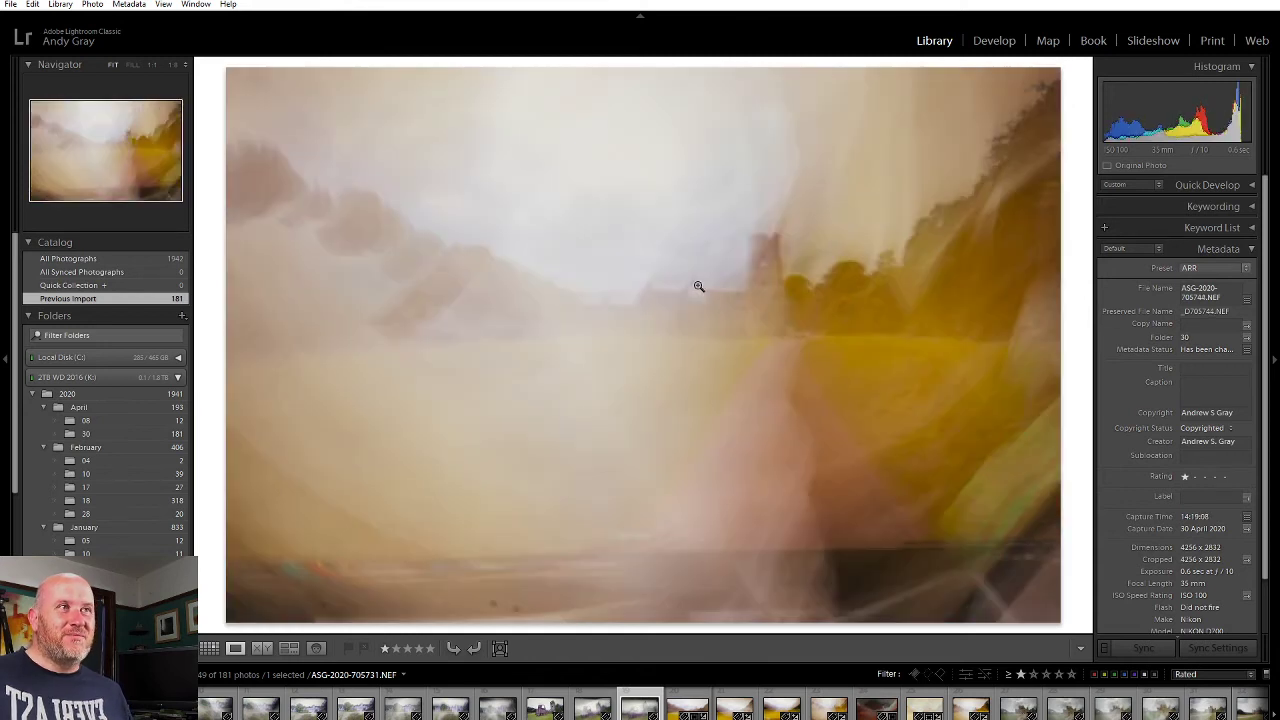
{"action": "key", "text": "Right"}
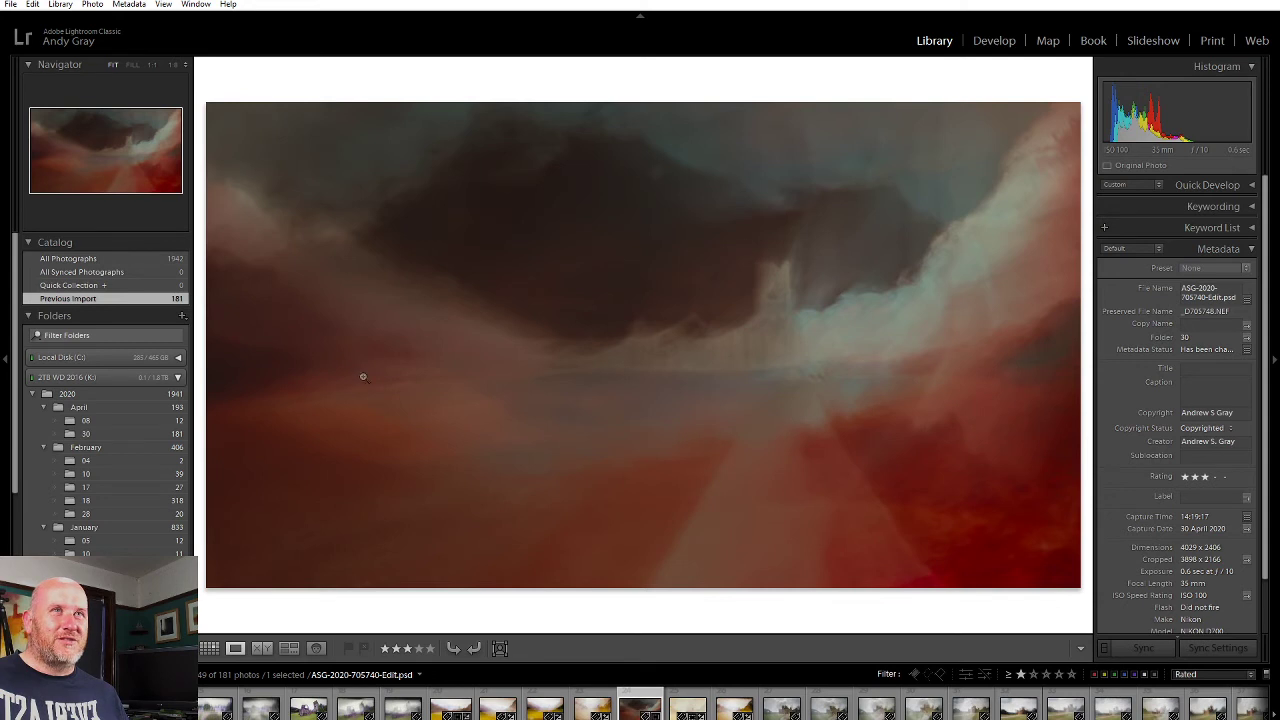
{"action": "key", "text": "Left"}
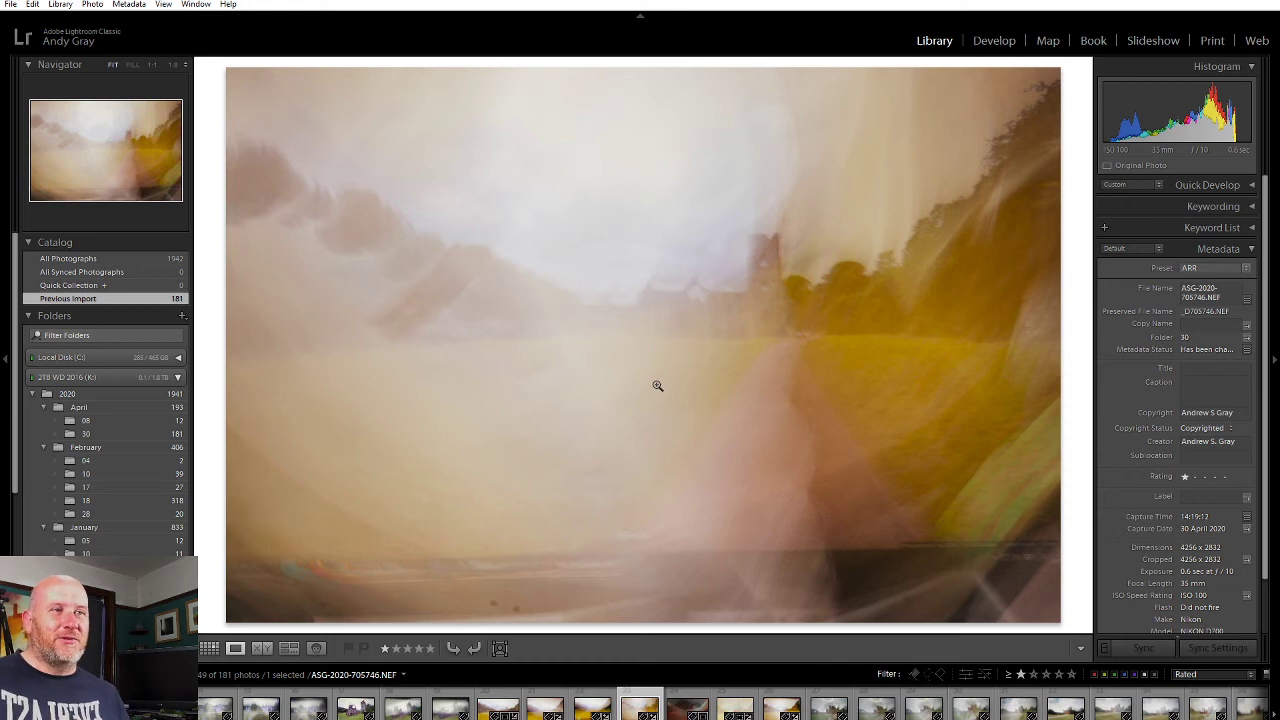
{"action": "key", "text": "Left"}
{"action": "key", "text": "Left"}
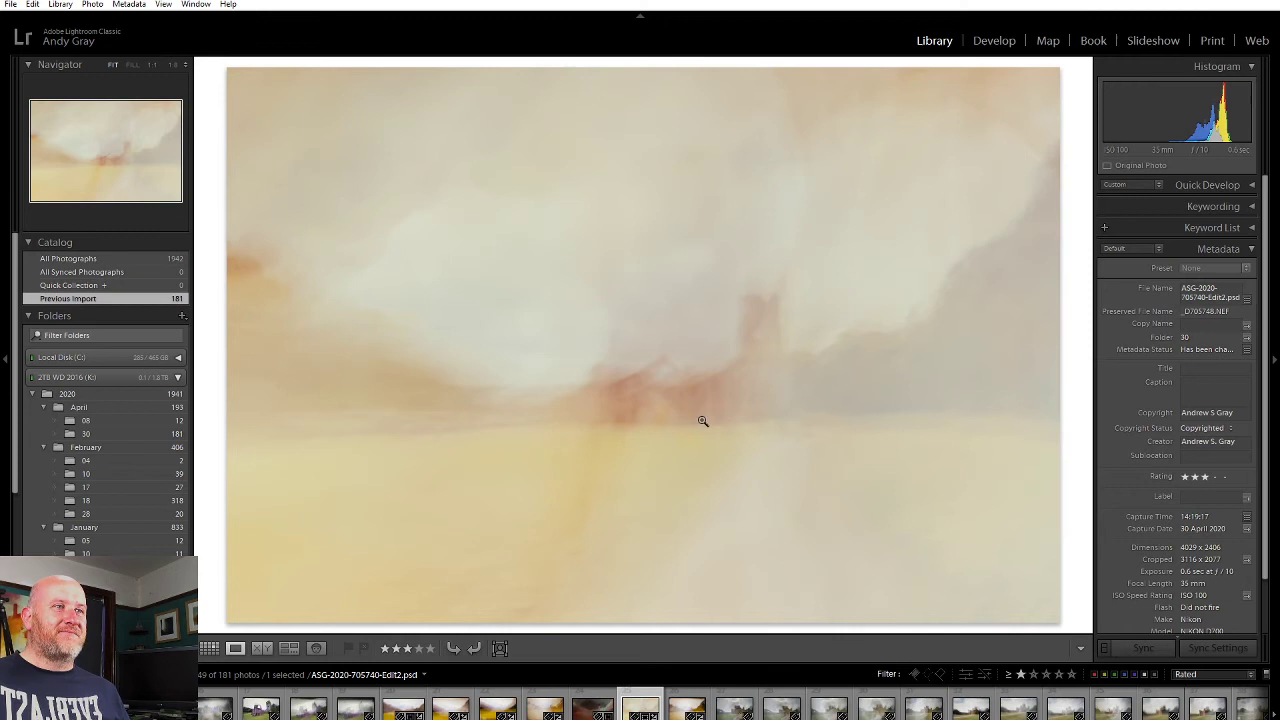
{"action": "key", "text": "Right"}
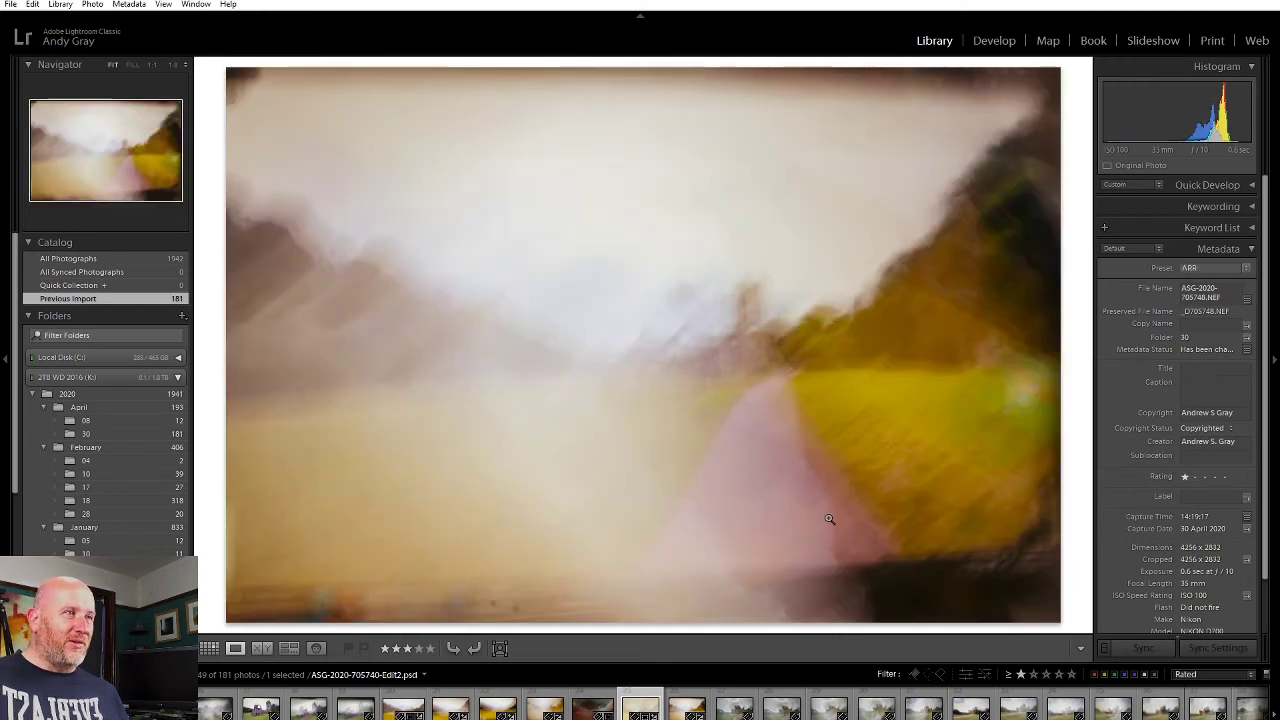
Step: Browse the motion-blur castle shots from ASG-2020-705755.NEF through ASG-2020-705774.NEF
{"action": "key", "text": "Right"}
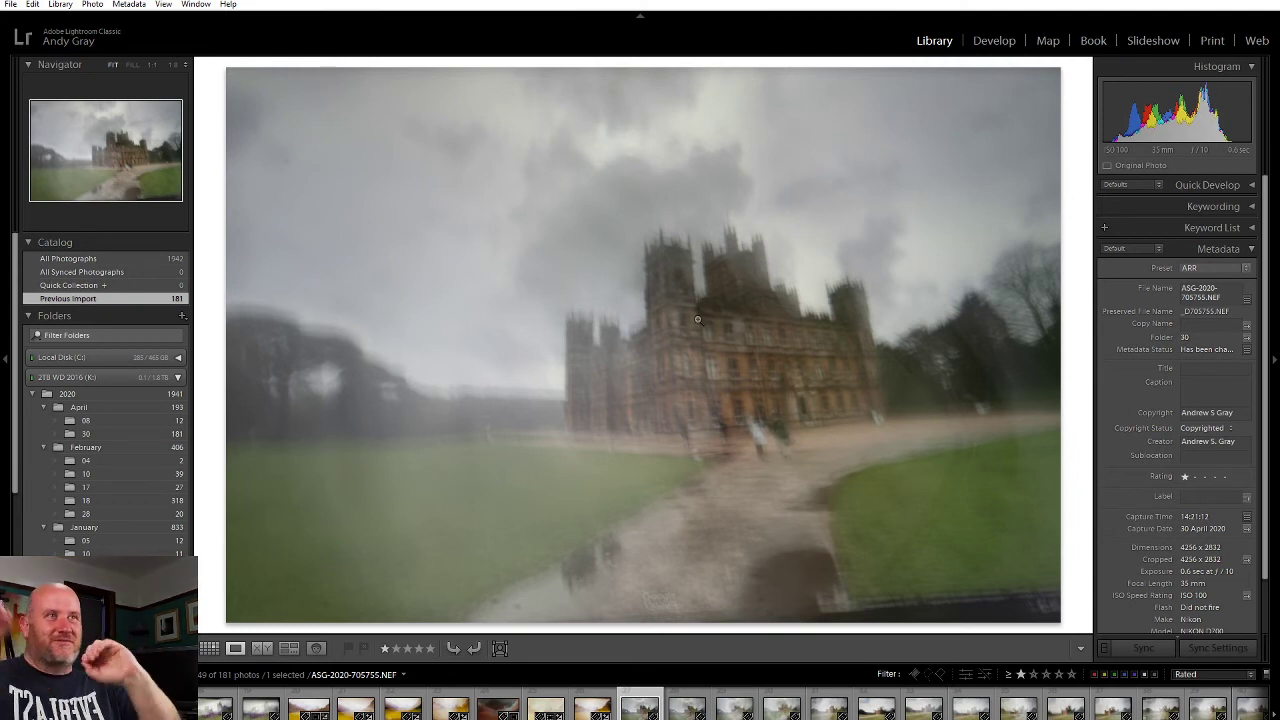
{"action": "key", "text": "Right"}
{"action": "key", "text": "Right"}
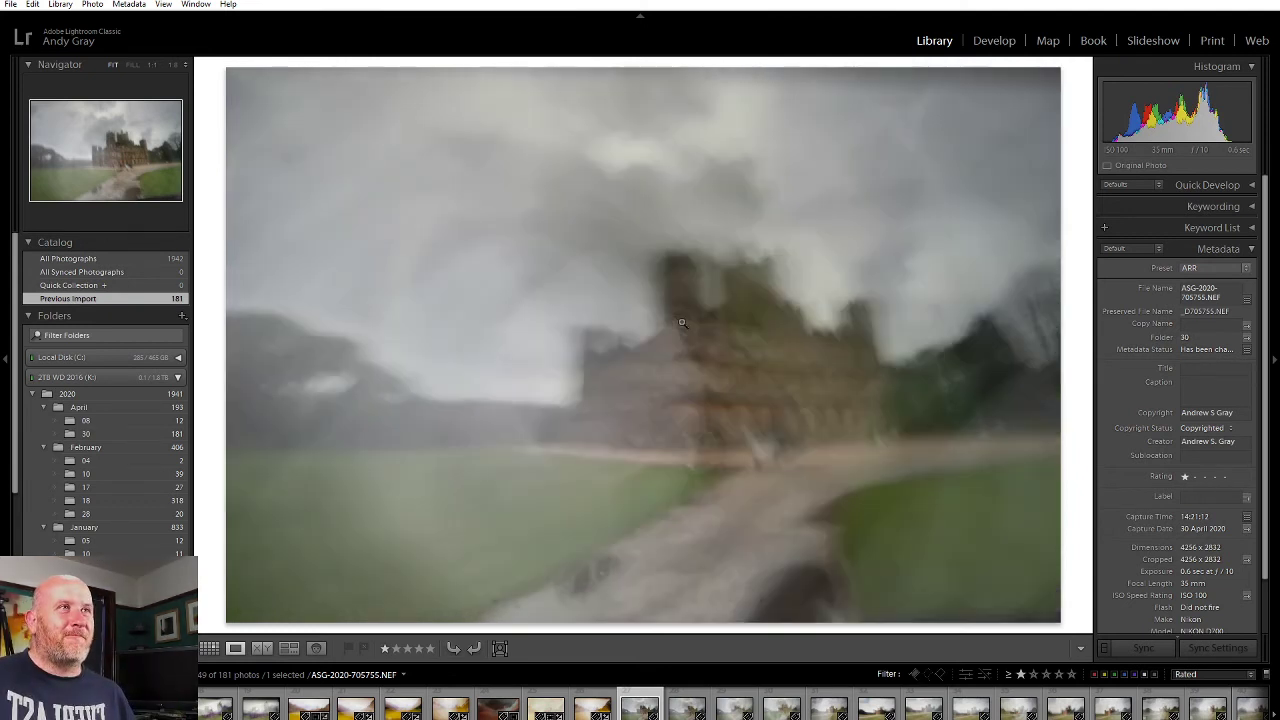
{"action": "key", "text": "Right"}
{"action": "key", "text": "Right"}
{"action": "key", "text": "Right"}
{"action": "key", "text": "Right"}
{"action": "key", "text": "Right"}
{"action": "key", "text": "Right"}
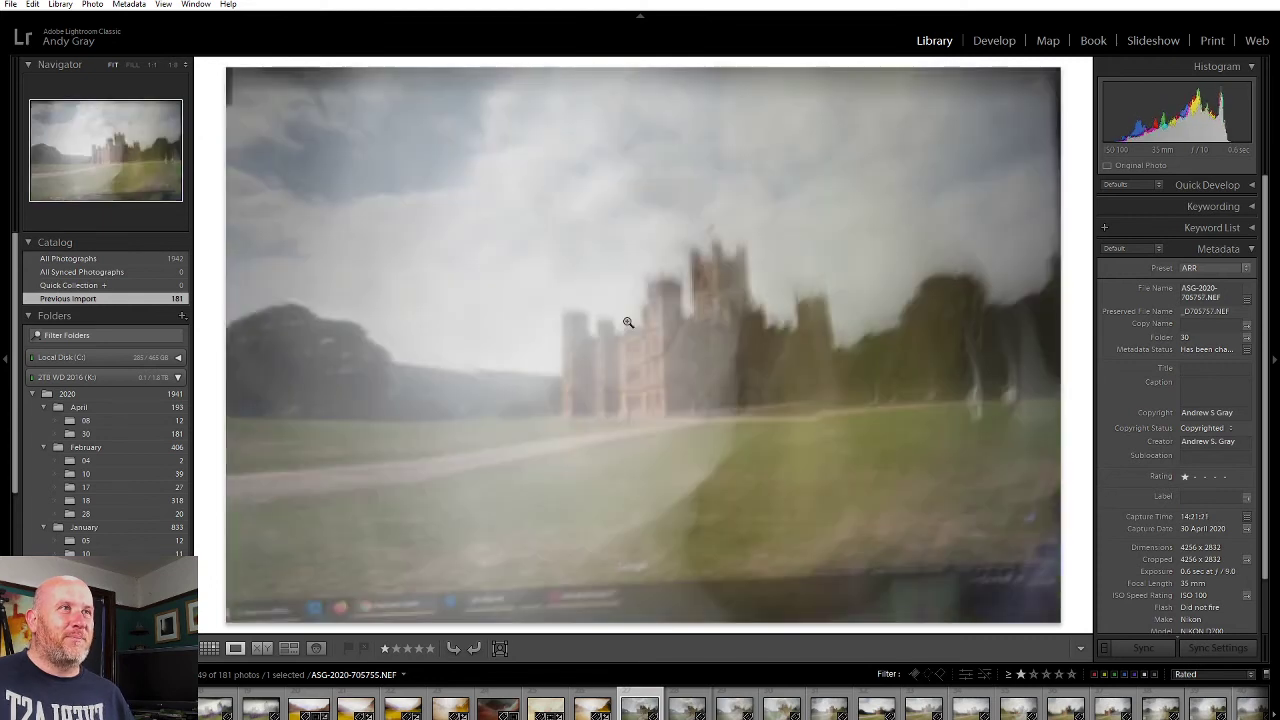
{"action": "key", "text": "Right"}
{"action": "key", "text": "Right"}
{"action": "key", "text": "Right"}
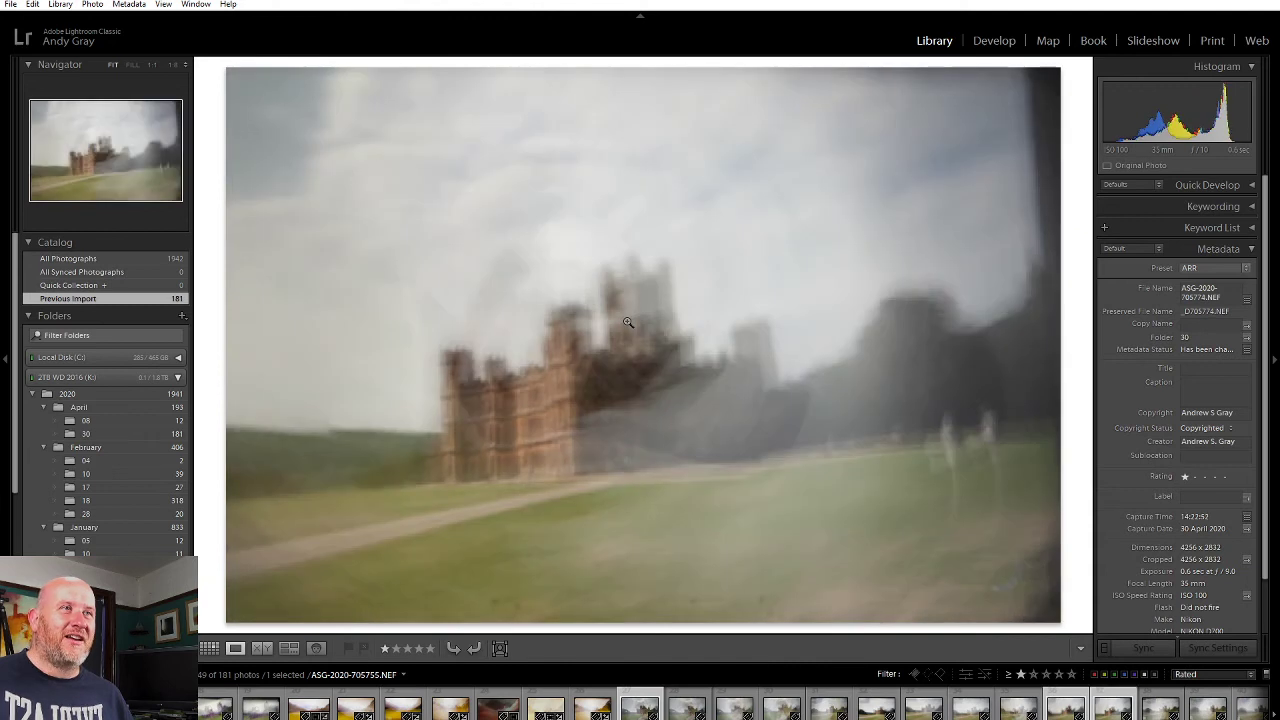
Step: Continue through the remaining castle shots past ASG-2020-705780.NEF to the landscape frame ASG-2020-705793.NEF
{"action": "key", "text": "Right"}
{"action": "key", "text": "Right"}
{"action": "key", "text": "Right"}
{"action": "key", "text": "Right"}
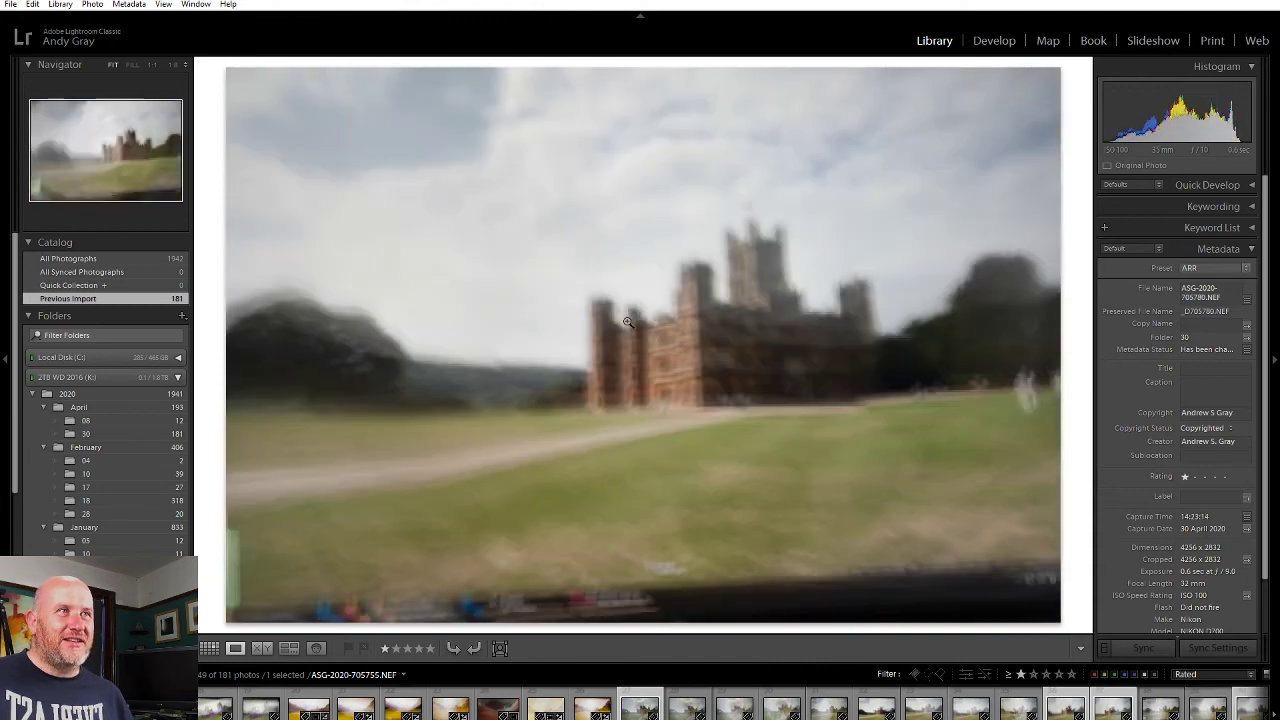
{"action": "key", "text": "Right"}
{"action": "key", "text": "Right"}
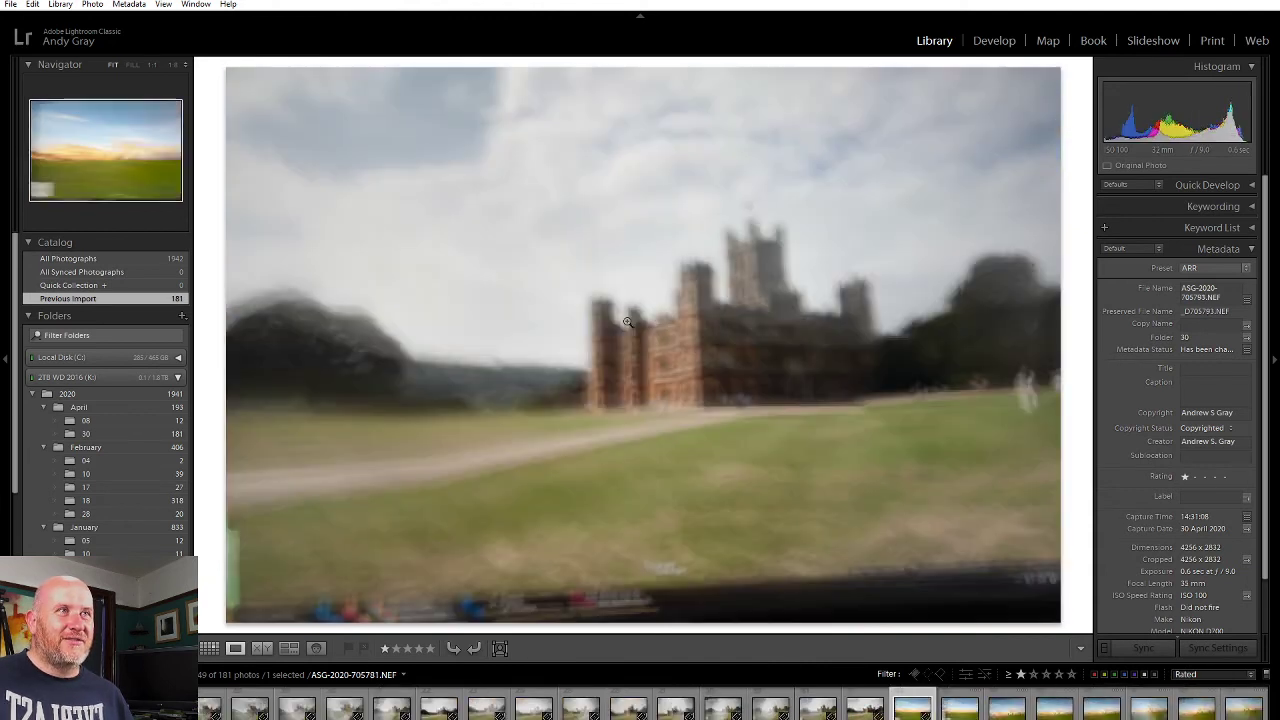
Step: Go back through the castle shots from ASG-2020-705781.NEF to ASG-2020-705771.NEF
{"action": "key", "text": "Right"}
{"action": "key", "text": "Right"}
{"action": "key", "text": "Right"}
{"action": "key", "text": "Right"}
{"action": "key", "text": "Right"}
{"action": "key", "text": "Right"}
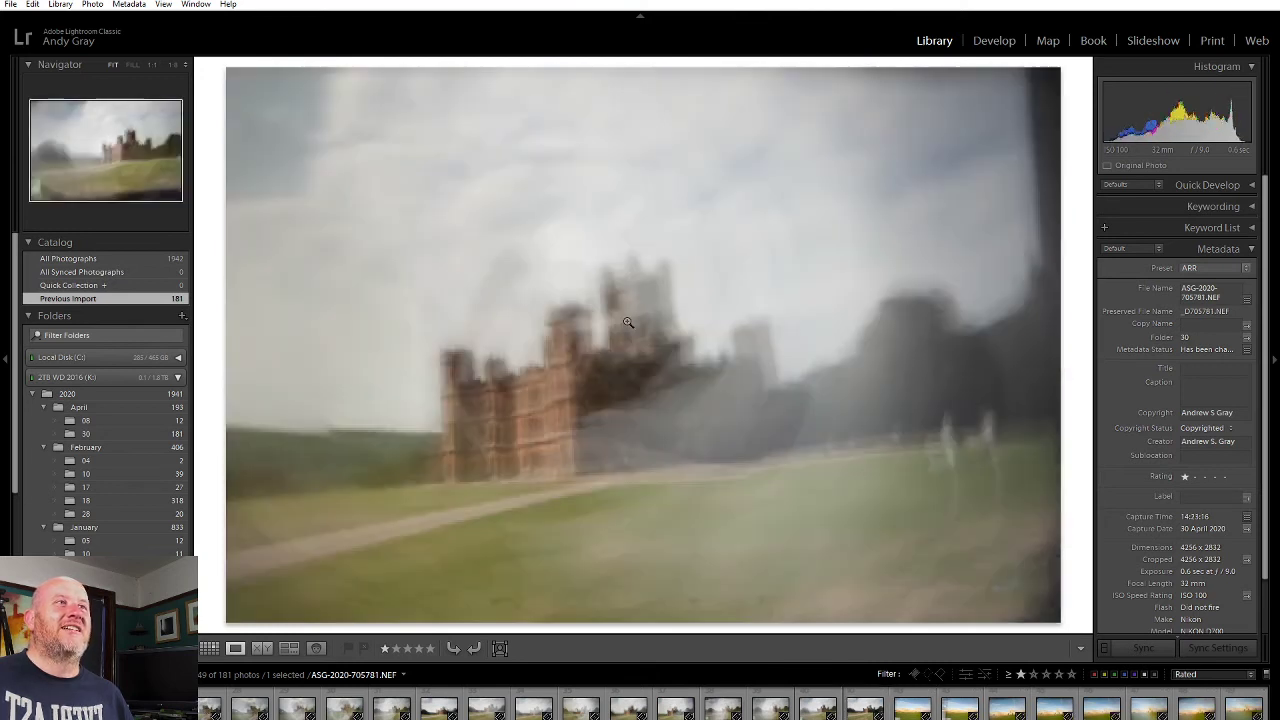
{"action": "key", "text": "Right"}
{"action": "key", "text": "Right"}
{"action": "key", "text": "Right"}
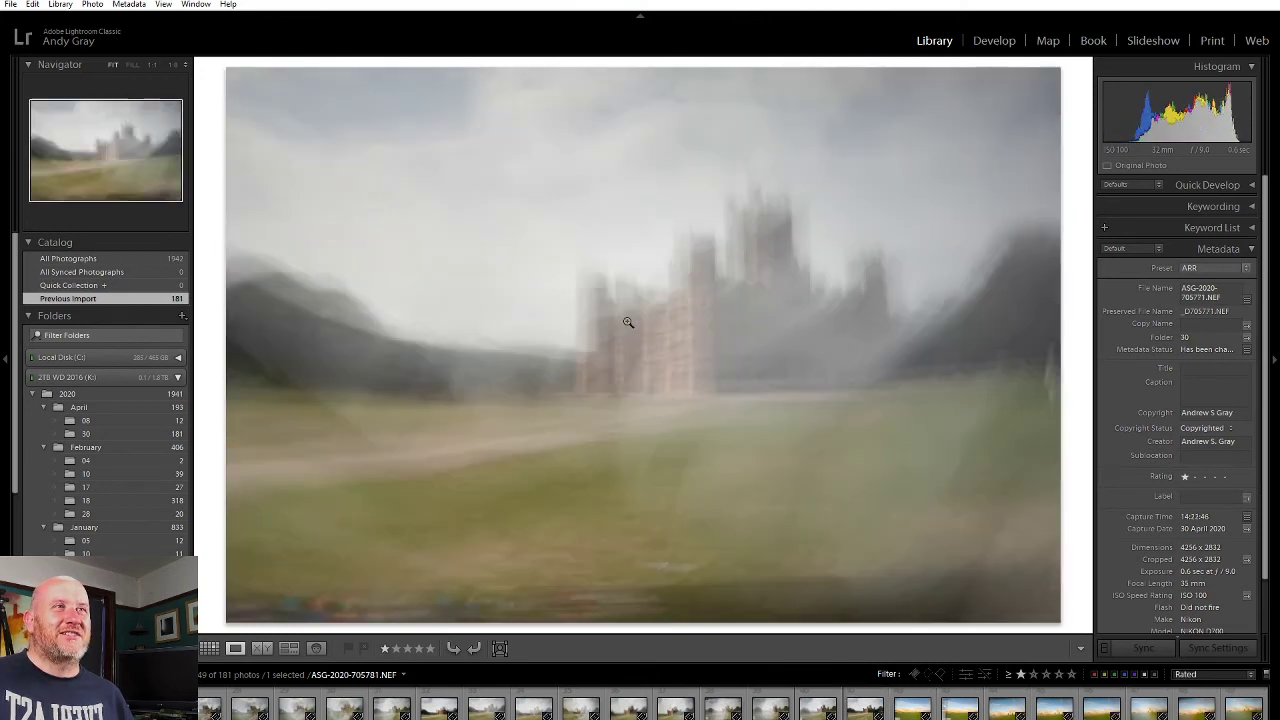
Step: Compare castle frame ASG-2020-705767.NEF with its neighbours, ending on ASG-2020-705766.NEF
{"action": "key", "text": "Right"}
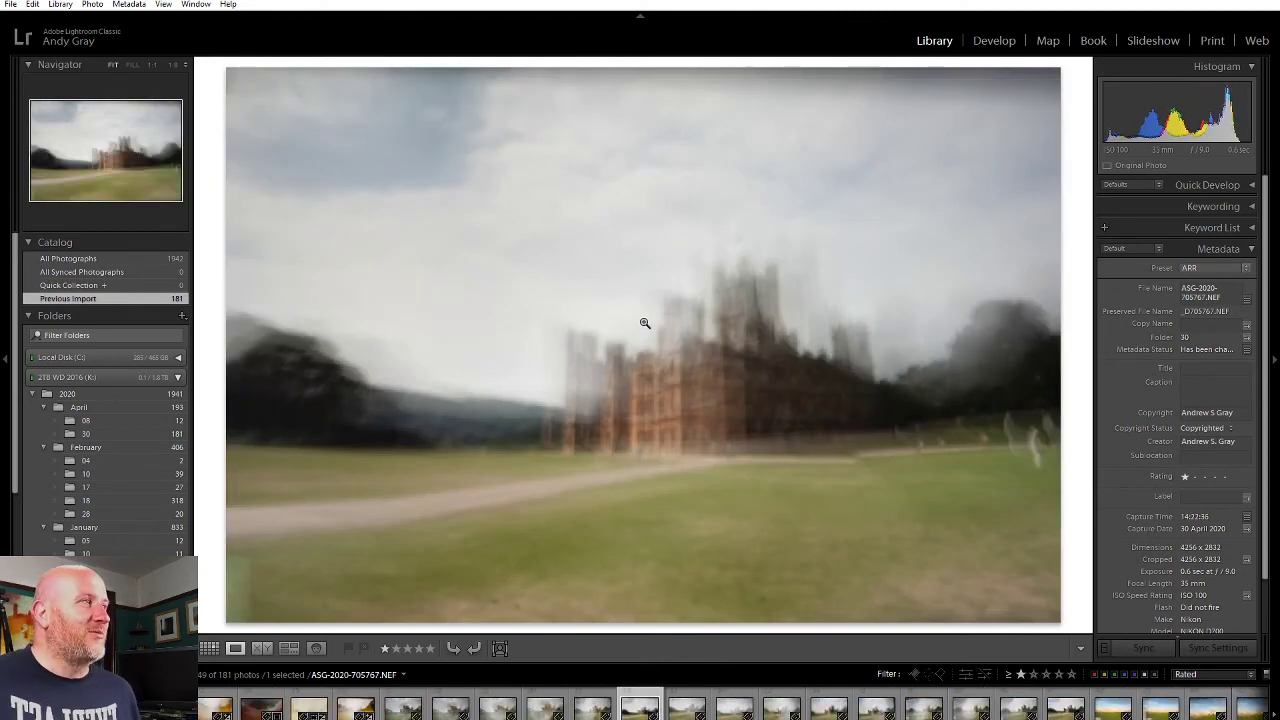
{"action": "key", "text": "Left"}
{"action": "key", "text": "Left"}
{"action": "key", "text": "Left"}
{"action": "key", "text": "Left"}
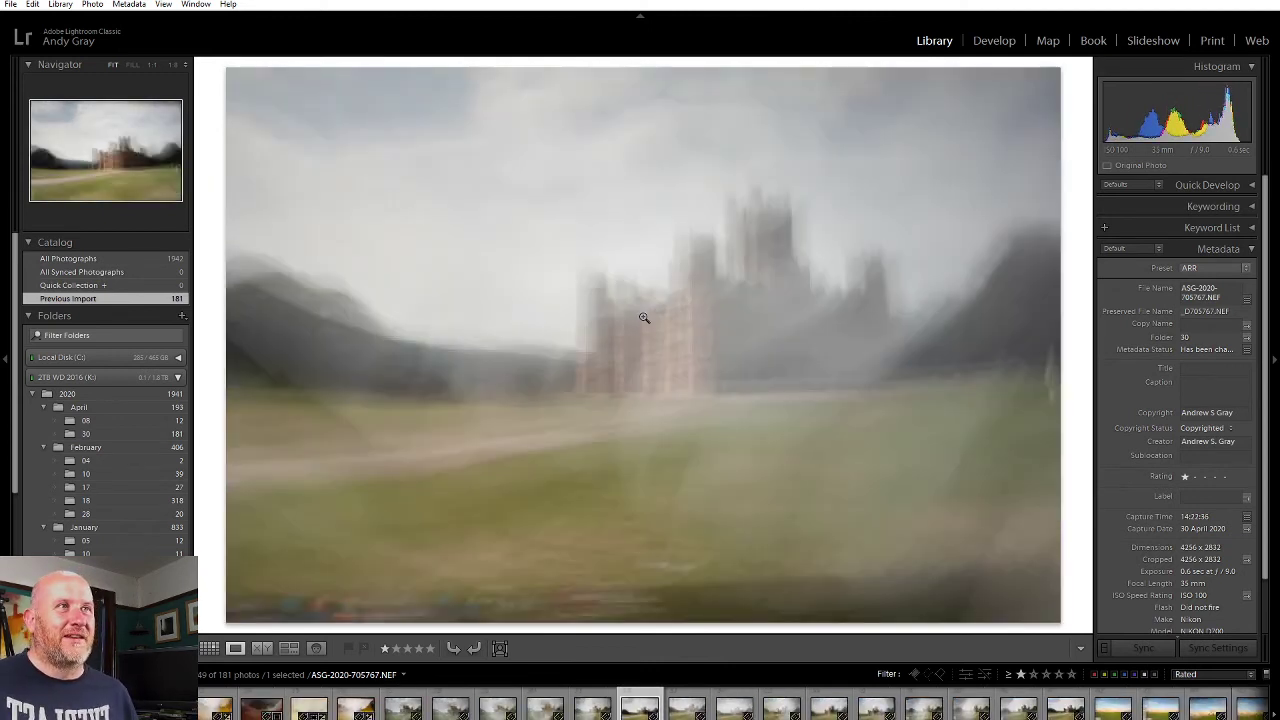
{"action": "key", "text": "Left"}
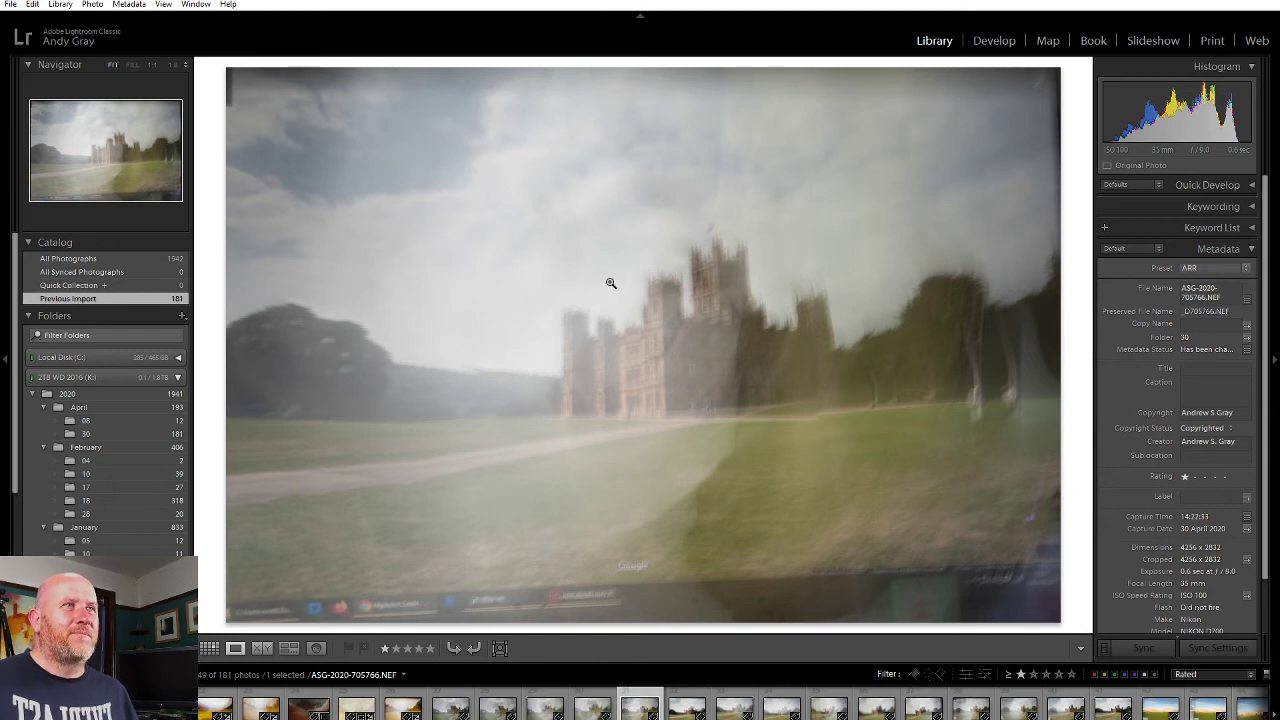
Step: Review the castle sequence from ASG-2020-705766.NEF to ASG-2020-705772.NEF for frames suitable for blending
{"action": "key", "text": "Right"}
{"action": "key", "text": "Right"}
{"action": "key", "text": "Right"}
{"action": "key", "text": "Right"}
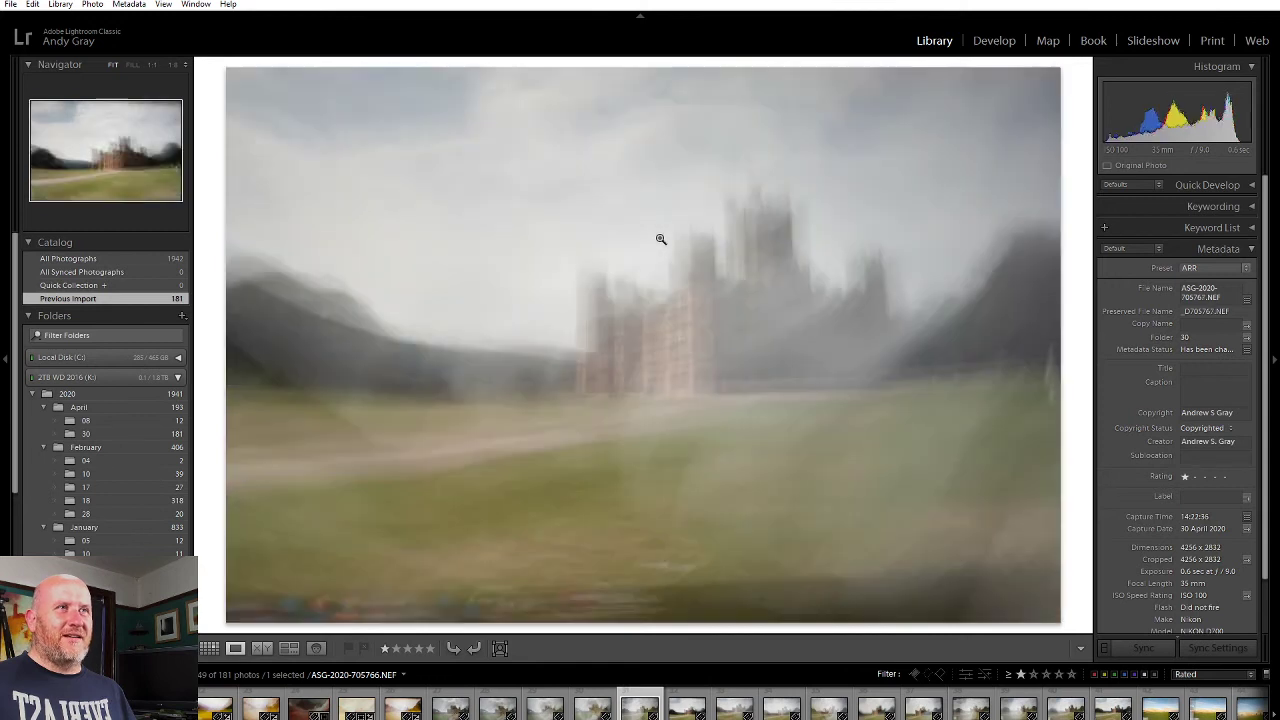
{"action": "key", "text": "Right"}
{"action": "key", "text": "Right"}
{"action": "key", "text": "Right"}
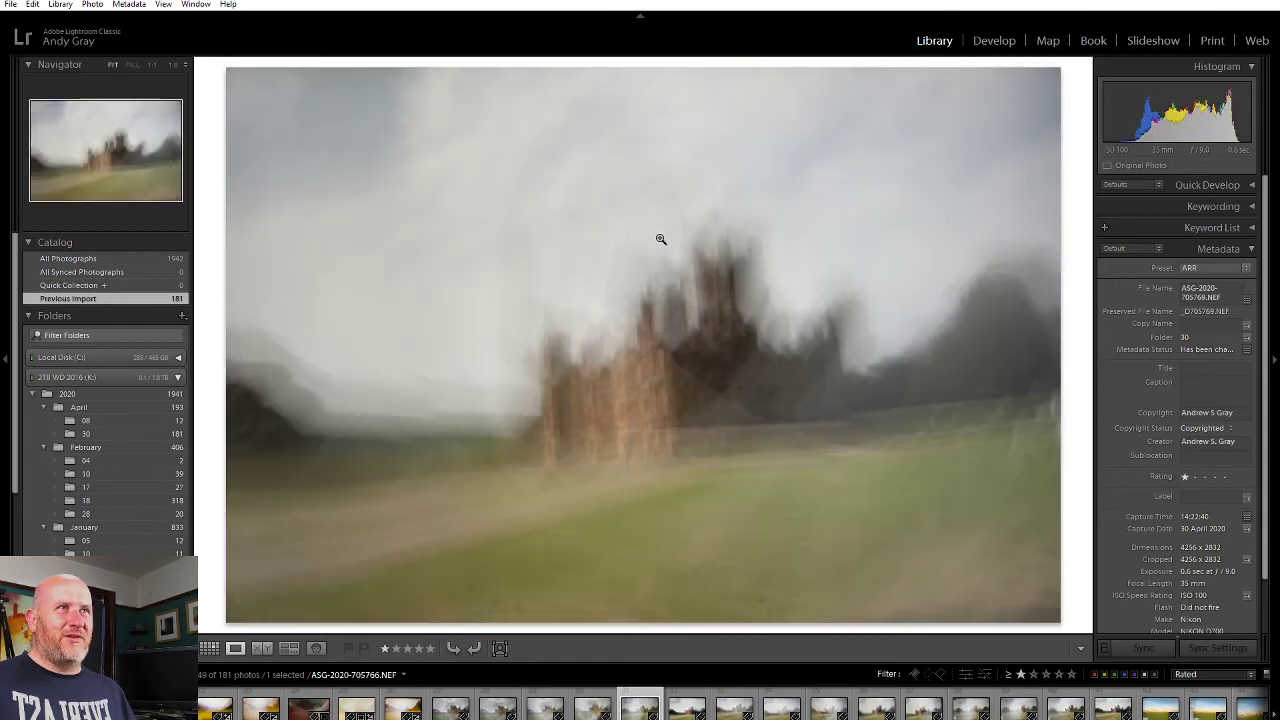
{"action": "key", "text": "Right"}
{"action": "key", "text": "Right"}
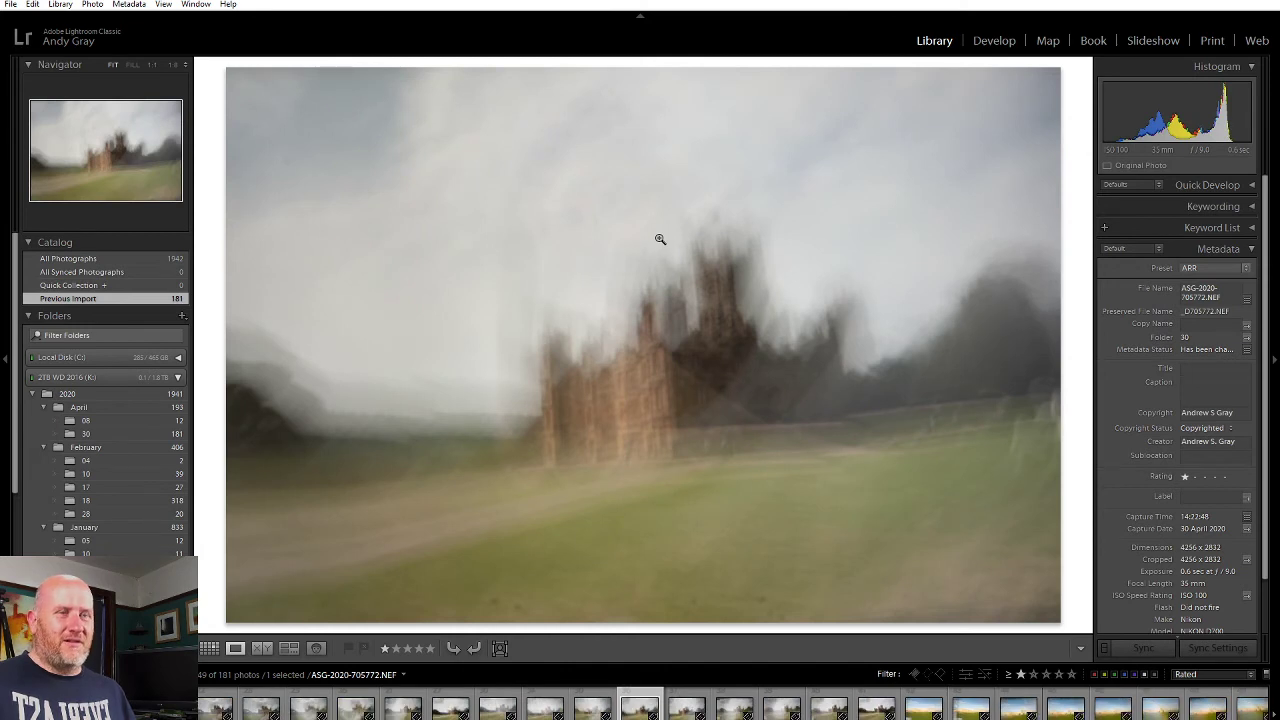
Step: Rate the chosen castle shots two stars, working back from ASG-2020-705771.NEF to ASG-2020-705766.NEF
{"action": "key", "text": "2"}
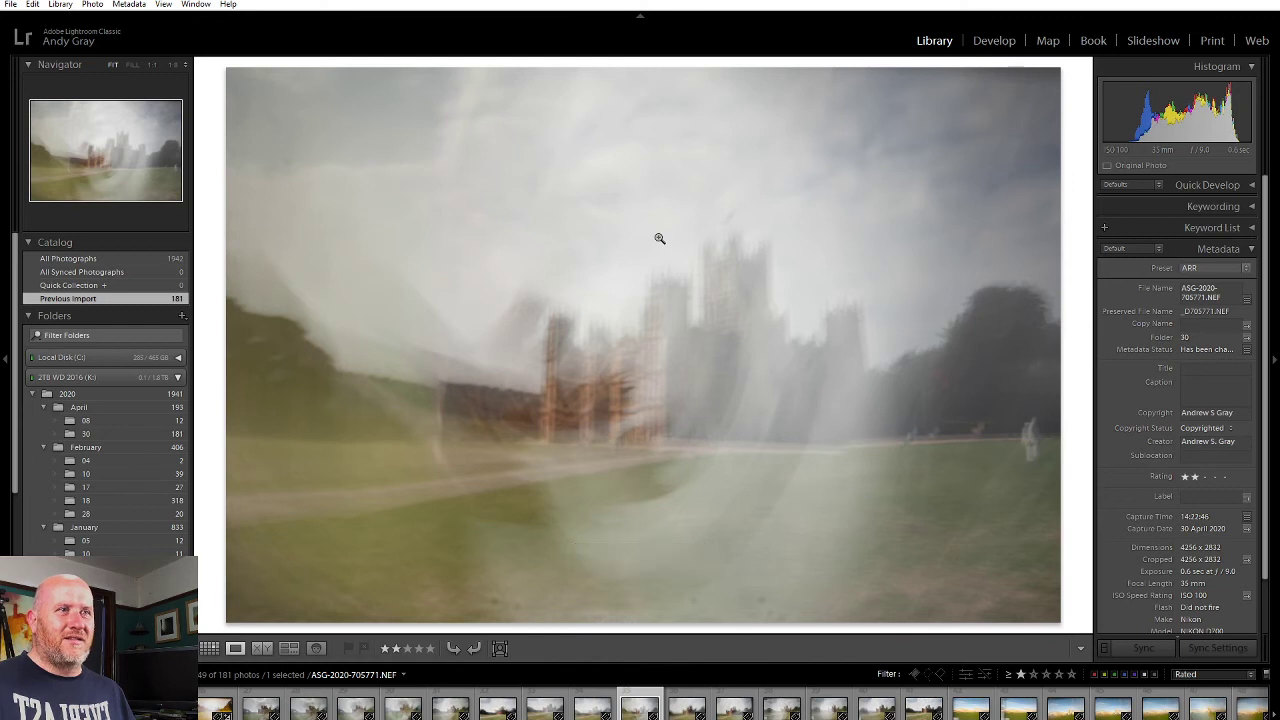
{"action": "key", "text": "2"}
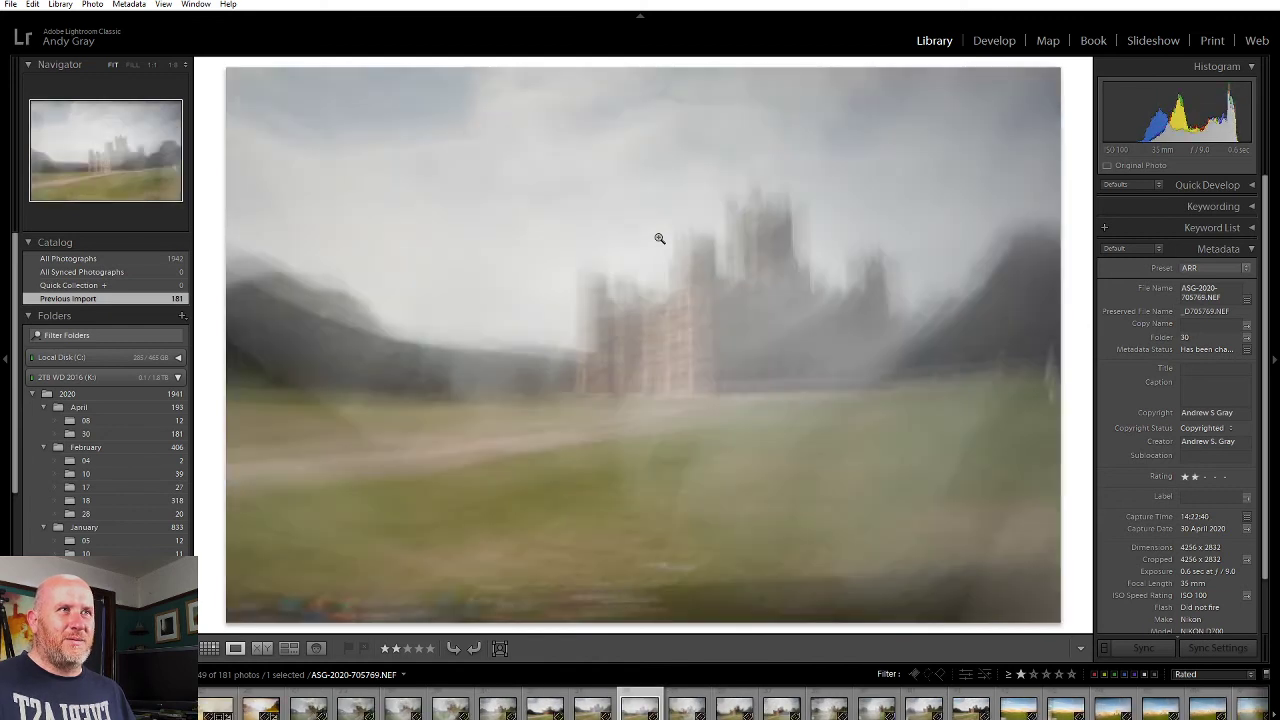
{"action": "key", "text": "2"}
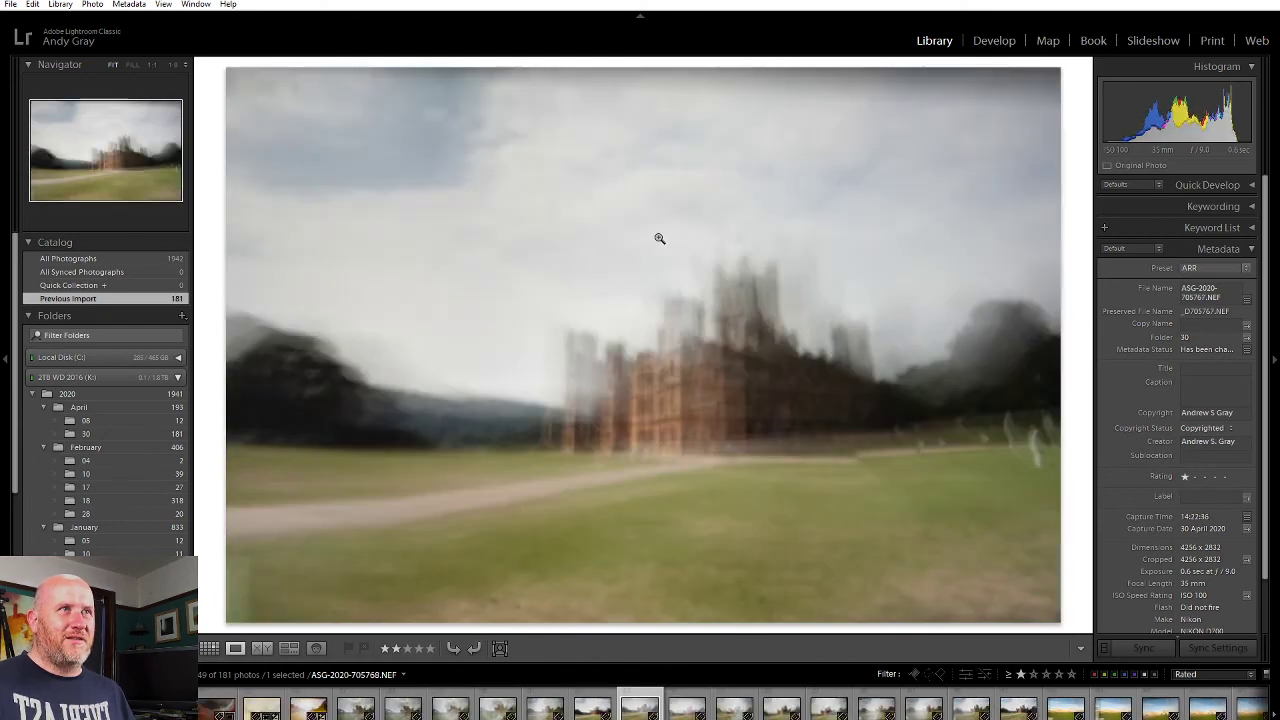
{"action": "key", "text": "2"}
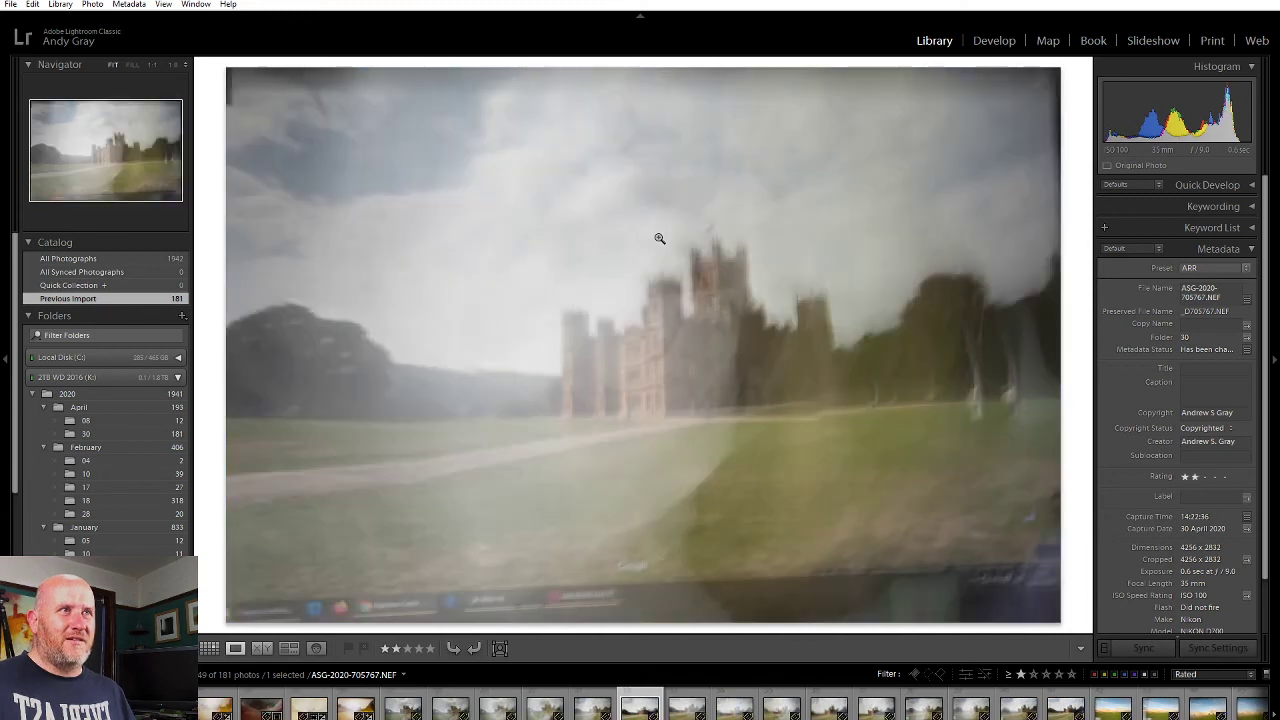
{"action": "key", "text": "2"}
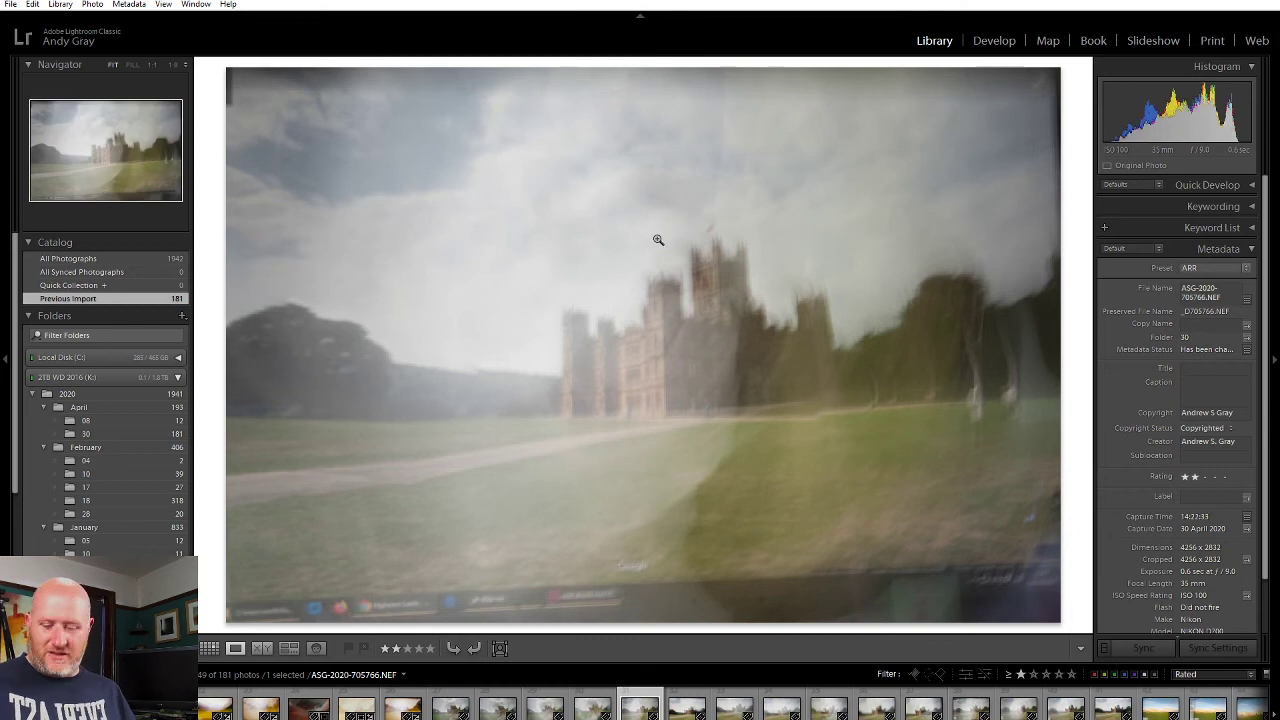
Step: Select the six castle shots starting at ASG-2020-705766.NEF, and enable chromatic aberration removal and lens profile corrections in Develop
{"action": "left_click", "coordinate": [866, 710], "text": "shift"}
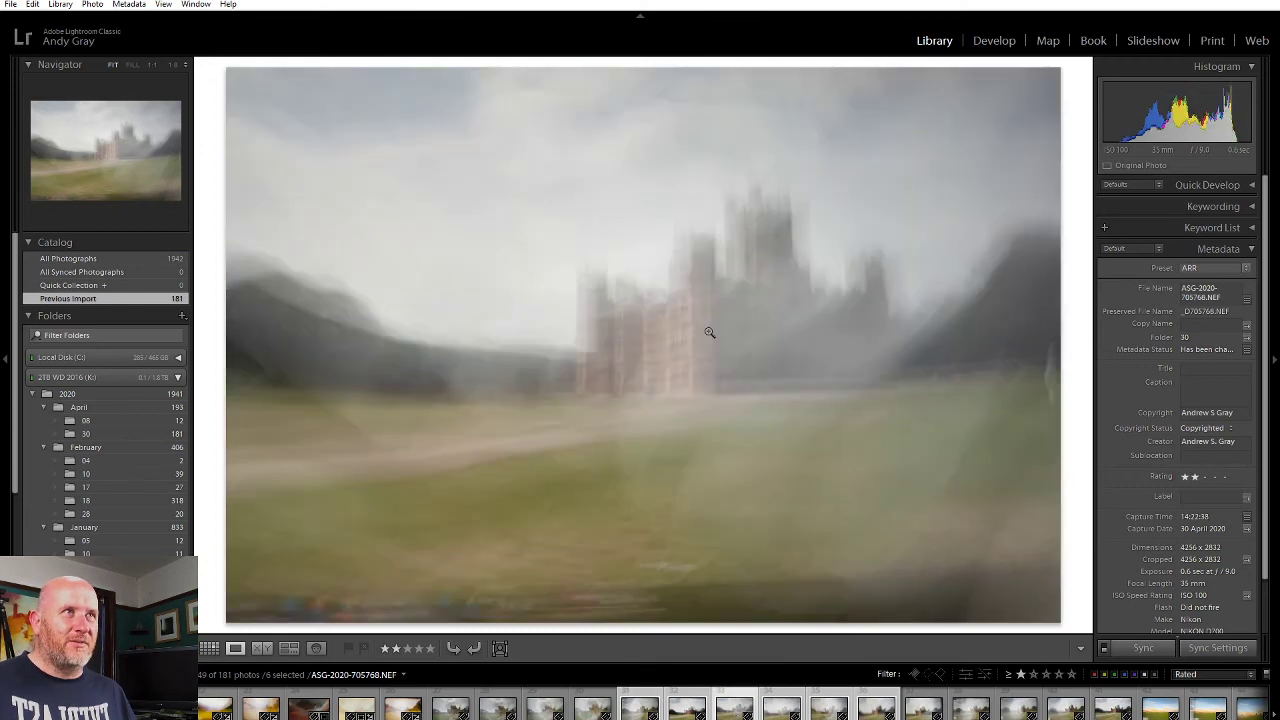
{"action": "left_click", "coordinate": [994, 41]}
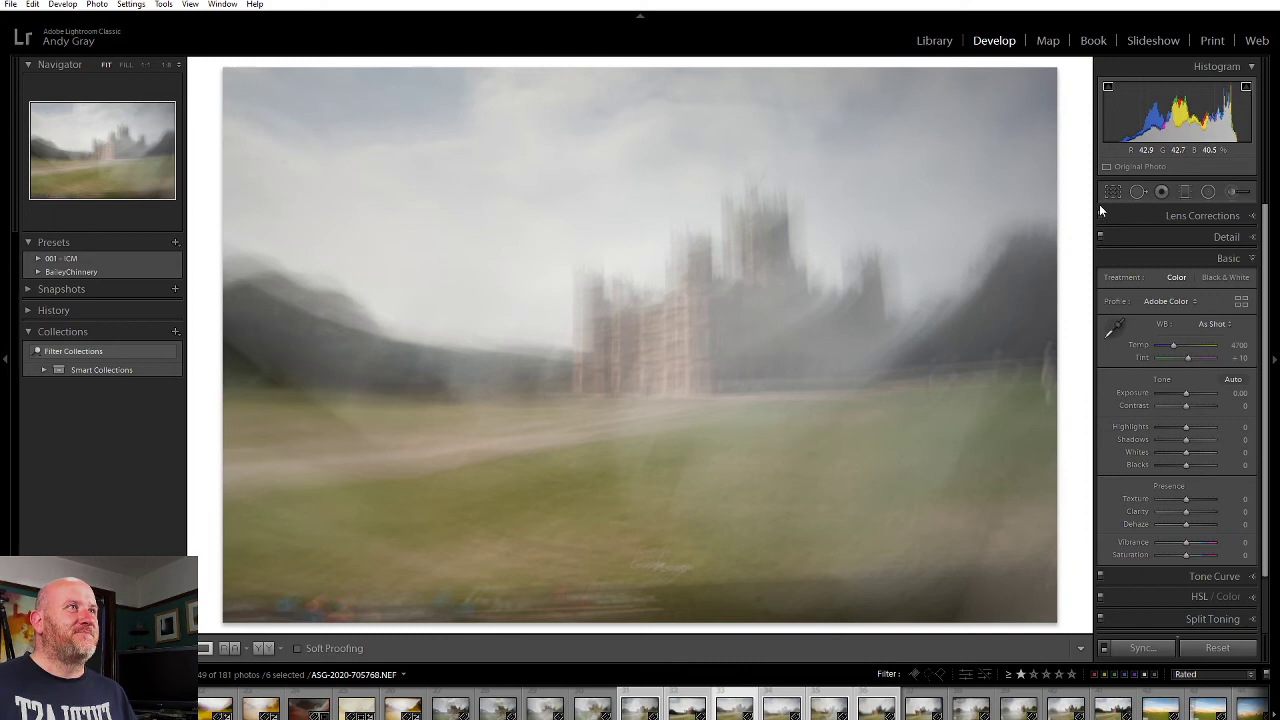
{"action": "left_click", "coordinate": [1199, 215]}
{"action": "left_click", "coordinate": [1176, 255]}
{"action": "left_click", "coordinate": [1175, 268]}
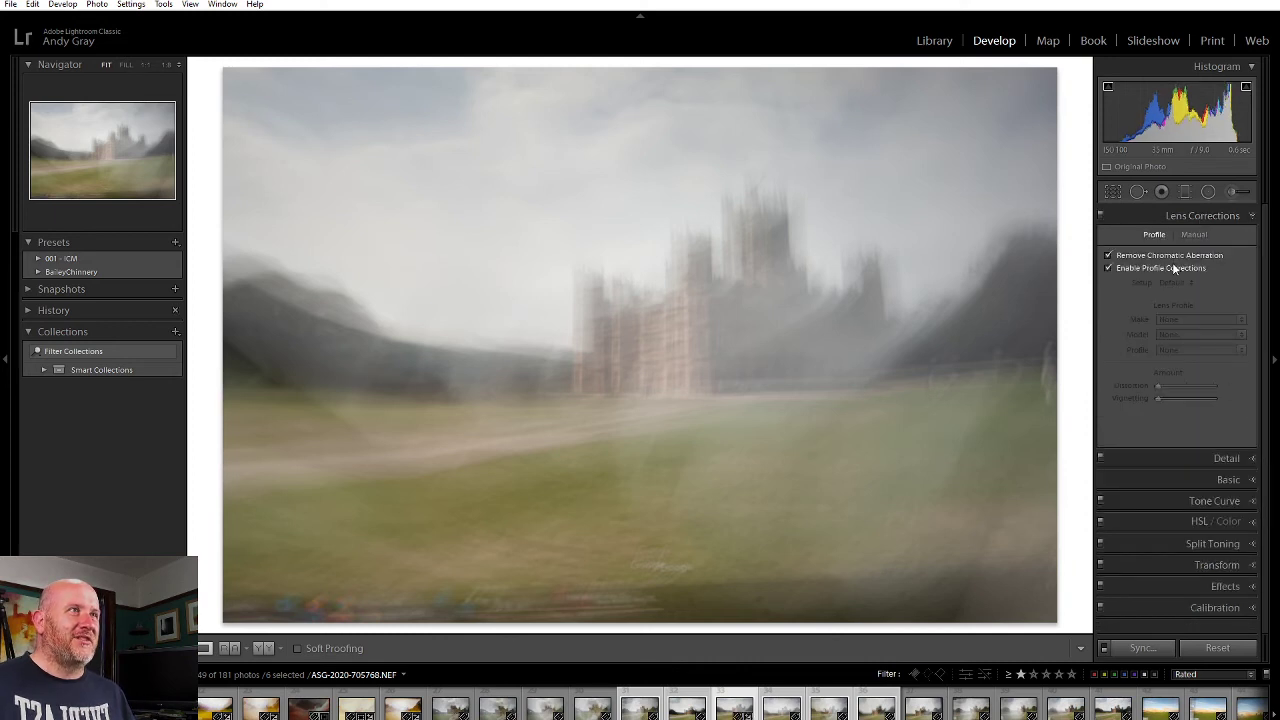
{"action": "left_click", "coordinate": [1213, 214]}
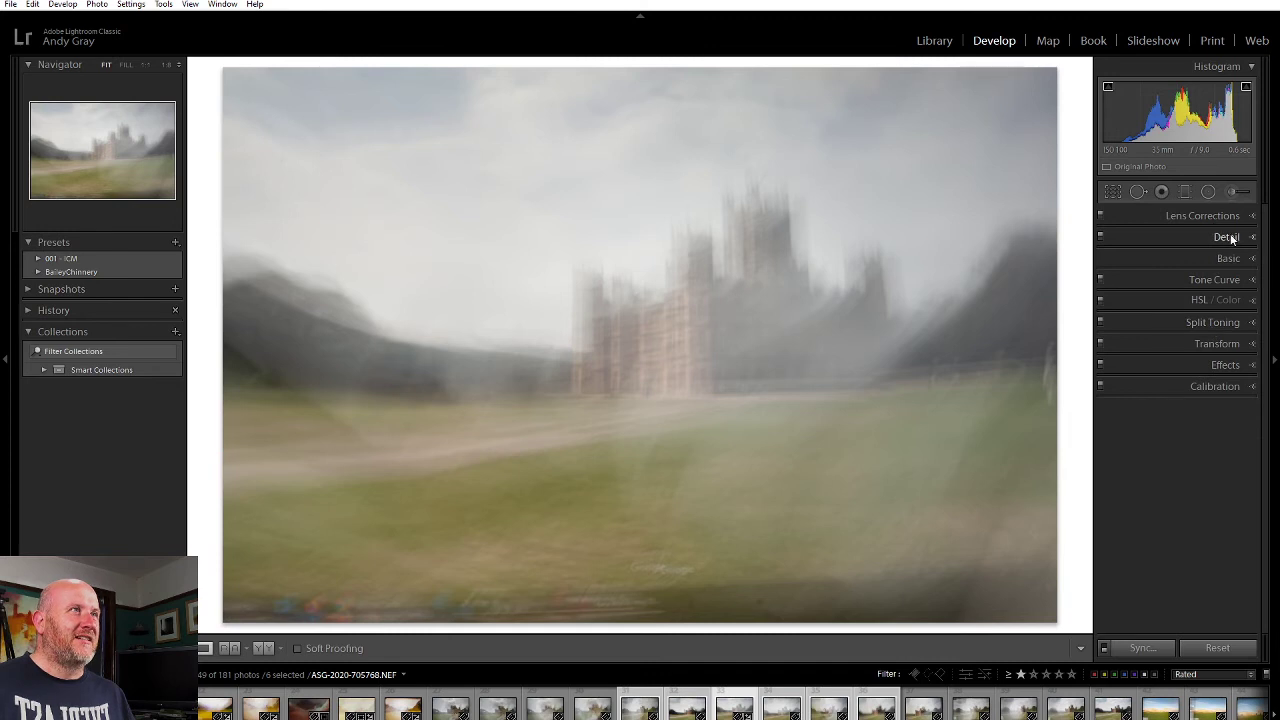
Step: Try the Adobe Landscape profile on ASG-2020-705768.NEF, and return it to Adobe Color
{"action": "left_click", "coordinate": [1229, 237]}
{"action": "left_click", "coordinate": [1231, 237]}
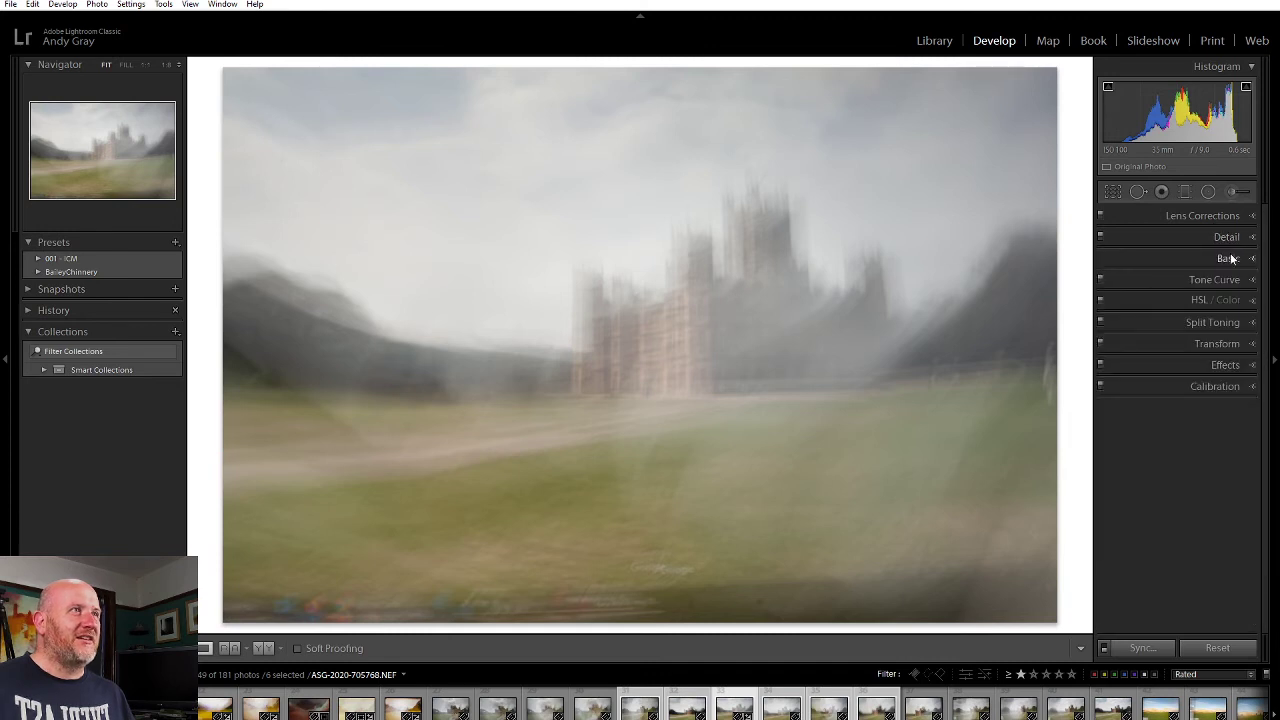
{"action": "left_click", "coordinate": [1231, 259]}
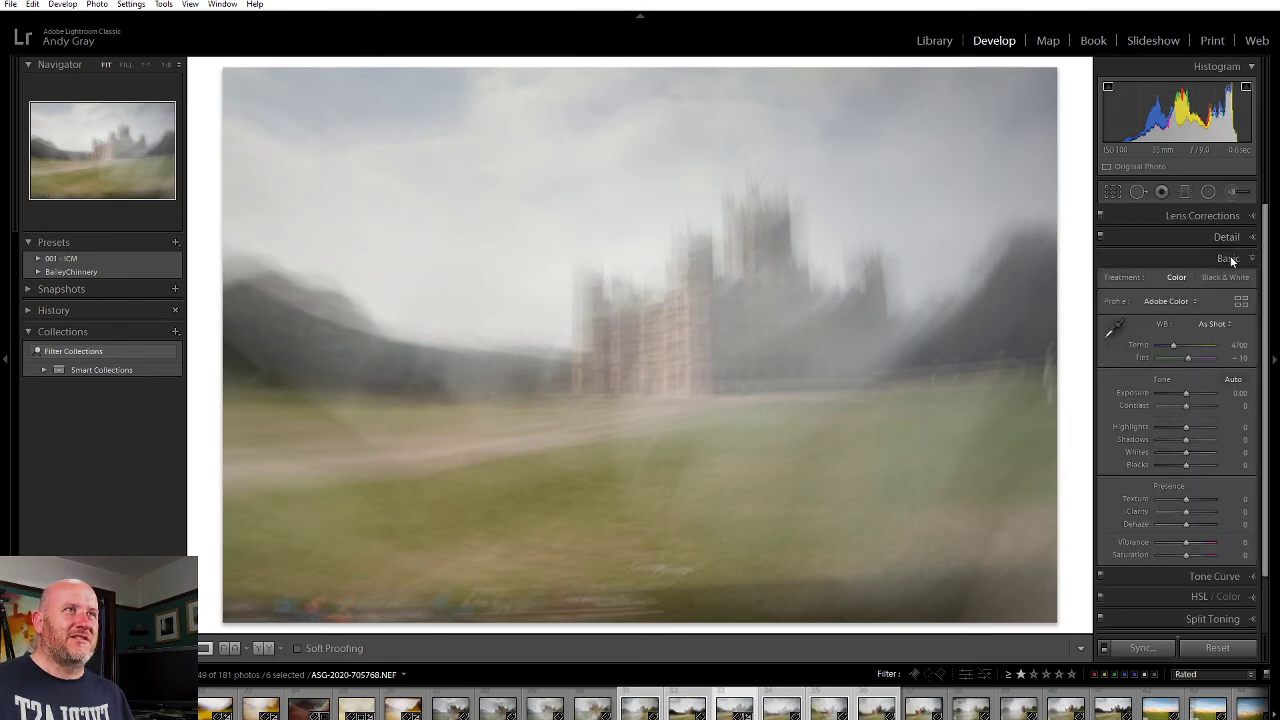
{"action": "left_click", "coordinate": [1172, 301]}
{"action": "left_click", "coordinate": [1160, 335]}
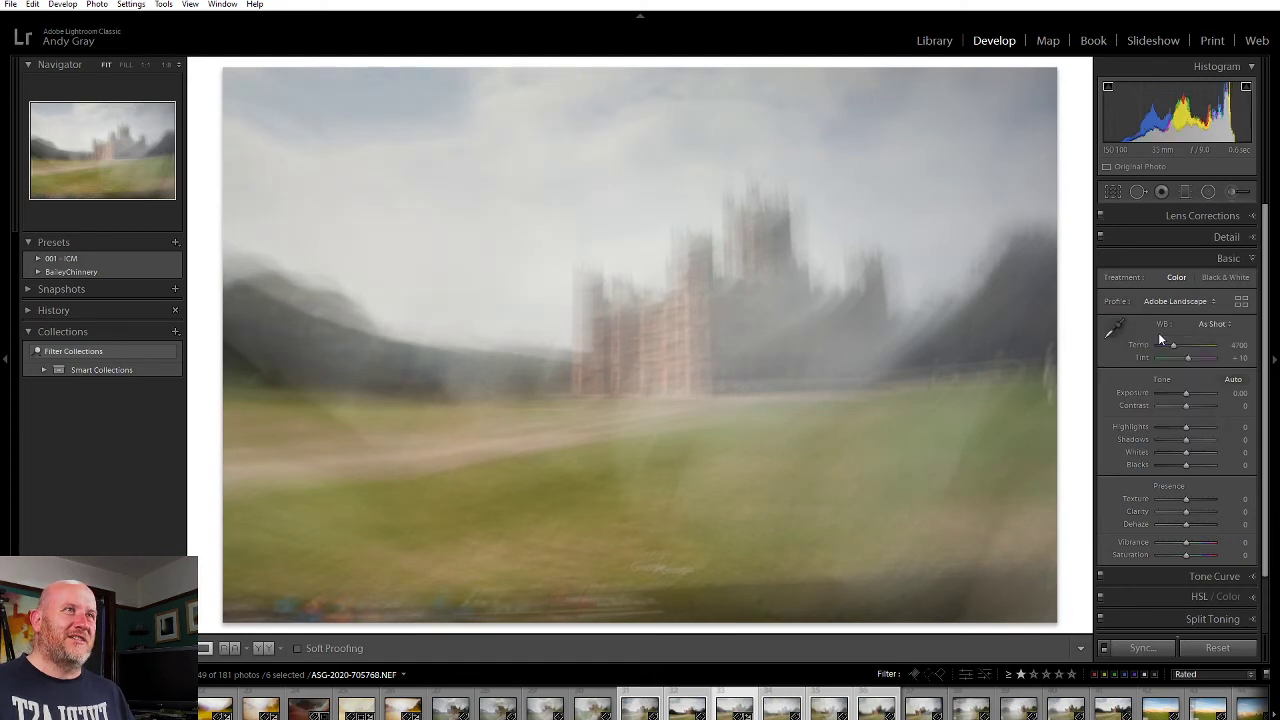
{"action": "left_click", "coordinate": [1175, 301]}
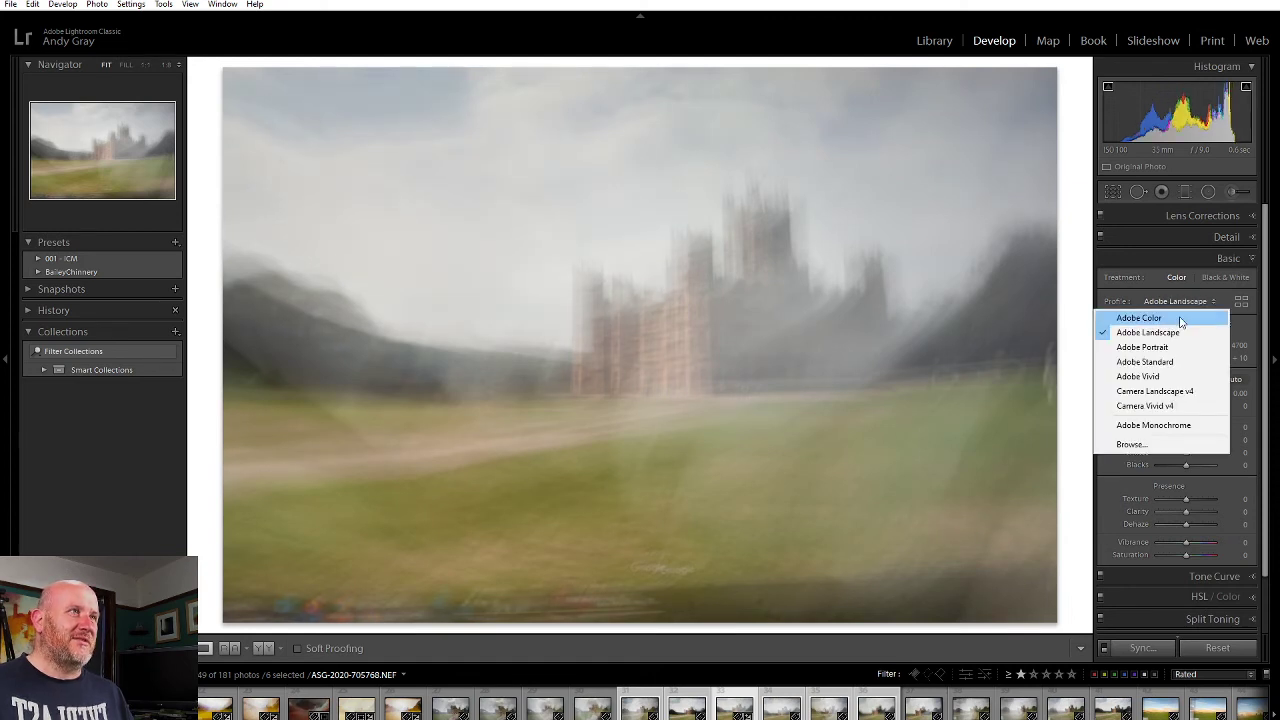
{"action": "left_click", "coordinate": [1177, 317]}
Step: Set the photo's white balance to Auto, and warm its temperature to 5333
{"action": "left_click", "coordinate": [1211, 326]}
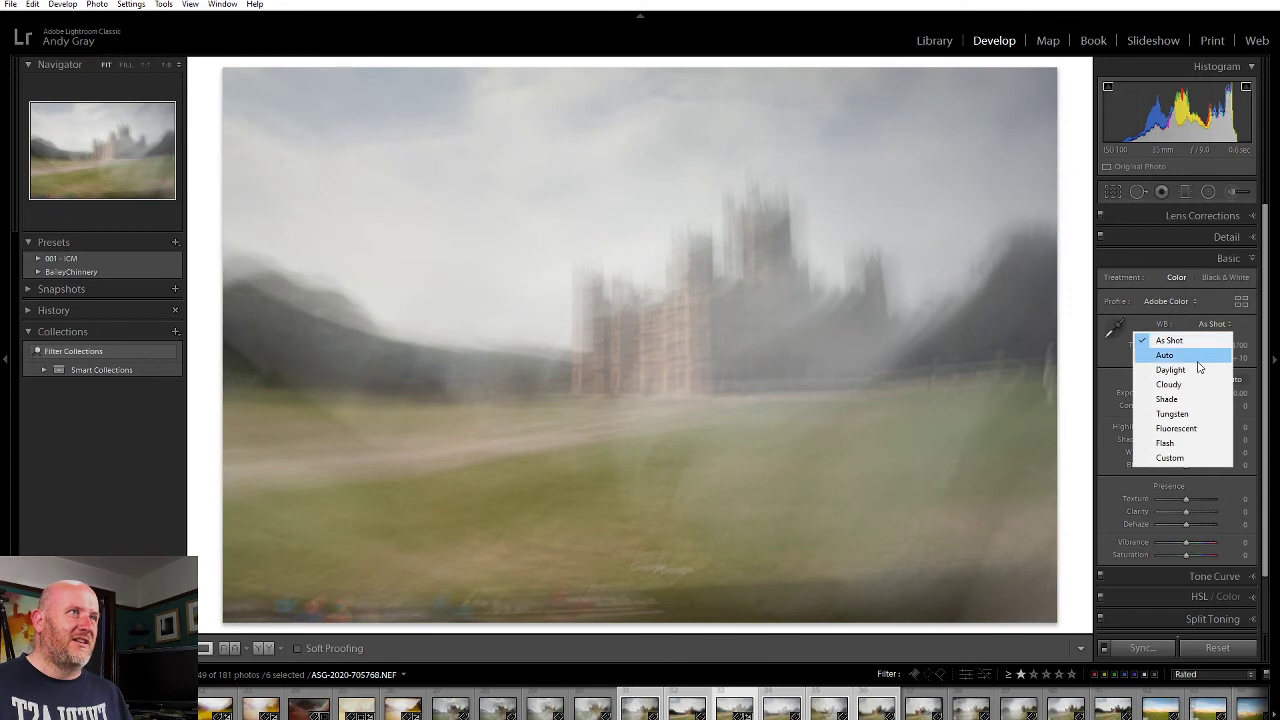
{"action": "left_click", "coordinate": [1198, 360]}
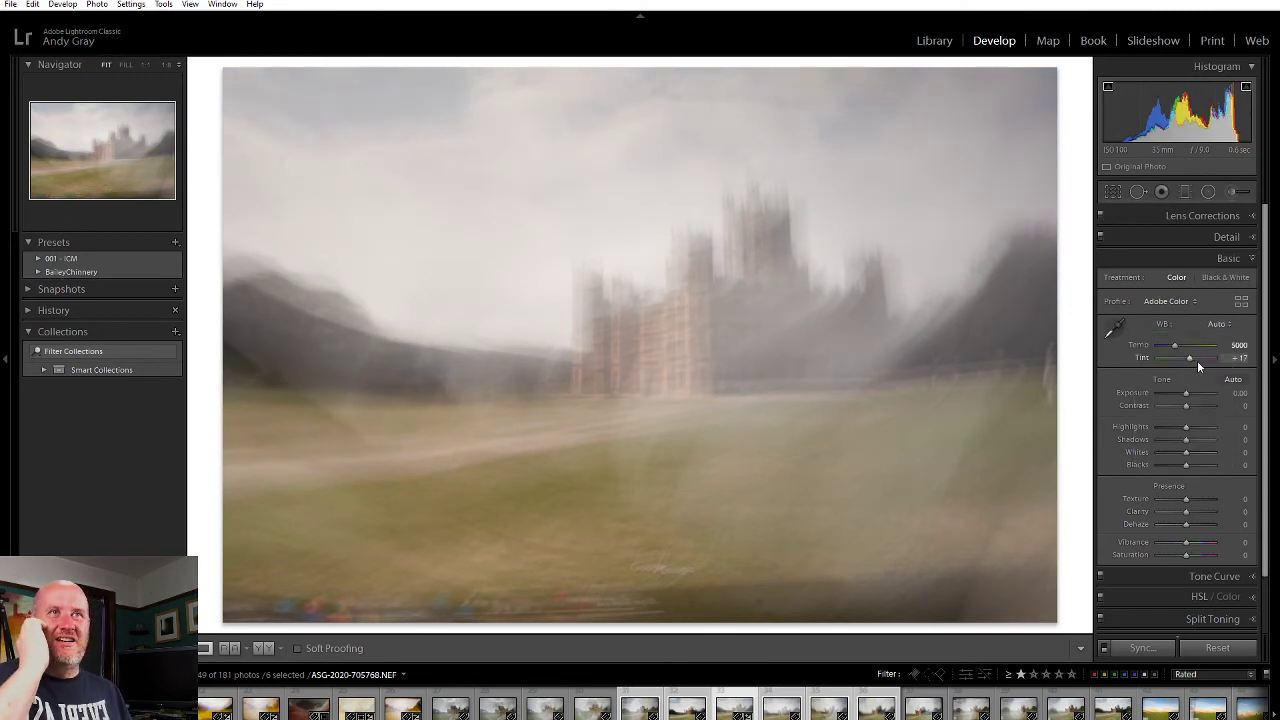
{"action": "left_click_drag", "start_coordinate": [1176, 346], "coordinate": [1178, 349]}
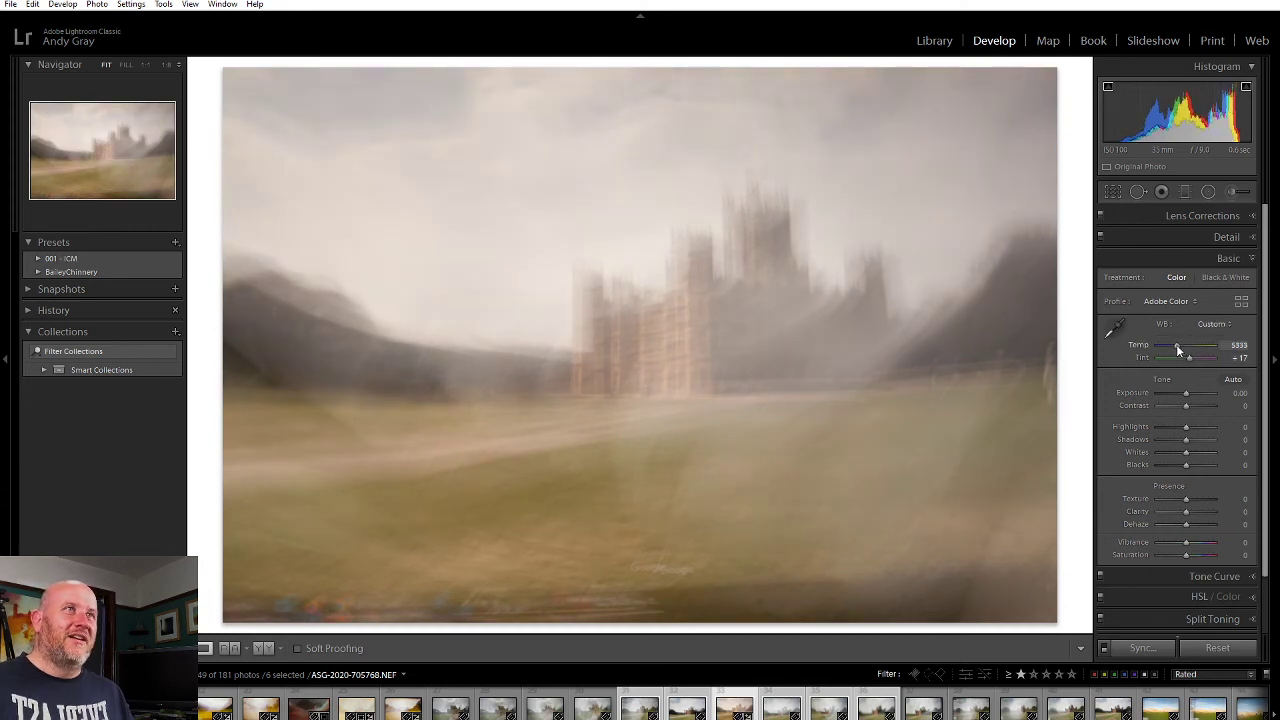
Step: Set contrast +10, highlights -5, shadows +12, blacks -40 and clarity +2, and sync the settings to the six selected castle photos
{"action": "left_click_drag", "start_coordinate": [1185, 405], "coordinate": [1174, 467]}
{"action": "double_click", "coordinate": [1191, 394]}
{"action": "mouse_move", "coordinate": [1185, 510]}
{"action": "left_mouse_down"}
{"action": "mouse_move", "coordinate": [1204, 498]}
{"action": "mouse_move", "coordinate": [1188, 497]}
{"action": "left_mouse_up"}
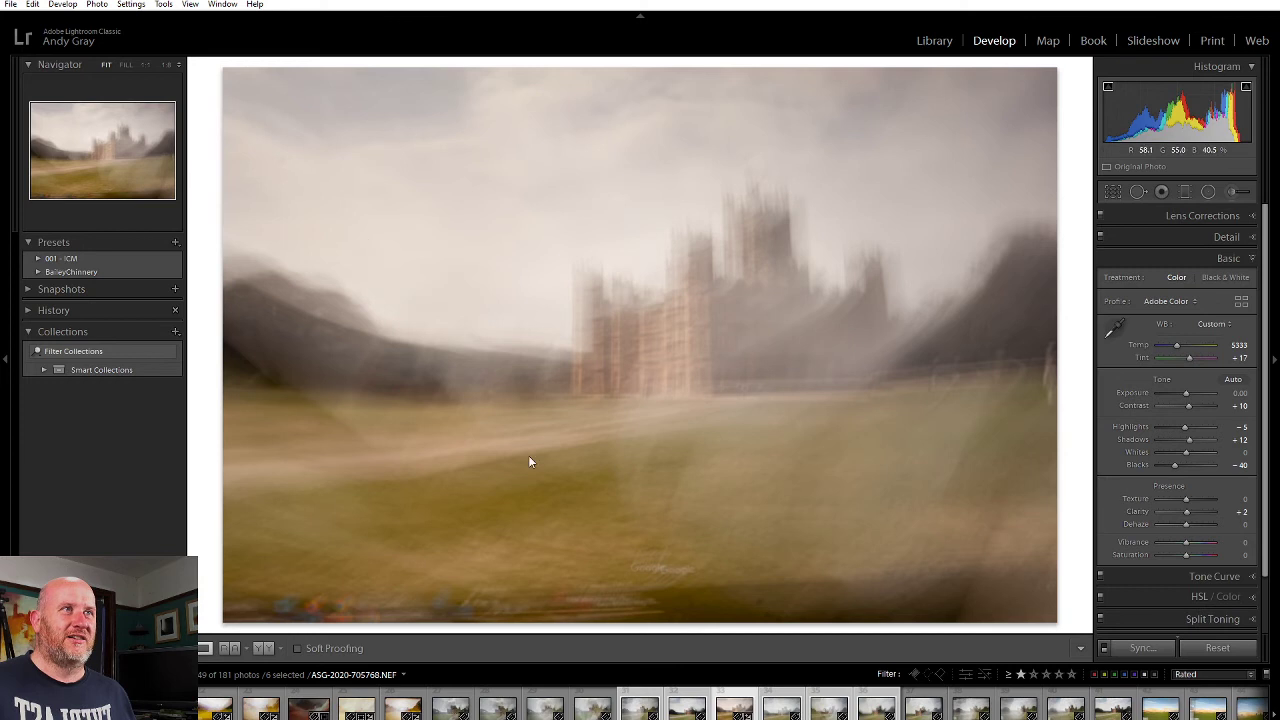
{"action": "left_click", "coordinate": [1145, 649]}
{"action": "left_click", "coordinate": [724, 616]}
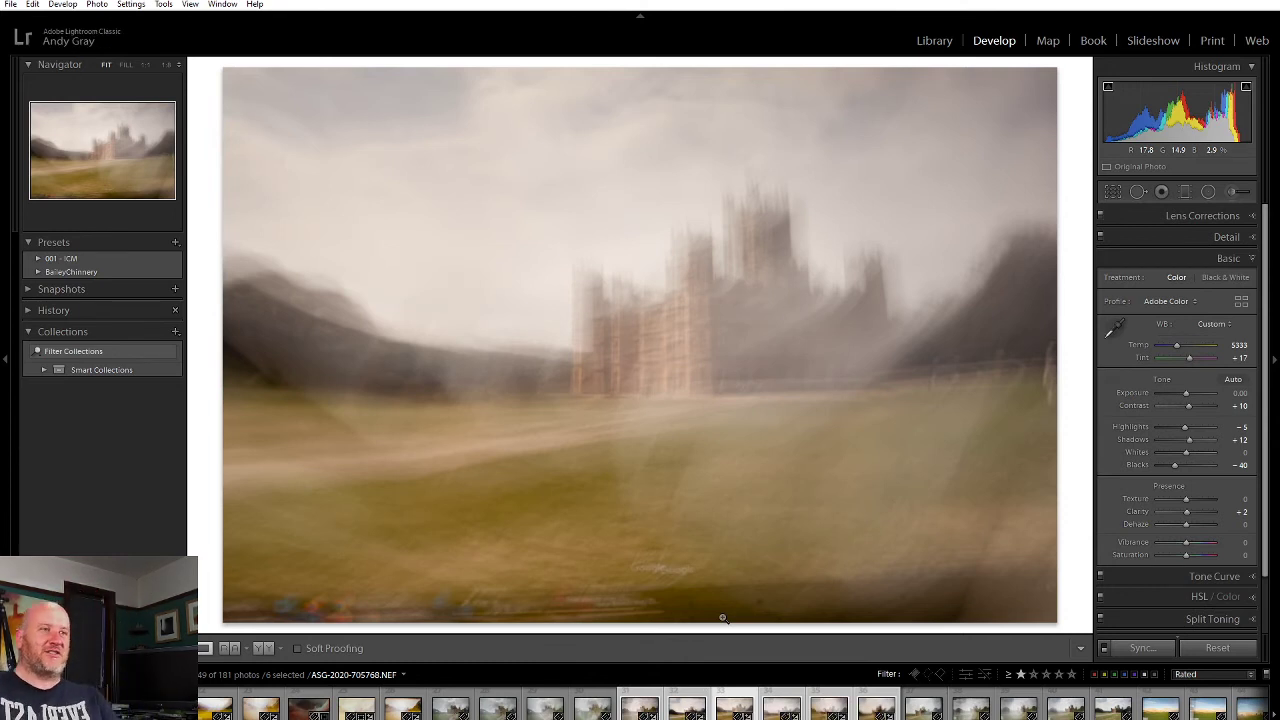
Step: Open the six selected castle photos as layers in a single Photoshop document
{"action": "right_click", "coordinate": [729, 95]}
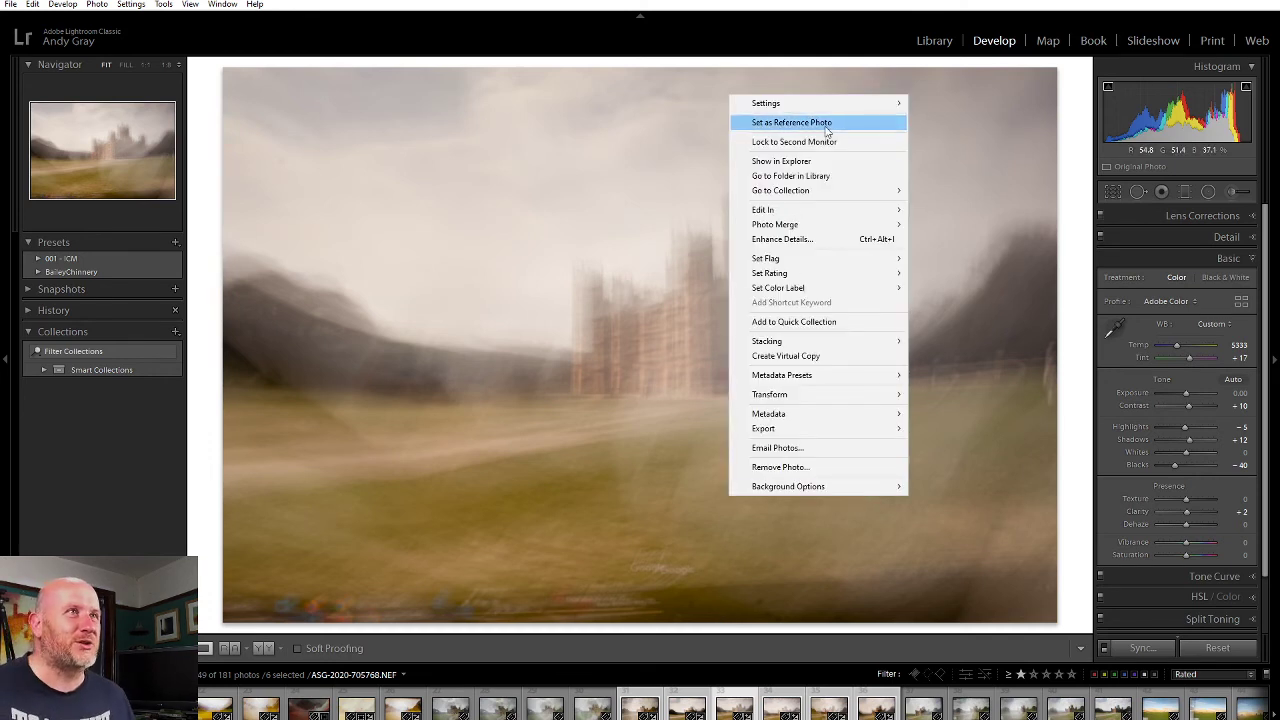
{"action": "mouse_move", "coordinate": [808, 210]}
{"action": "left_click", "coordinate": [964, 398]}
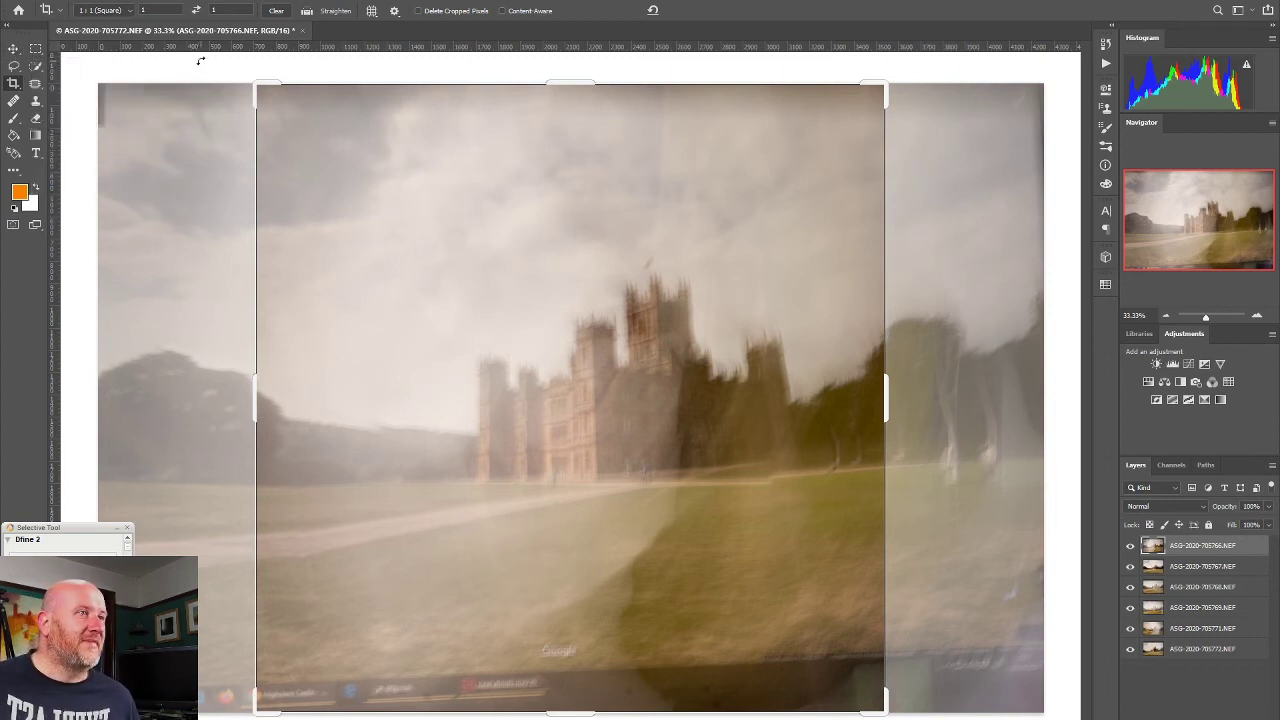
Step: Leave the crop, select all six castle layers, and set their blend mode to Soft Light
{"action": "left_click", "coordinate": [13, 48]}
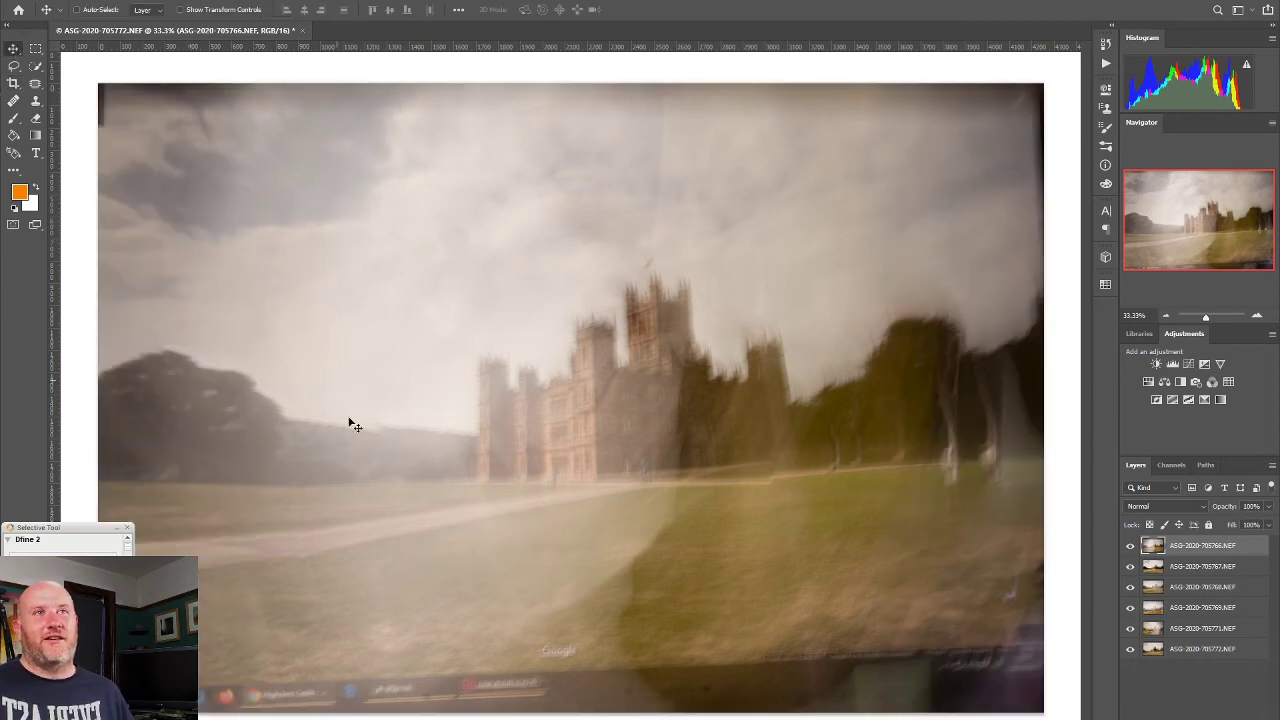
{"action": "left_click", "coordinate": [1200, 650], "text": "shift"}
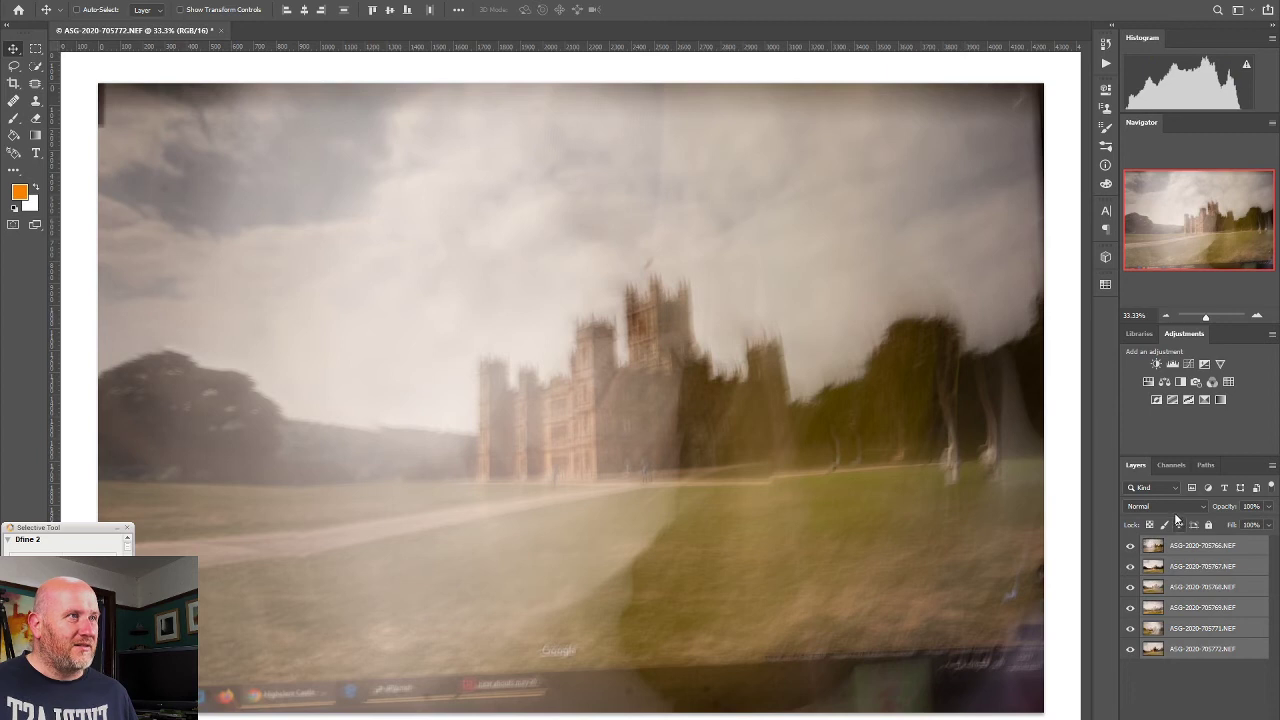
{"action": "left_click", "coordinate": [1178, 507]}
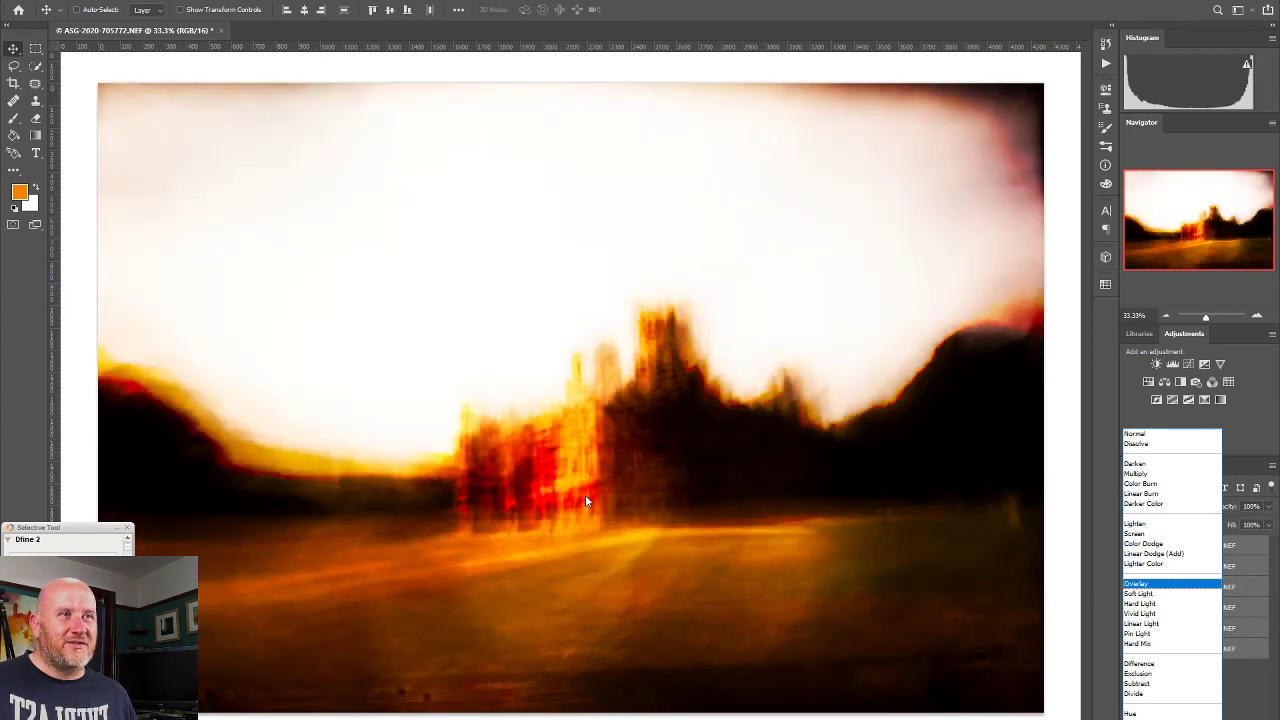
{"action": "left_click", "coordinate": [578, 496]}
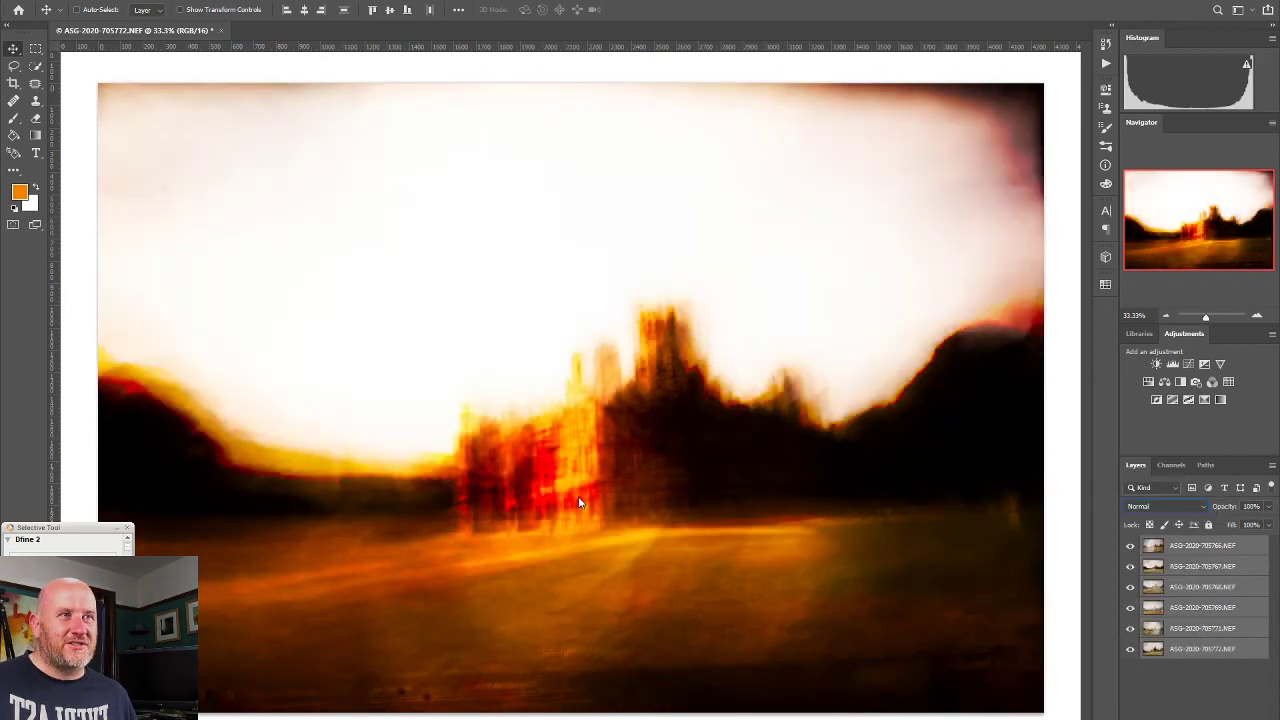
{"action": "left_click", "coordinate": [1190, 507]}
{"action": "left_click", "coordinate": [1150, 594]}
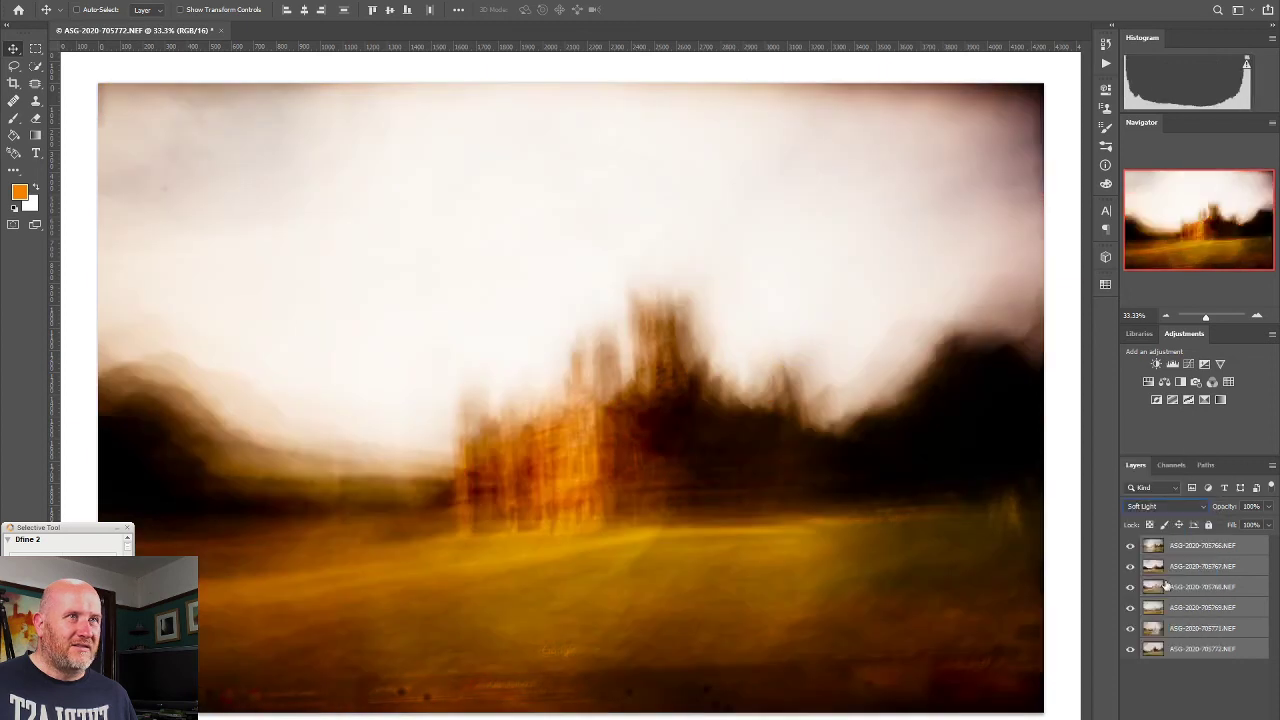
Step: Examine the blended castle detail at 100% and the overall composition at 25% and 33.33%
{"action": "left_click", "coordinate": [1258, 316]}
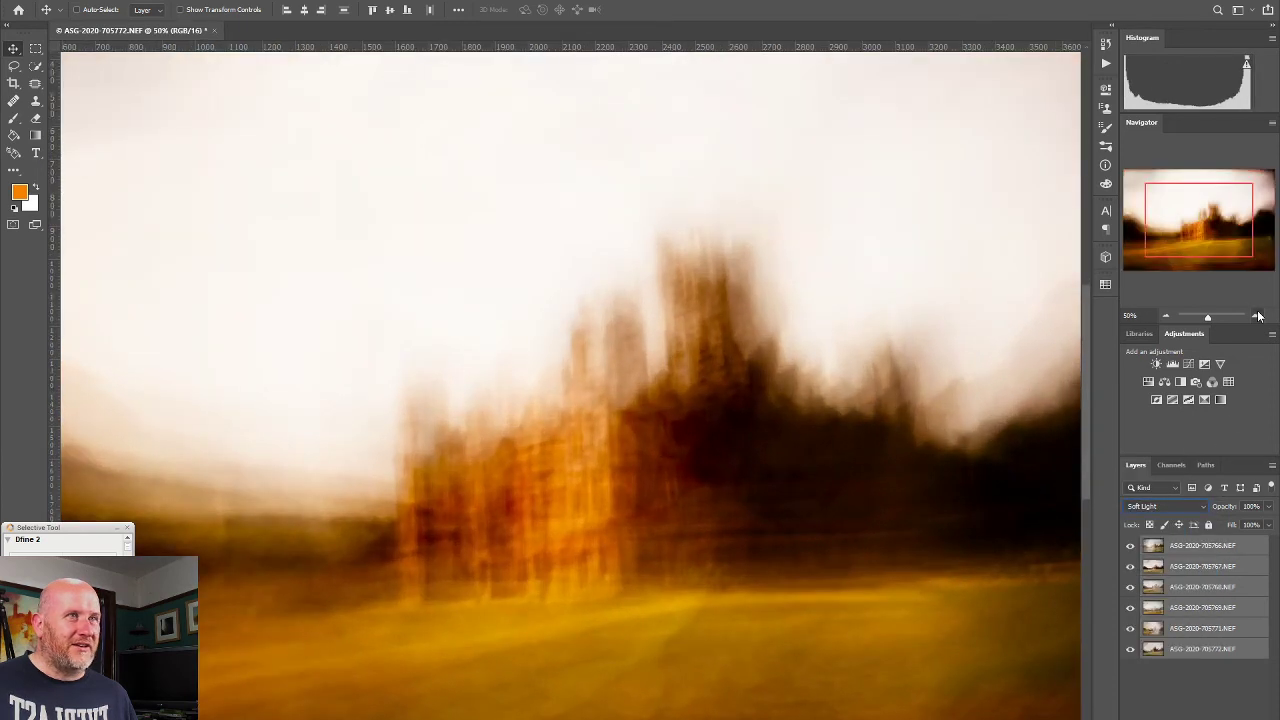
{"action": "left_click", "coordinate": [1258, 316]}
{"action": "left_click", "coordinate": [1258, 316]}
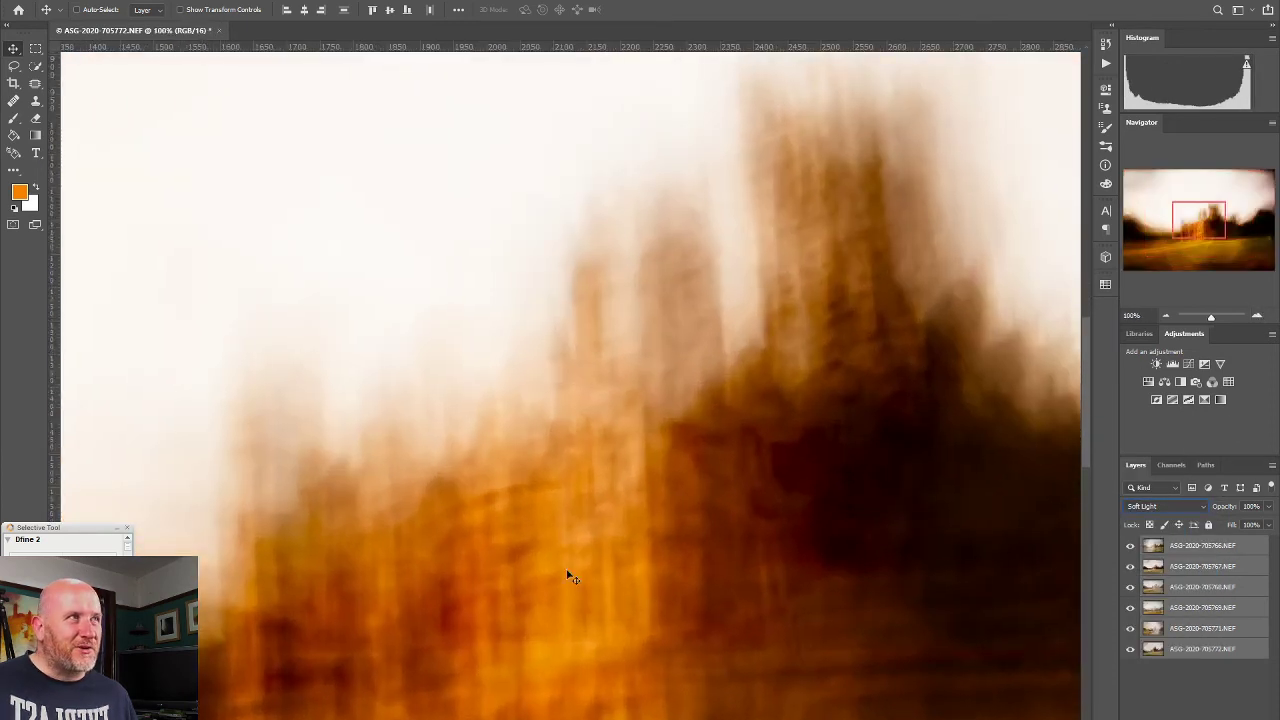
{"action": "left_click_drag", "start_coordinate": [1182, 220], "coordinate": [1186, 226]}
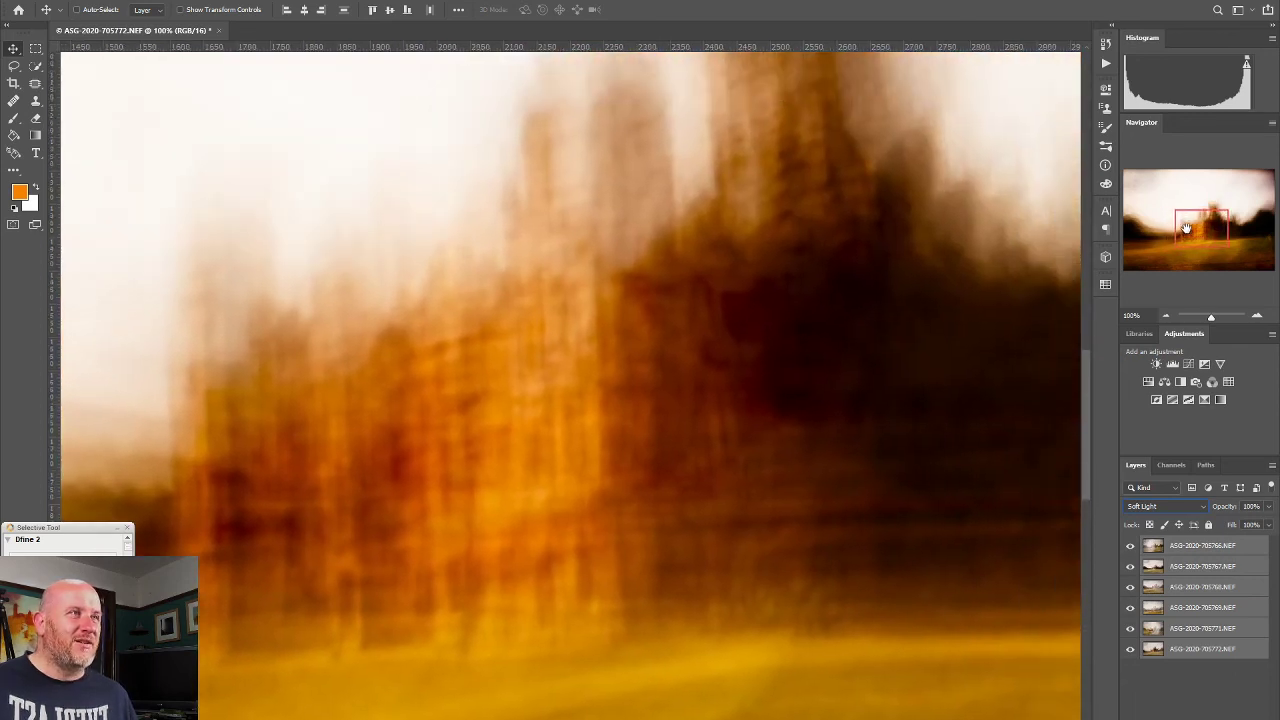
{"action": "left_click", "coordinate": [1167, 315]}
{"action": "left_click", "coordinate": [1167, 315]}
{"action": "left_click", "coordinate": [1167, 315]}
{"action": "left_click", "coordinate": [1167, 315]}
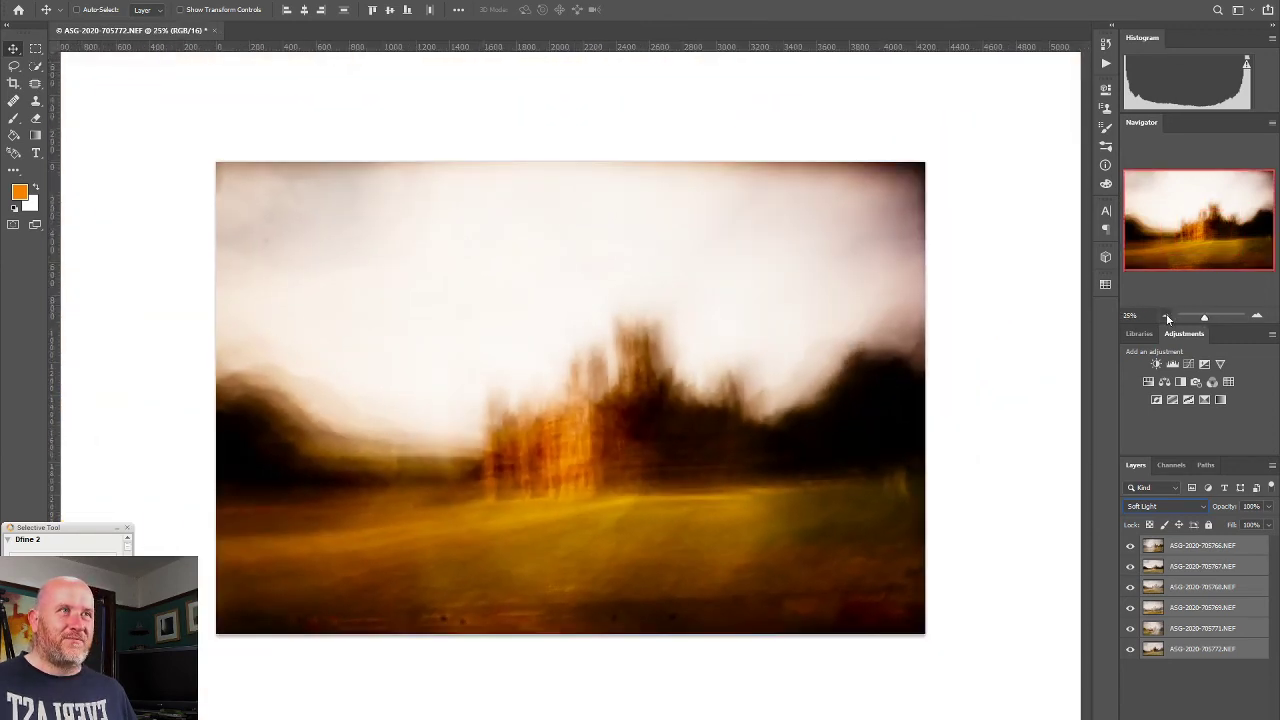
{"action": "left_click", "coordinate": [1257, 316]}
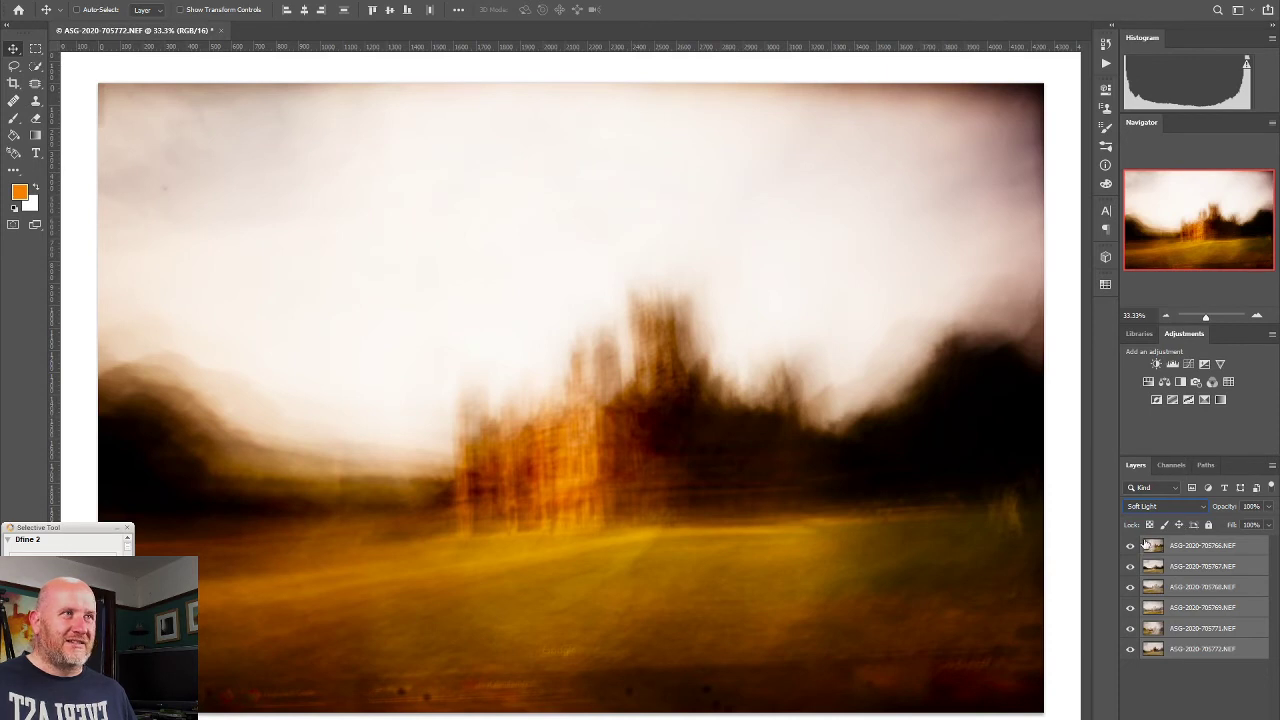
Step: Set the six layers' blend mode to Lighten, and check the contribution of layers ASG-2020-705766.NEF and ASG-2020-705767.NEF by toggling their visibility
{"action": "left_click", "coordinate": [1168, 507]}
{"action": "left_click", "coordinate": [1163, 526]}
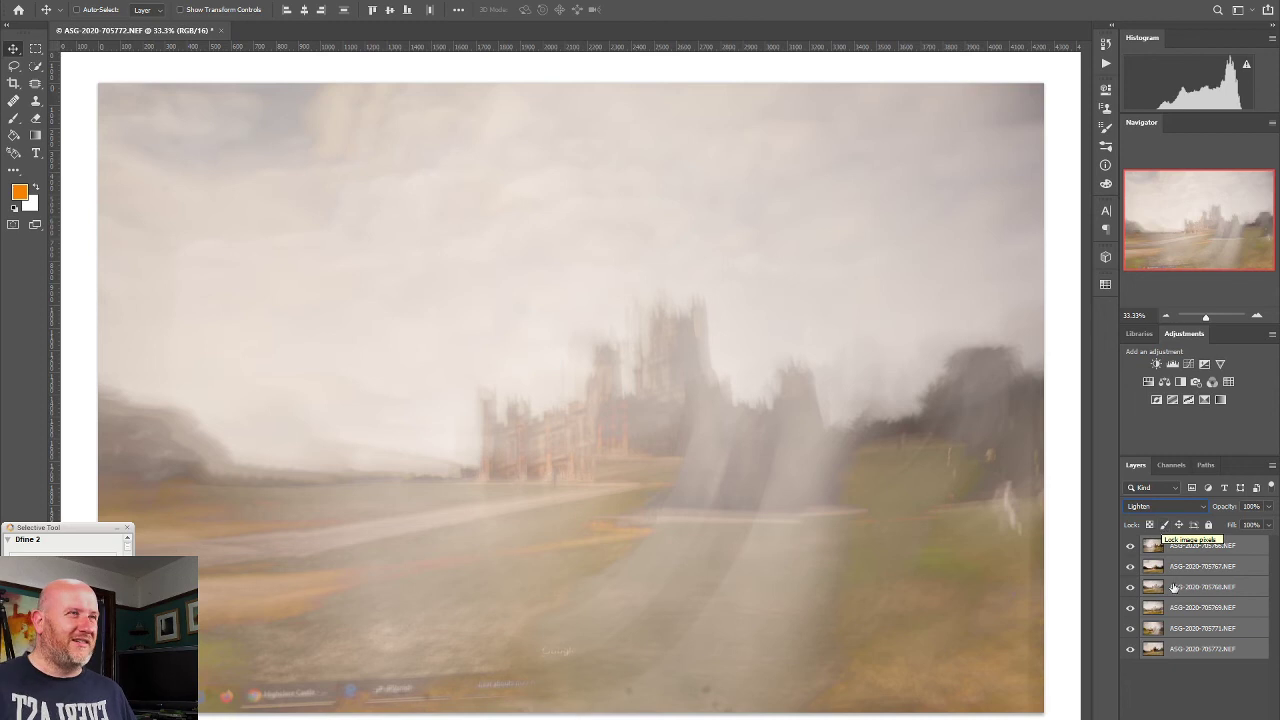
{"action": "left_click", "coordinate": [1130, 546]}
{"action": "left_click", "coordinate": [1130, 546]}
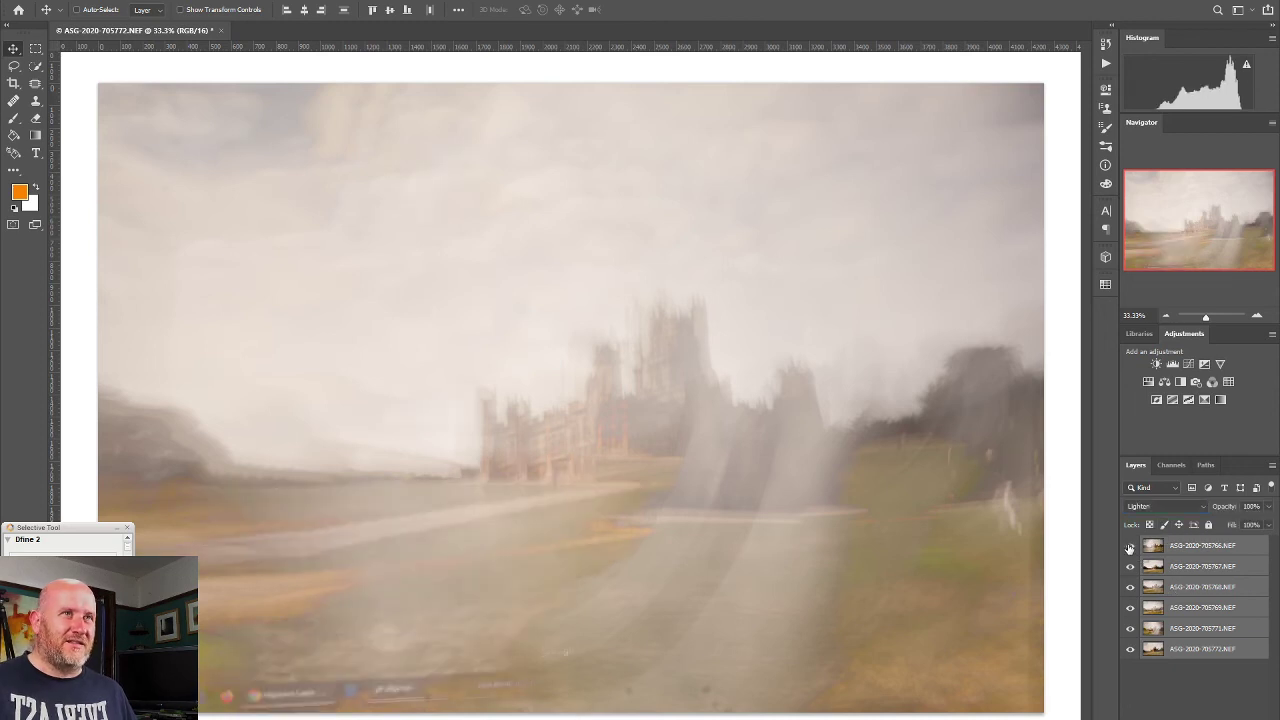
{"action": "left_click", "coordinate": [1129, 568]}
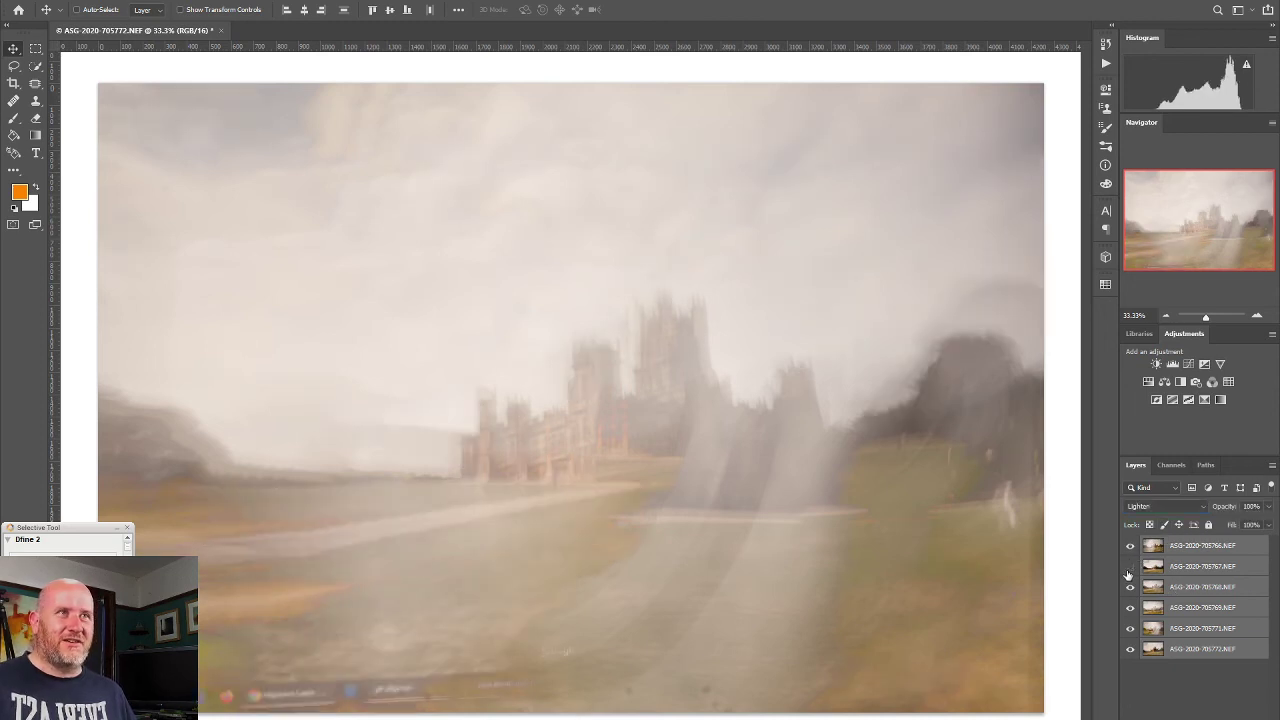
{"action": "left_click", "coordinate": [1129, 568]}
{"action": "left_click", "coordinate": [1129, 568]}
{"action": "left_click", "coordinate": [1129, 568]}
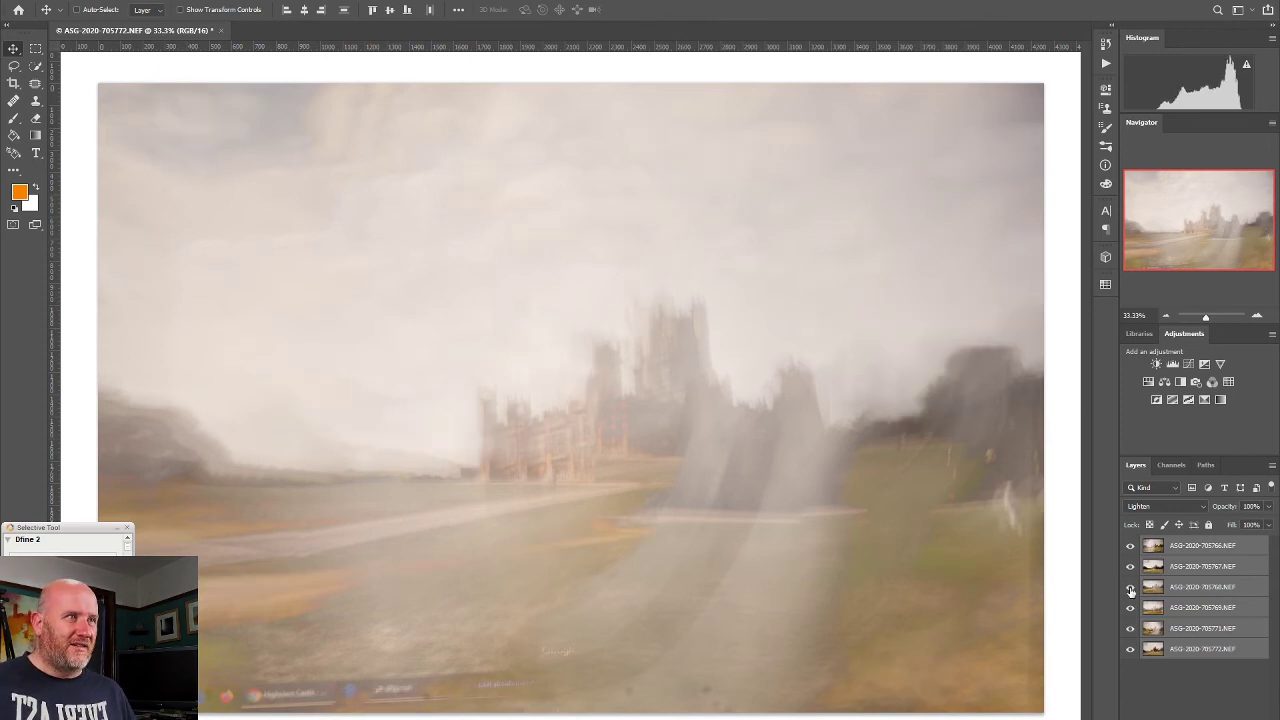
Step: Compare the blend with and without layers ASG-2020-705768.NEF and ASG-2020-705769.NEF, and leave both hidden
{"action": "left_click", "coordinate": [1130, 589]}
{"action": "left_click", "coordinate": [1130, 589]}
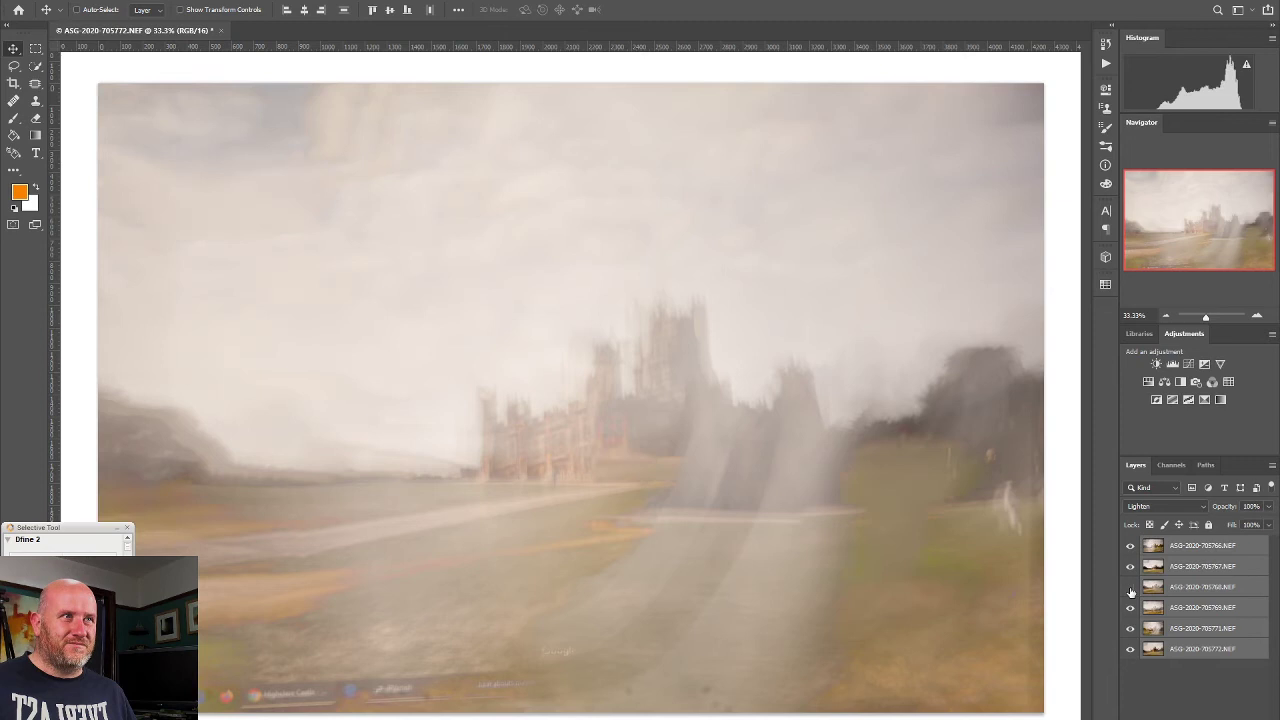
{"action": "left_click", "coordinate": [1130, 589]}
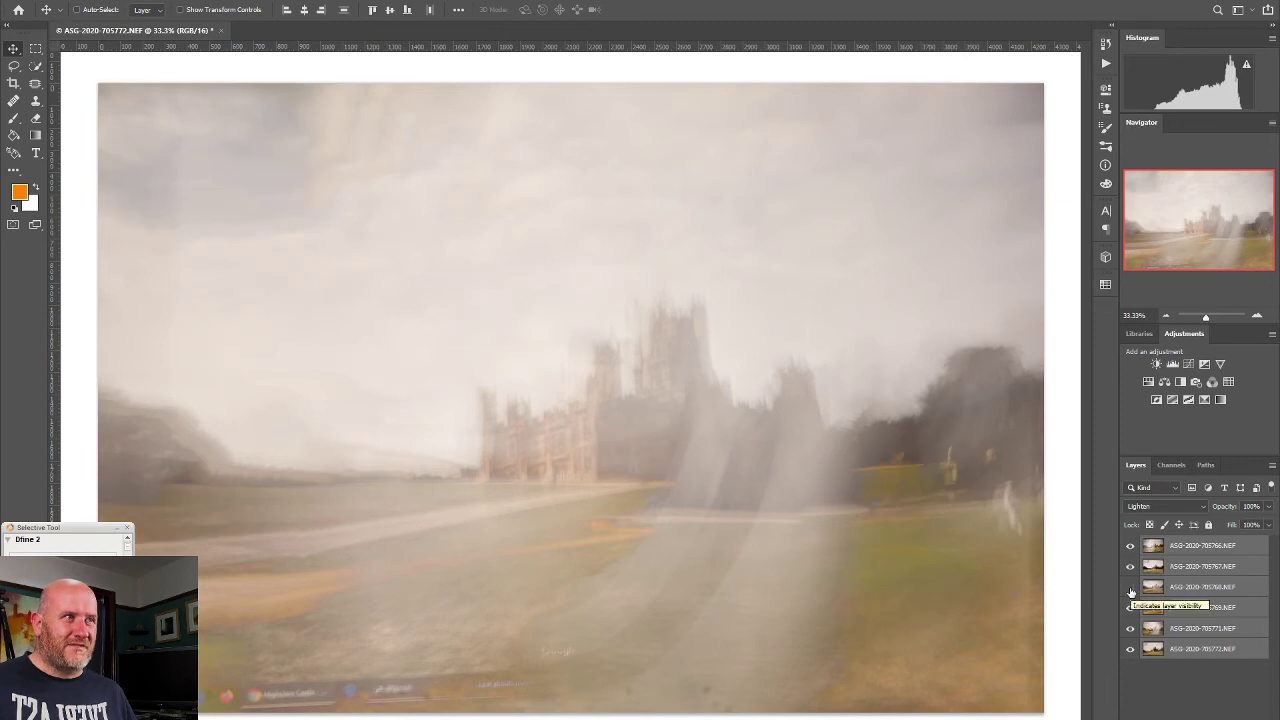
{"action": "left_click", "coordinate": [1130, 608]}
{"action": "left_click", "coordinate": [1130, 608]}
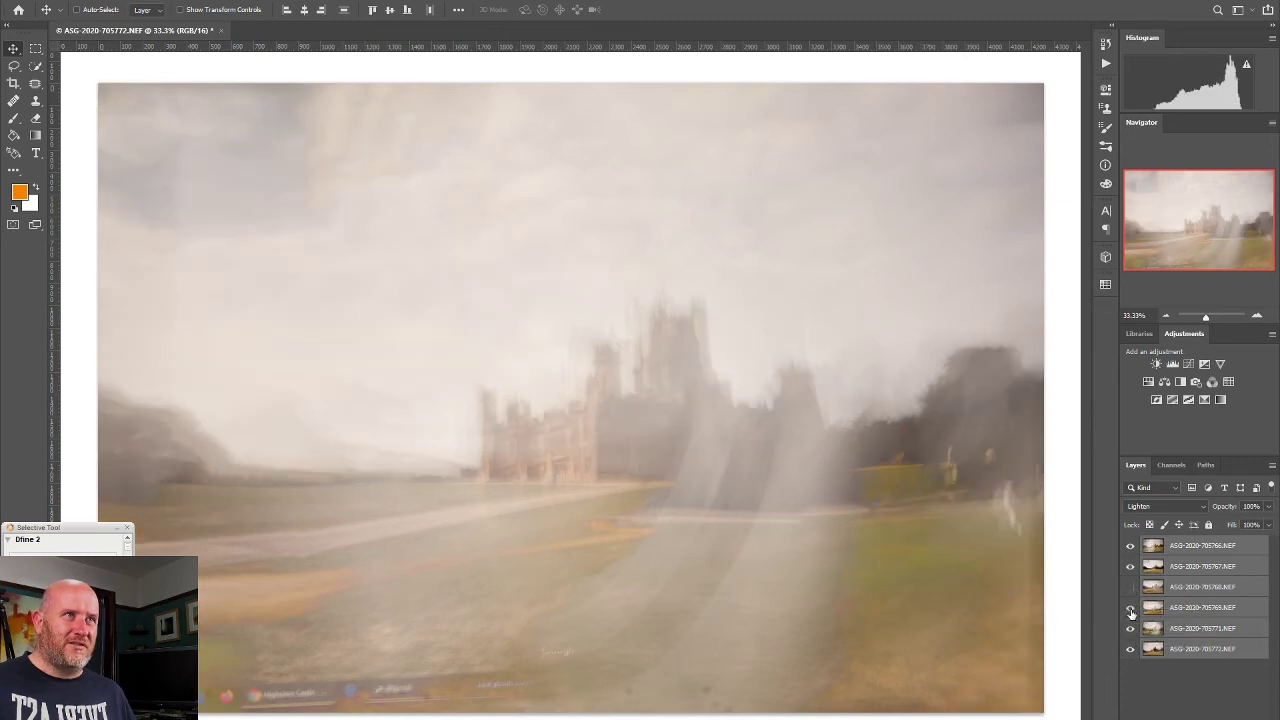
{"action": "left_click", "coordinate": [1130, 608]}
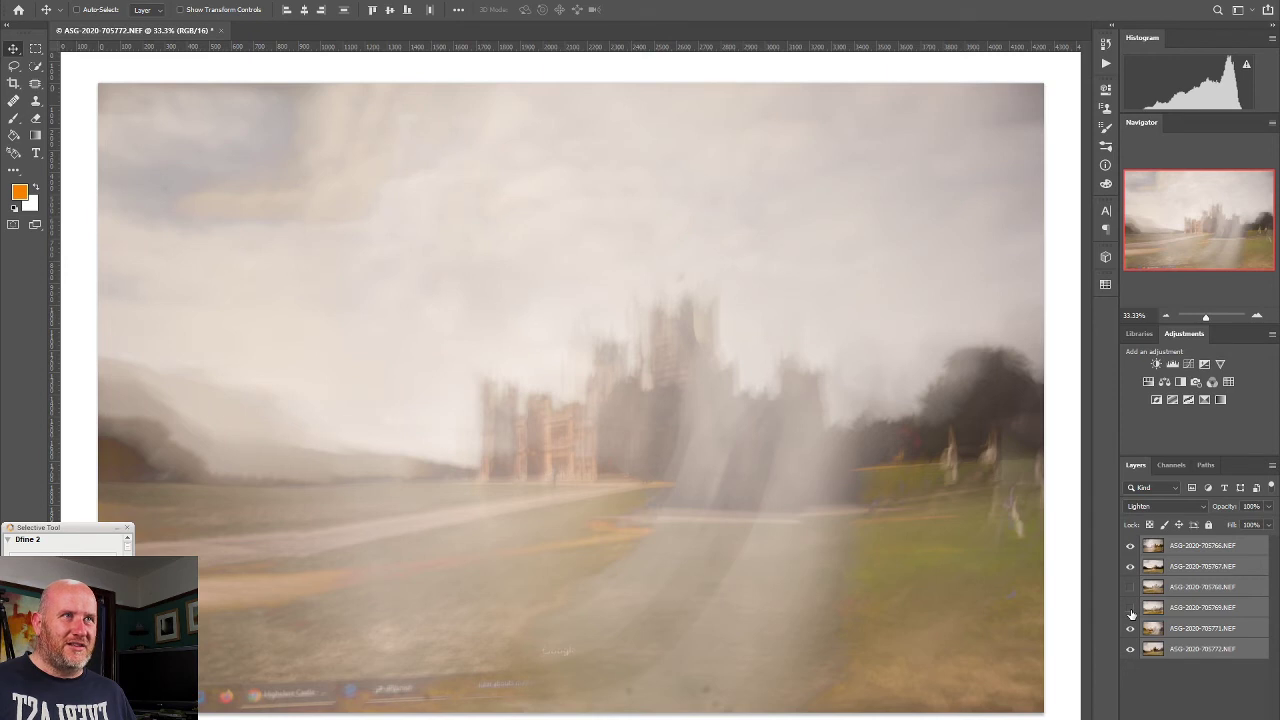
Step: Check the blend without layer ASG-2020-705771.NEF, keep it shown, and hide layer ASG-2020-705772.NEF
{"action": "left_click", "coordinate": [1130, 629]}
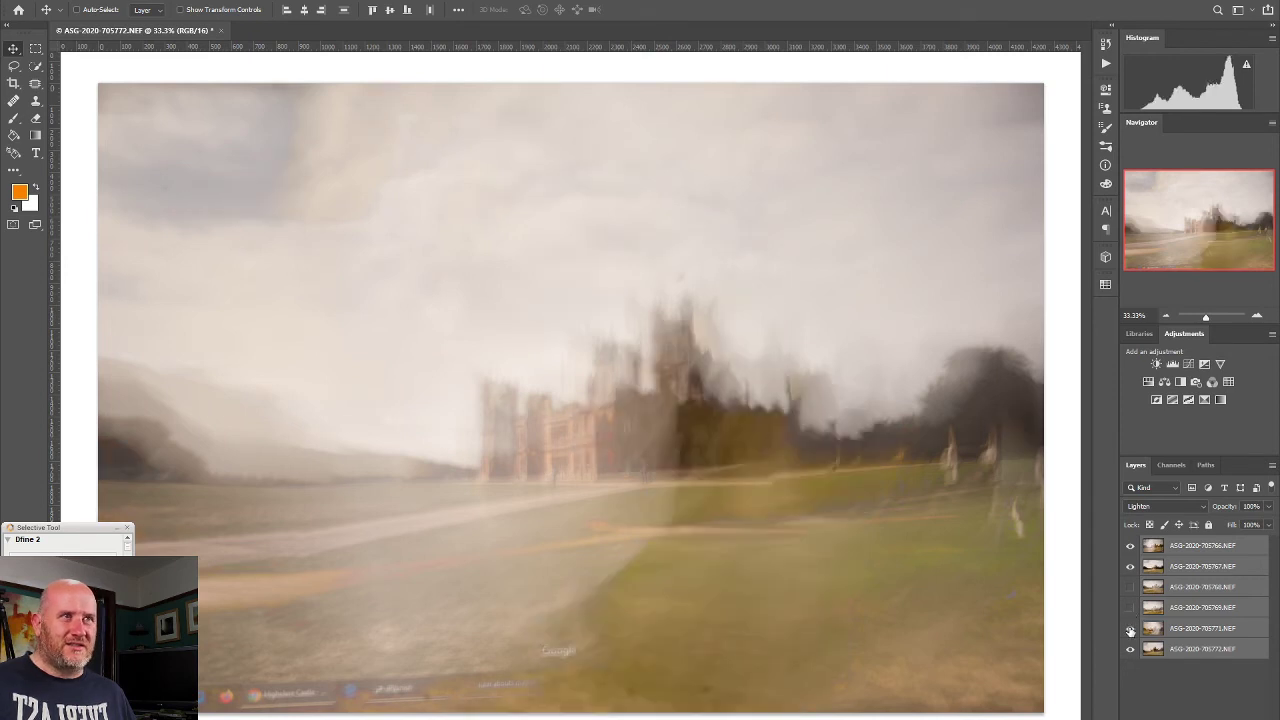
{"action": "left_click", "coordinate": [1130, 629]}
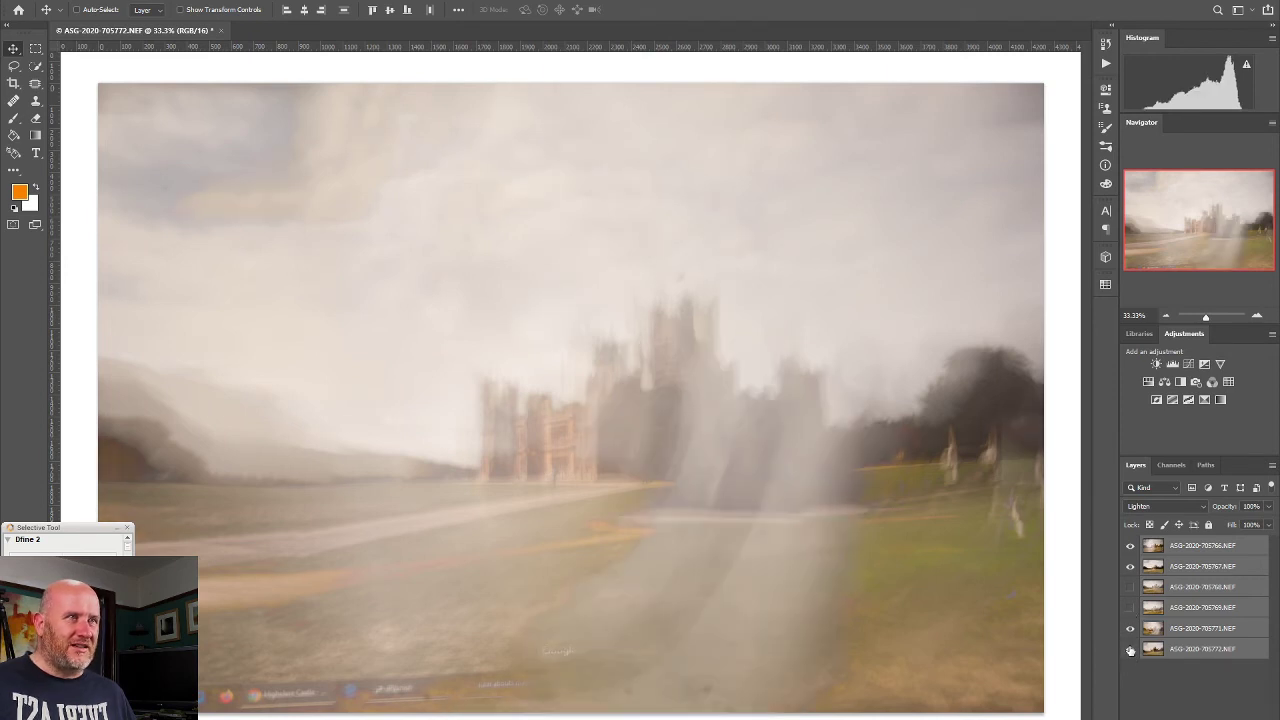
{"action": "left_click", "coordinate": [1130, 650]}
{"action": "left_click", "coordinate": [1130, 650]}
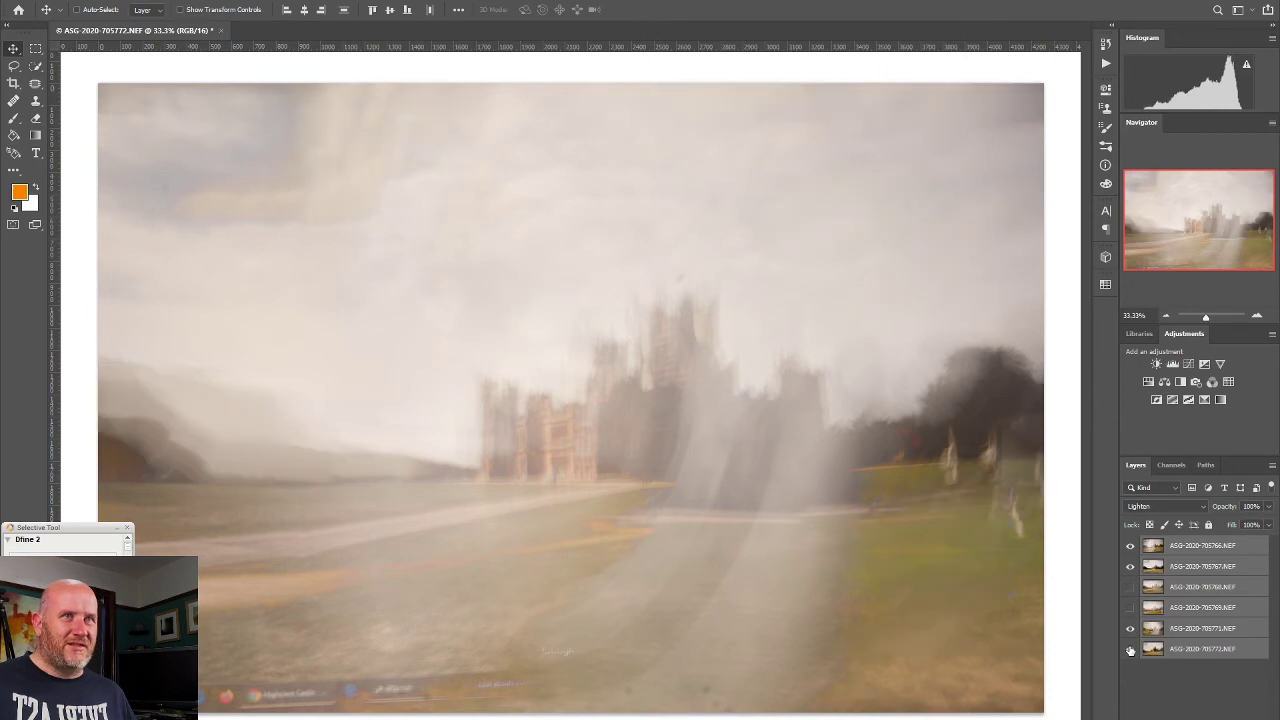
{"action": "left_click", "coordinate": [1130, 650]}
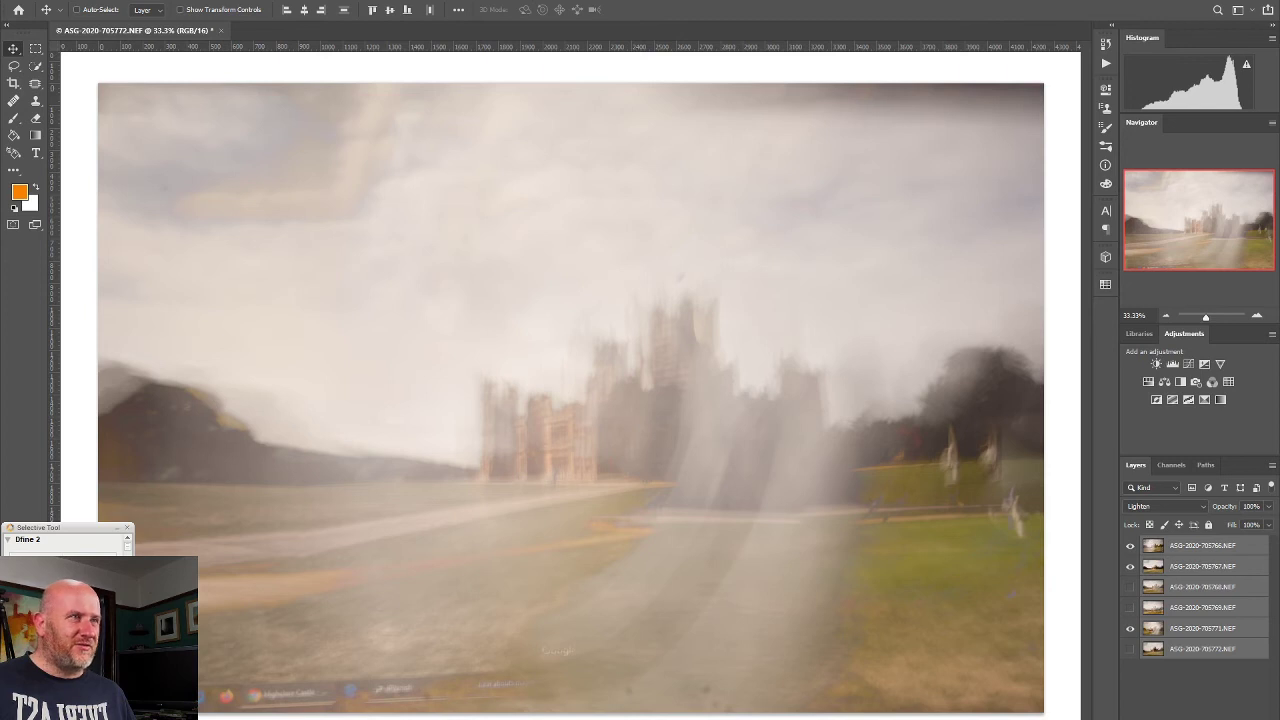
Step: Compare the reduced blend with and without layer ASG-2020-705767.NEF, ending with it shown
{"action": "left_click", "coordinate": [1130, 572]}
{"action": "left_click", "coordinate": [1130, 572]}
{"action": "left_click", "coordinate": [1130, 572]}
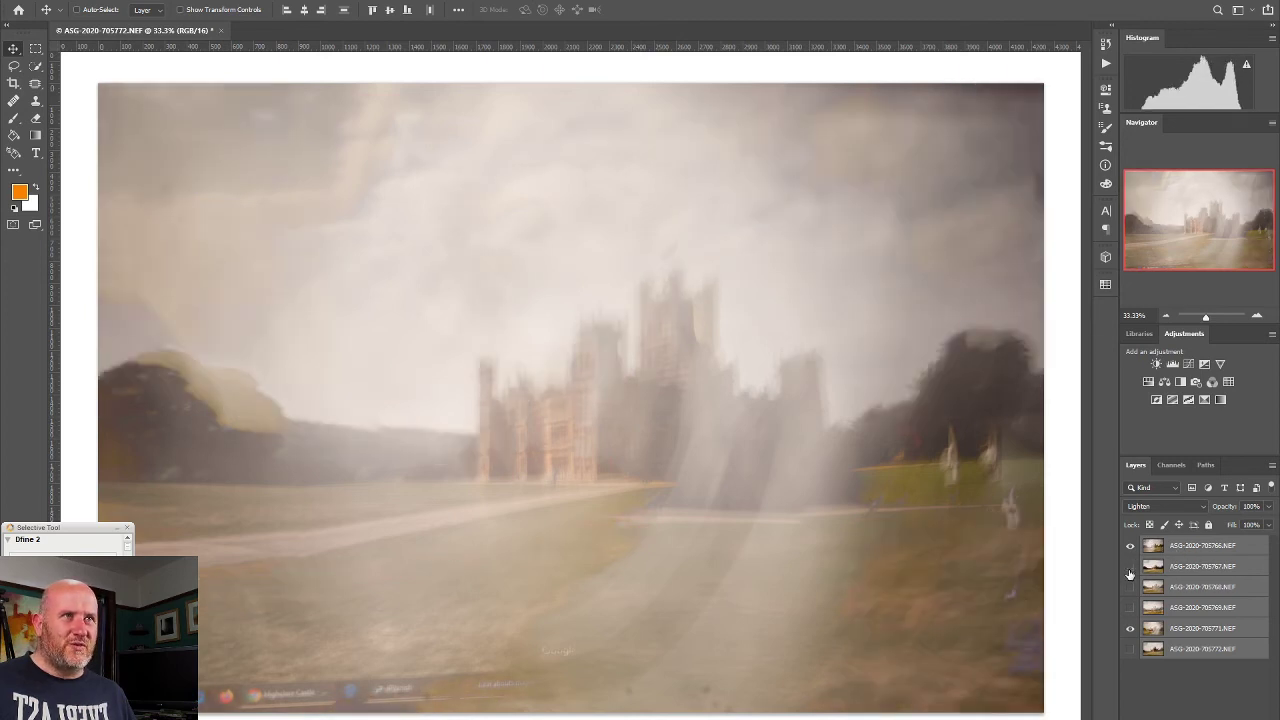
{"action": "left_click", "coordinate": [1130, 568]}
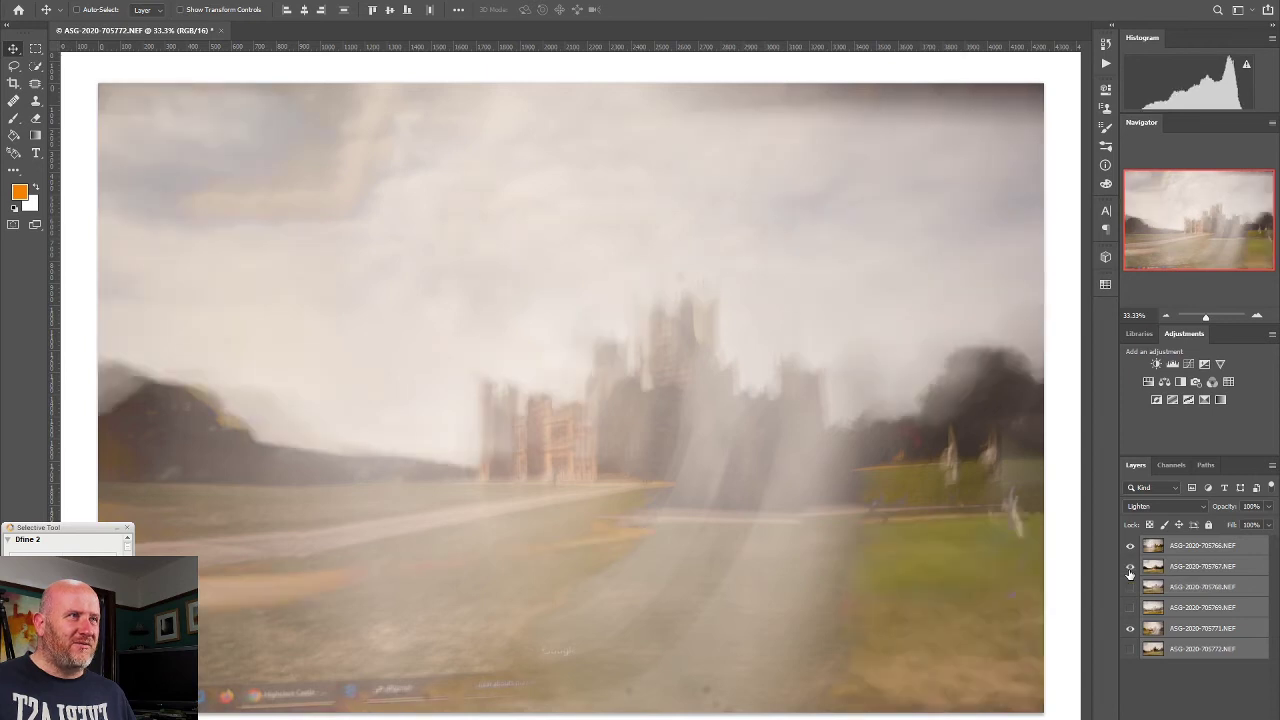
Step: Compare the blend with and without layers ASG-2020-705766.NEF and ASG-2020-705767.NEF by toggling their visibility
{"action": "left_click", "coordinate": [1130, 572]}
{"action": "left_click", "coordinate": [1130, 548]}
{"action": "left_click", "coordinate": [1130, 548]}
{"action": "left_click", "coordinate": [1130, 570]}
{"action": "left_click", "coordinate": [1130, 570]}
Step: Show layer ASG-2020-705767.NEF and move it slightly up and left to line up its castle with the other layers
{"action": "left_click", "coordinate": [1176, 570]}
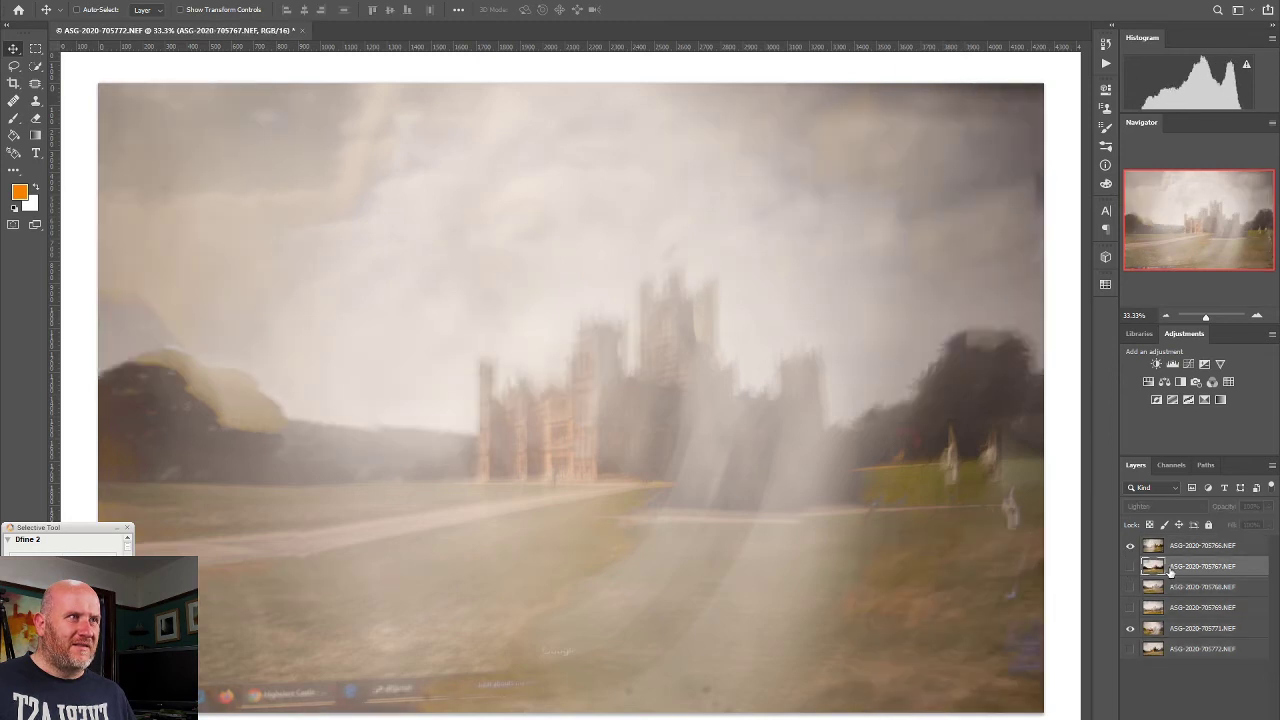
{"action": "left_click", "coordinate": [1130, 568]}
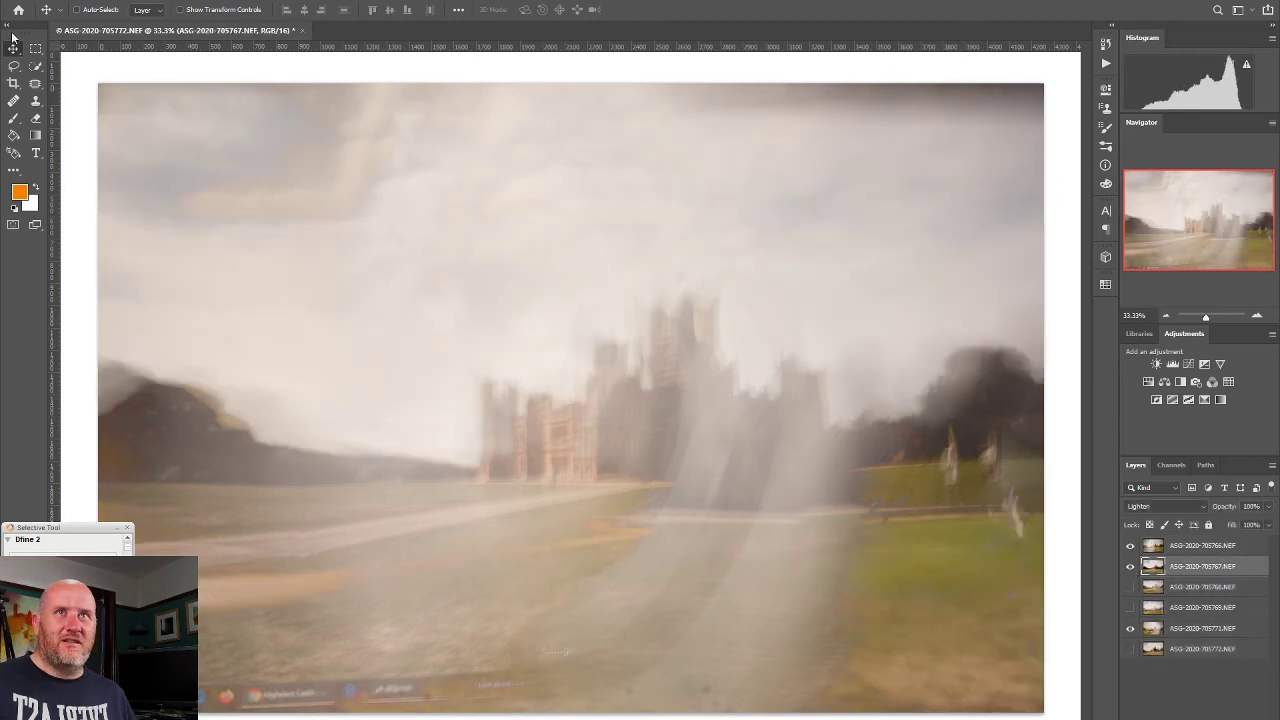
{"action": "left_click_drag", "start_coordinate": [419, 348], "coordinate": [396, 332]}
Step: Try adding layer ASG-2020-705769.NEF to the blend with a slight shift in position, and hide it again
{"action": "left_click", "coordinate": [1130, 587]}
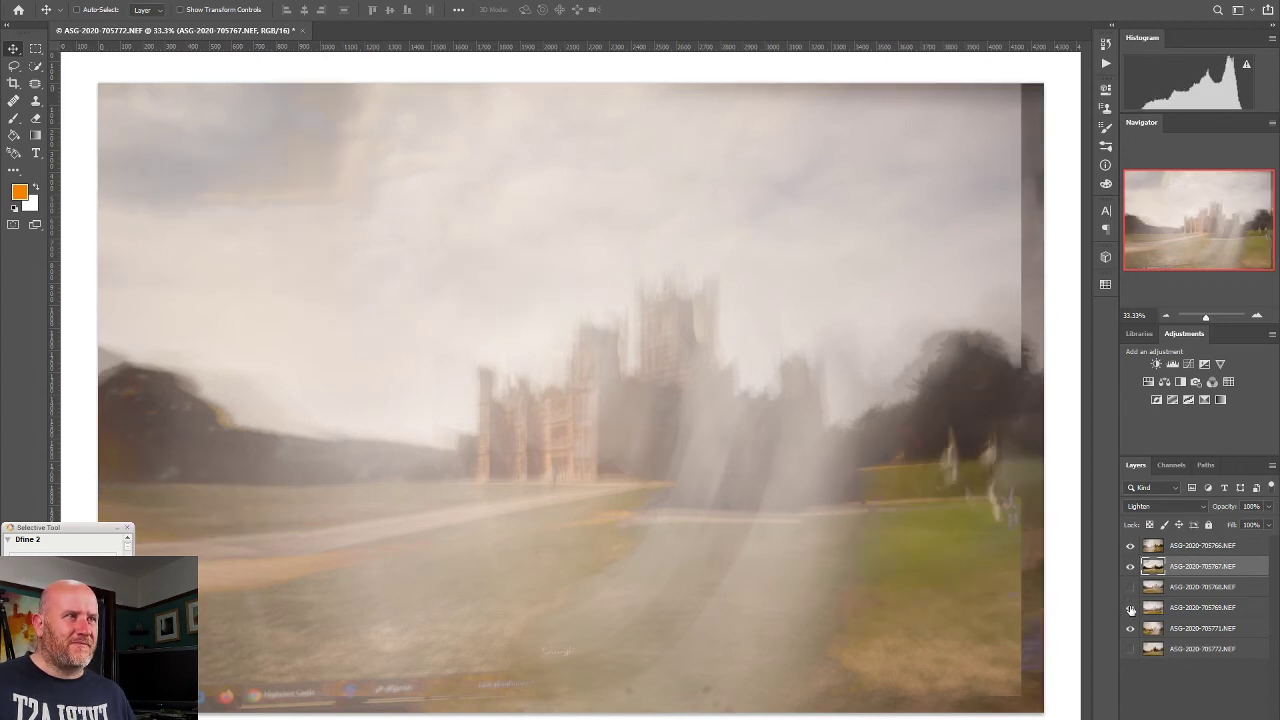
{"action": "left_click", "coordinate": [1130, 608]}
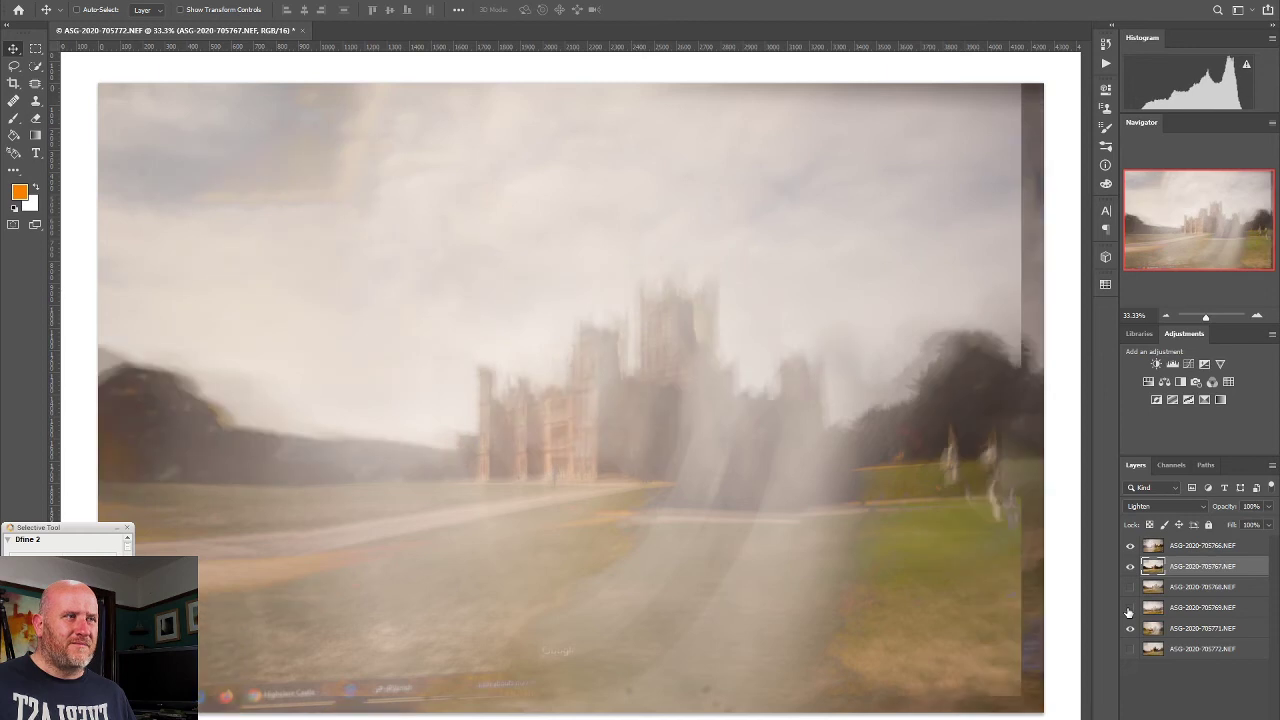
{"action": "left_click", "coordinate": [1130, 608]}
{"action": "left_click", "coordinate": [1208, 609]}
{"action": "mouse_move", "coordinate": [735, 485]}
{"action": "left_mouse_down"}
{"action": "mouse_move", "coordinate": [717, 455]}
{"action": "mouse_move", "coordinate": [762, 461]}
{"action": "mouse_move", "coordinate": [743, 461]}
{"action": "mouse_move", "coordinate": [740, 491]}
{"action": "left_mouse_up"}
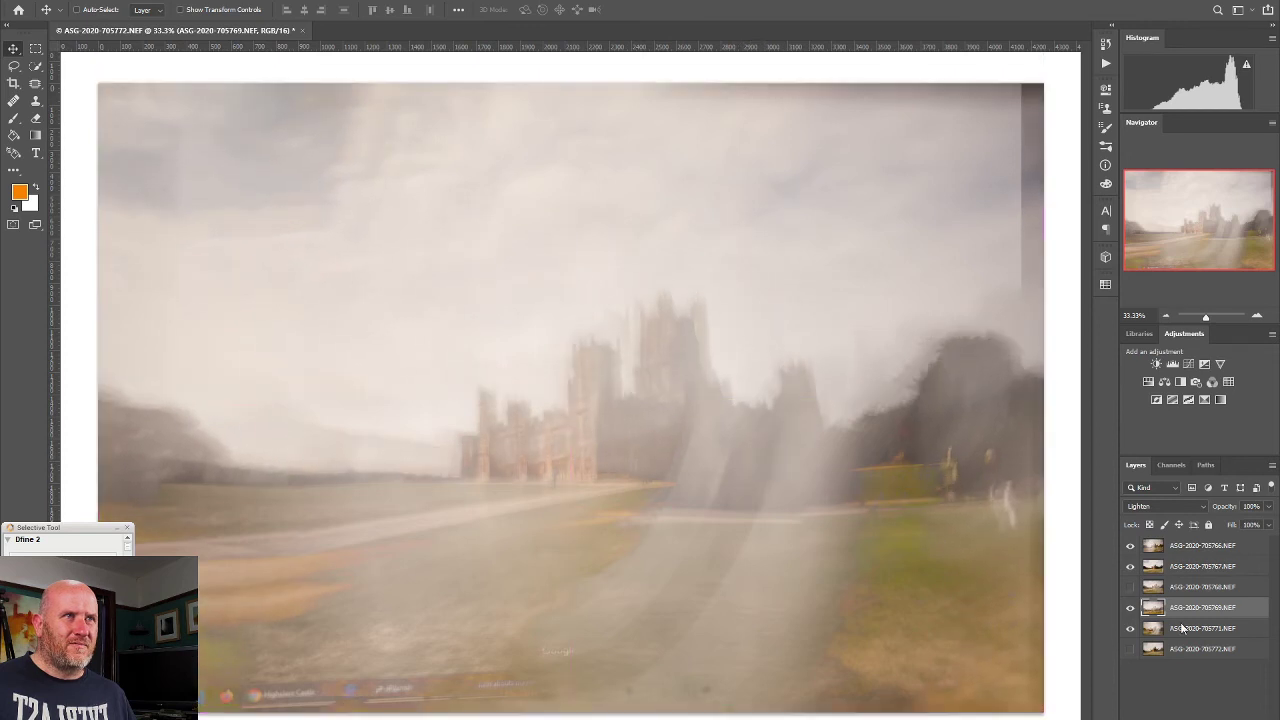
{"action": "left_click", "coordinate": [1130, 607]}
Step: Check the contribution of layers ASG-2020-705771.NEF and ASG-2020-705772.NEF, leaving both shown in the blend
{"action": "left_click", "coordinate": [1130, 628]}
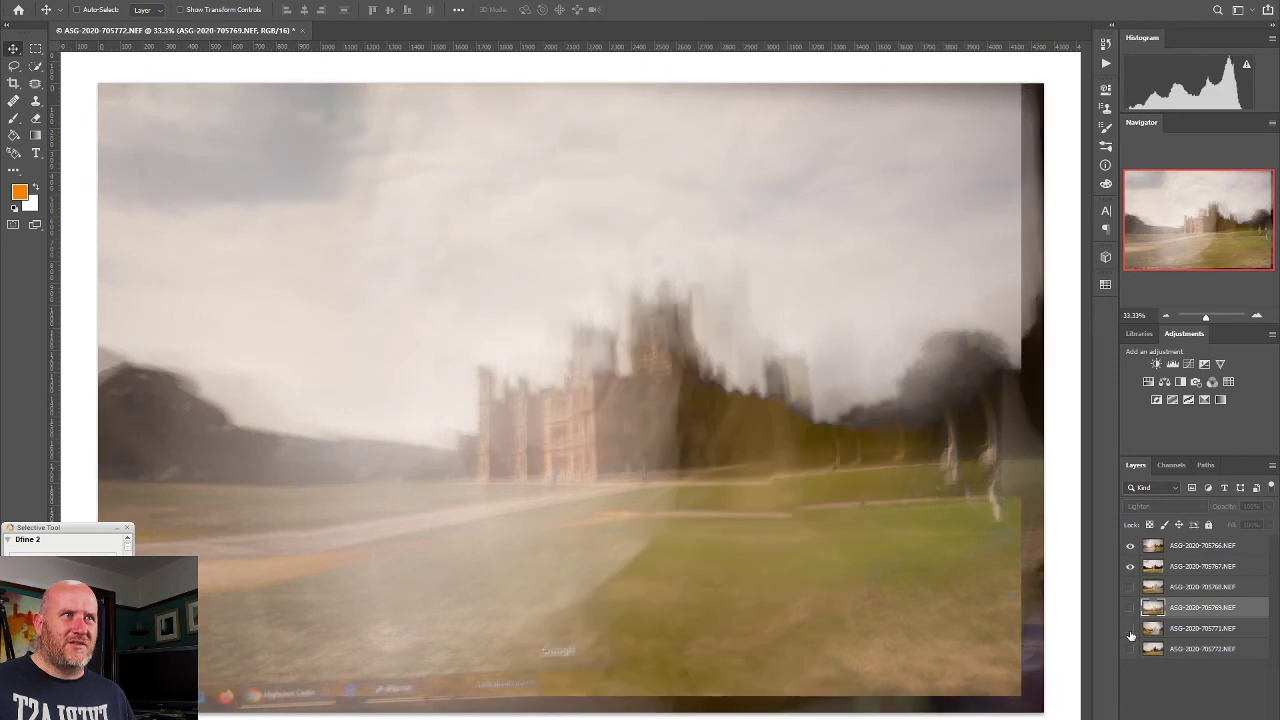
{"action": "left_click", "coordinate": [1130, 628]}
{"action": "left_click", "coordinate": [1130, 649]}
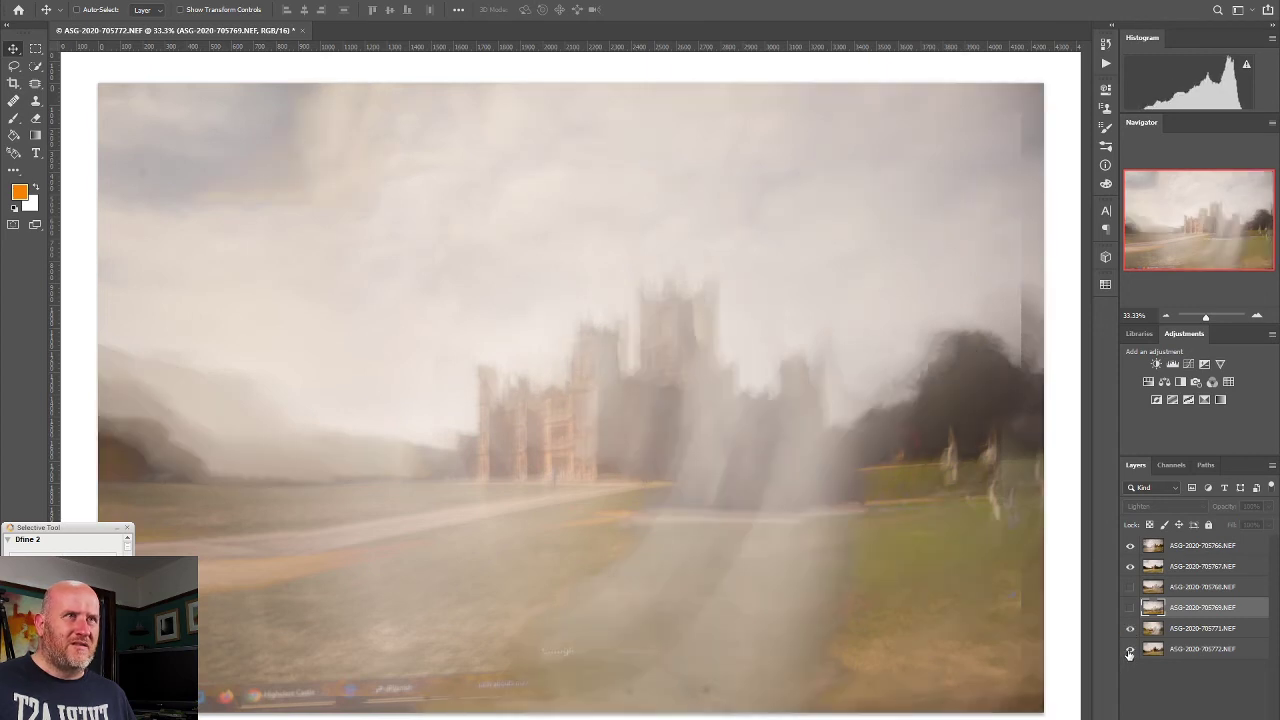
{"action": "left_click", "coordinate": [1130, 652]}
{"action": "left_click", "coordinate": [1130, 652]}
{"action": "left_click", "coordinate": [1129, 653]}
{"action": "left_click", "coordinate": [1129, 653]}
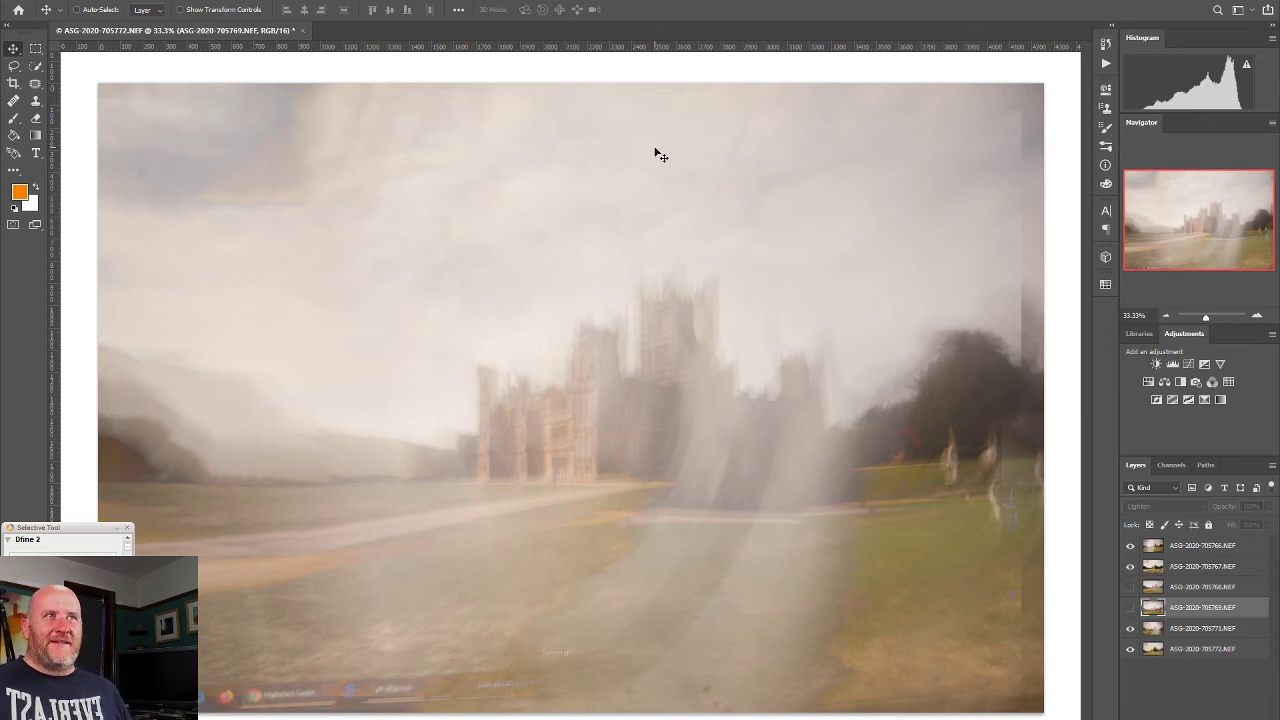
Step: Crop the image with an unconstrained ratio, trimming narrow strips from both sides and a larger strip from the bottom
{"action": "left_click", "coordinate": [13, 83]}
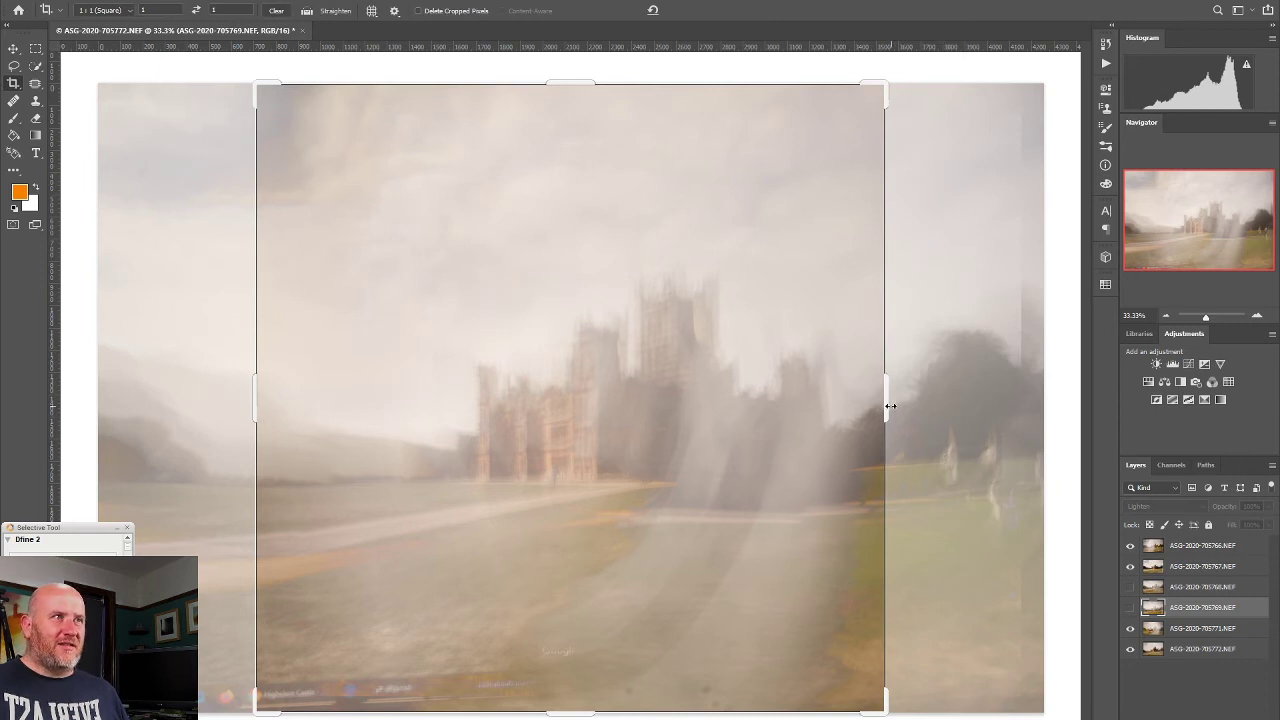
{"action": "left_click", "coordinate": [276, 10]}
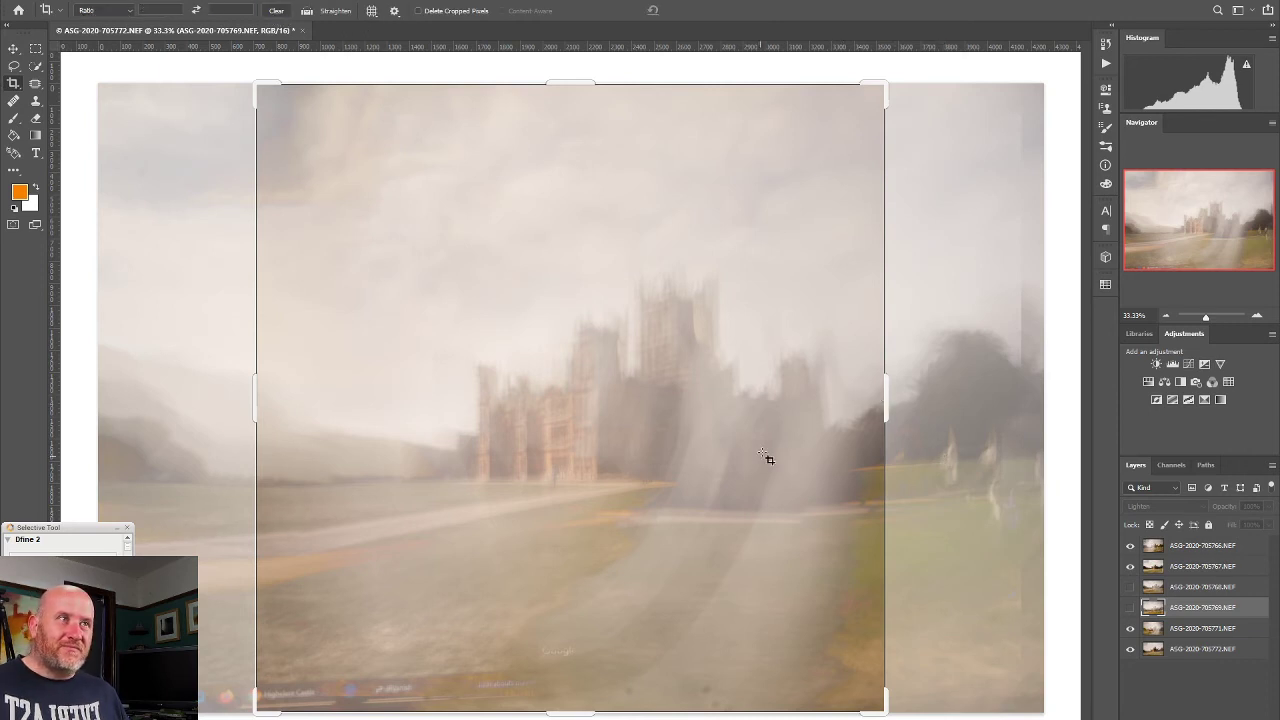
{"action": "left_click_drag", "start_coordinate": [882, 410], "coordinate": [952, 404]}
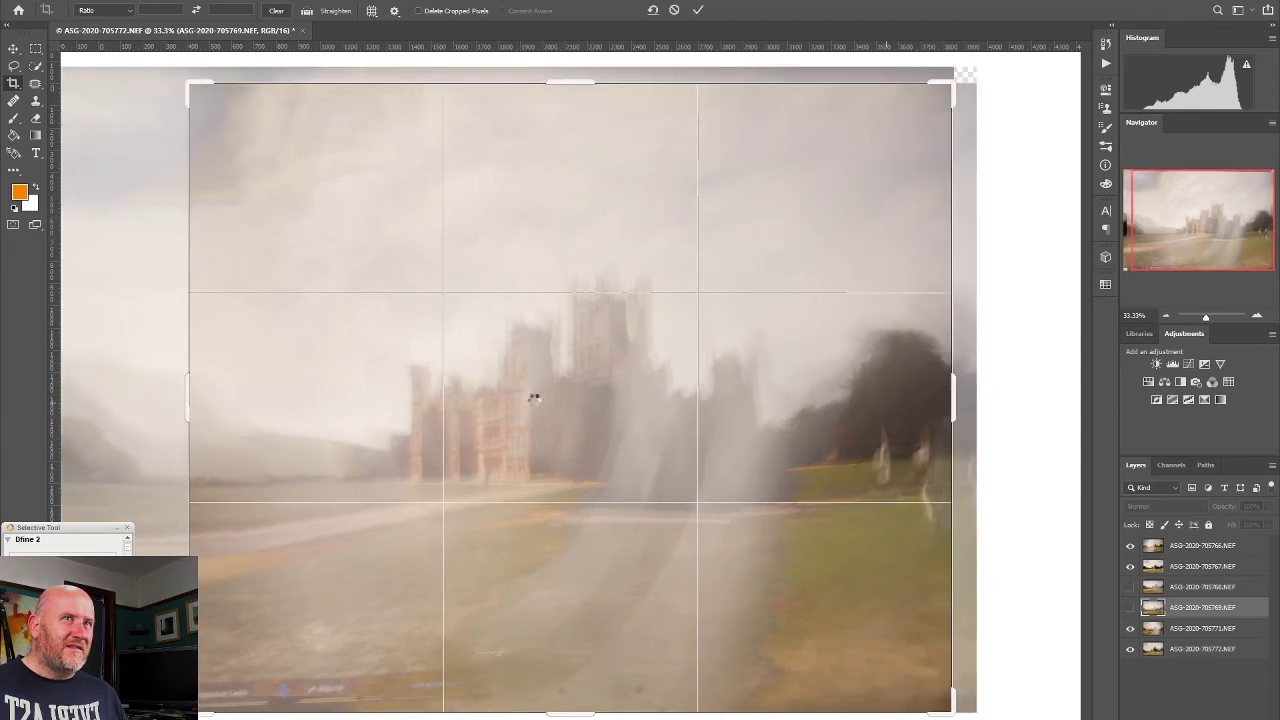
{"action": "left_click_drag", "start_coordinate": [190, 400], "coordinate": [111, 398]}
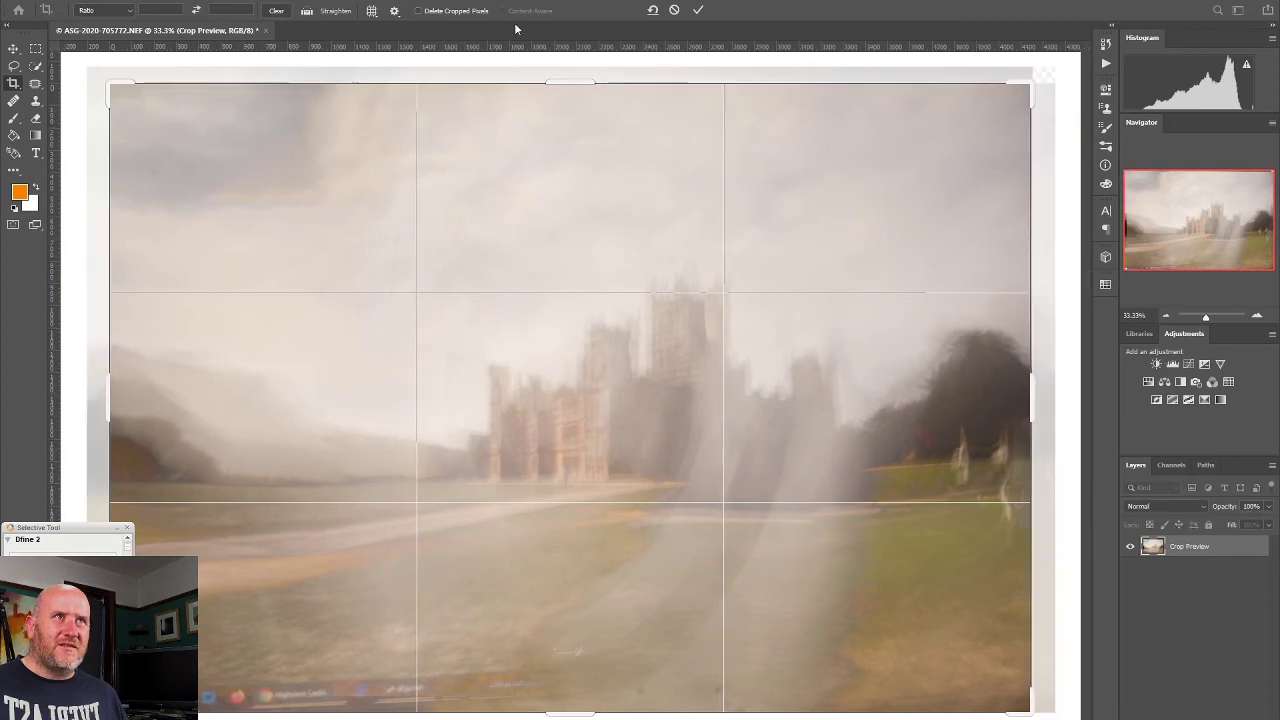
{"action": "left_click_drag", "start_coordinate": [579, 714], "coordinate": [589, 679]}
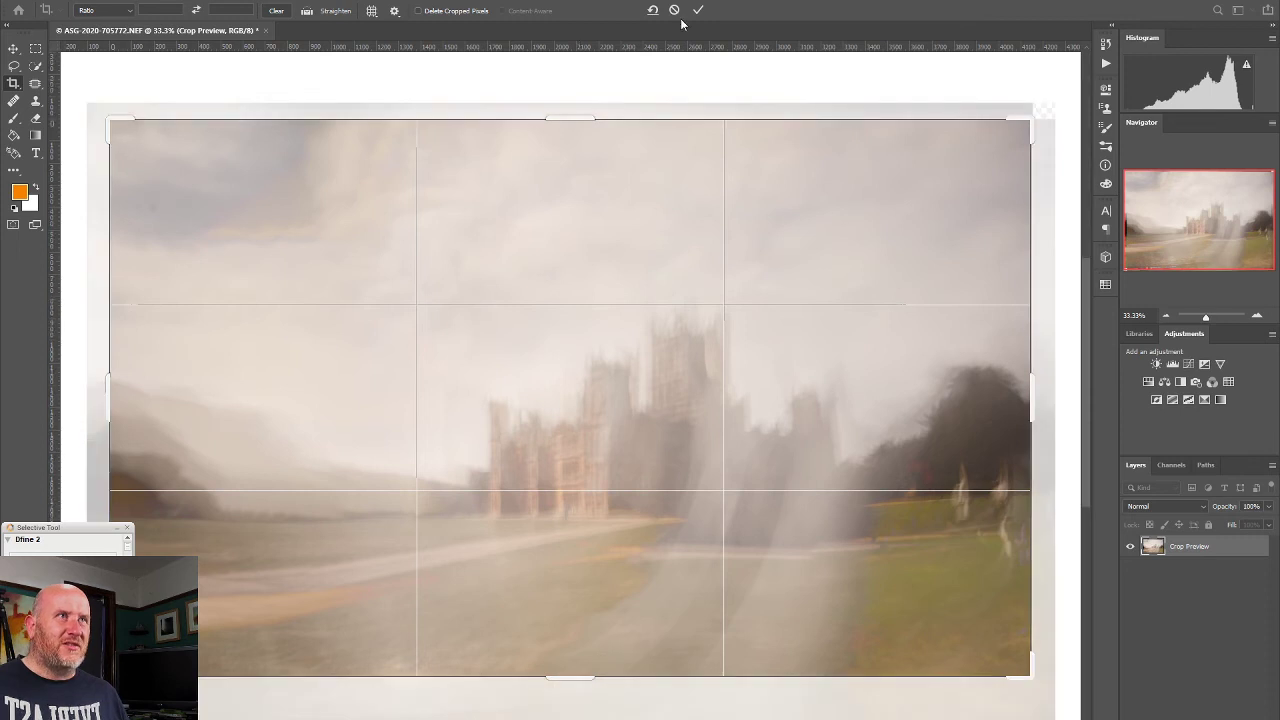
{"action": "left_click", "coordinate": [697, 10]}
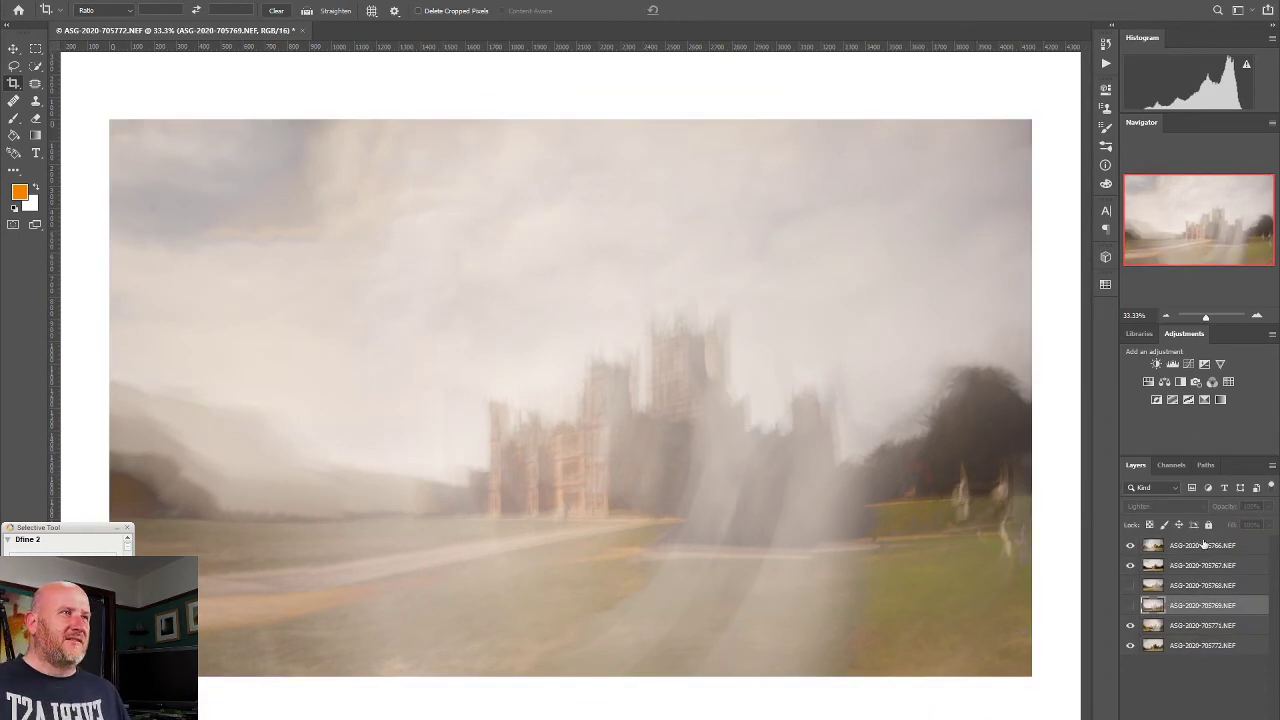
Step: Add a Curves adjustment above layer ASG-2020-705766.NEF, shaping an S-curve that brightens the highlights and deepens the shadows
{"action": "left_click", "coordinate": [1203, 545]}
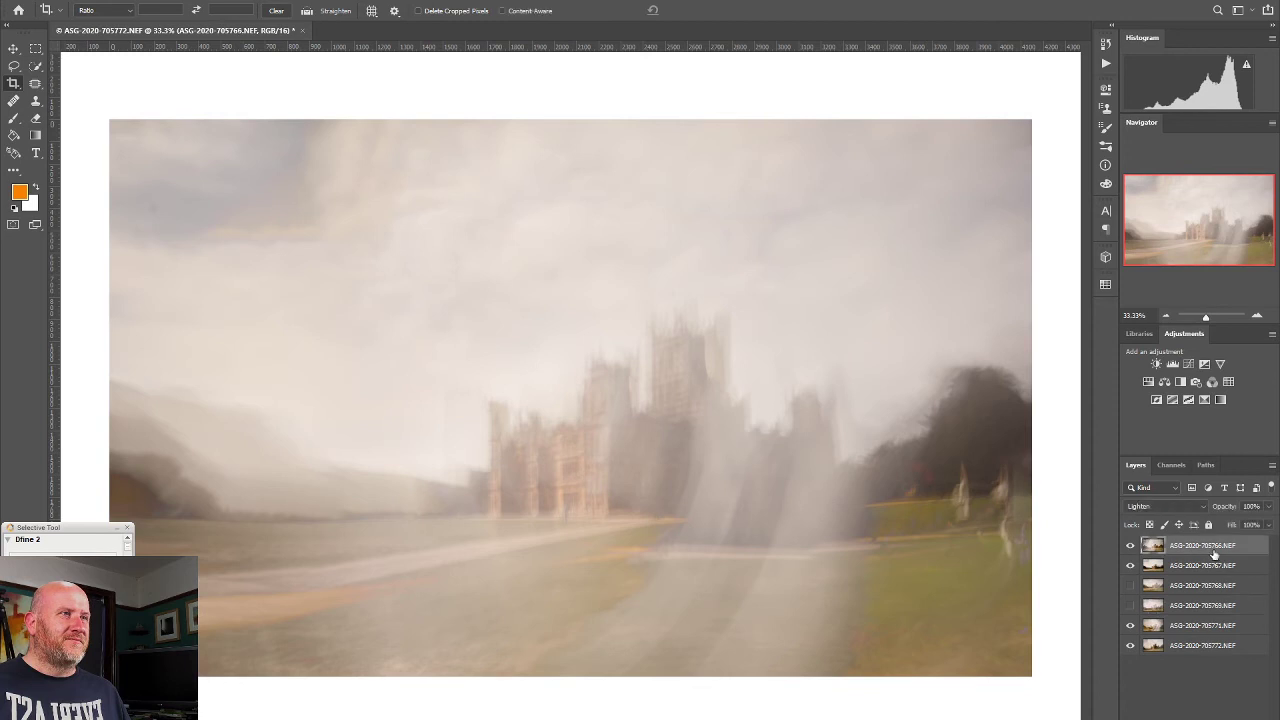
{"action": "left_click", "coordinate": [1188, 364]}
{"action": "mouse_move", "coordinate": [1044, 187]}
{"action": "left_mouse_down"}
{"action": "mouse_move", "coordinate": [1040, 168]}
{"action": "mouse_move", "coordinate": [1042, 180]}
{"action": "left_mouse_up"}
{"action": "left_click_drag", "start_coordinate": [1005, 223], "coordinate": [973, 244]}
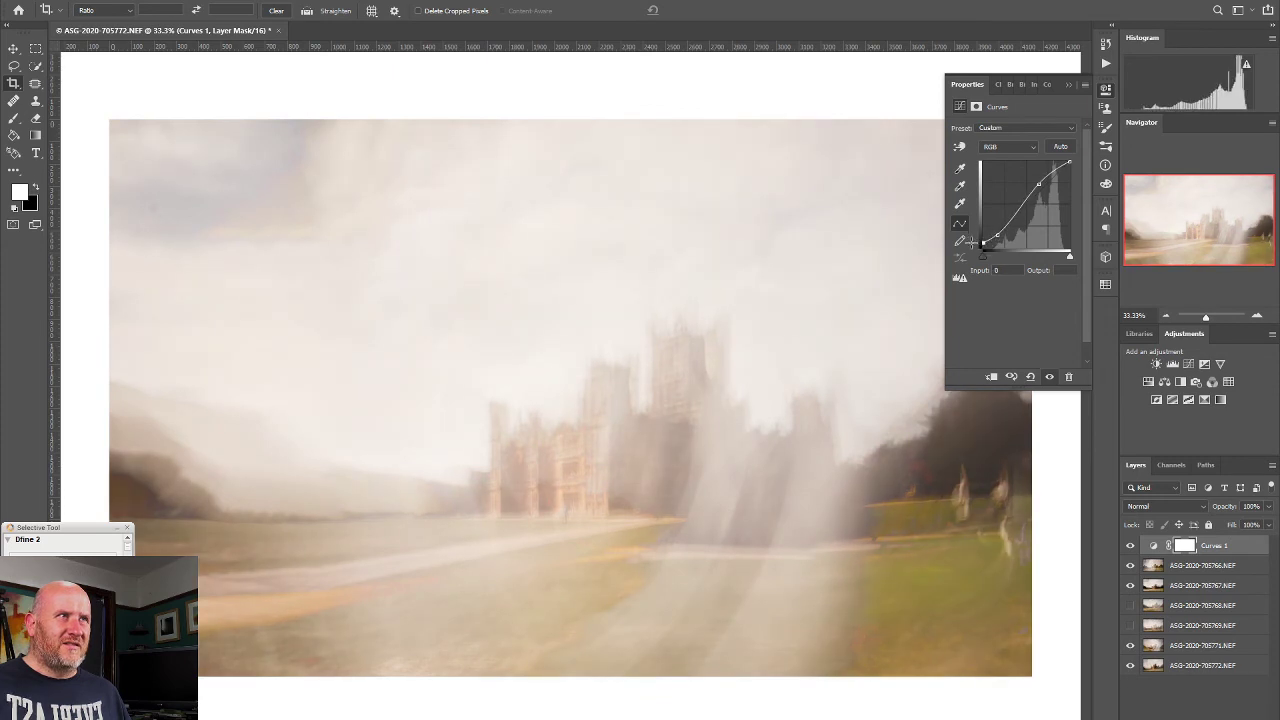
{"action": "left_click_drag", "start_coordinate": [1069, 160], "coordinate": [1089, 138]}
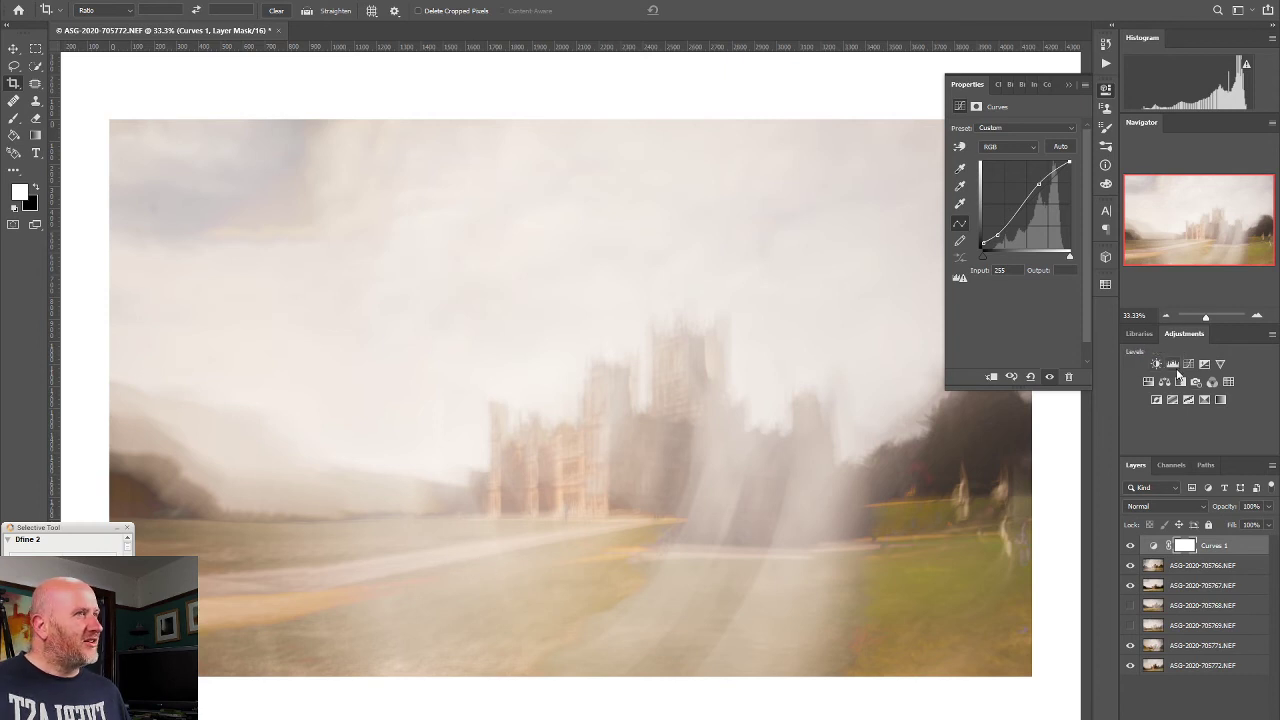
Step: Add a Hue/Saturation adjustment above the curves with Hue +5, keeping Saturation and Lightness at 0
{"action": "left_click", "coordinate": [1148, 381]}
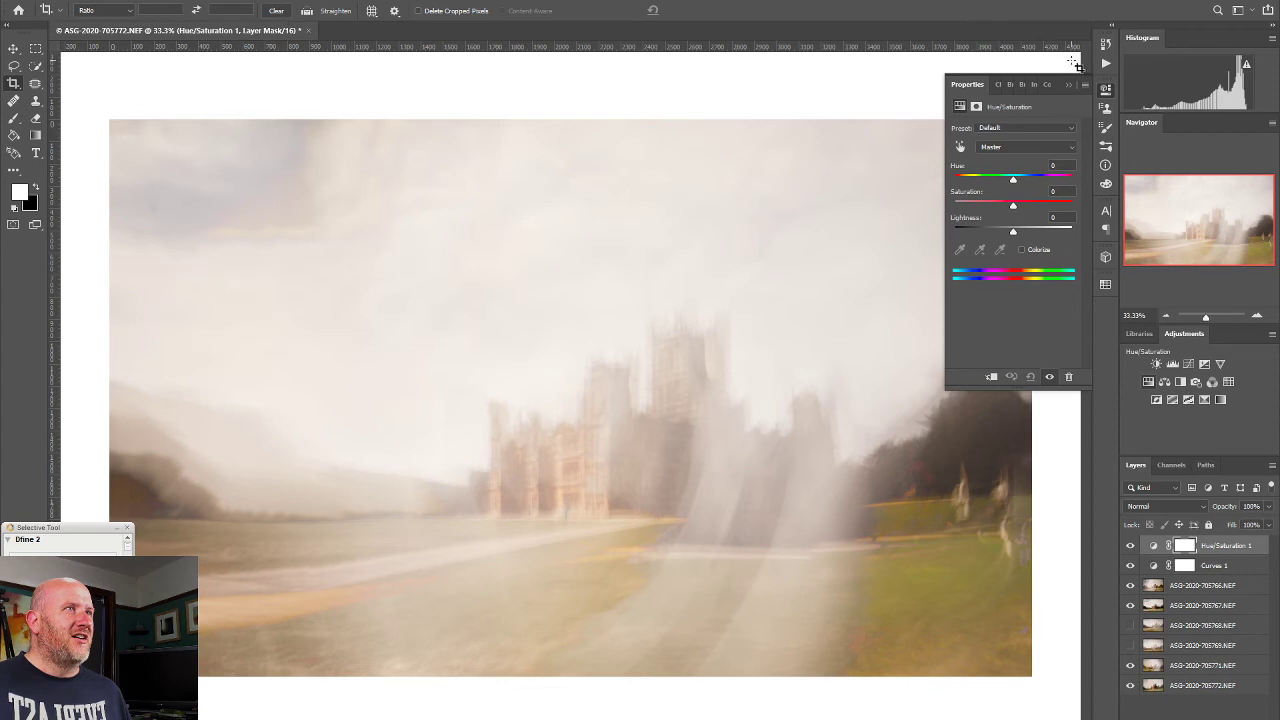
{"action": "left_click_drag", "start_coordinate": [1013, 181], "coordinate": [1019, 181]}
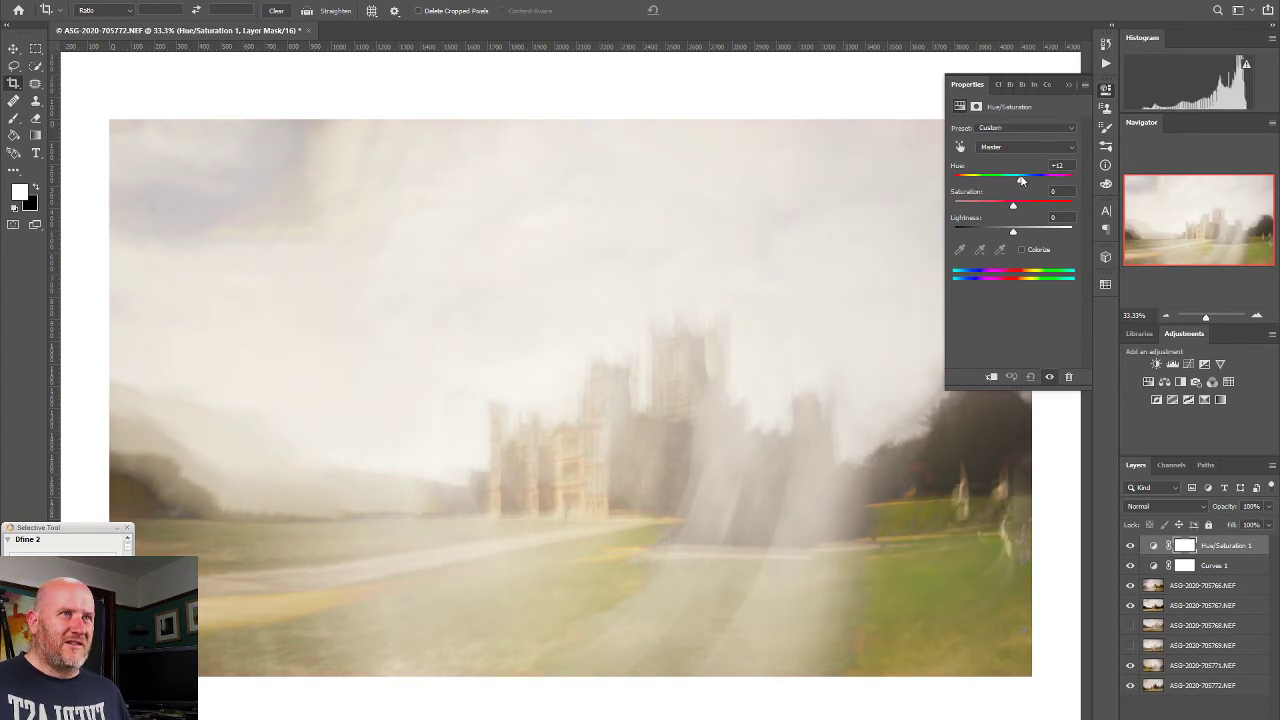
{"action": "left_click_drag", "start_coordinate": [1018, 211], "coordinate": [1014, 240]}
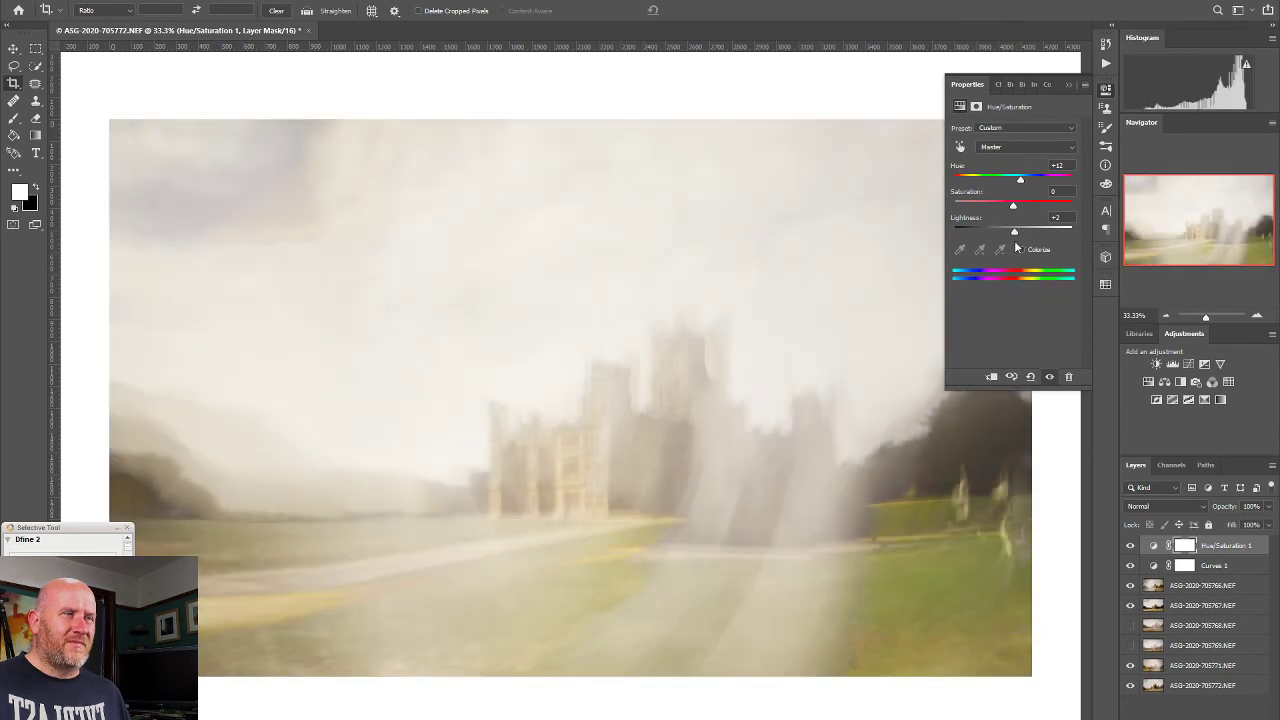
{"action": "left_click", "coordinate": [971, 224]}
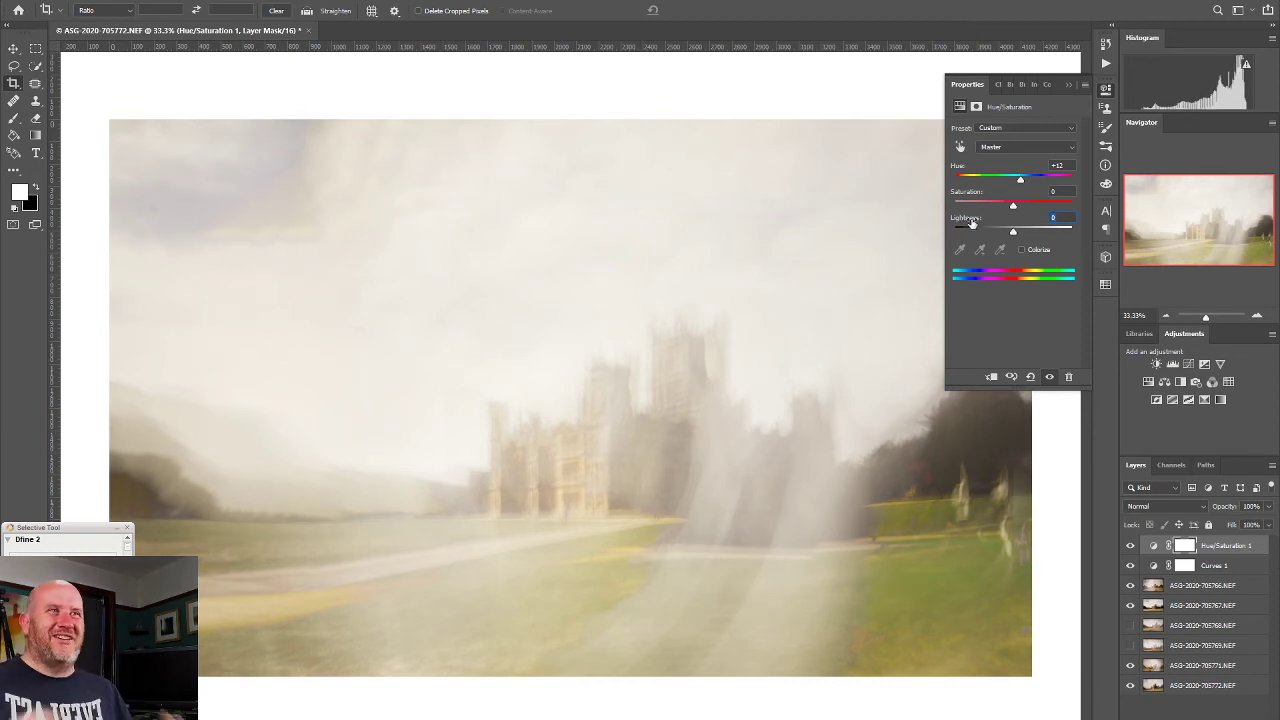
{"action": "left_click_drag", "start_coordinate": [1020, 183], "coordinate": [1018, 183]}
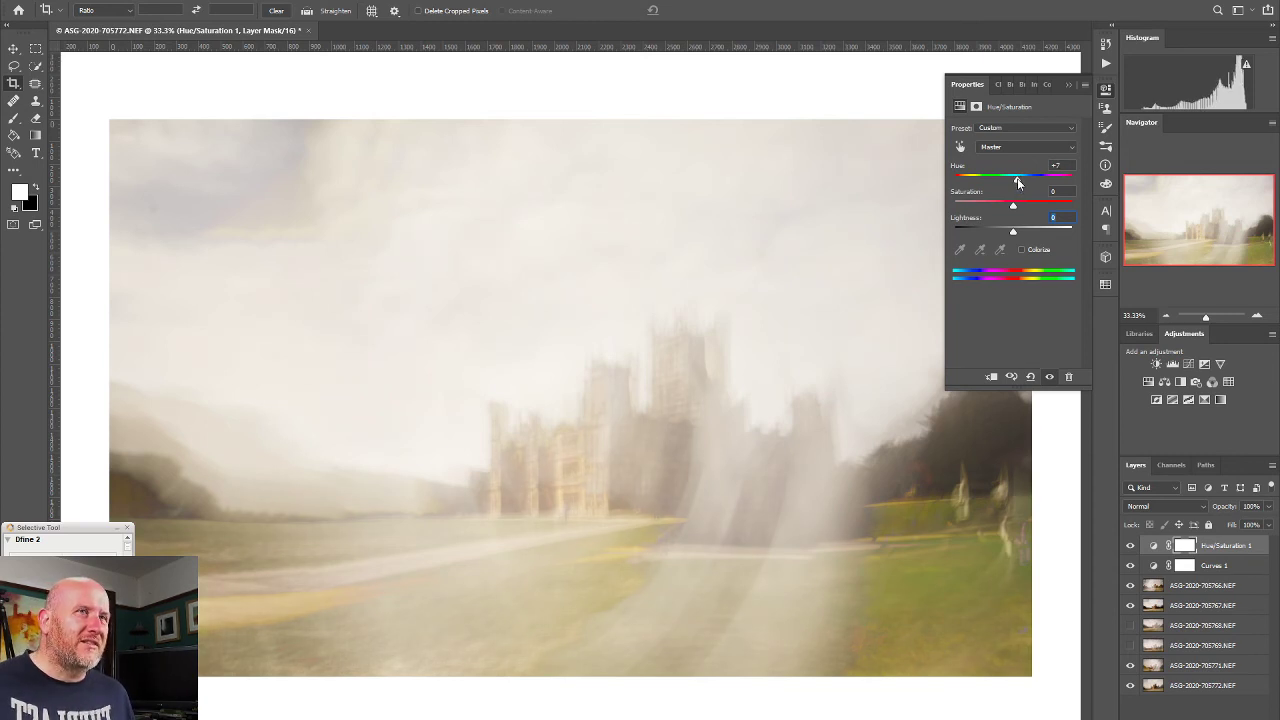
{"action": "mouse_move", "coordinate": [1017, 183]}
{"action": "left_mouse_down"}
{"action": "mouse_move", "coordinate": [1006, 182]}
{"action": "mouse_move", "coordinate": [1018, 181]}
{"action": "left_mouse_up"}
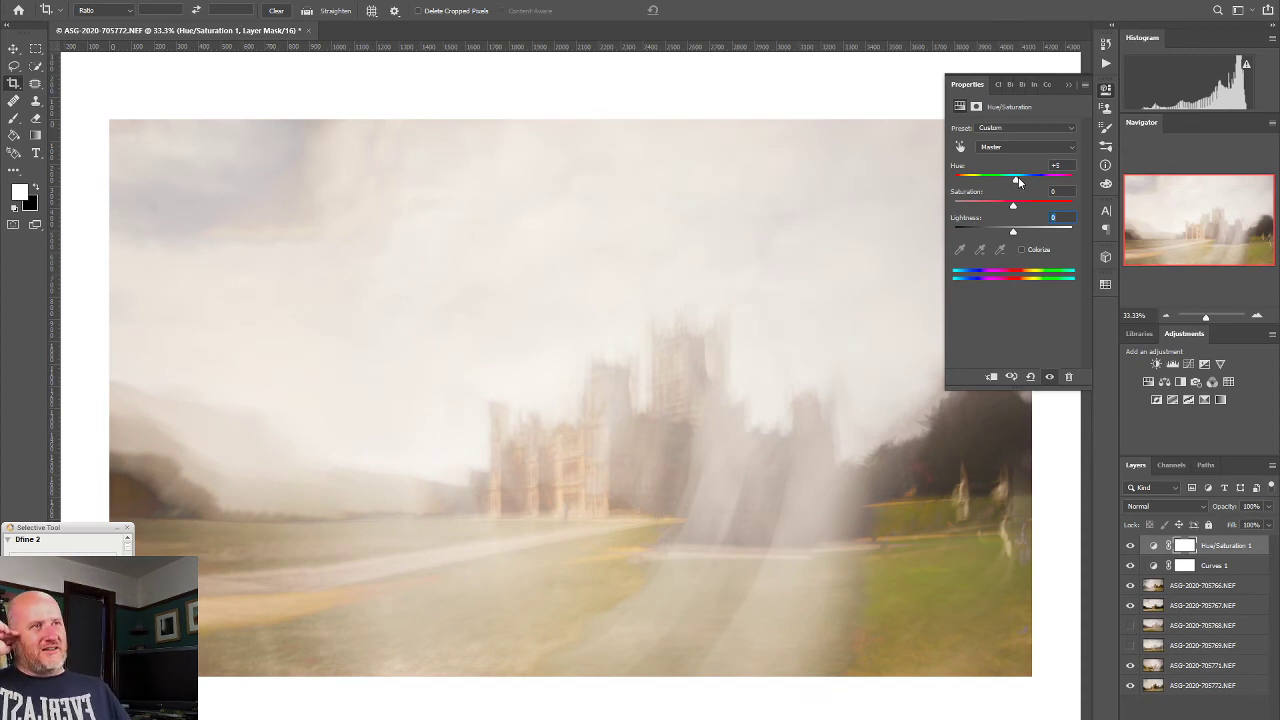
{"action": "left_click", "coordinate": [1106, 89]}
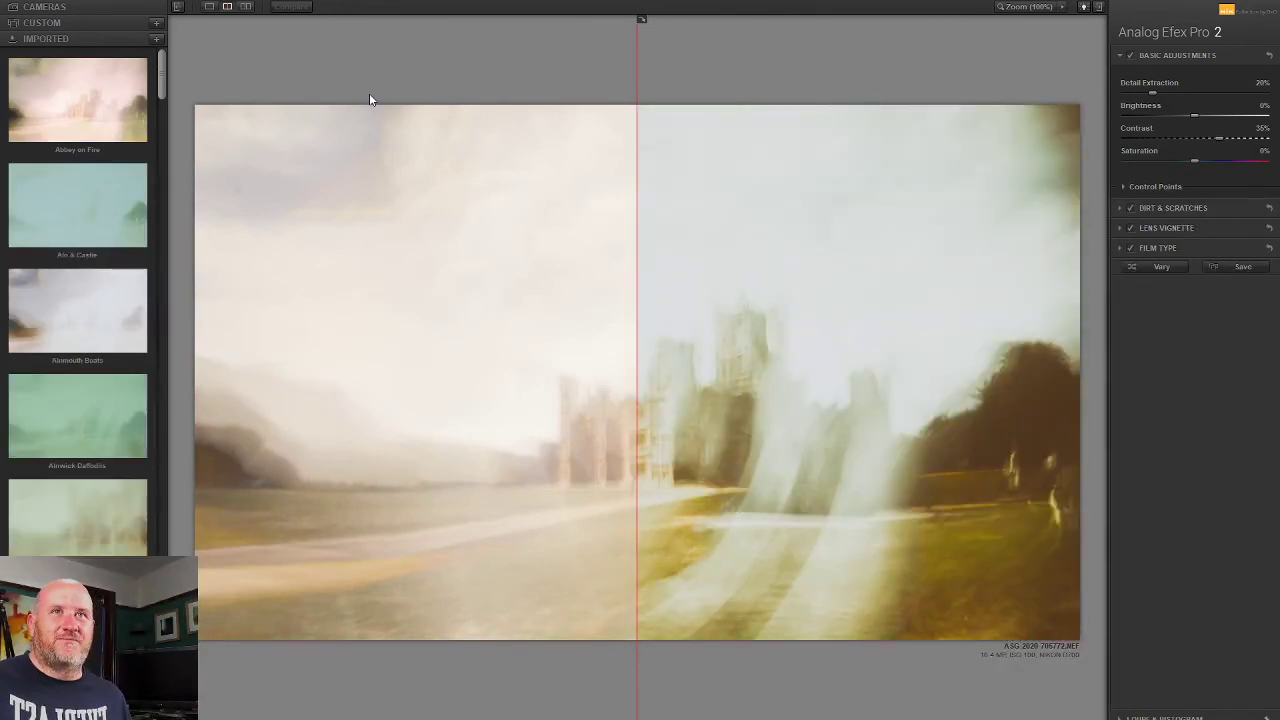
Step: Apply the imported Classic Dunstanburgh preset in Analog Efex Pro 2 and extend the effect preview across the whole image
{"action": "mouse_move", "coordinate": [160, 82]}
{"action": "left_mouse_down"}
{"action": "mouse_move", "coordinate": [169, 254]}
{"action": "mouse_move", "coordinate": [164, 240]}
{"action": "left_mouse_up"}
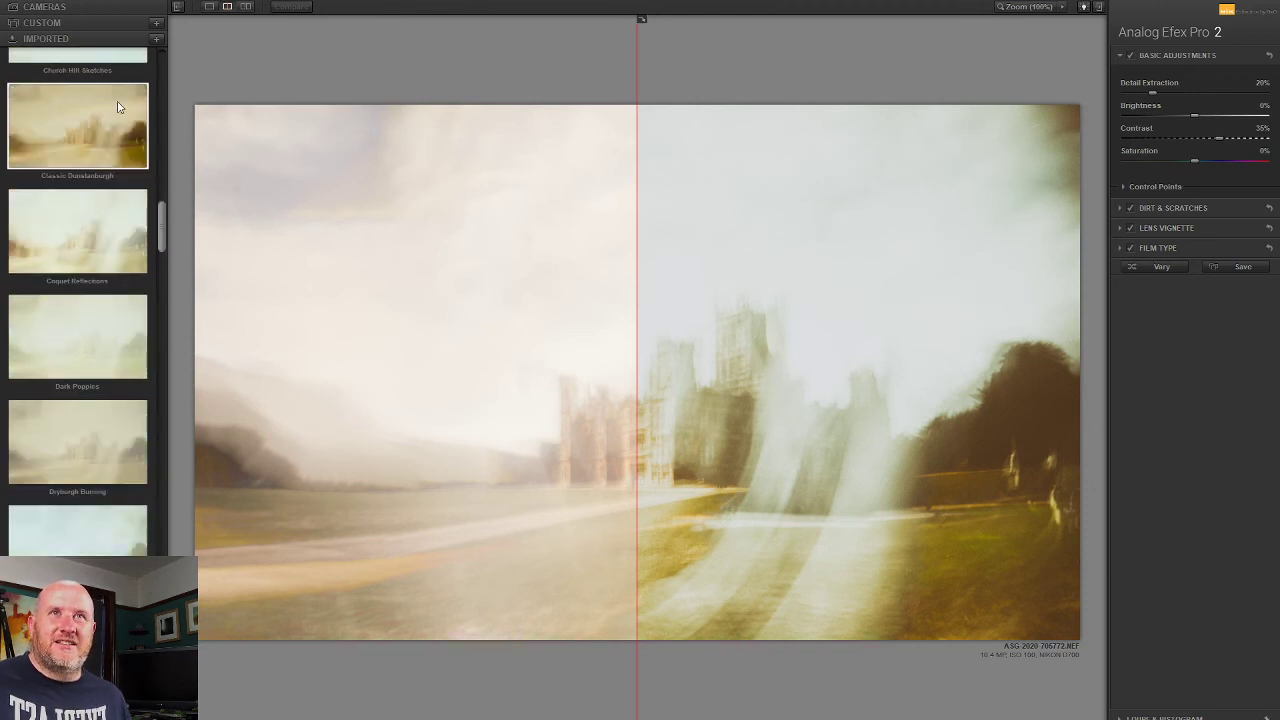
{"action": "mouse_move", "coordinate": [165, 225]}
{"action": "left_mouse_down"}
{"action": "mouse_move", "coordinate": [174, 565]}
{"action": "mouse_move", "coordinate": [148, 77]}
{"action": "mouse_move", "coordinate": [137, 146]}
{"action": "mouse_move", "coordinate": [151, 215]}
{"action": "left_mouse_up"}
{"action": "left_click", "coordinate": [131, 238]}
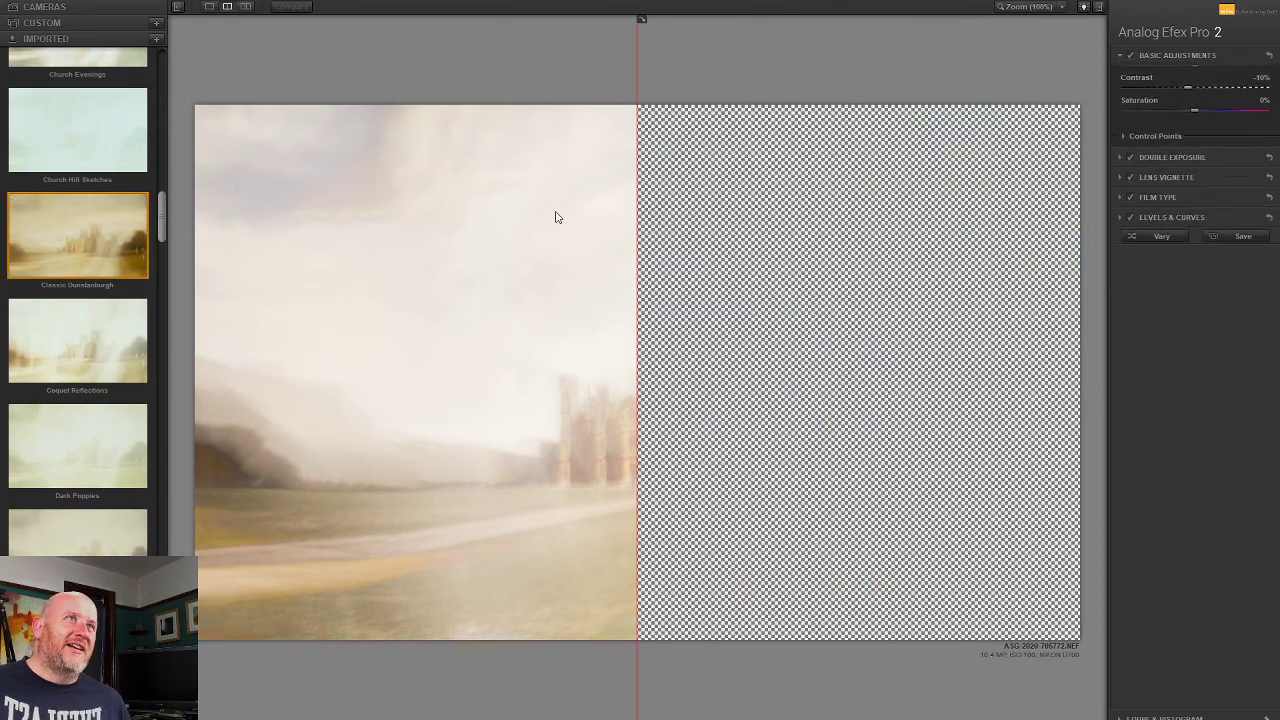
{"action": "left_click_drag", "start_coordinate": [634, 222], "coordinate": [198, 240]}
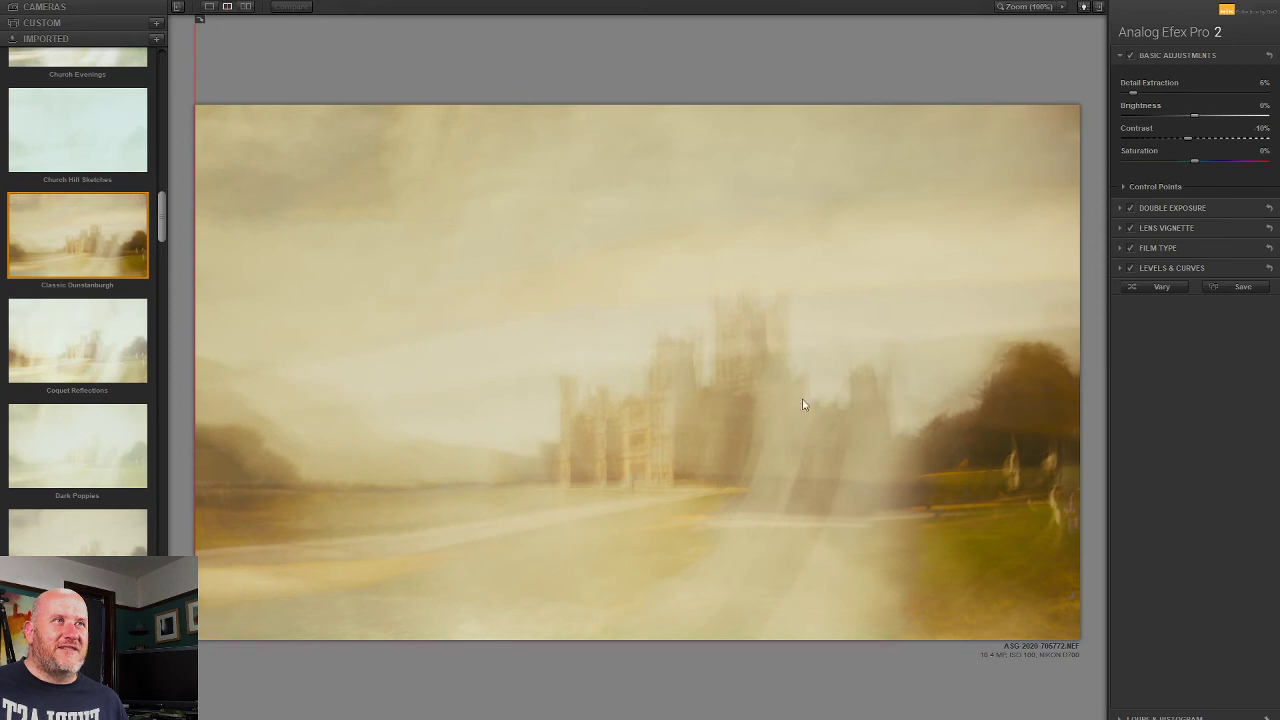
Step: Reposition and resize the preset's double exposure overlay, with Exposure Balance at 44% and Exposure at 50%
{"action": "left_click", "coordinate": [1199, 208]}
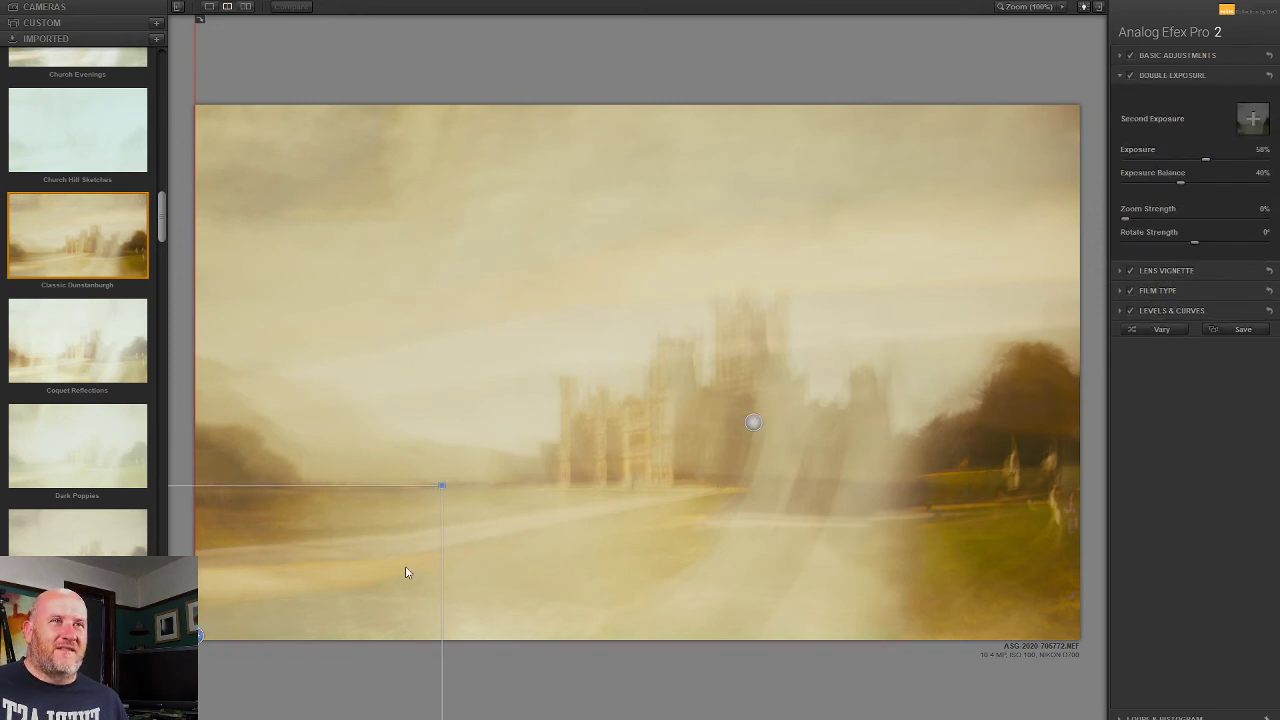
{"action": "left_click_drag", "start_coordinate": [450, 480], "coordinate": [548, 421]}
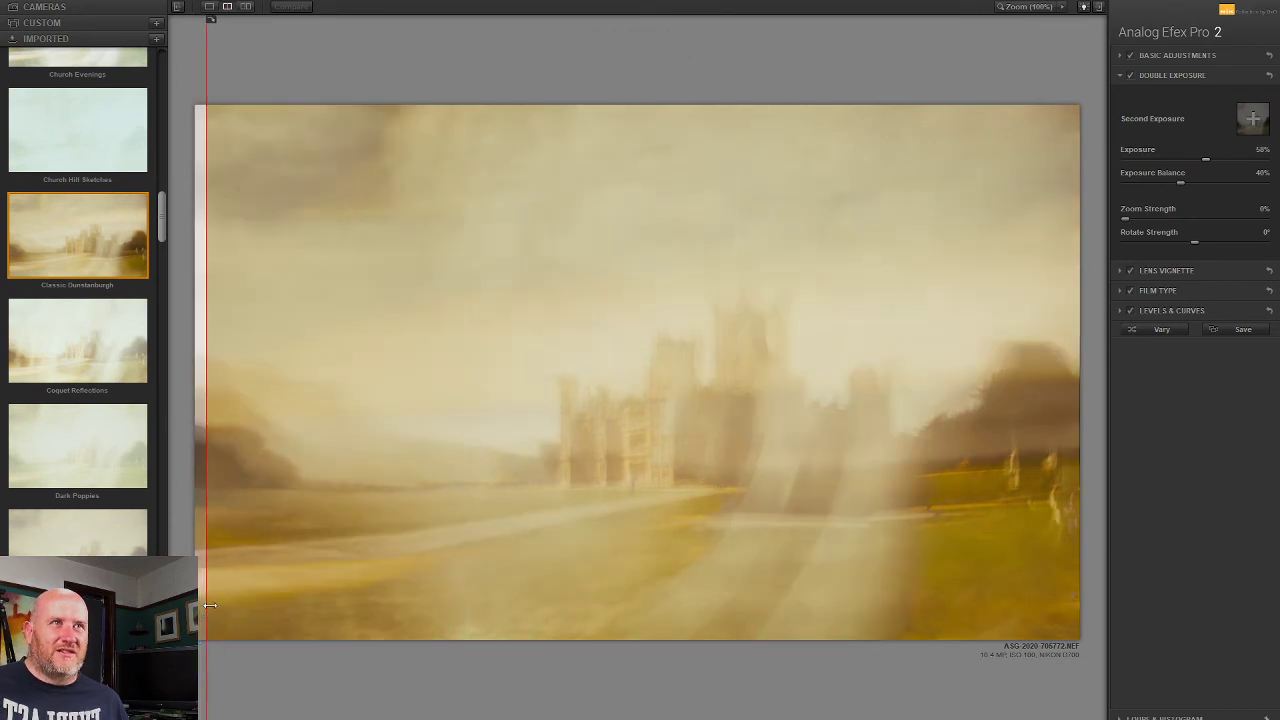
{"action": "mouse_move", "coordinate": [200, 629]}
{"action": "left_mouse_down"}
{"action": "mouse_move", "coordinate": [229, 586]}
{"action": "mouse_move", "coordinate": [222, 567]}
{"action": "mouse_move", "coordinate": [249, 500]}
{"action": "mouse_move", "coordinate": [249, 640]}
{"action": "mouse_move", "coordinate": [247, 591]}
{"action": "mouse_move", "coordinate": [196, 617]}
{"action": "mouse_move", "coordinate": [196, 637]}
{"action": "mouse_move", "coordinate": [199, 587]}
{"action": "mouse_move", "coordinate": [199, 640]}
{"action": "left_mouse_up"}
{"action": "left_click_drag", "start_coordinate": [586, 414], "coordinate": [628, 384]}
{"action": "left_click_drag", "start_coordinate": [199, 639], "coordinate": [640, 583]}
{"action": "left_click_drag", "start_coordinate": [764, 562], "coordinate": [832, 498]}
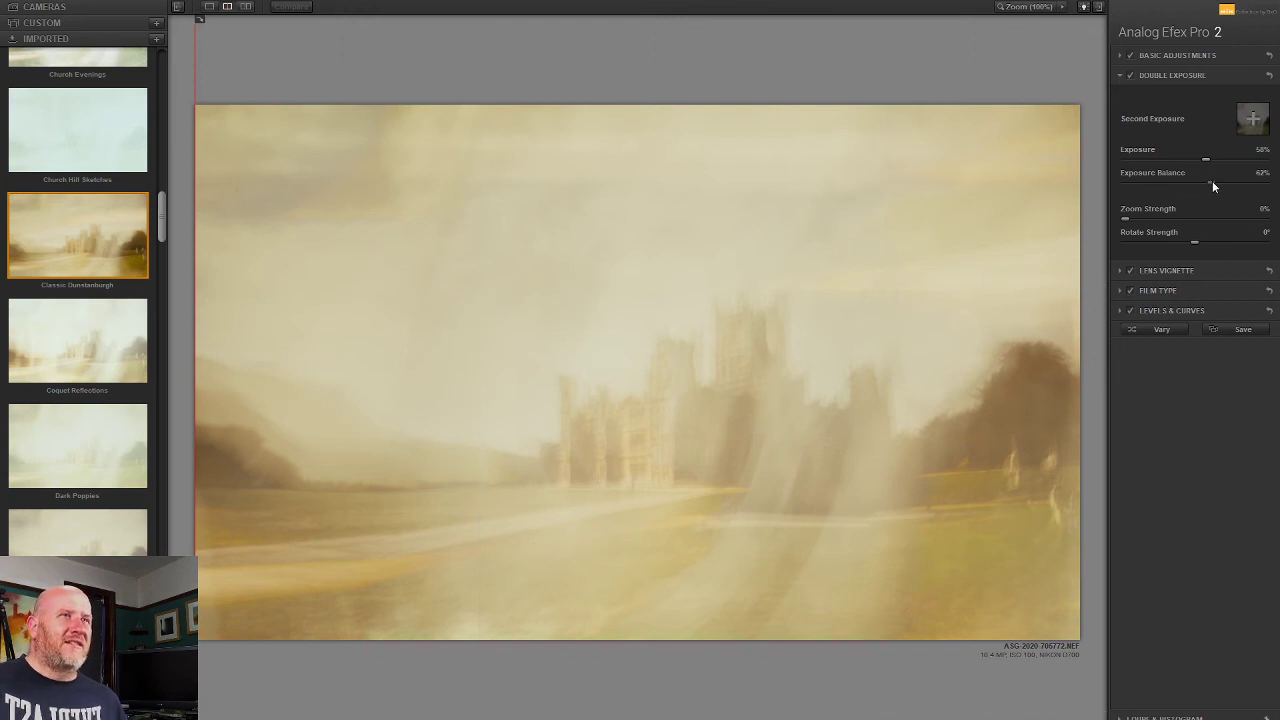
{"action": "left_click_drag", "start_coordinate": [1211, 184], "coordinate": [1188, 187]}
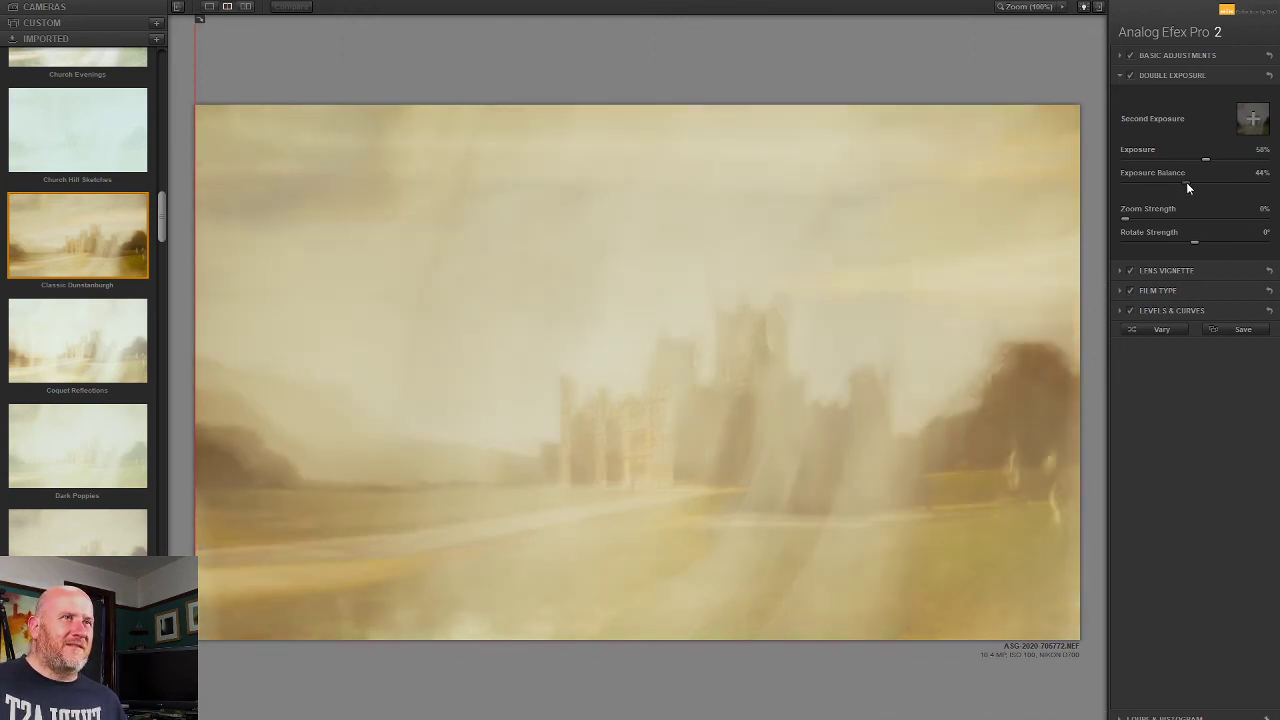
{"action": "double_click", "coordinate": [1205, 158]}
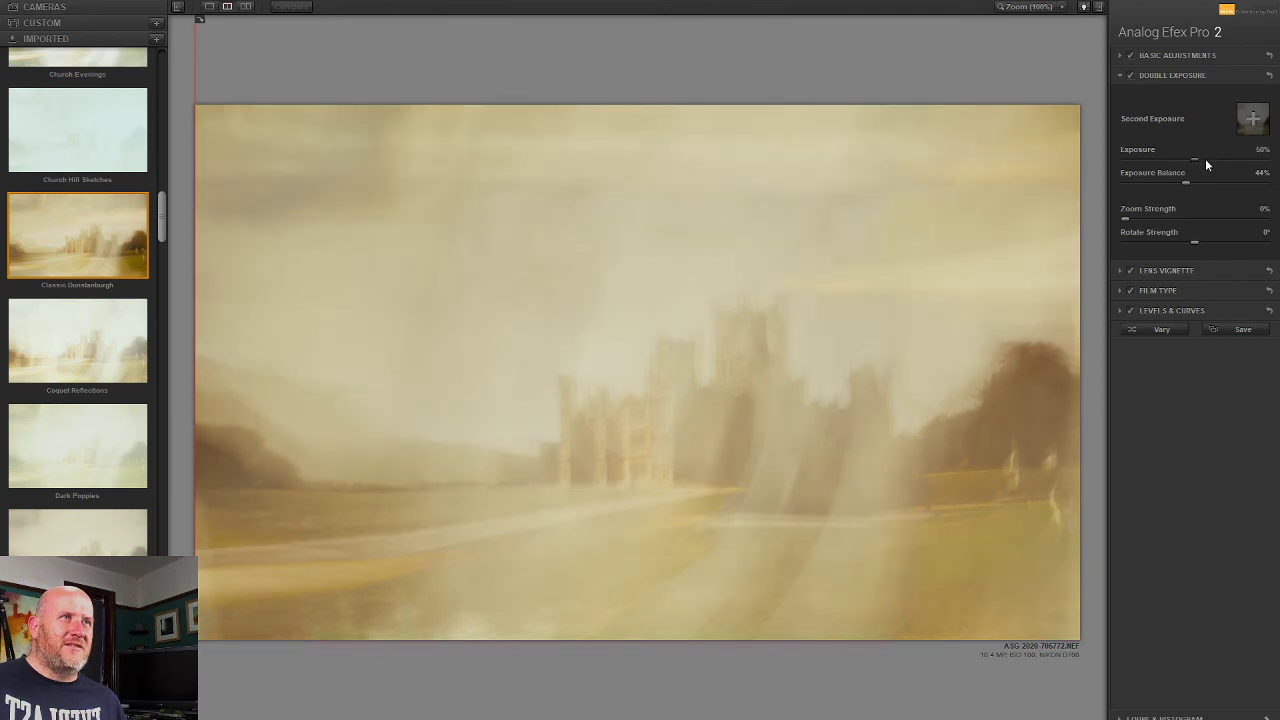
Step: Set the basic adjustments to Detail Extraction 13%, Brightness 6%, Contrast 18% and Saturation 37%
{"action": "left_click", "coordinate": [1184, 54]}
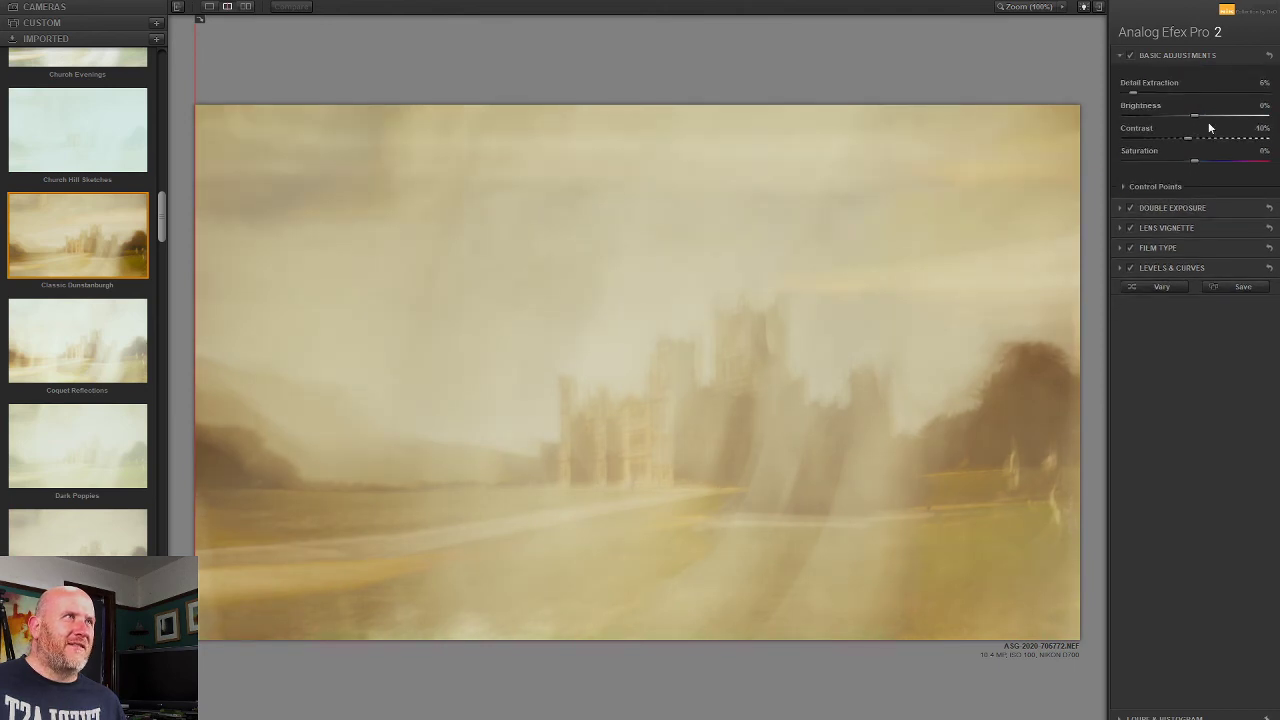
{"action": "left_click_drag", "start_coordinate": [1212, 137], "coordinate": [1201, 134]}
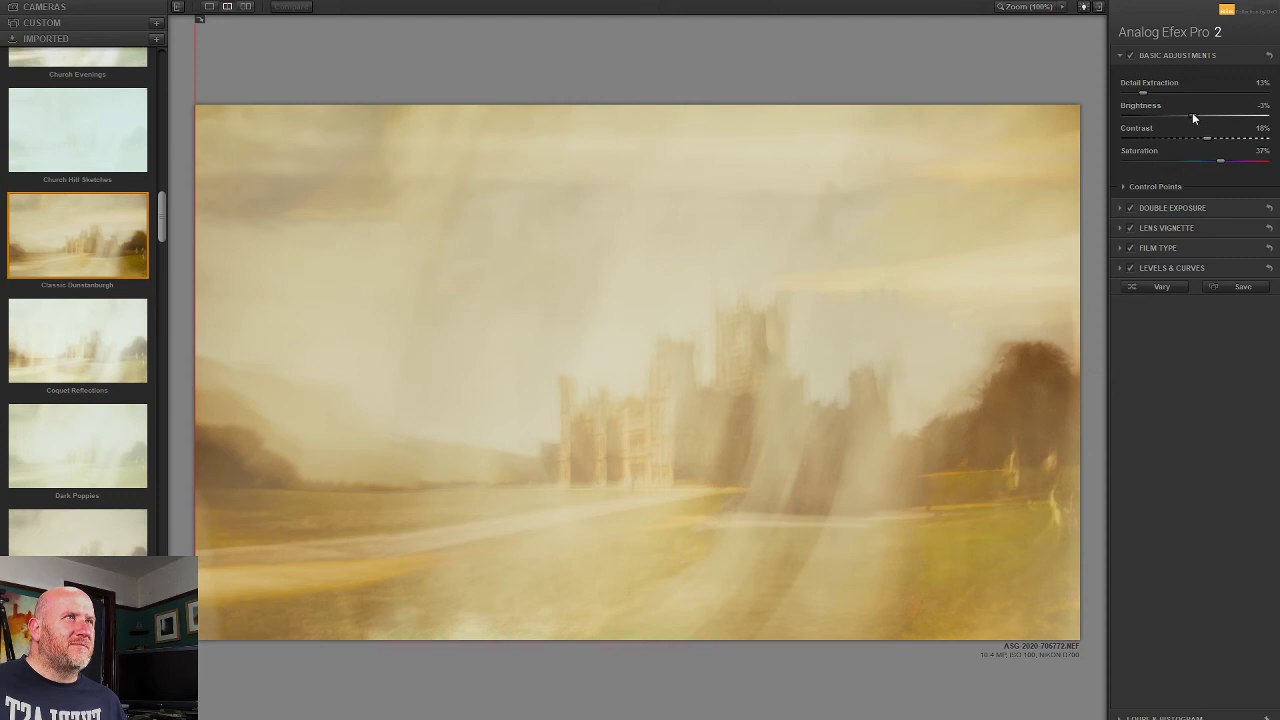
{"action": "left_click_drag", "start_coordinate": [1183, 117], "coordinate": [1201, 117]}
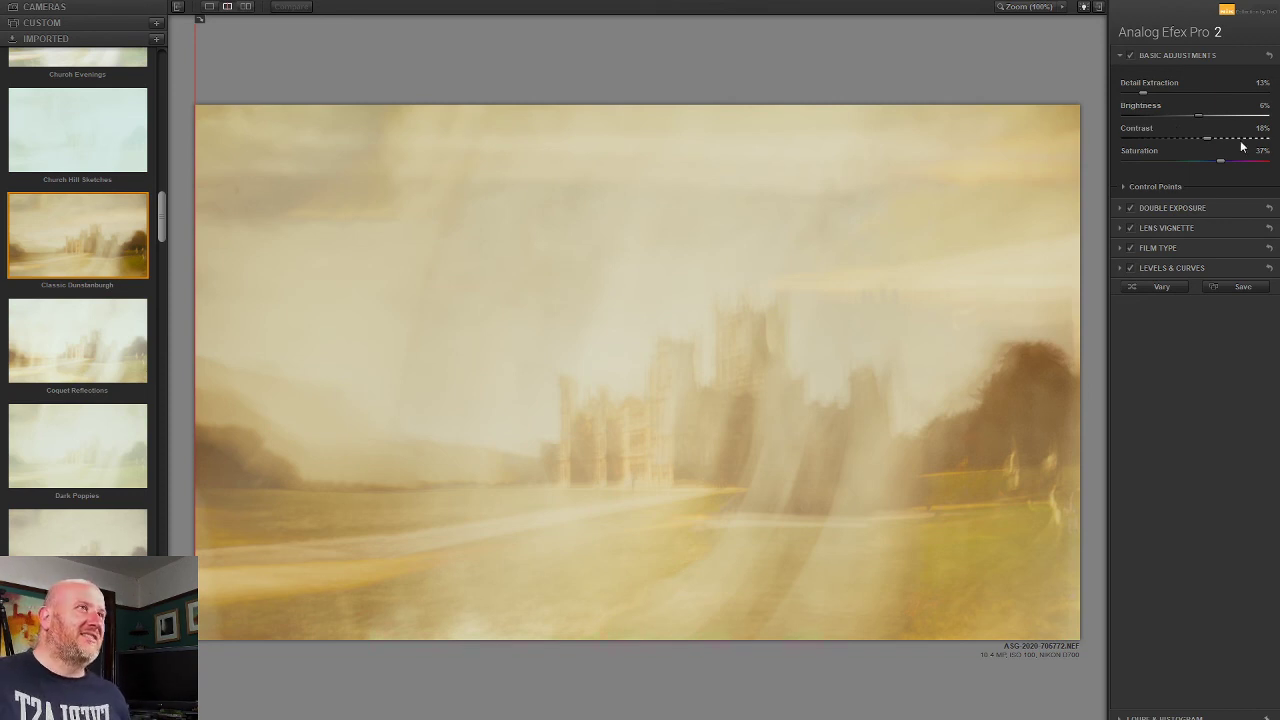
Step: Compare the image with and without the Double Exposure, Lens Vignette and Film Type effects, one at a time
{"action": "left_click", "coordinate": [1130, 207]}
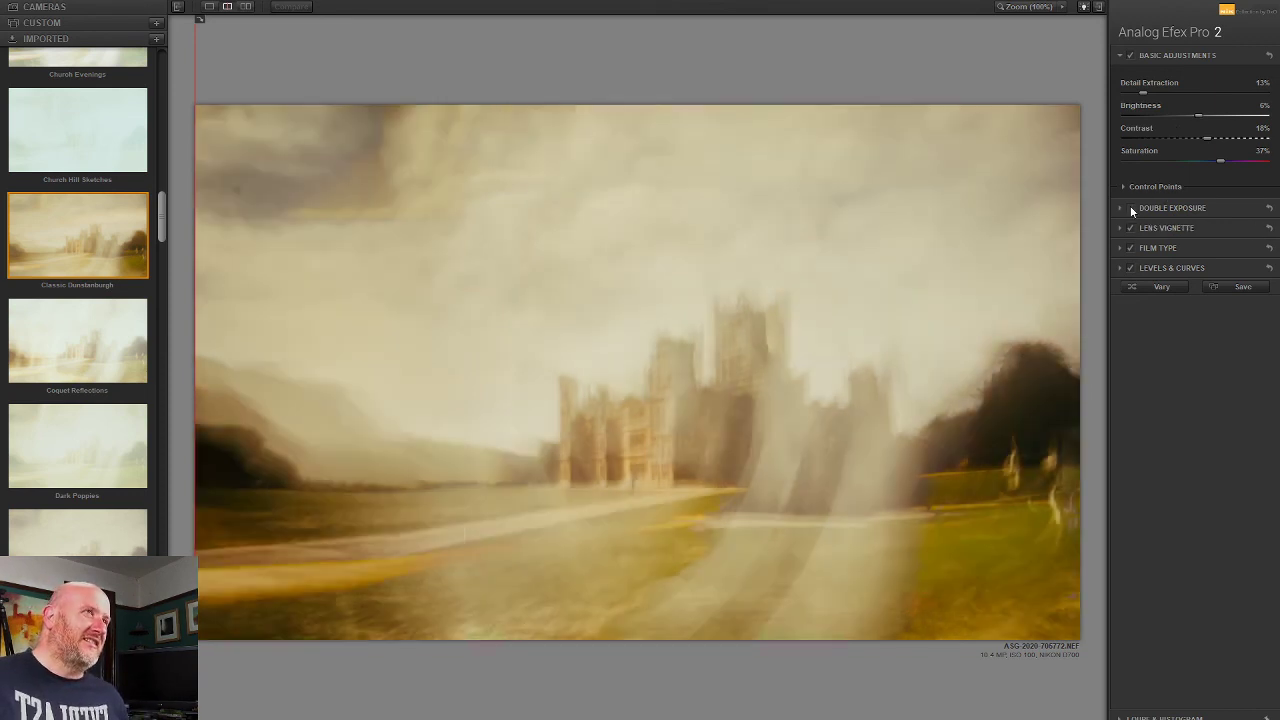
{"action": "left_click", "coordinate": [1130, 207]}
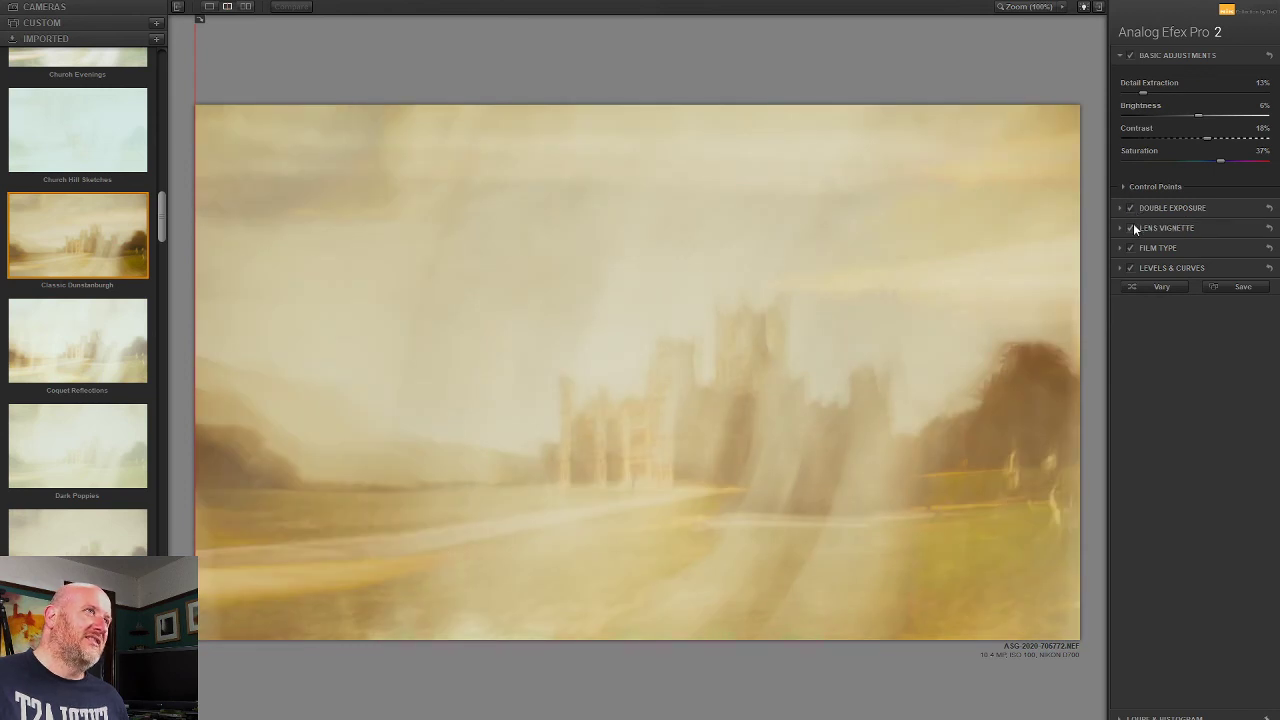
{"action": "left_click", "coordinate": [1132, 228]}
{"action": "left_click", "coordinate": [1132, 228]}
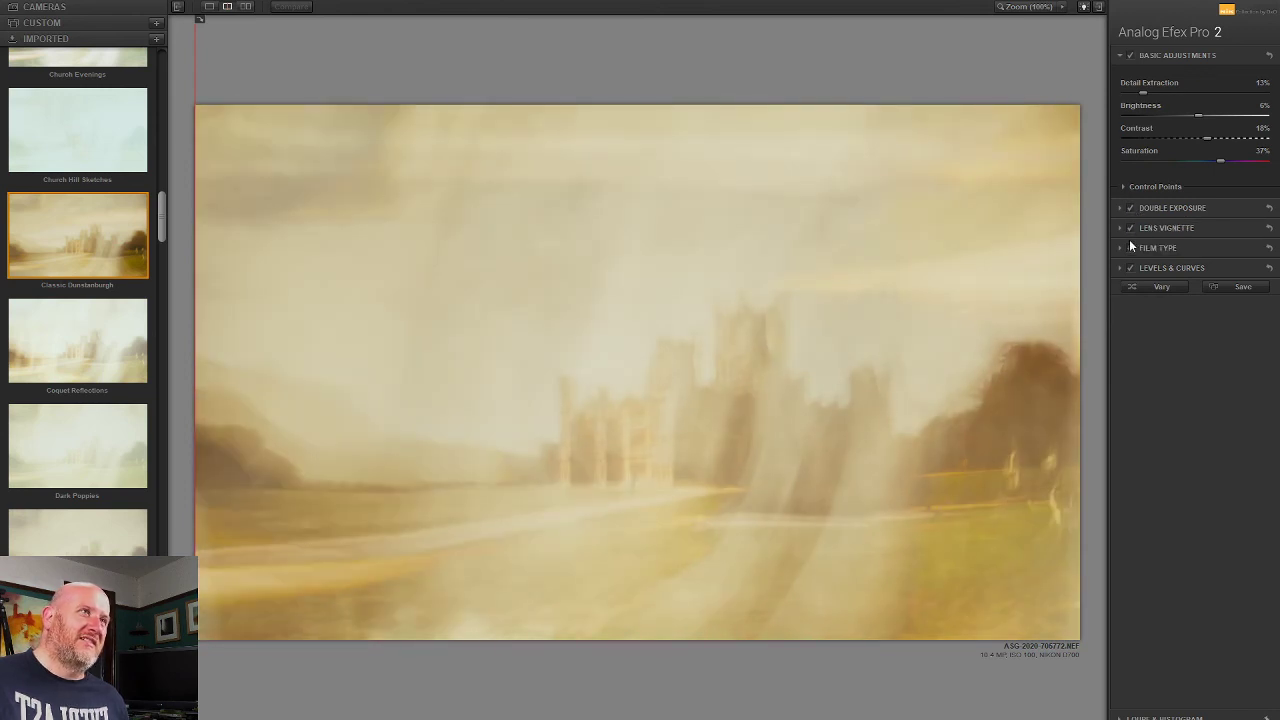
{"action": "left_click", "coordinate": [1129, 246]}
{"action": "left_click", "coordinate": [1129, 246]}
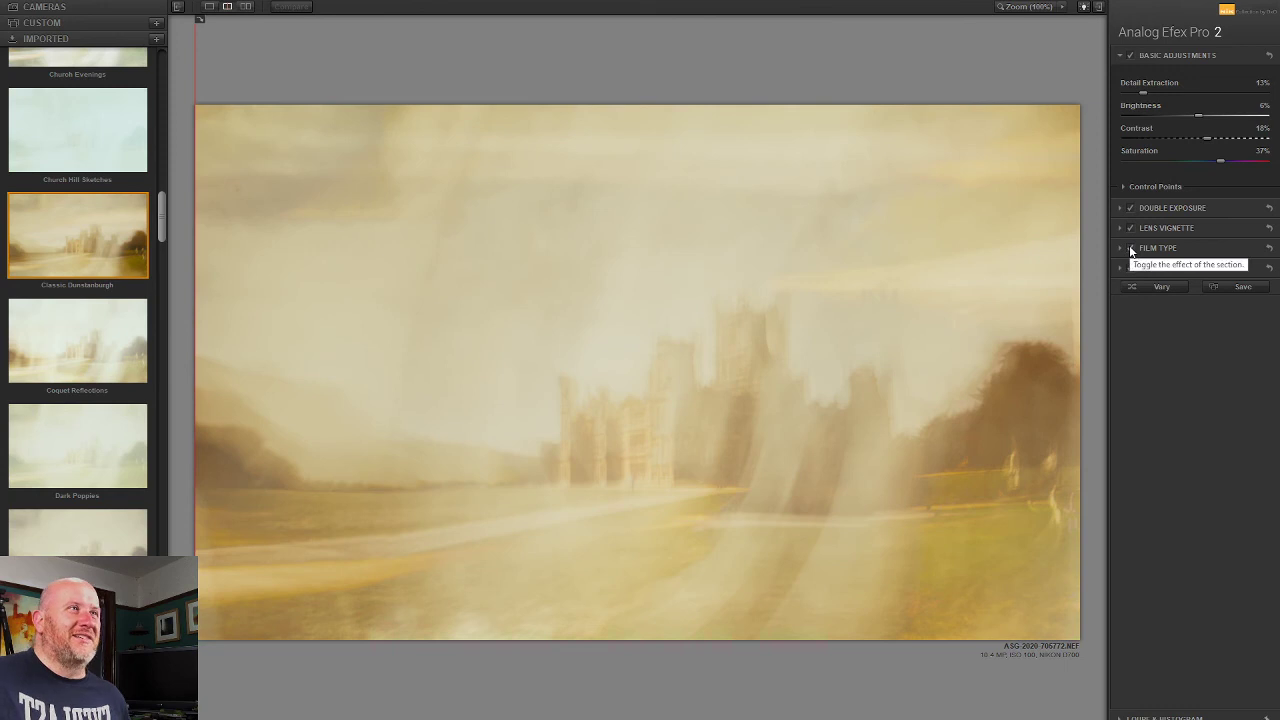
Step: Try the third-row first Warm film type, followed by the first swatches in the second and third rows of the Cool set
{"action": "left_click", "coordinate": [1148, 247]}
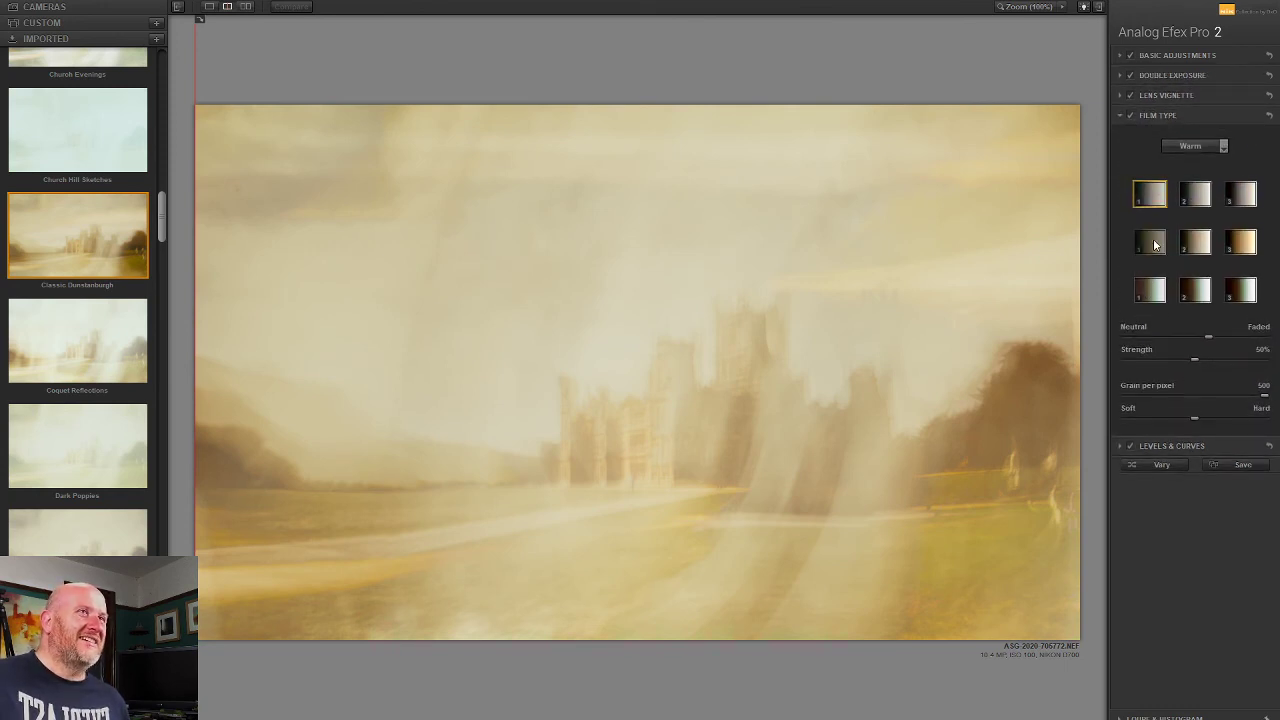
{"action": "left_click", "coordinate": [1150, 290]}
{"action": "left_click", "coordinate": [1195, 155]}
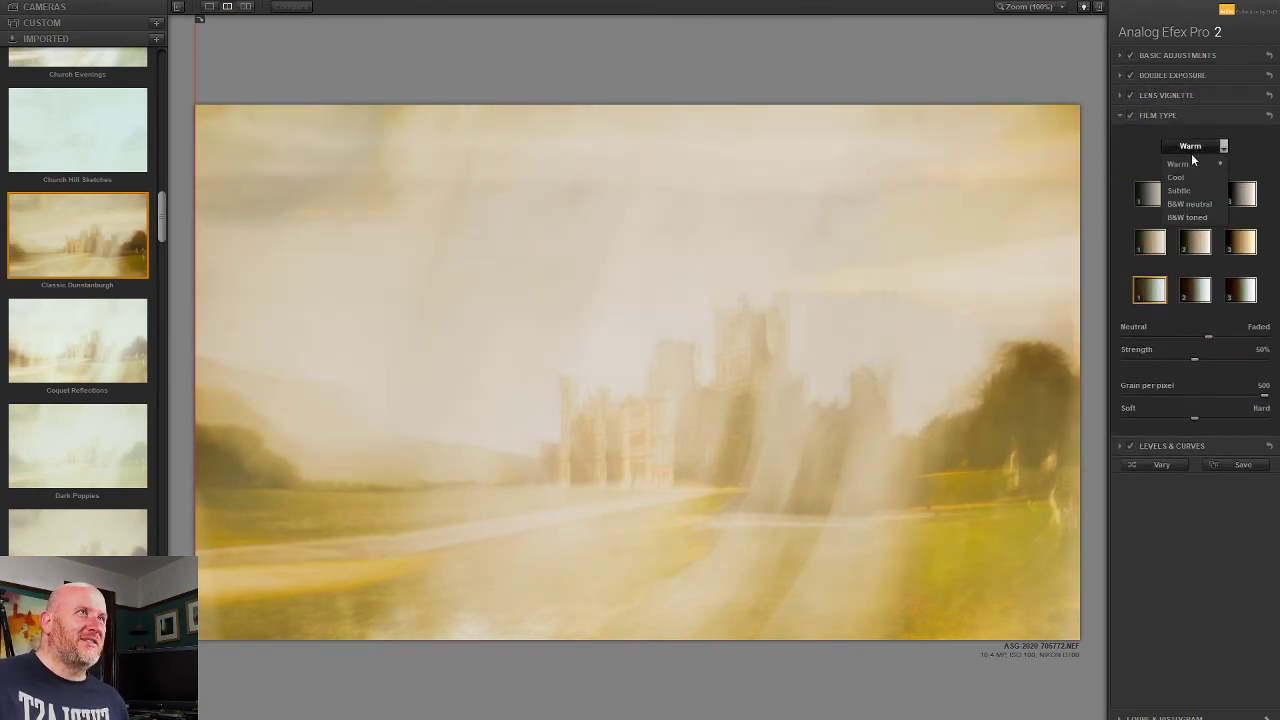
{"action": "left_click", "coordinate": [1185, 172]}
{"action": "left_click", "coordinate": [1152, 242]}
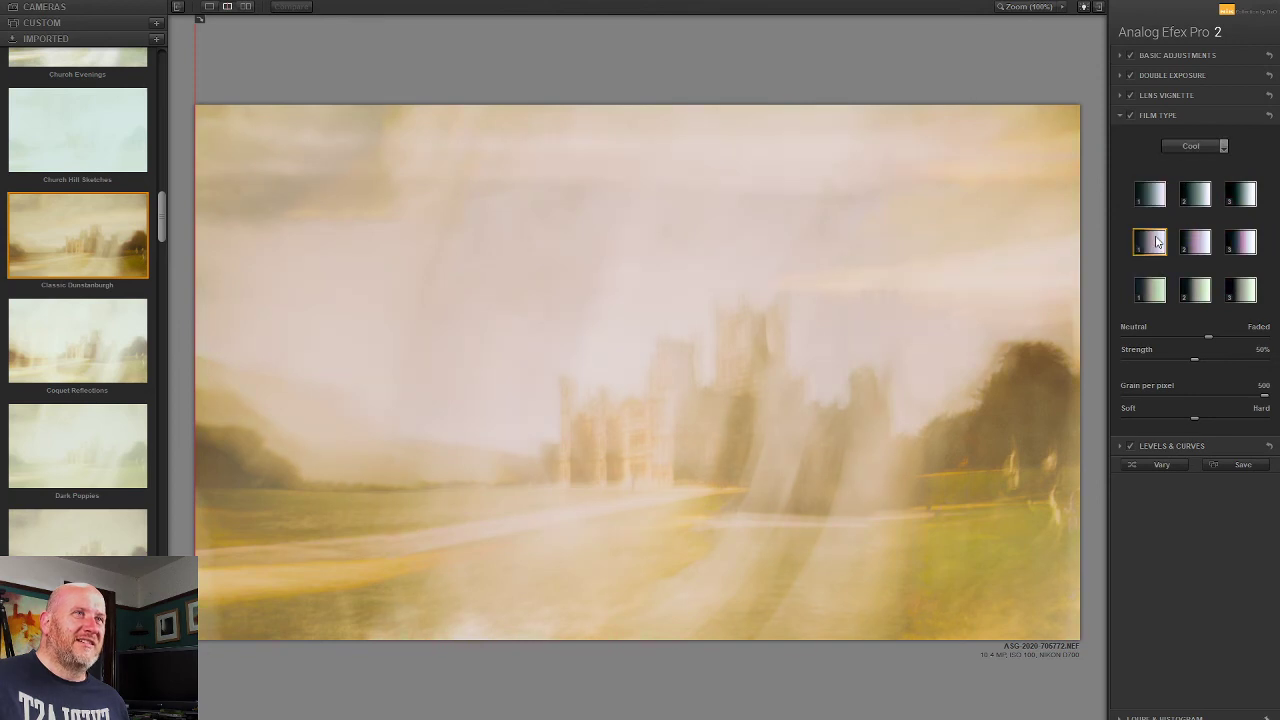
{"action": "left_click", "coordinate": [1157, 295]}
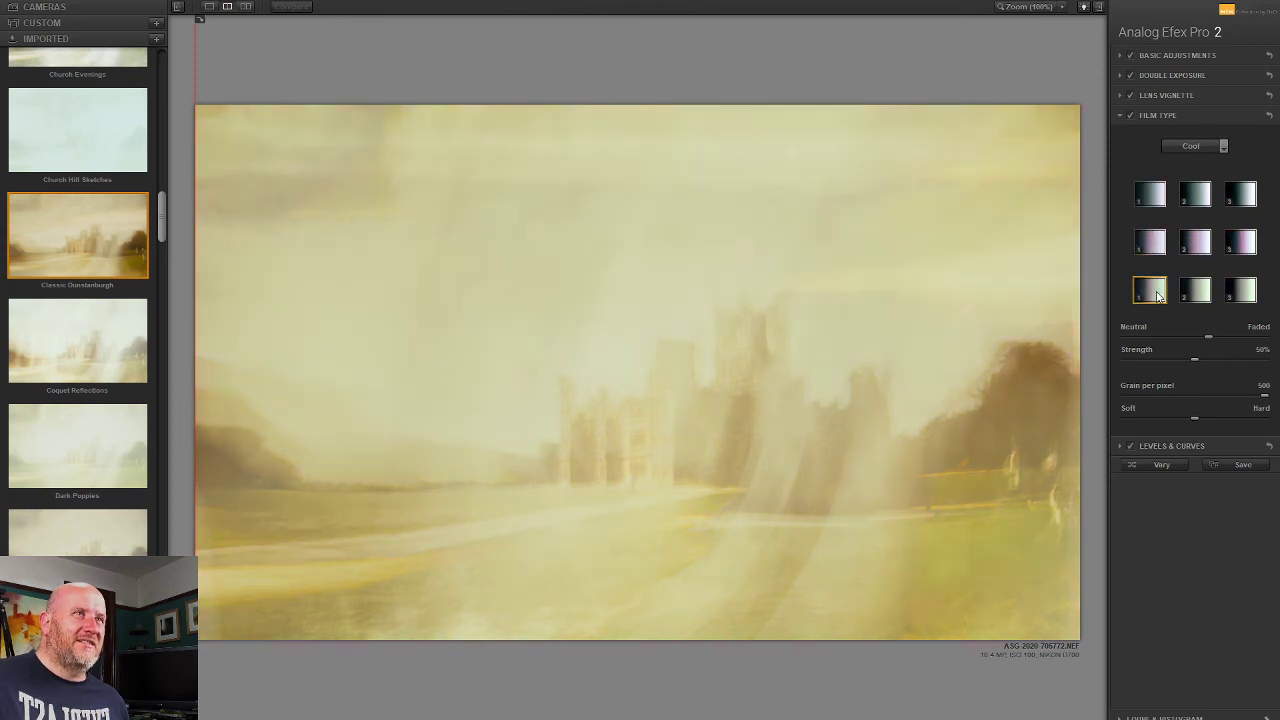
Step: Try the first swatches in the second, third and fourth rows of the Subtle film types
{"action": "left_click", "coordinate": [1185, 147]}
{"action": "left_click", "coordinate": [1185, 188]}
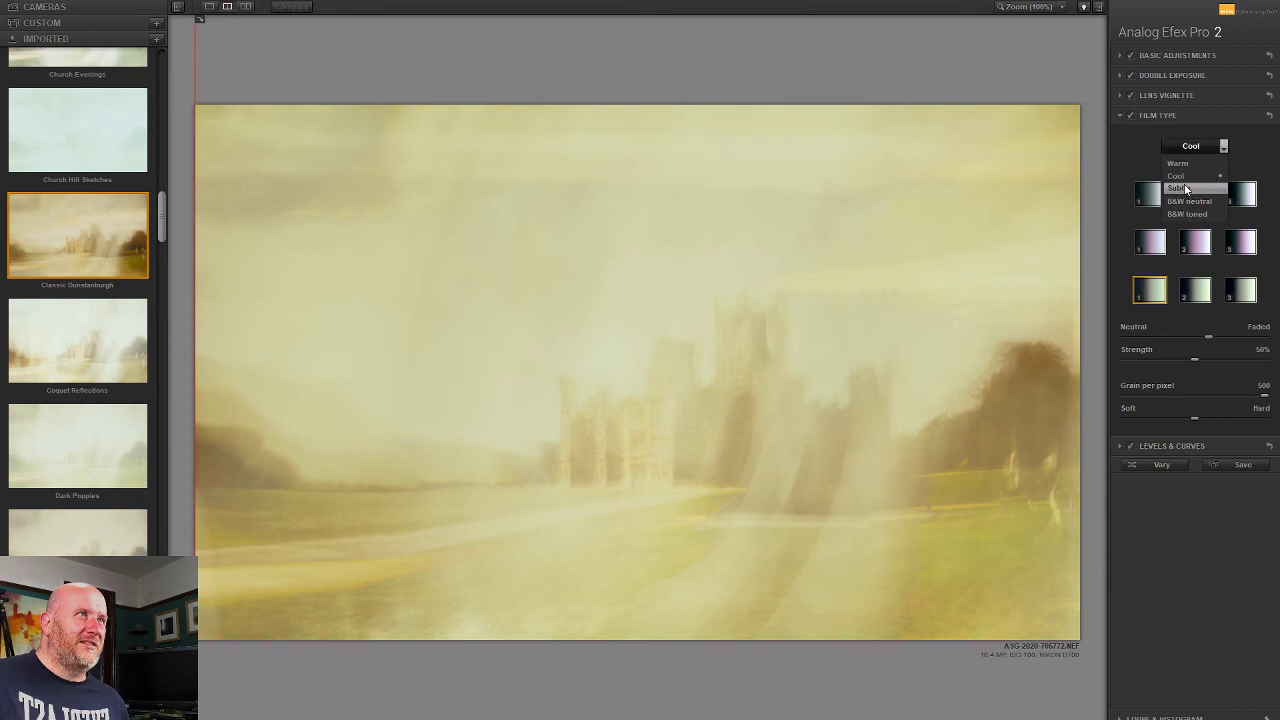
{"action": "left_click", "coordinate": [1152, 248]}
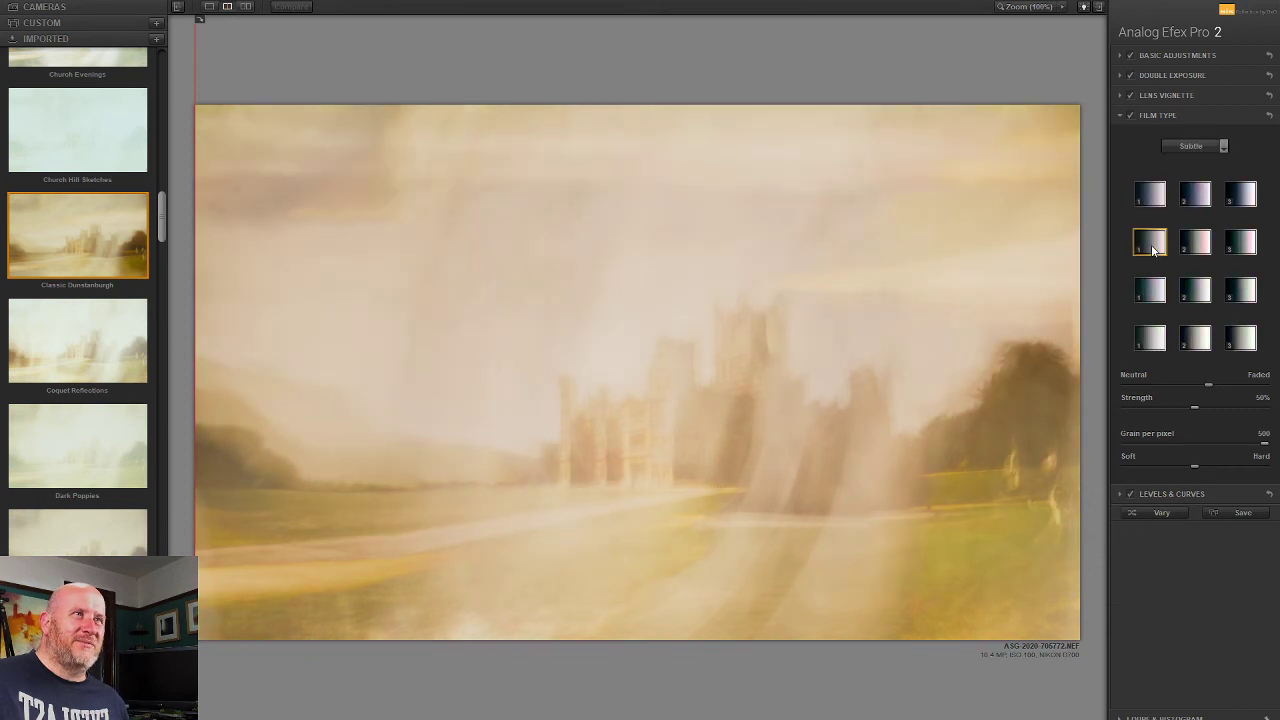
{"action": "left_click", "coordinate": [1158, 288]}
{"action": "left_click", "coordinate": [1152, 337]}
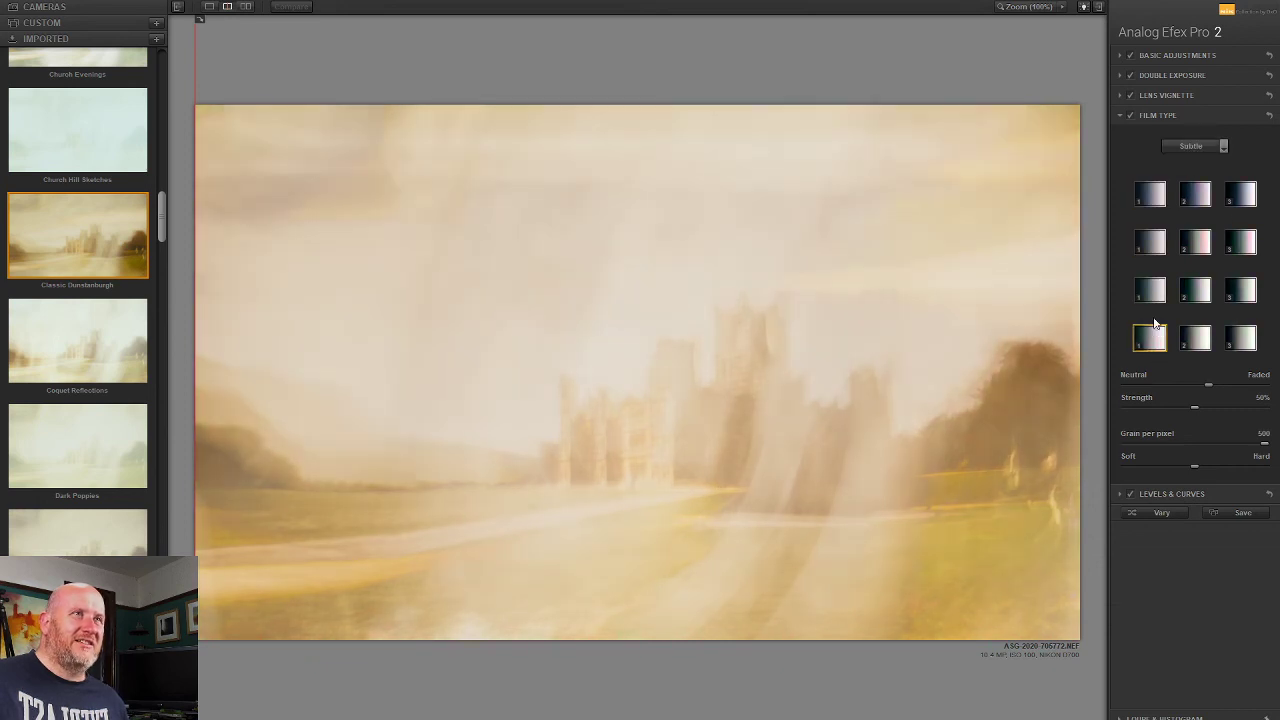
Step: Switch the film type set back to Warm with Strength 62%, and turn the Film Type effect off
{"action": "left_click", "coordinate": [1190, 146]}
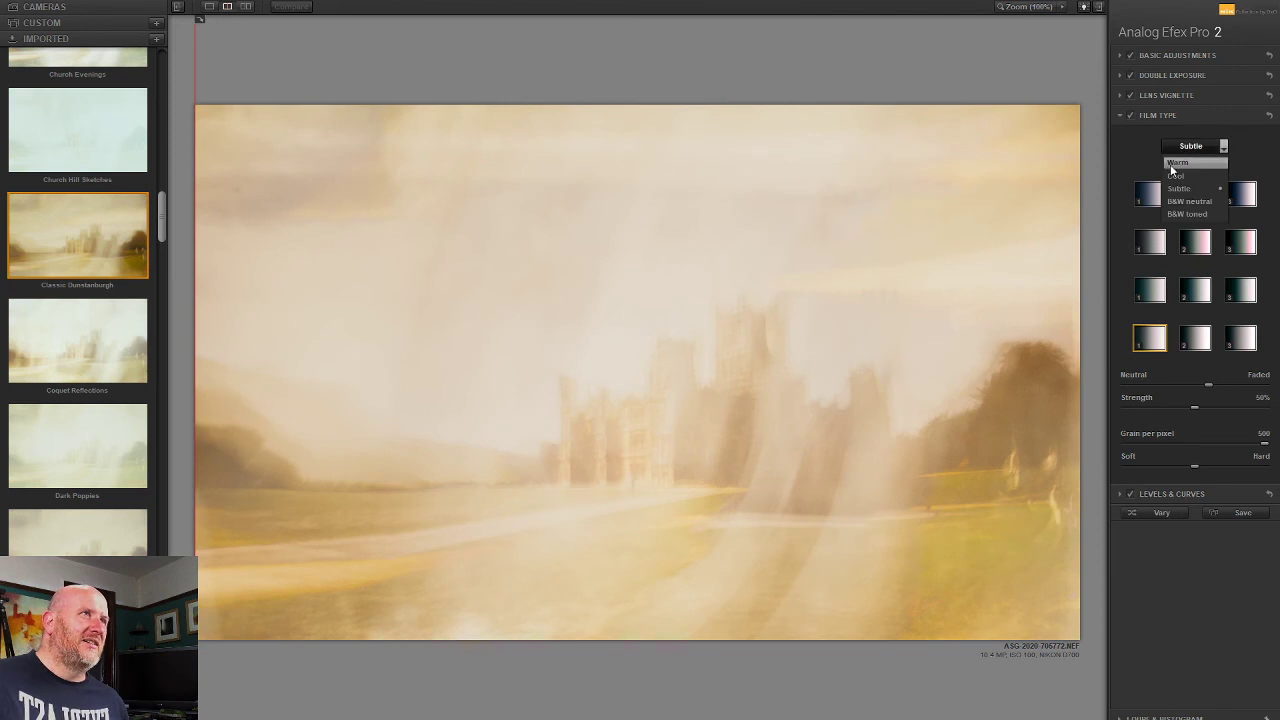
{"action": "left_click", "coordinate": [1185, 172]}
{"action": "left_click_drag", "start_coordinate": [1195, 358], "coordinate": [1226, 359]}
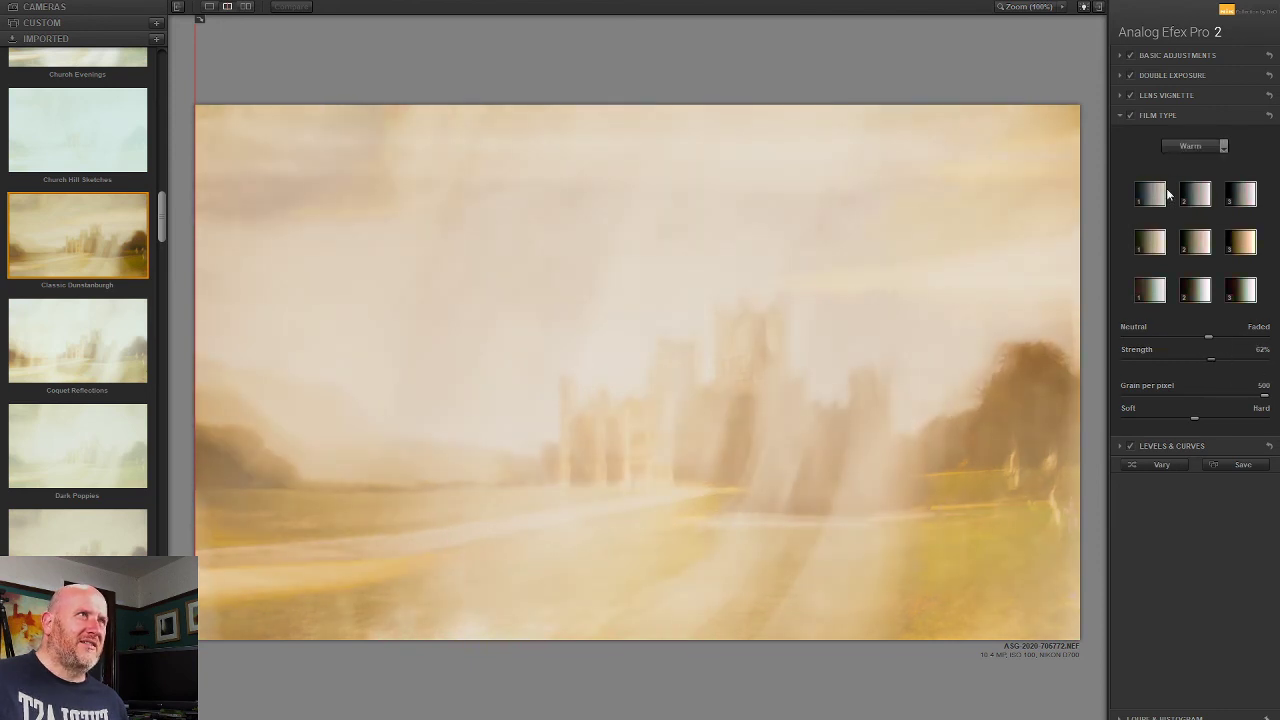
{"action": "left_click", "coordinate": [1130, 115]}
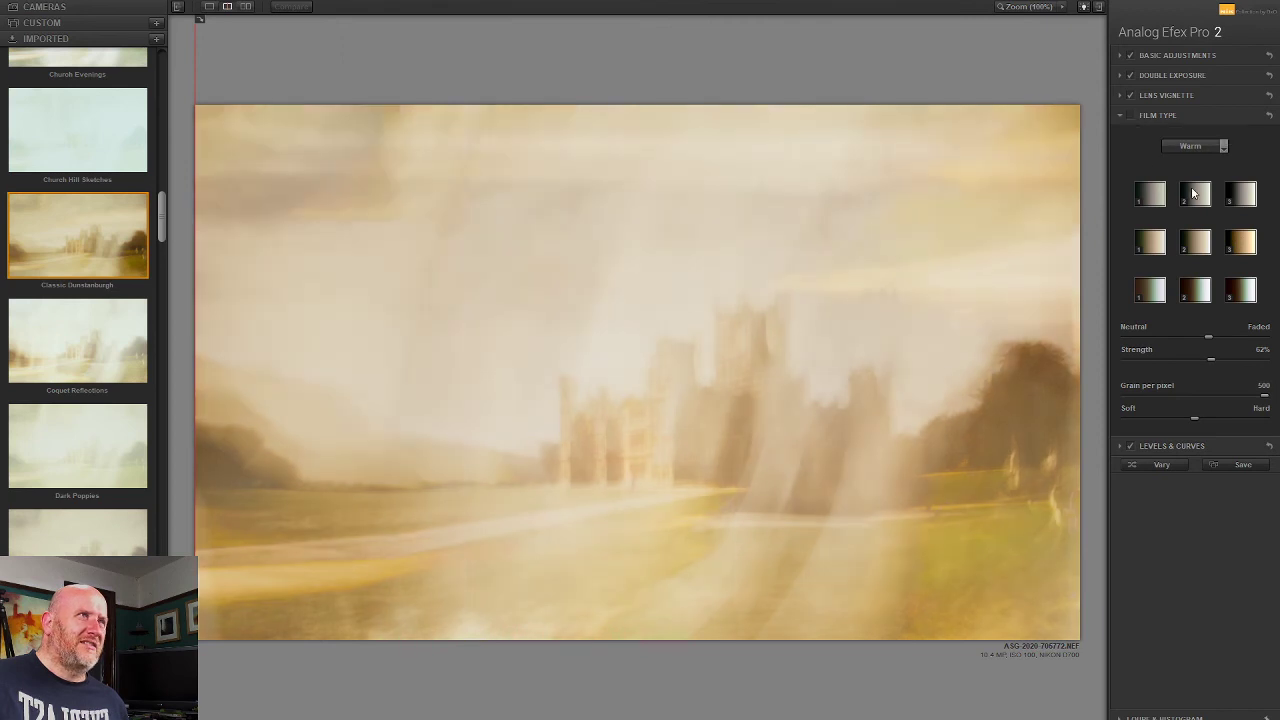
Step: Compare the Levels & Curves effect, and reshape the RGB curve by raising its upper midtones, slightly lowering the white point and moving the black point inward
{"action": "left_click", "coordinate": [1148, 446]}
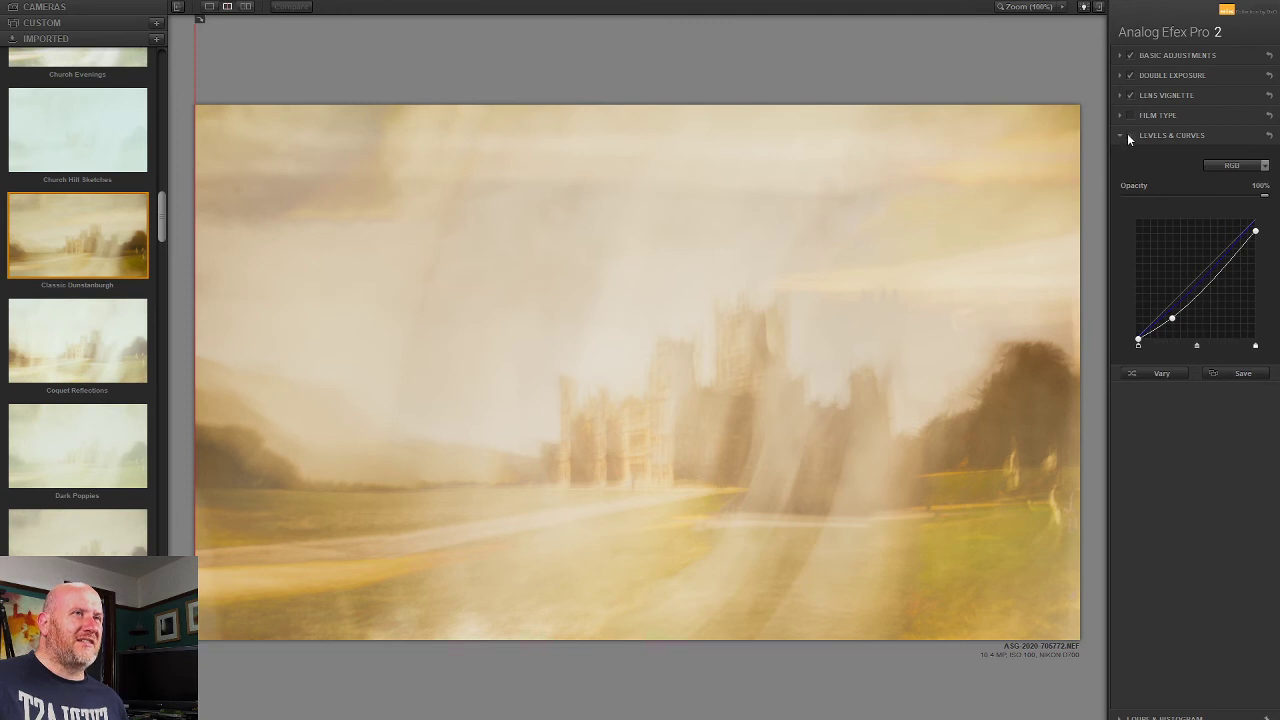
{"action": "left_click", "coordinate": [1128, 133]}
{"action": "left_click", "coordinate": [1127, 133]}
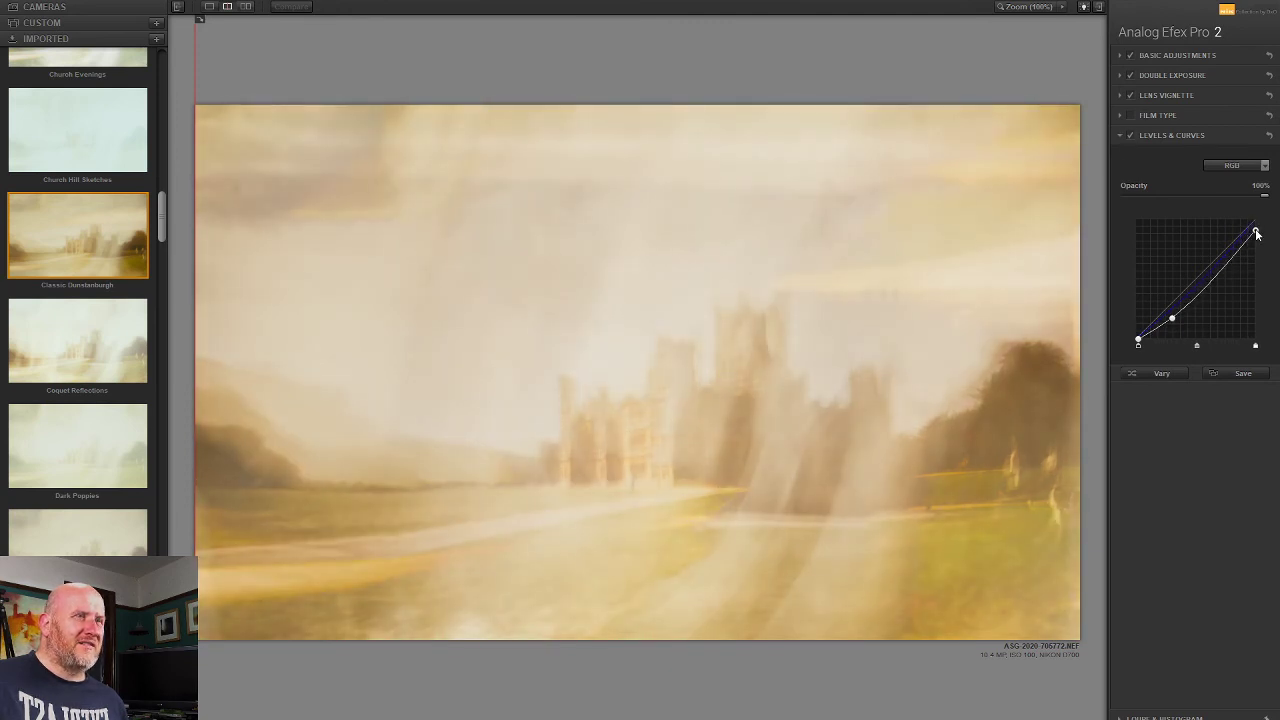
{"action": "left_click_drag", "start_coordinate": [1220, 274], "coordinate": [1221, 263]}
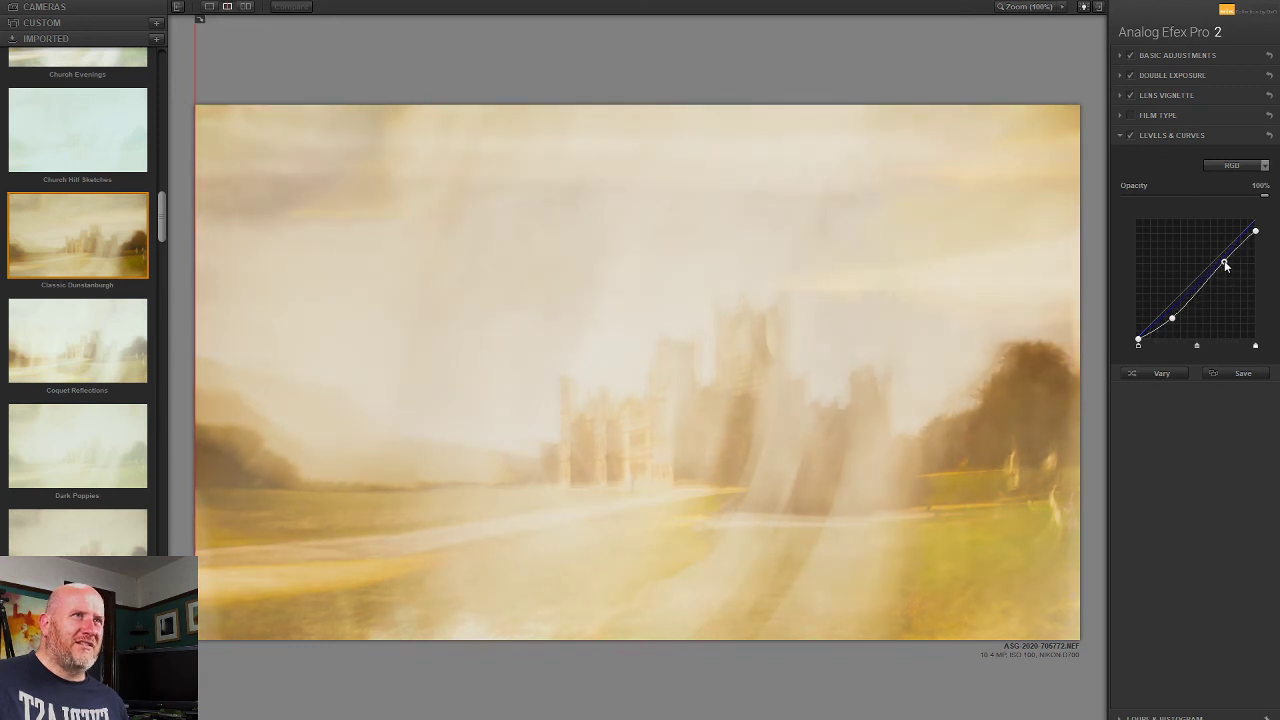
{"action": "left_click", "coordinate": [1256, 232]}
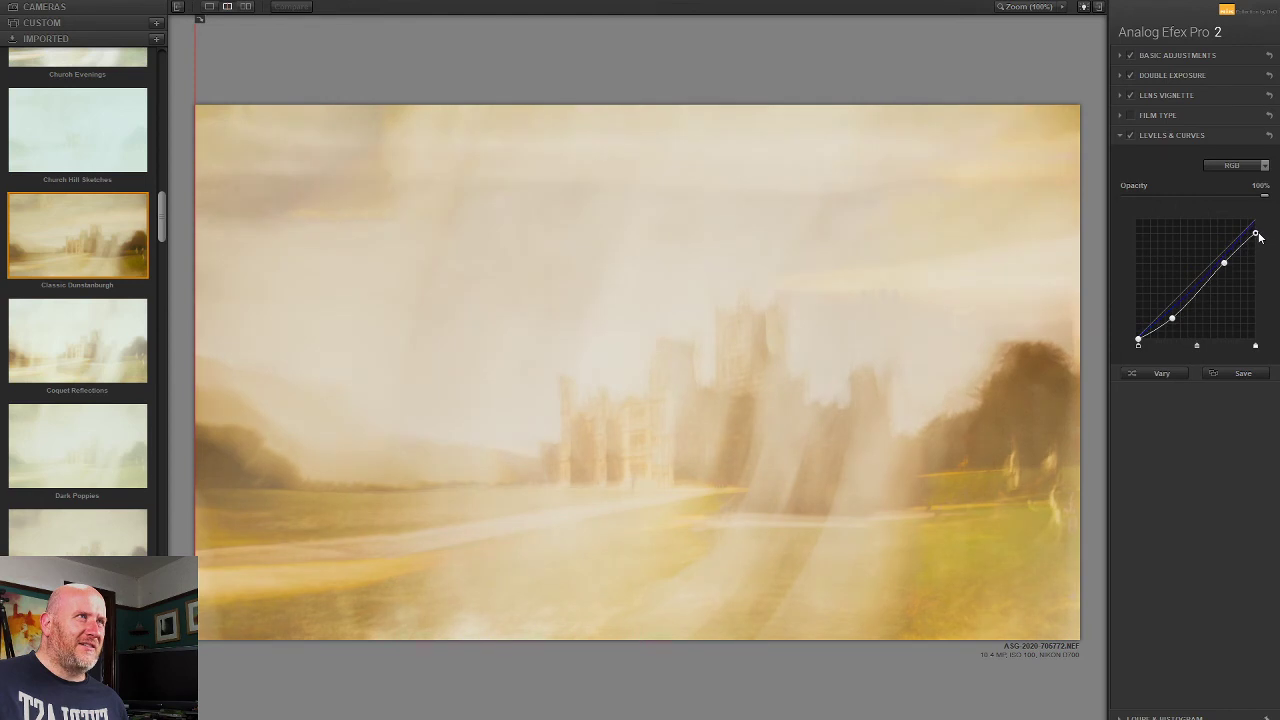
{"action": "left_click_drag", "start_coordinate": [1139, 341], "coordinate": [1140, 374]}
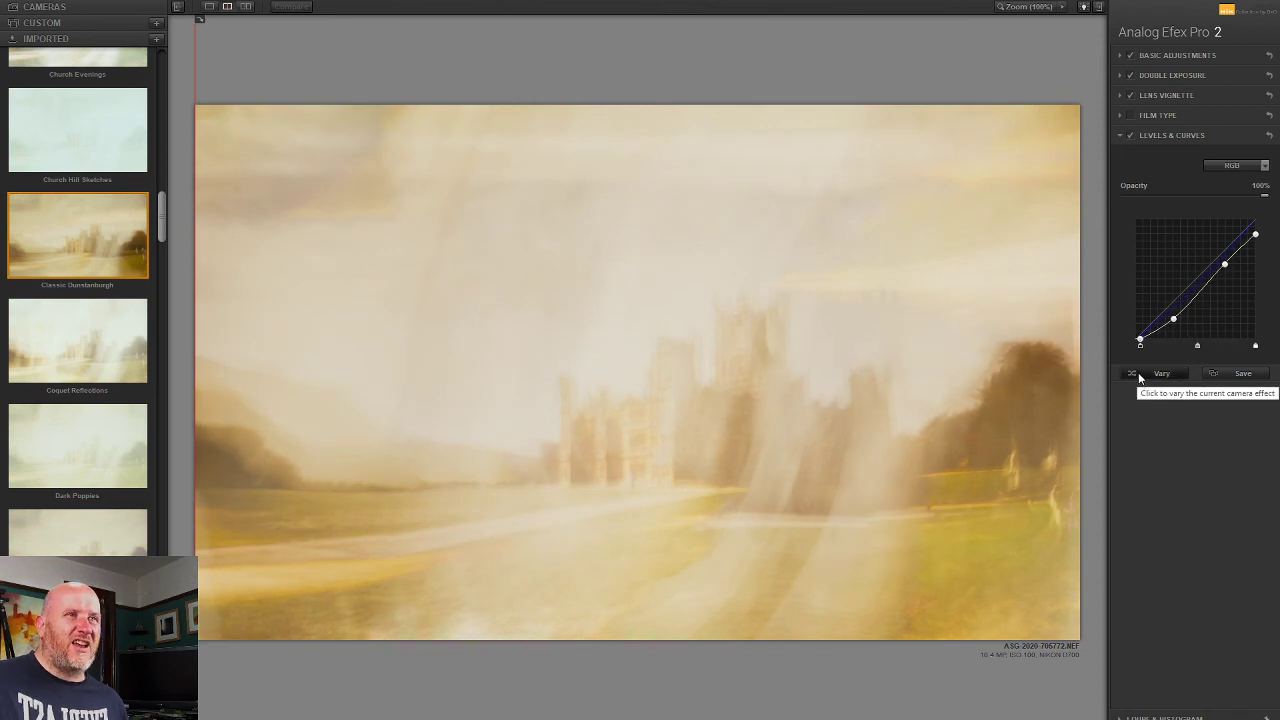
Step: Pull the Red channel curve down slightly in the upper midtones, keeping its white endpoint at maximum
{"action": "left_click", "coordinate": [1235, 165]}
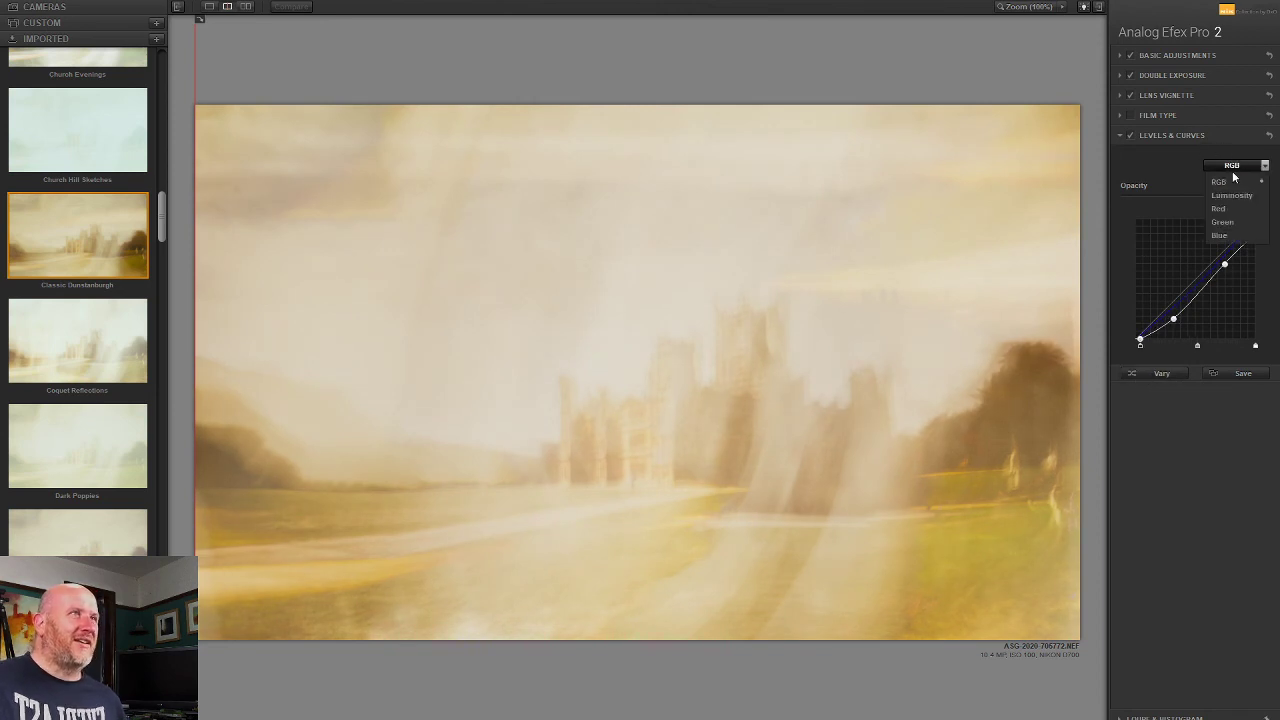
{"action": "left_click", "coordinate": [1236, 205]}
{"action": "left_click_drag", "start_coordinate": [1201, 265], "coordinate": [1212, 270]}
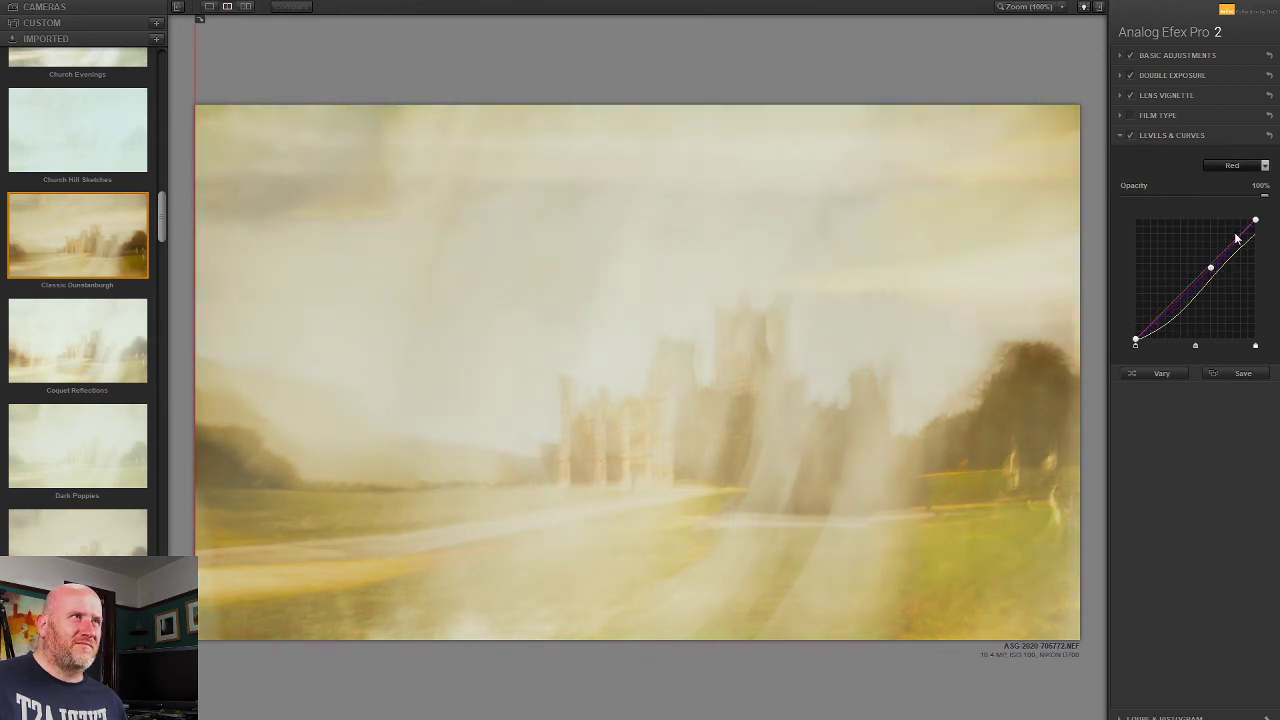
{"action": "mouse_move", "coordinate": [1256, 220]}
{"action": "left_mouse_down"}
{"action": "mouse_move", "coordinate": [1240, 220]}
{"action": "mouse_move", "coordinate": [1266, 221]}
{"action": "left_mouse_up"}
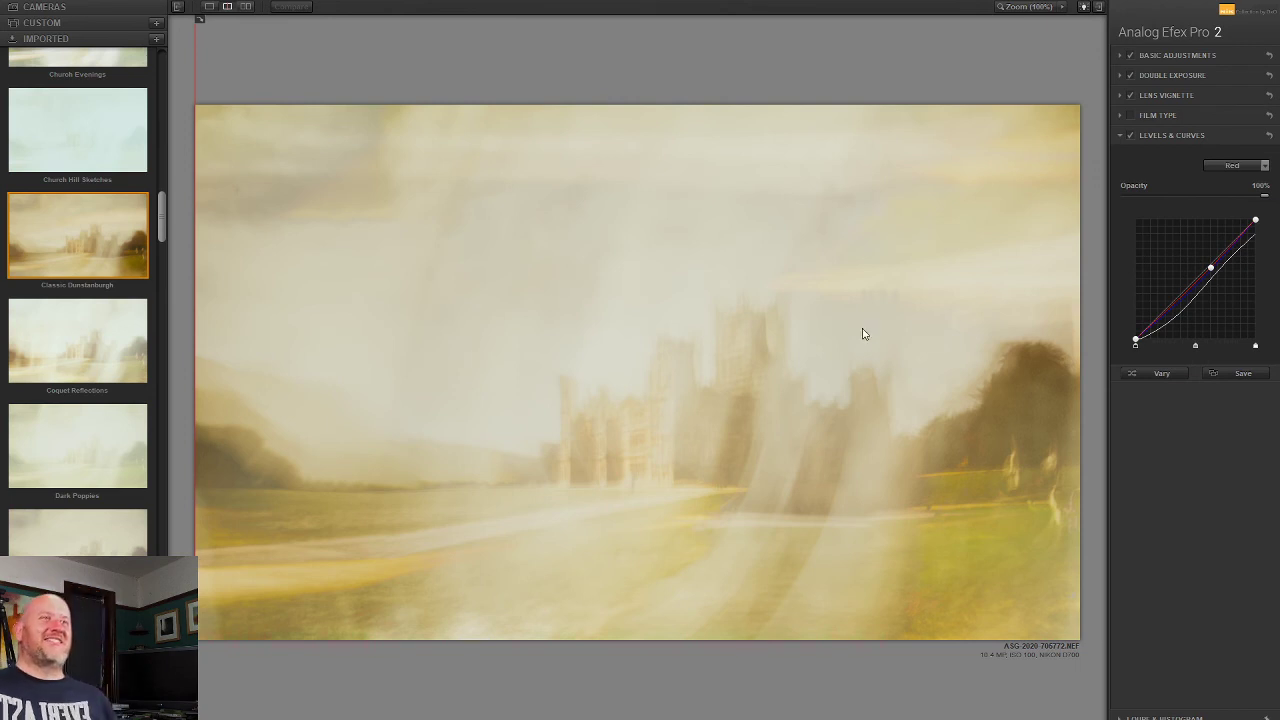
Step: Set the lens vignette to Amount -22% and Size 75%, and move its centre to the image's upper-left edge
{"action": "left_click", "coordinate": [1132, 93]}
{"action": "left_click", "coordinate": [1132, 93]}
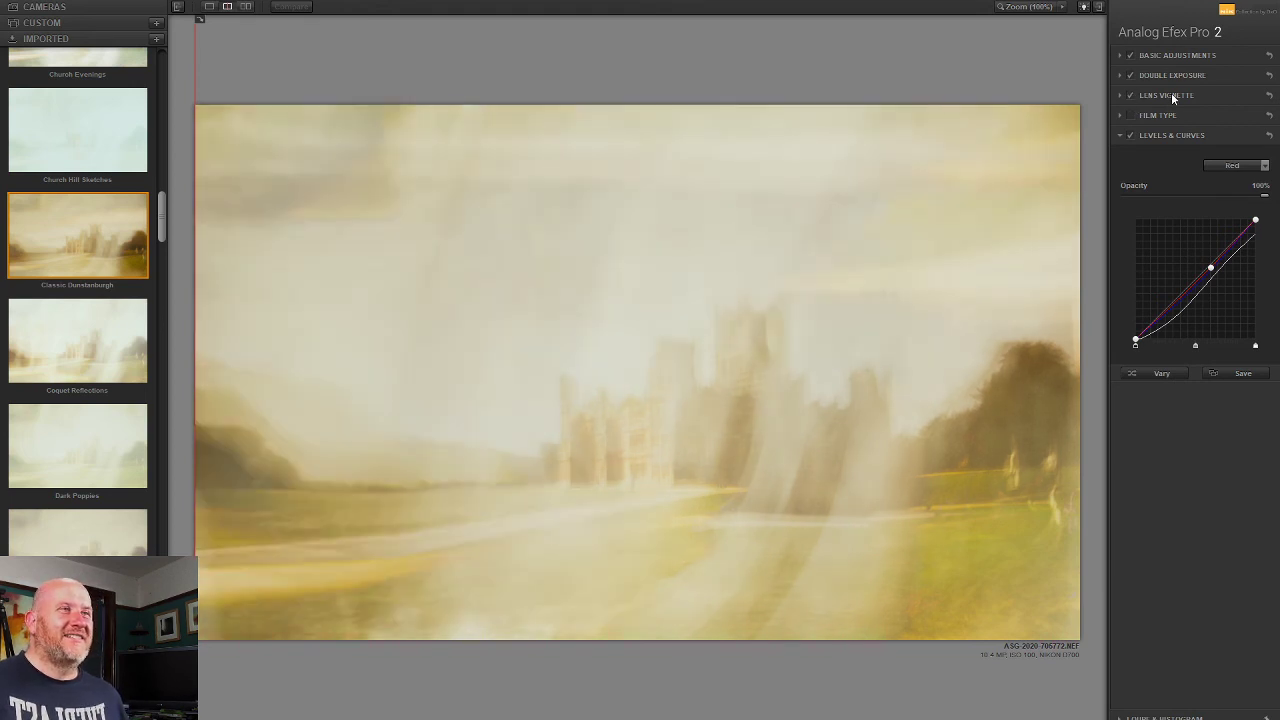
{"action": "left_click", "coordinate": [1170, 95]}
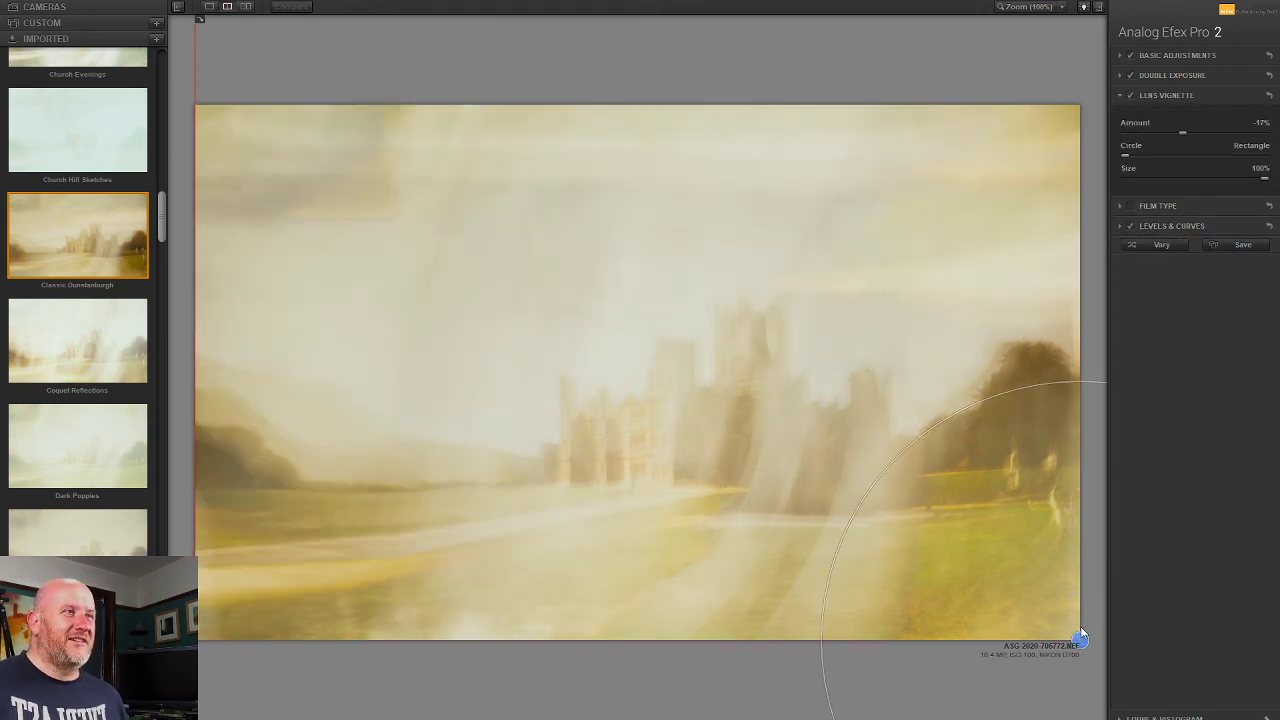
{"action": "mouse_move", "coordinate": [1183, 131]}
{"action": "left_mouse_down"}
{"action": "mouse_move", "coordinate": [1196, 132]}
{"action": "mouse_move", "coordinate": [1169, 137]}
{"action": "left_mouse_up"}
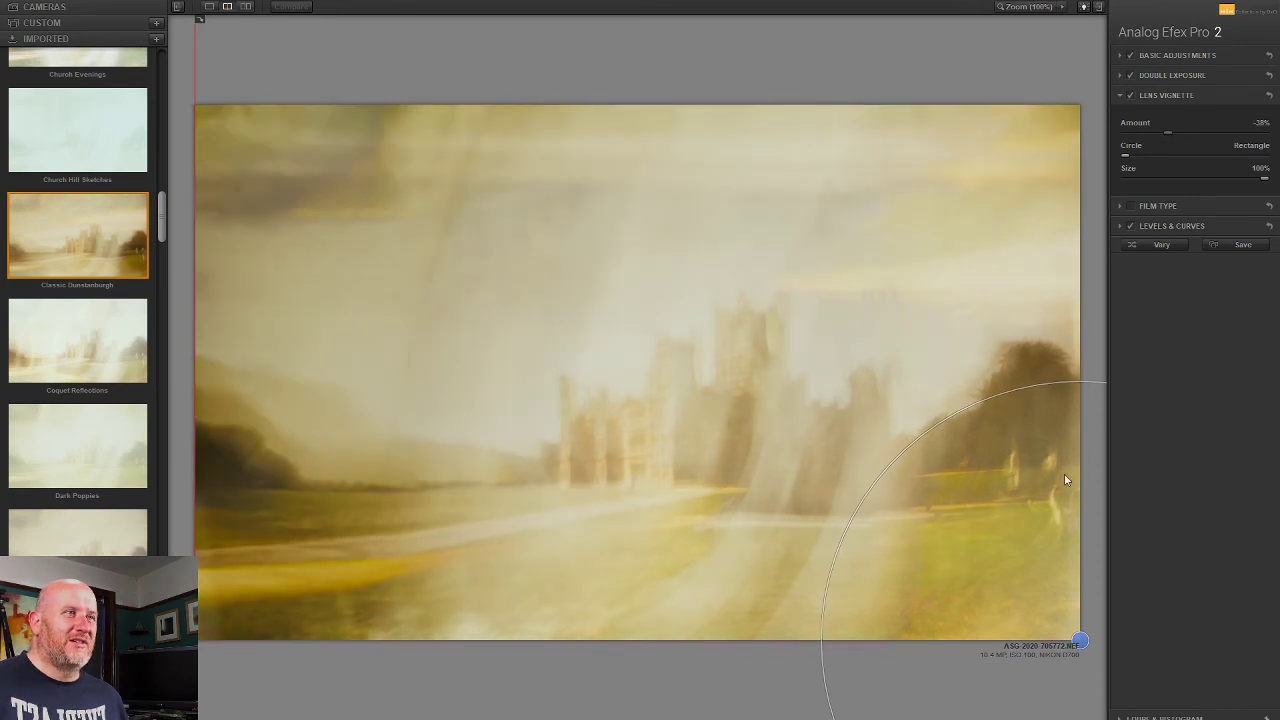
{"action": "left_click_drag", "start_coordinate": [1080, 641], "coordinate": [229, 266]}
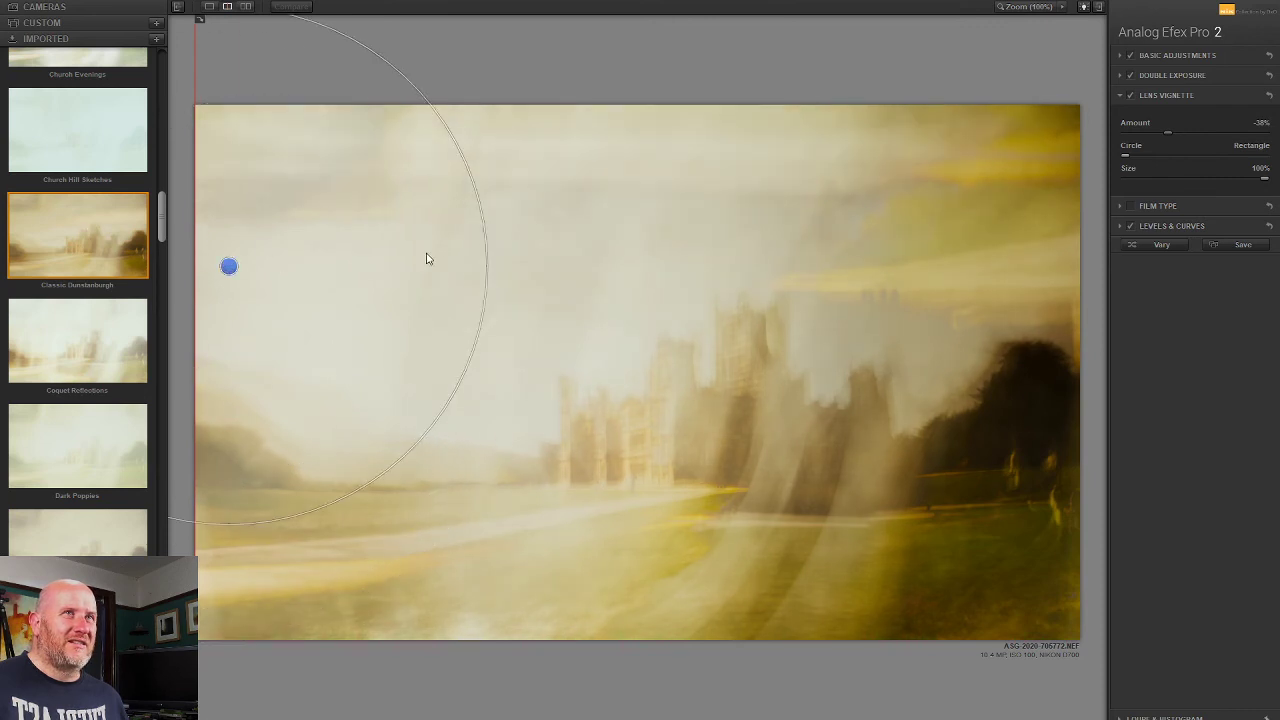
{"action": "left_click_drag", "start_coordinate": [486, 240], "coordinate": [551, 243]}
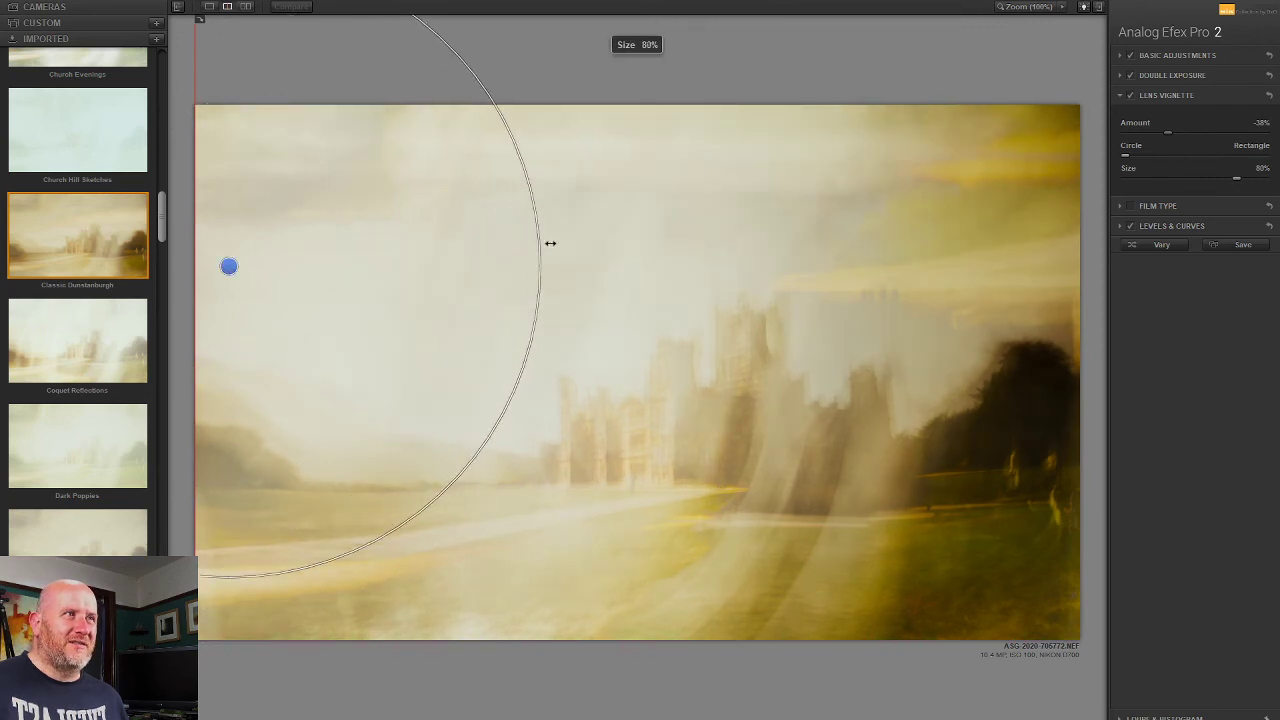
{"action": "left_click_drag", "start_coordinate": [1169, 128], "coordinate": [1180, 133]}
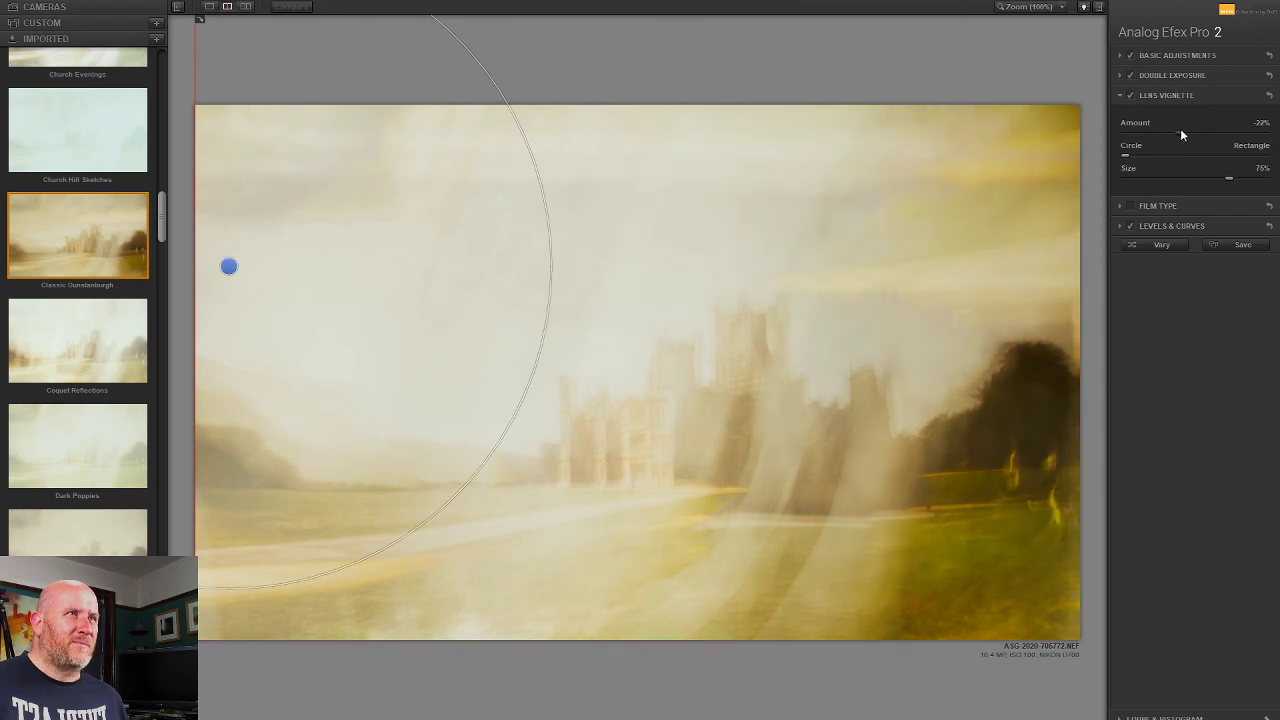
{"action": "left_click_drag", "start_coordinate": [229, 266], "coordinate": [313, 105]}
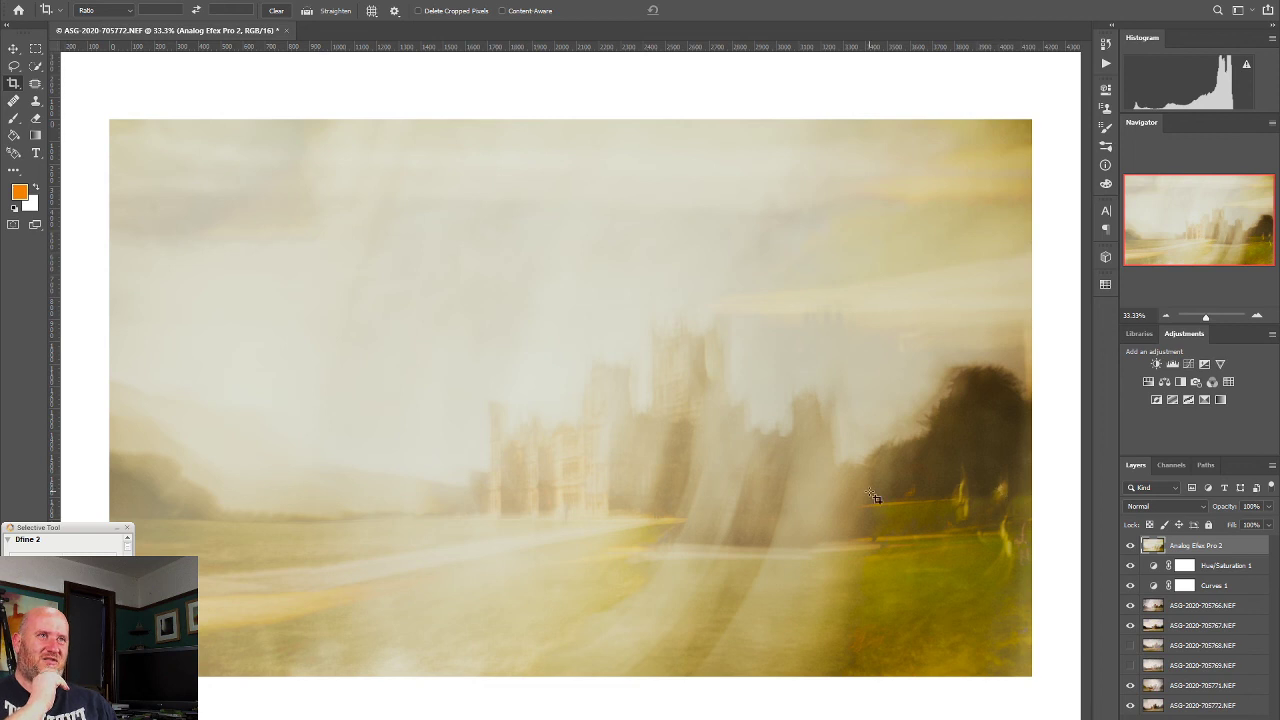
Step: Flatten the filtered composite into a single background layer and save the document
{"action": "left_click", "coordinate": [1273, 467]}
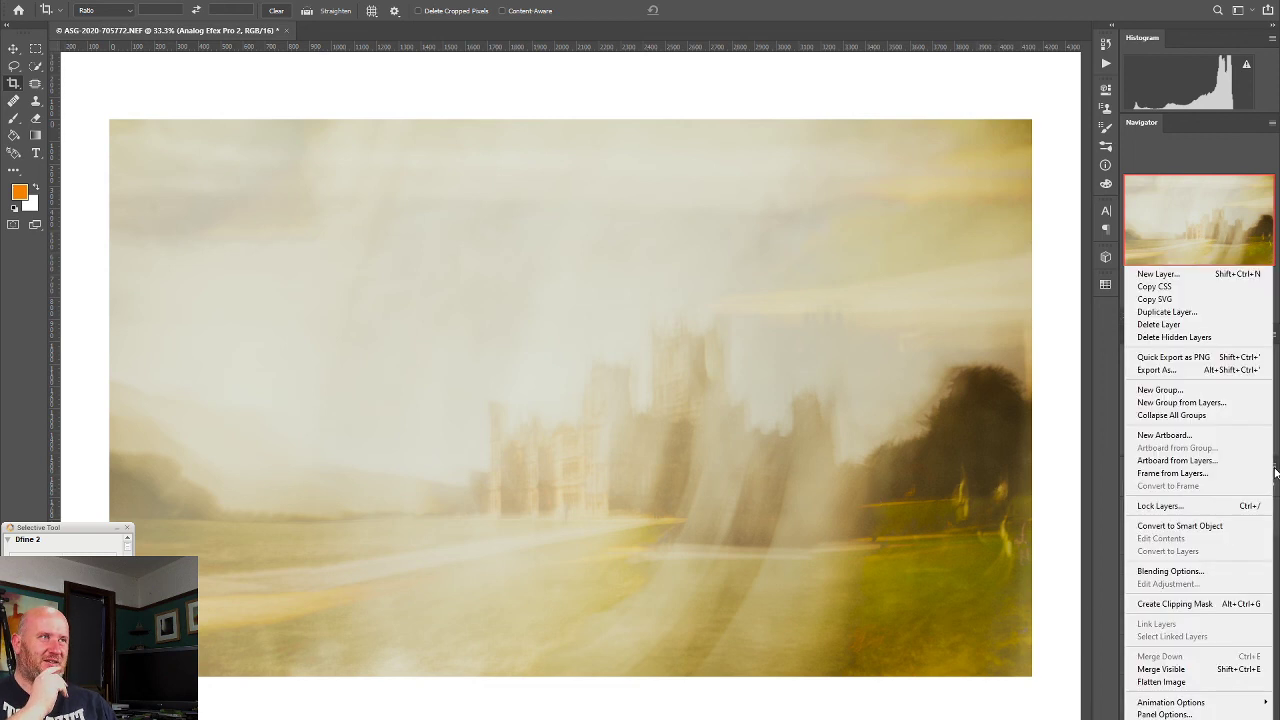
{"action": "left_click", "coordinate": [1188, 682]}
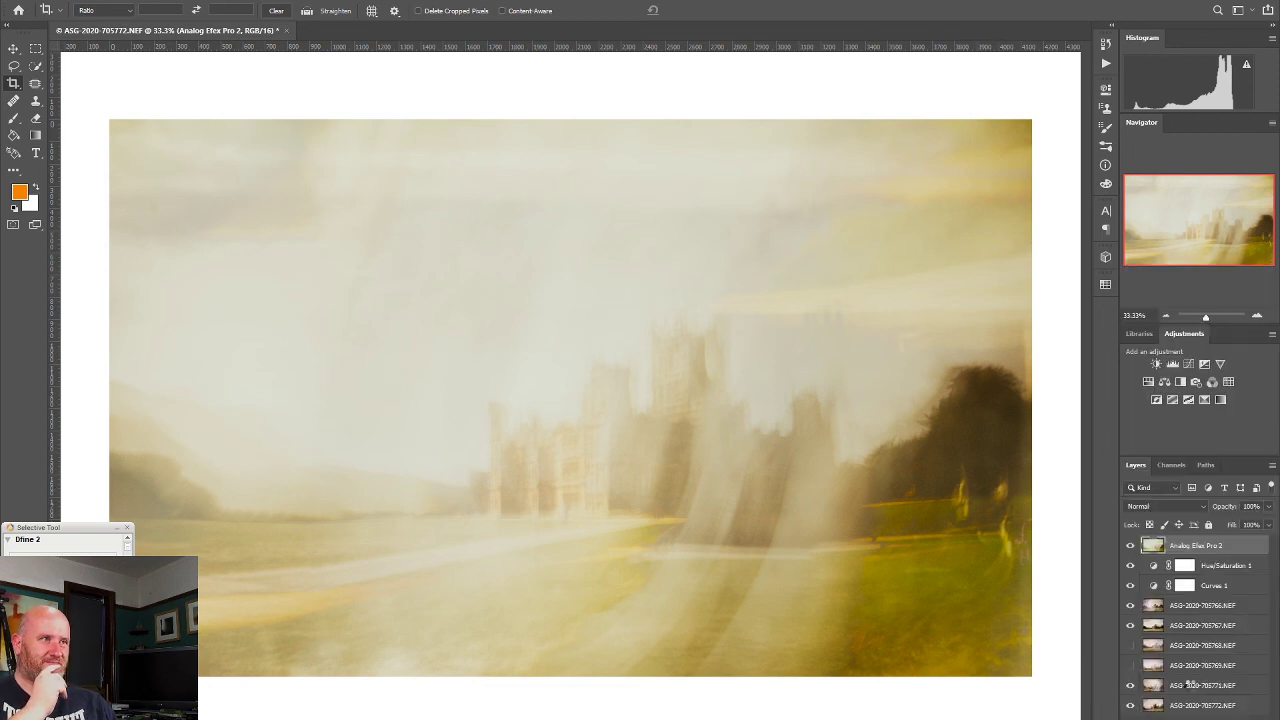
{"action": "left_click", "coordinate": [35, 1]}
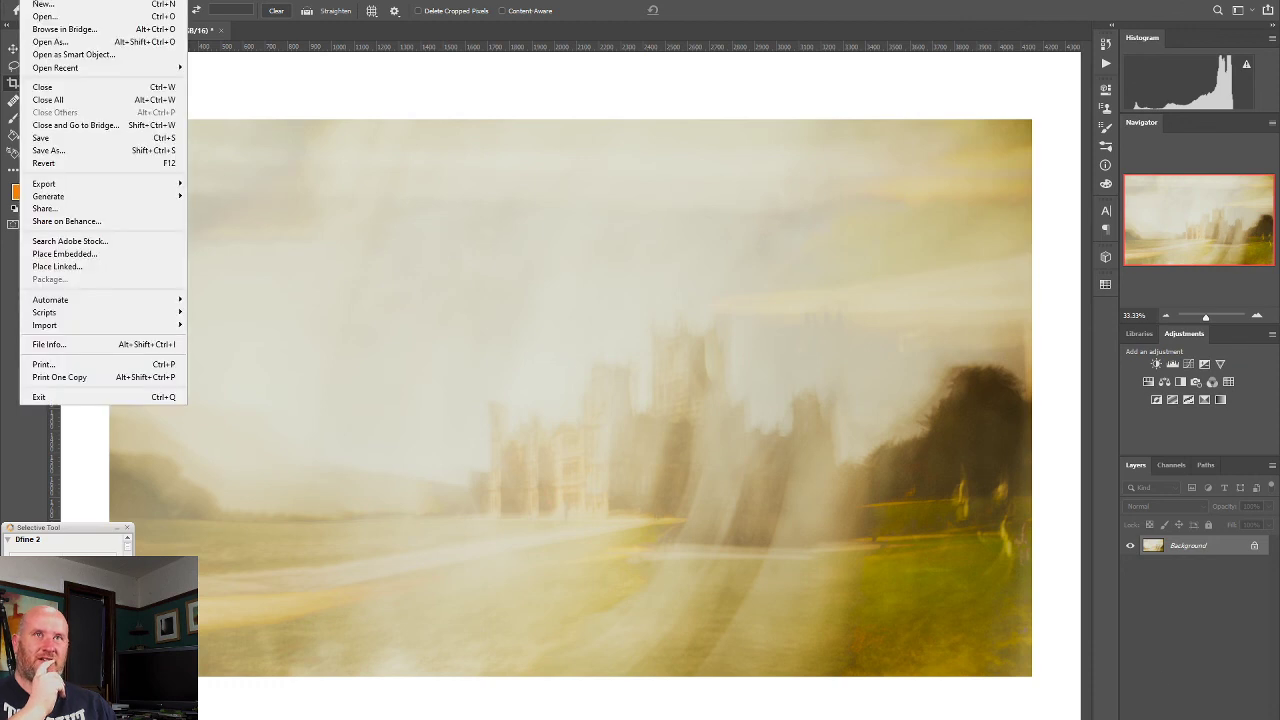
{"action": "left_click", "coordinate": [47, 140]}
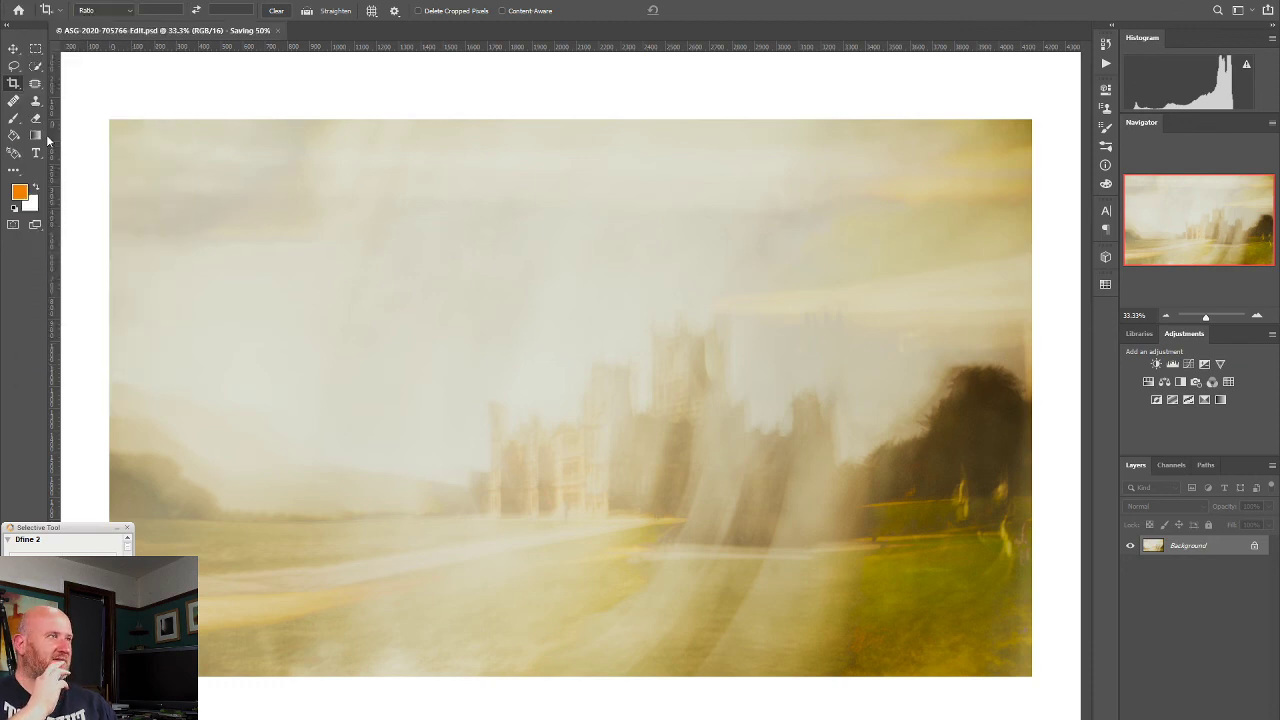